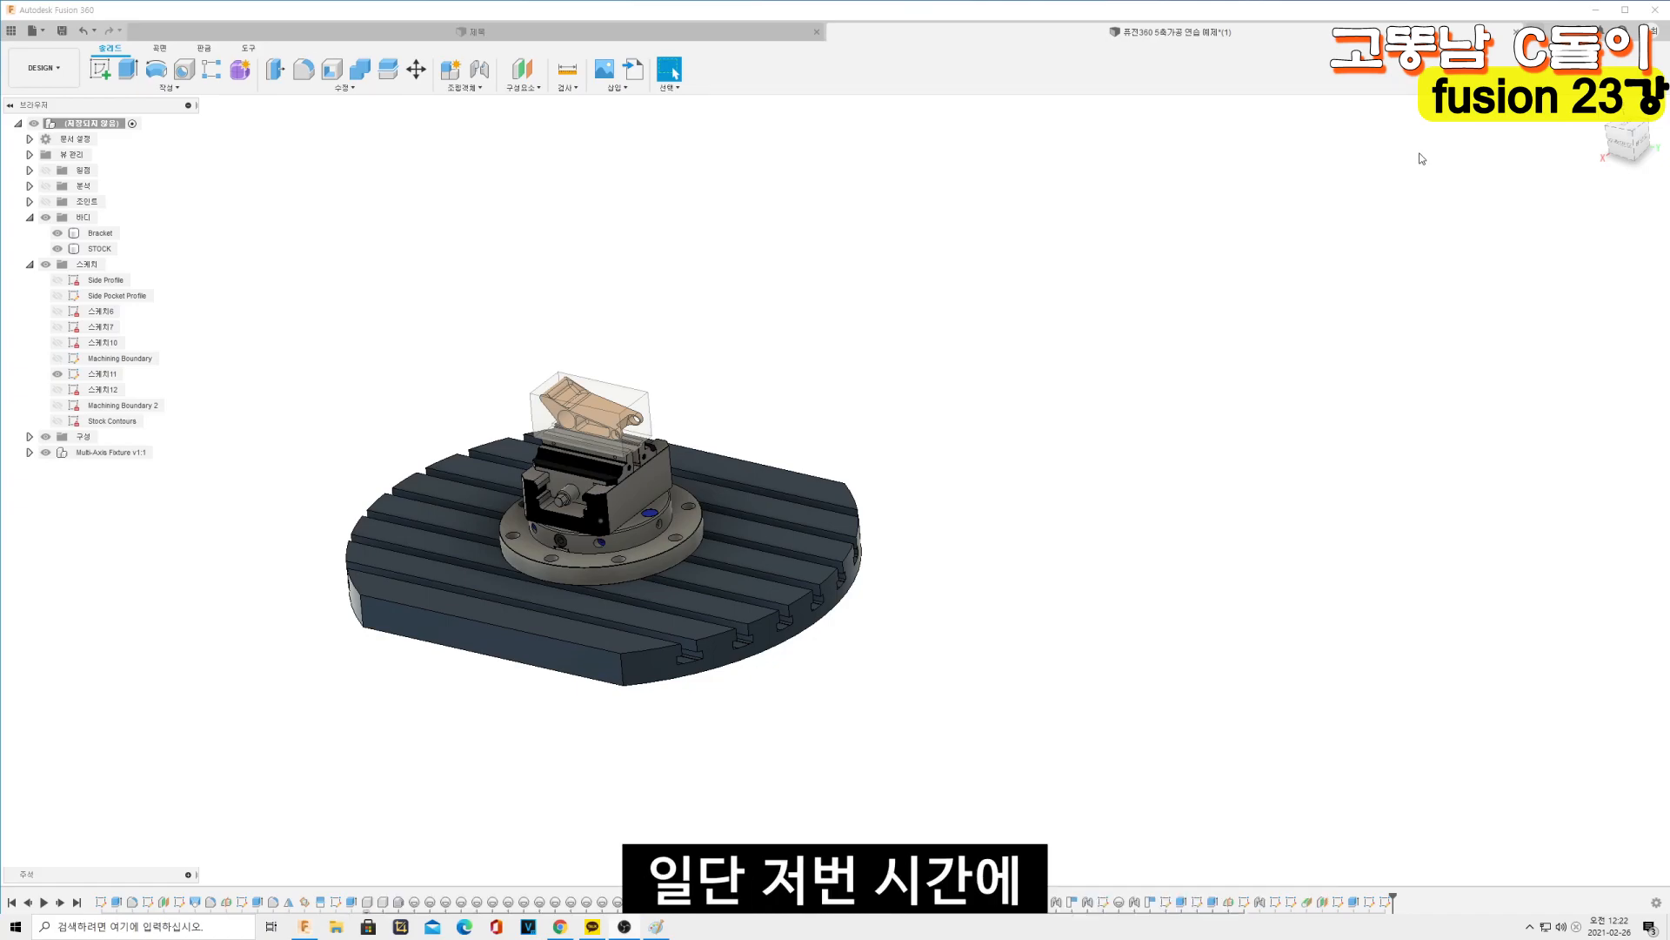
Find and open the Notepad app (메모장) with an empty document
left_click(230, 927)
key("BackSpace")
key("Hangul")
type("notep")
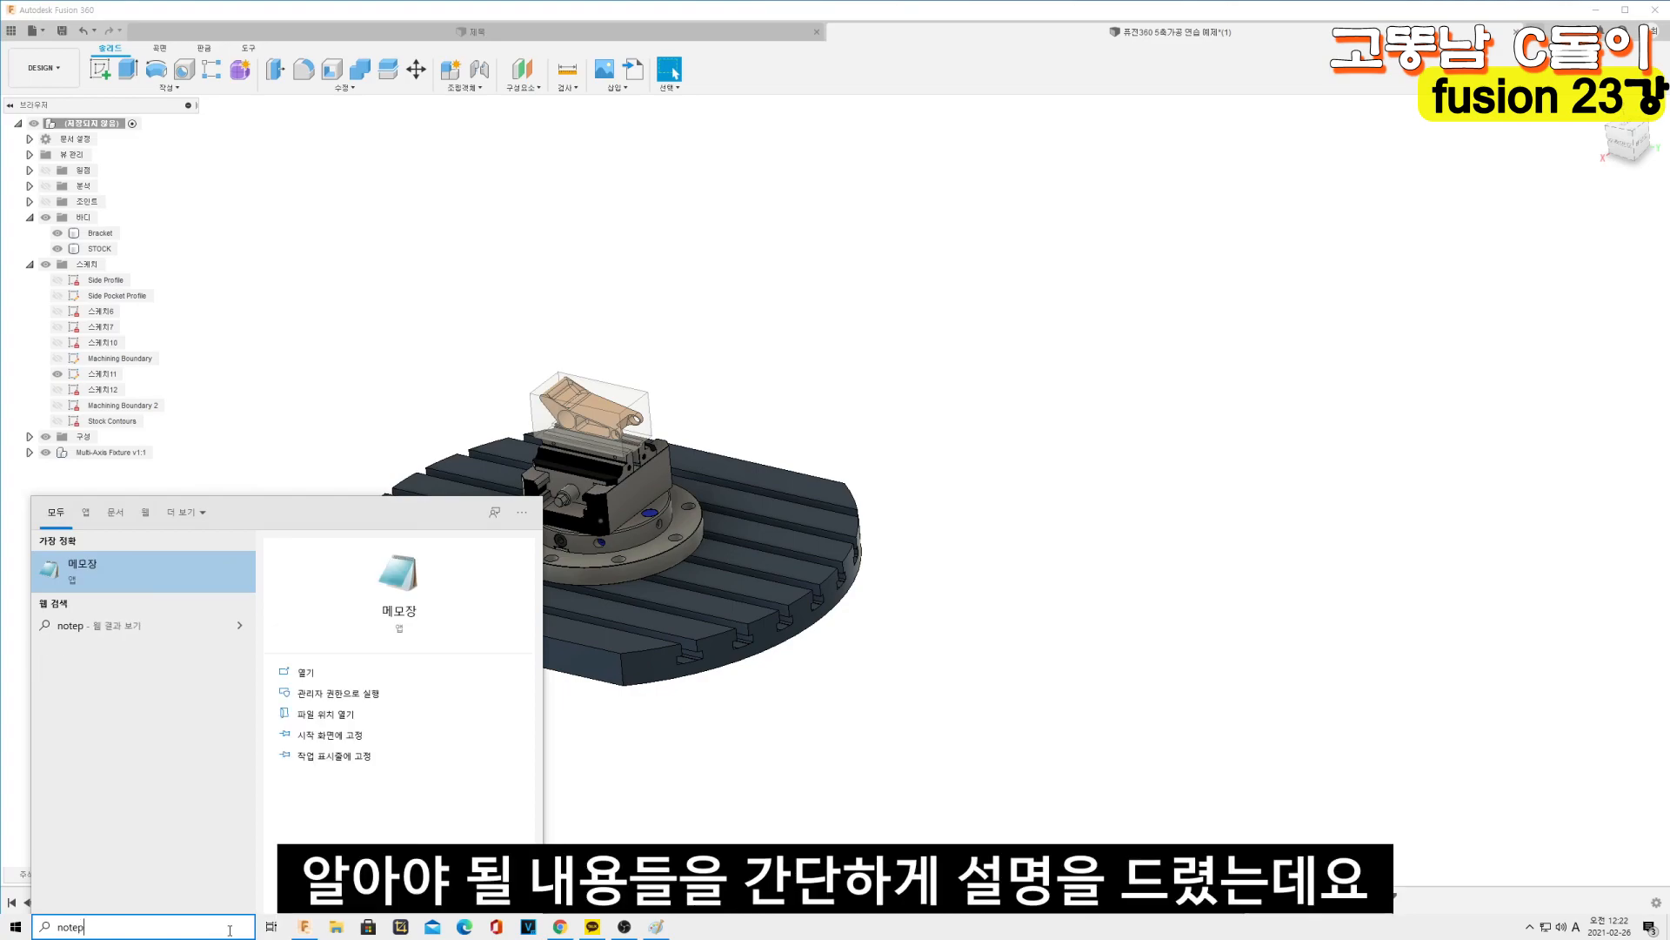
key("Return")
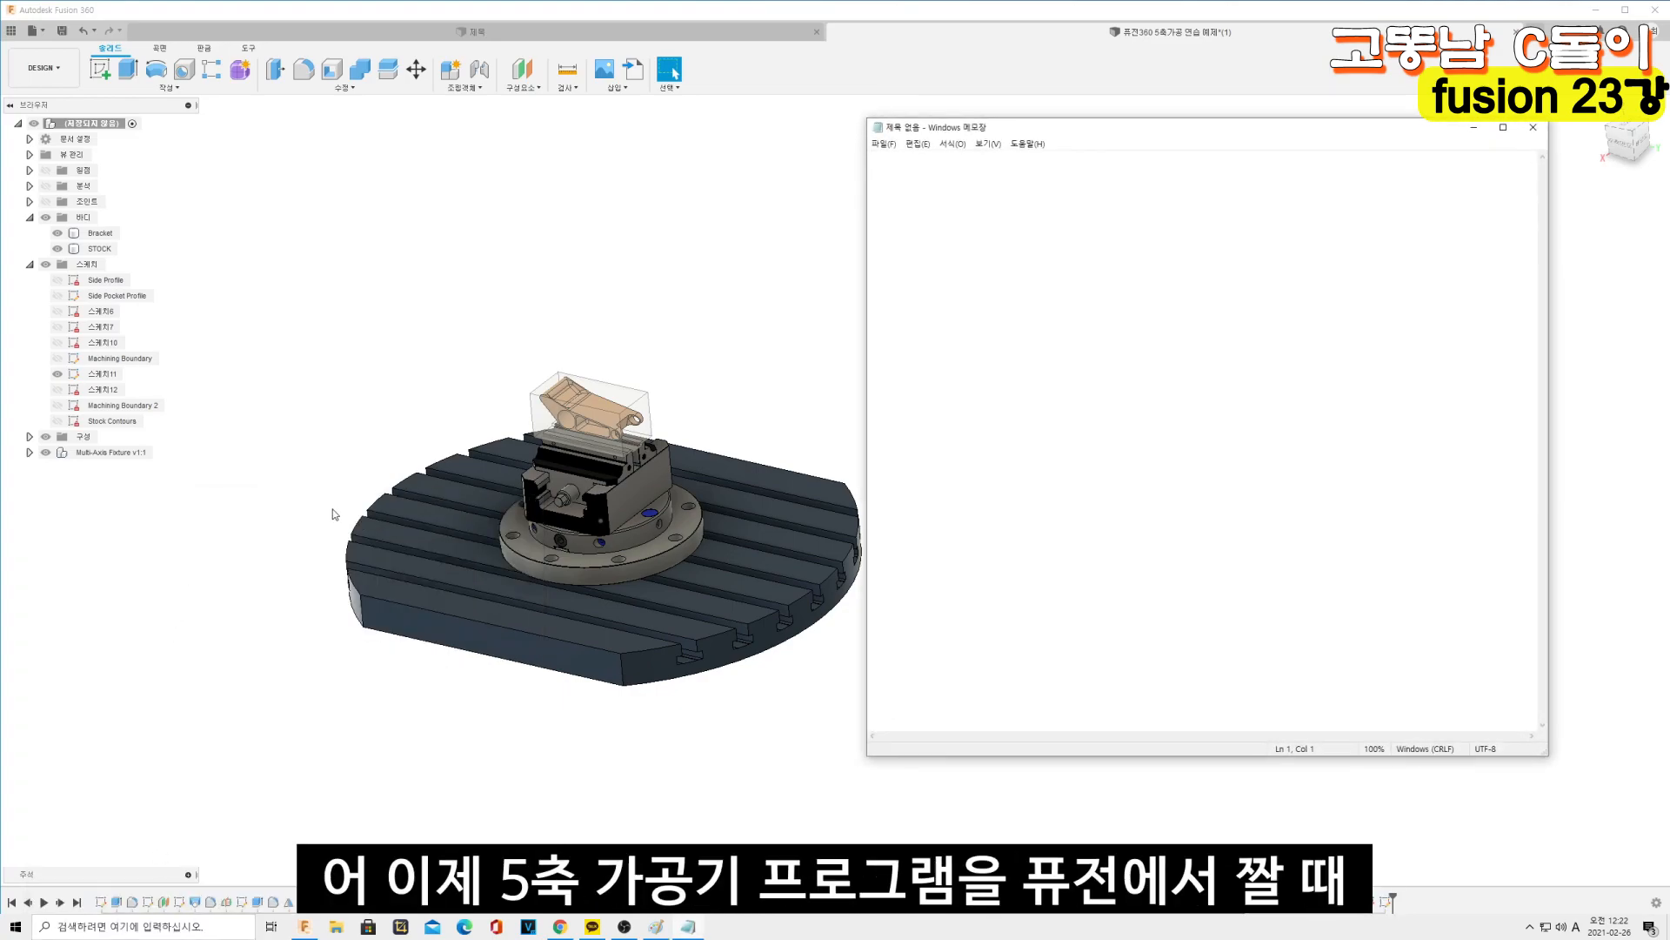
Write the first note: "1. 캠프로그램한테(퓨전360에게) 어디가 부딪히면 안되는지 알려줘야한다"
type("1. z")
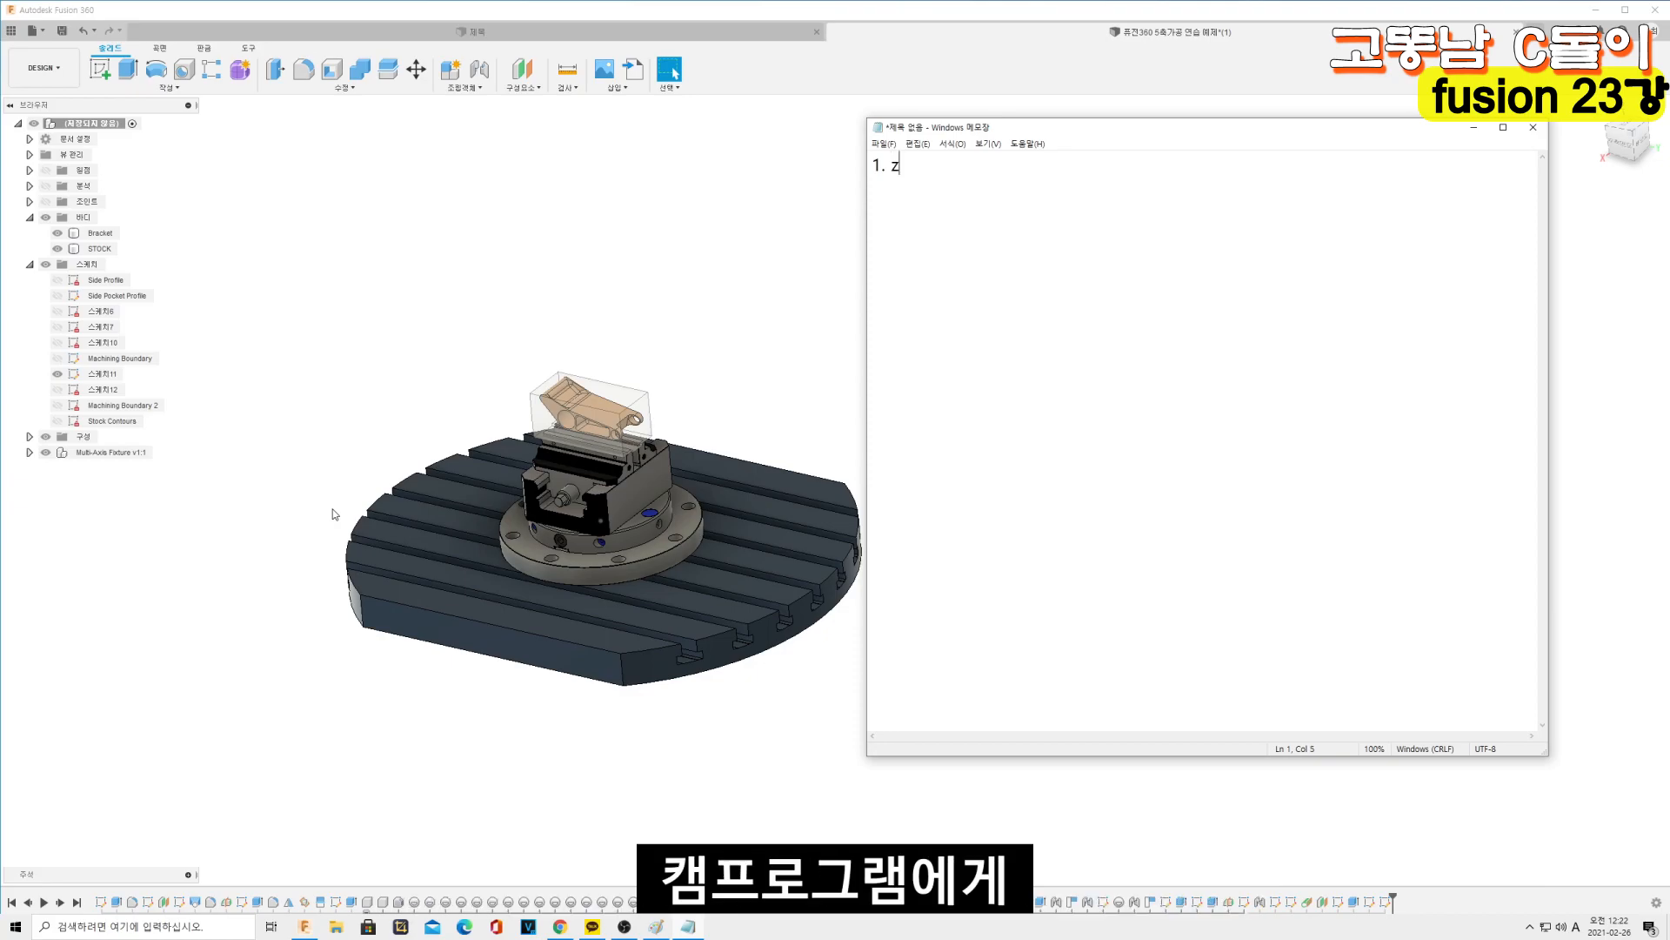
key("Hangul")
type("캠플")
type("로그램한테")
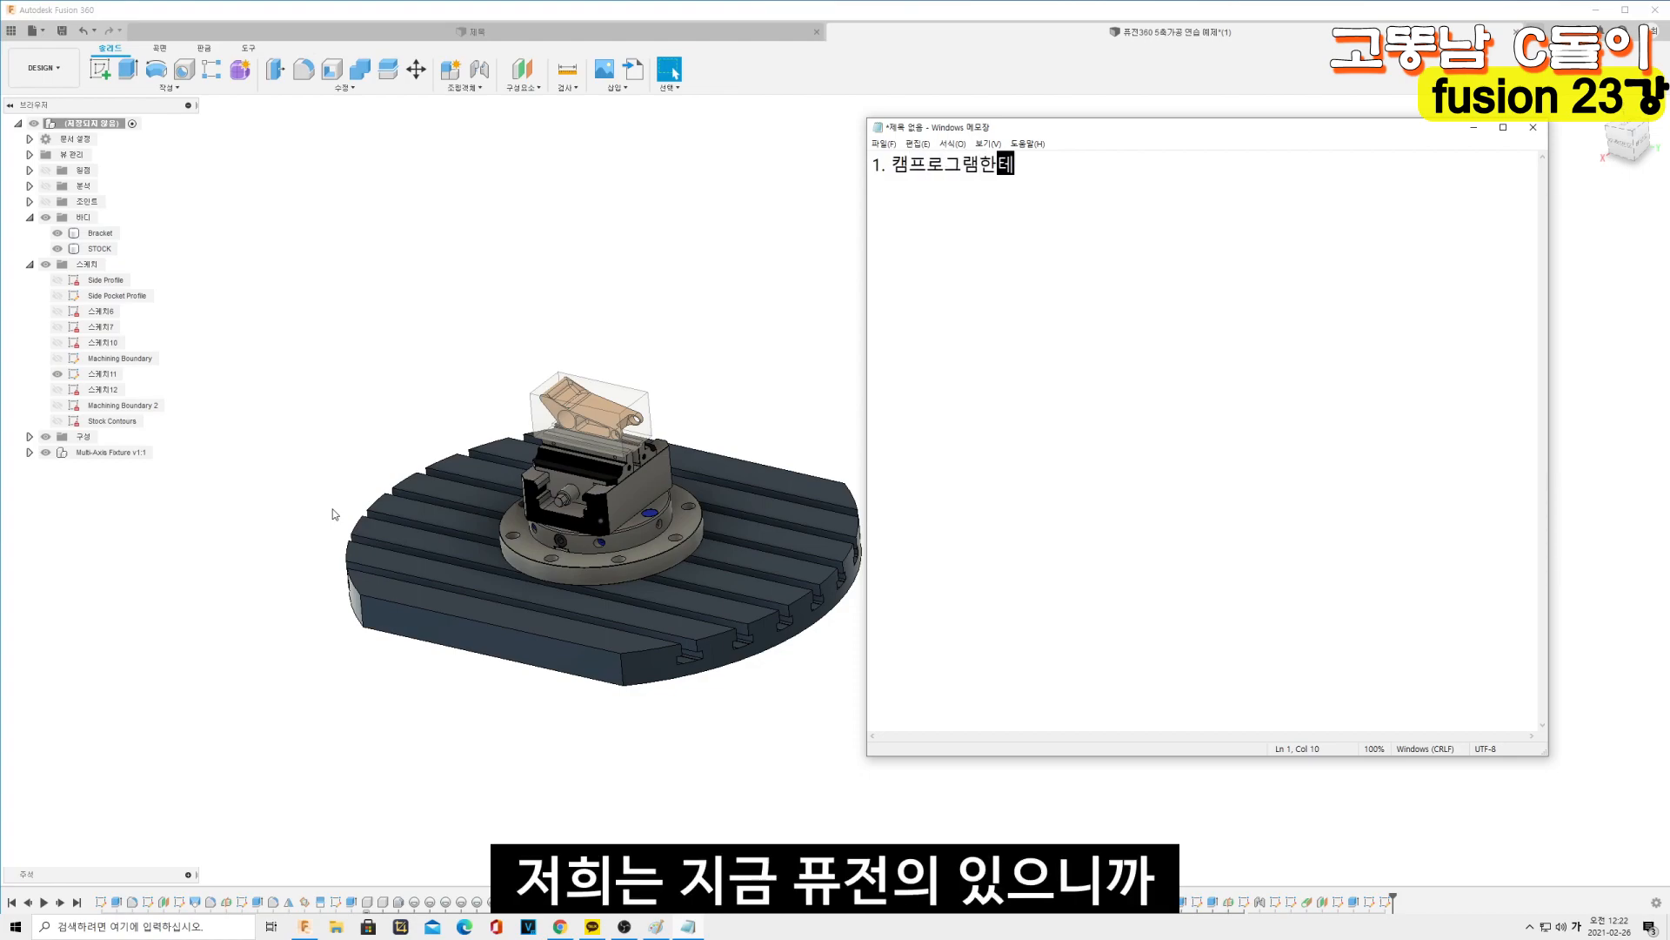
type("(퓨전3")
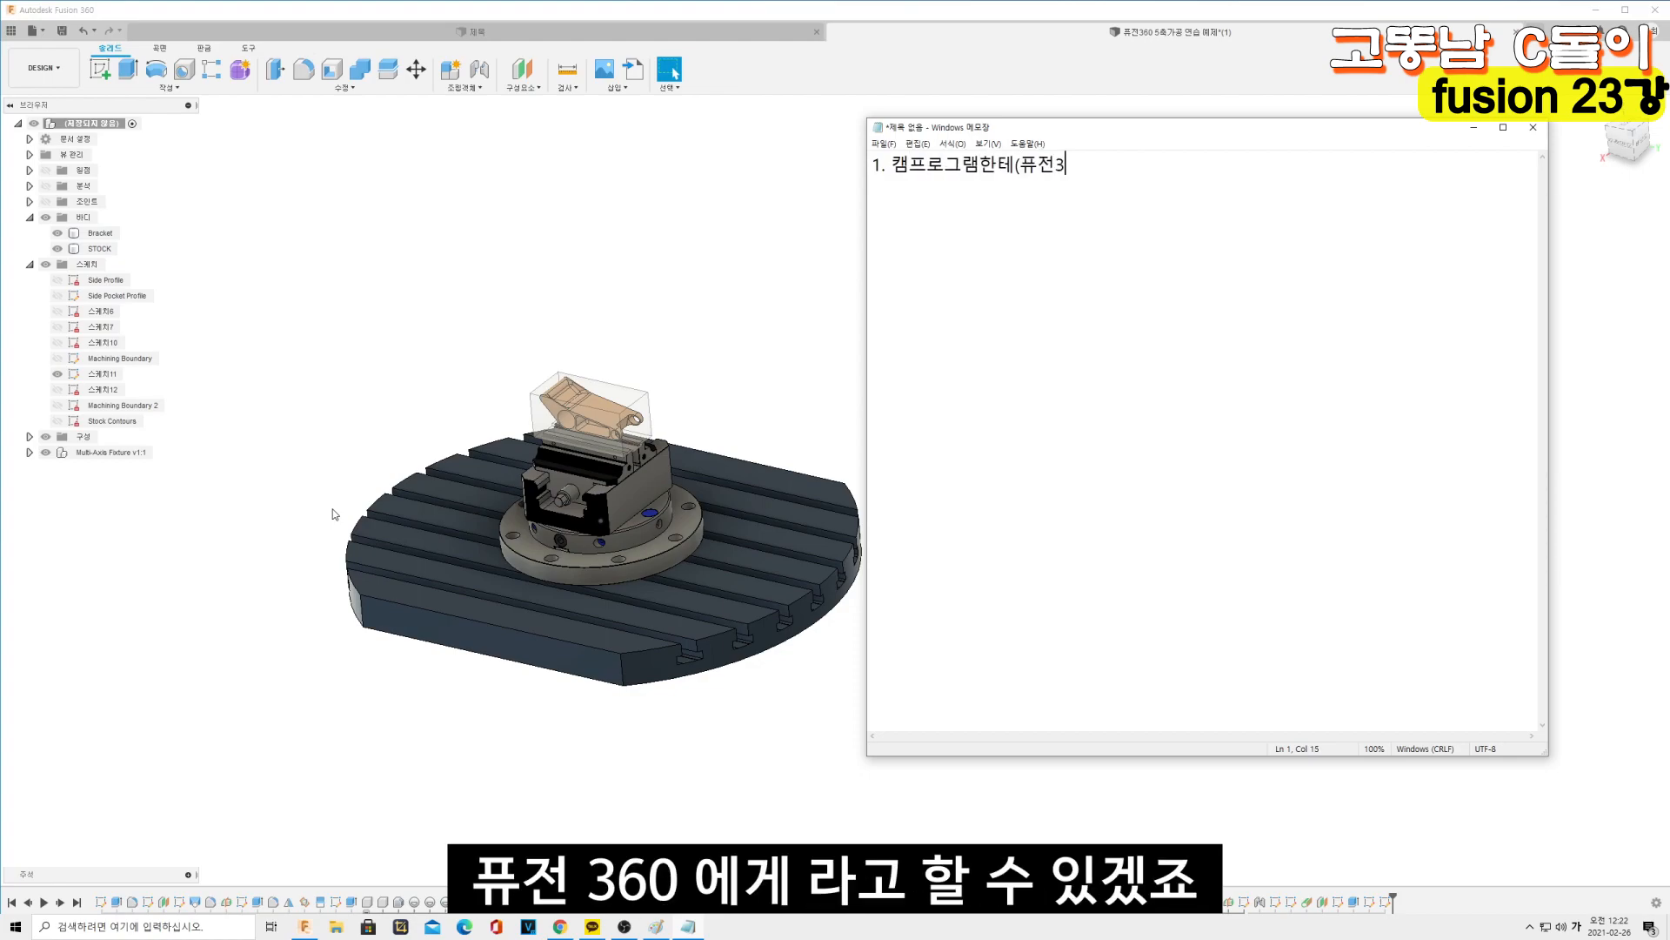
type("60에게)  어디가 부딪치면 안 ")
type("는지 알려줘야한다")
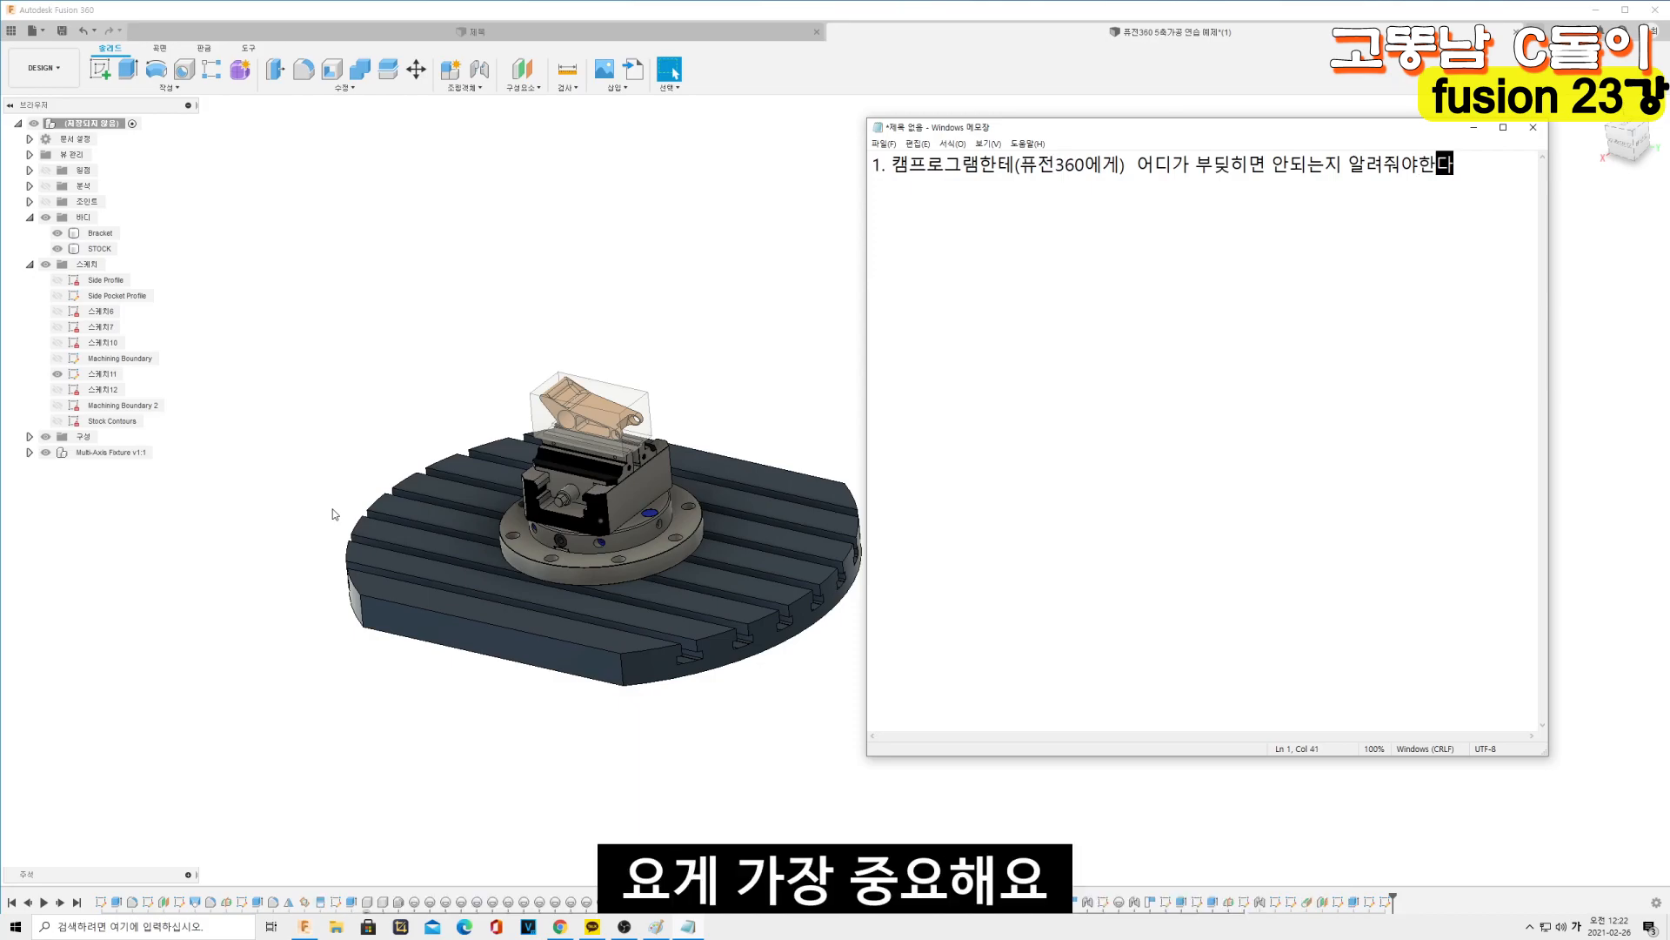
Add a second note after a blank line: "2. 어디는 깎아도 되는건지 알려줘야된다."
key("Return")
key("Return")
type("2. 어디는 깎")
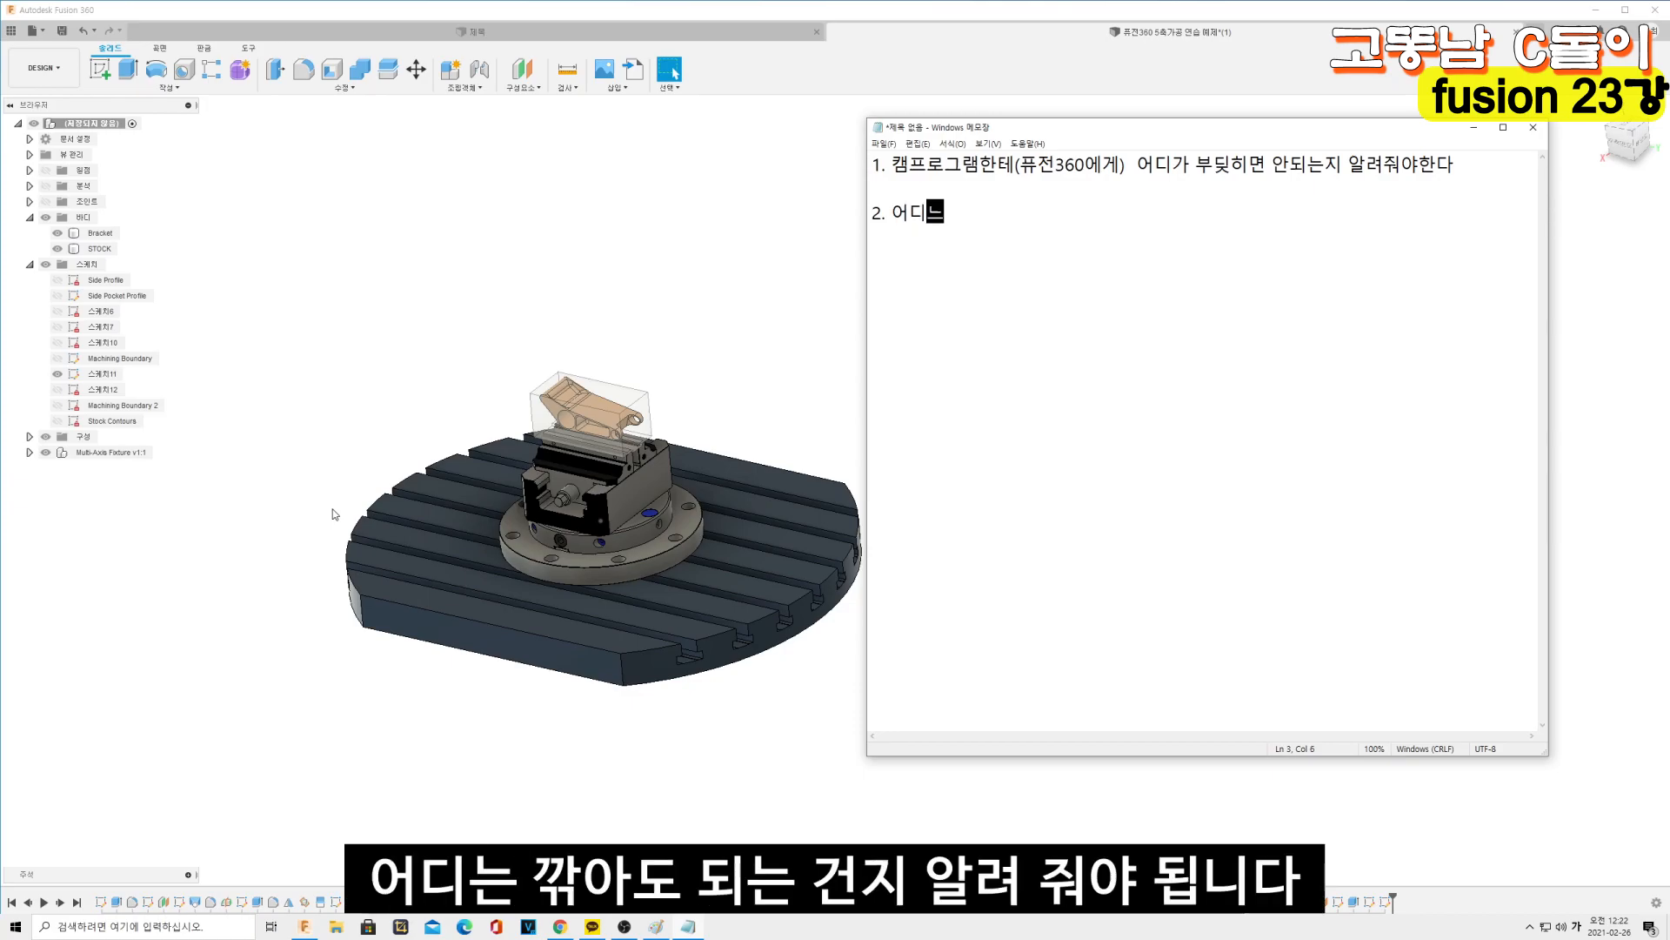
type("아도 되는건지 아")
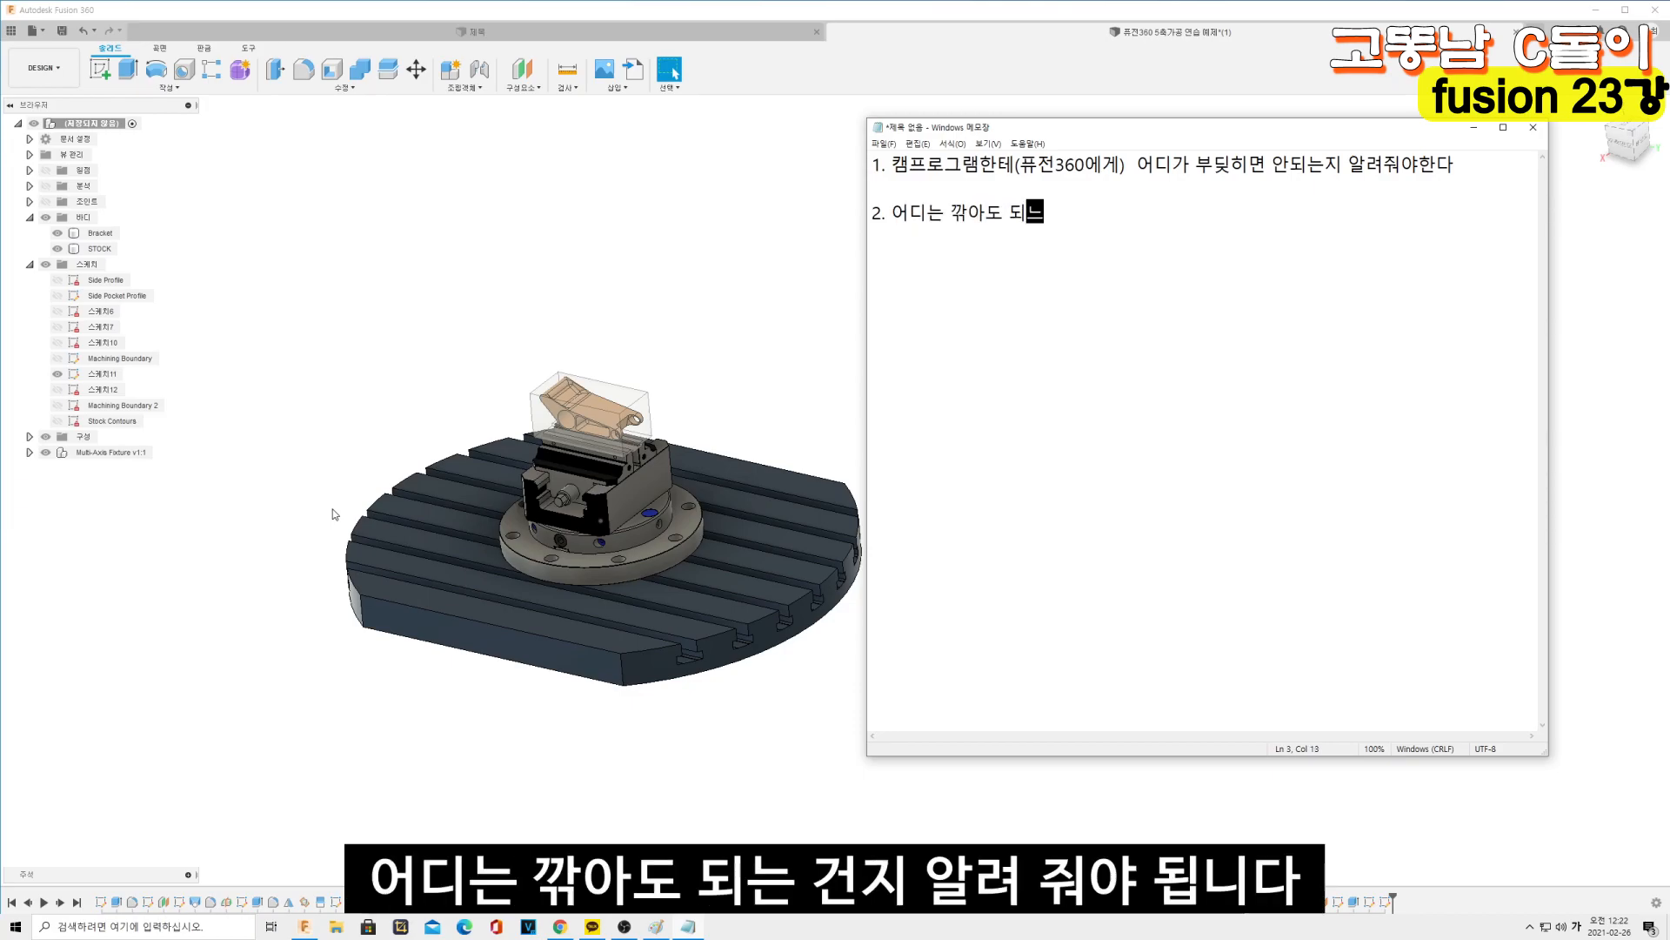
type("ㄹ려줘야된다")
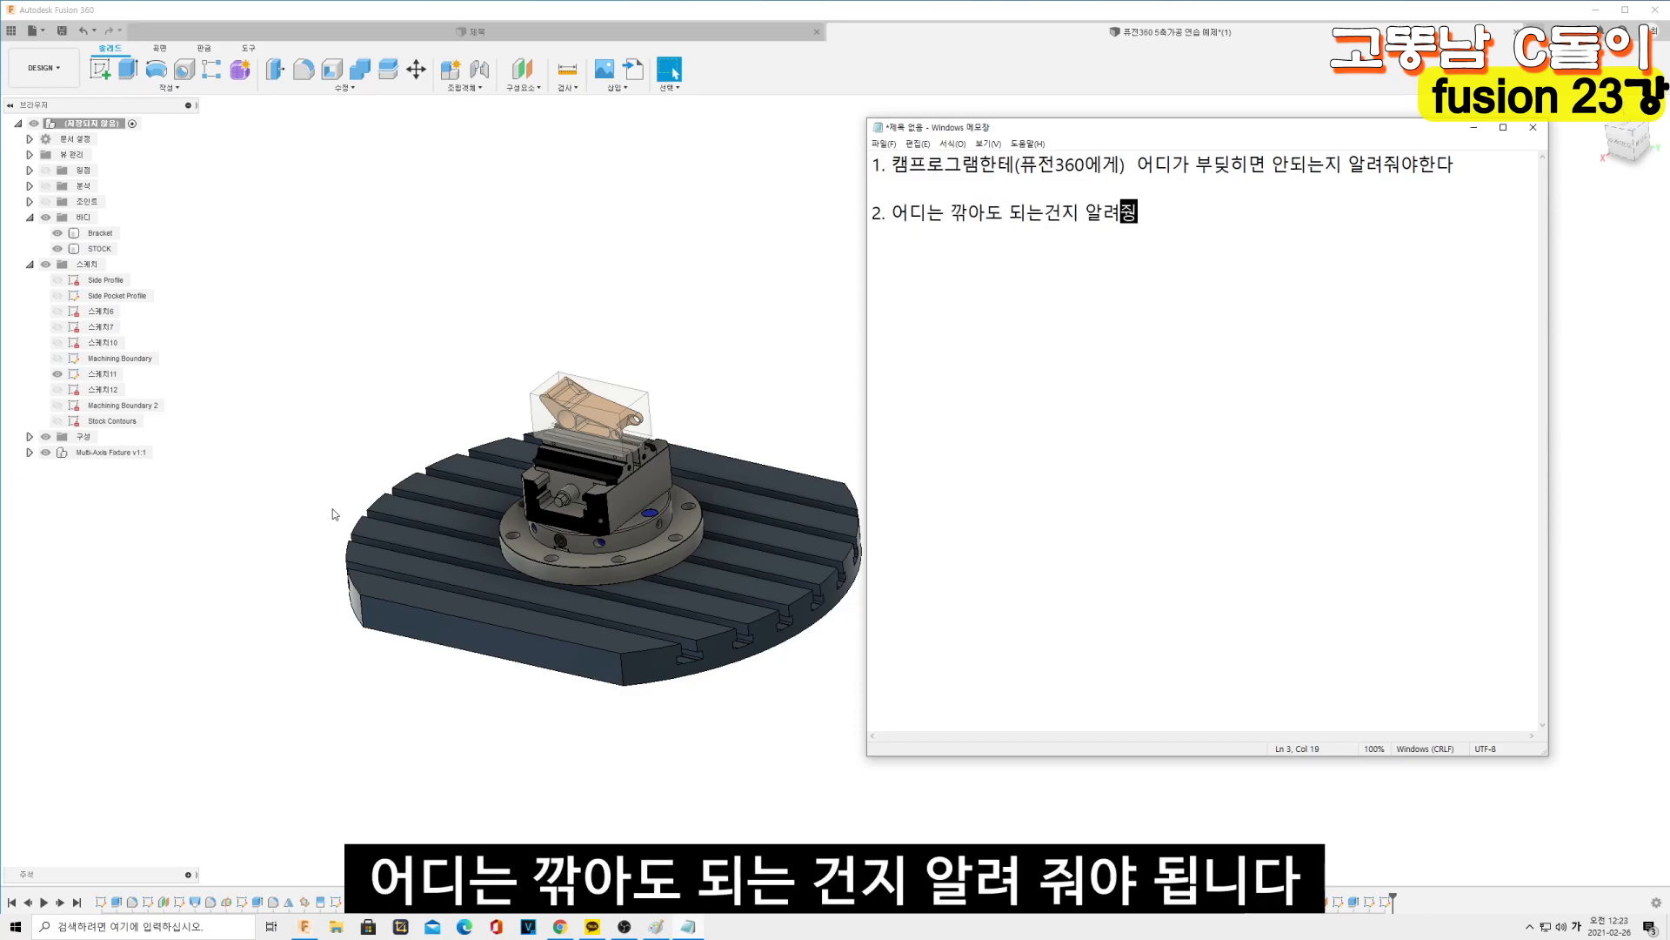
type(".")
Add a third note after a blank line: "3. 알아서 계산을 못해준 부위는 꼼꼼히 체크해서 시뮬레이션을 돌려봐야한다."
key("Return")
key("Return")
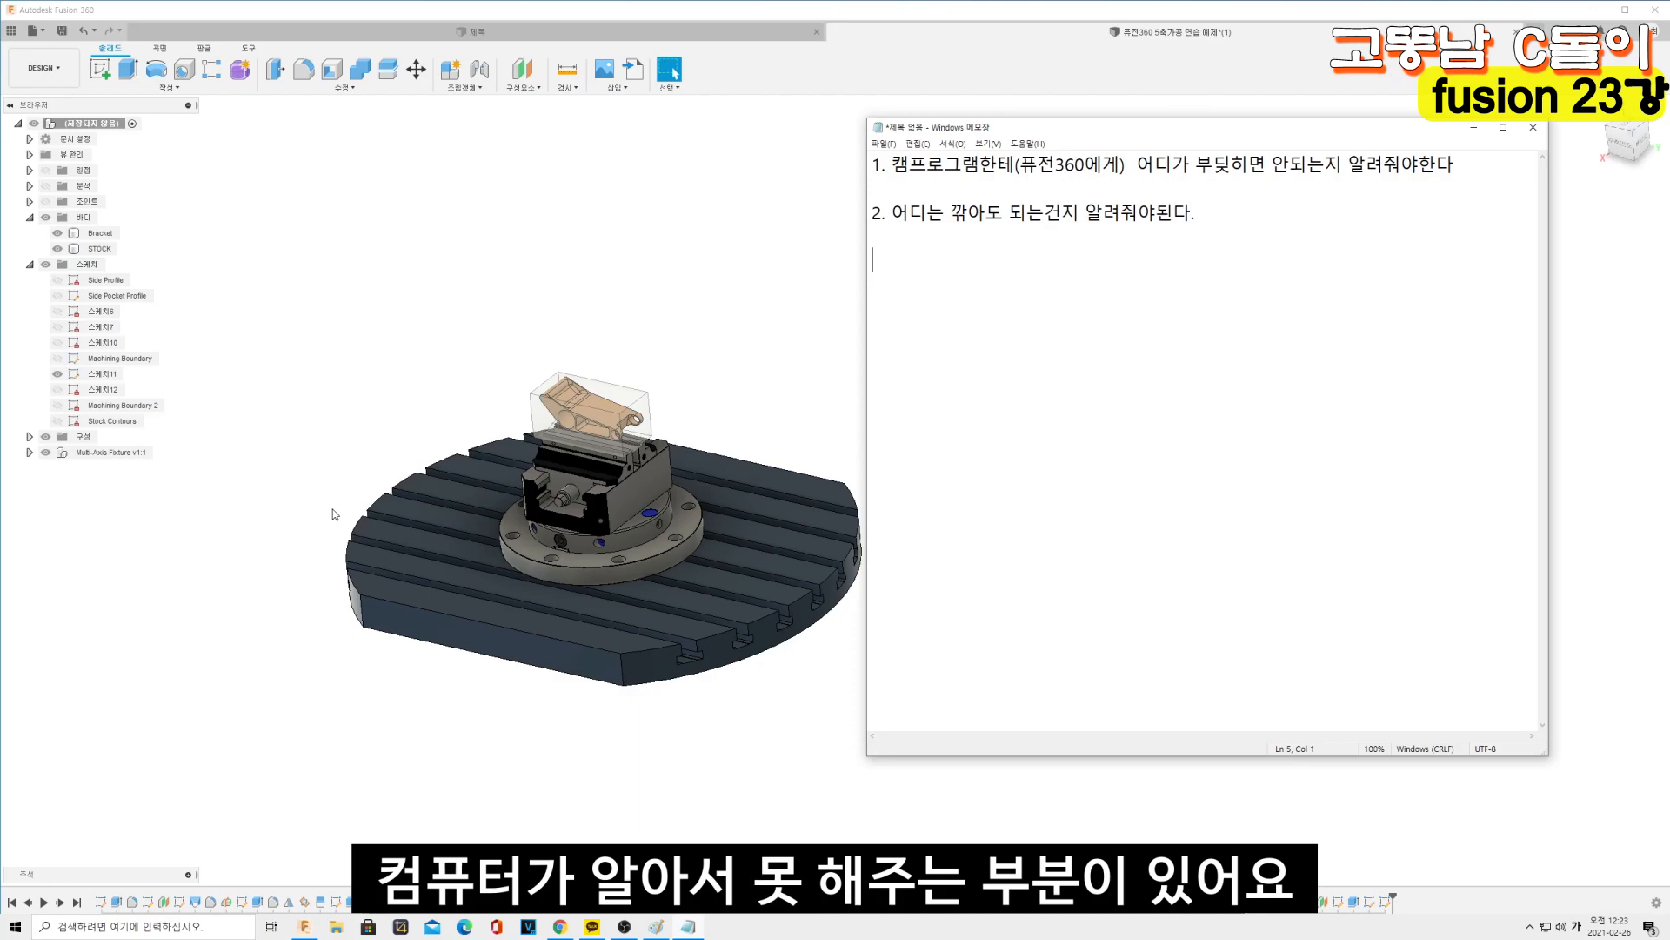
type("3. ")
type("알아서 계사")
type("ㄴ을 모")
type("ㅅ해준 부위는 ")
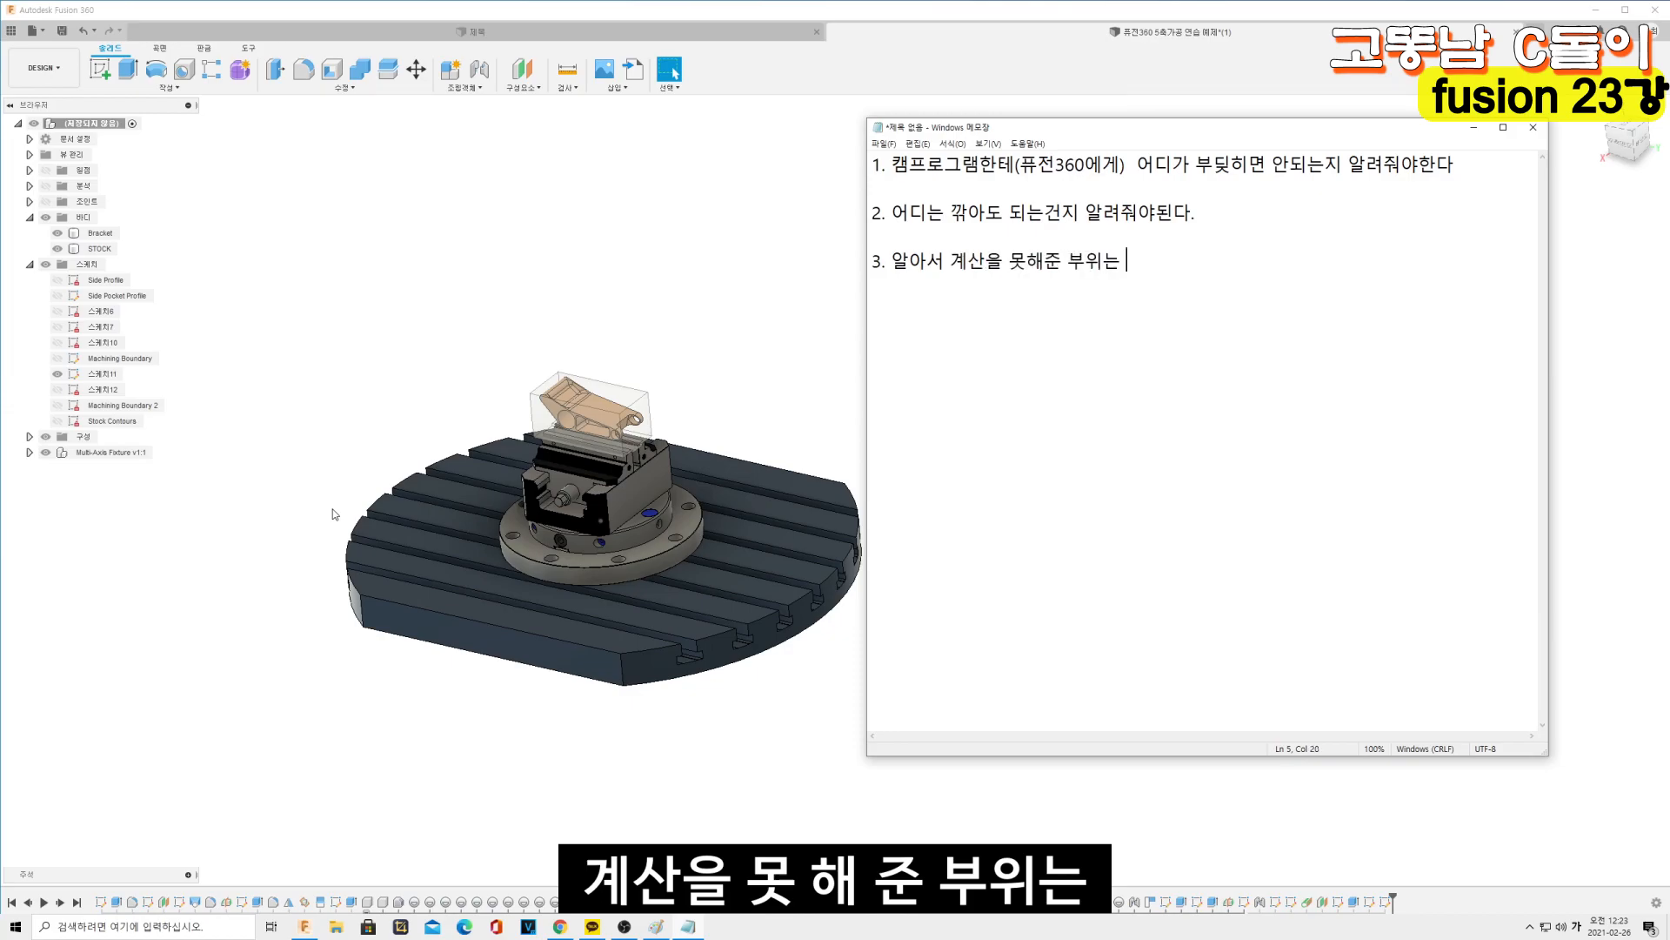
type("꼼꼼히 체크해서")
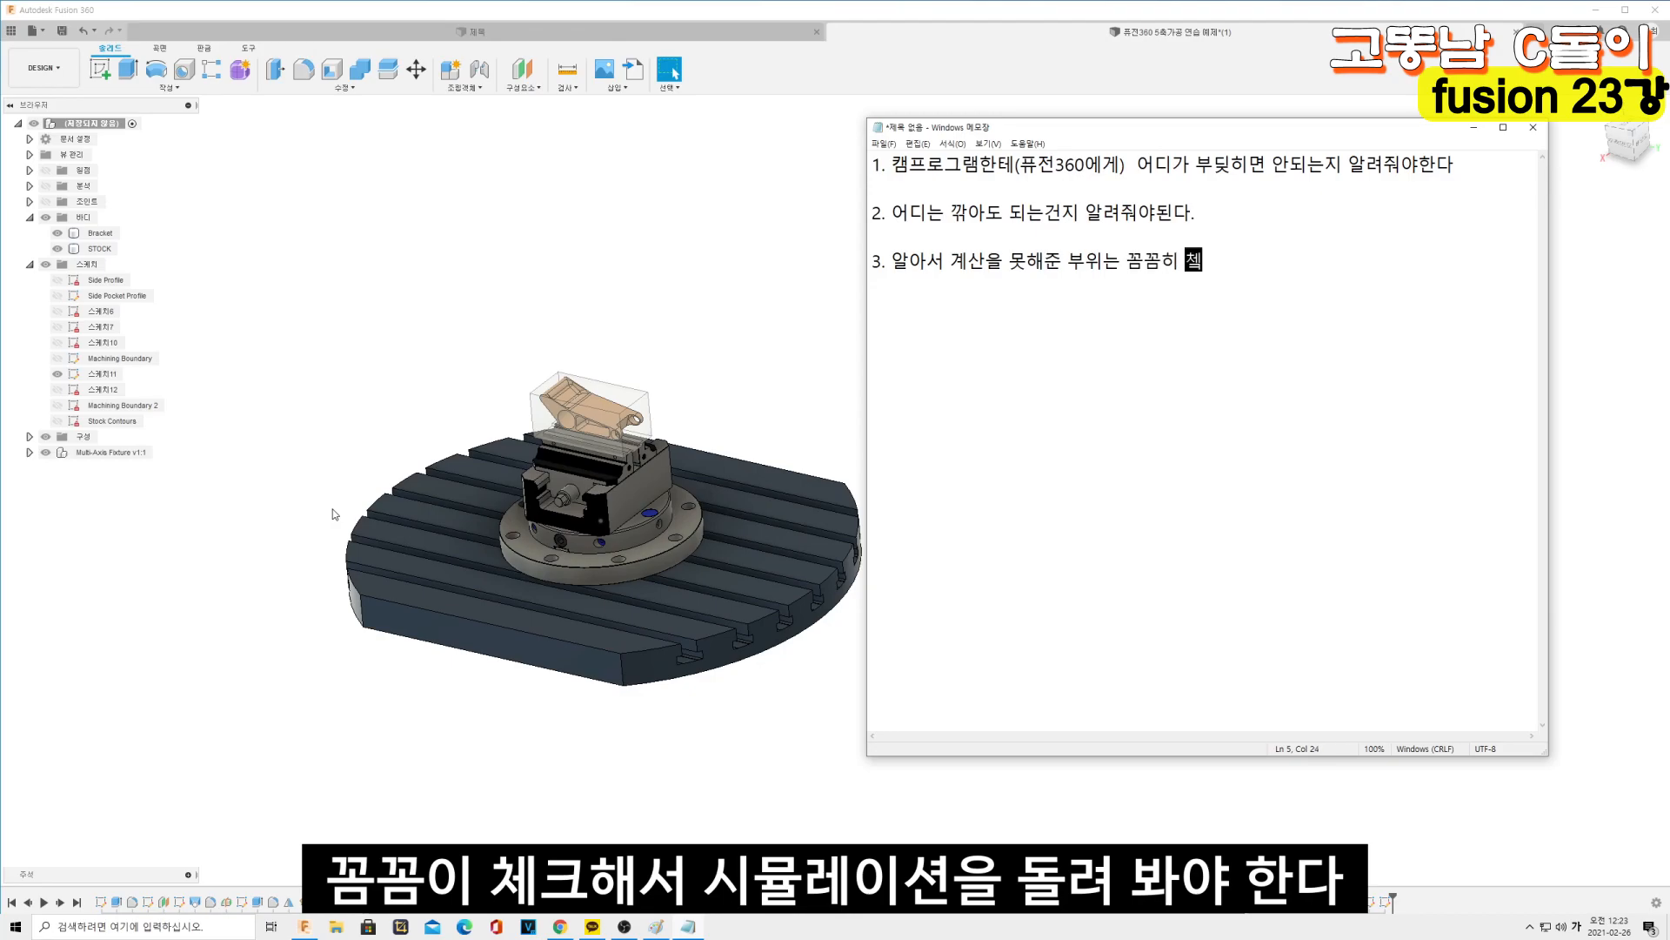
type(" 시뮬레이션을 ")
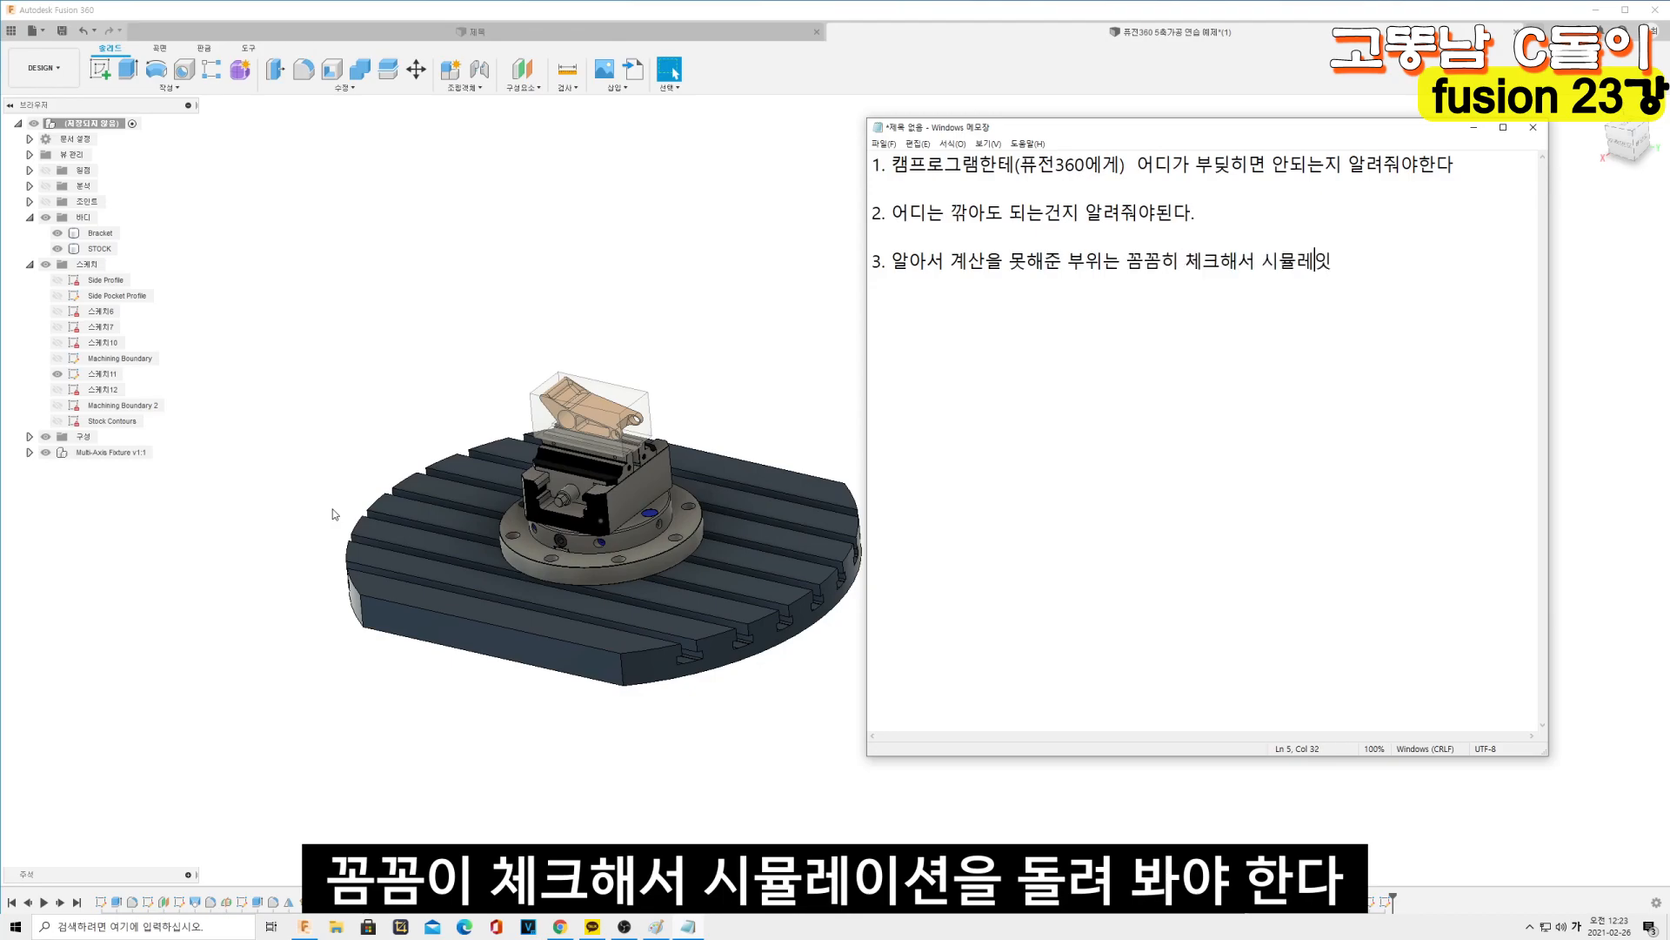
type("돌려봐야한다.")
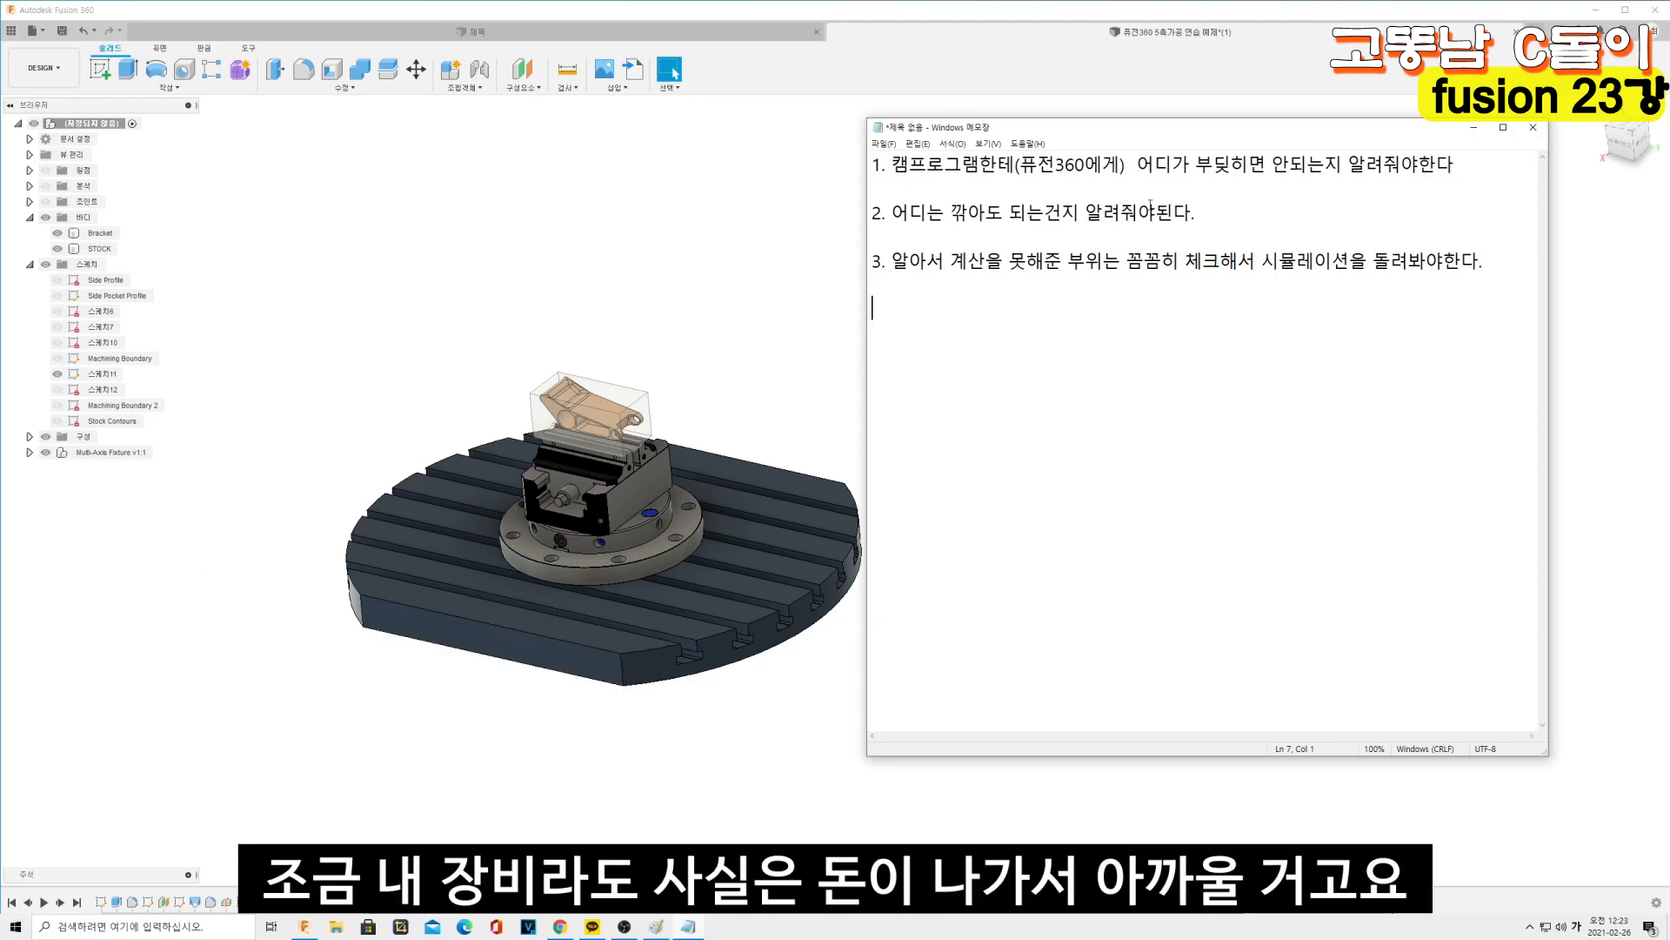
Minimize the notes, return to Fusion 360 and switch from the Design to the Manufacture (제조) workspace
left_click(1474, 127)
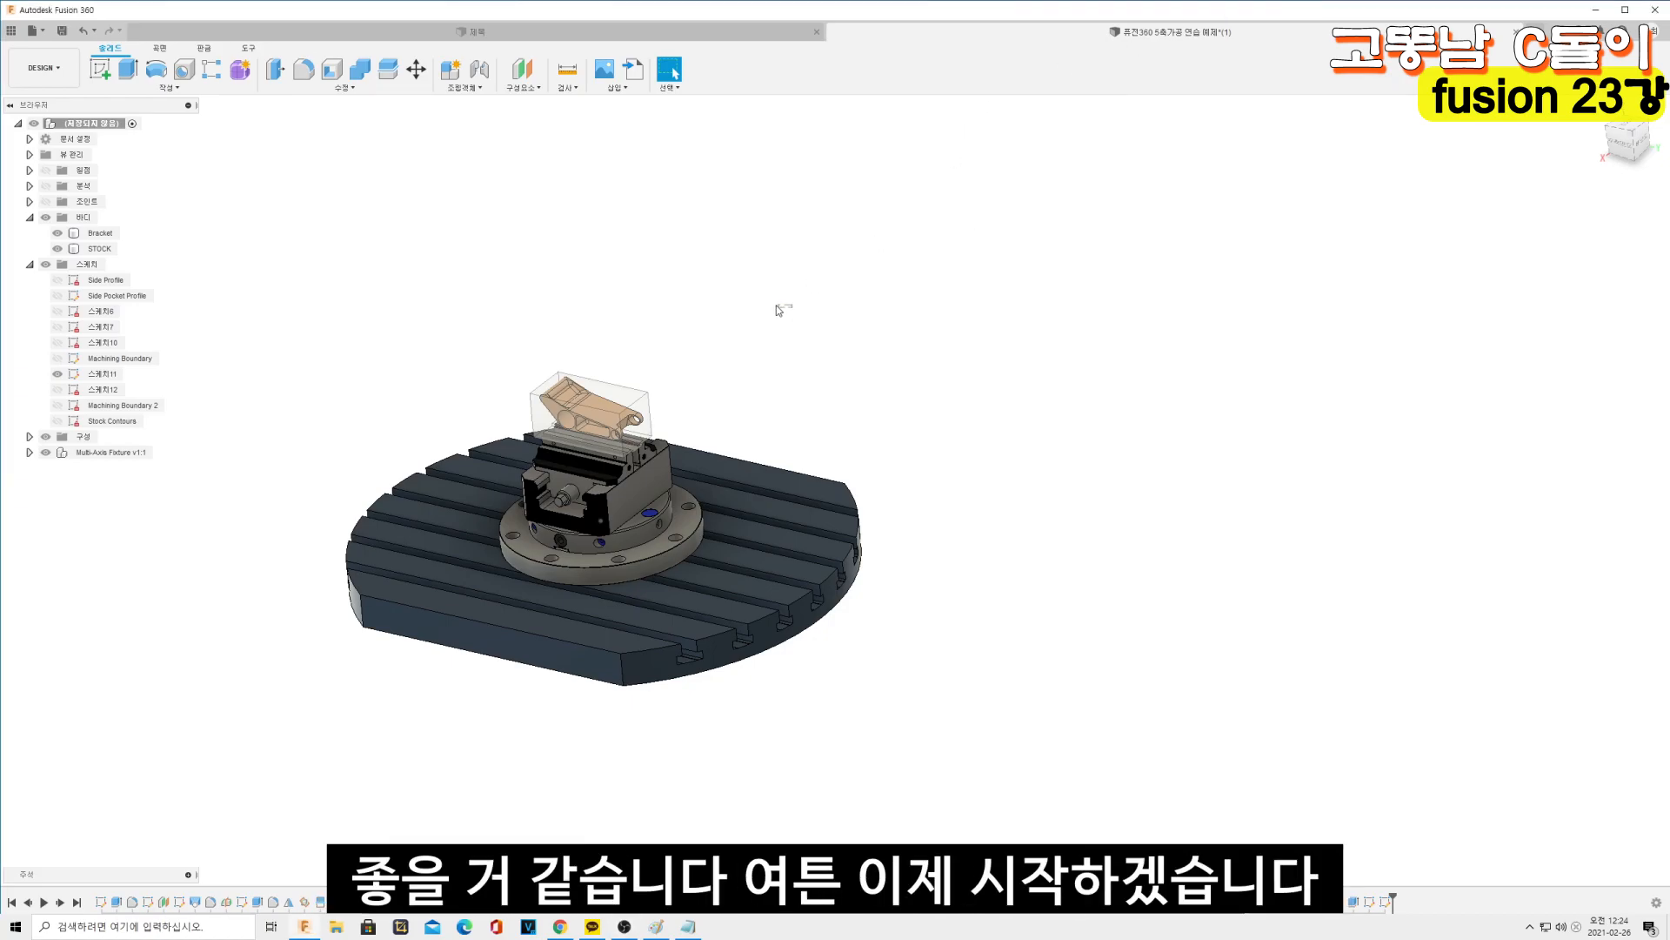
scroll(631, 392, "up", 3)
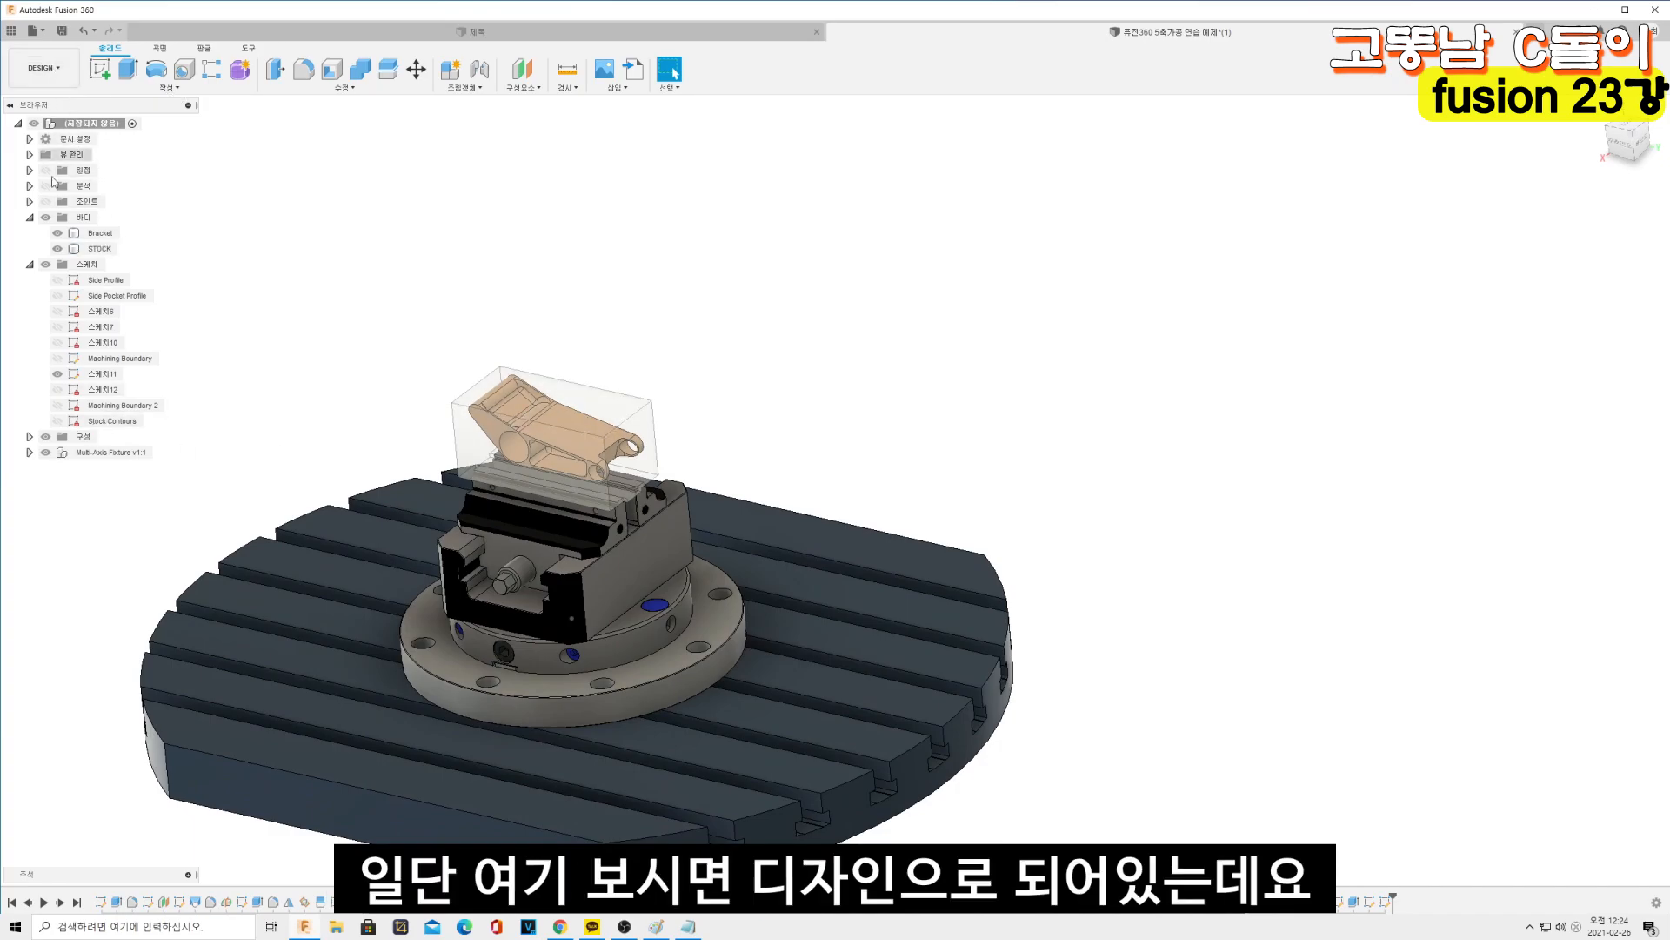
left_click(31, 264)
left_click(48, 67)
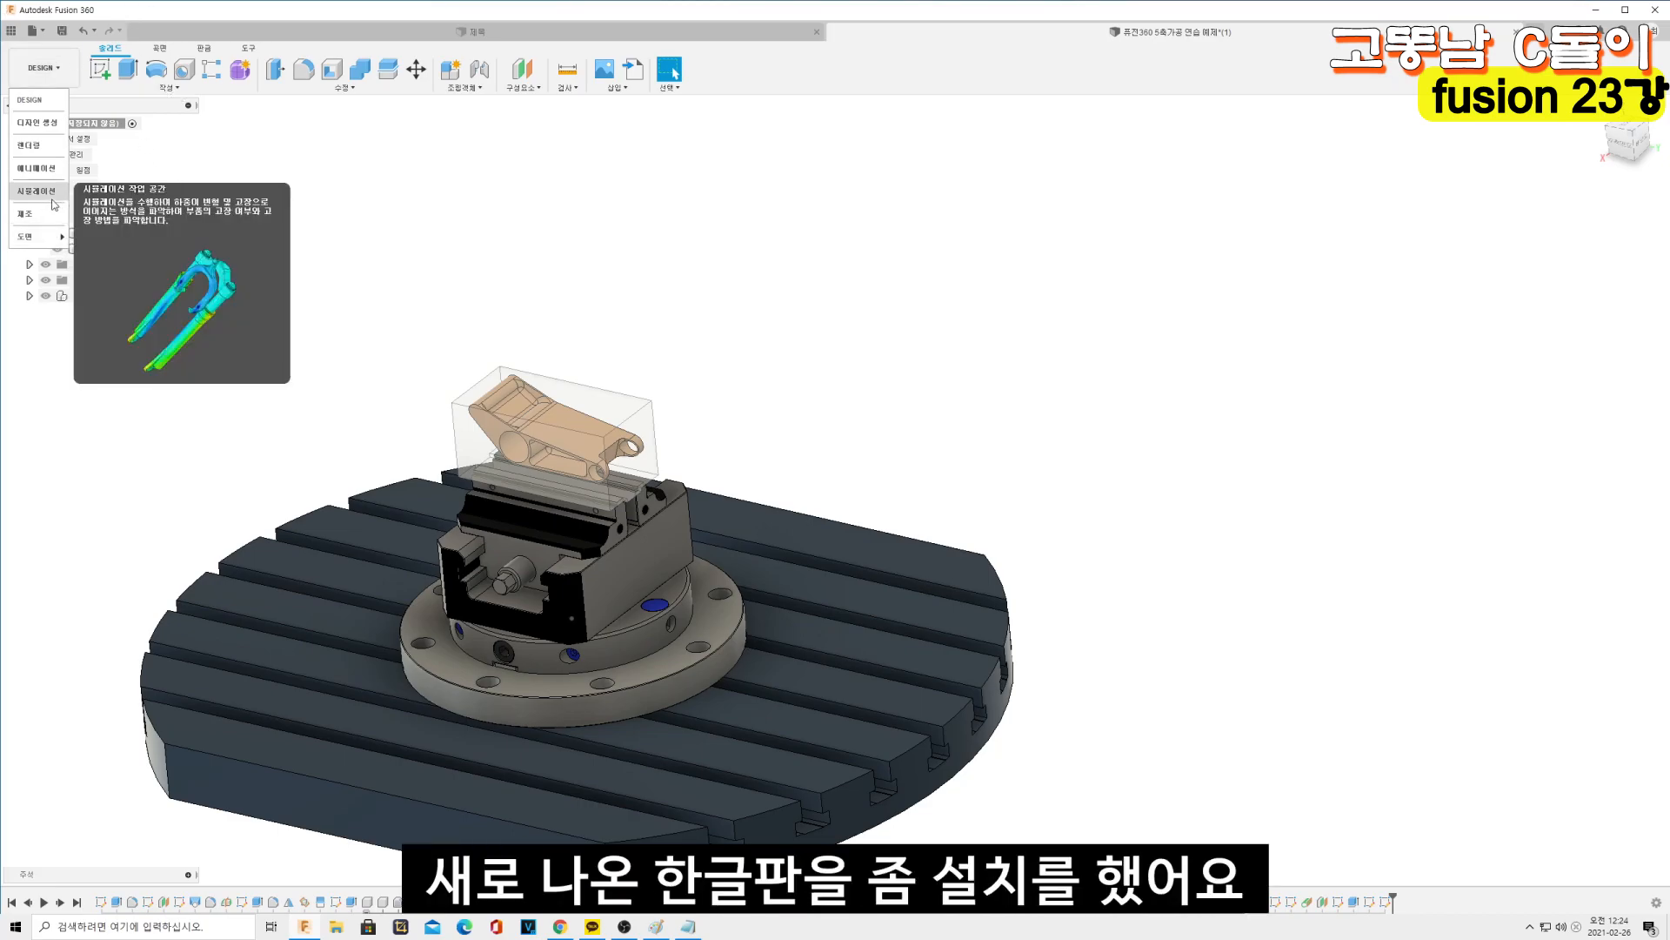
mouse_move(57, 242)
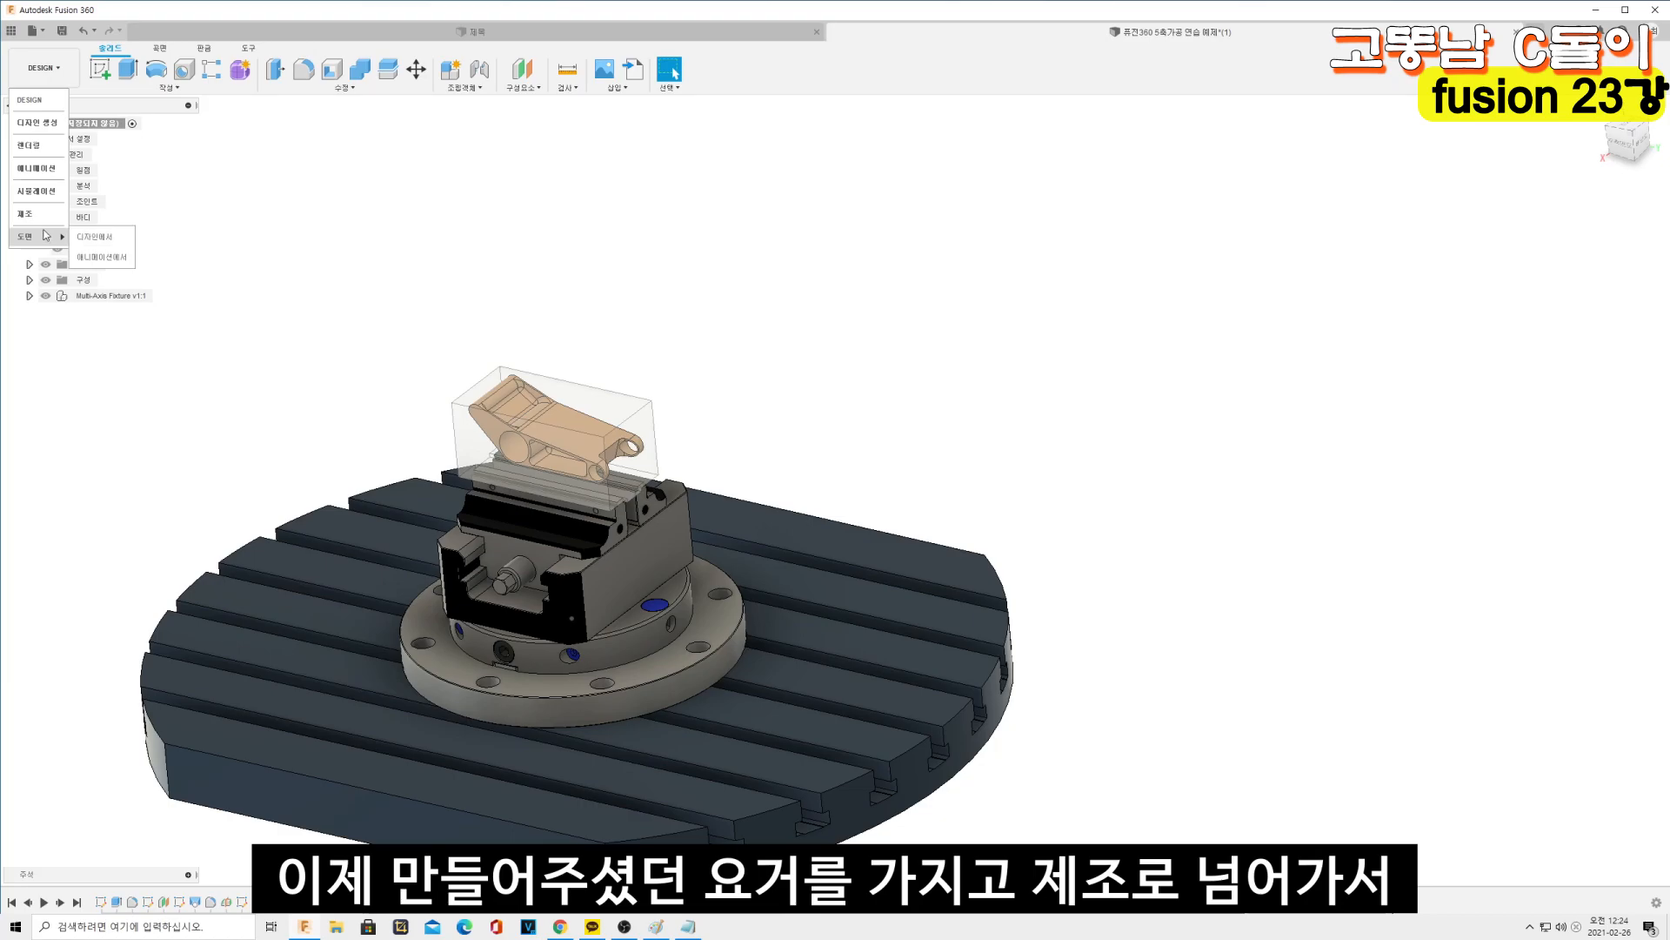
left_click(35, 214)
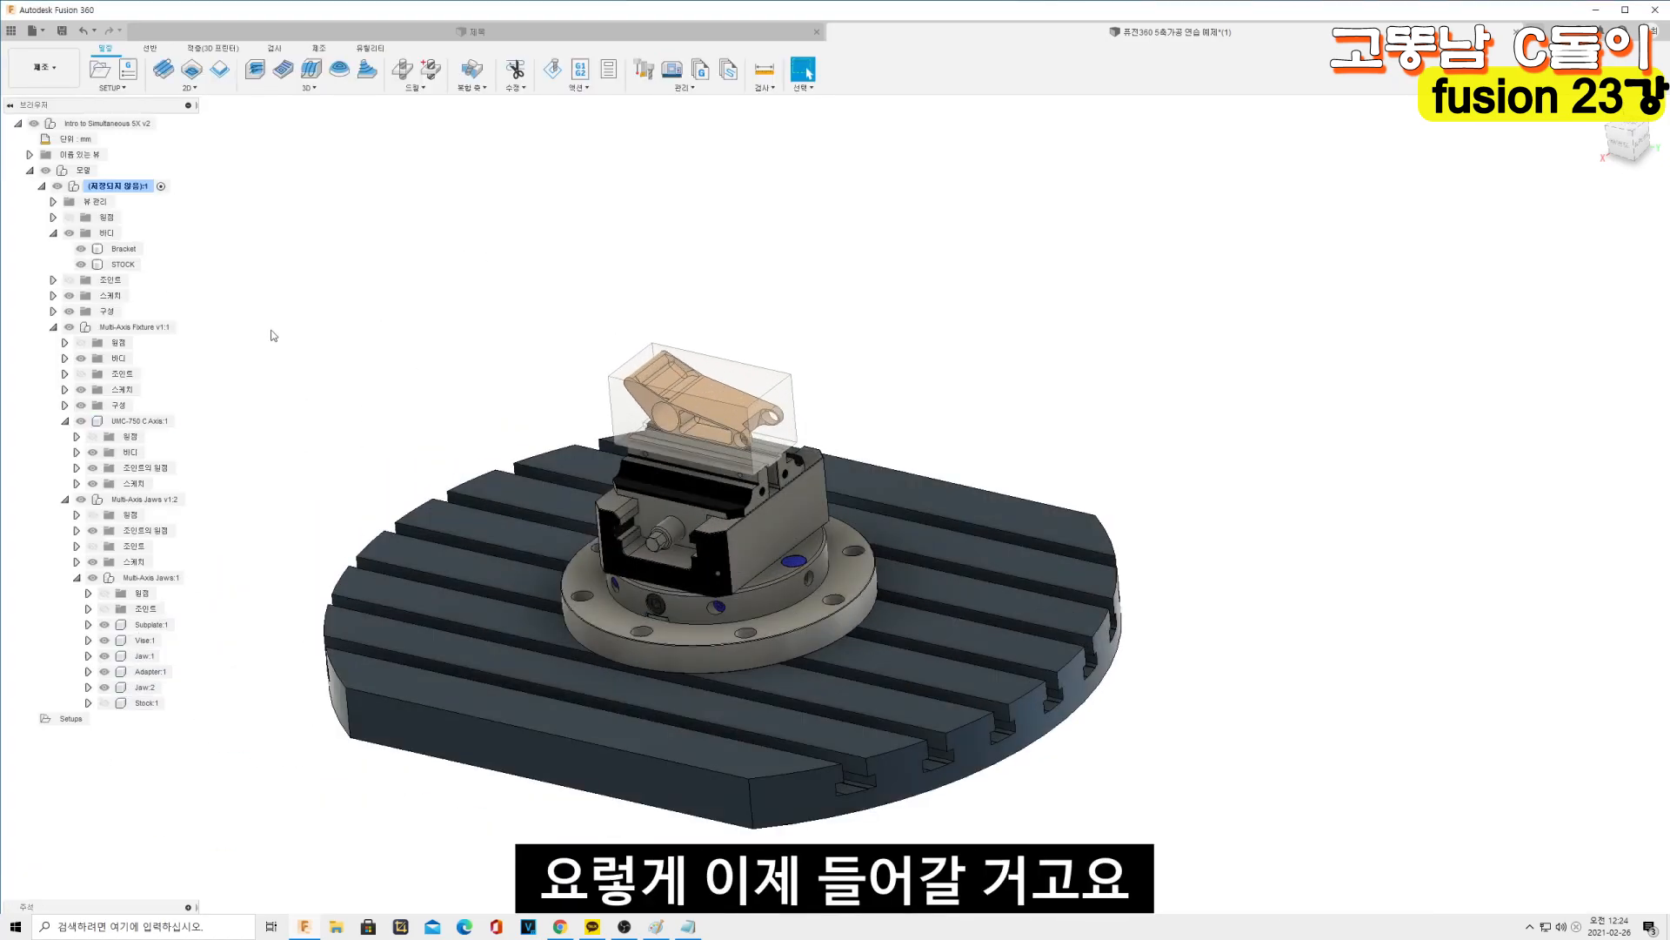
Collapse and re-expand the unsaved root component in the model tree, and start a new Setup
left_click(41, 185)
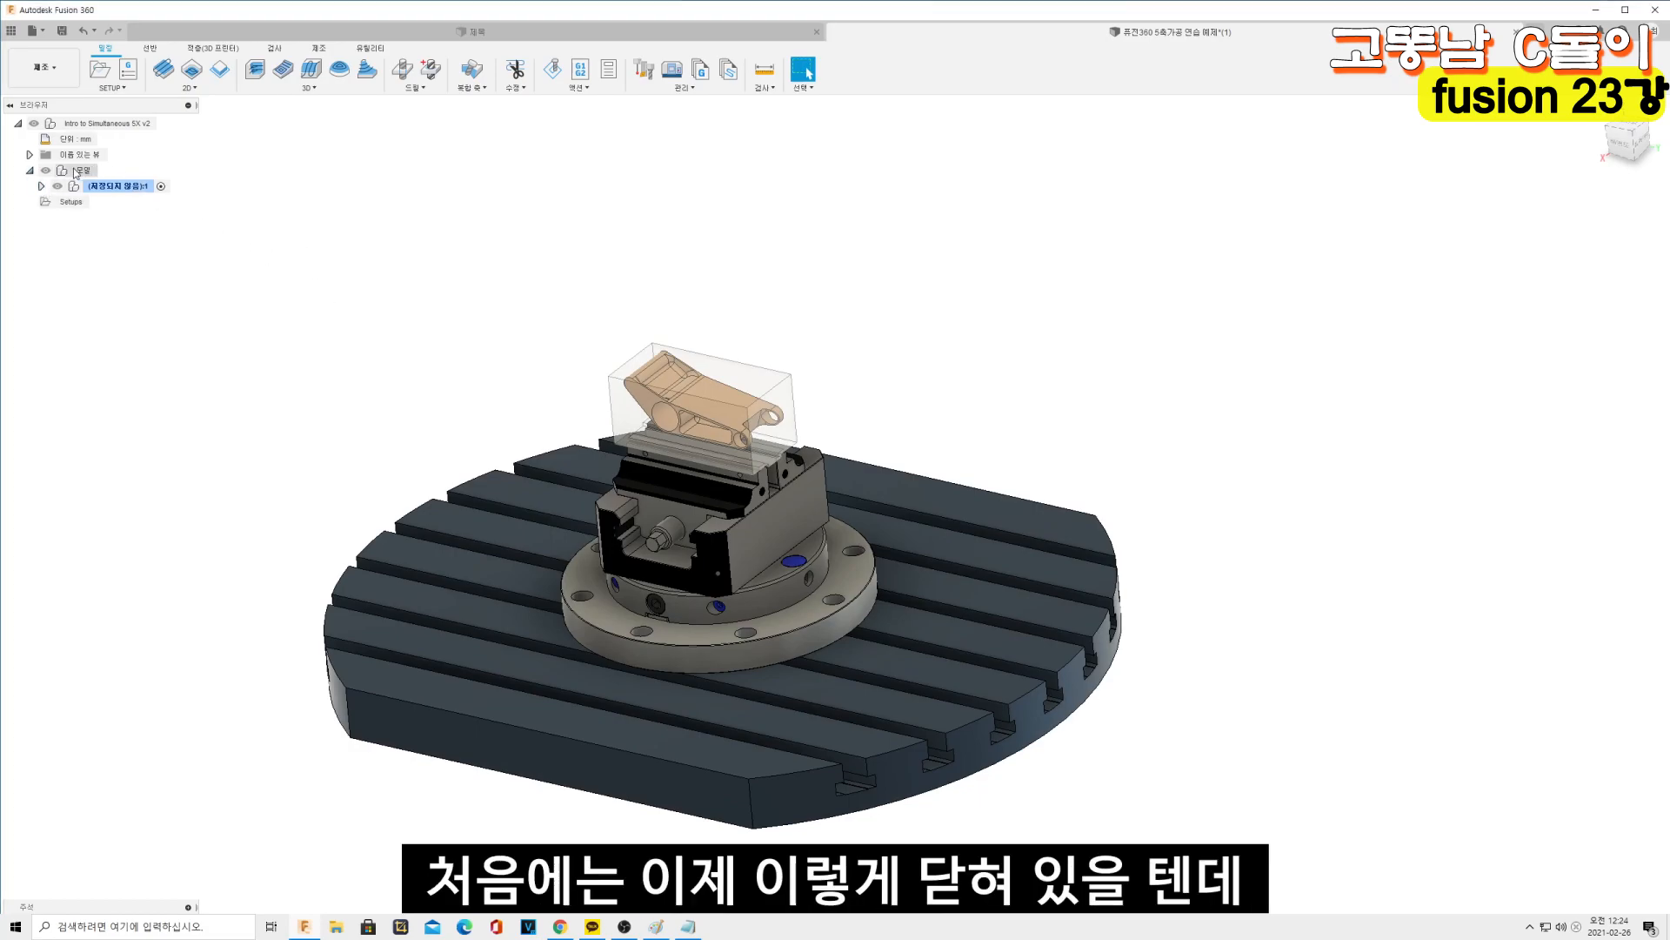
left_click(130, 185)
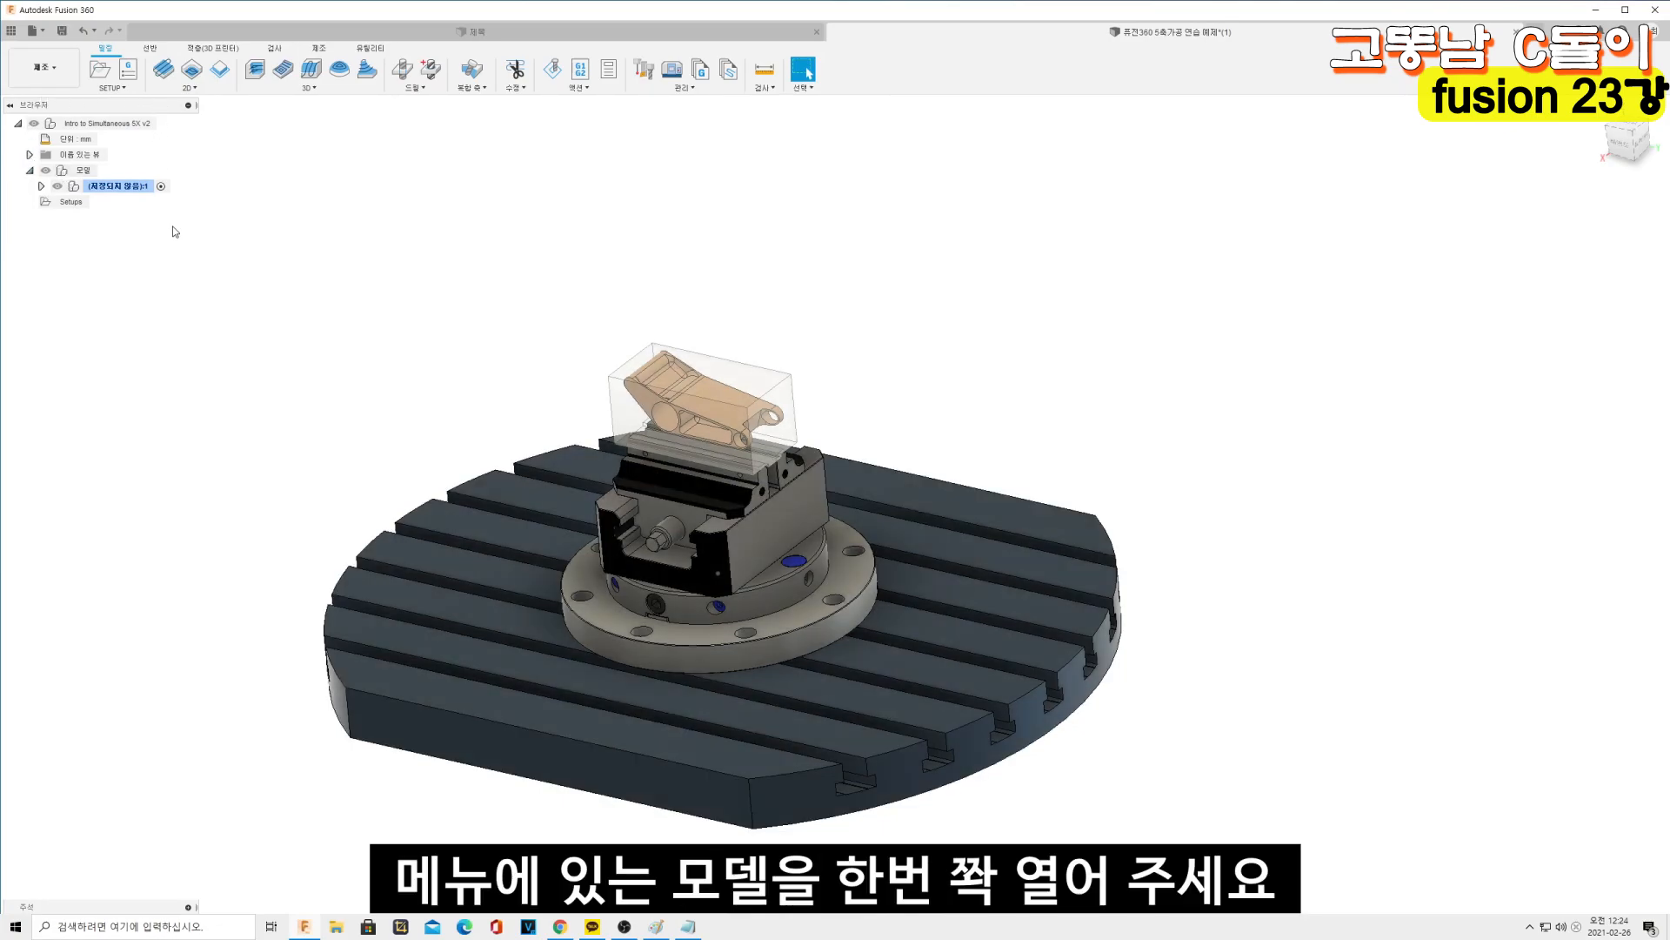
left_click(41, 186)
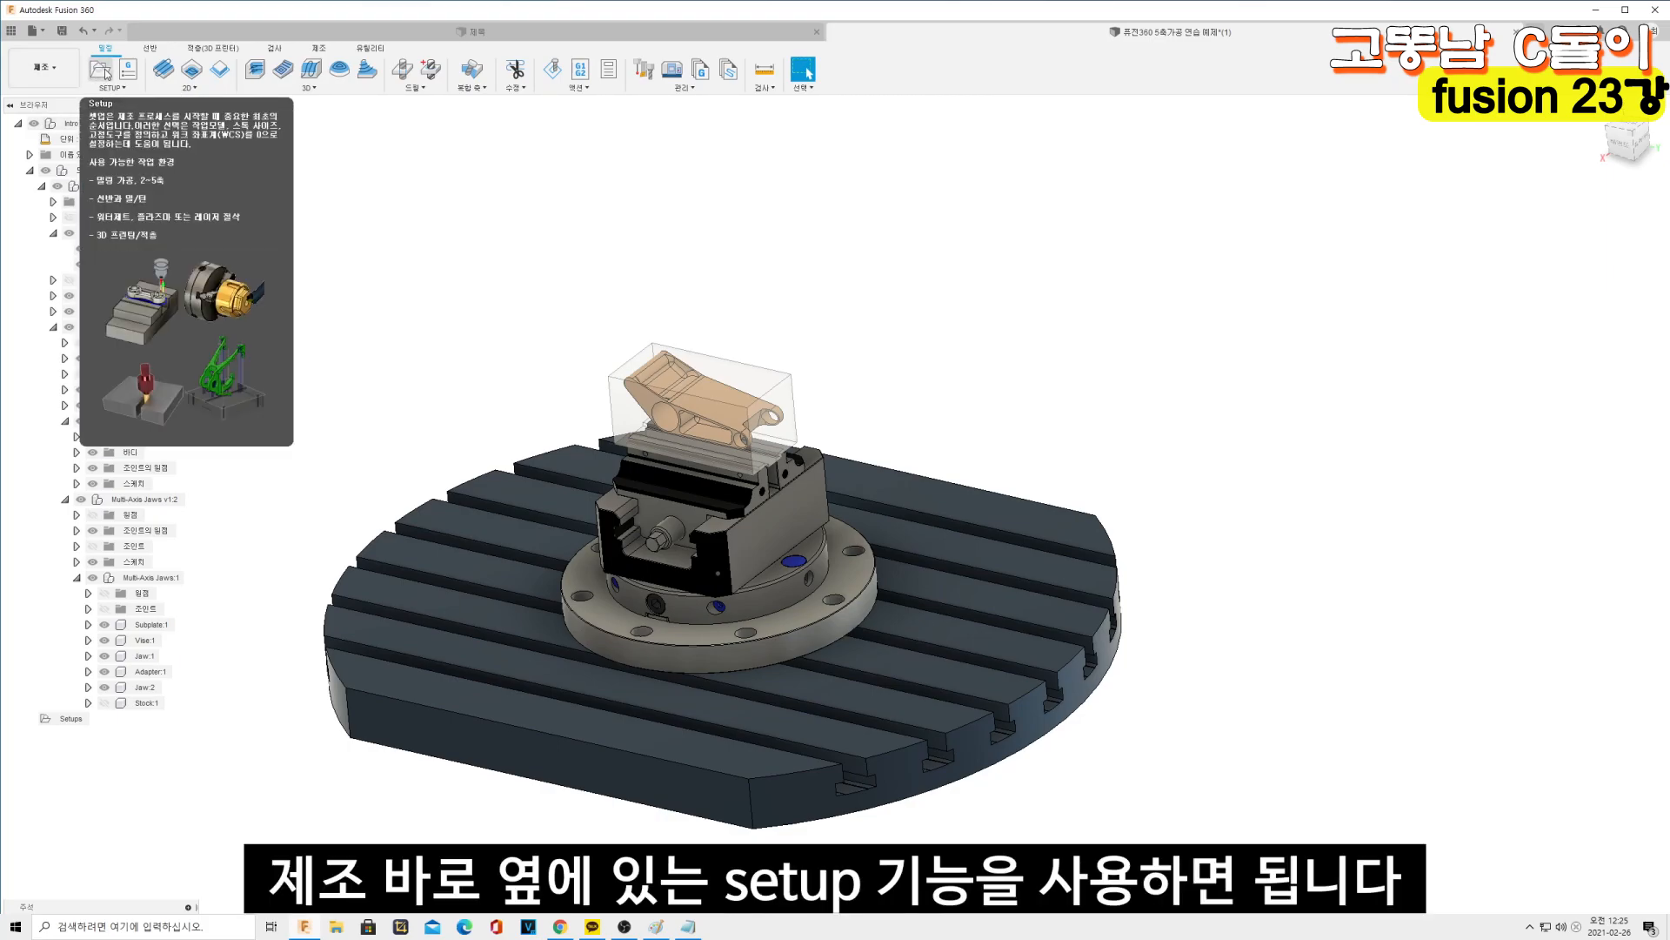
left_click(103, 70)
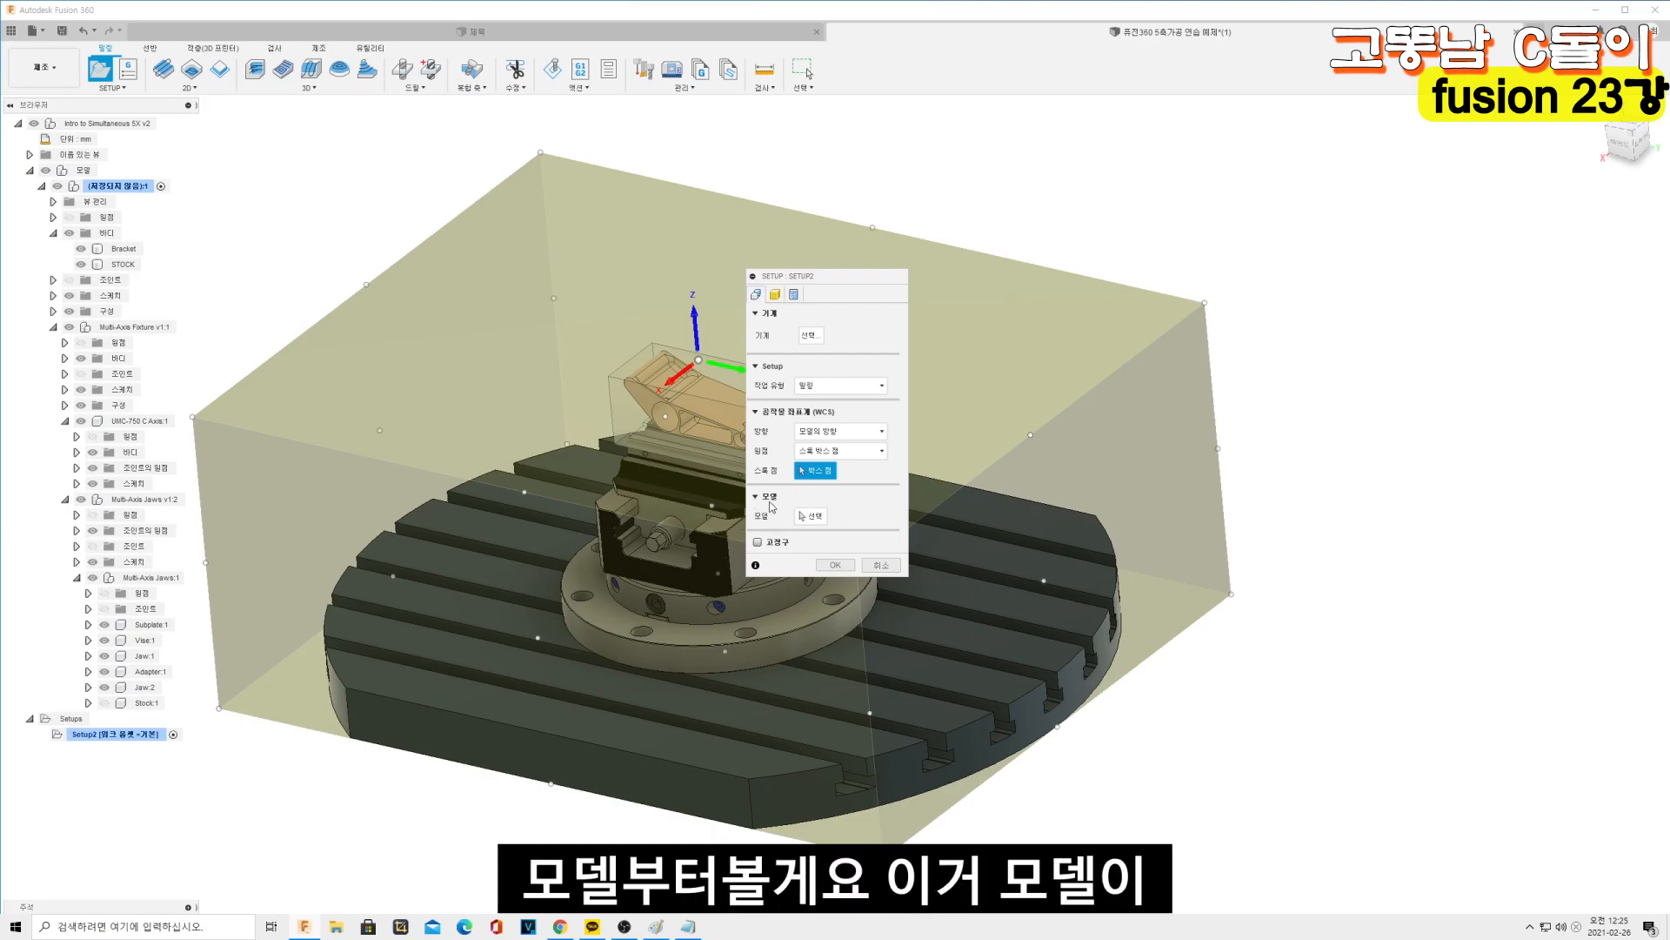
Switch to Notepad and insert three blank lines below the first note about collisions
key("alt+Tab")
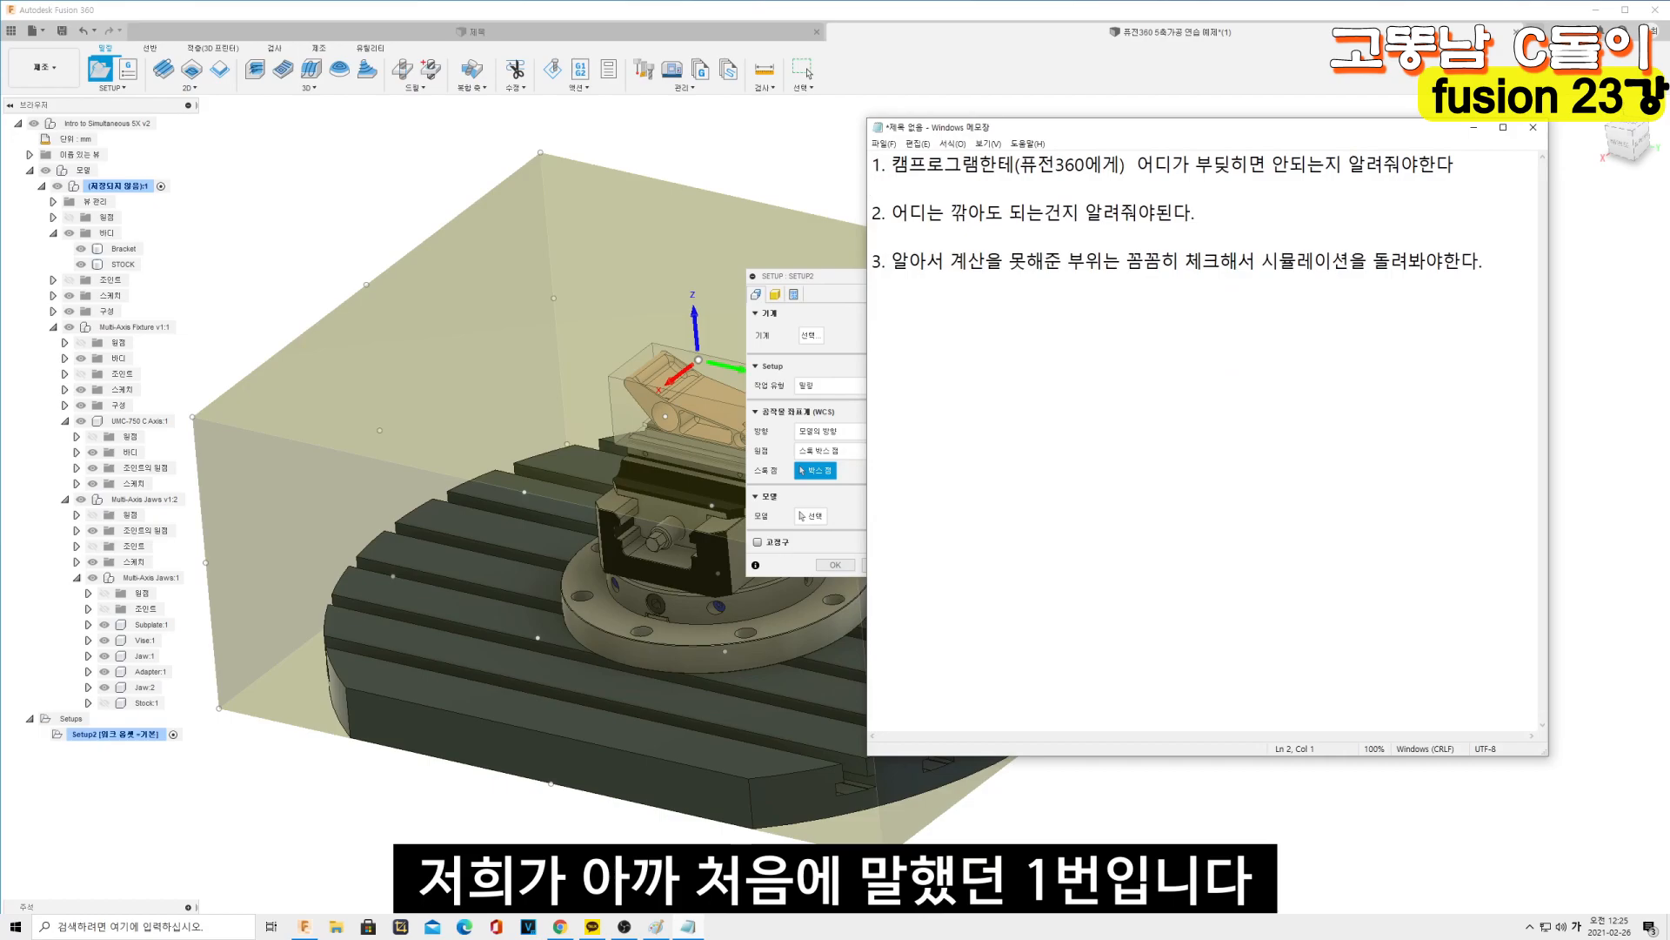
key("Return")
key("Return")
key("Return")
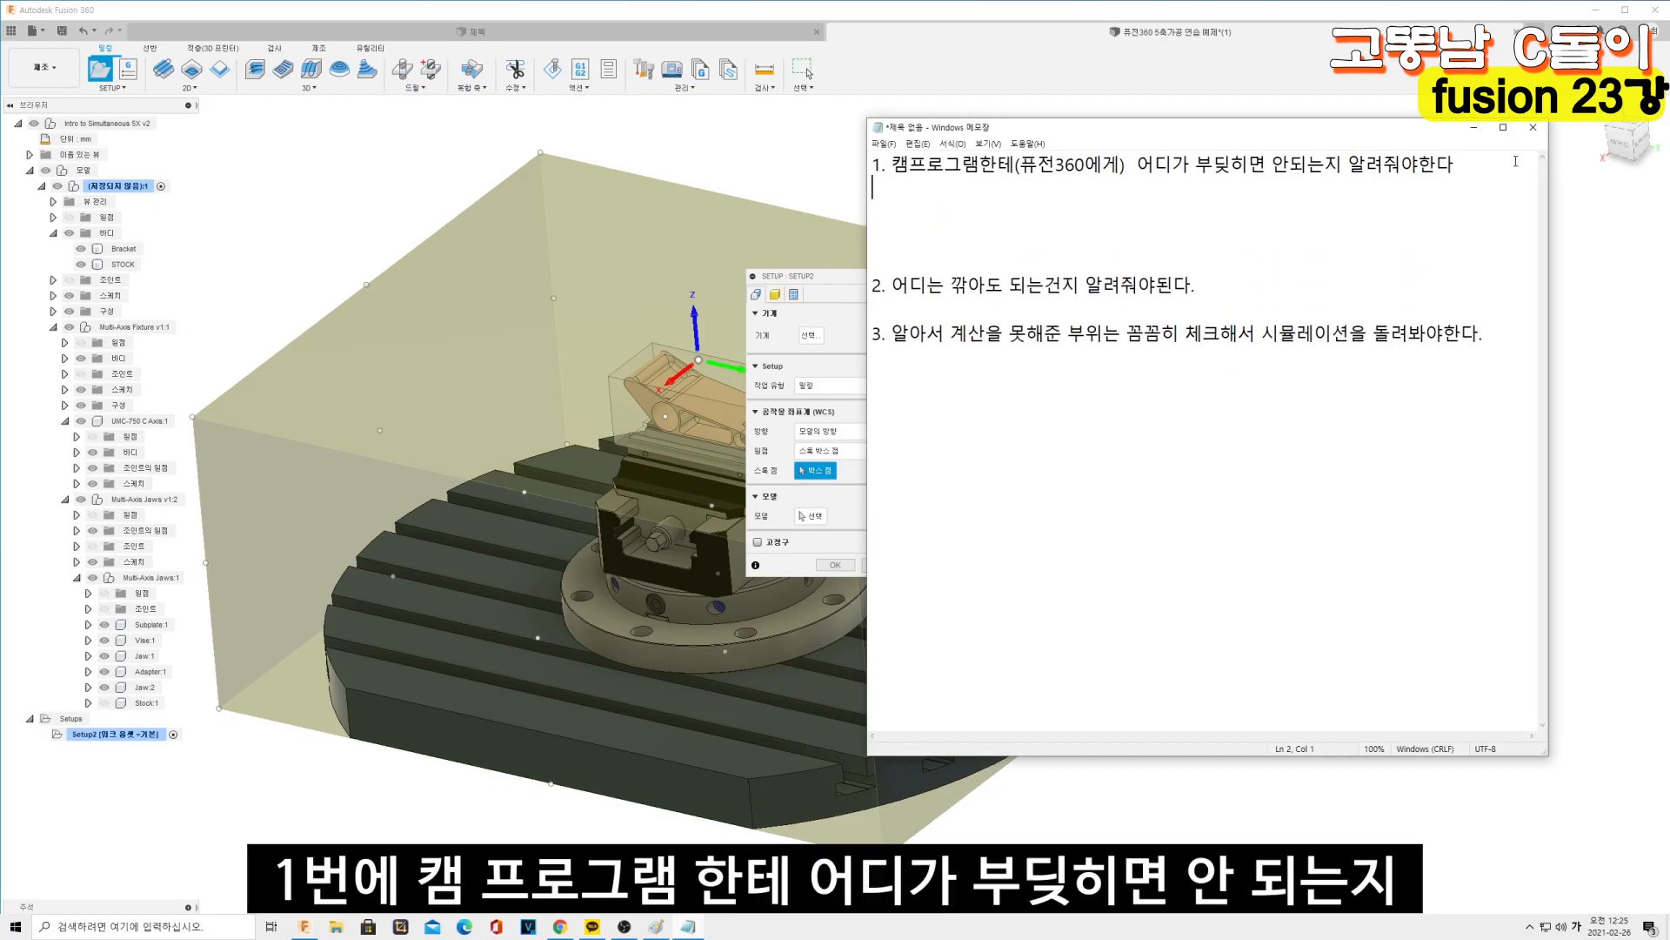
left_click_drag(961, 163, 1315, 177)
left_click(1497, 170)
left_click_drag(1486, 127, 1669, 136)
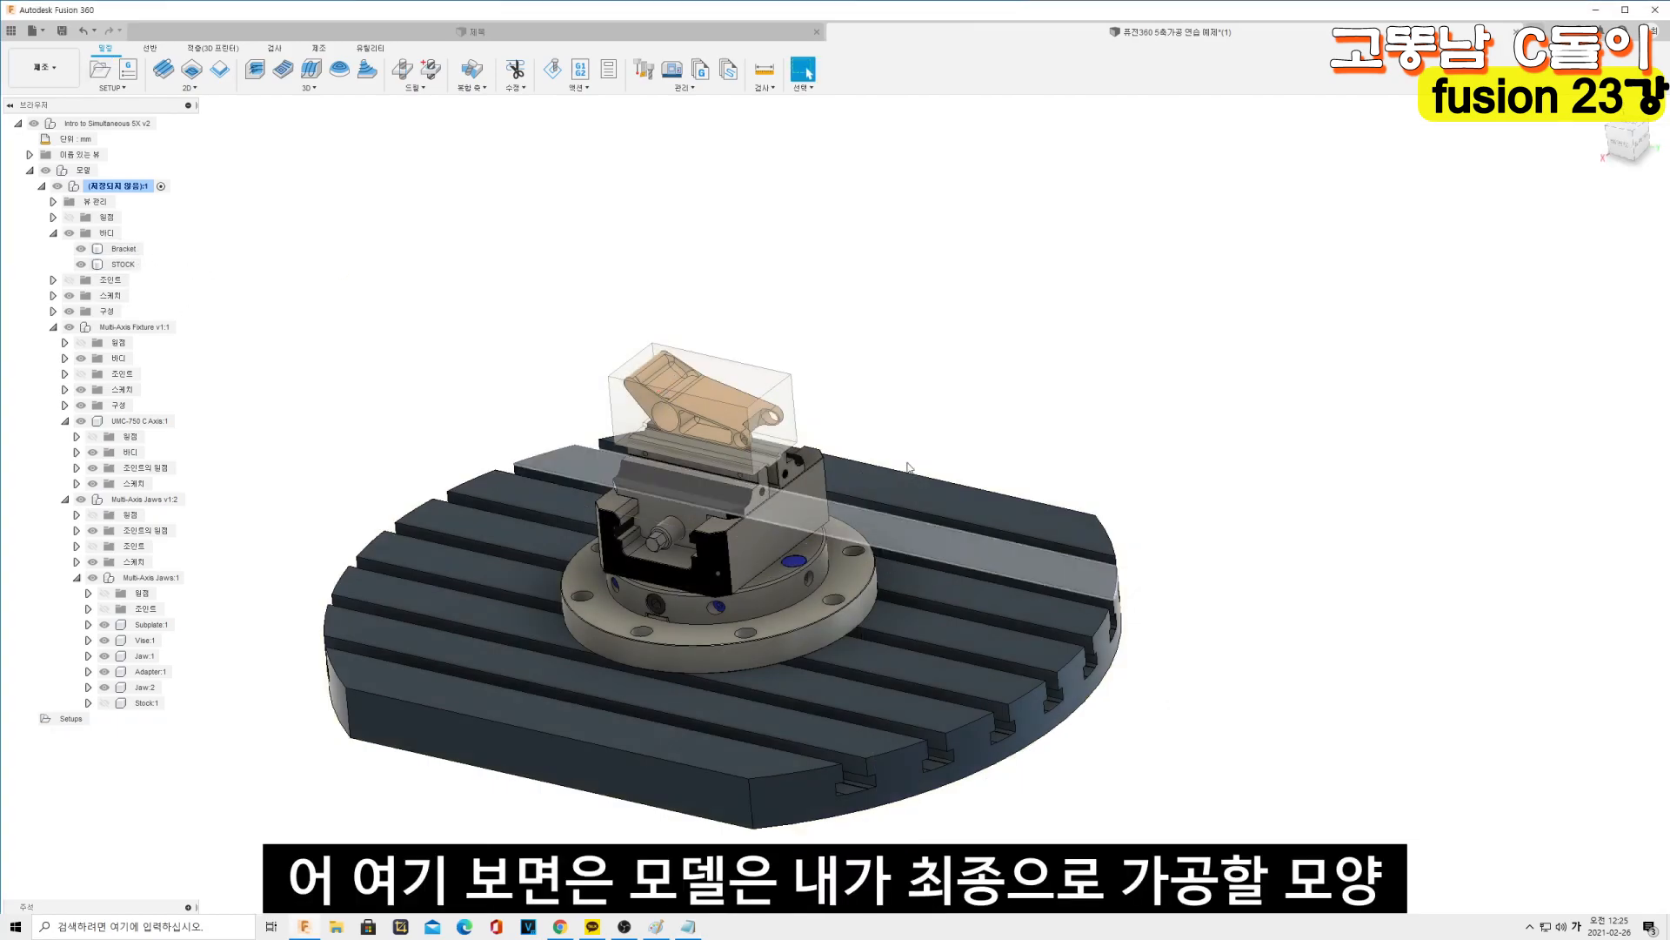
Create a new milling Setup in Fusion 360 and choose the Bracket body as its model
scroll(748, 398, "up", 5)
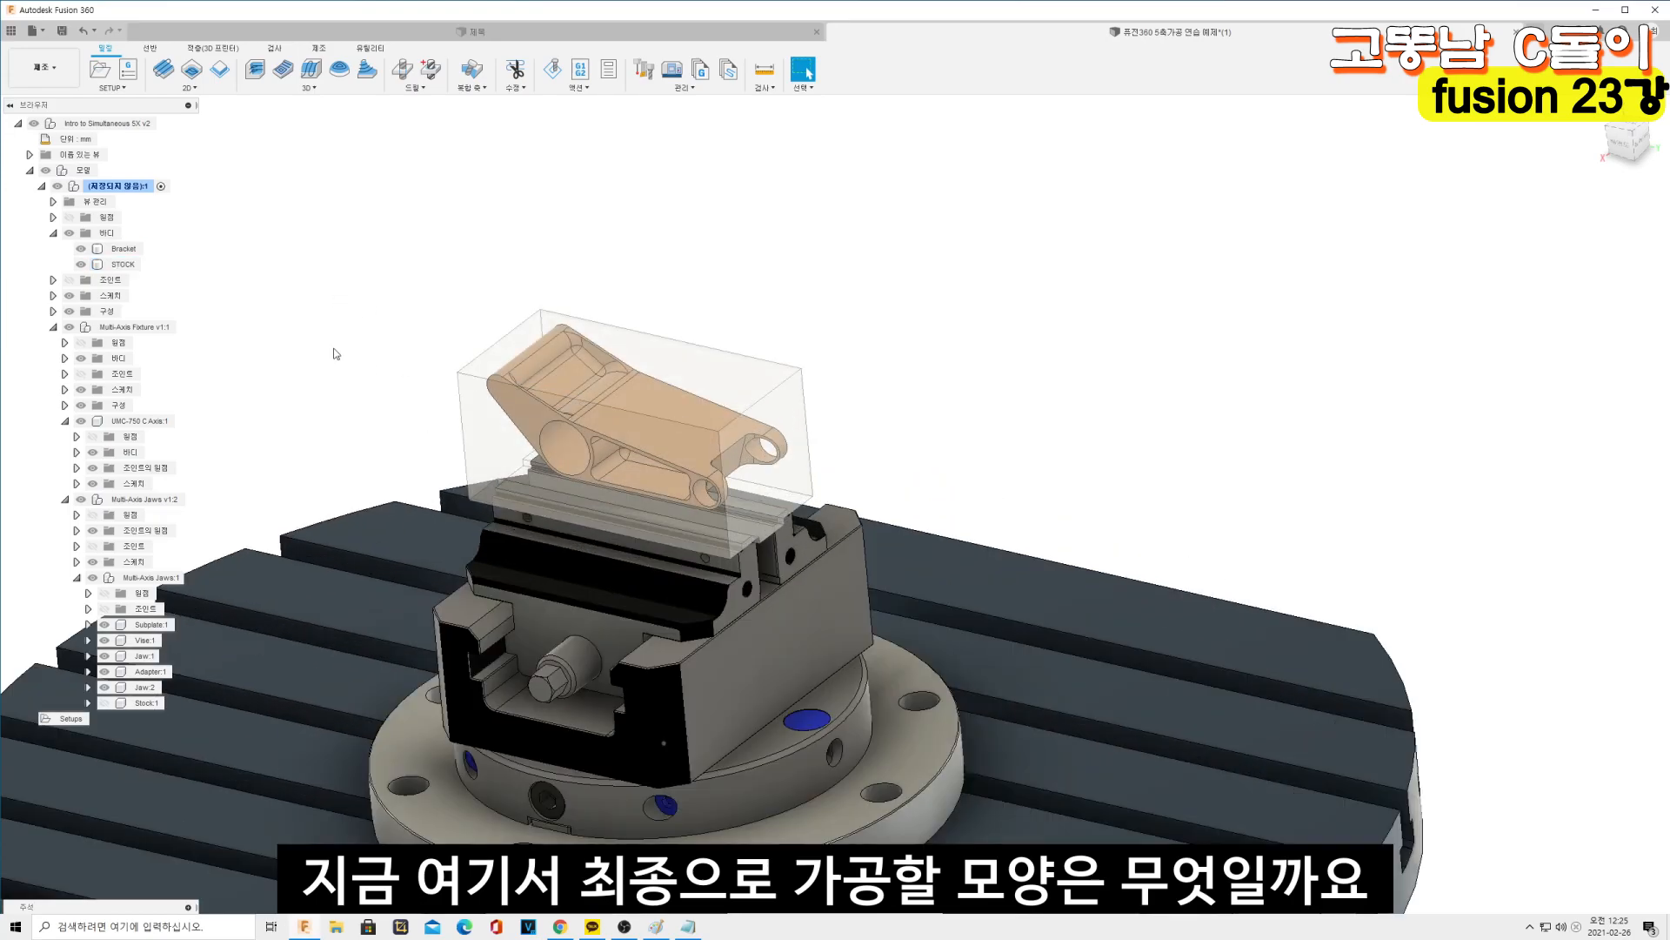
left_click(134, 252)
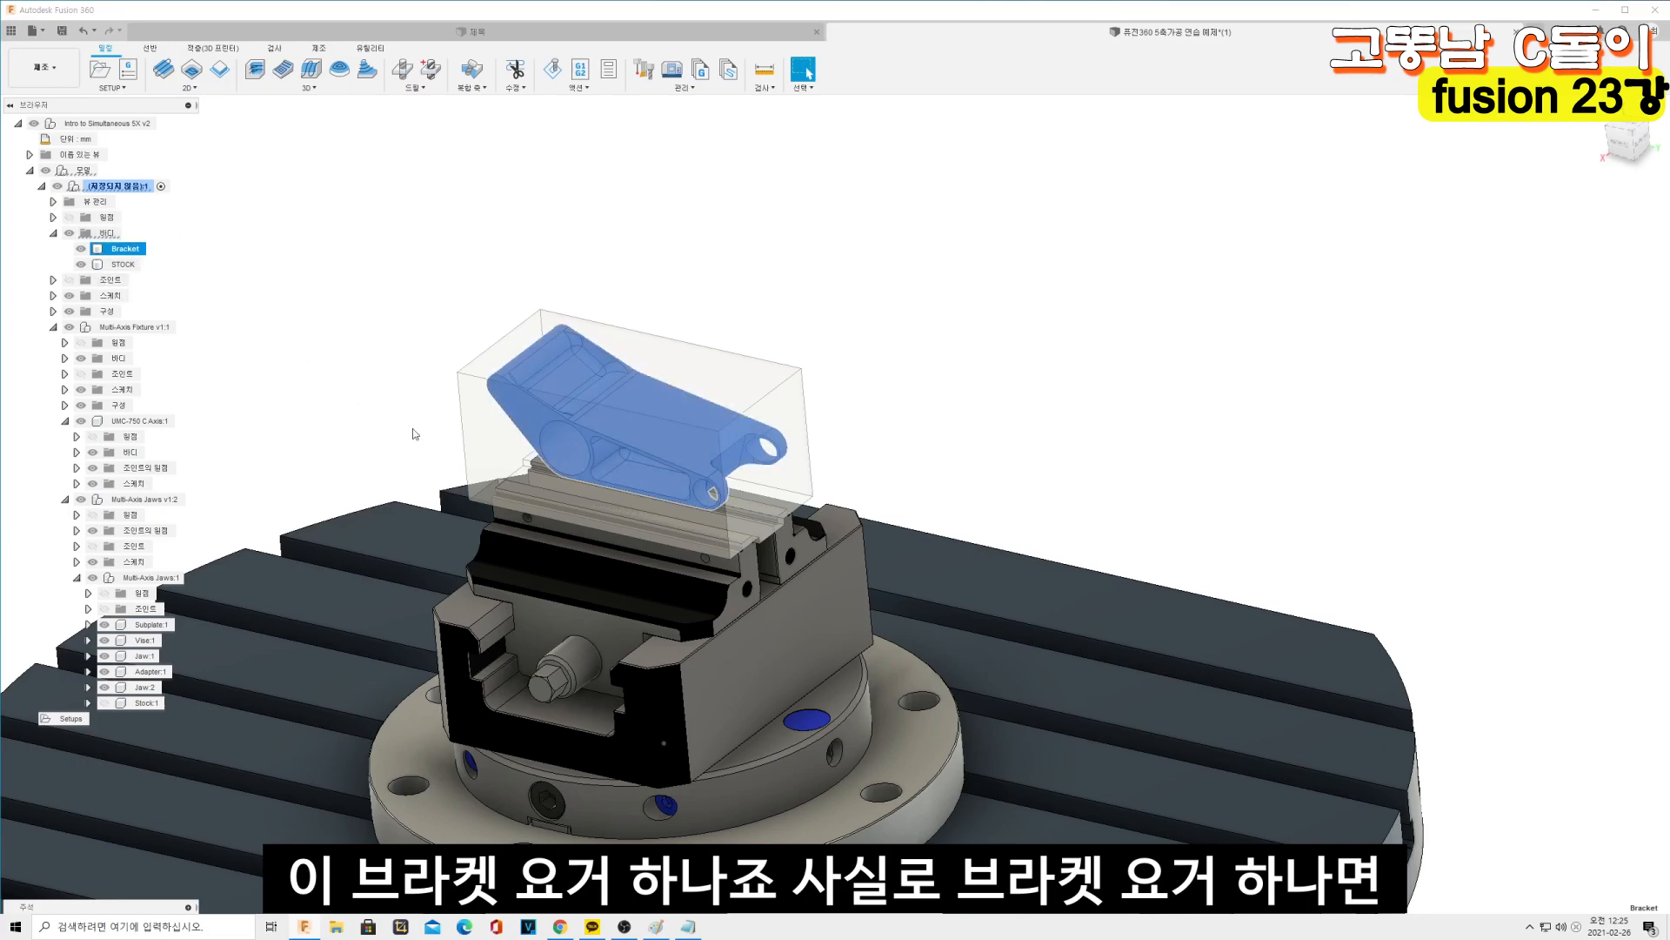
left_click(100, 70)
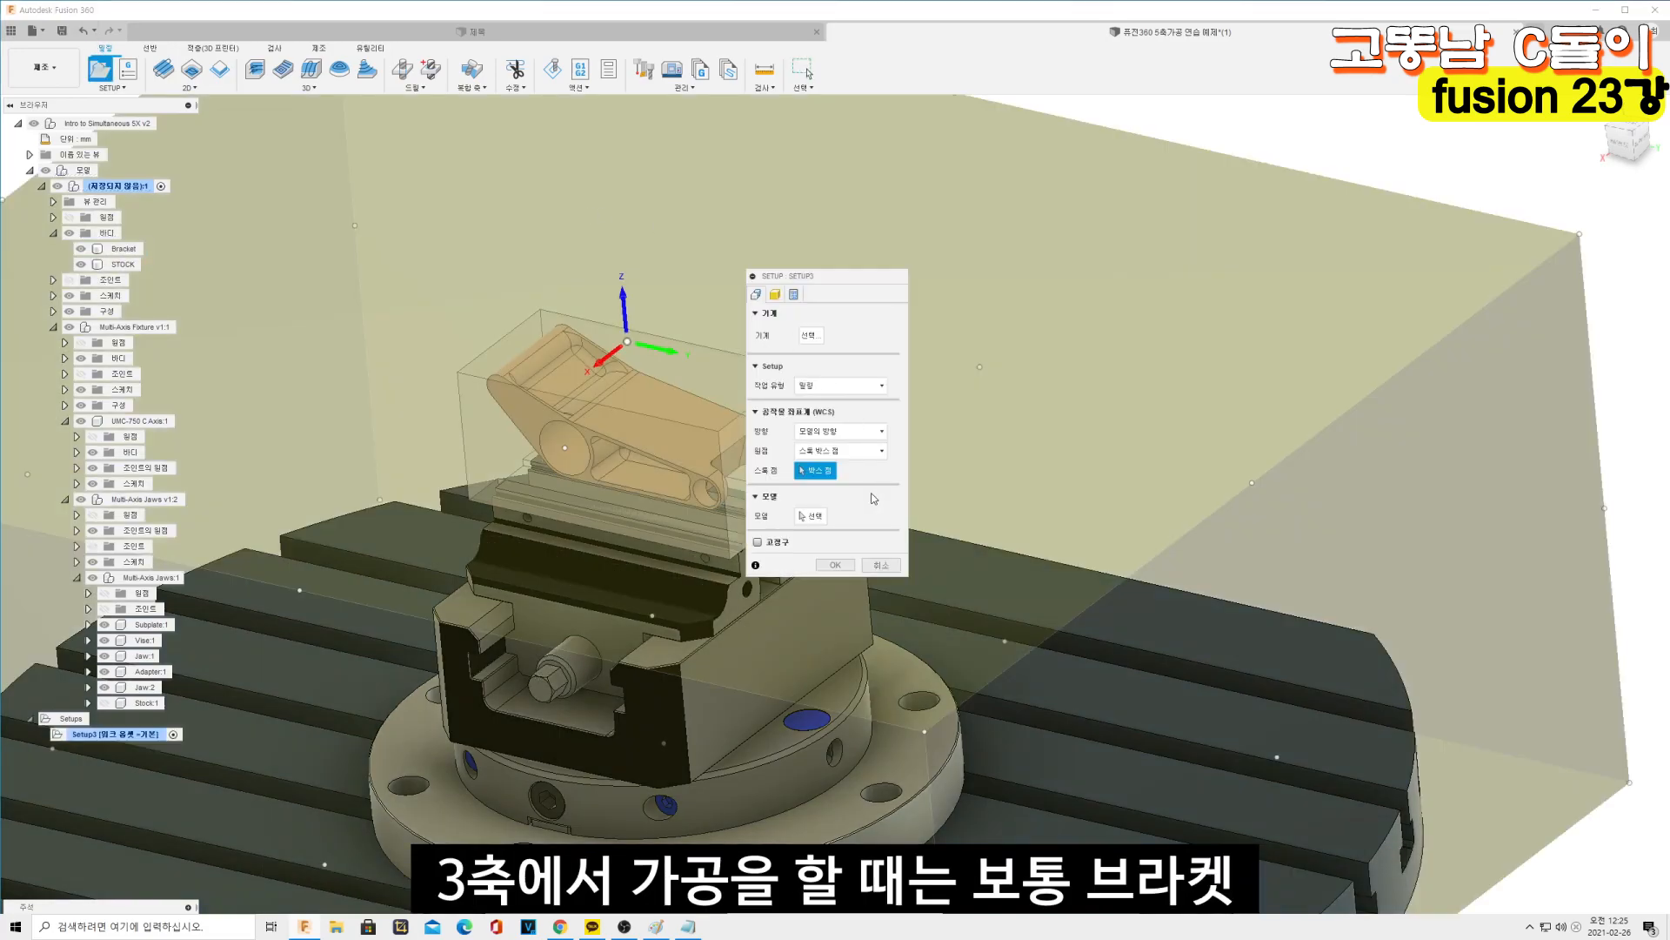
left_click(719, 492)
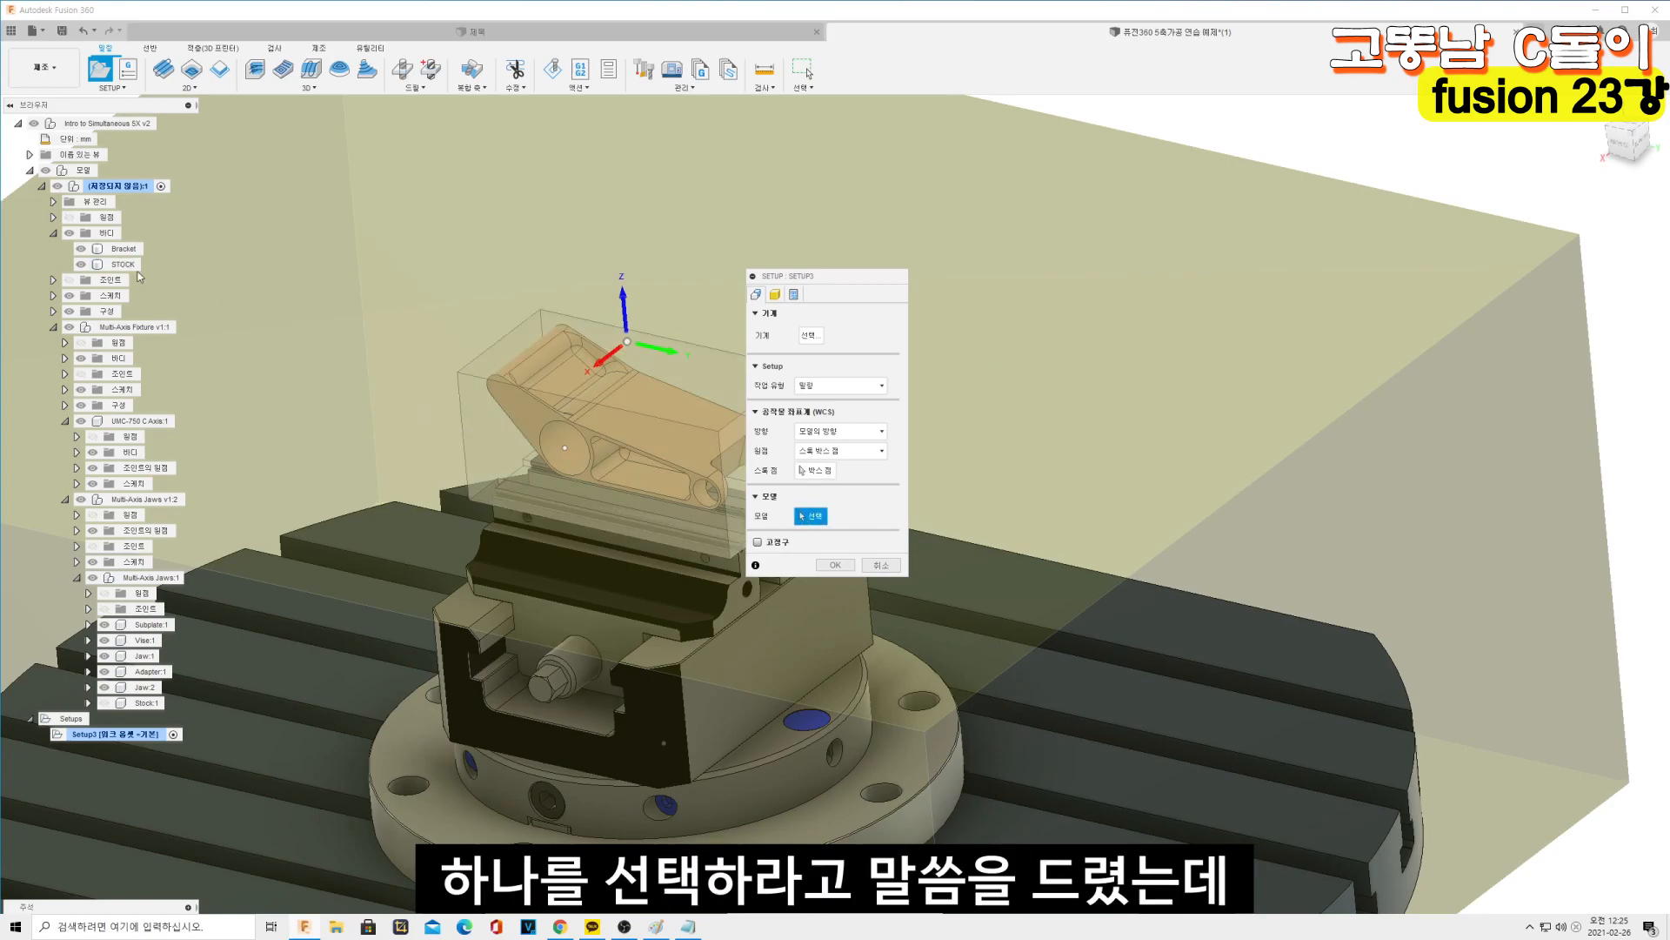
left_click(121, 249)
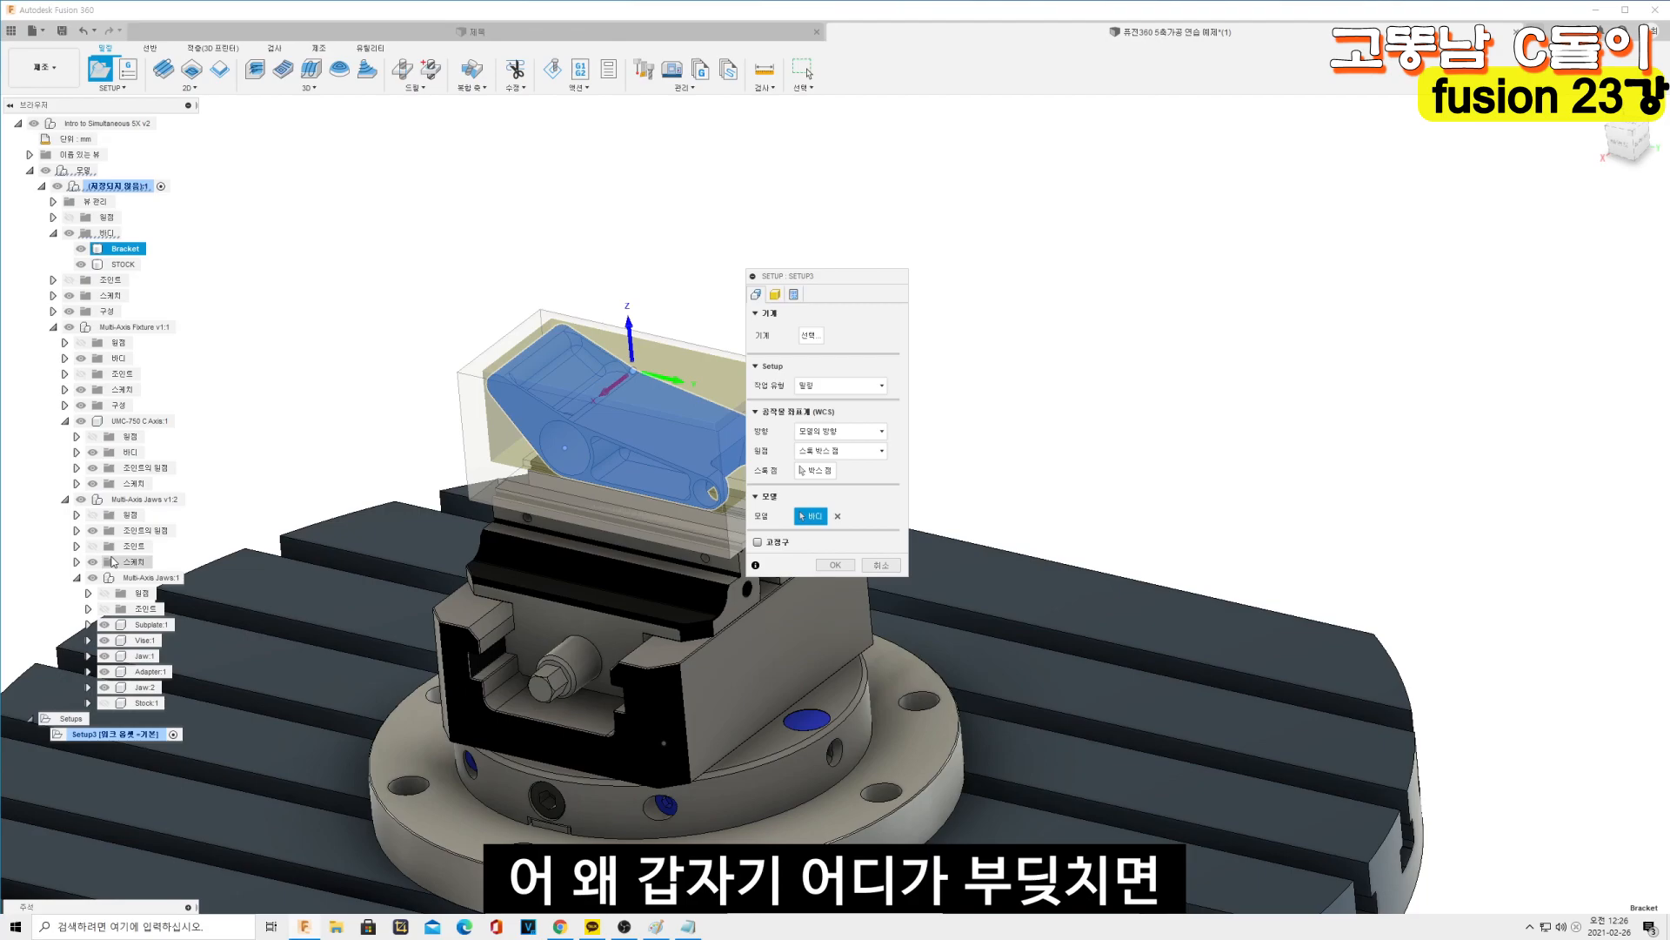
Return to Notepad, add one more blank line below the first note and highlight that note's text
left_click_drag(1312, 144, 1025, 145)
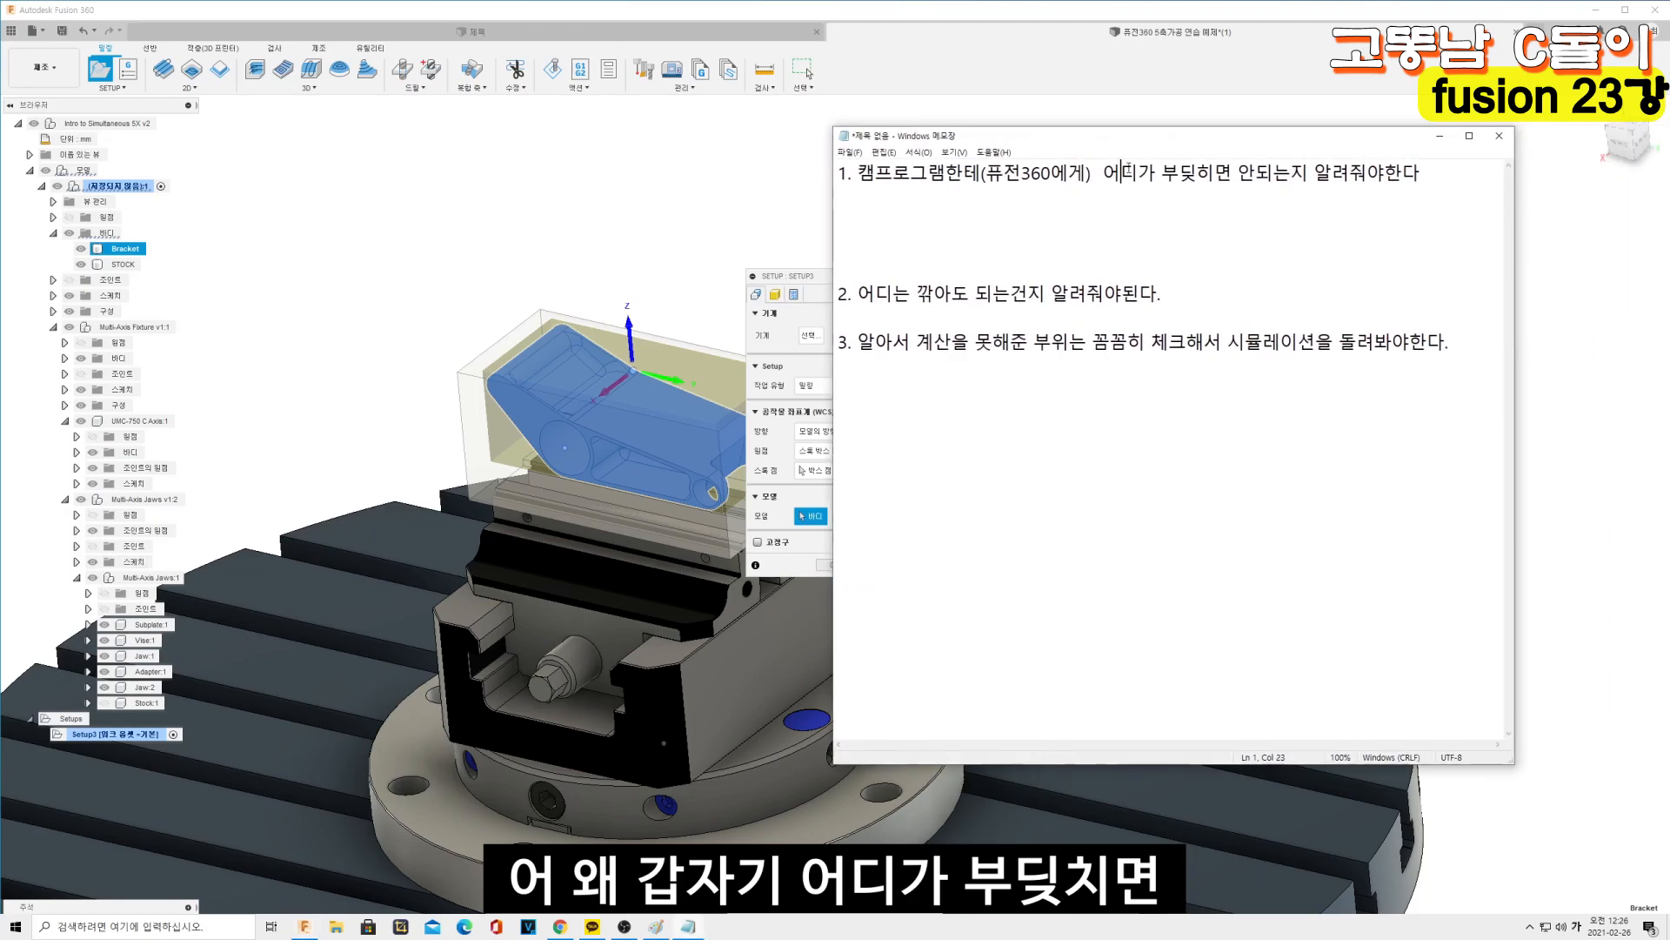
left_click_drag(1128, 169, 1402, 176)
left_click(1425, 190)
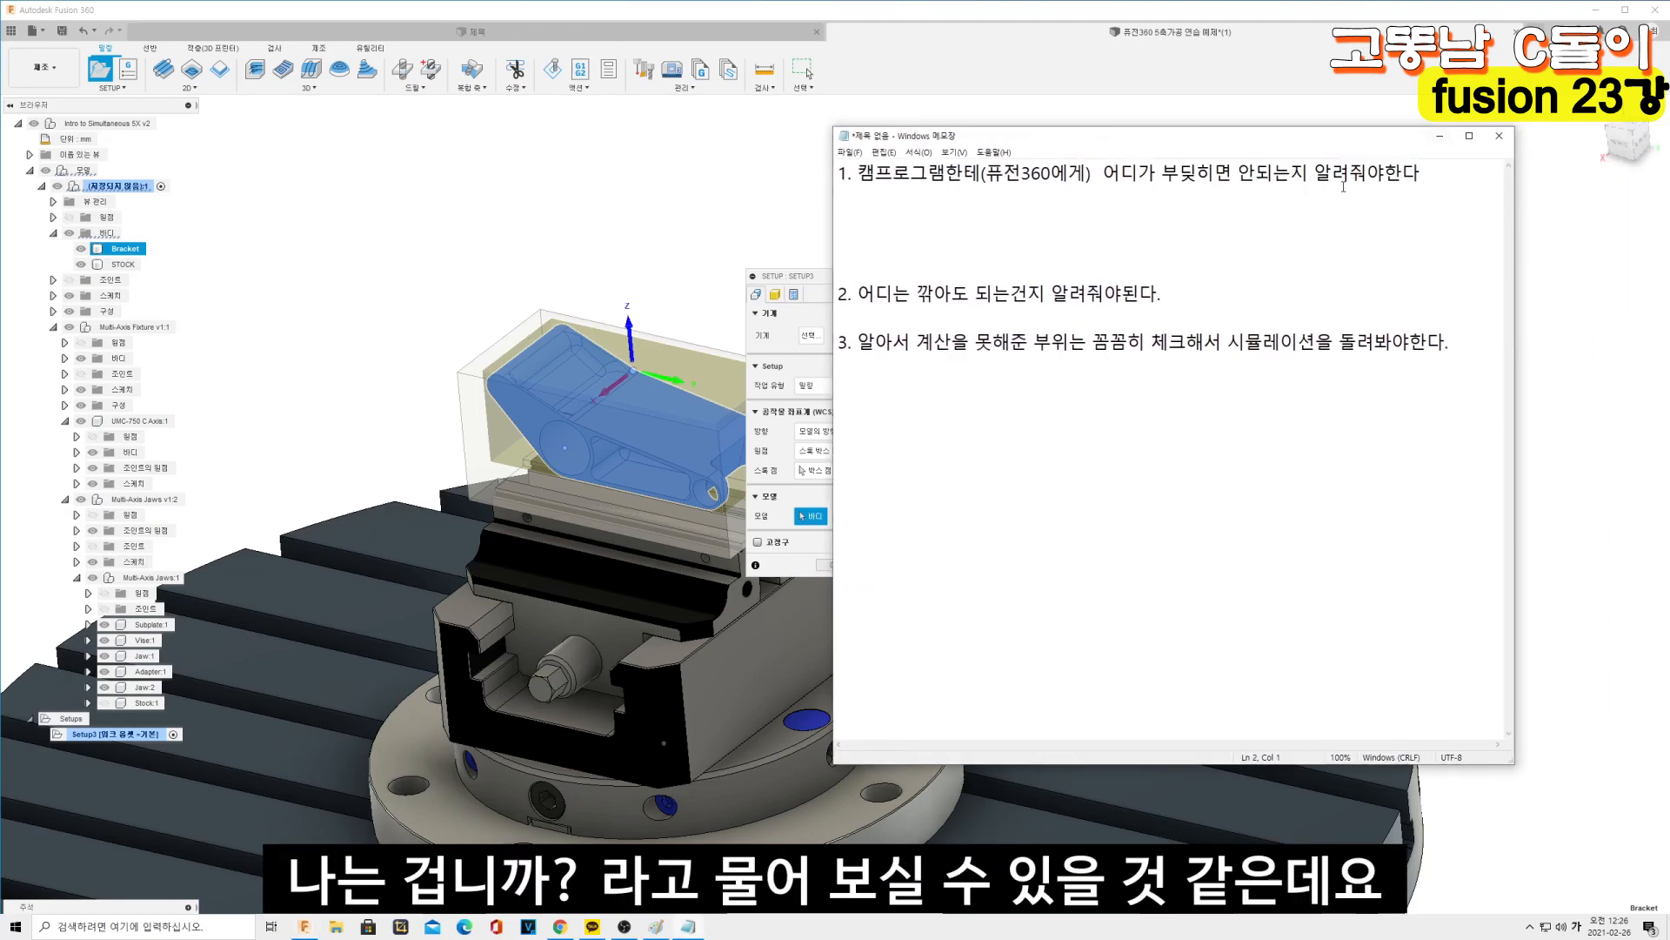
key("Return")
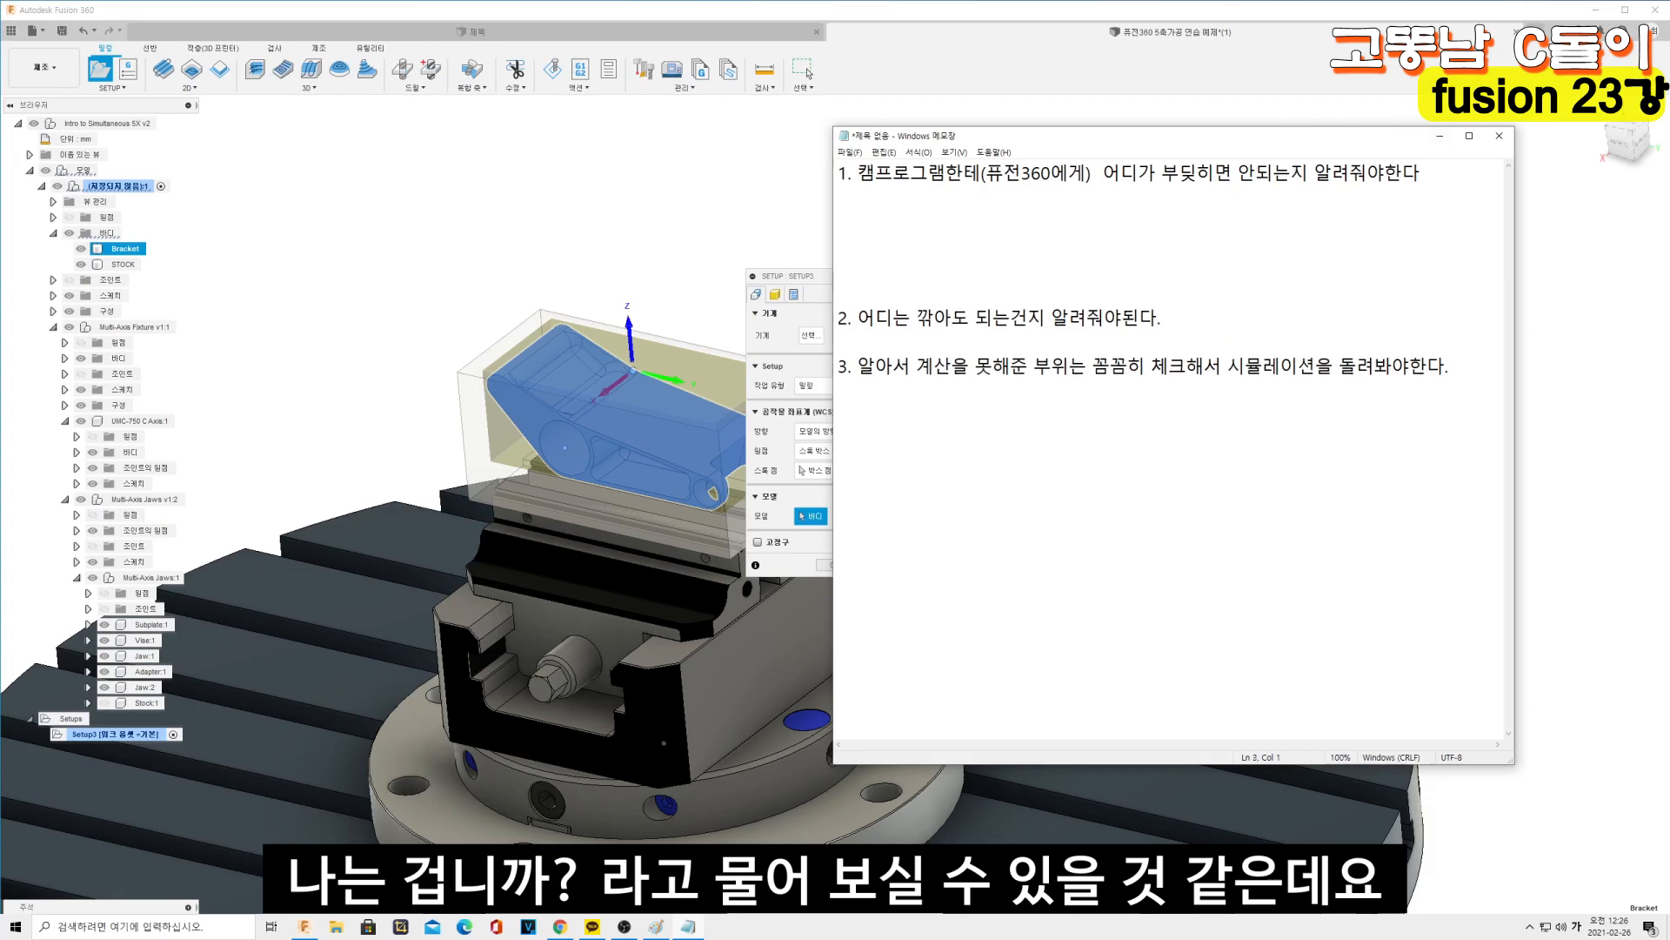
left_click_drag(874, 172, 1413, 174)
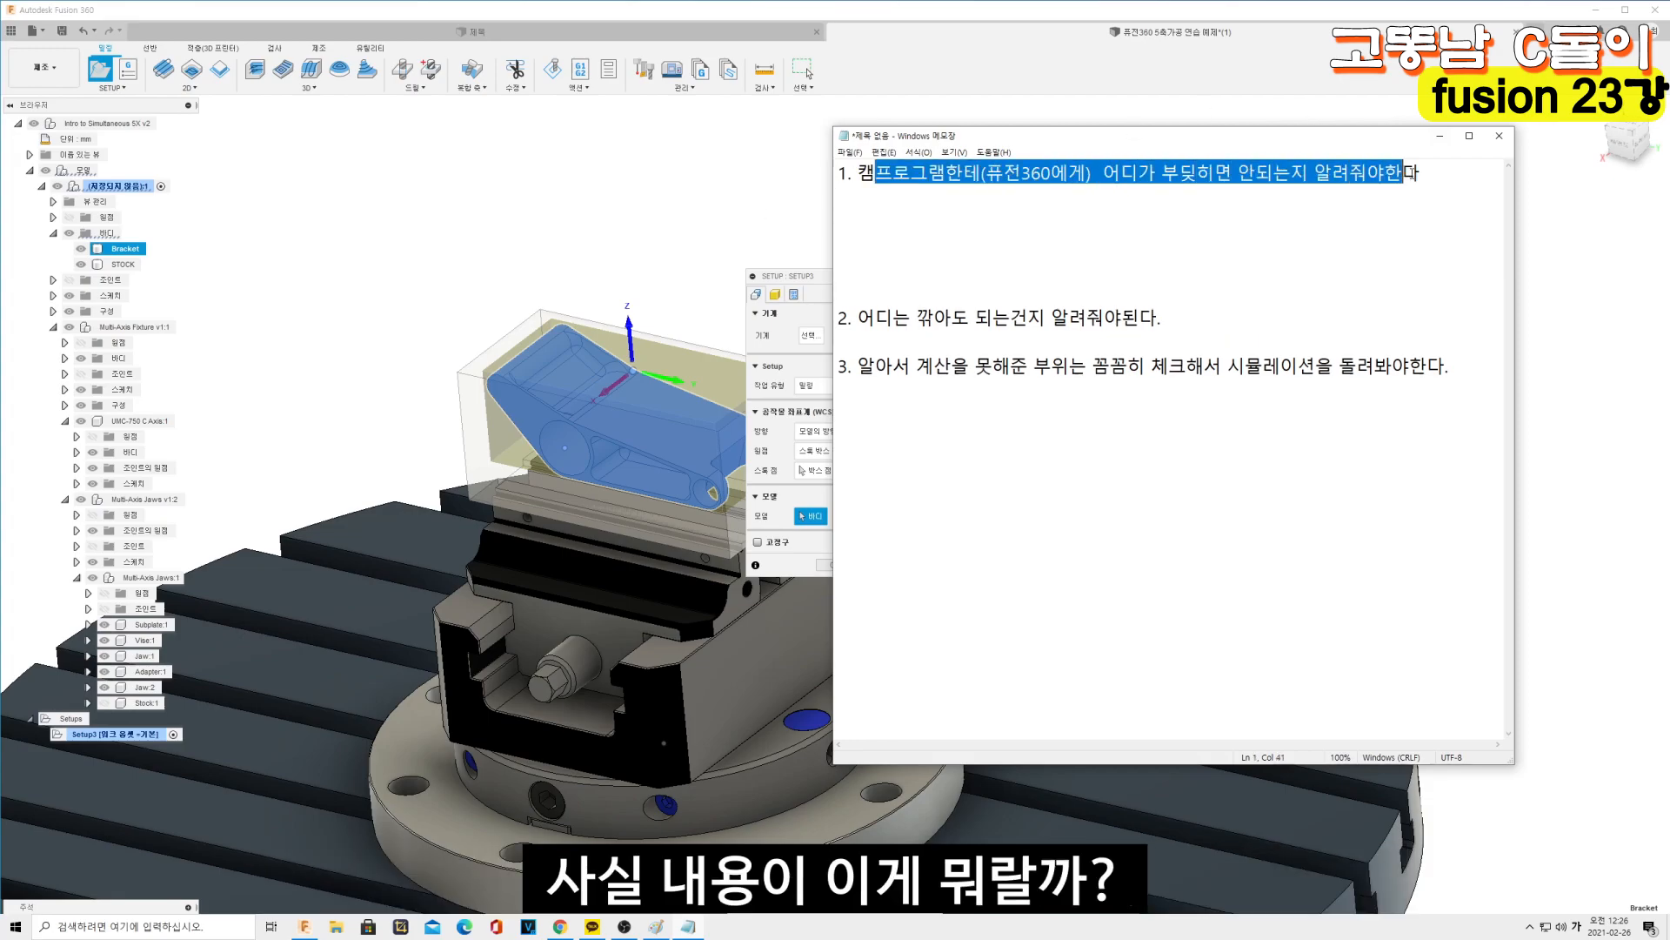
Below the first note, add the line "부딪히지 않고 나머지를 전부 깎아내면 최종 모델링이 되는거잖아요?", set off by blank lines
left_click(1414, 196)
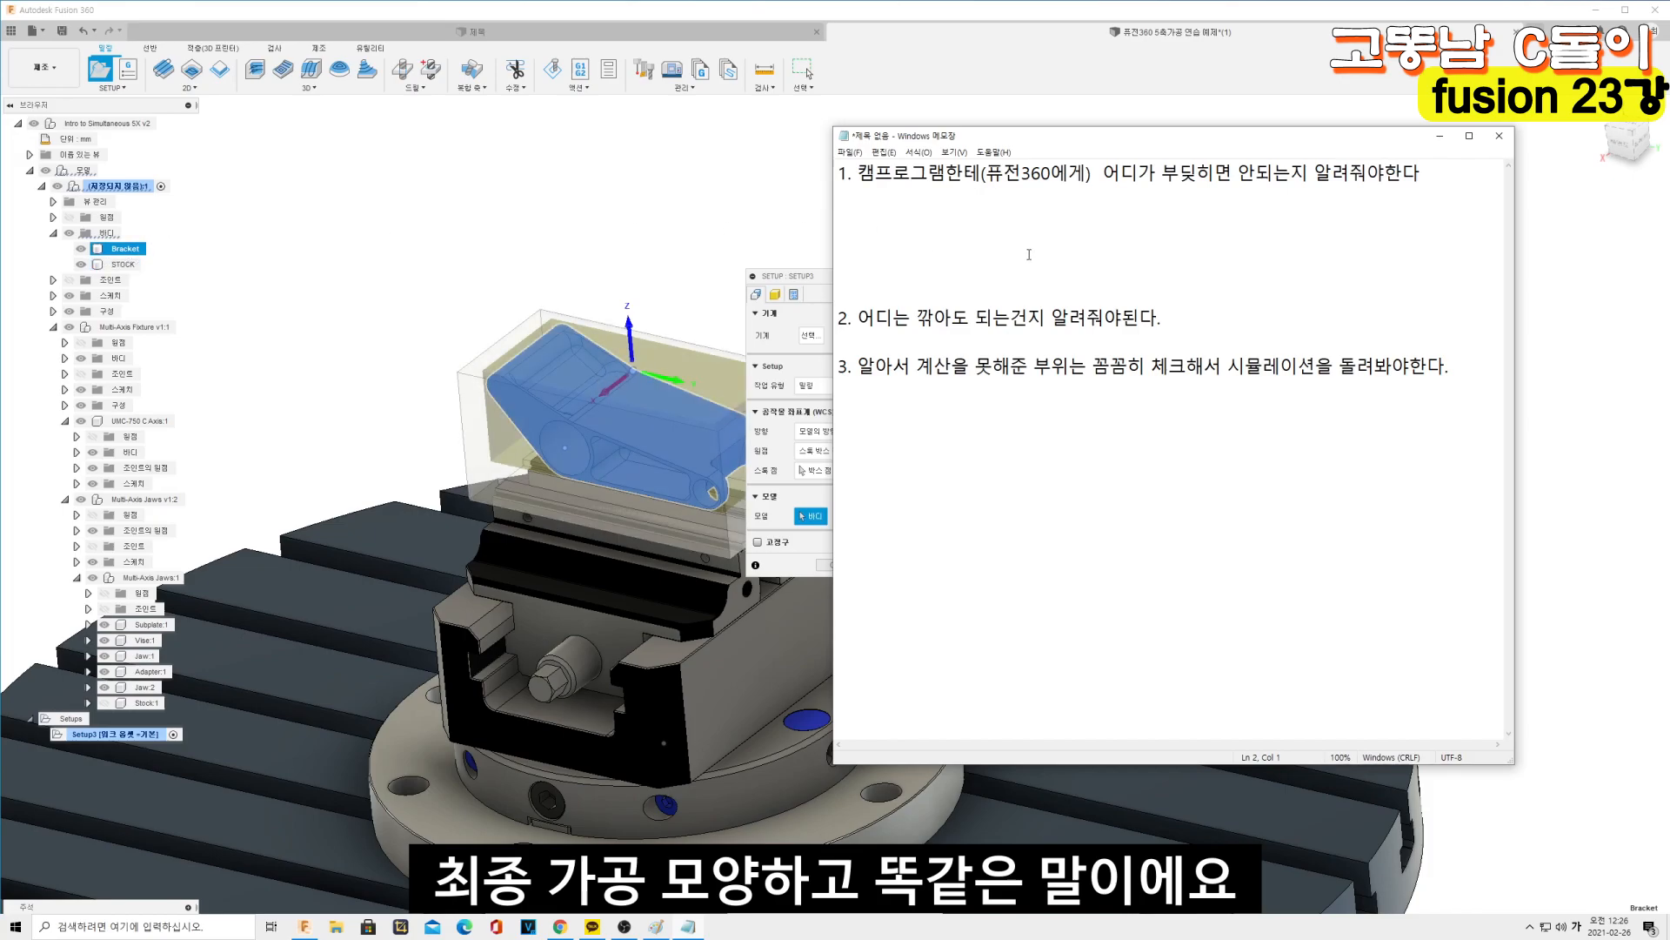
left_click(122, 264, "ctrl")
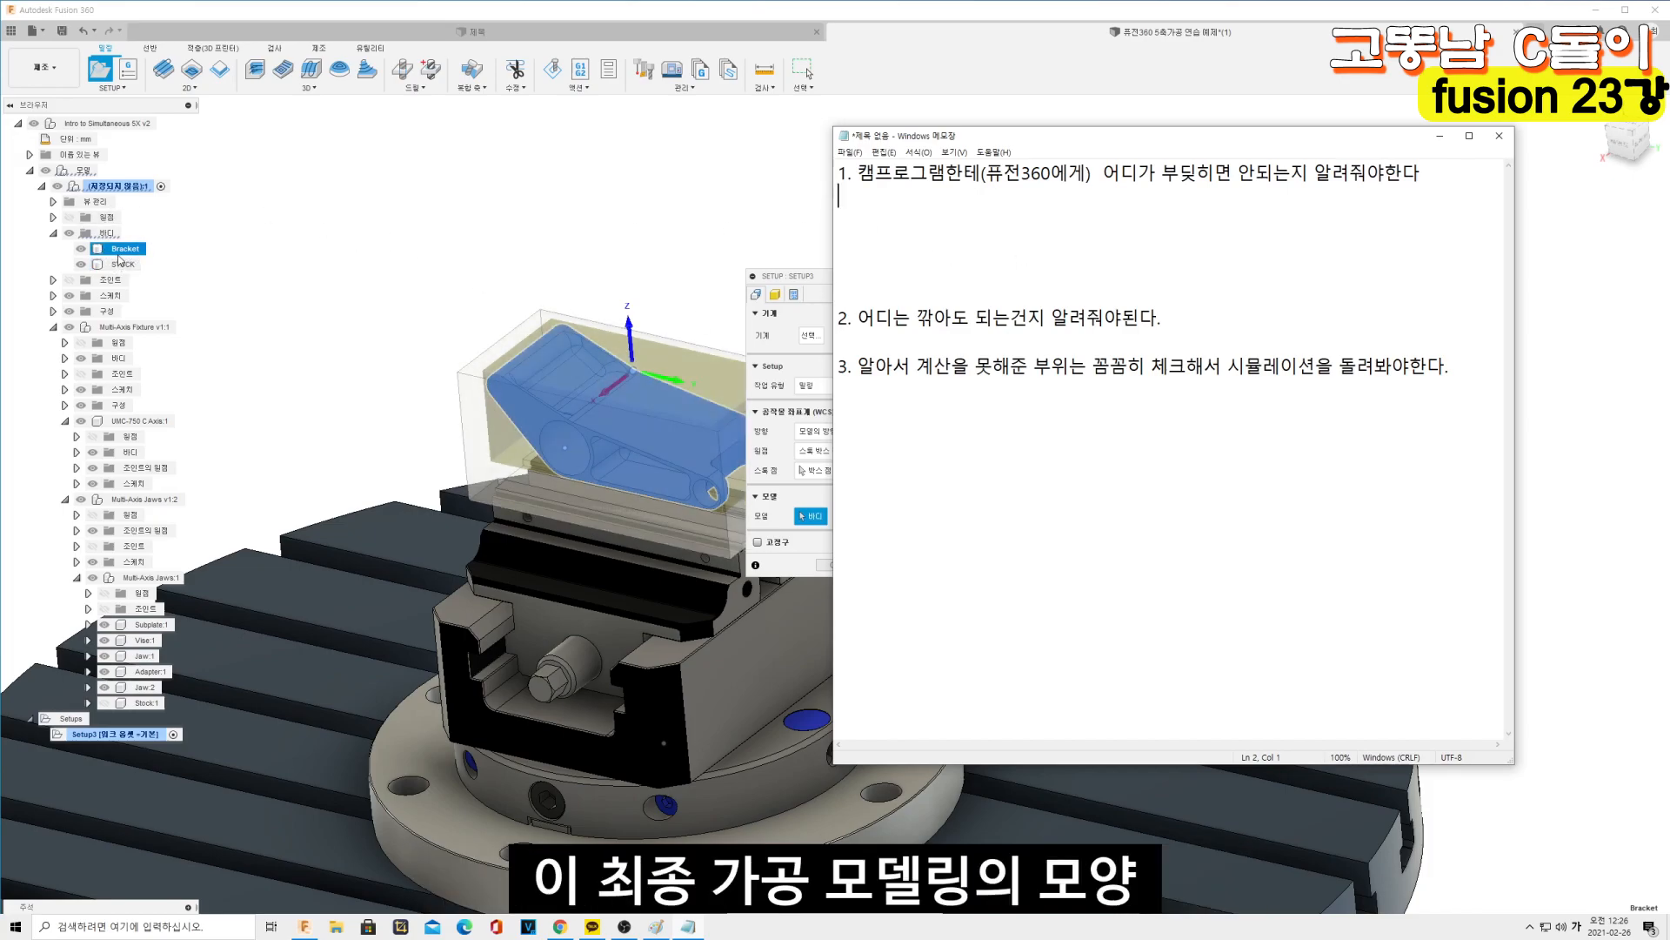
left_click(686, 446)
key("Return")
key("Return")
type("부딪히지 않고 ")
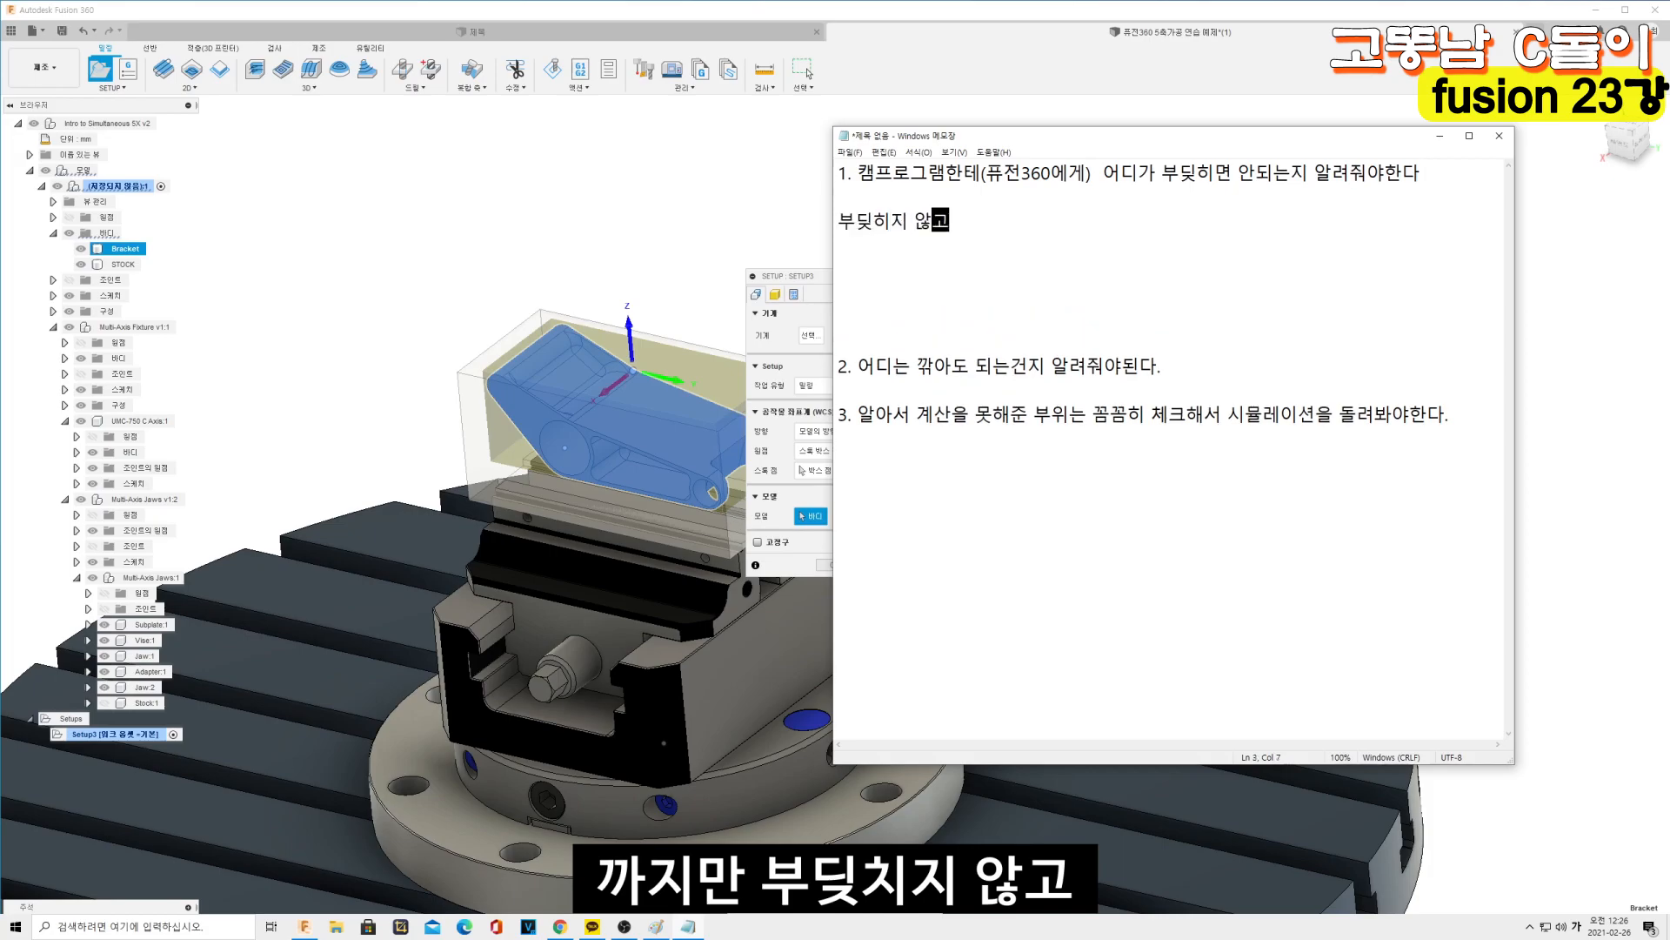
type("나머지를")
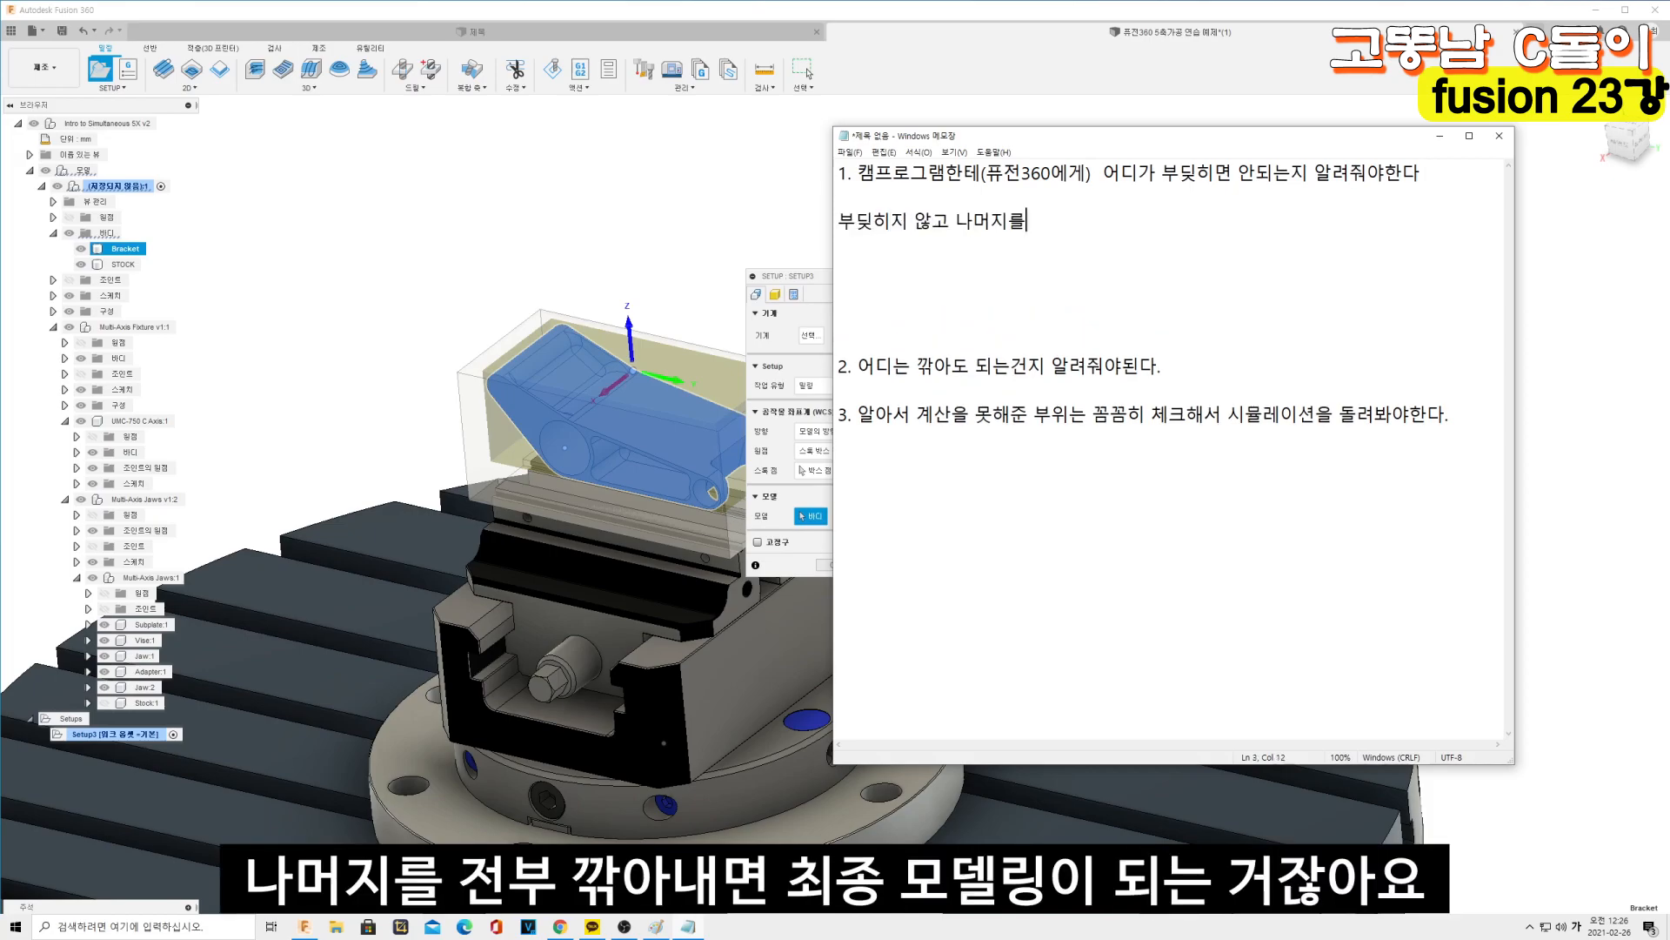
type(" 전부 까깎아내면 최종 모델")
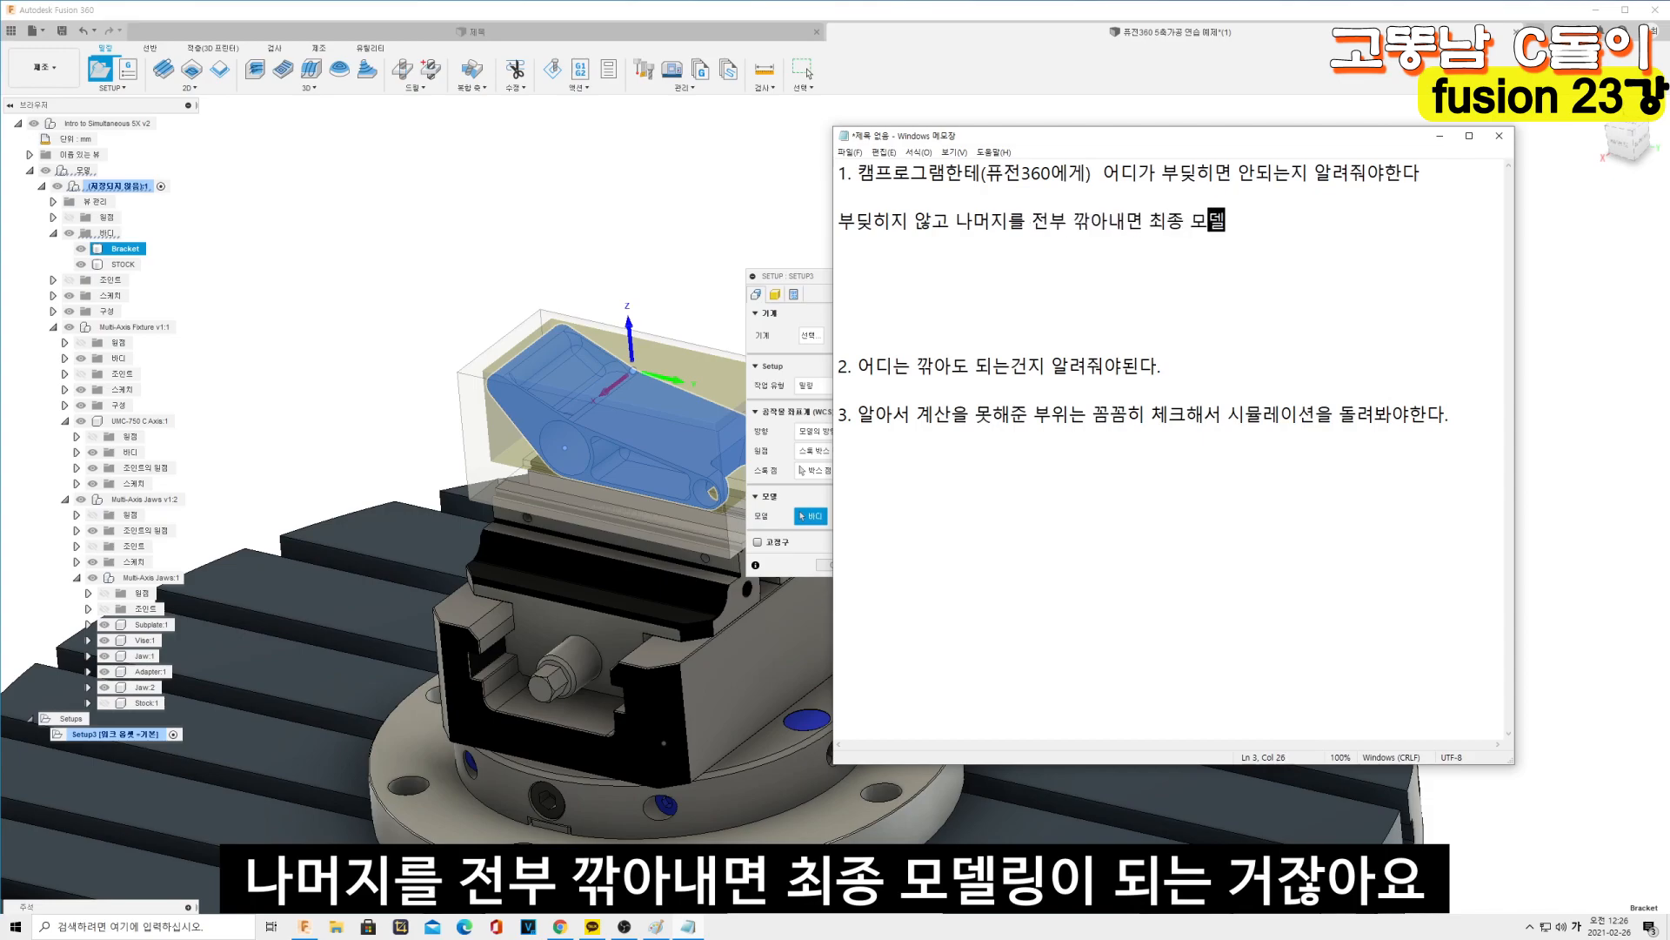
type("이링이 되는거잖아요")
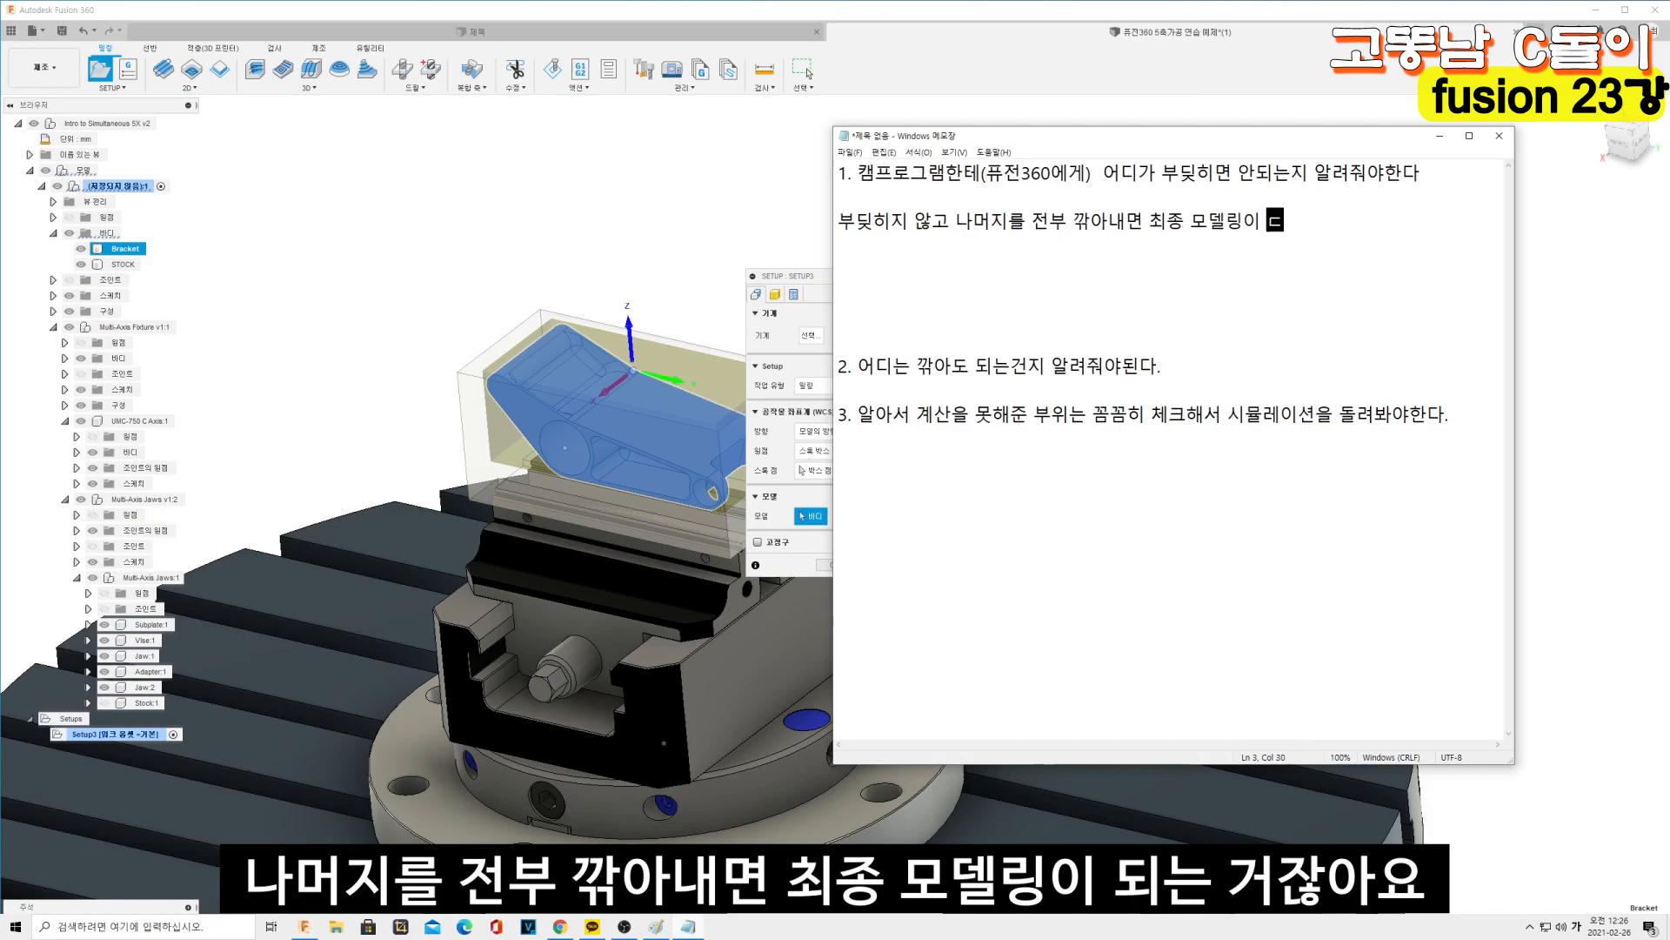
type("?")
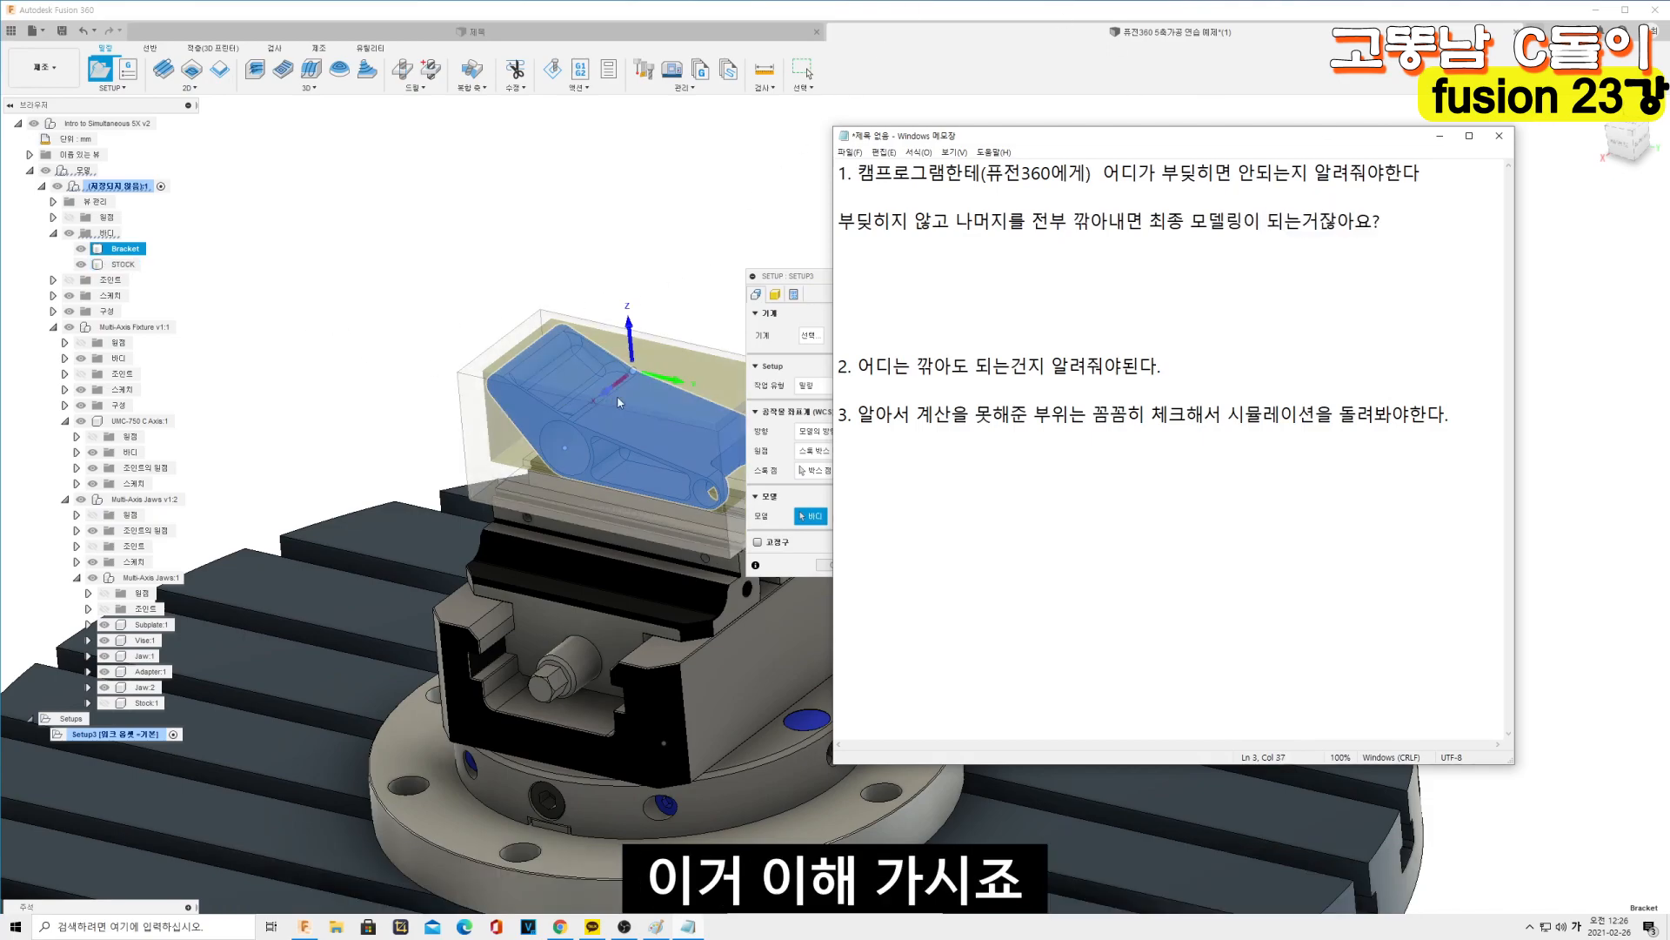
Switch back to Fusion 360 and add the Jaw:2 vise jaw to the Setup's model selection
scroll(569, 423, "up", 5)
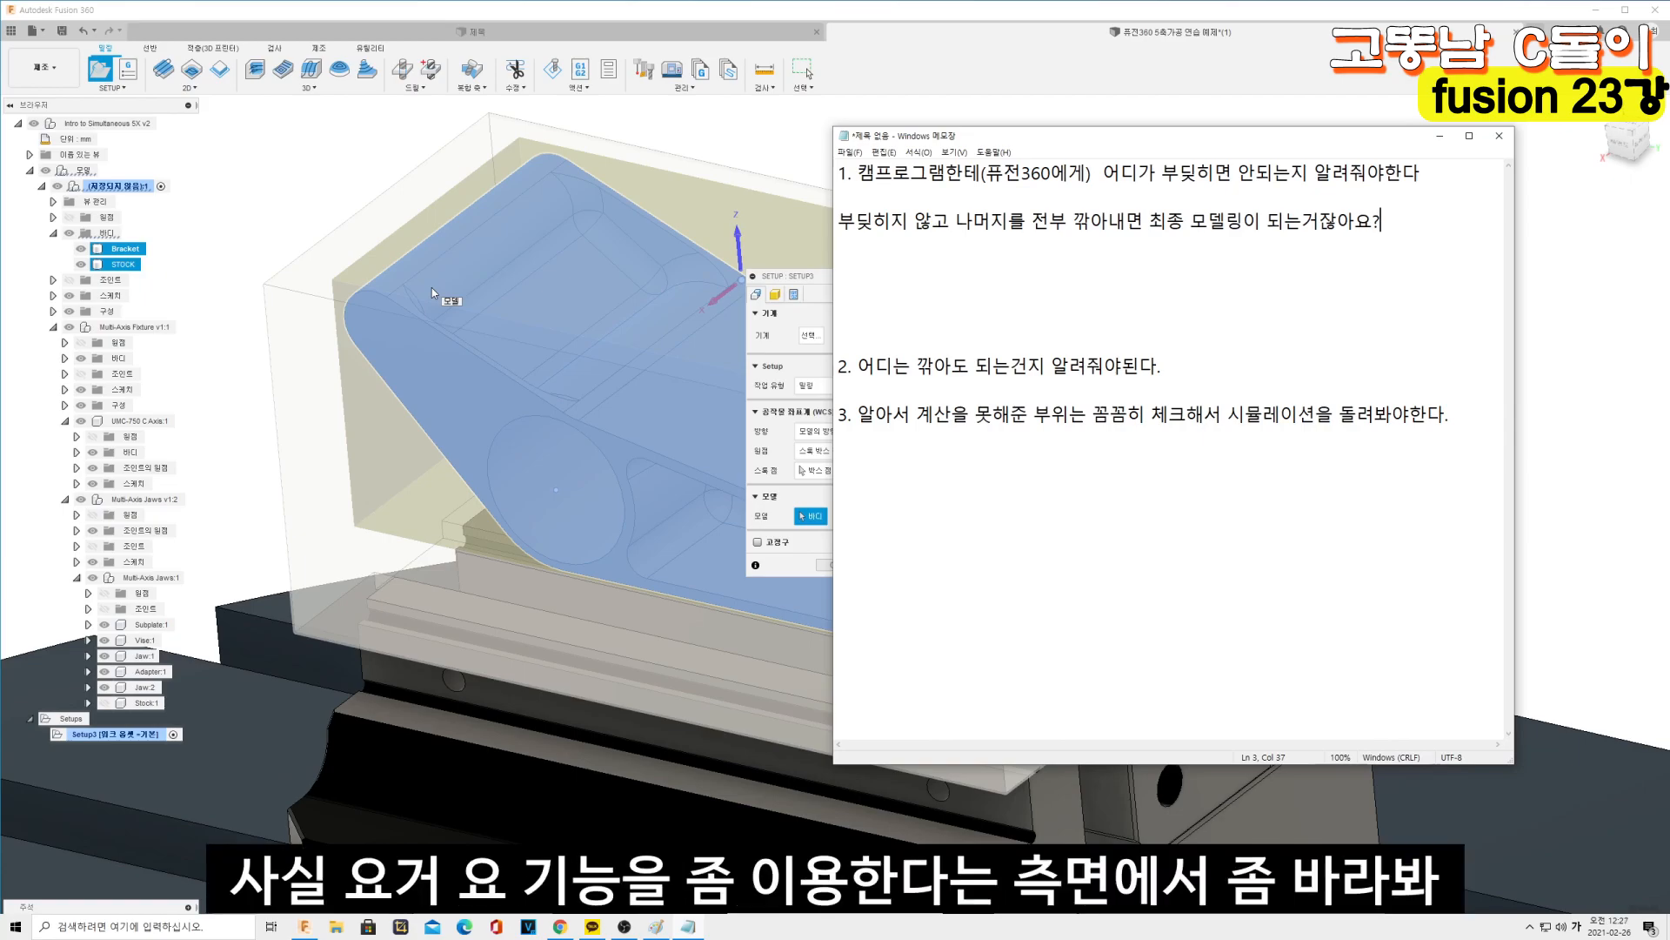
scroll(291, 383, "down", 6)
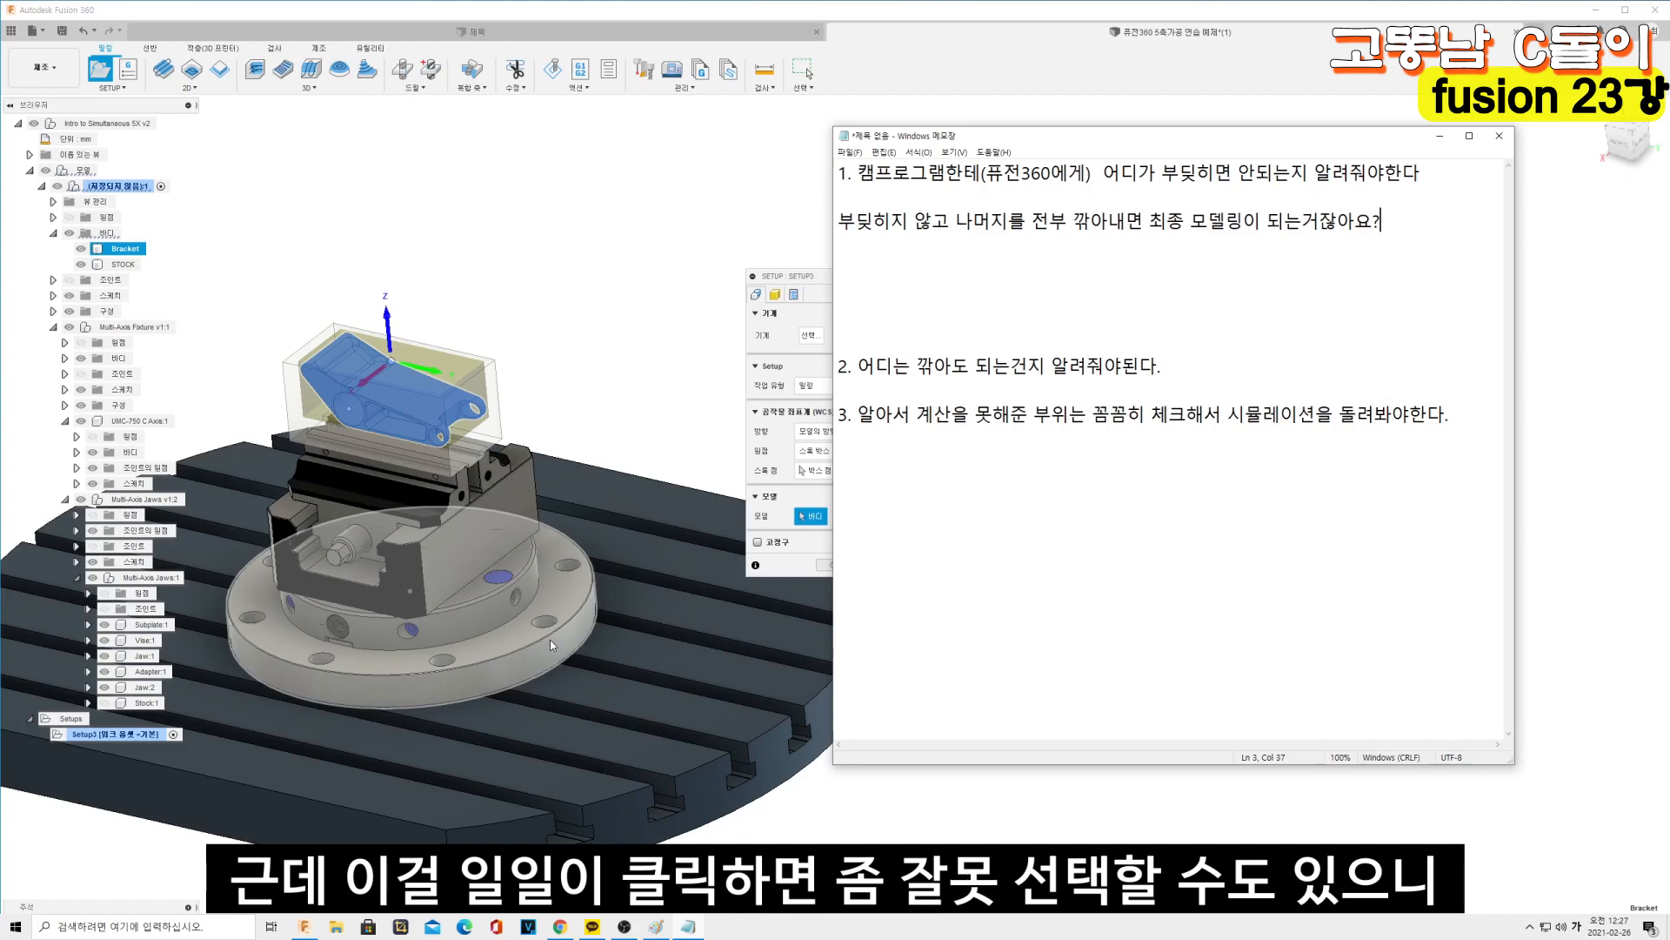
scroll(630, 426, "up", 3)
scroll(652, 390, "down", 5)
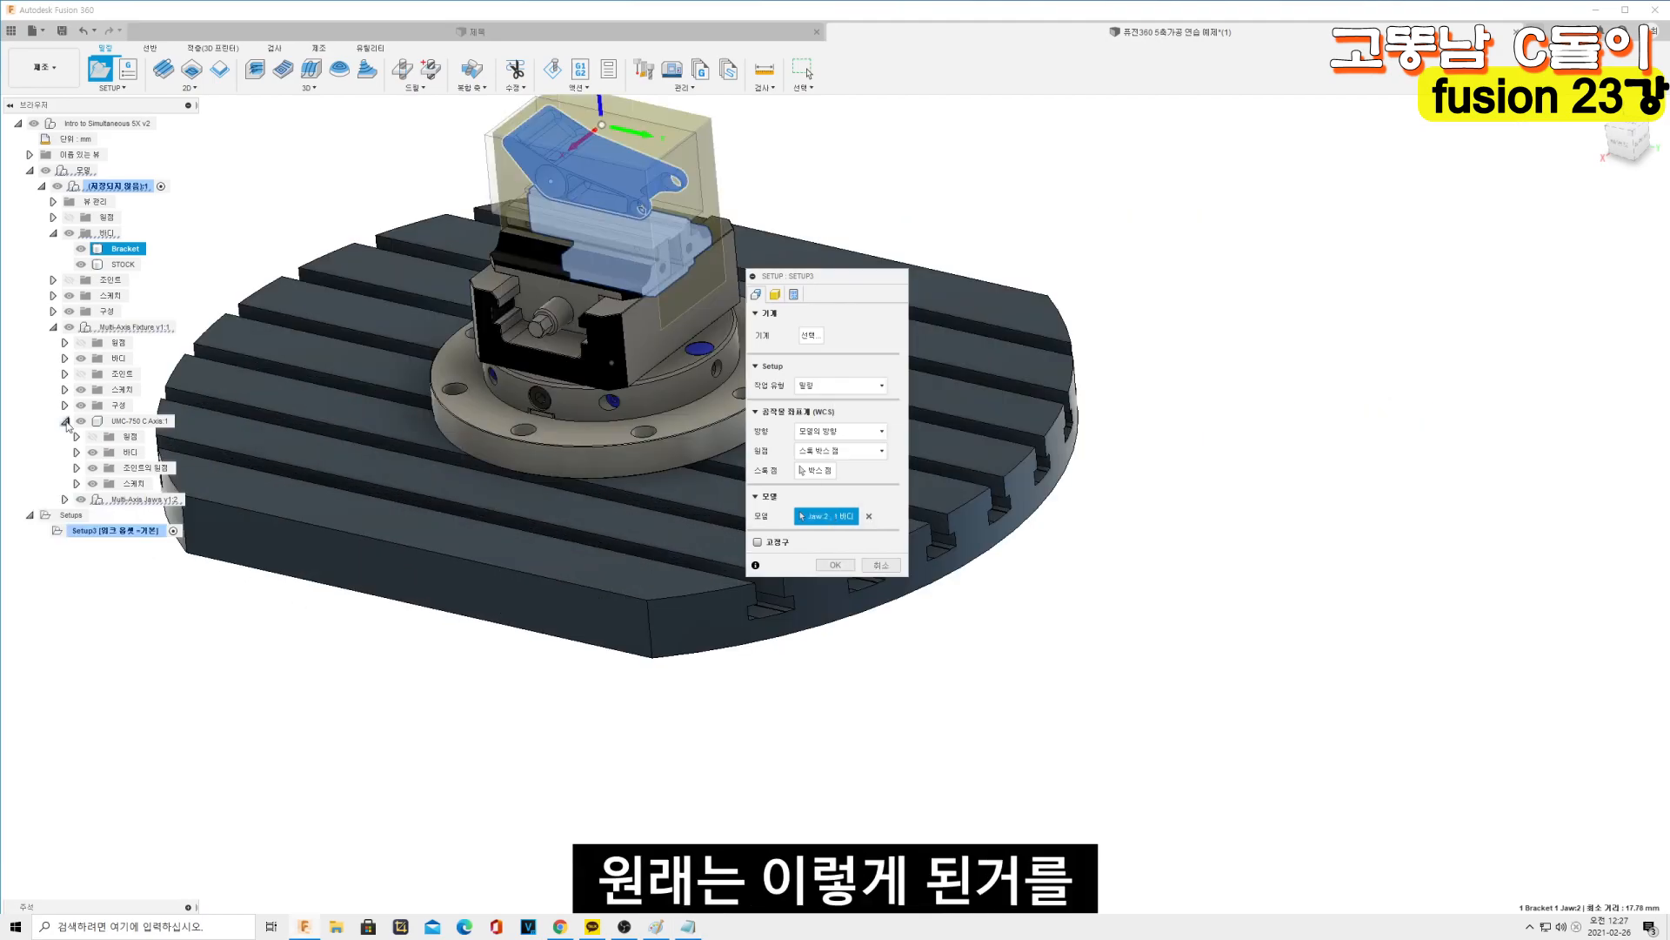
Expand the UMC-750 C Axis, Multi-Axis Jaws v1:2 and Multi-Axis Jaws:1 components in the model tree down to the individual vise parts
left_click(65, 420)
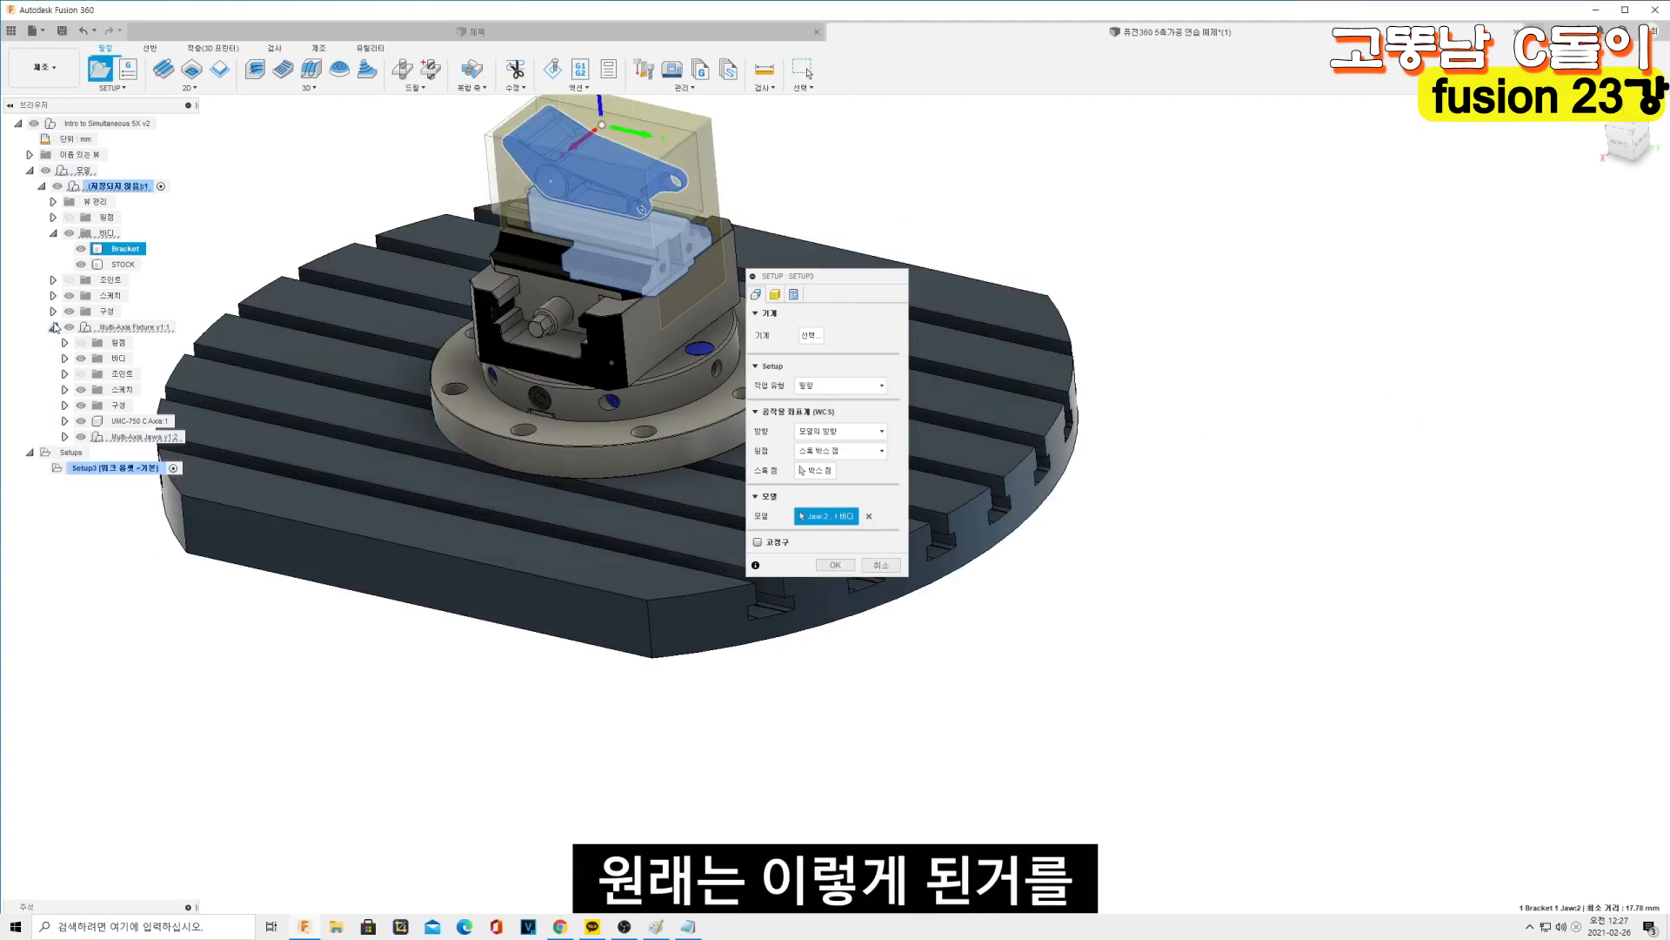
left_click(64, 421)
left_click(65, 499)
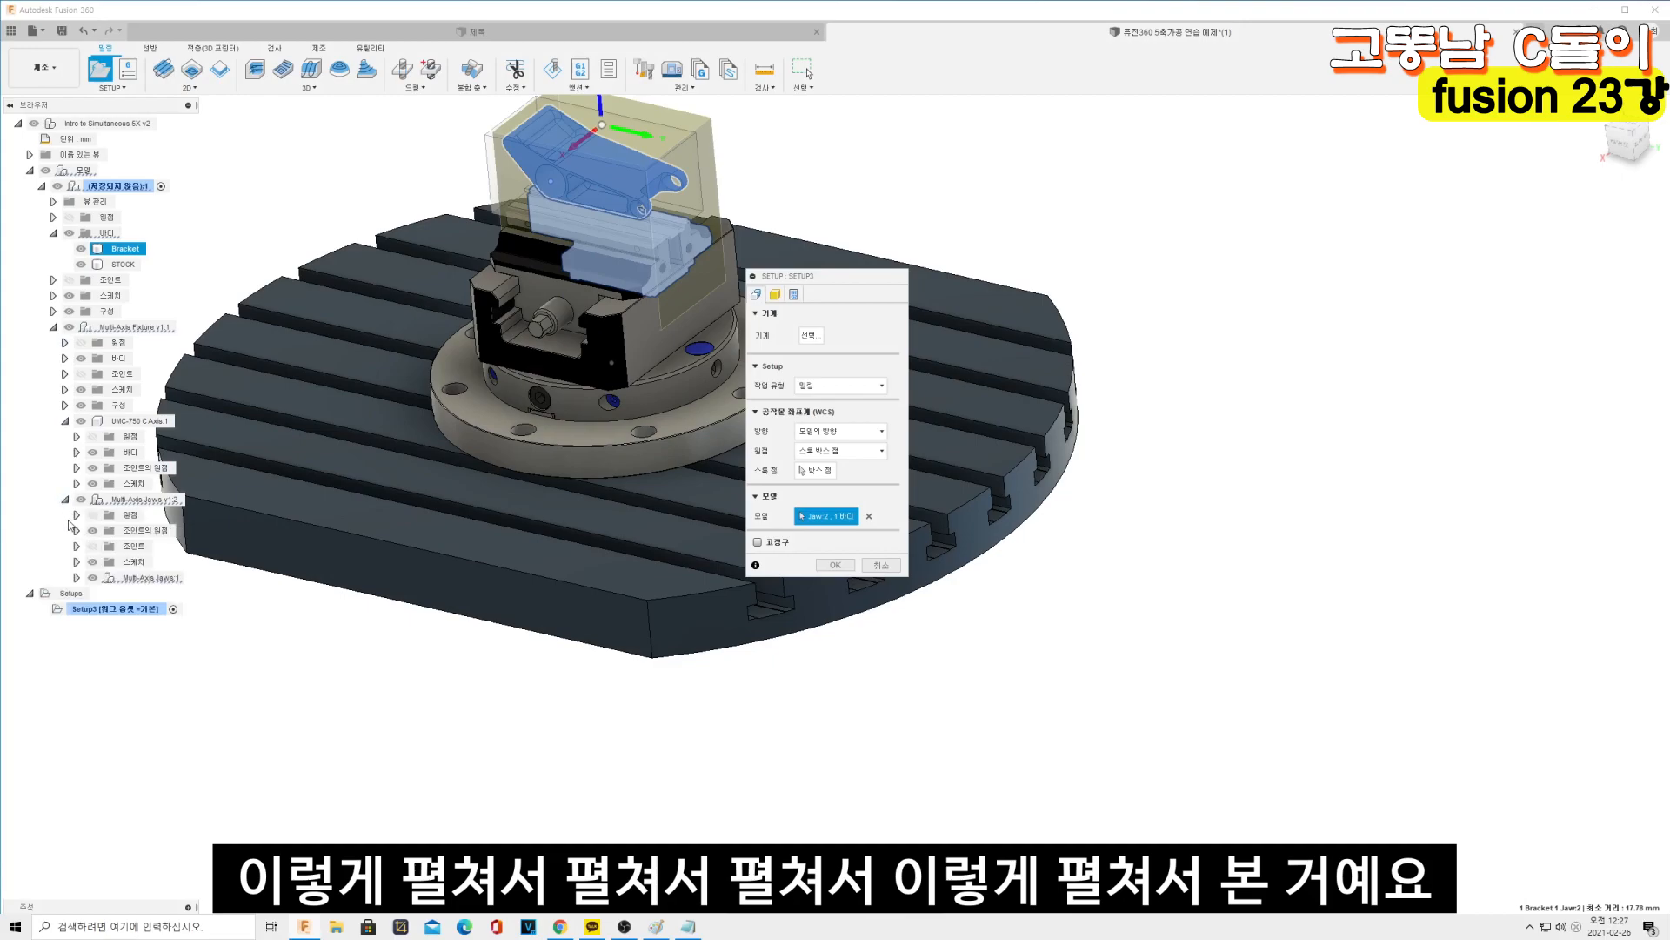
left_click(76, 578)
left_click(76, 578)
left_click(76, 578)
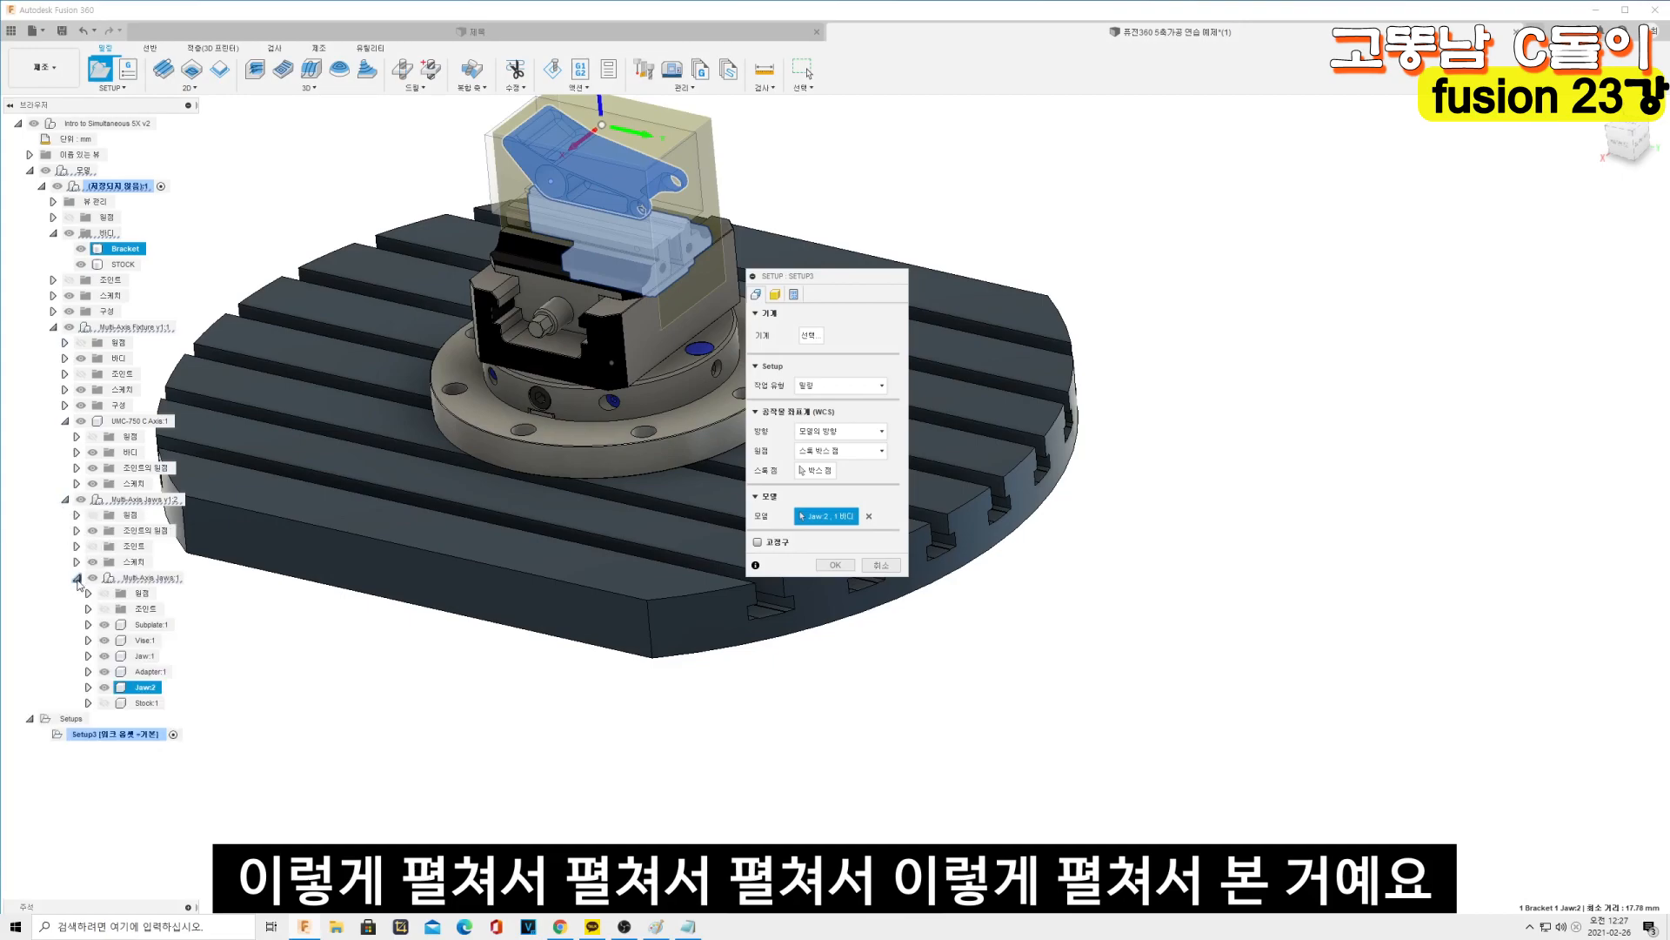
scroll(341, 641, "down", 3)
scroll(342, 642, "up", 3)
Add Jaw:1, Adapter:1, Vise:1, Subplate:1 and UMC-750 C Axis:1 to the Setup's model, and move the Setup dialog clear of the part
left_click(145, 656)
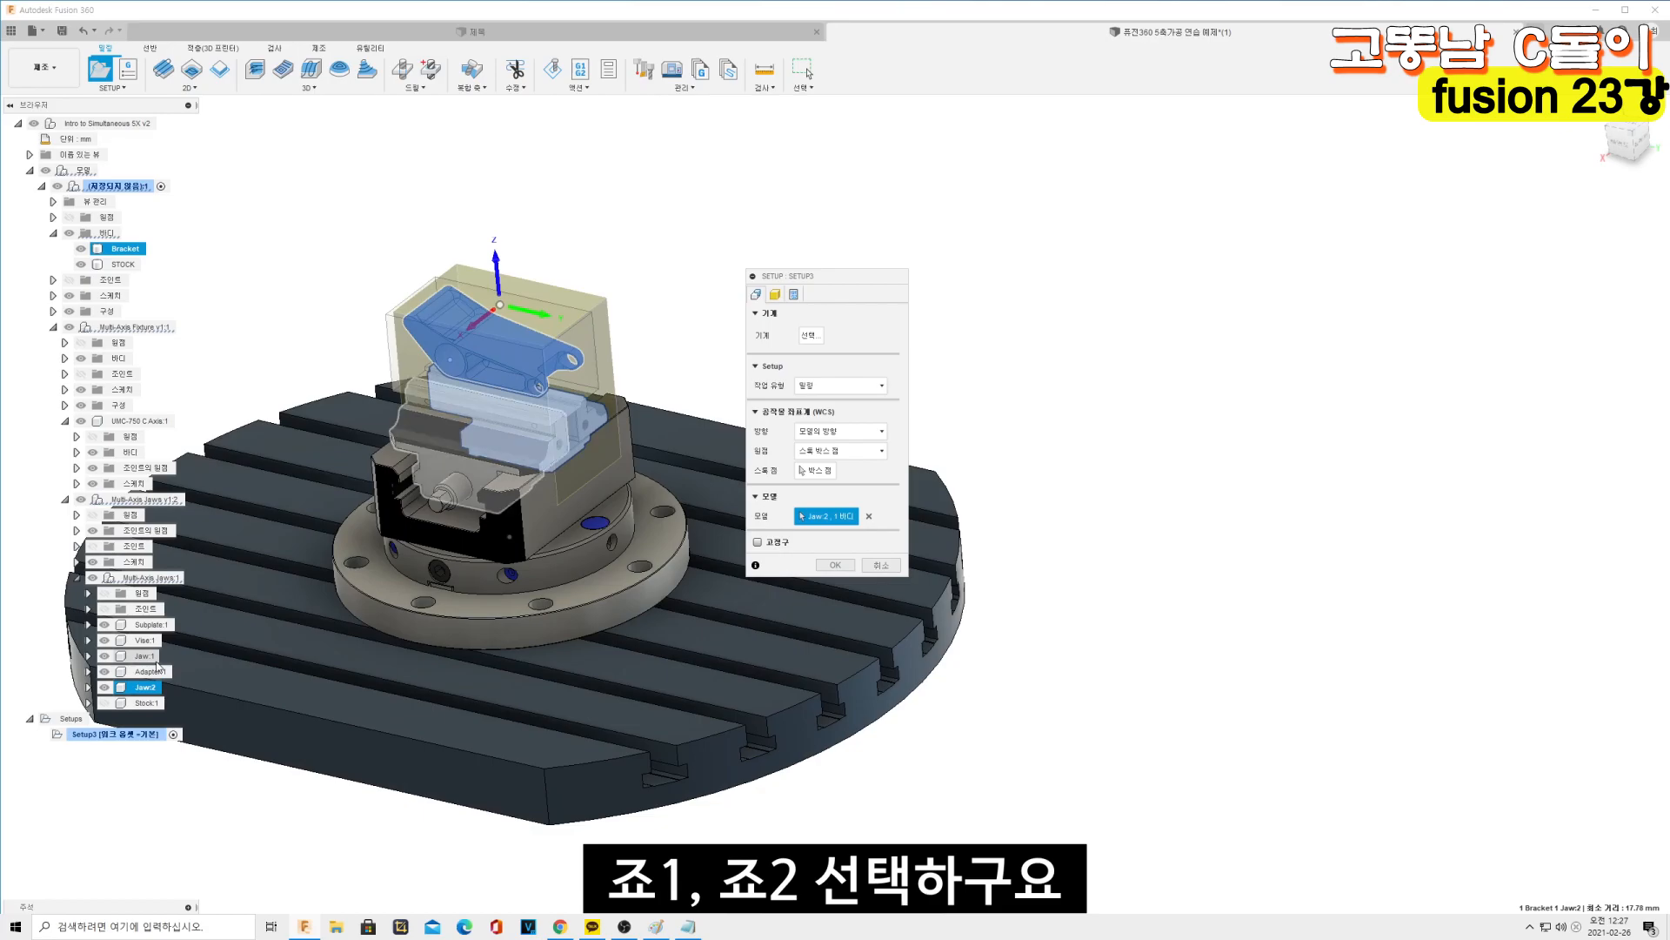
left_click(157, 672)
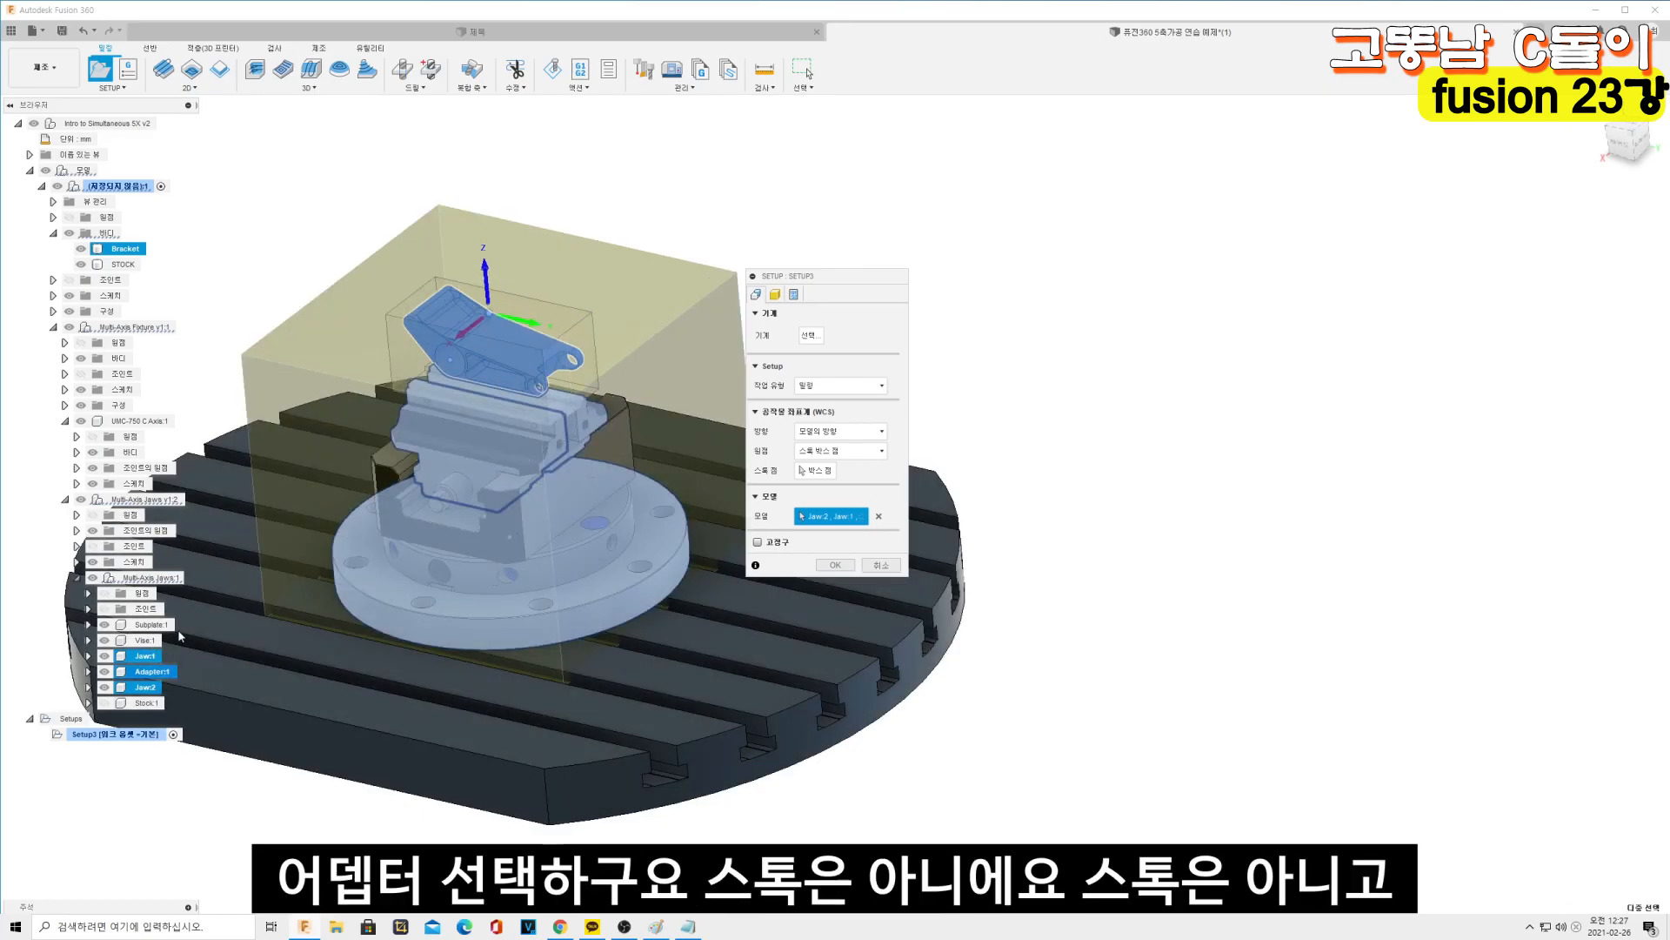
left_click(147, 645)
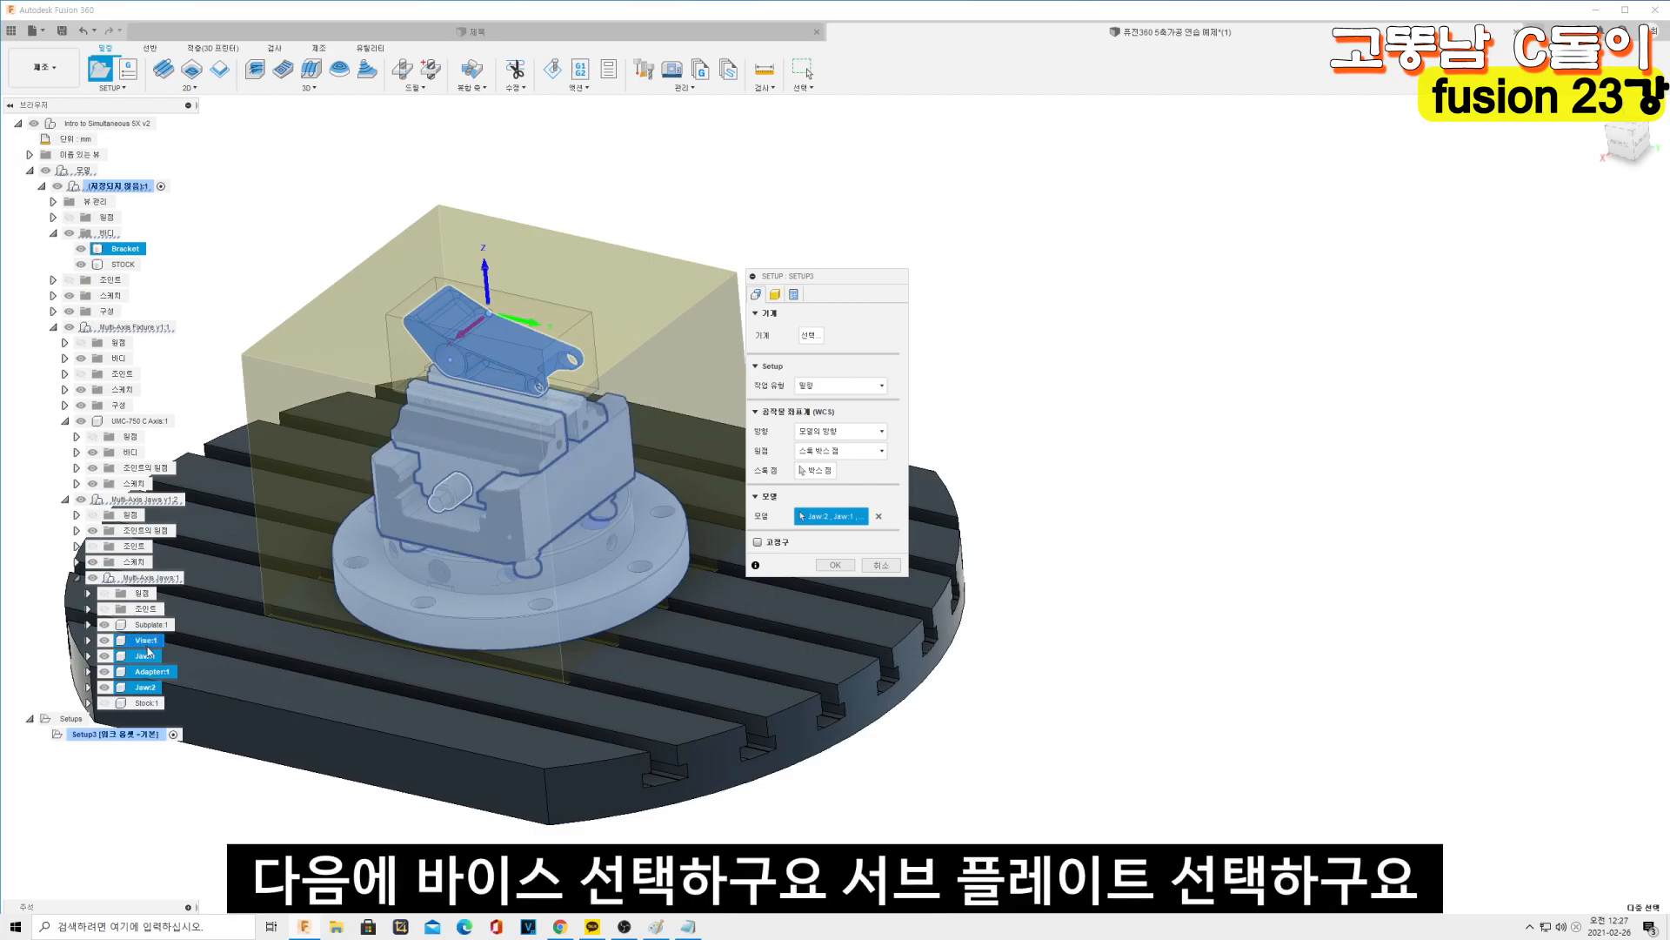
left_click(152, 624)
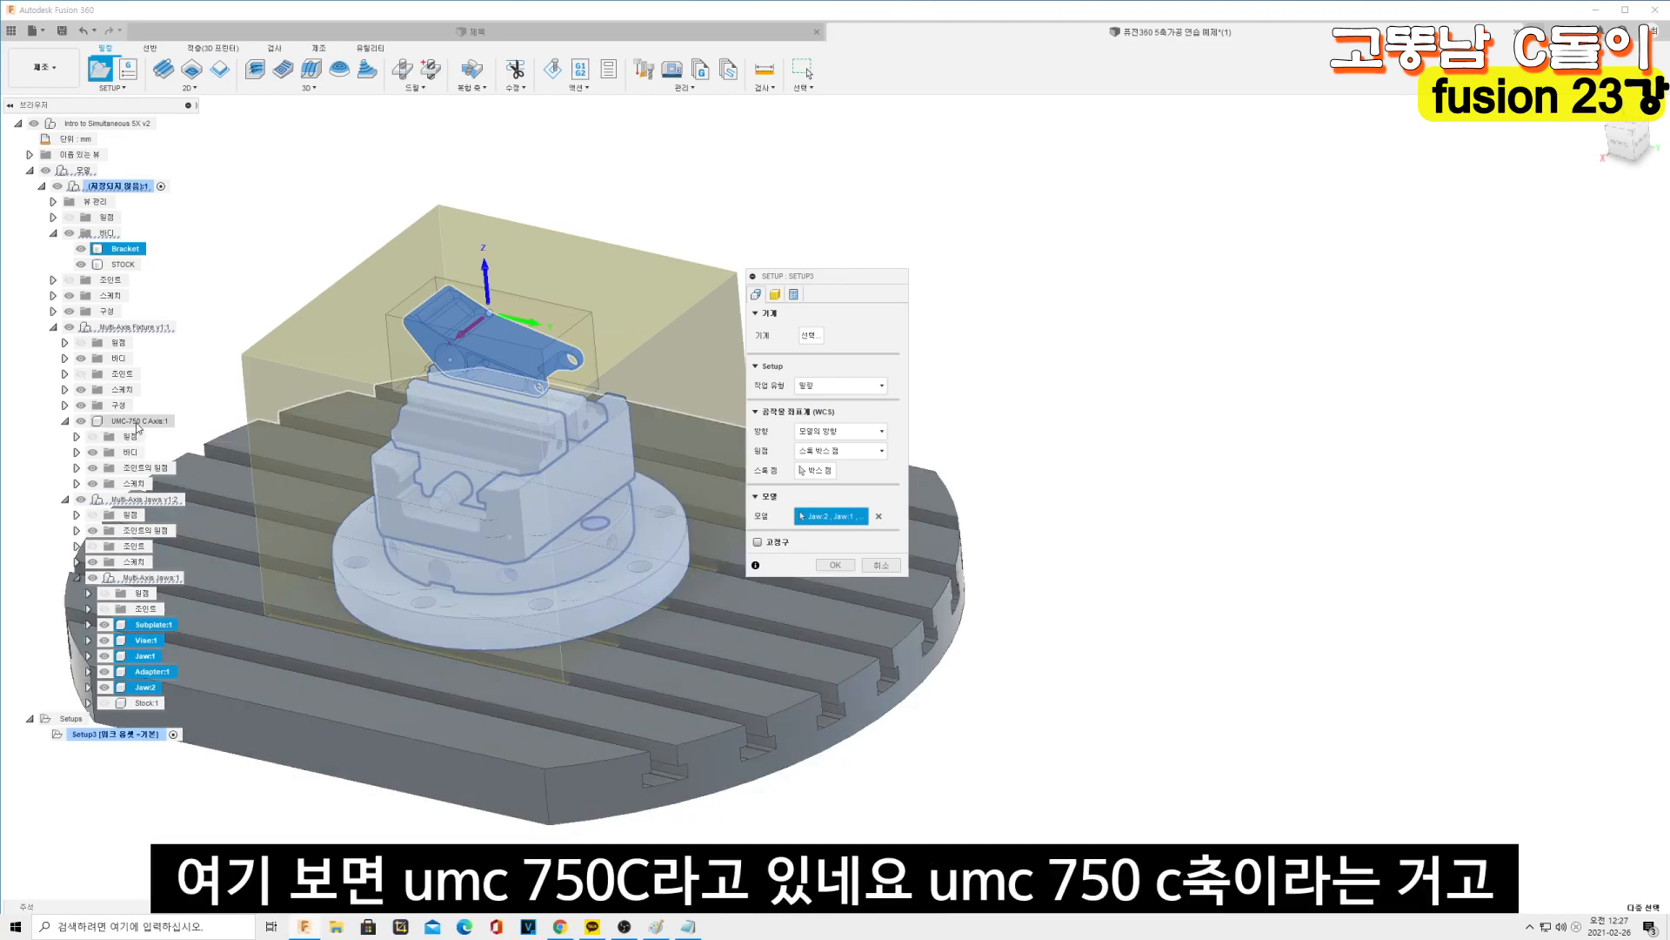
left_click(141, 422)
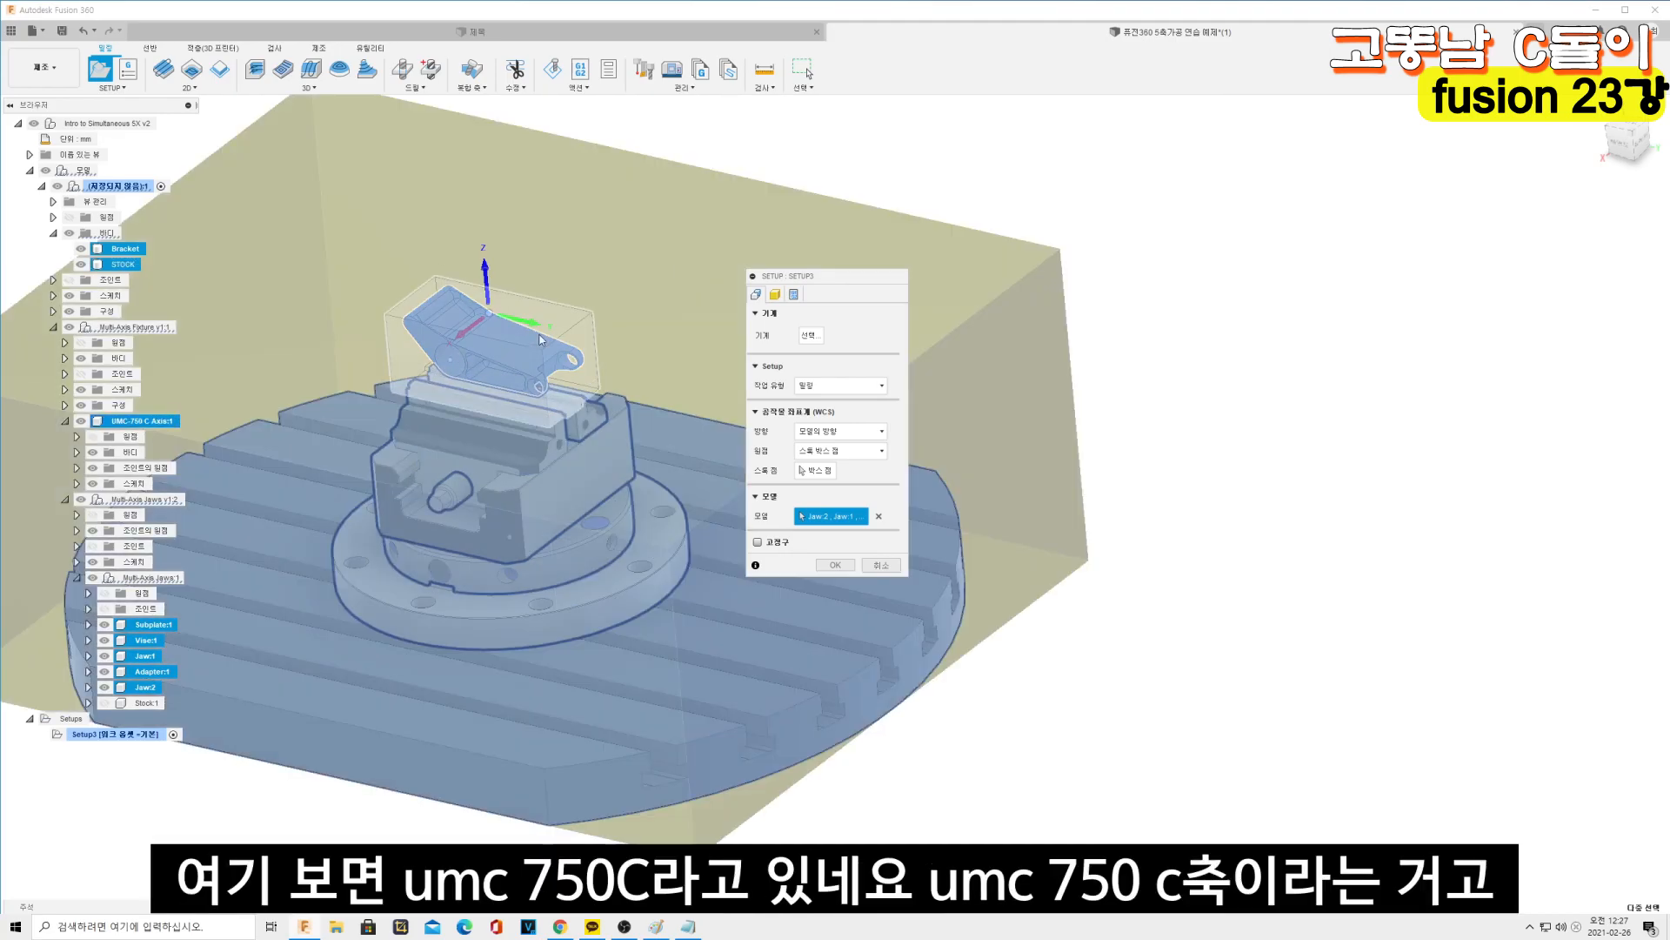
left_click_drag(844, 281, 1077, 284)
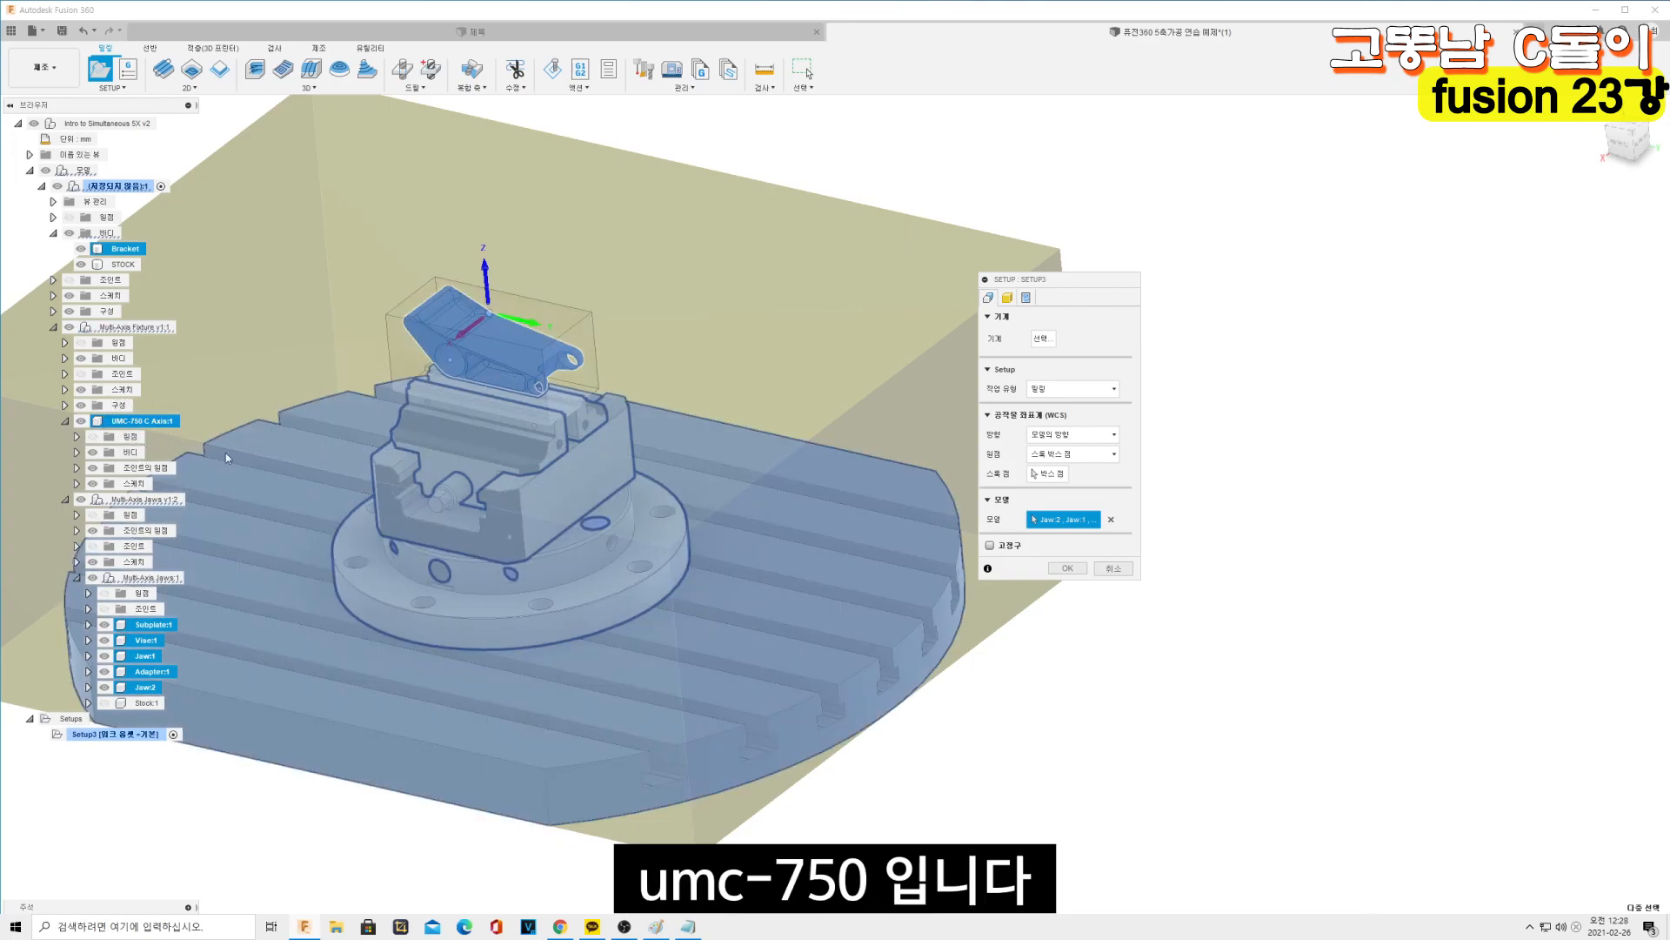
Examine the selected bracket, vise, subplate and table from the front and at an angle, comparing them with the first note in Notepad
scroll(616, 205, "up", 2)
scroll(652, 256, "down", 3)
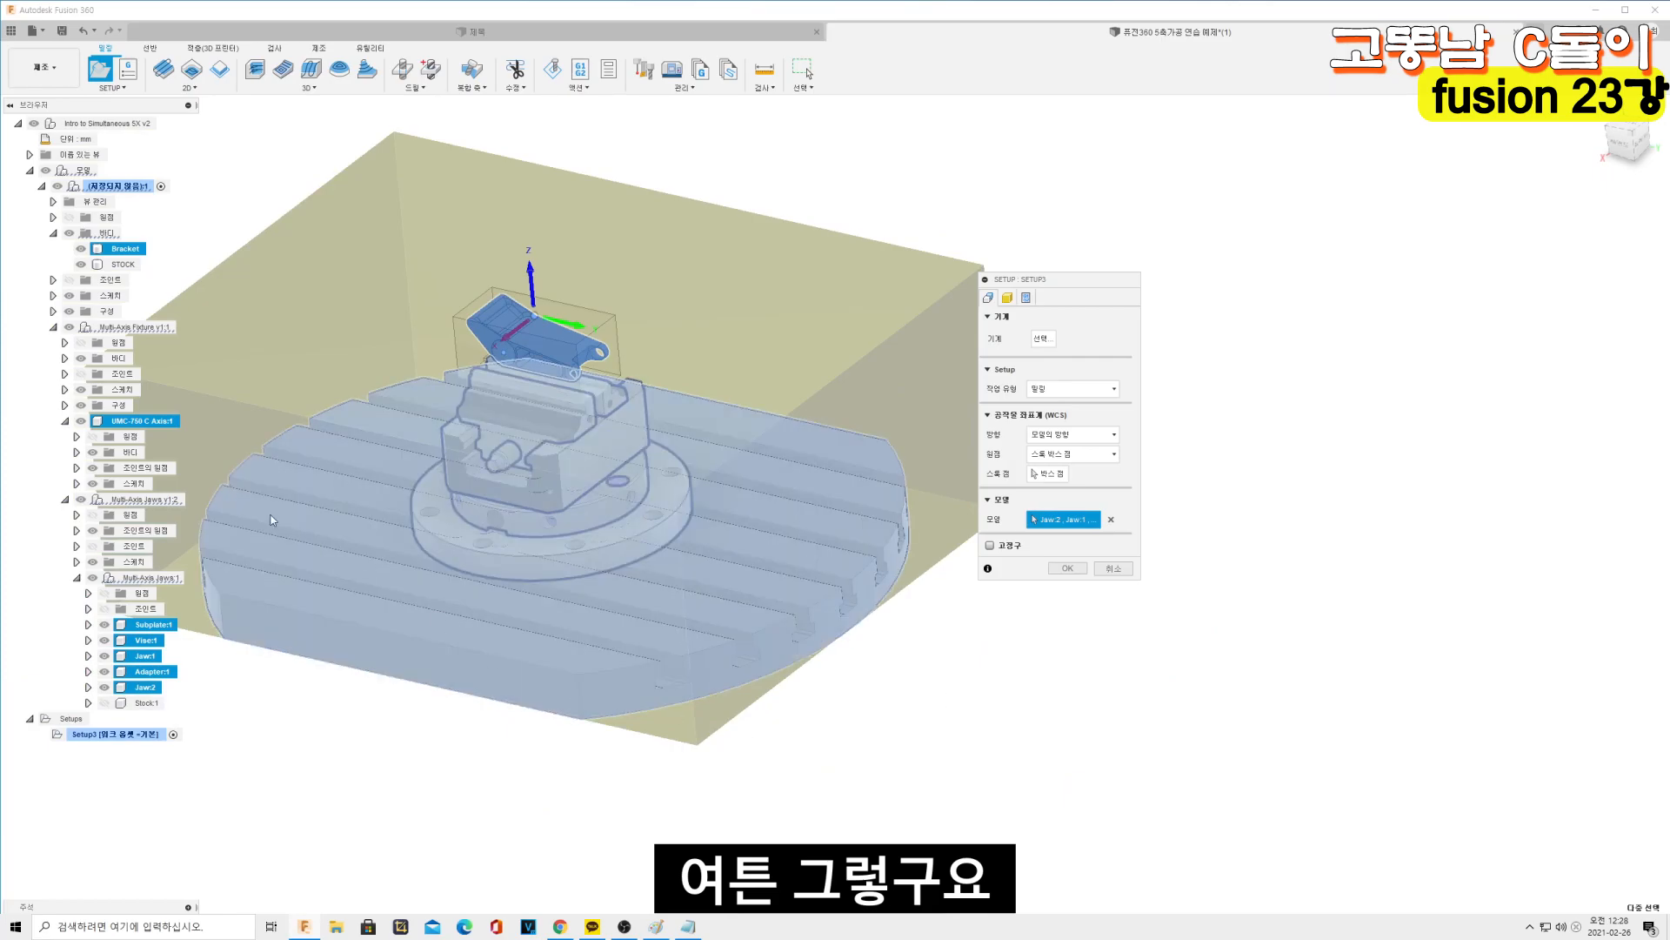
mouse_move(826, 768)
middle_mouse_down("shift")
mouse_move(832, 735)
mouse_move(802, 751)
middle_mouse_up("shift")
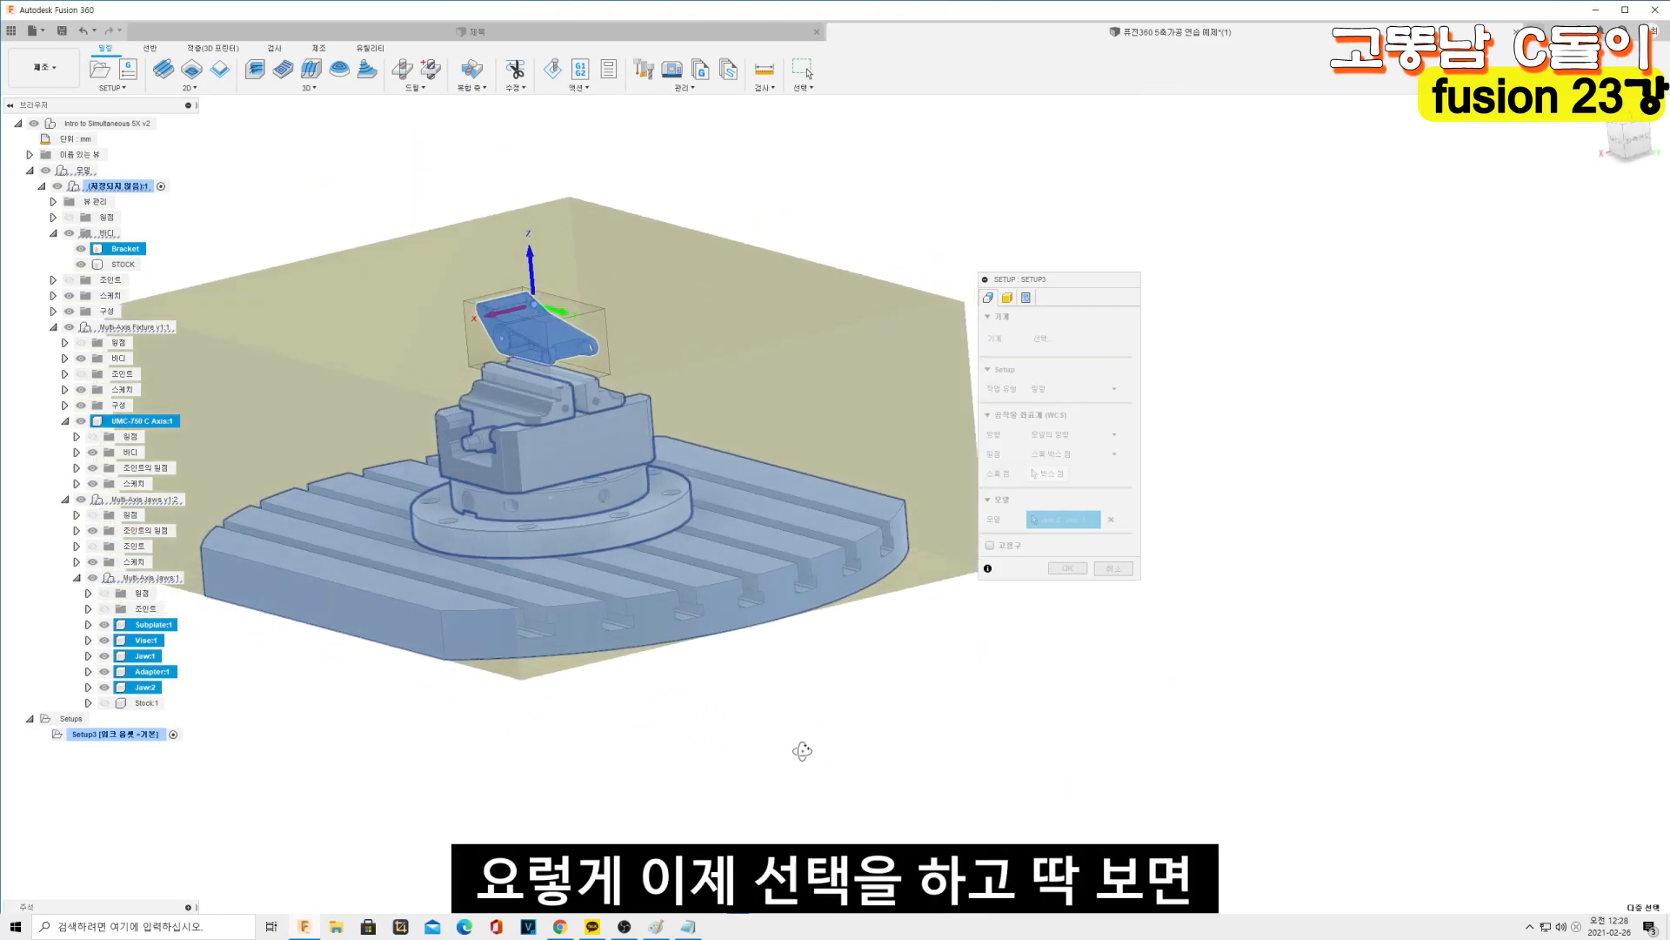
left_click(1614, 144)
middle_click_drag(828, 572, 797, 611, "shift")
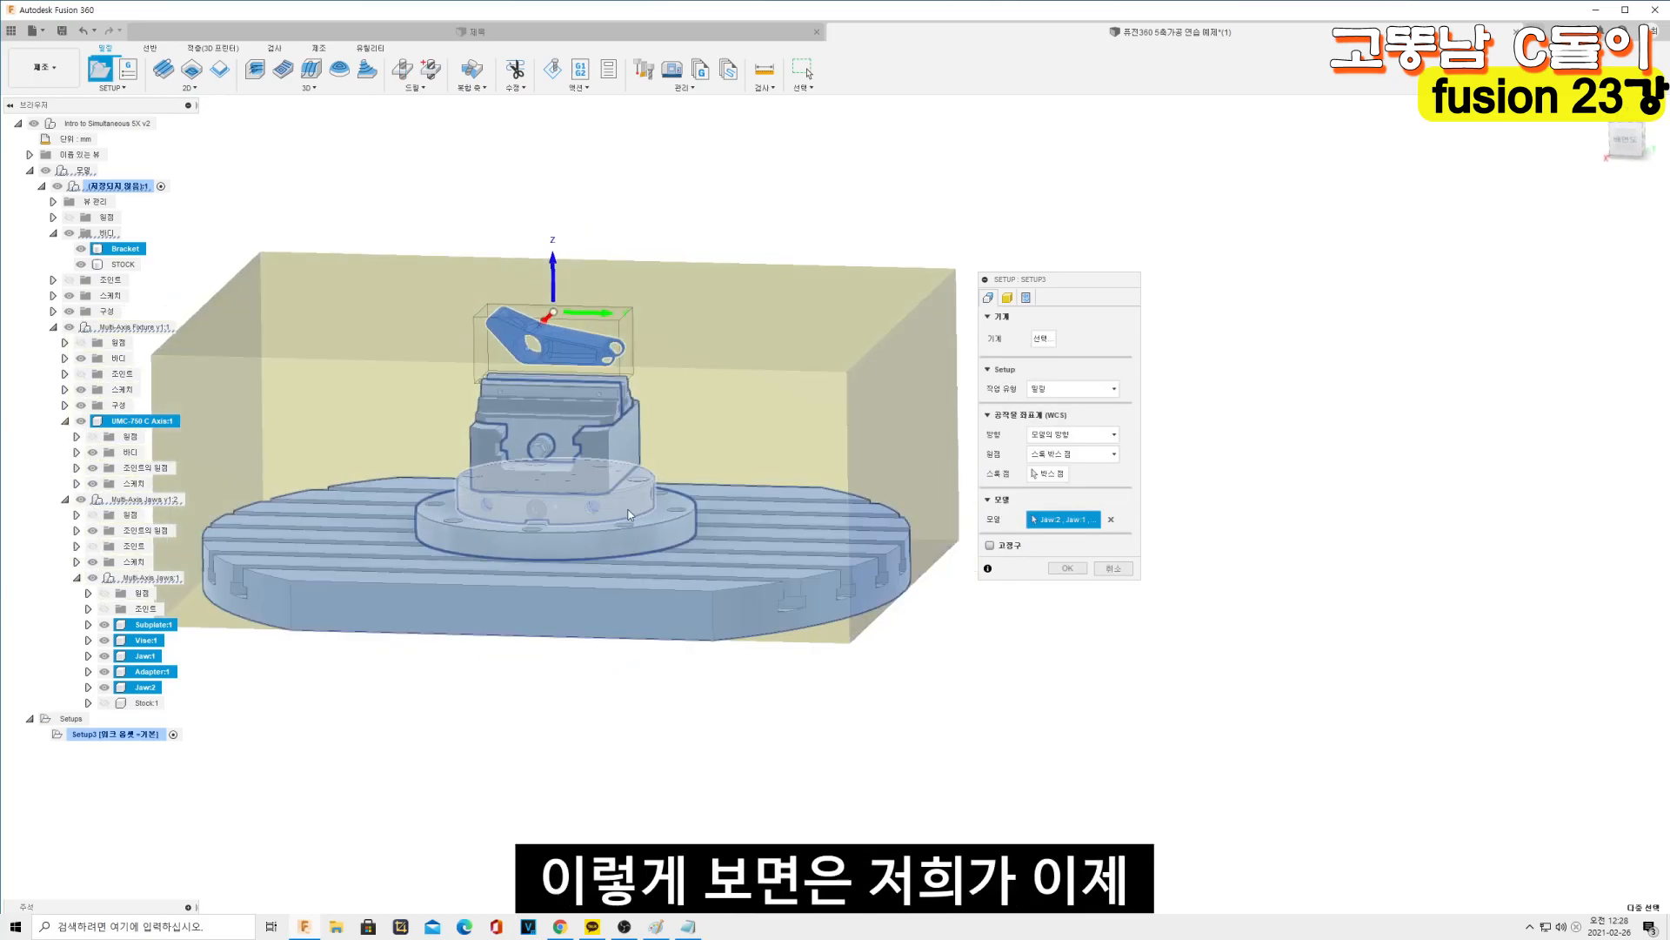
left_click(1625, 142)
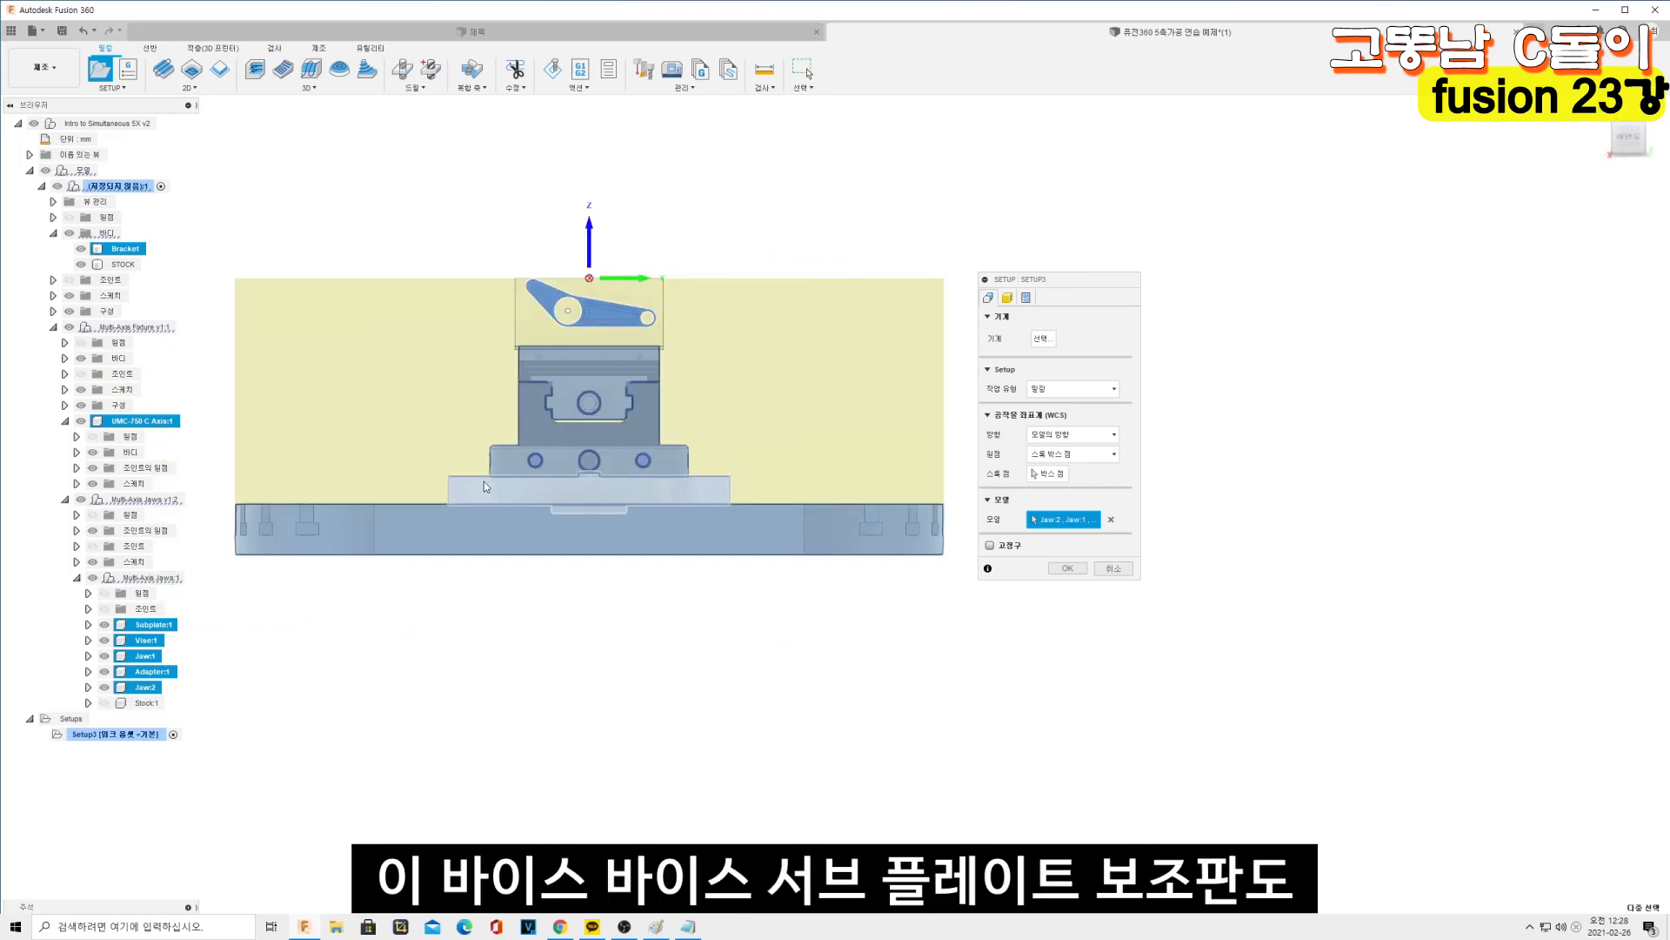
mouse_move(525, 491)
middle_mouse_down("shift")
mouse_move(578, 656)
mouse_move(583, 457)
mouse_move(527, 505)
middle_mouse_up("shift")
scroll(624, 405, "up", 5)
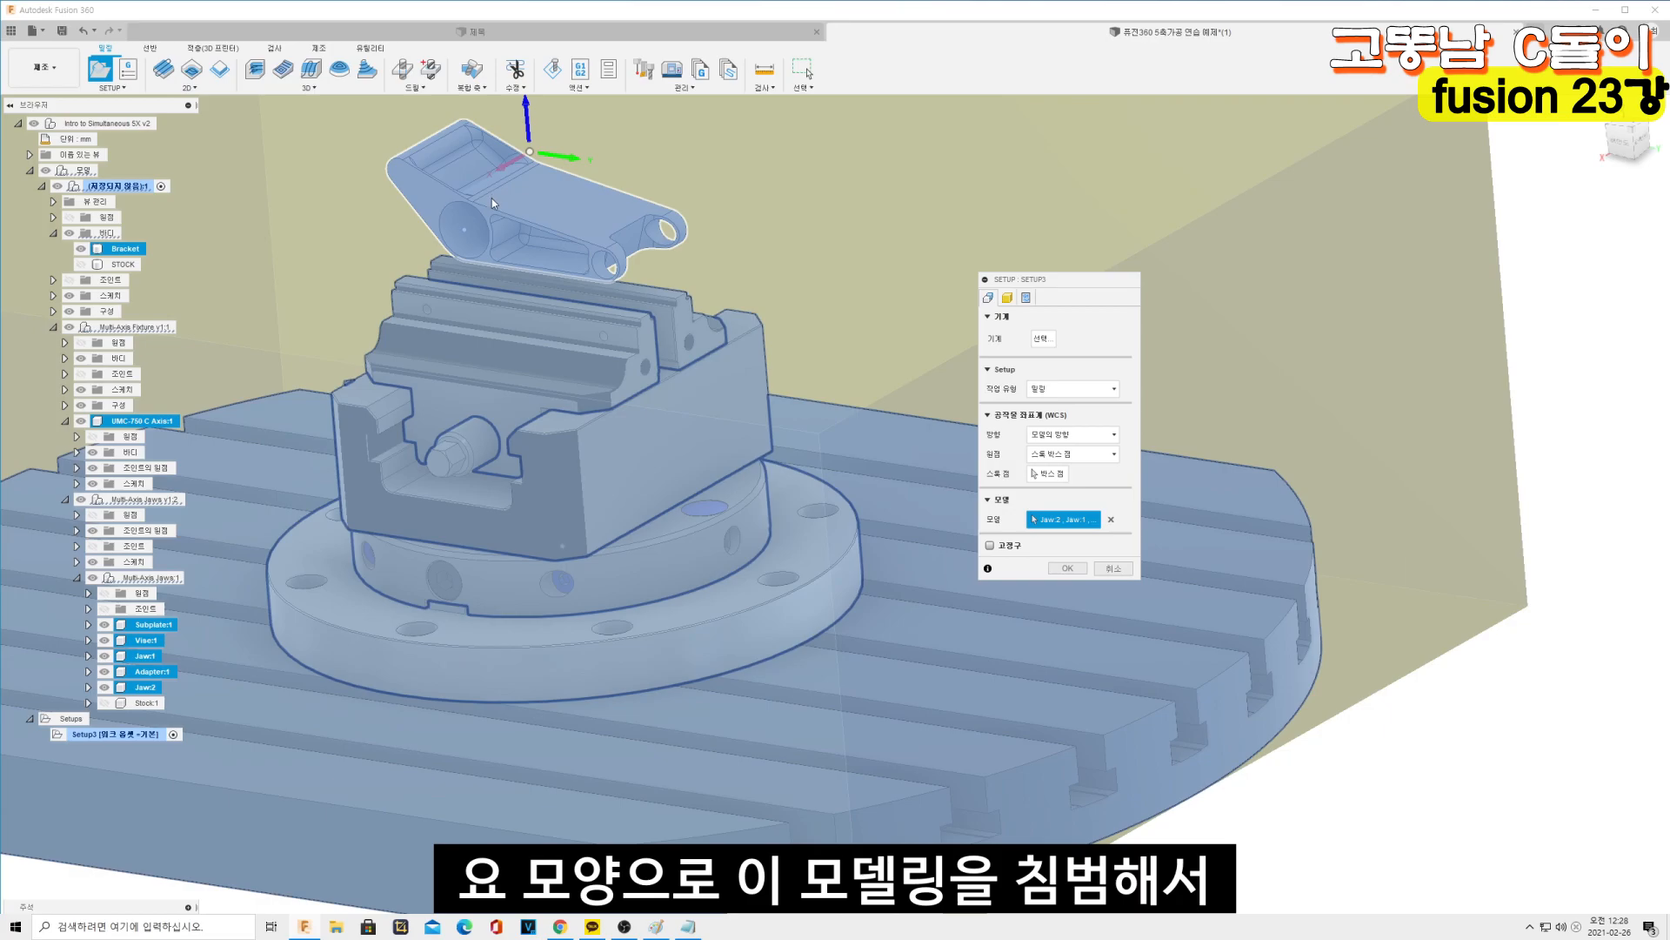
scroll(633, 214, "up", 2)
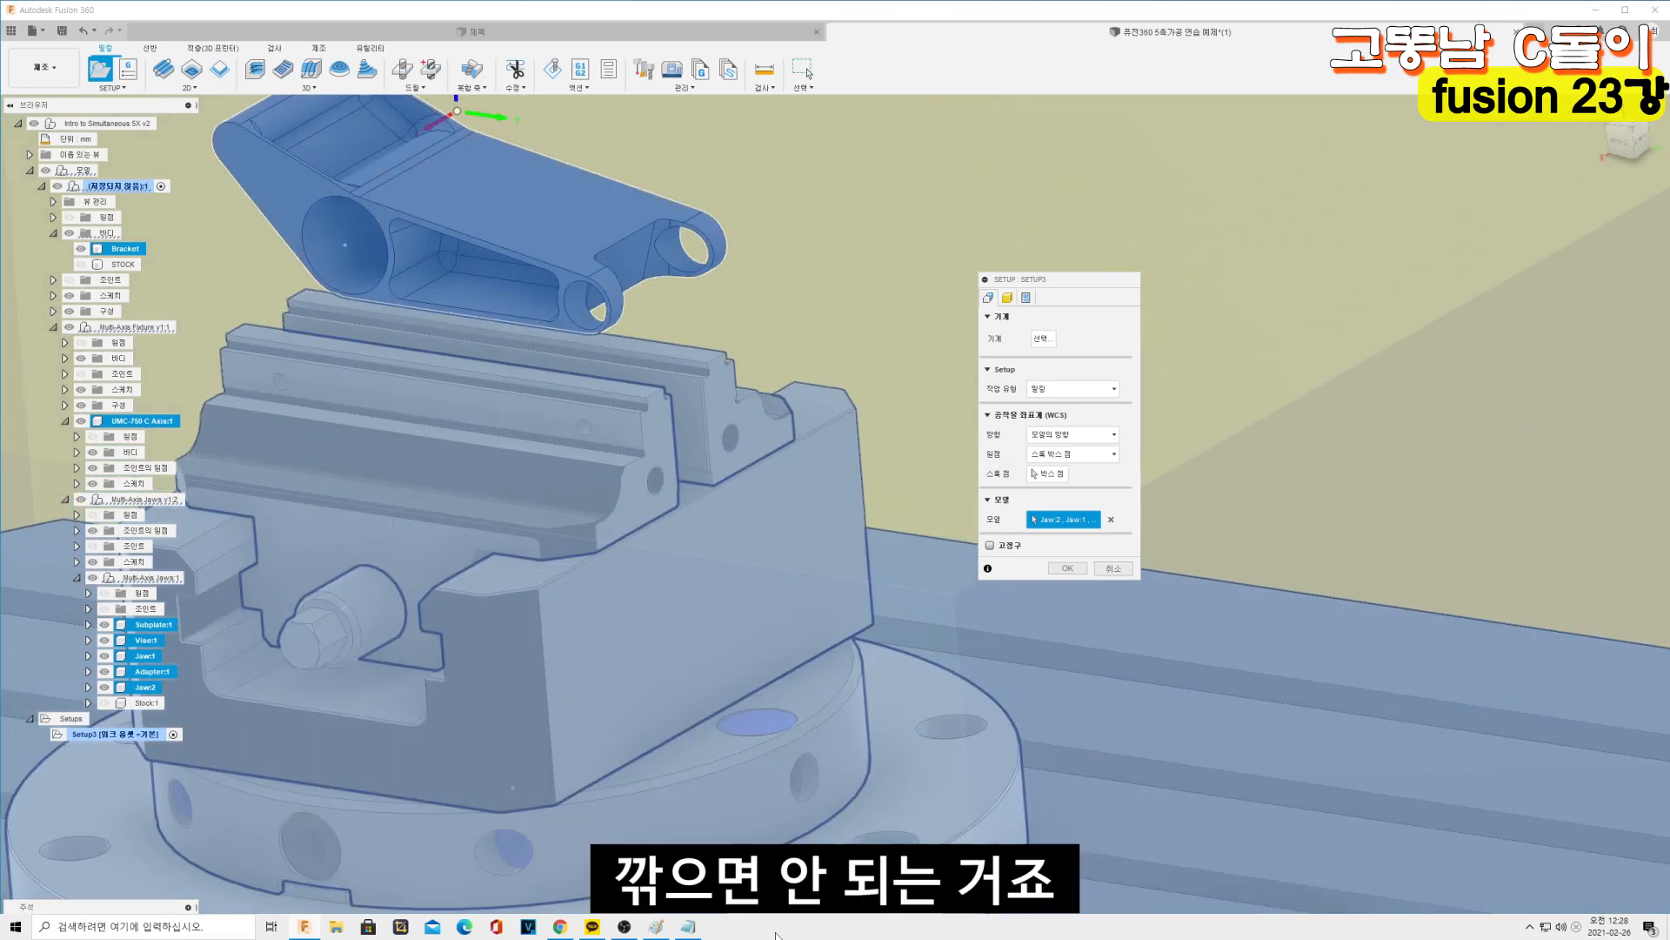
left_click(687, 927)
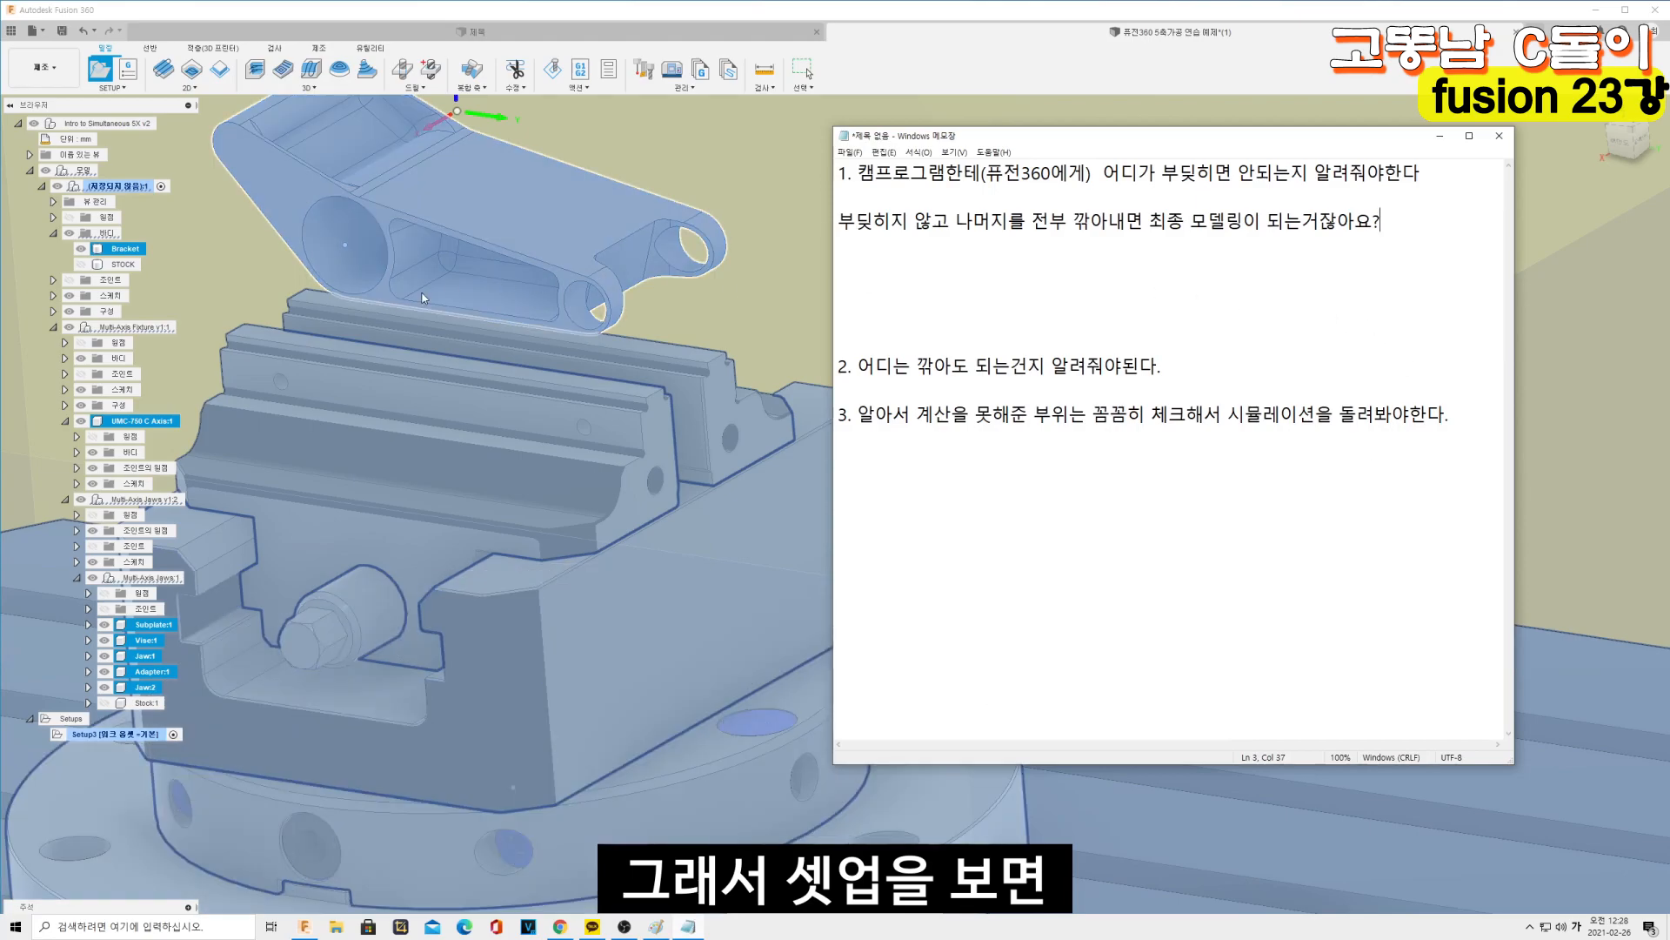
left_click(830, 14)
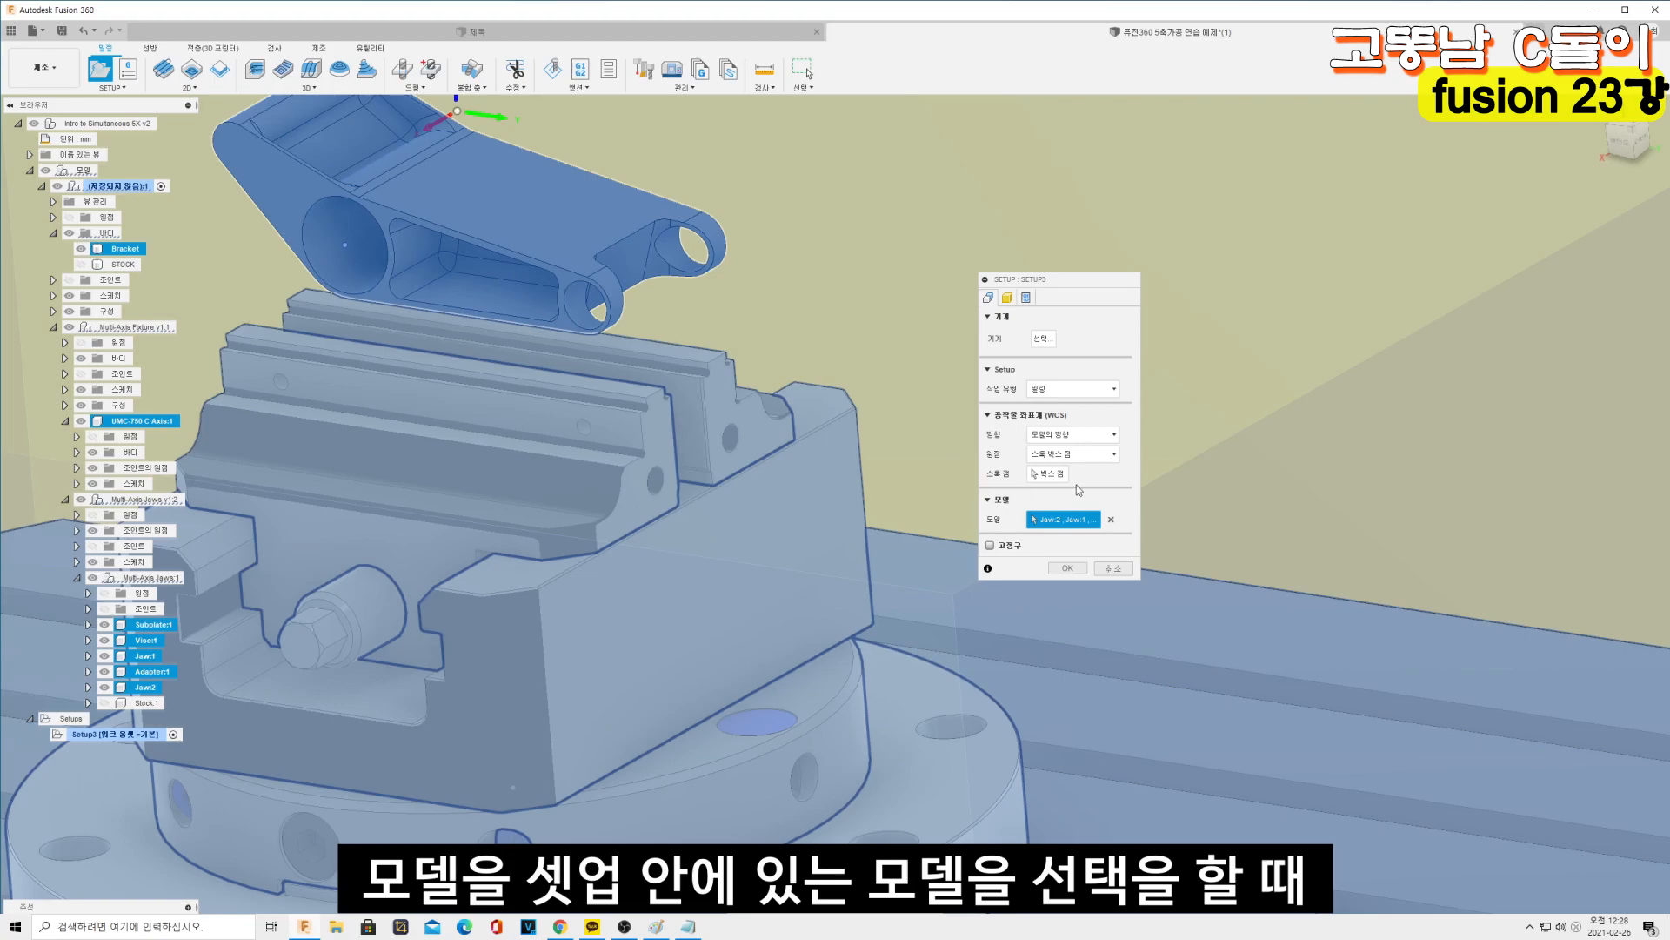
scroll(546, 413, "down", 3)
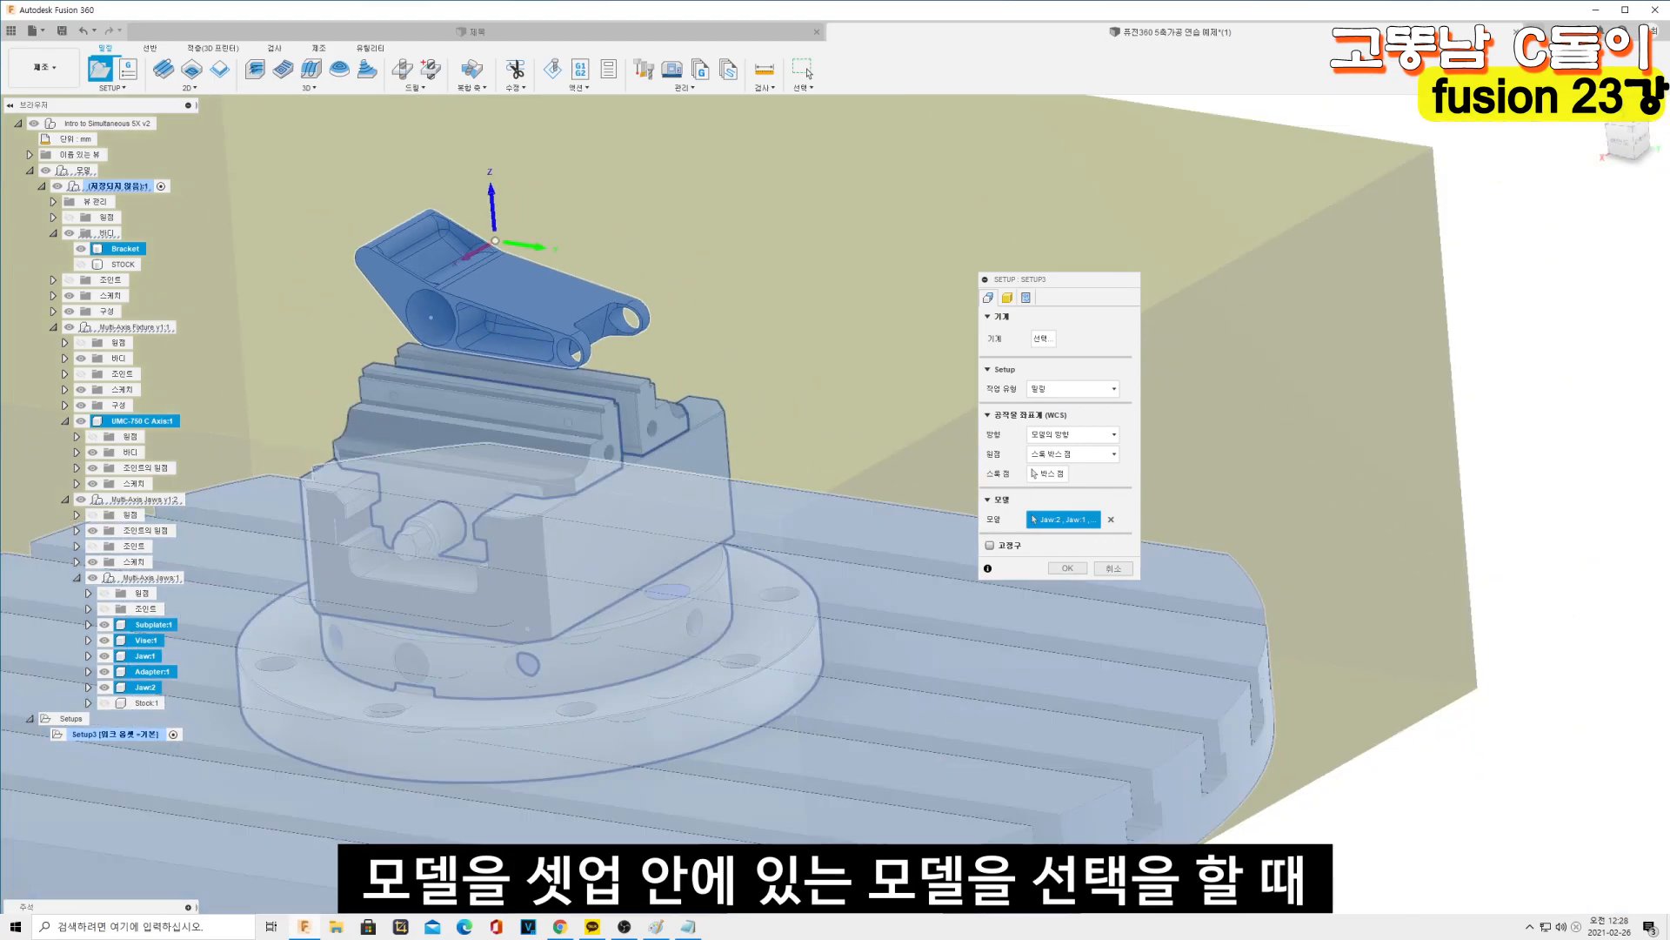
In Notepad, add two blank lines below the new sentence and insert "(절삭되면)" after "부딪히면" in the first note
left_click(689, 927)
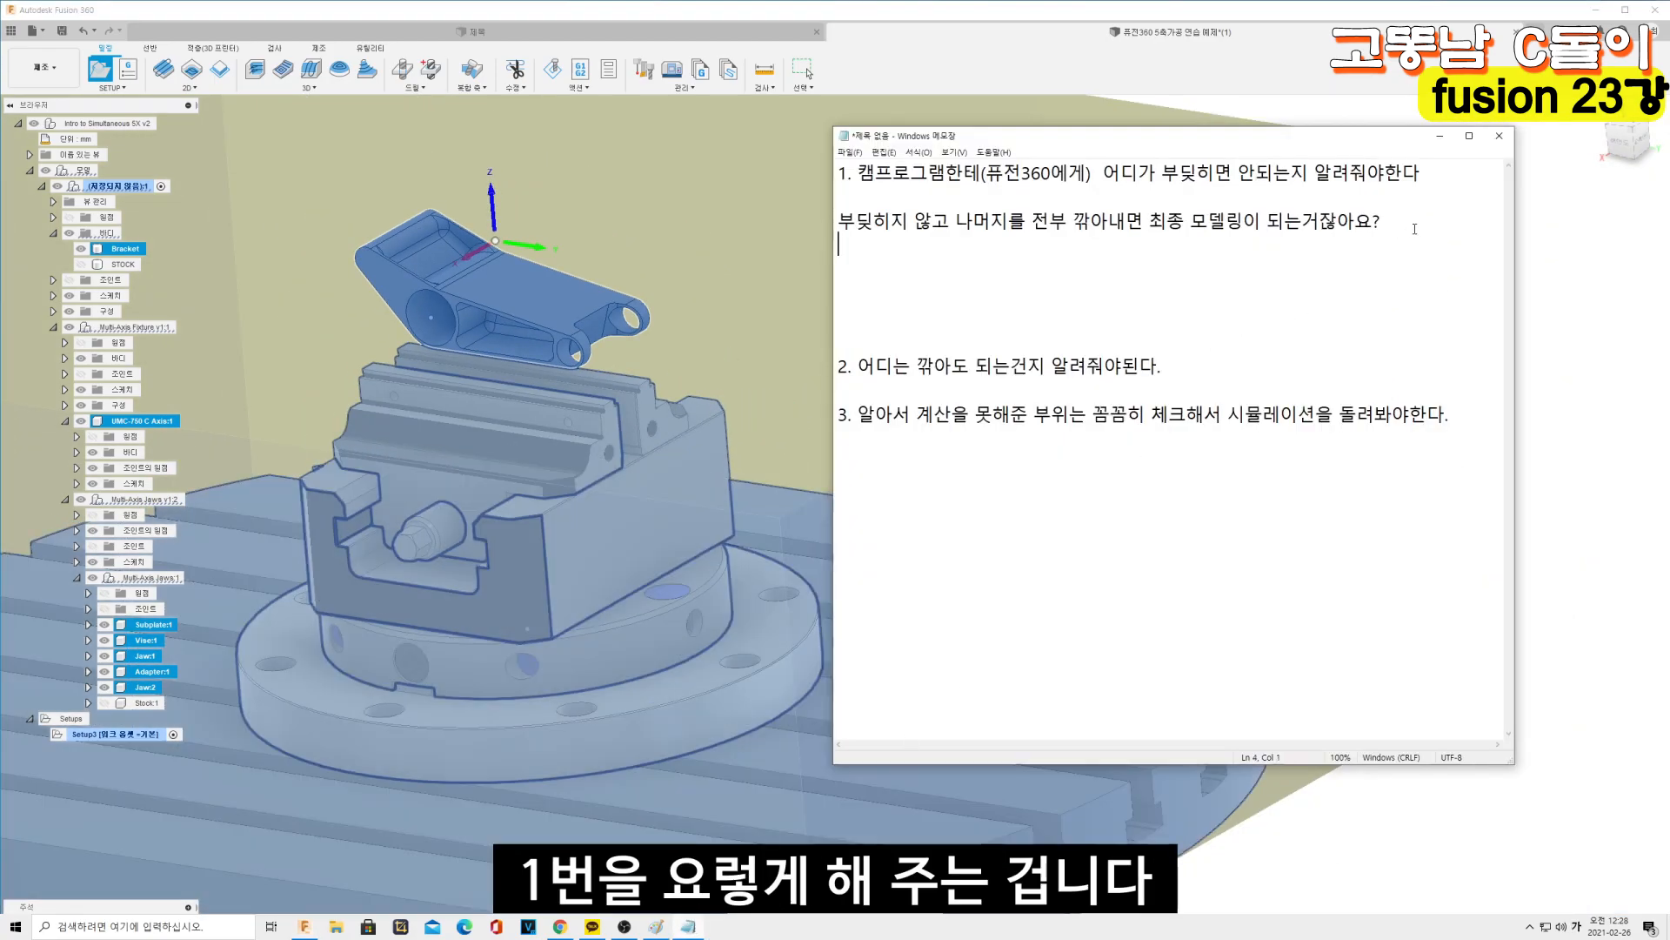
key("Return")
key("Return")
left_click_drag(875, 173, 1276, 173)
left_click(1236, 243)
left_click(1234, 174)
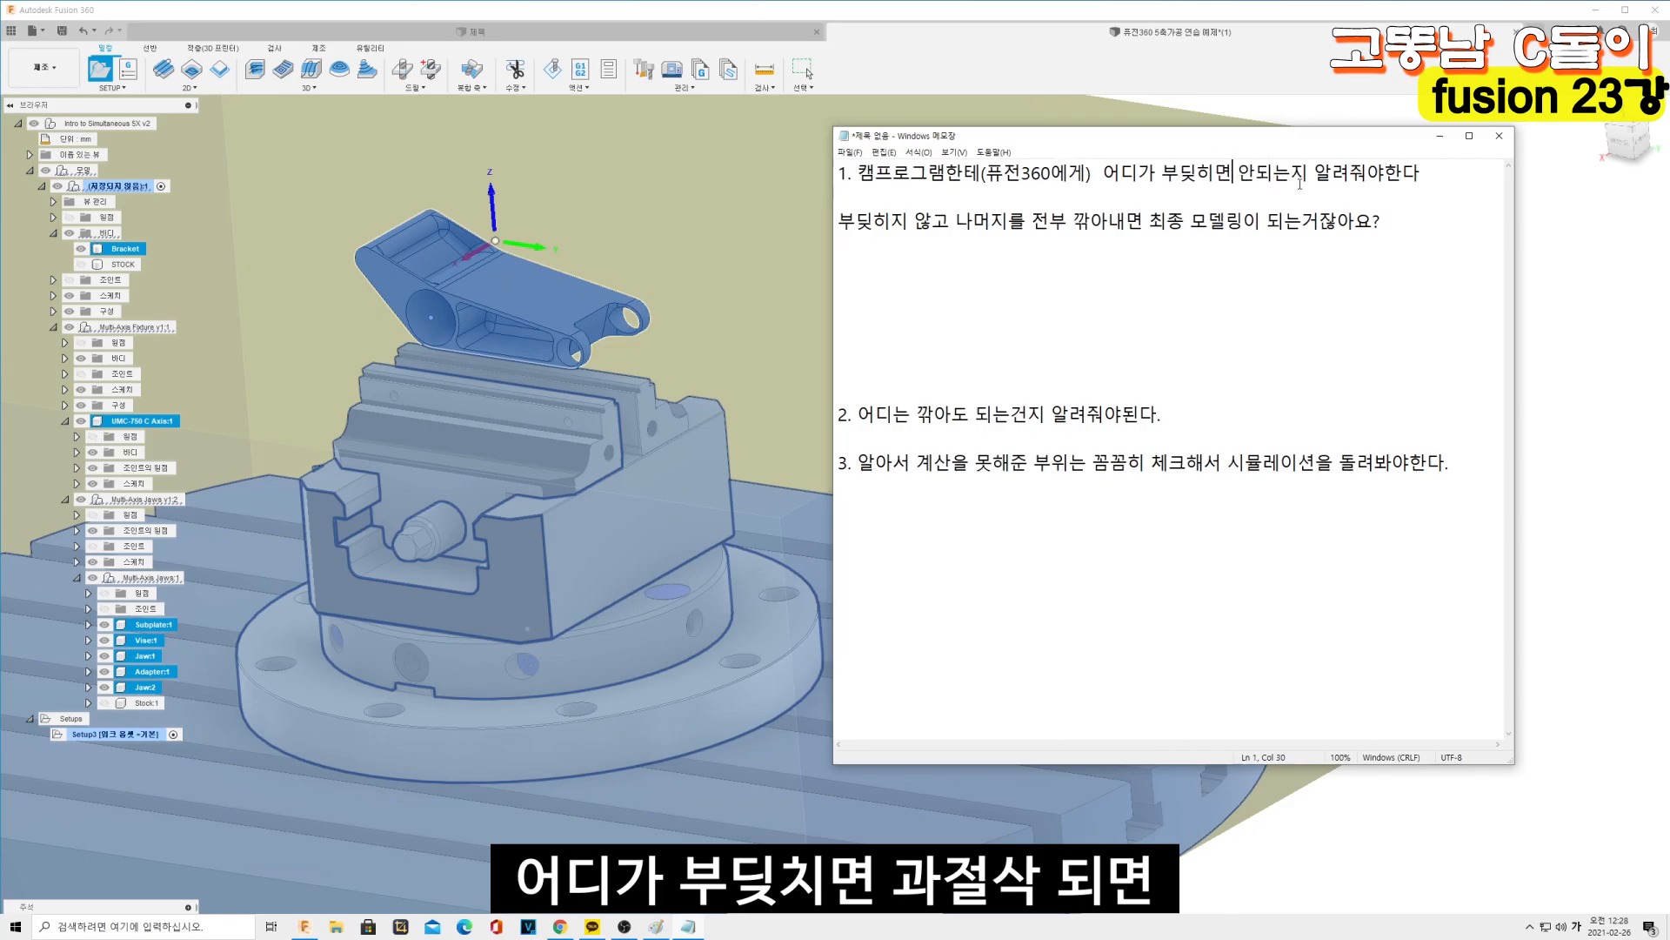
type("(절삭되면)")
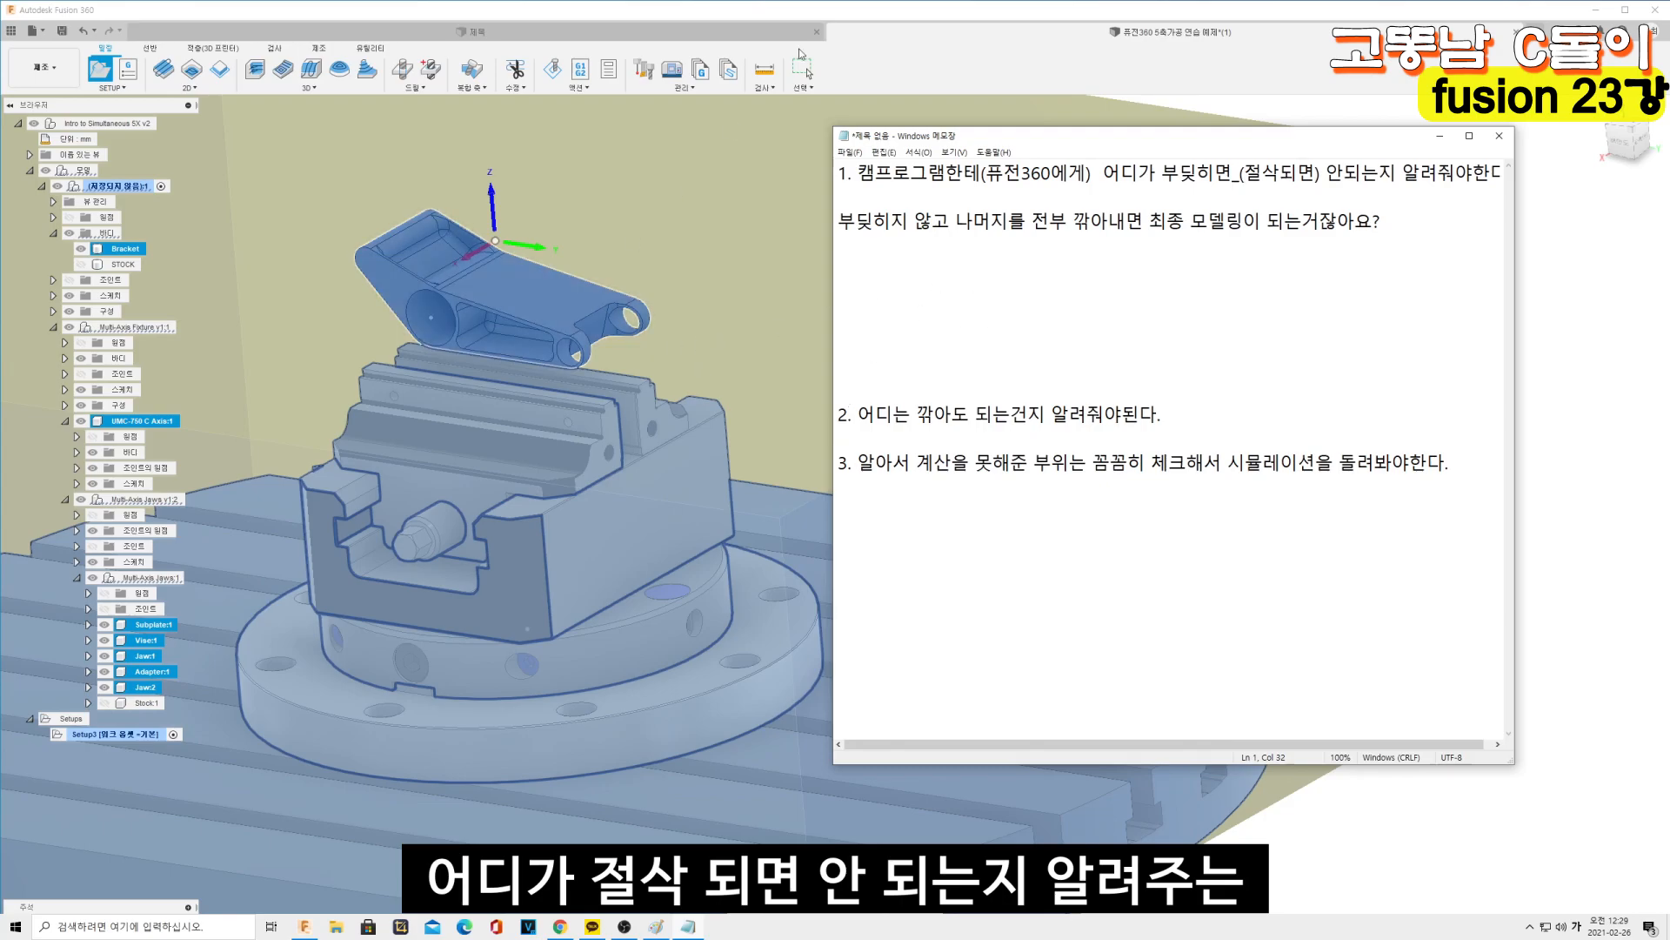
Switch back to Fusion 360 and set the Setup's stock mode to From Solid (솔리드에서)
left_click(1000, 6)
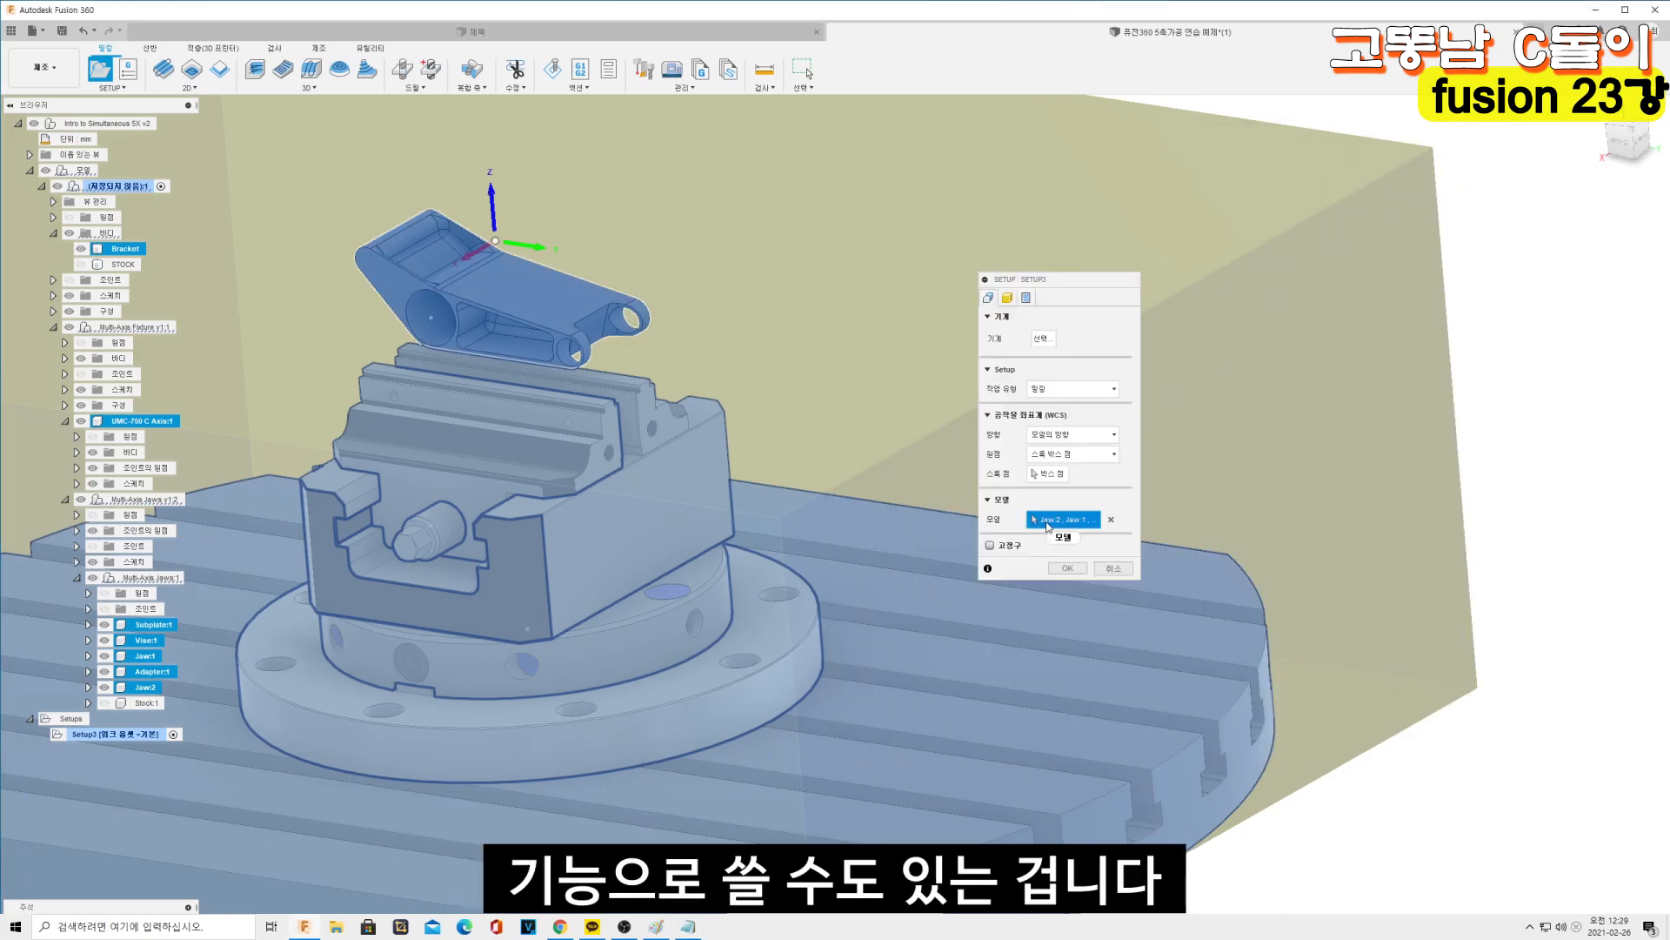
scroll(799, 513, "down", 3)
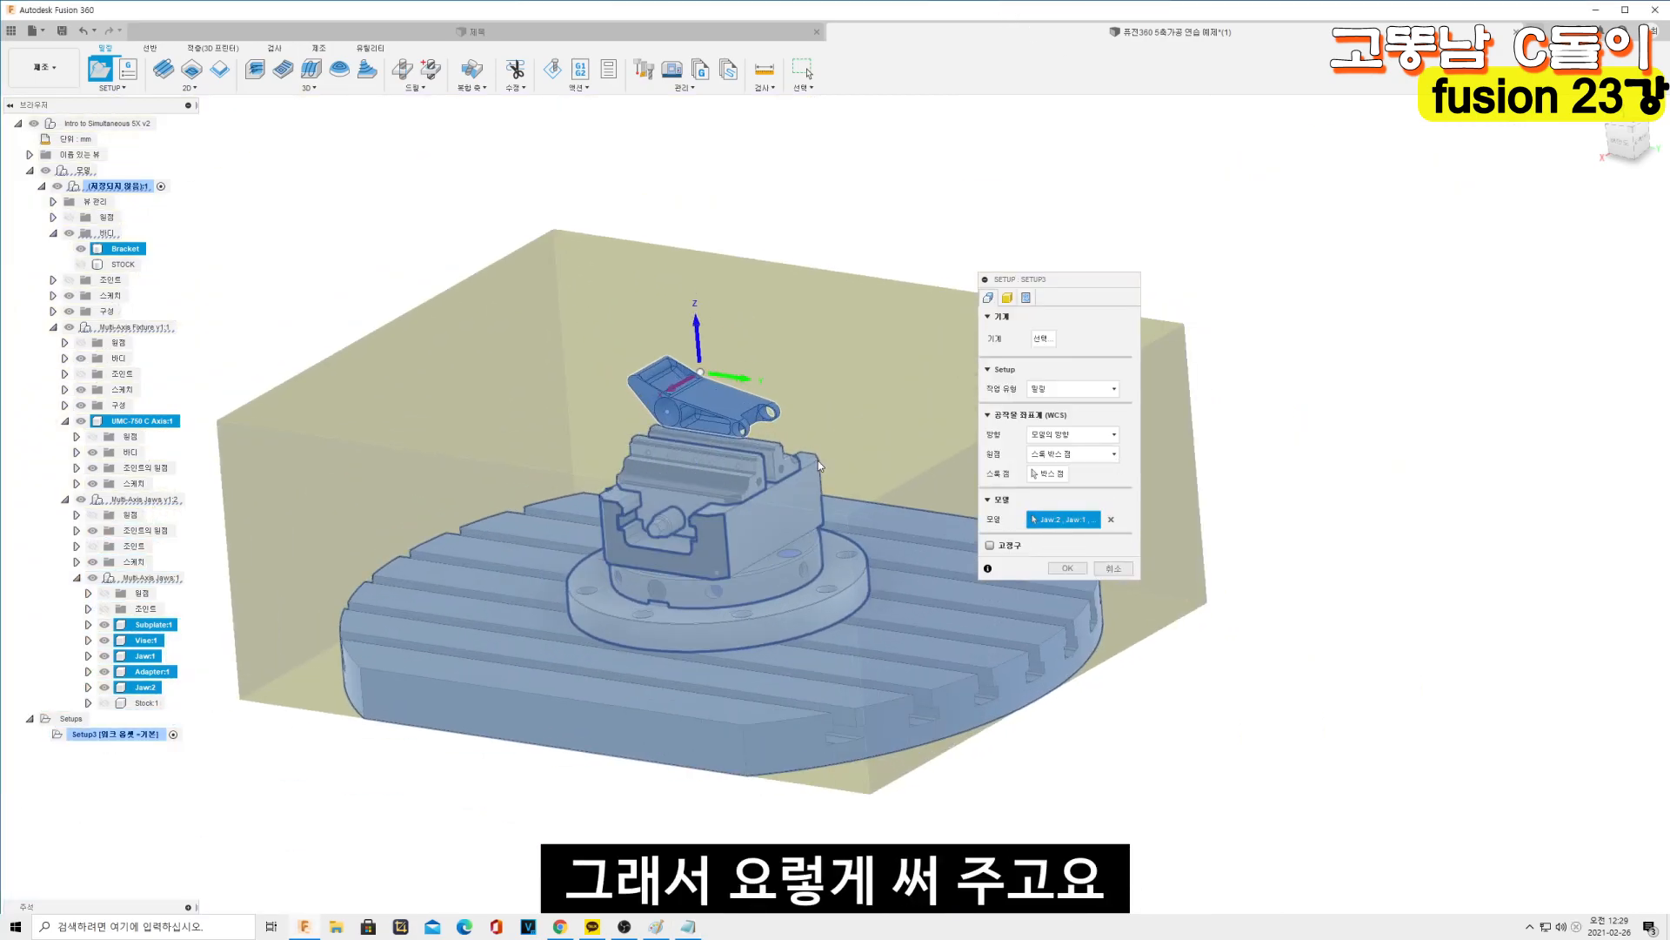
left_click(1007, 297)
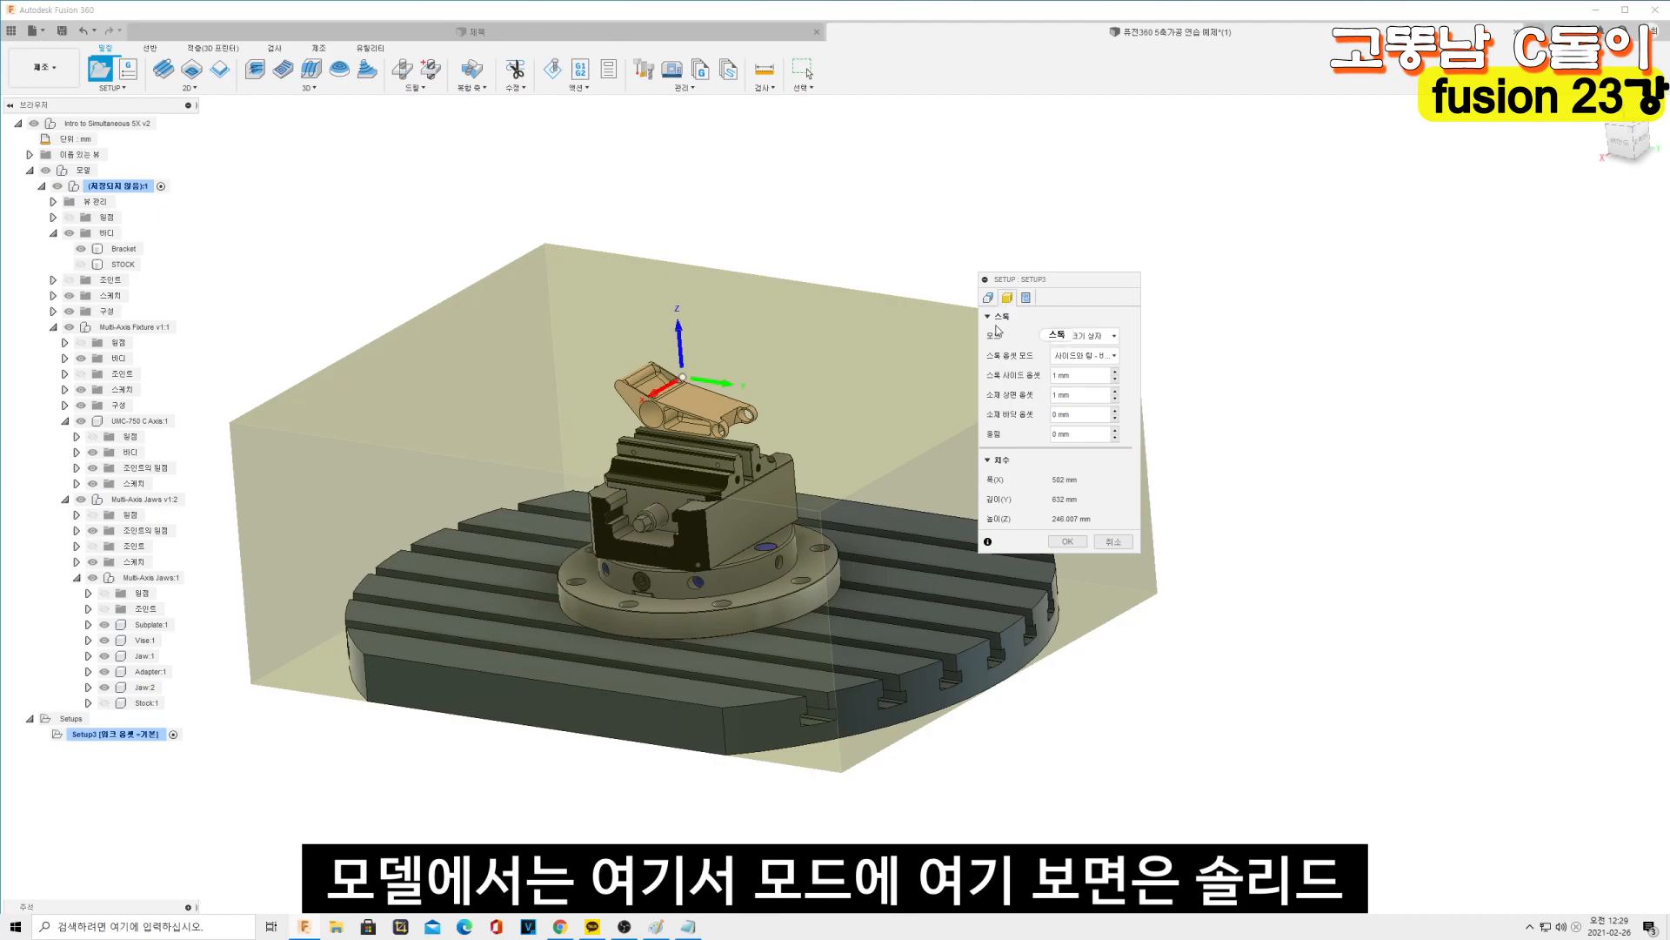
left_click(1101, 339)
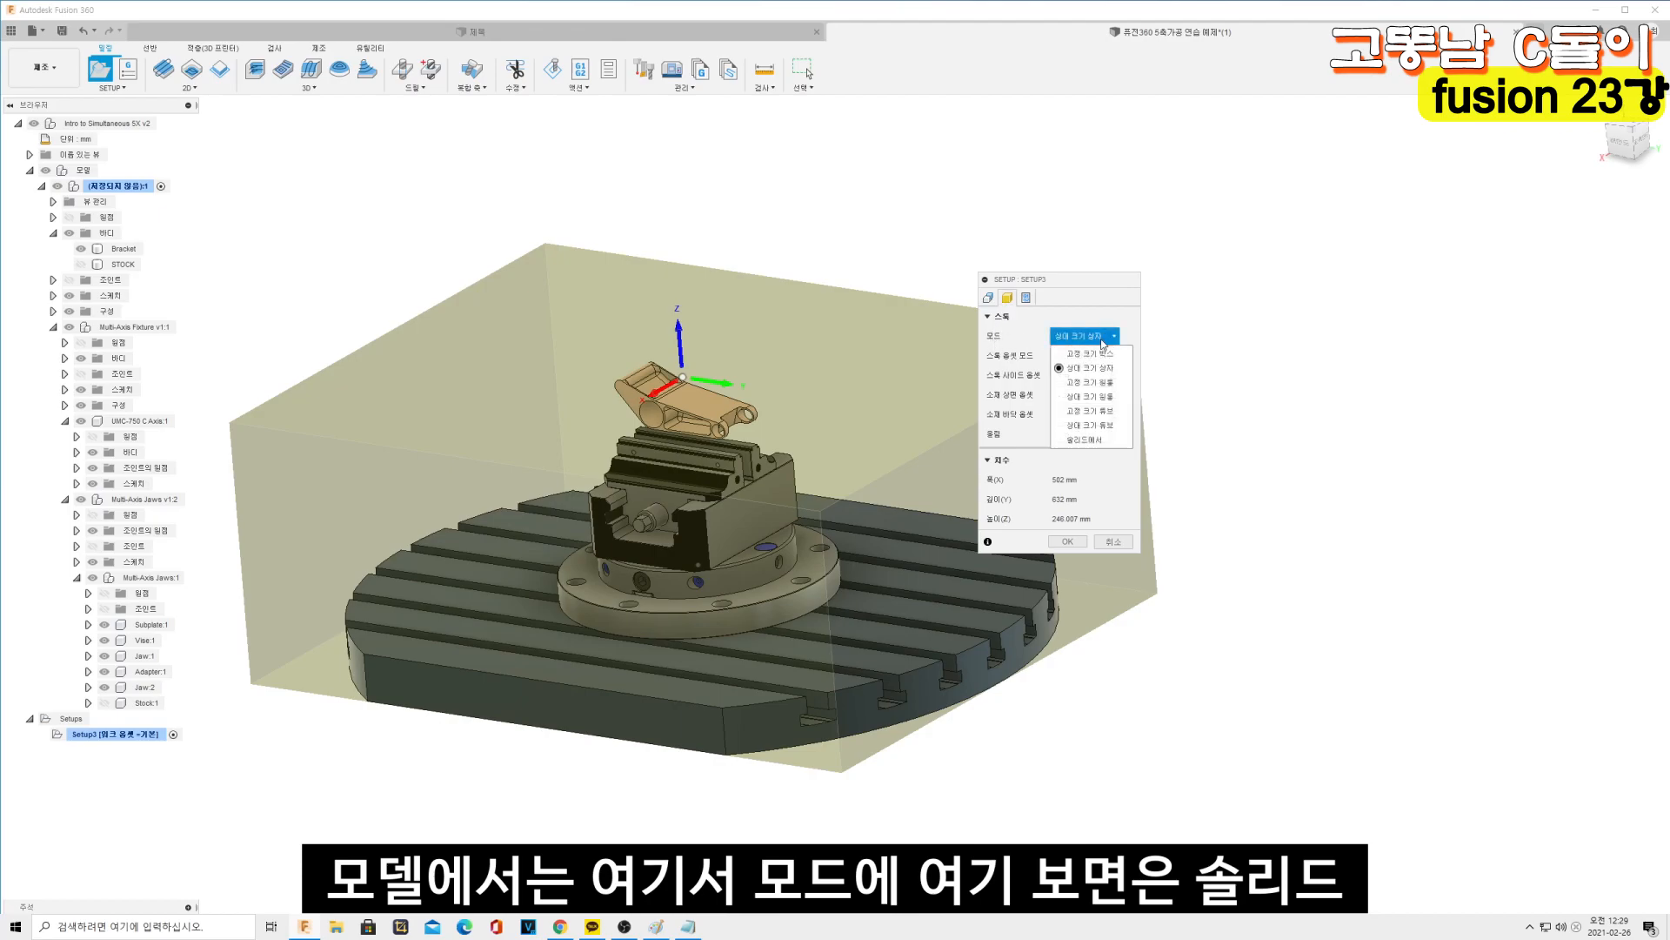
left_click(1098, 441)
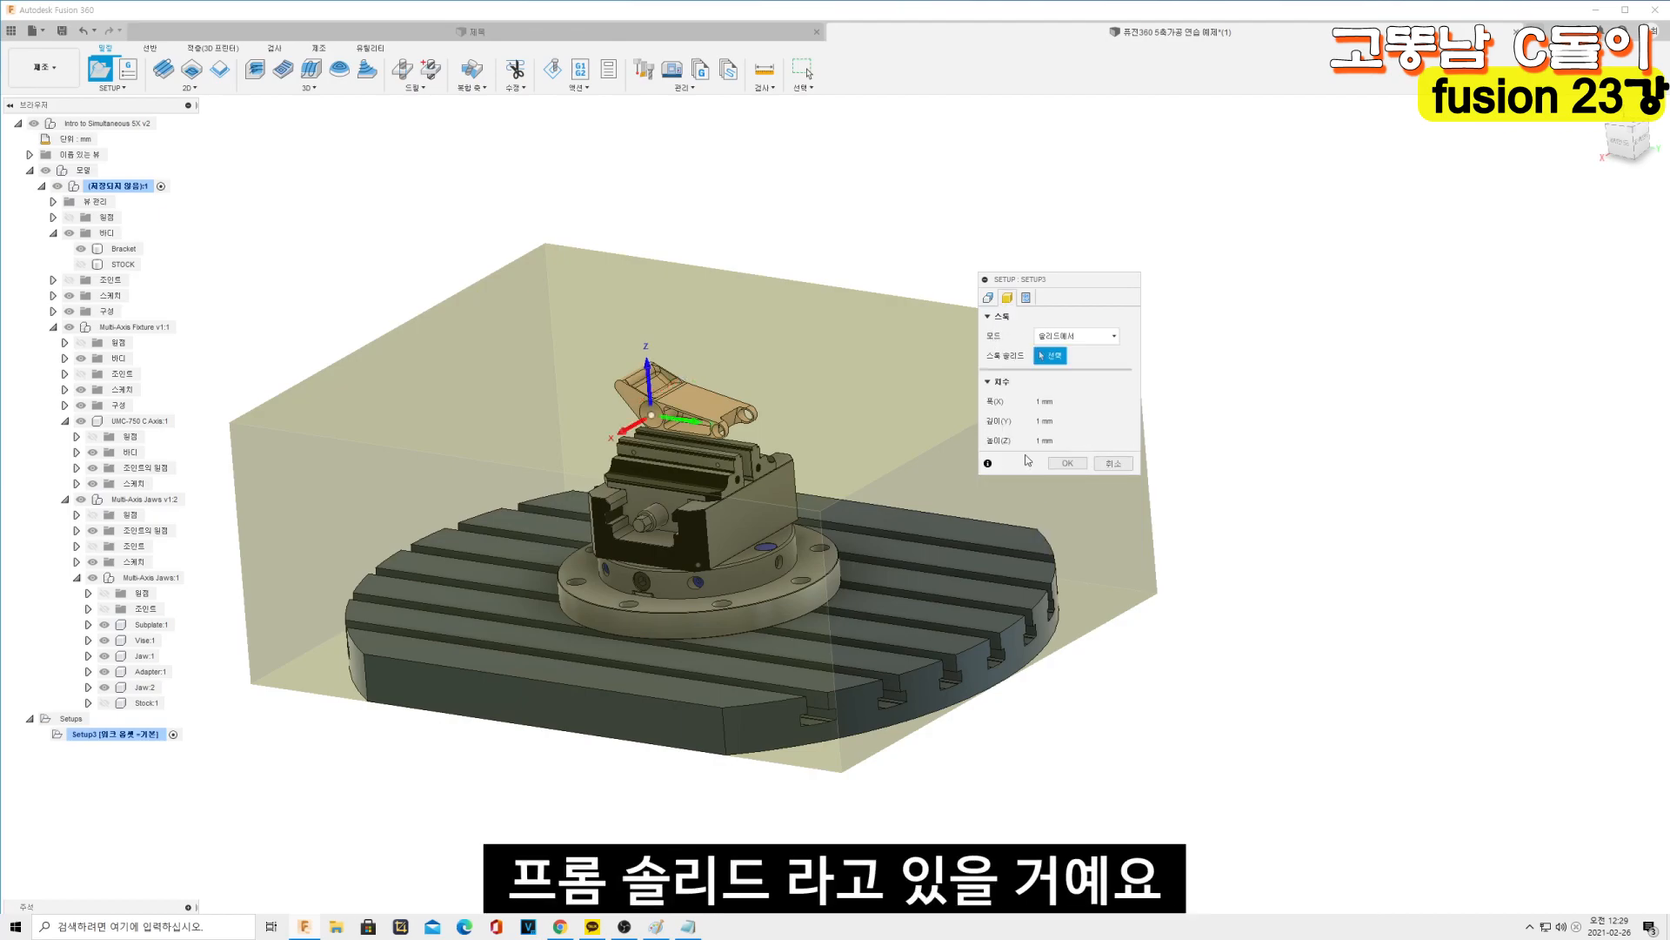
scroll(774, 296, "up", 2)
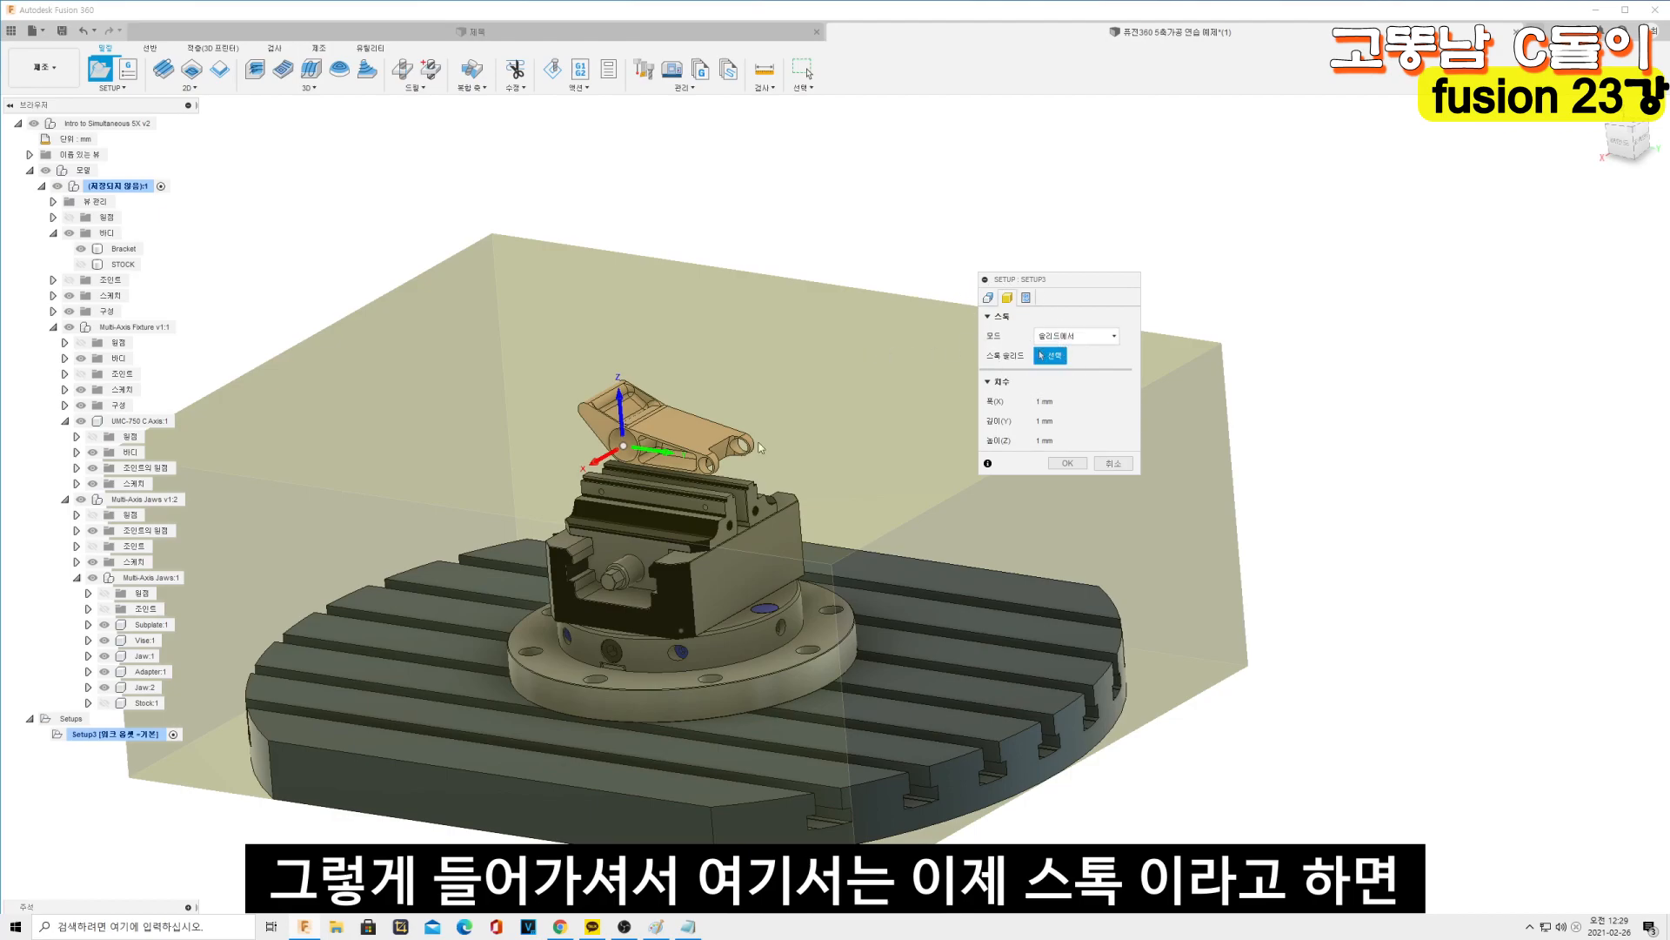
In Notepad, append "(원소재의모양)" to the end of the second note
left_click(687, 926)
left_click(1211, 416)
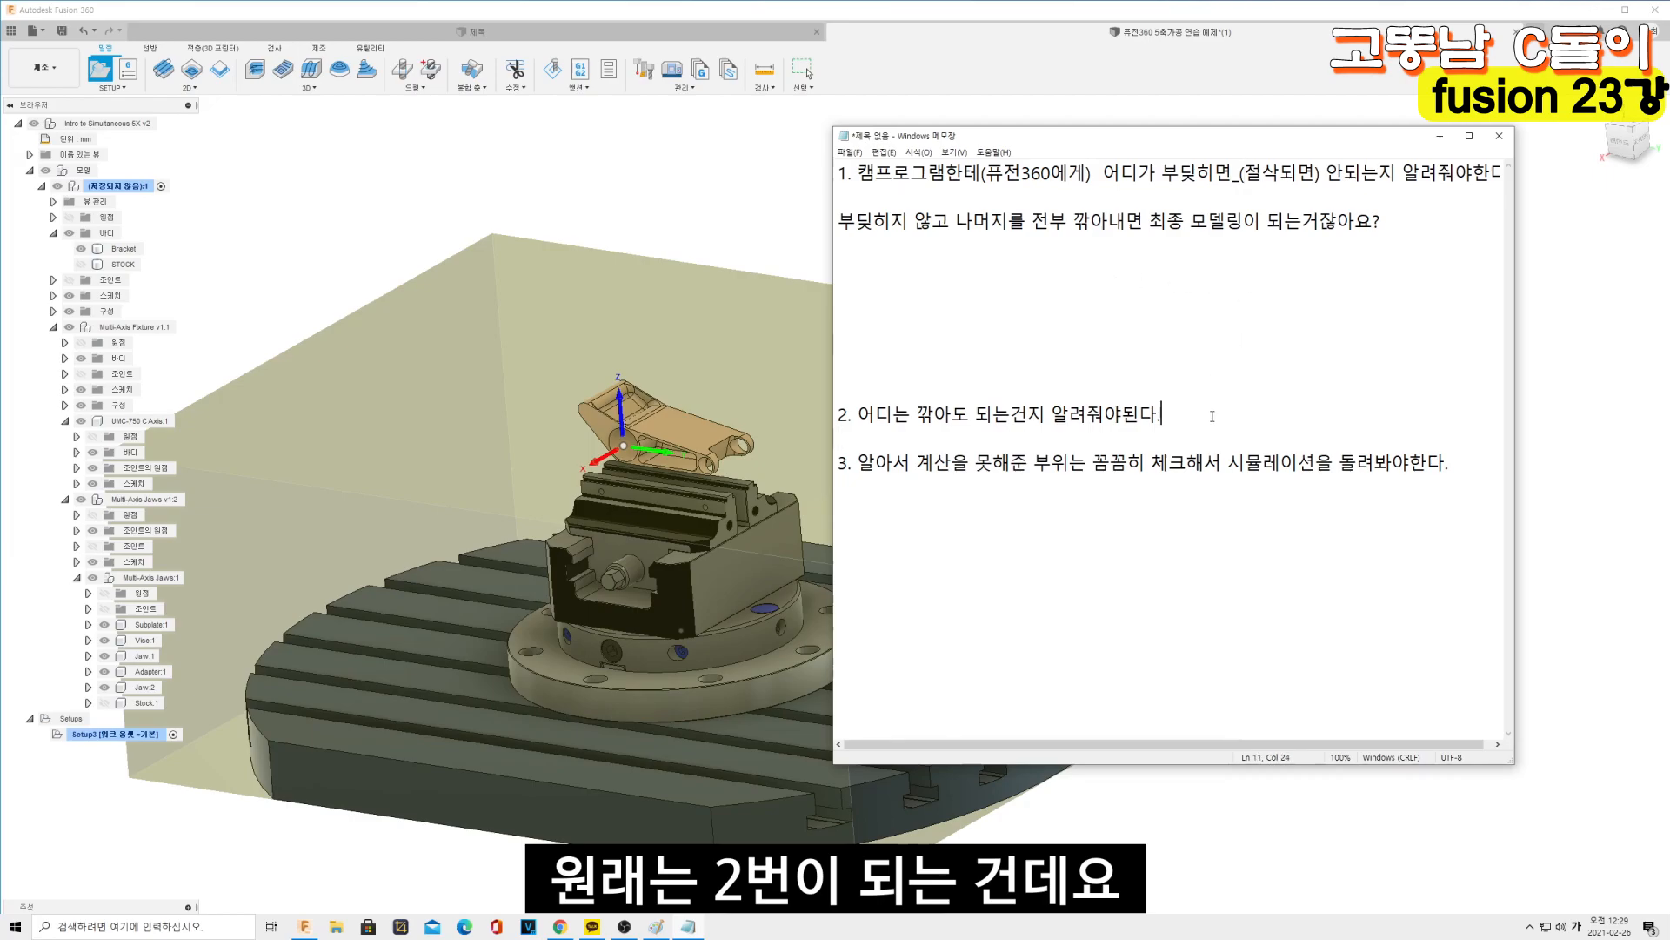
type("(원소재의모양)")
Return to Fusion 360 and pick the STOCK body as the Setup's stock solid
left_click(727, 311)
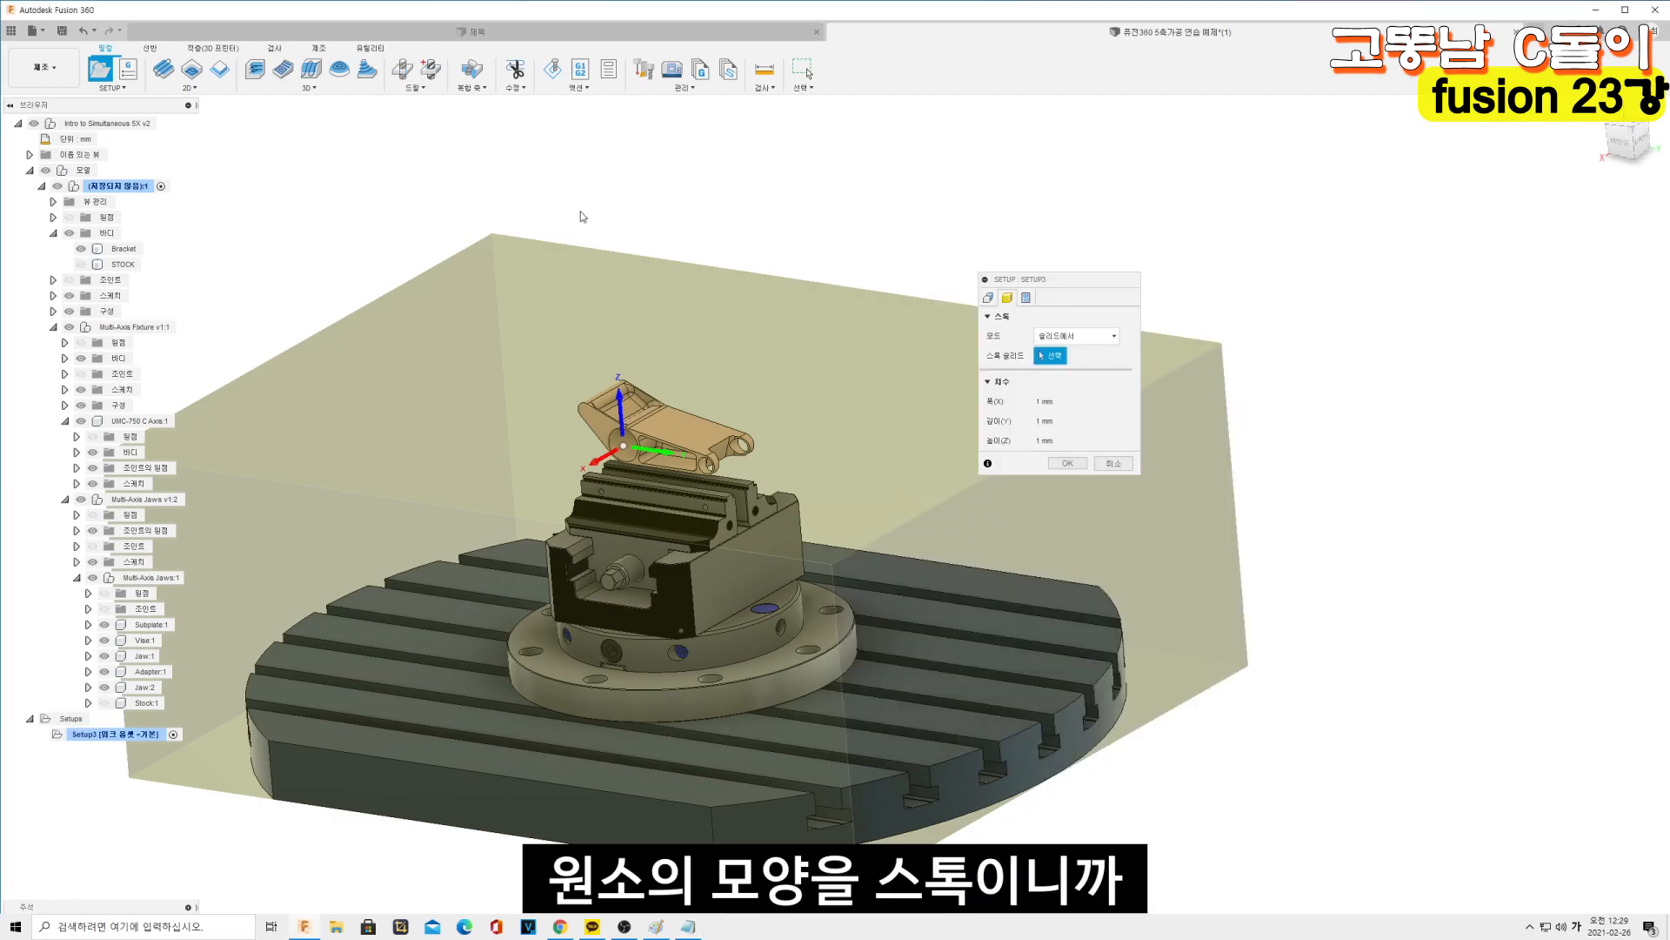
left_click(123, 263)
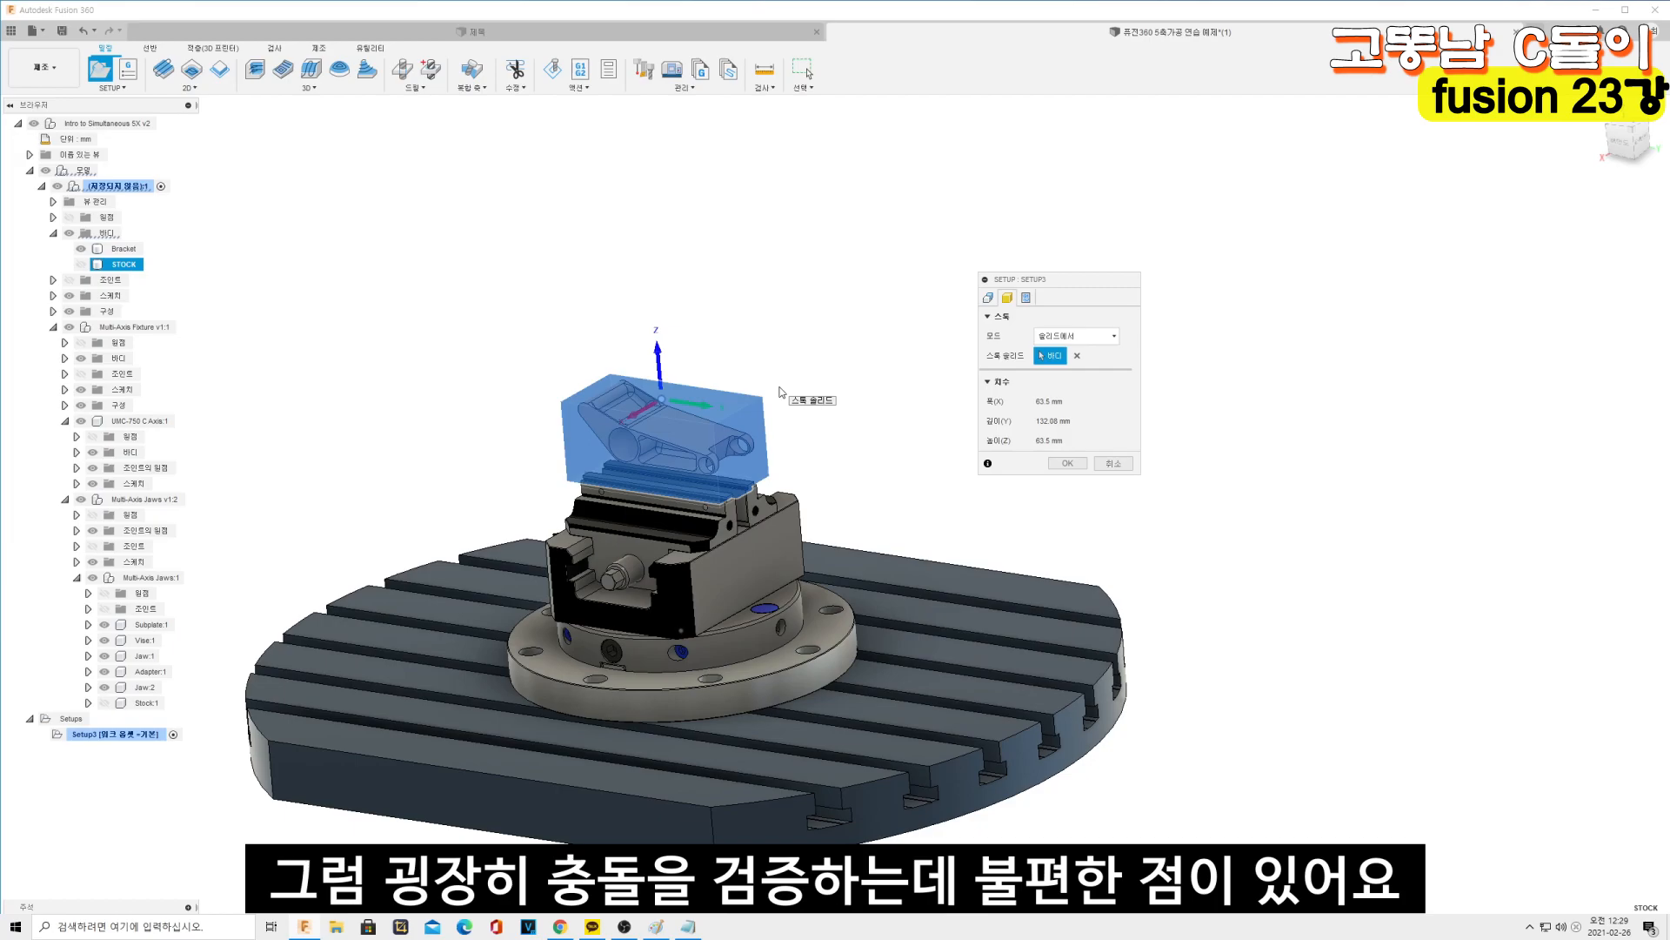
In Notepad, add blank lines above the third note and break it after "알아서 계산", moving the rest three lines down
left_click(678, 929)
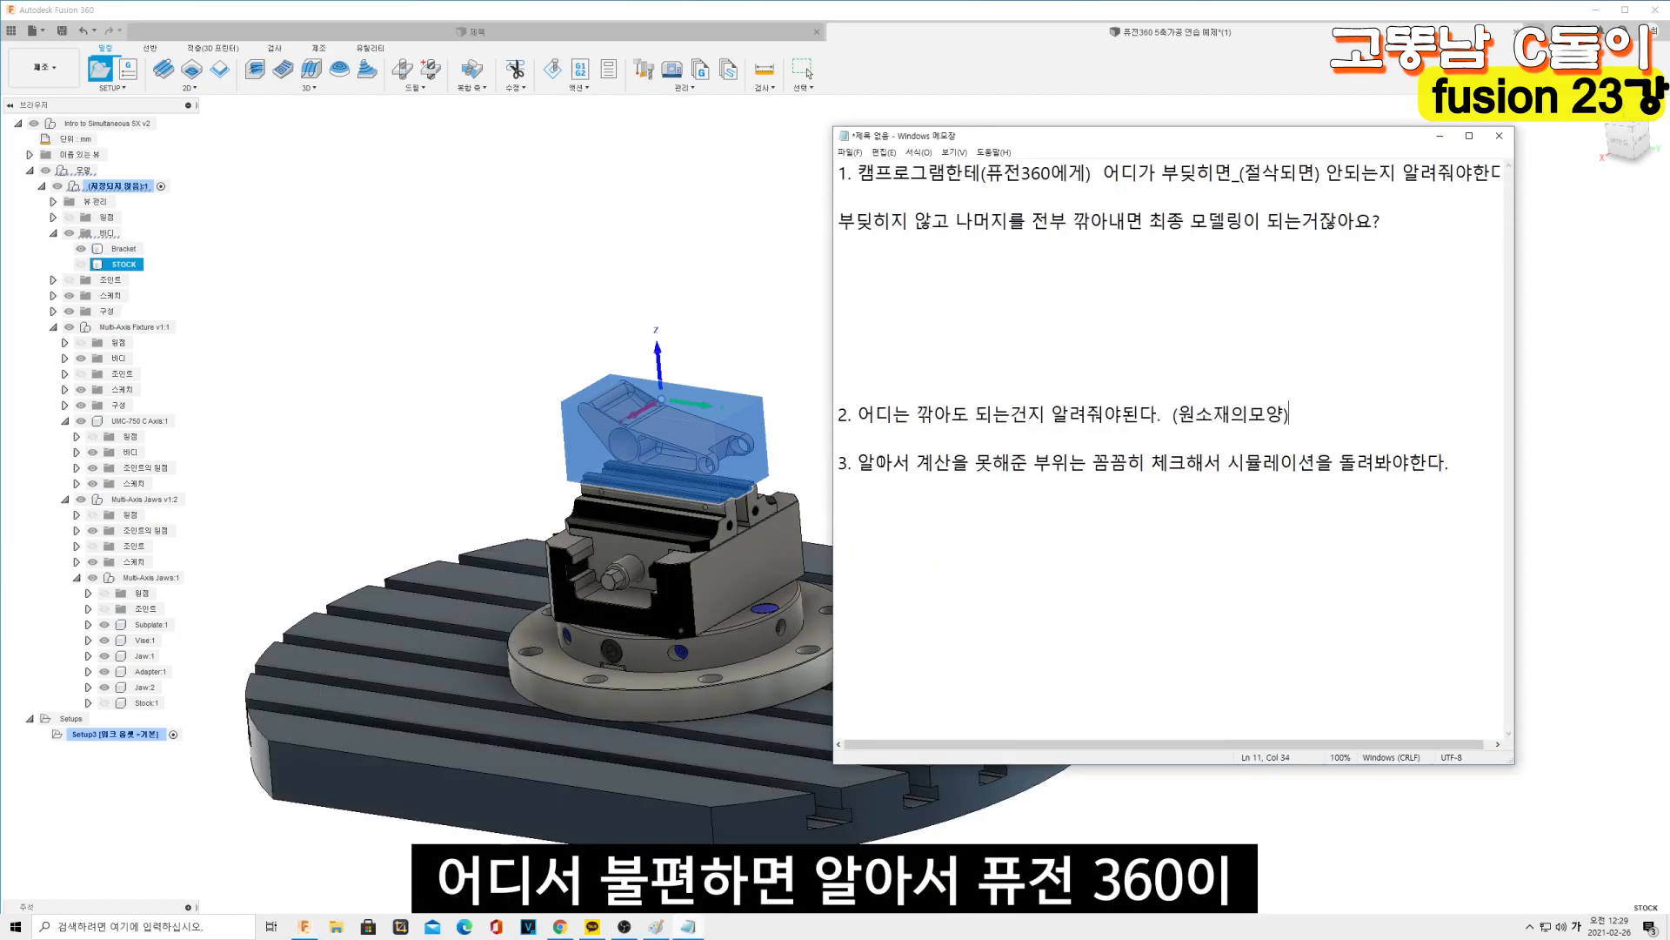
left_click_drag(853, 462, 935, 462)
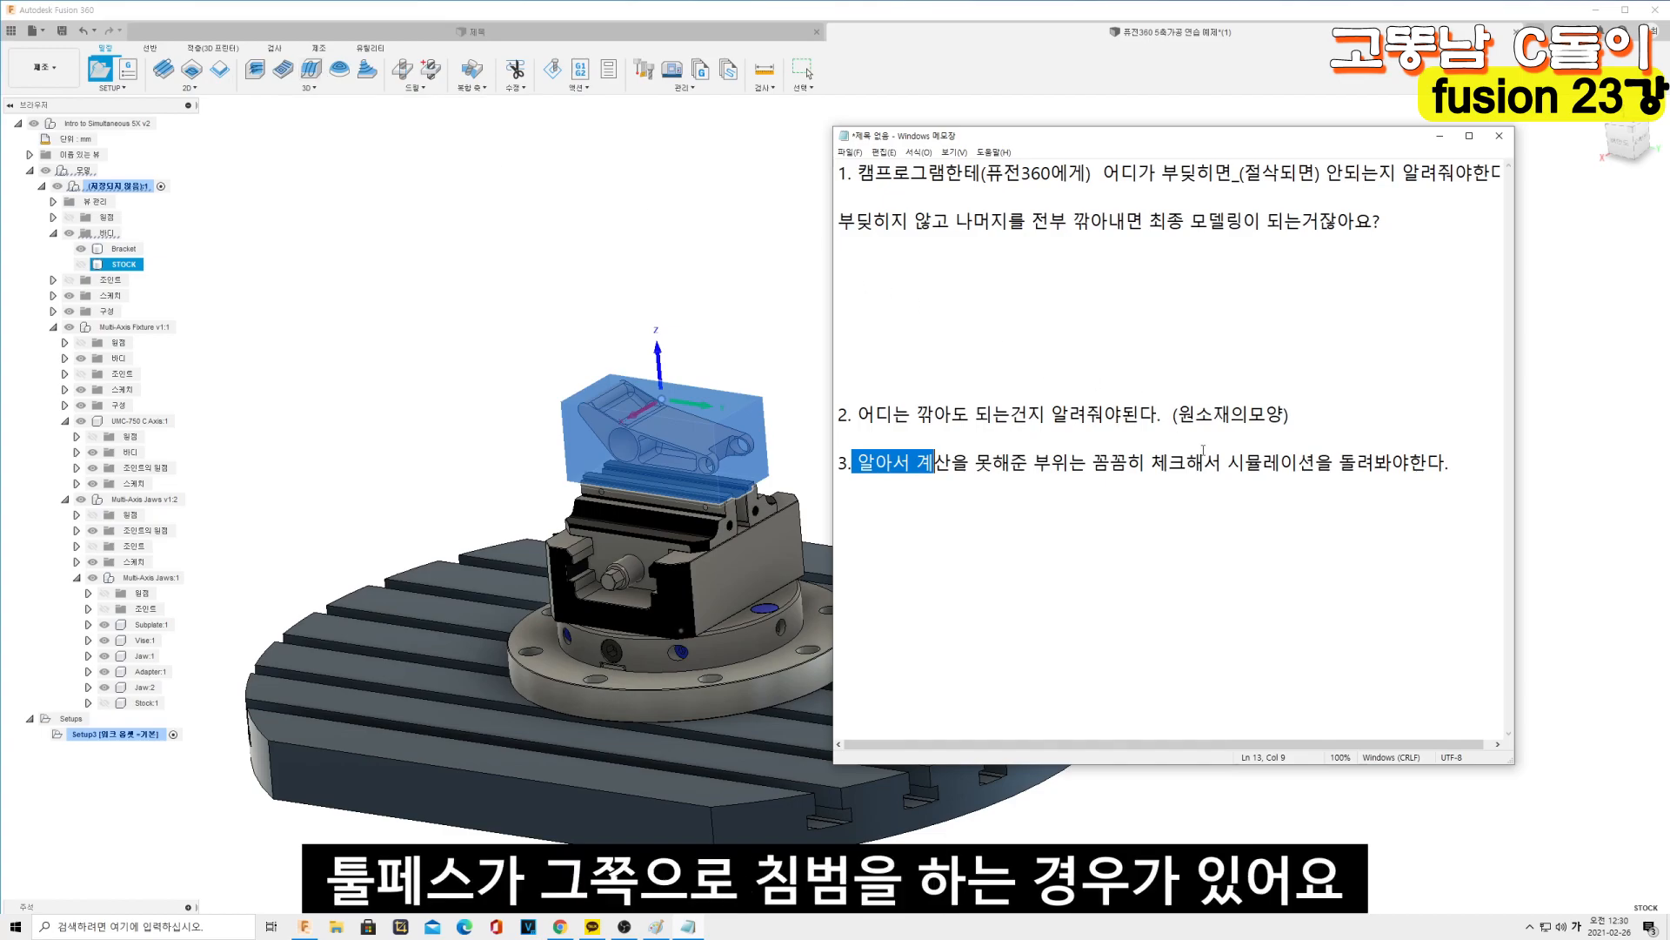
left_click(1451, 461)
left_click(1445, 451)
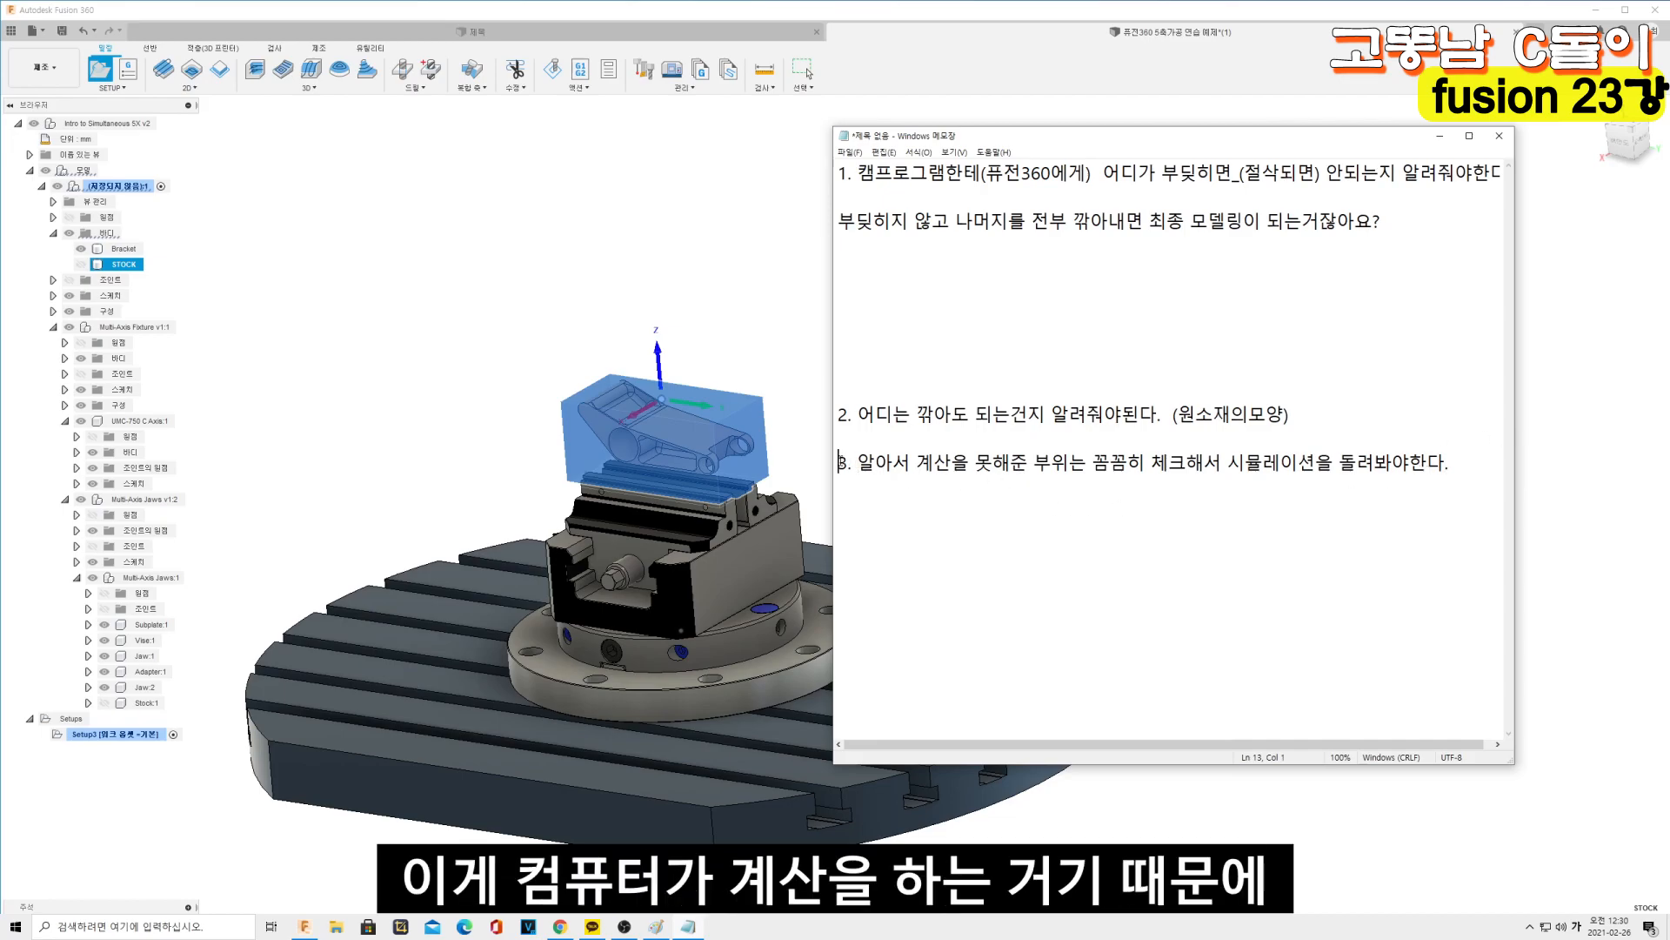
key("Return")
key("Return")
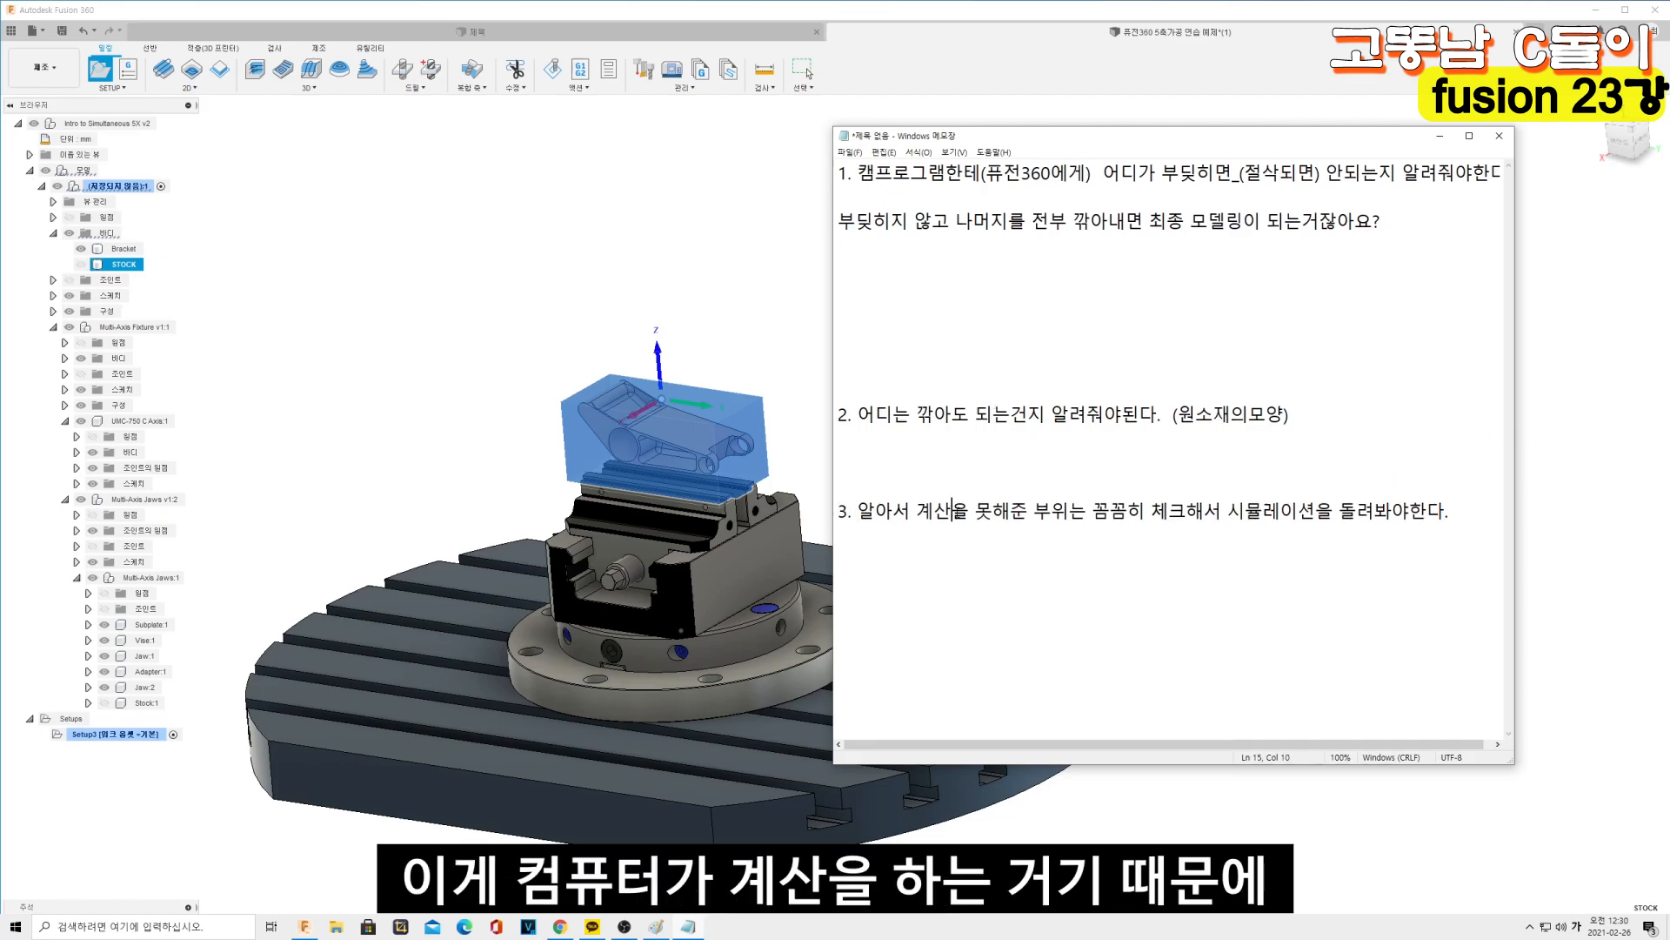
key("Return")
key("Return")
key("Return")
left_click_drag(1022, 508, 1016, 499)
left_click(1015, 508)
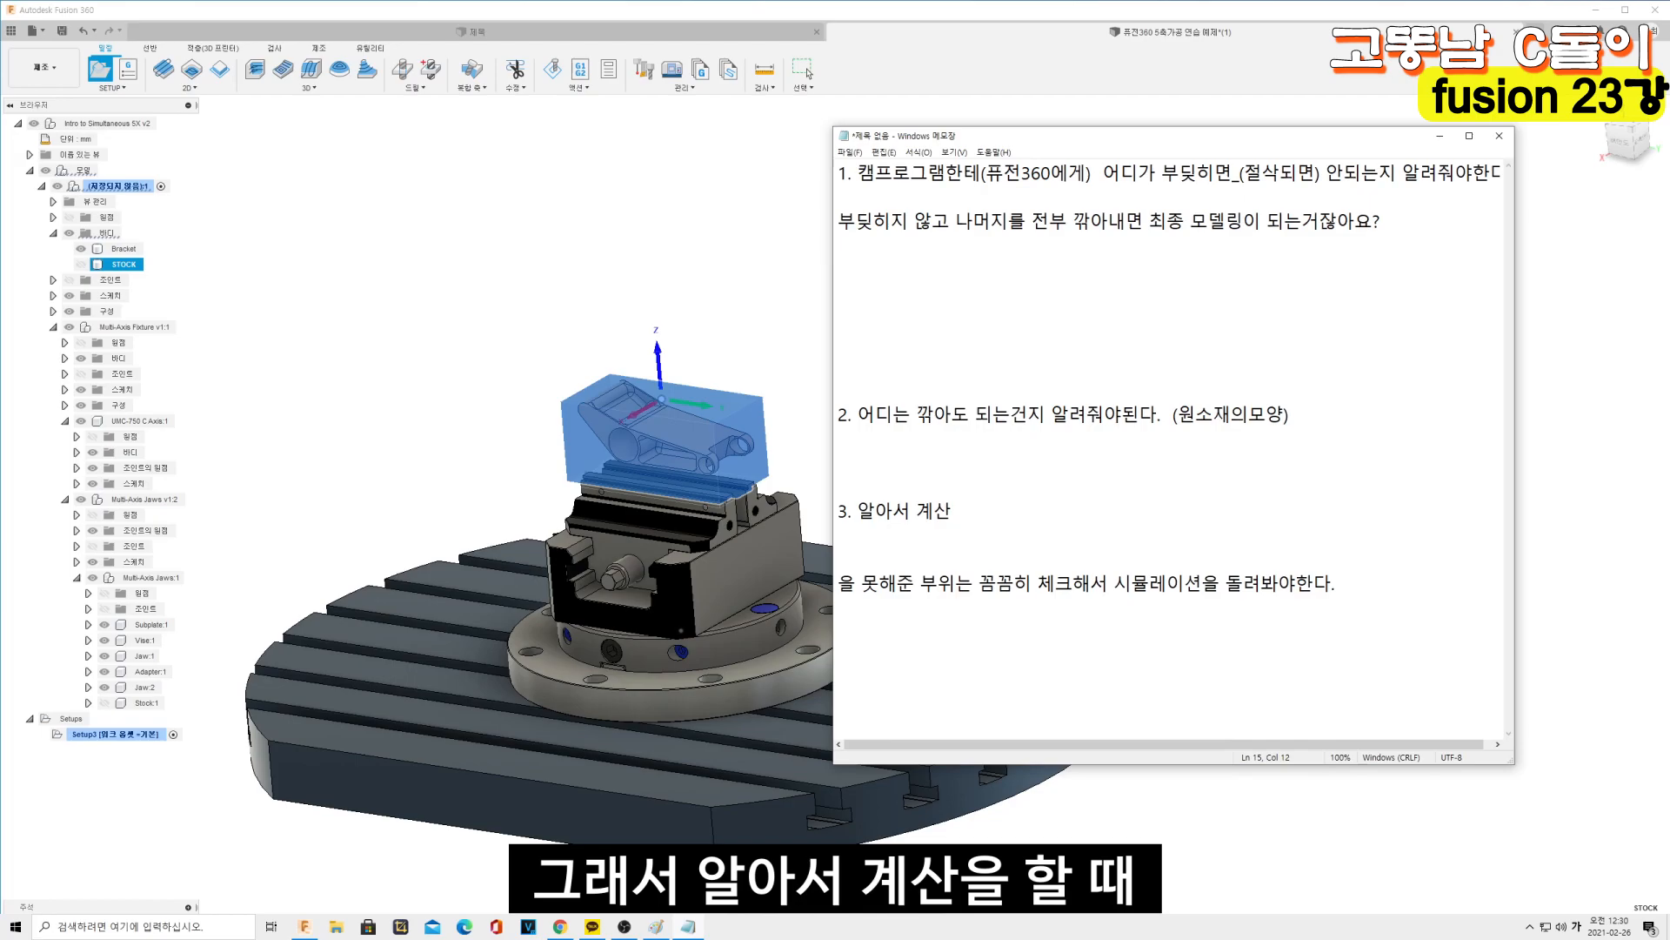
Add "---> 컴퓨터도 실수를 합니다.(불안정한 서페이스 모델링일 경우)" after "3. 알아서 계산"
type("---> 컴퓨터도 실수를 합니다.")
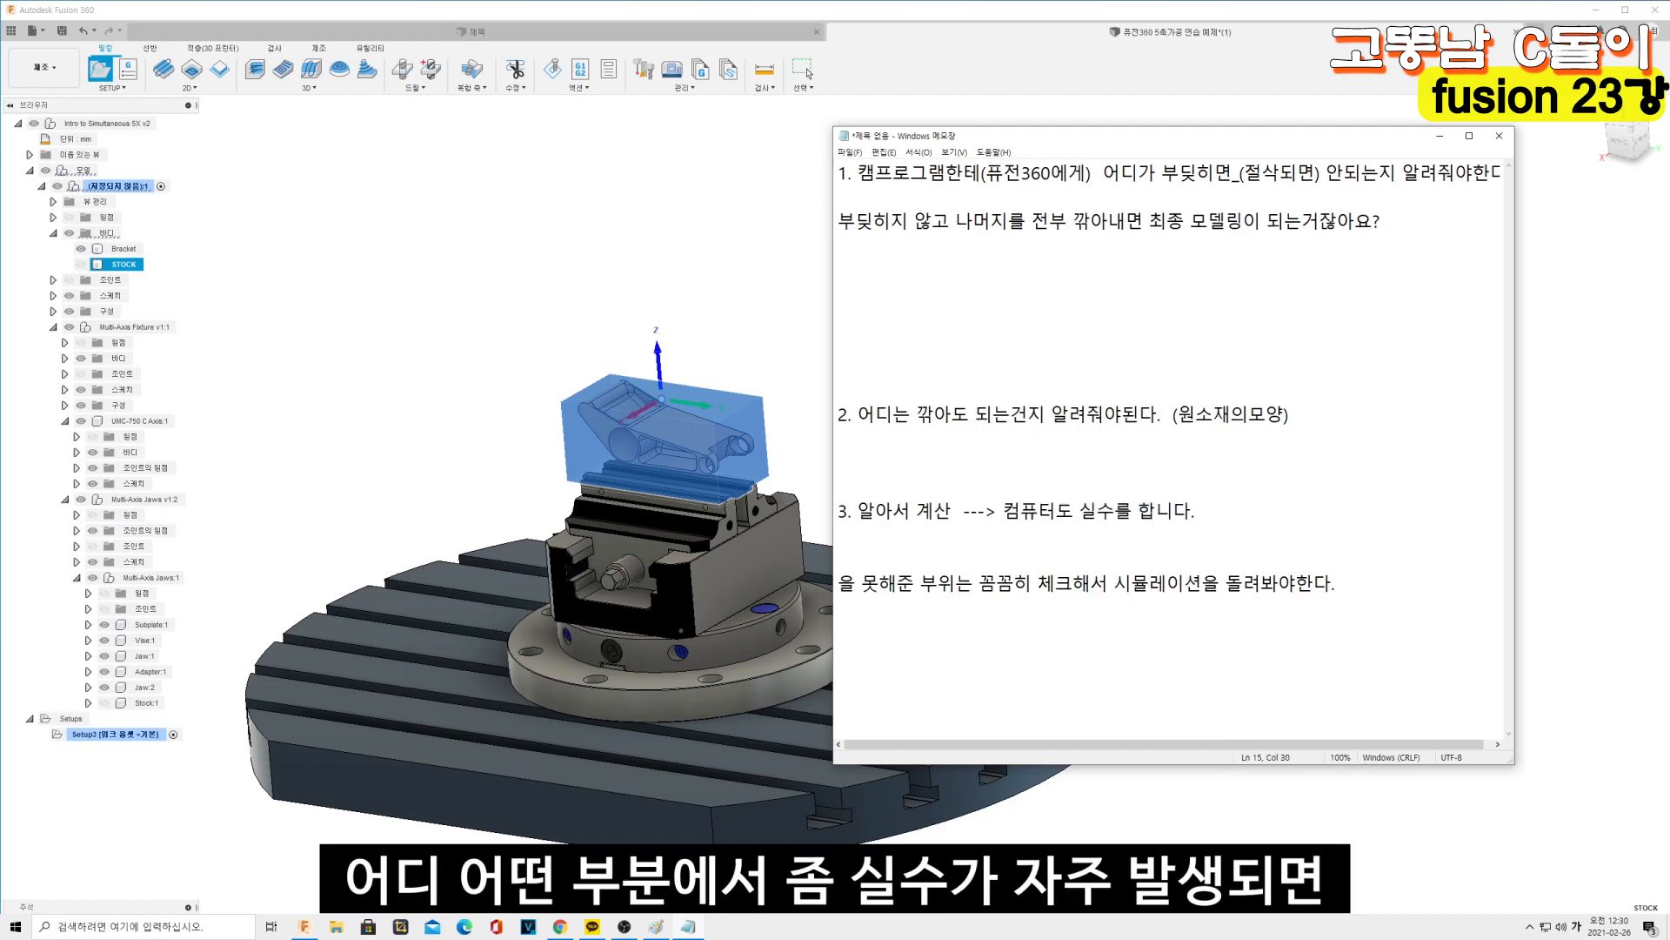
type("(불안정")
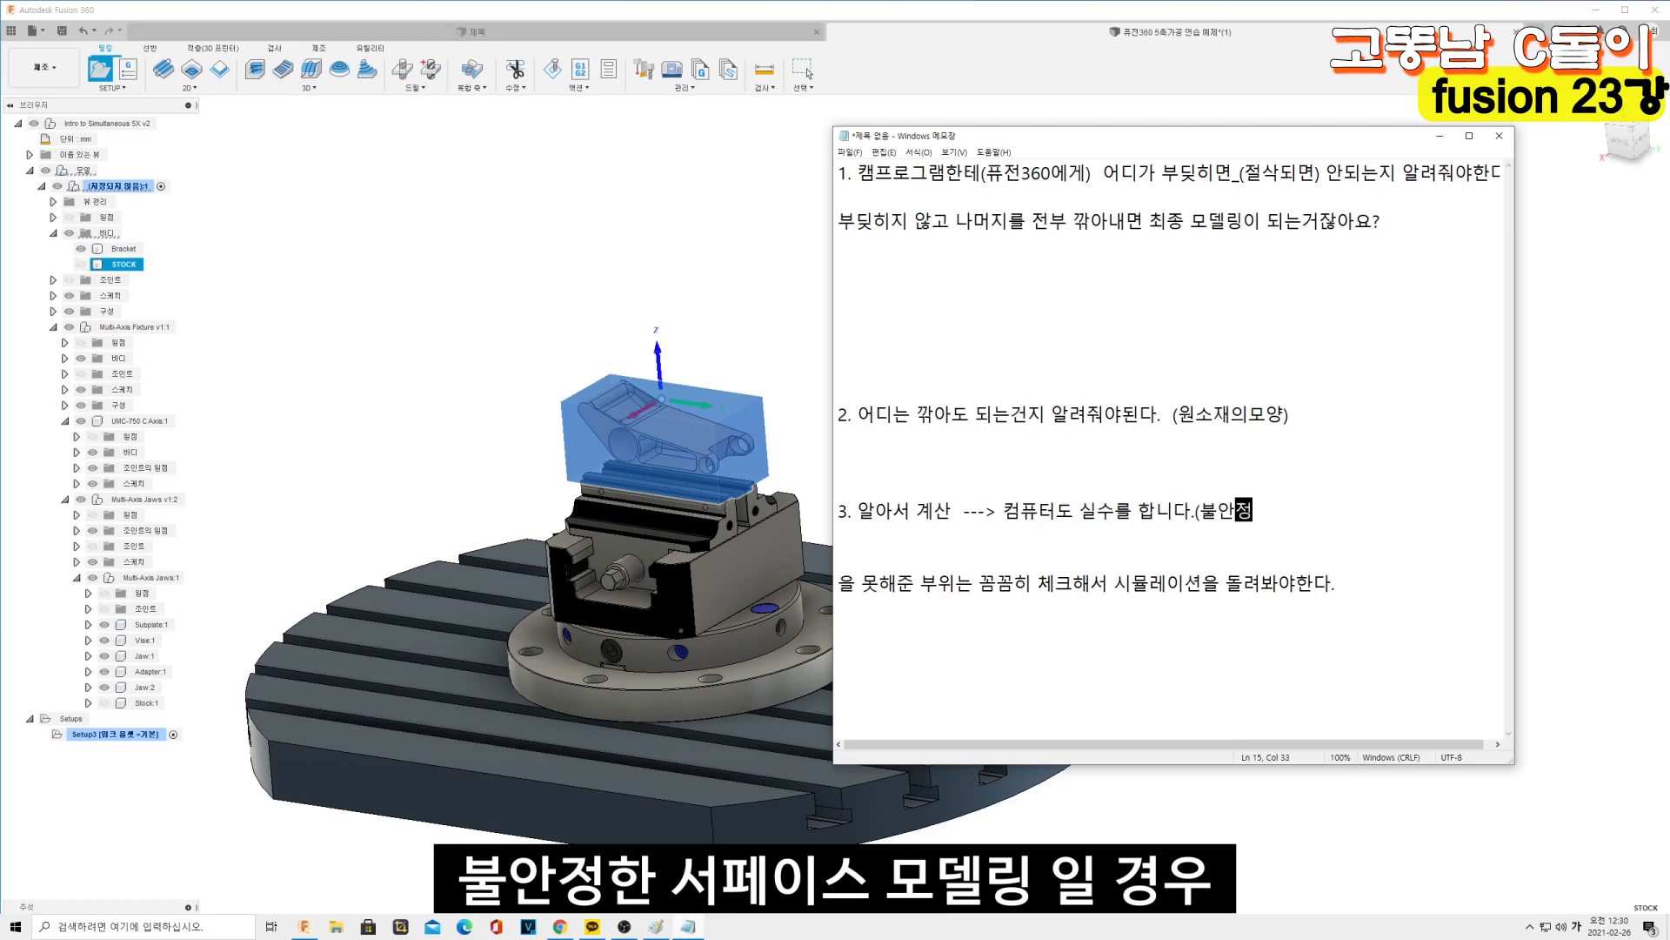
type("한 서페이스 모델링일 경우")
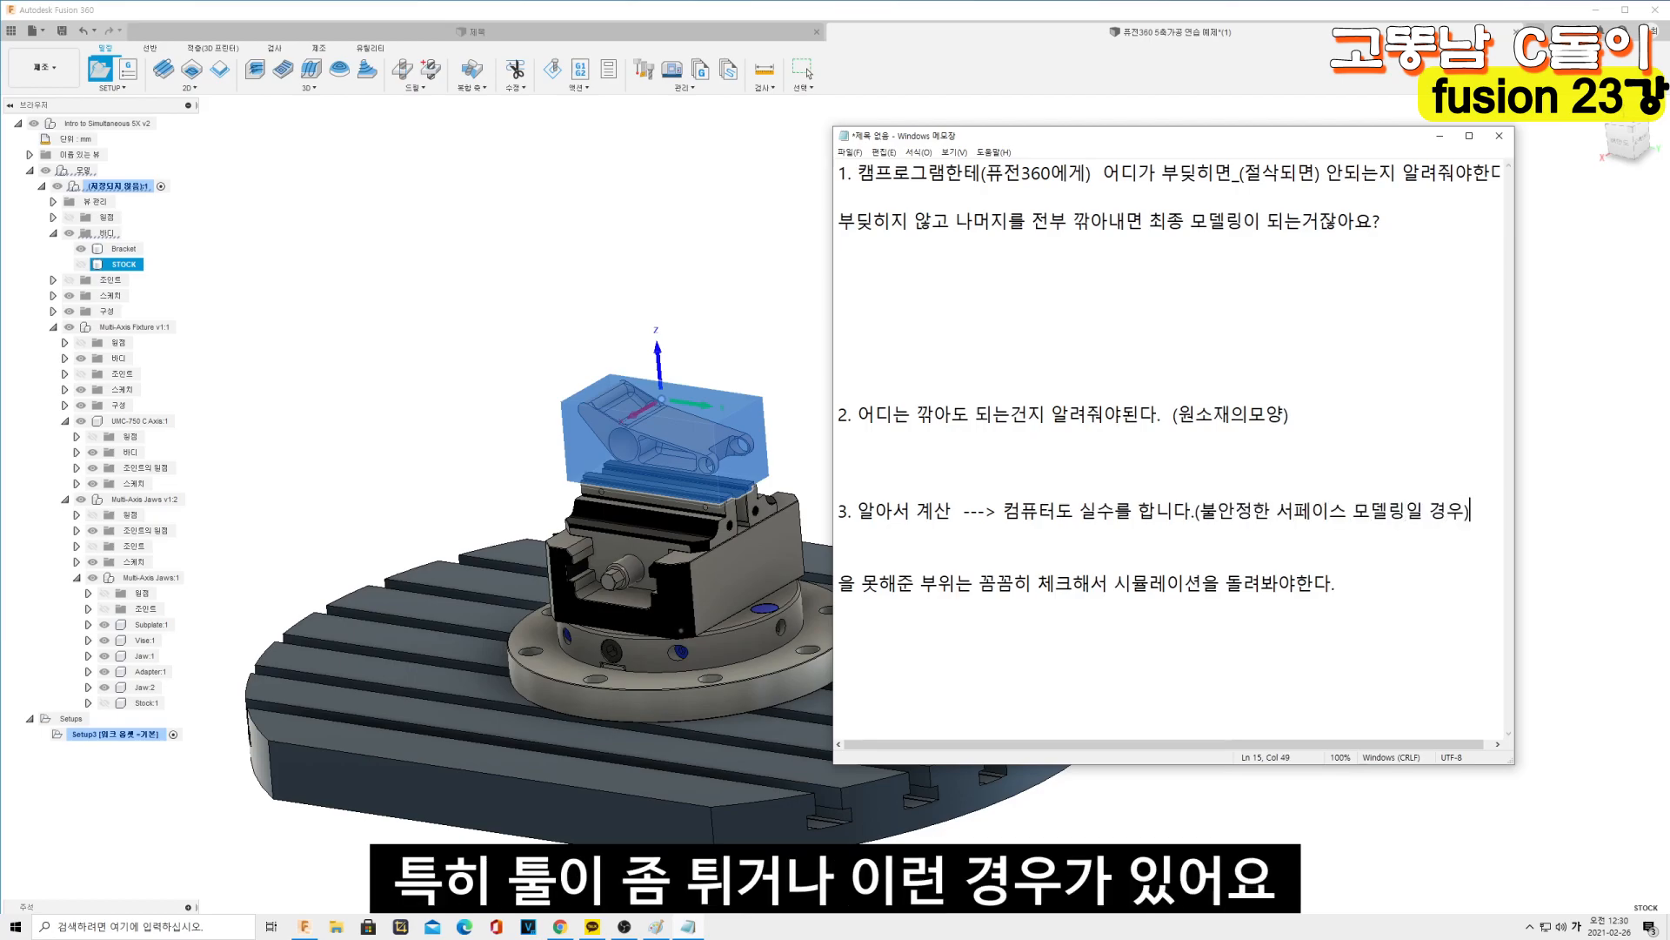
type(")")
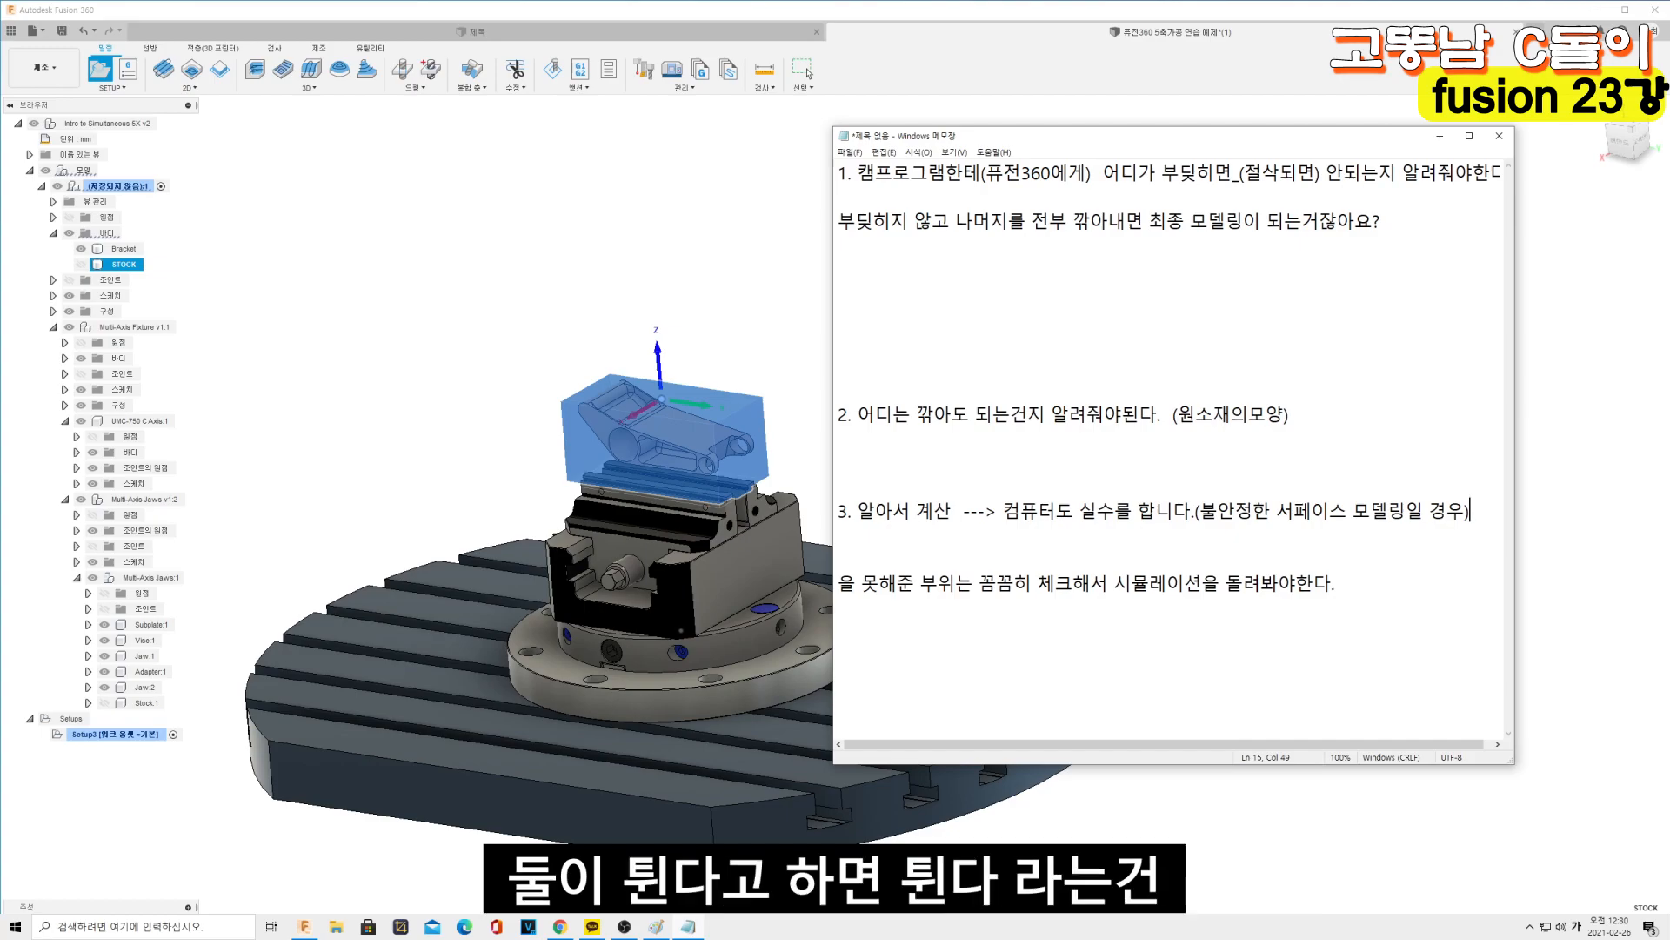
Below the third note's first line, add the line "툴이 튄다라는건 _> 과절삭영향이 있다"
key("Return")
key("Return")
type("툴ㅇ이 튄다란")
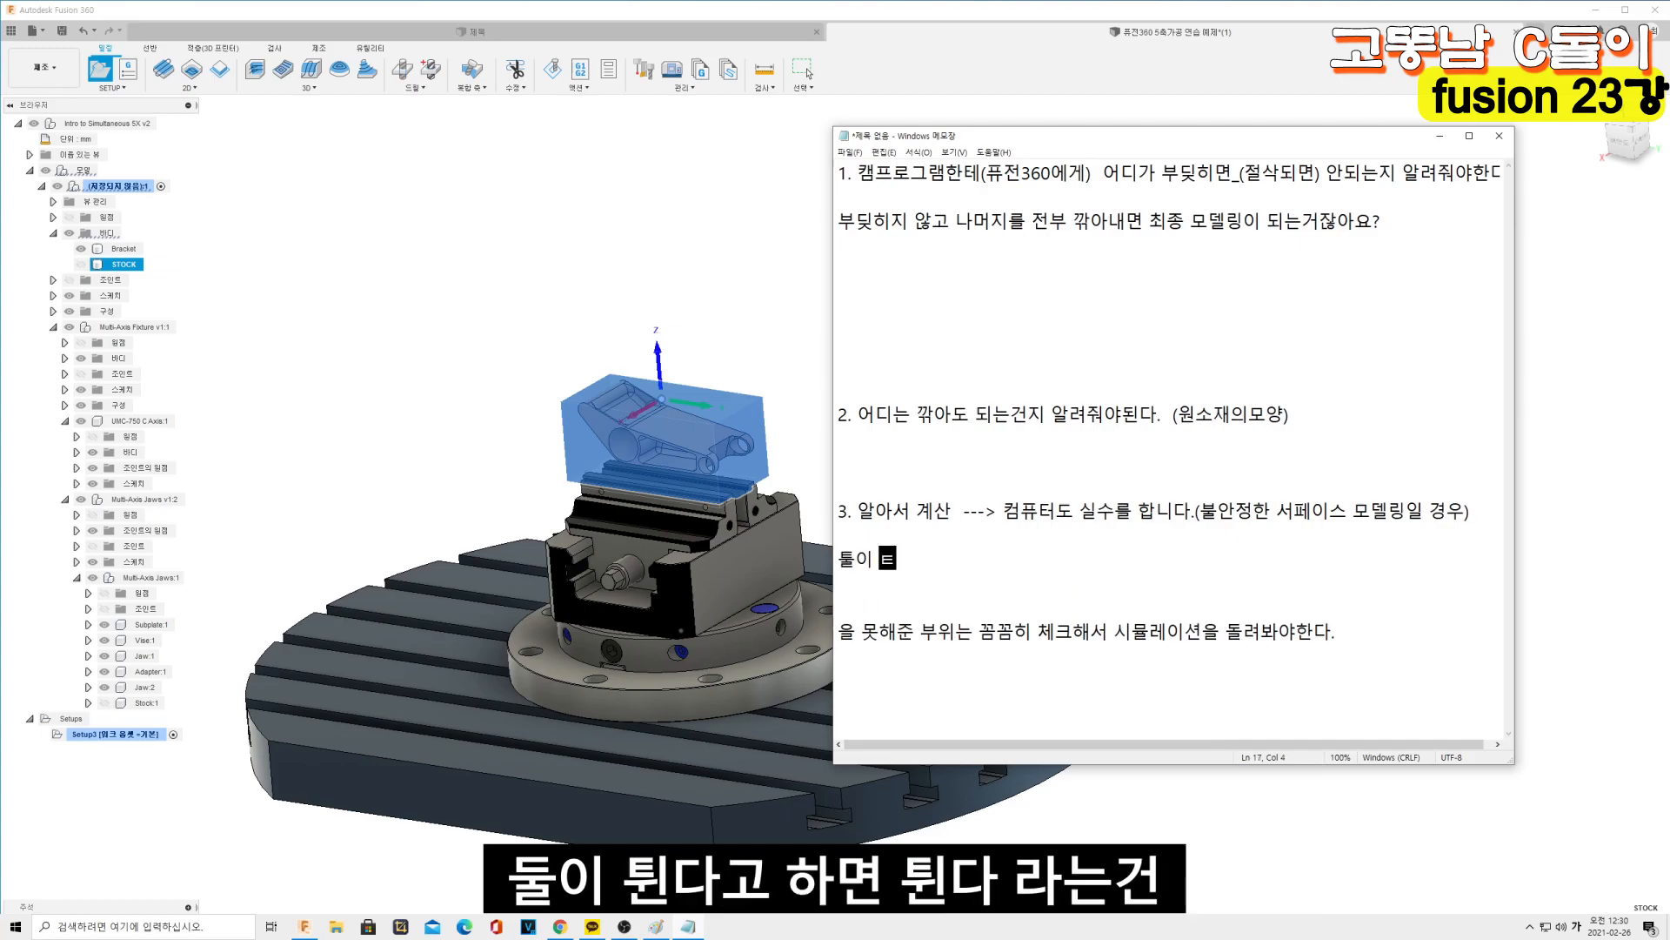
type("는건 _> 과저")
type("ㄹ사")
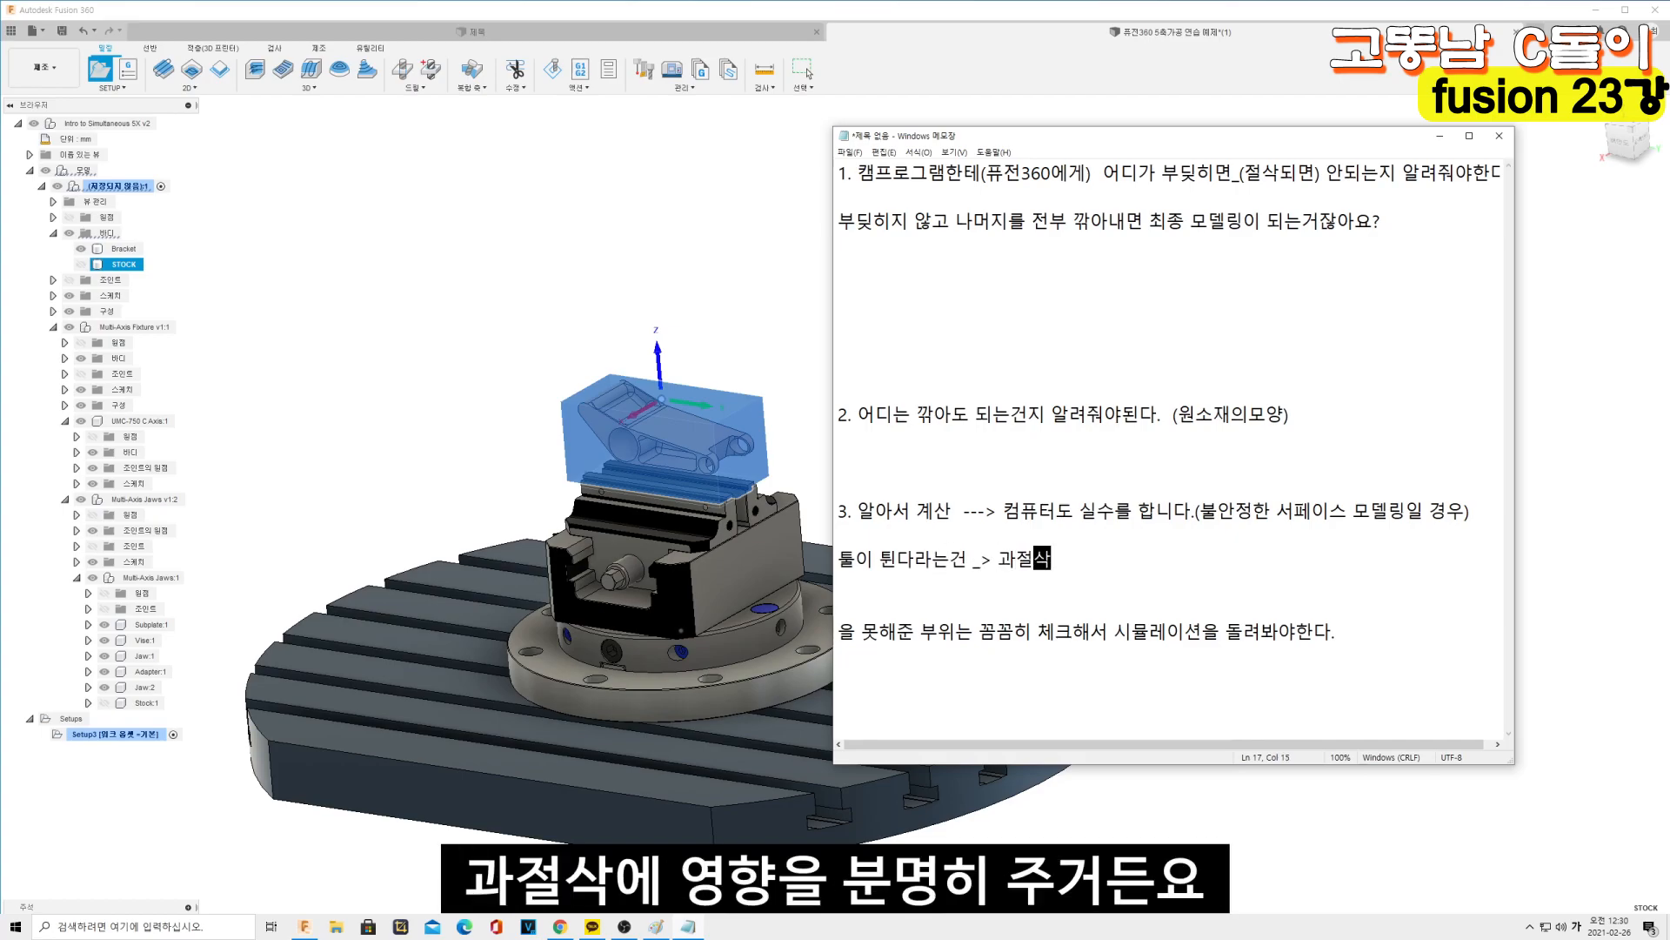
type("영ㅎㅑㅇ이 있다")
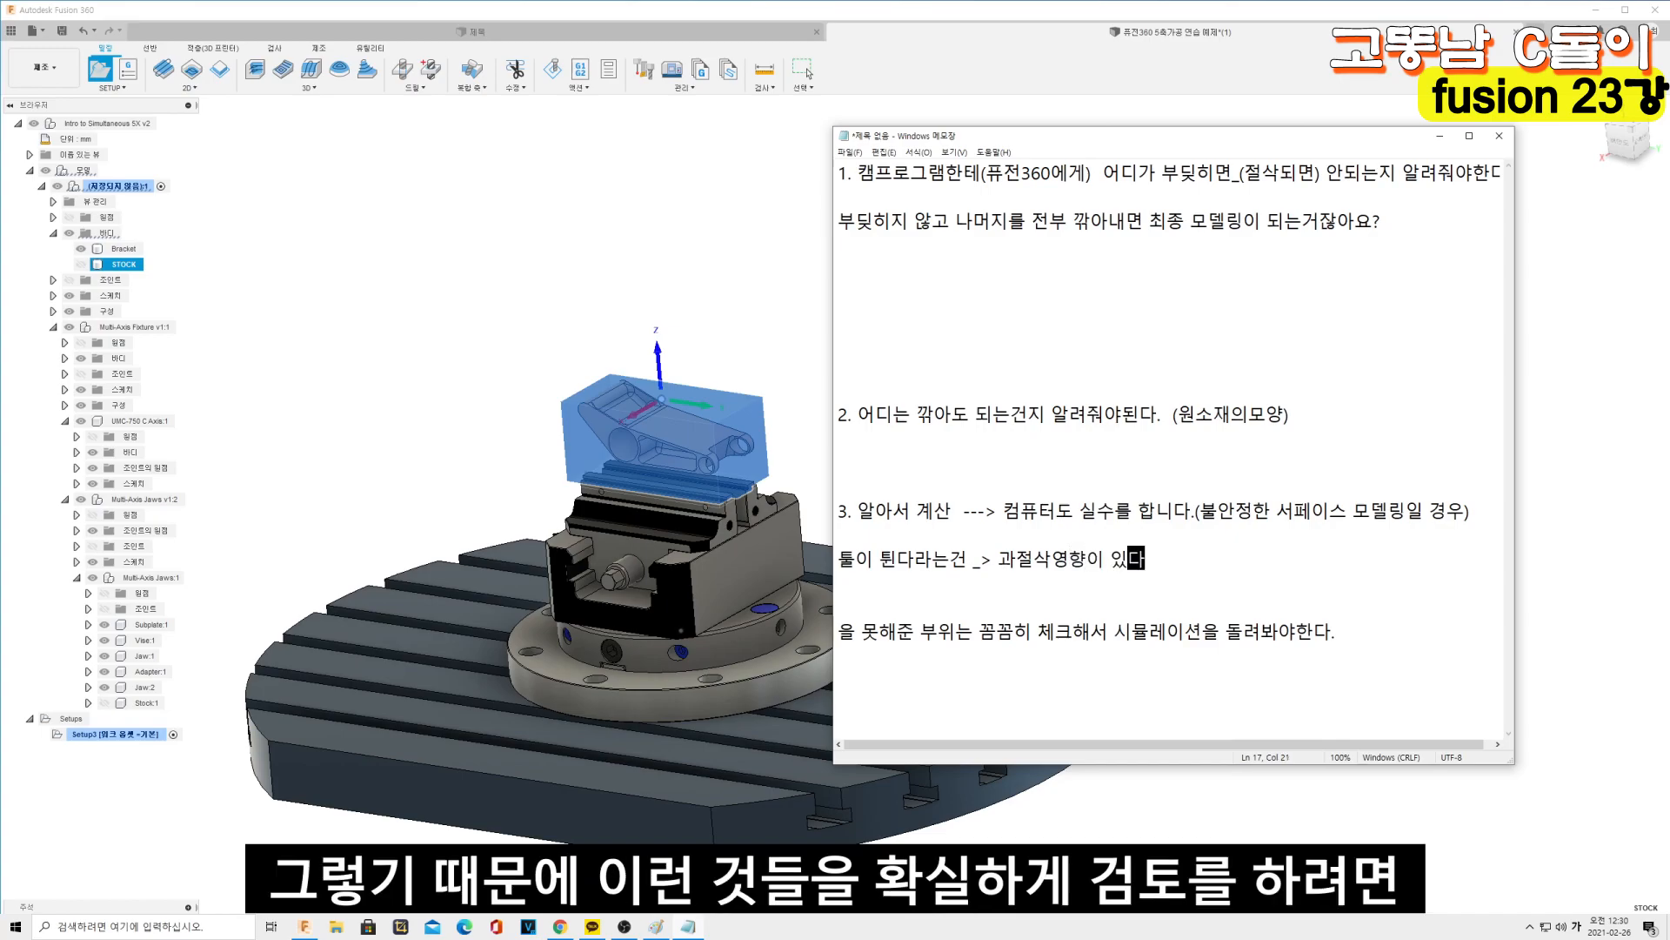
Switch to Fusion 360, inspect the stock block over the vise and table, and clear the stock solid selection
scroll(677, 486, "up", 2)
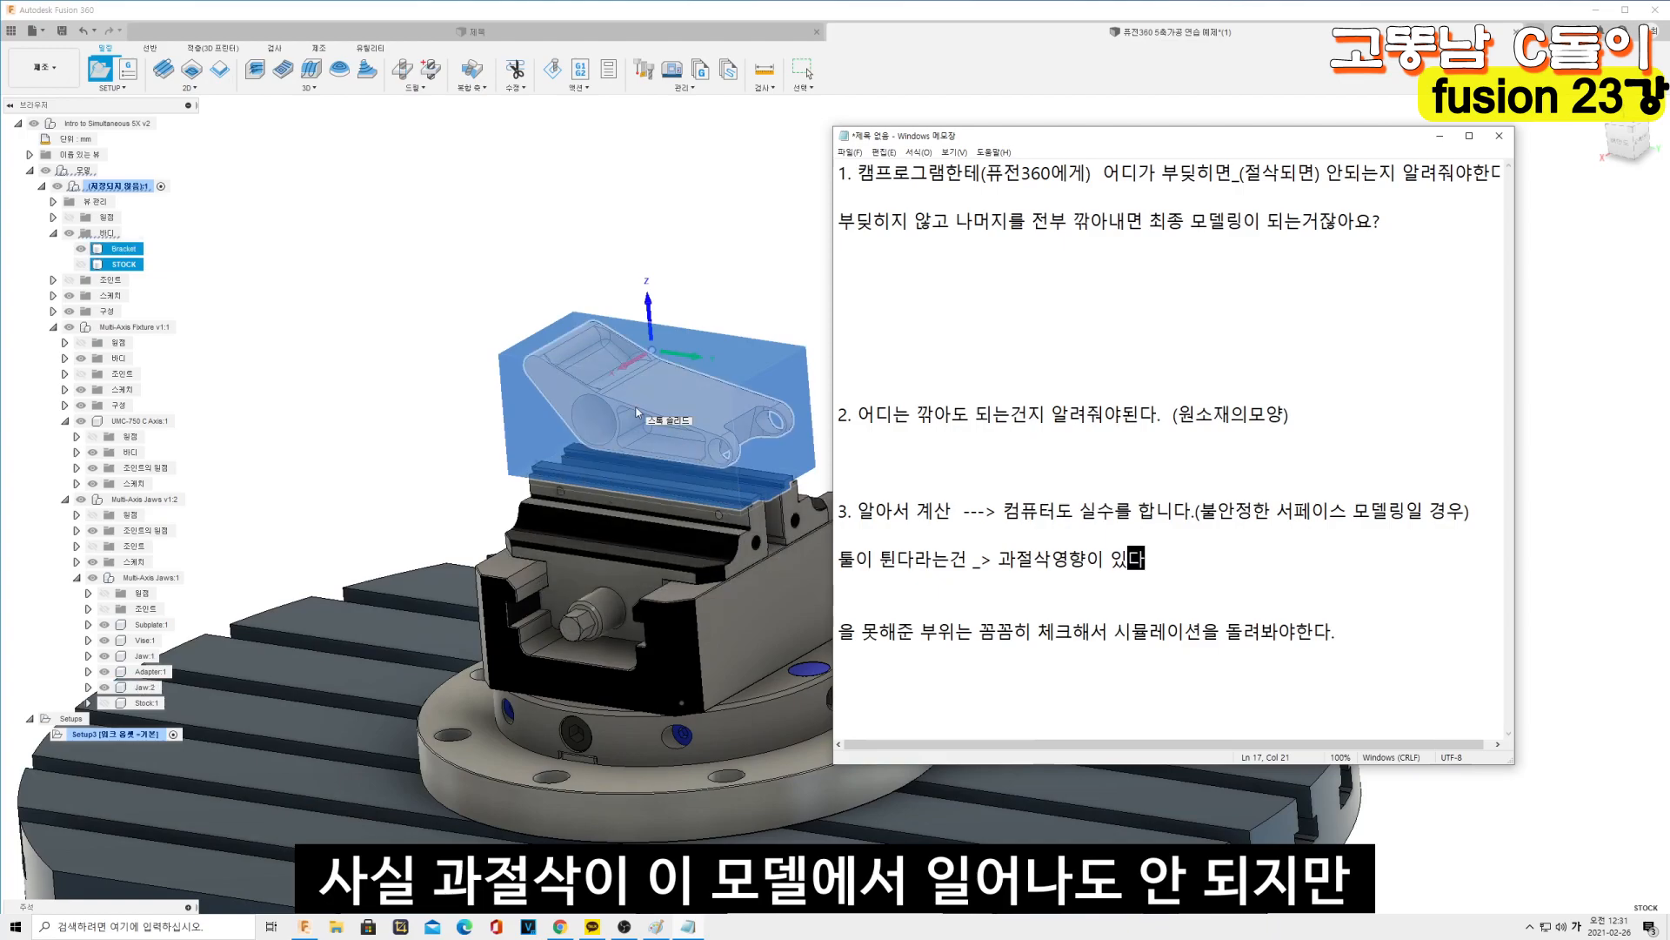
scroll(597, 636, "up", 2)
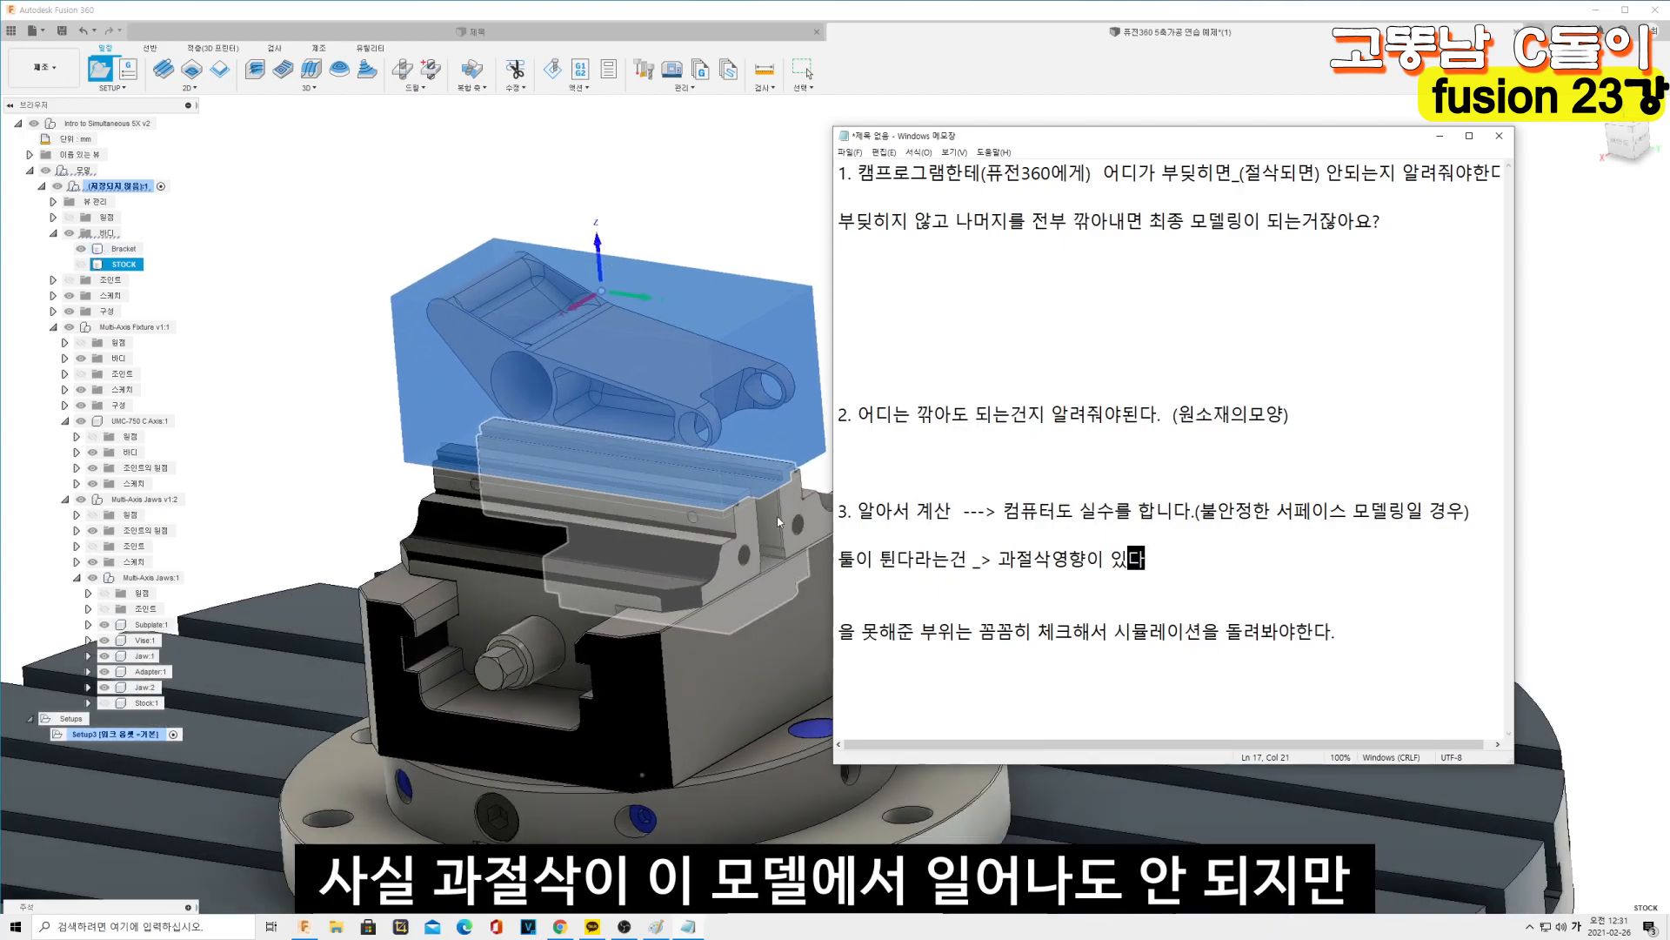
scroll(597, 636, "down", 5)
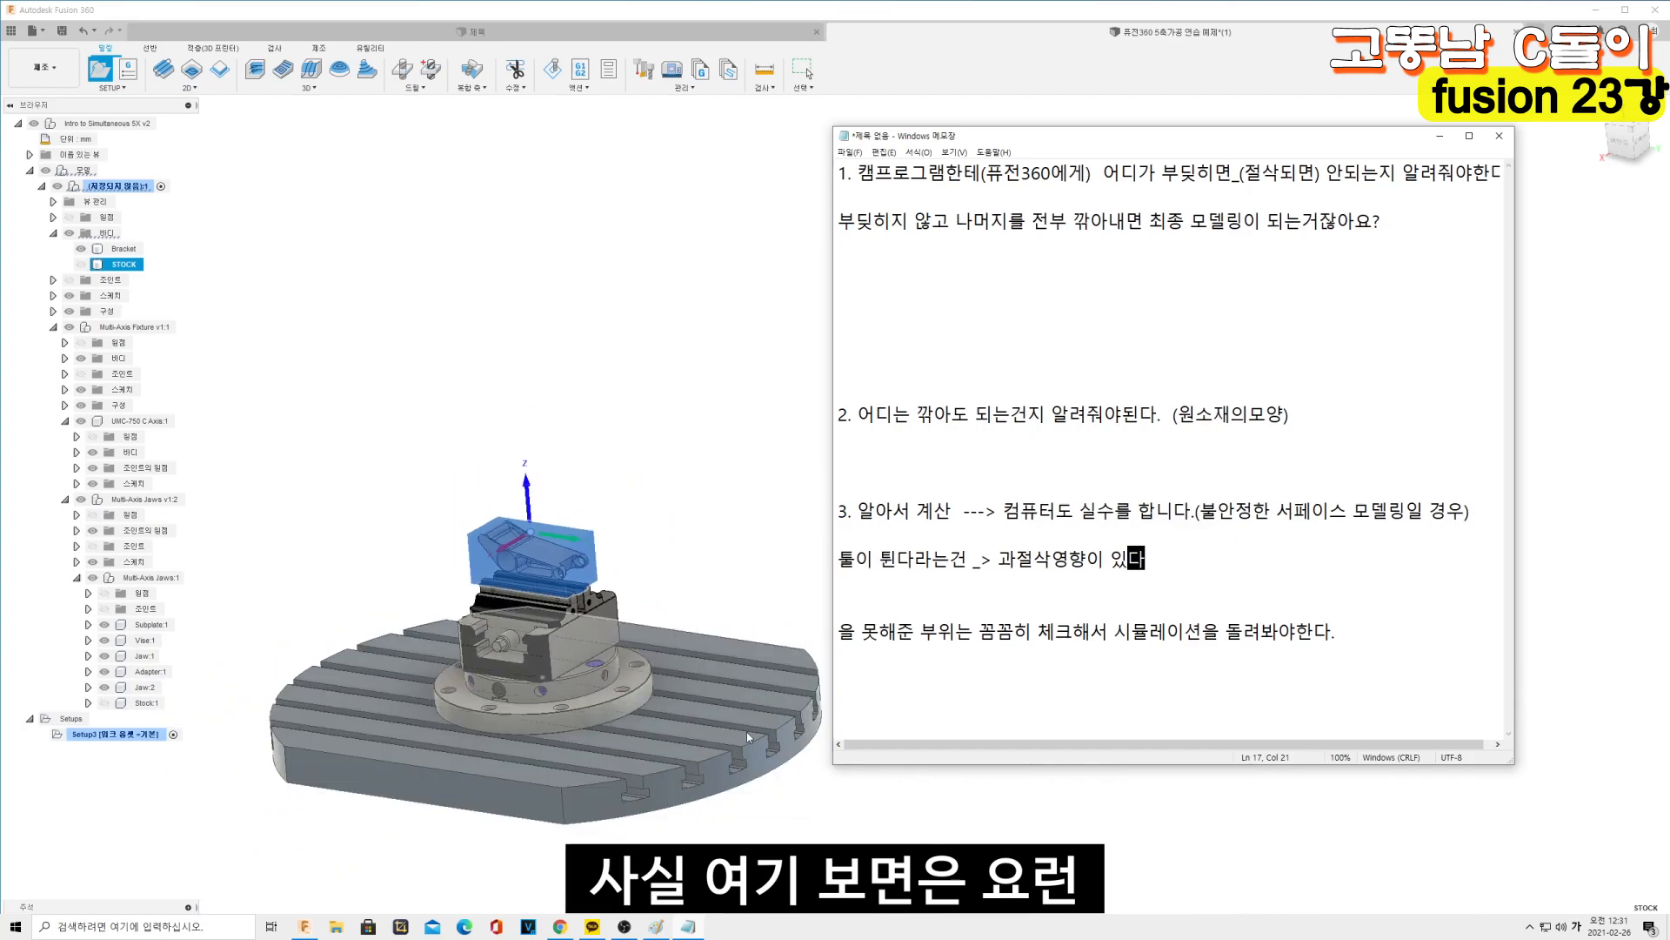
left_click(688, 926)
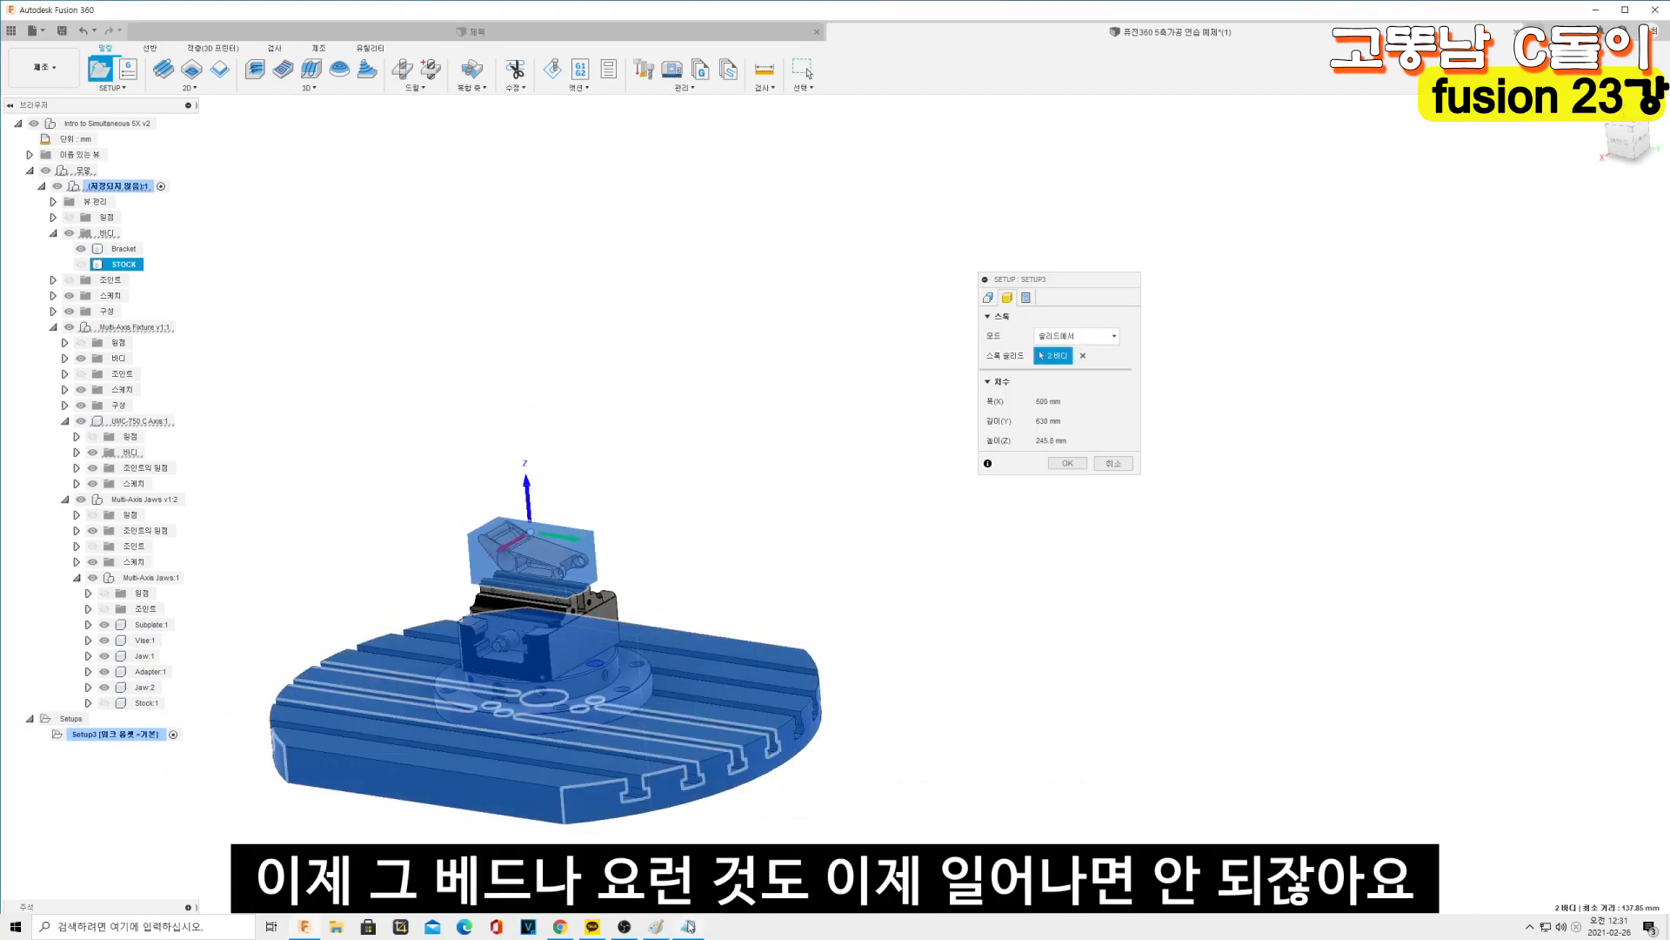
left_click(1082, 355)
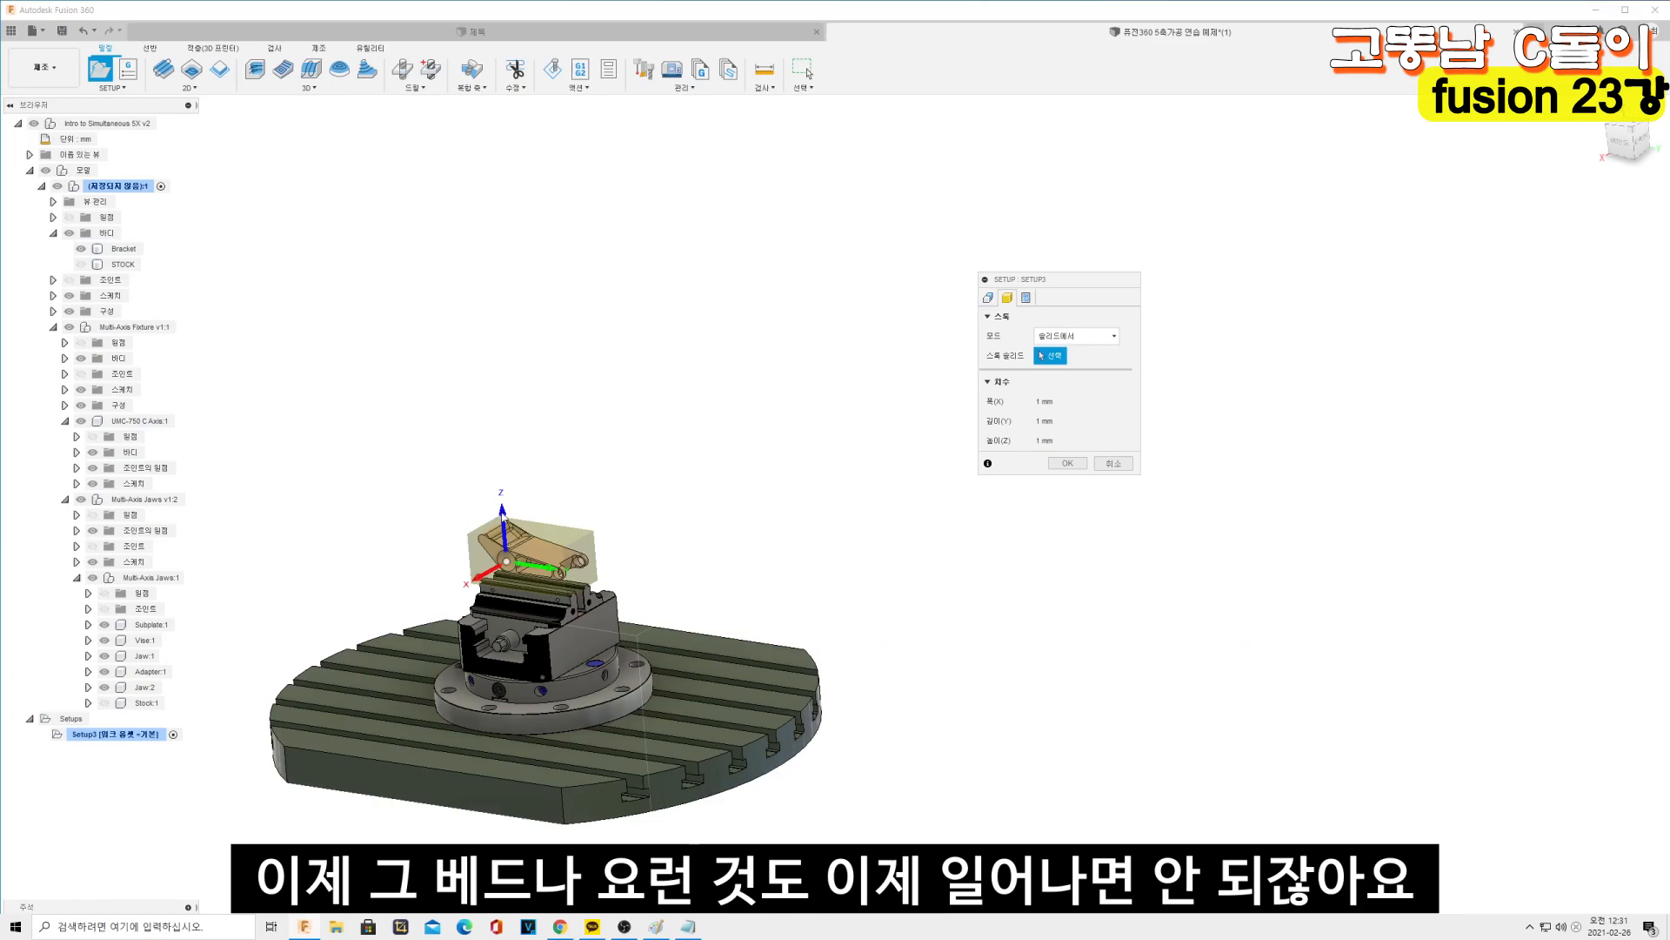
scroll(473, 524, "up", 3)
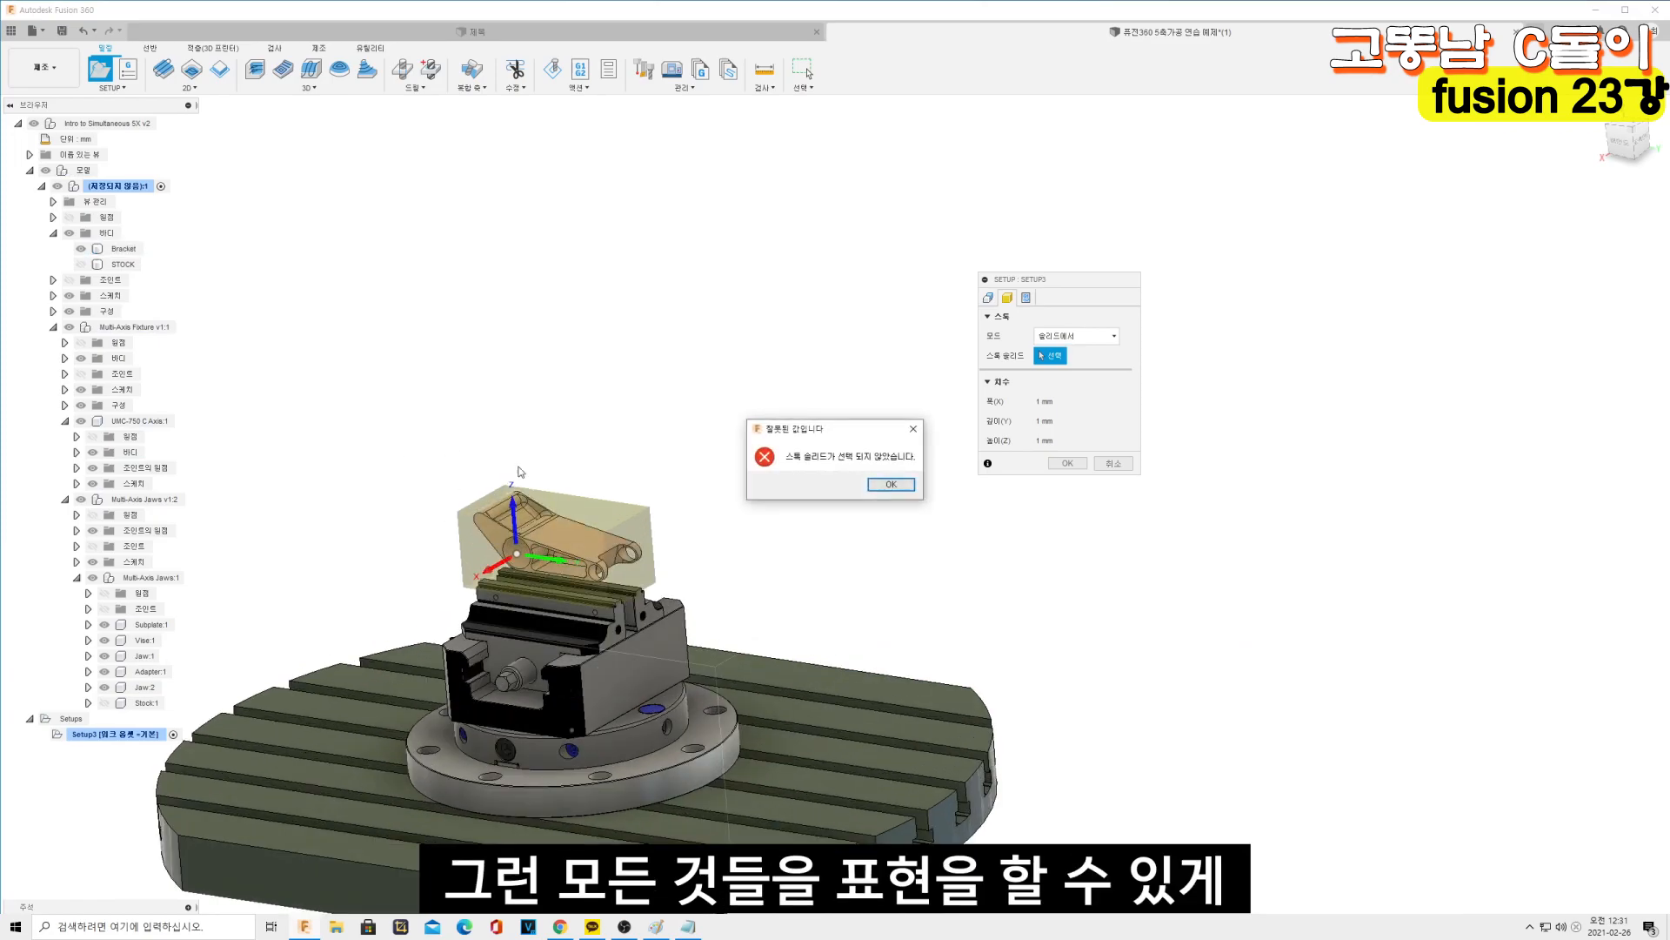
left_click(910, 484)
Try using Jaw:2, Adapter:1, Jaw:1, Vise:1, Subplate:1, UMC-750 C Axis:1 and the STOCK body together as the stock solids
left_click(145, 687)
left_click(148, 671)
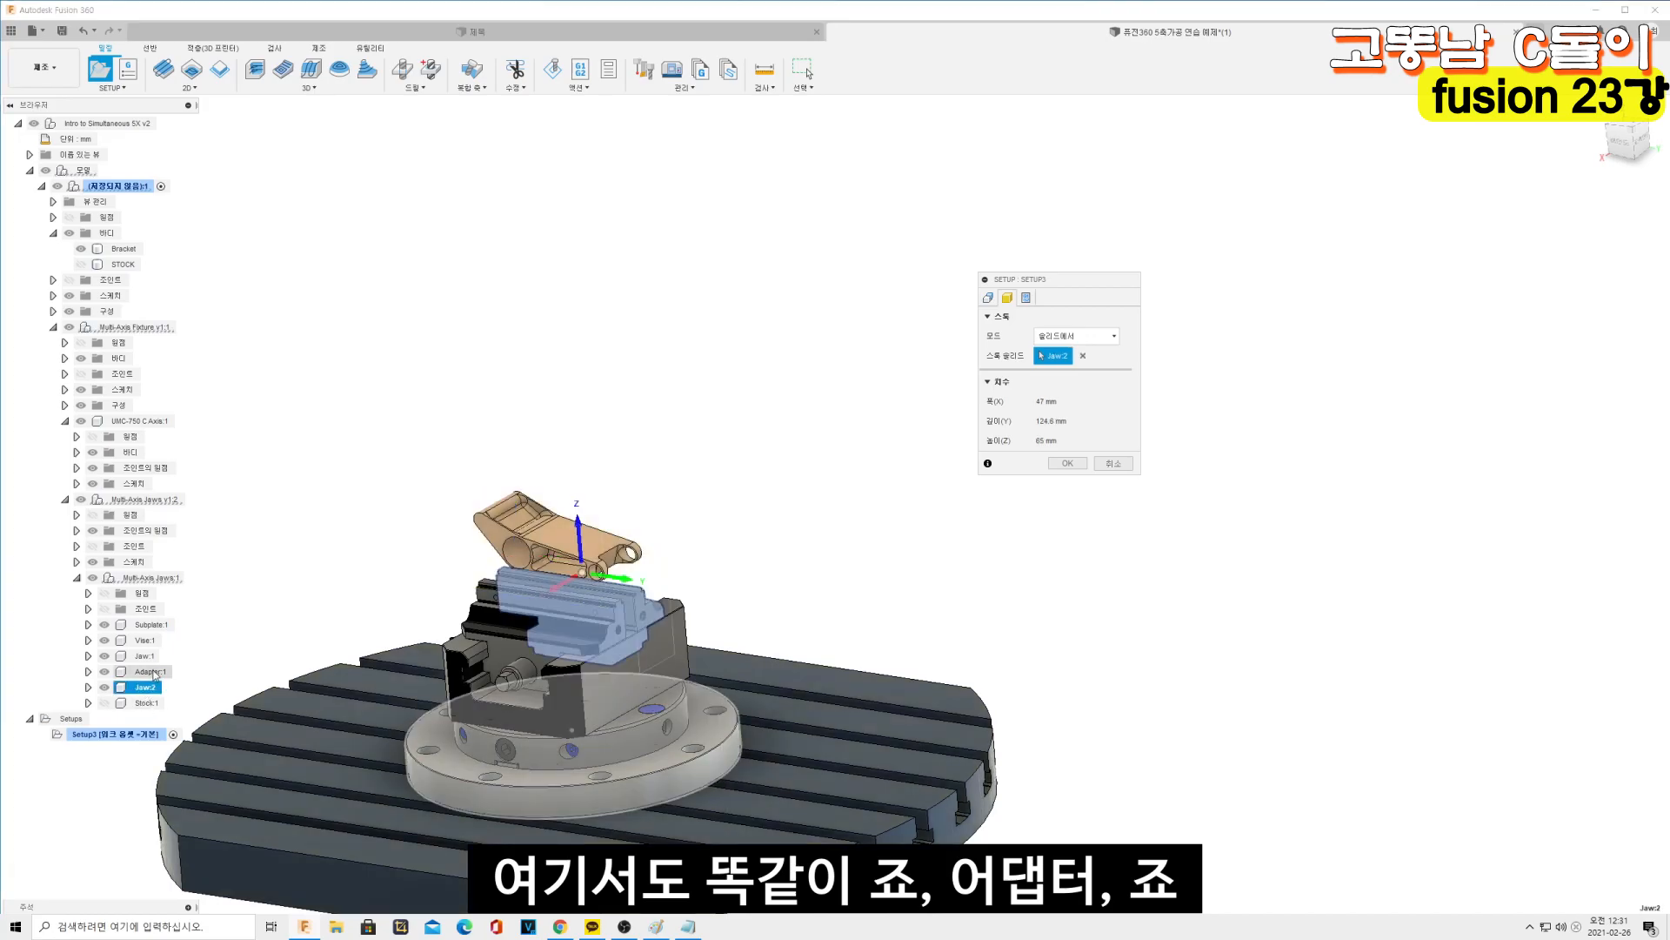
left_click(144, 655)
left_click(146, 639)
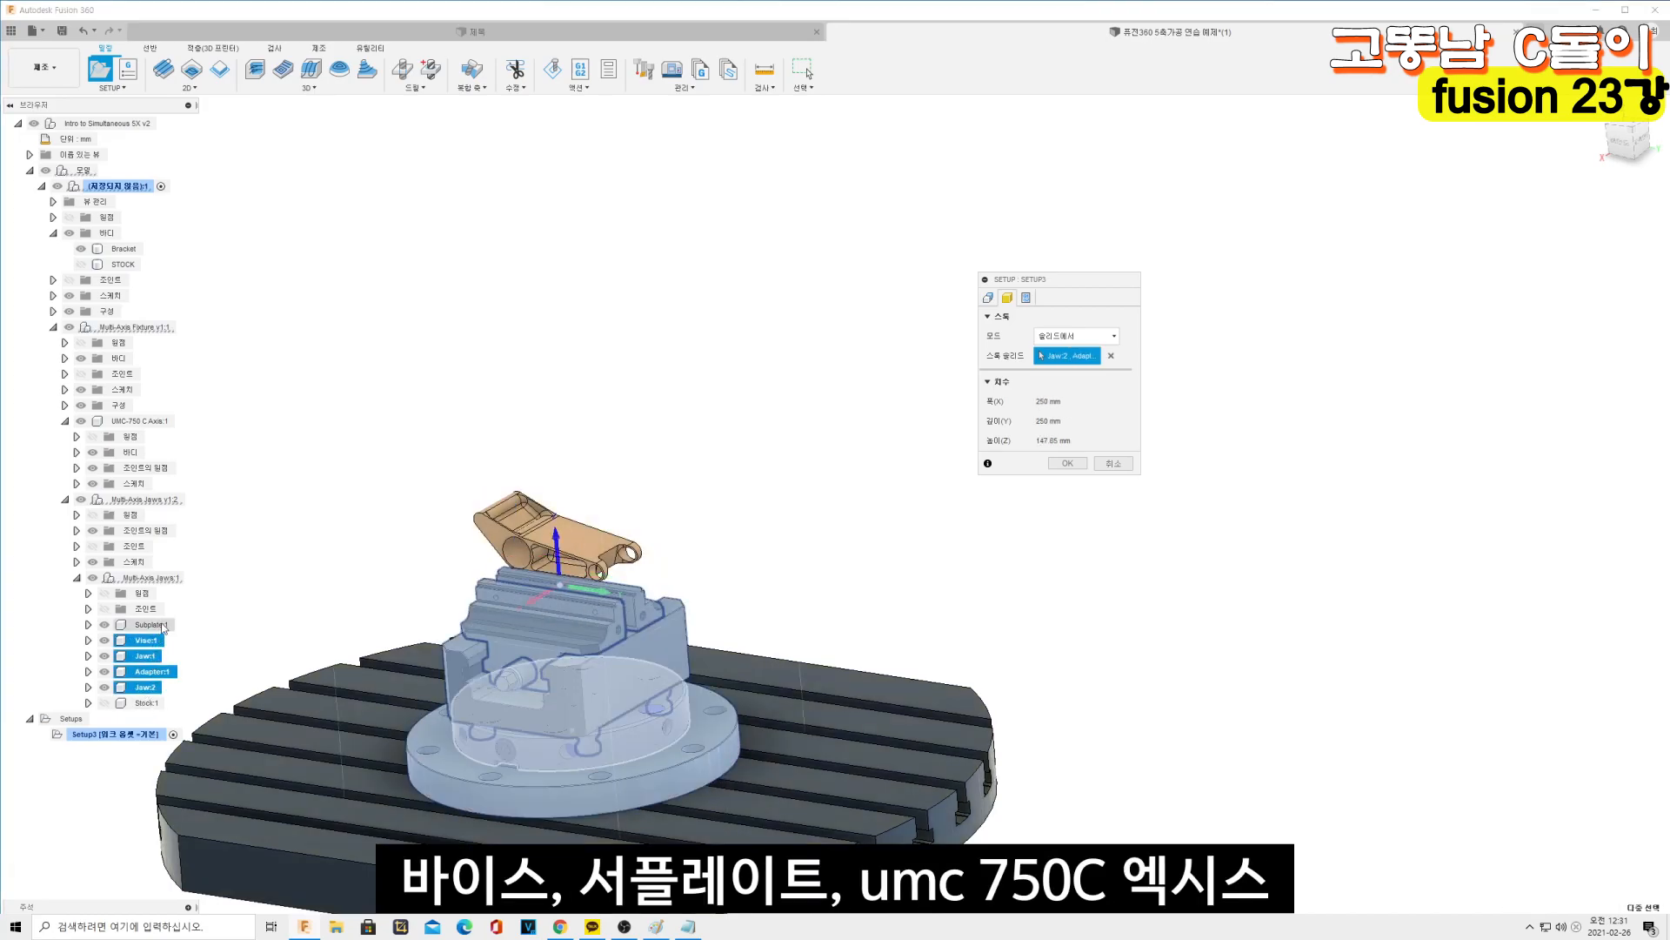
left_click(163, 627)
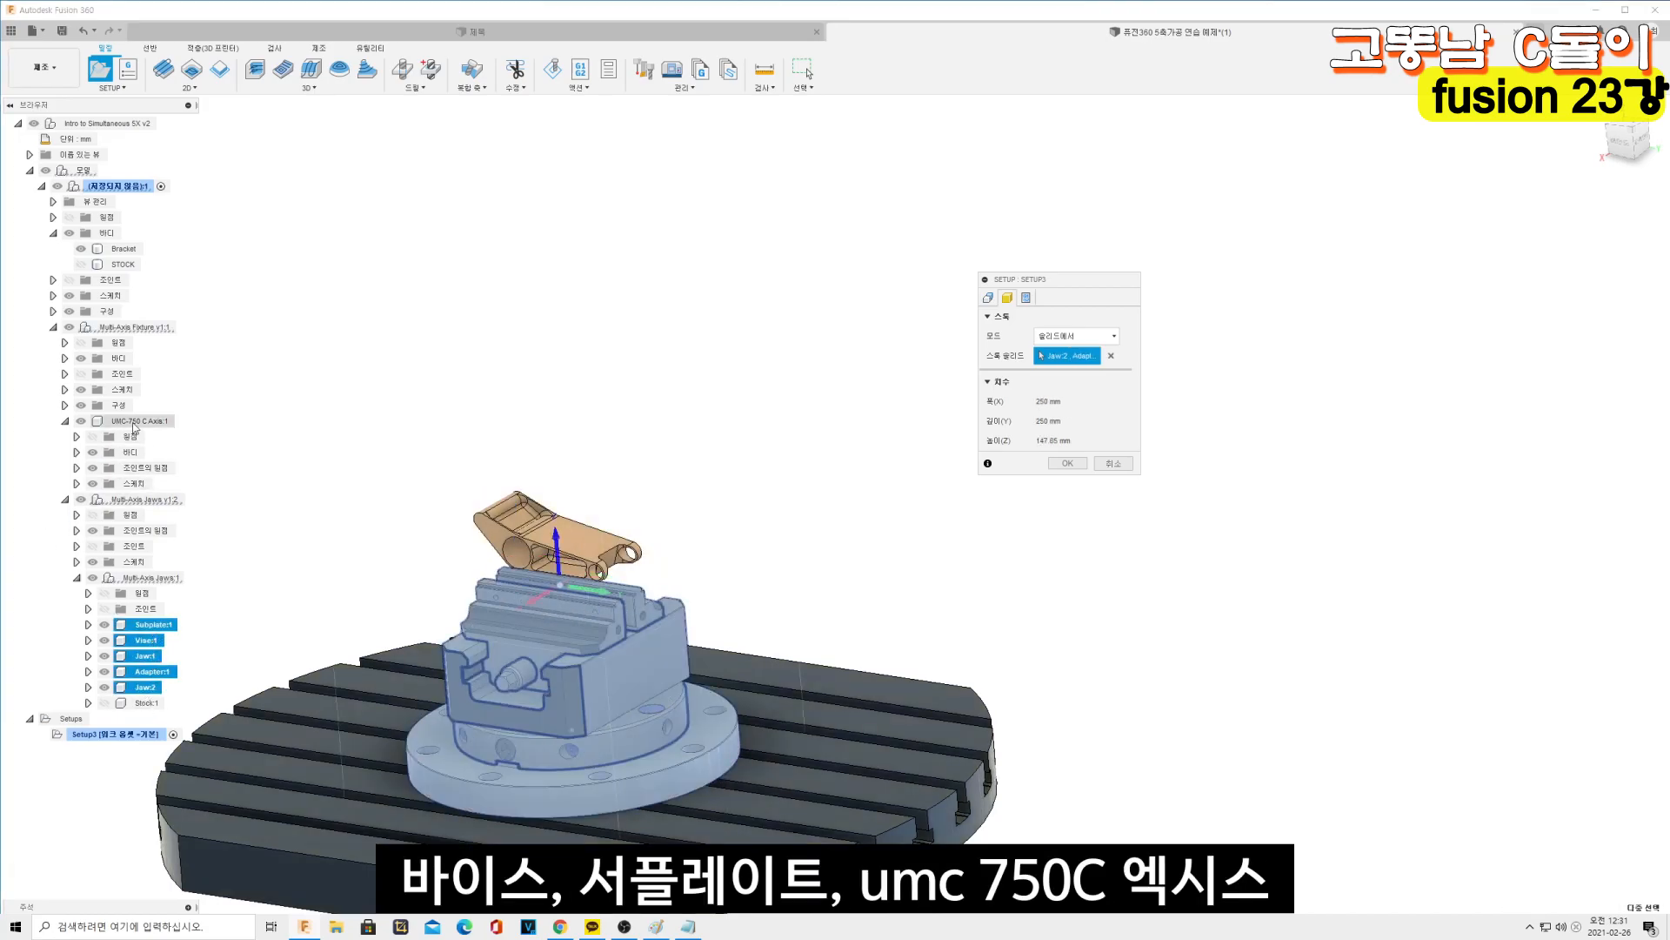
scroll(410, 421, "down", 1)
middle_click_drag(392, 377, 427, 309)
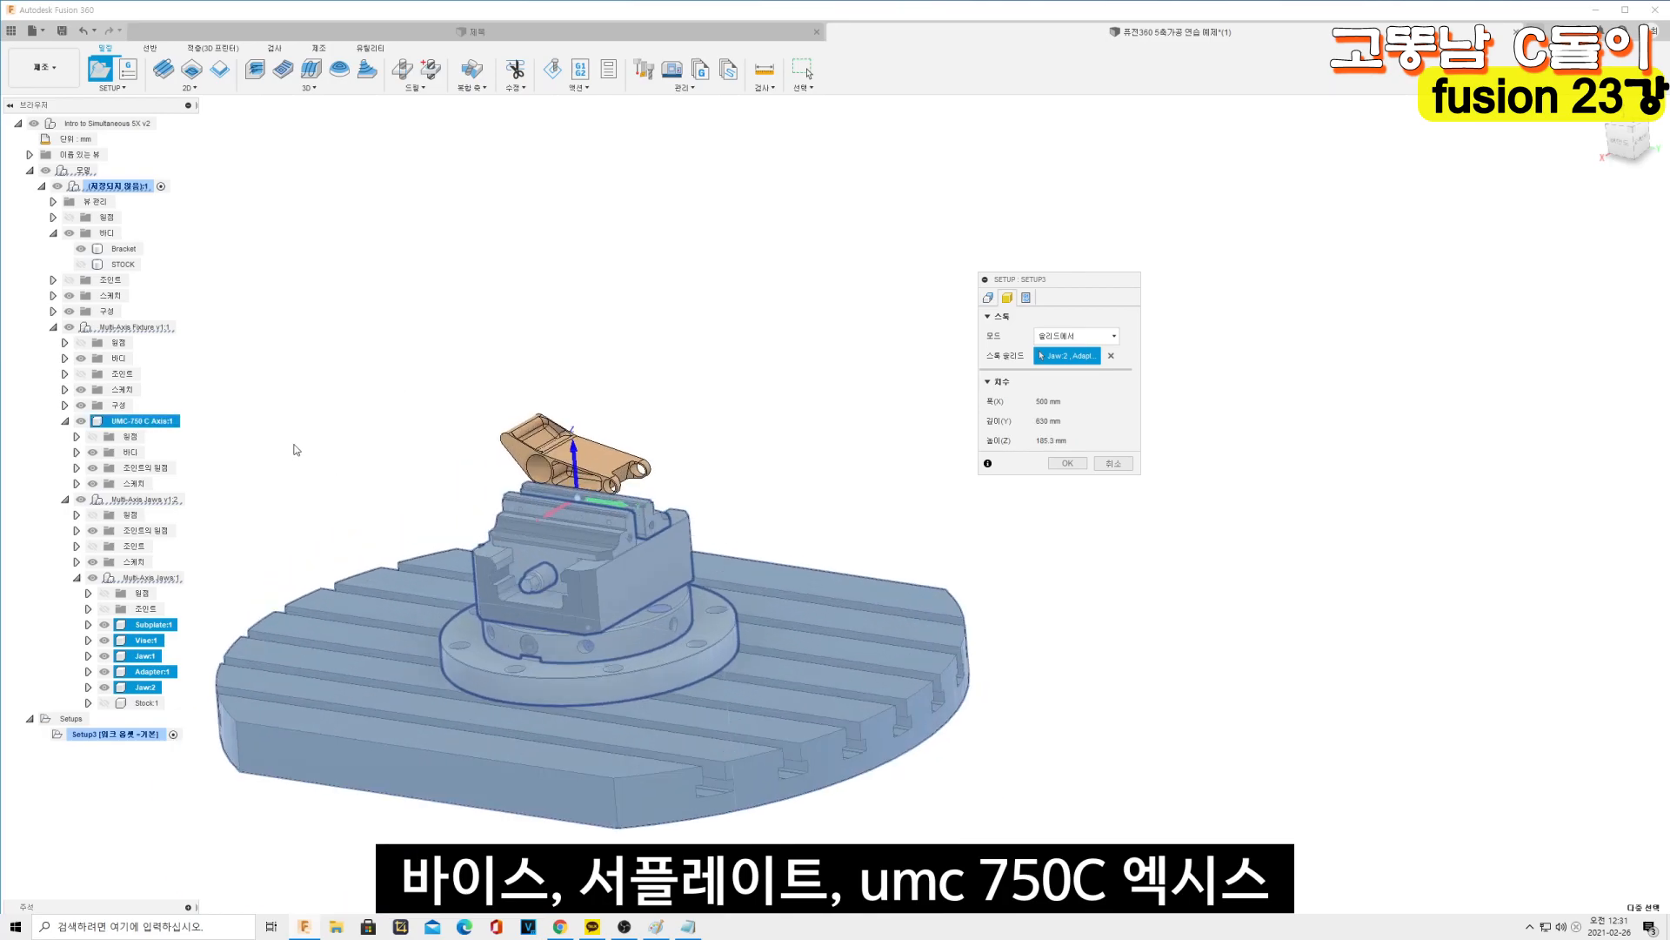
scroll(505, 479, "up", 2)
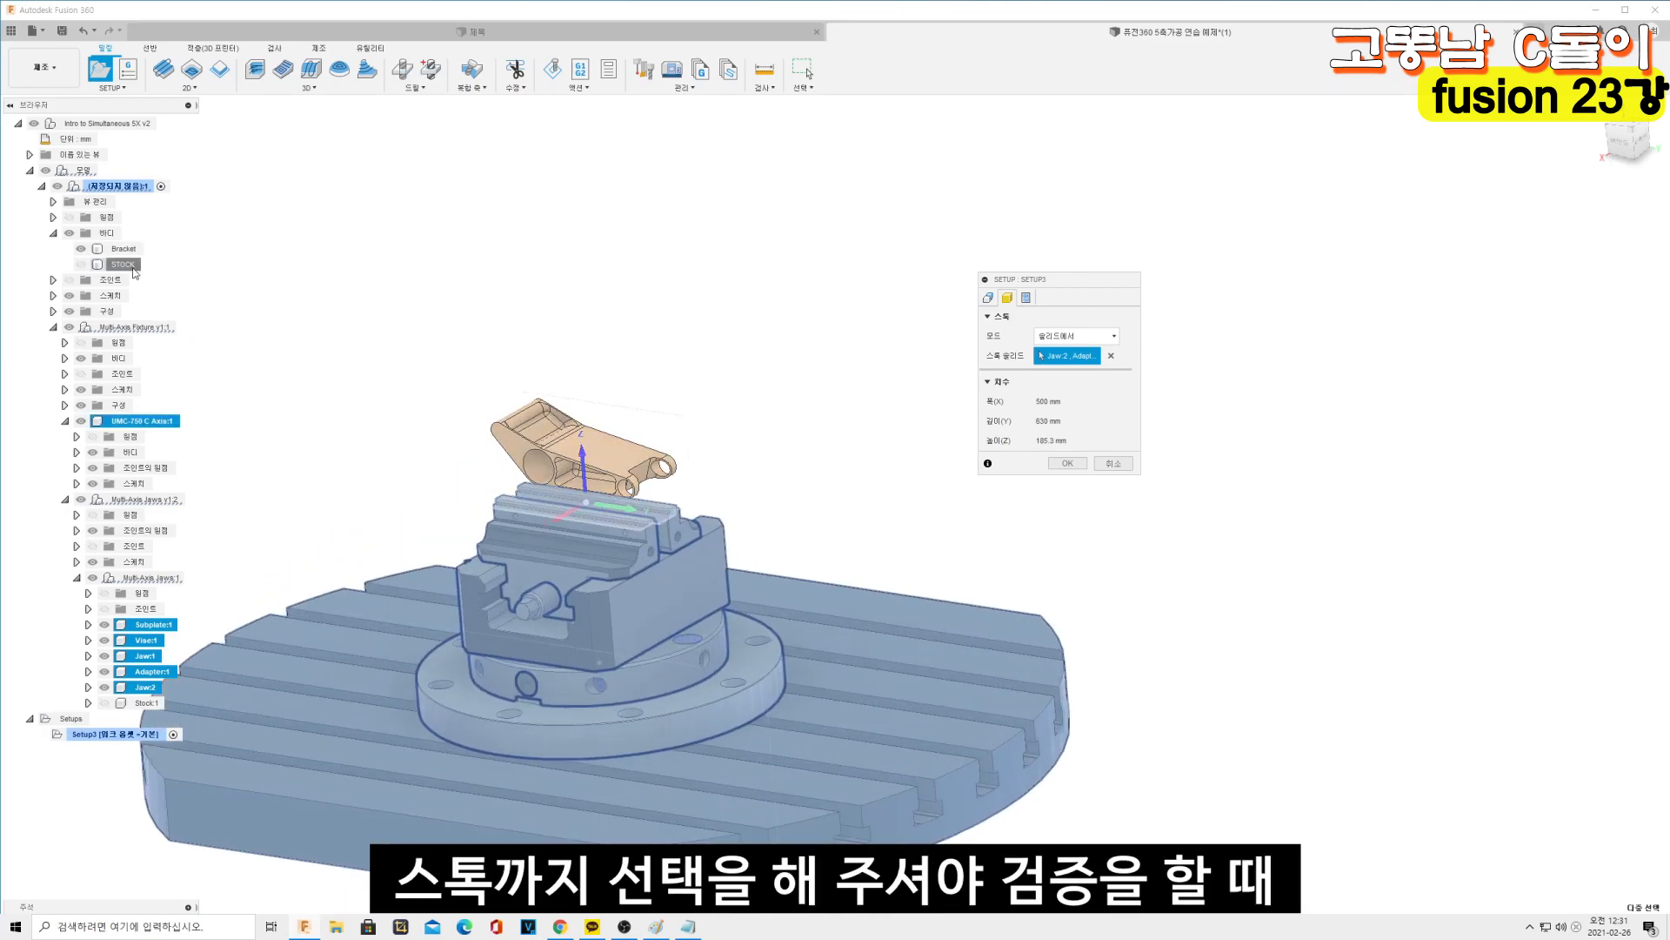
left_click(123, 264)
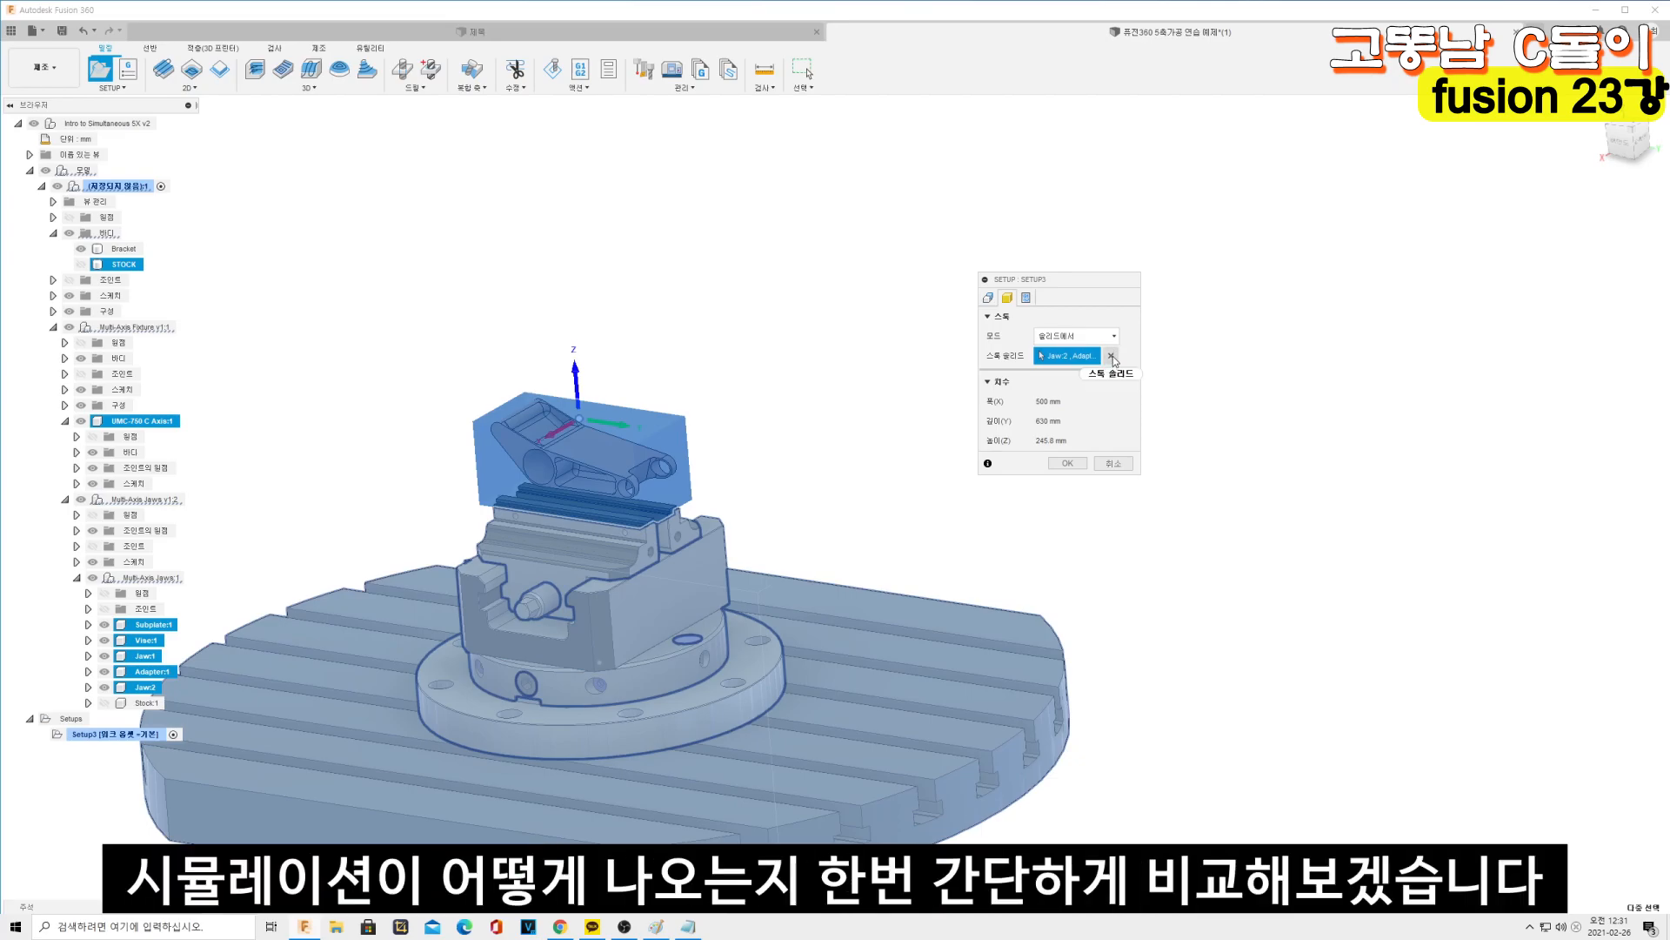
Clear the stock solids, select only the STOCK body, and accept the Setup
left_click(1111, 355)
left_click(124, 263)
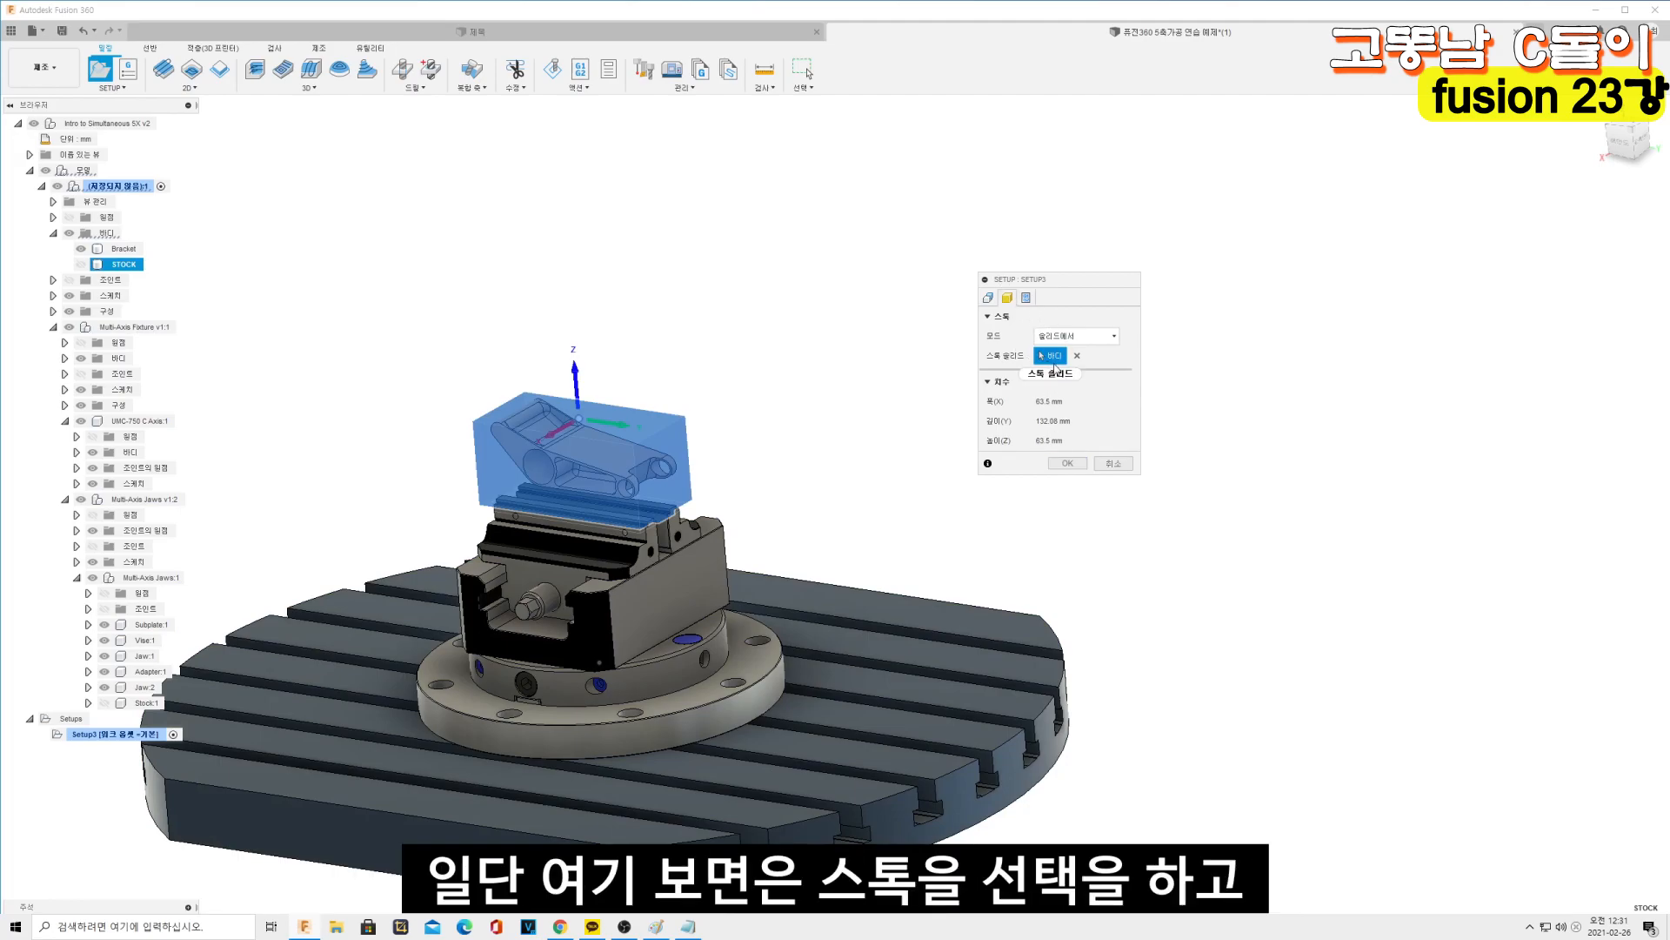
left_click(1067, 463)
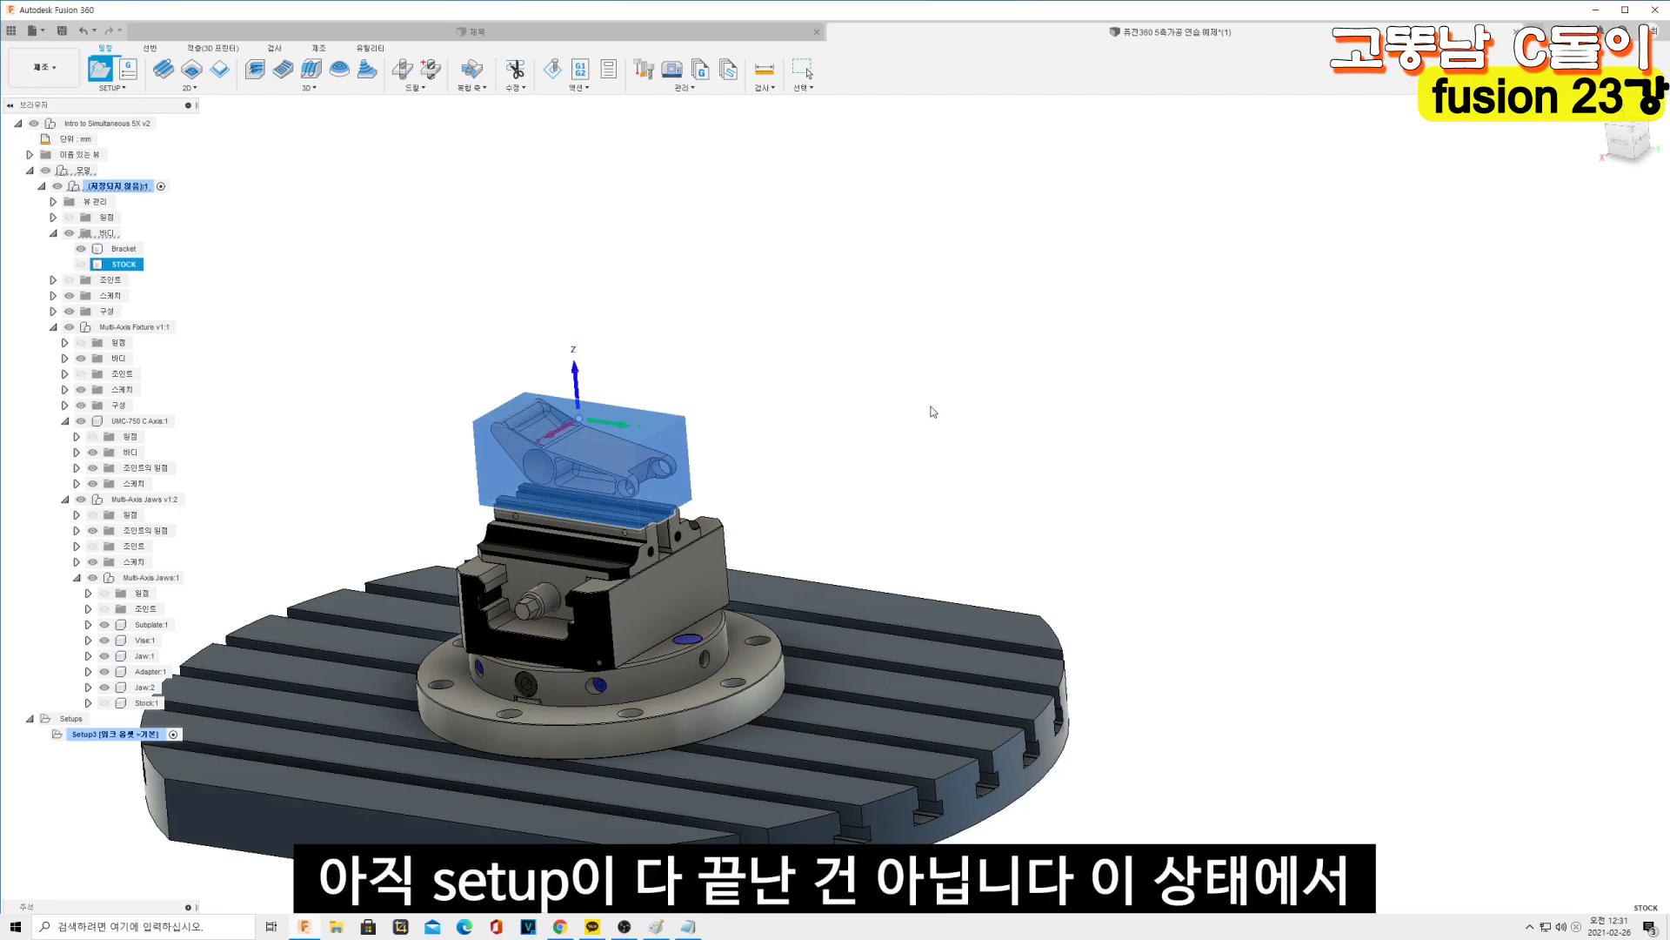
Start a 3D Adaptive Clearing operation in Setup3 and open the tool library to choose its tool
scroll(613, 316, "down", 3)
scroll(612, 320, "down", 1)
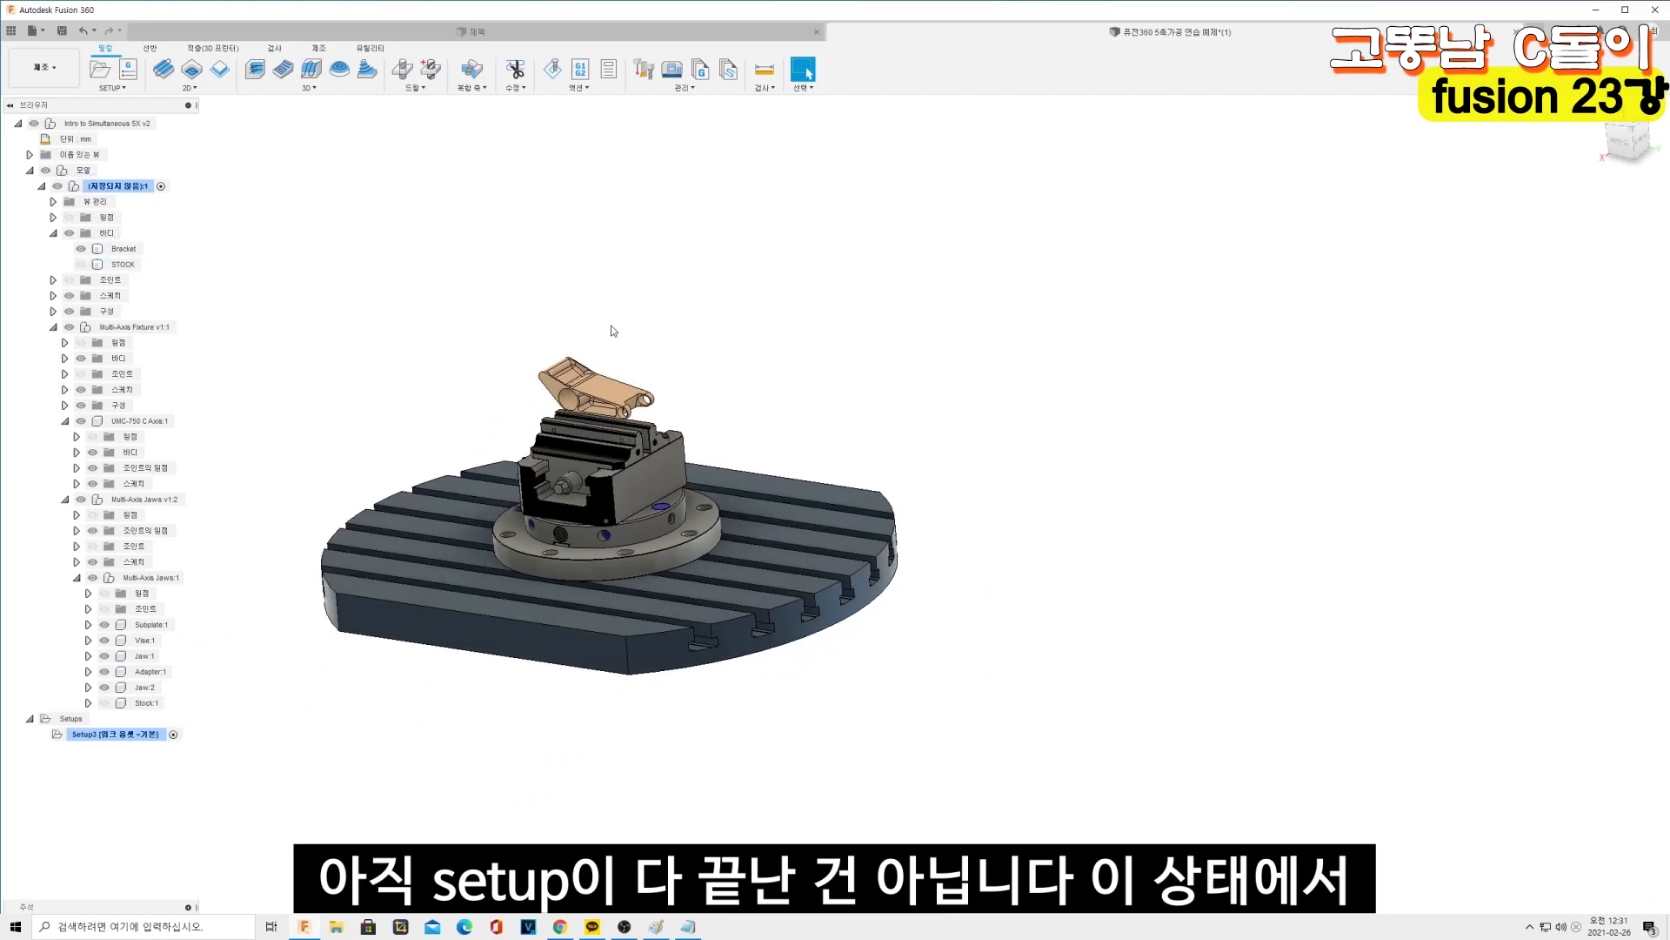
left_click(295, 91)
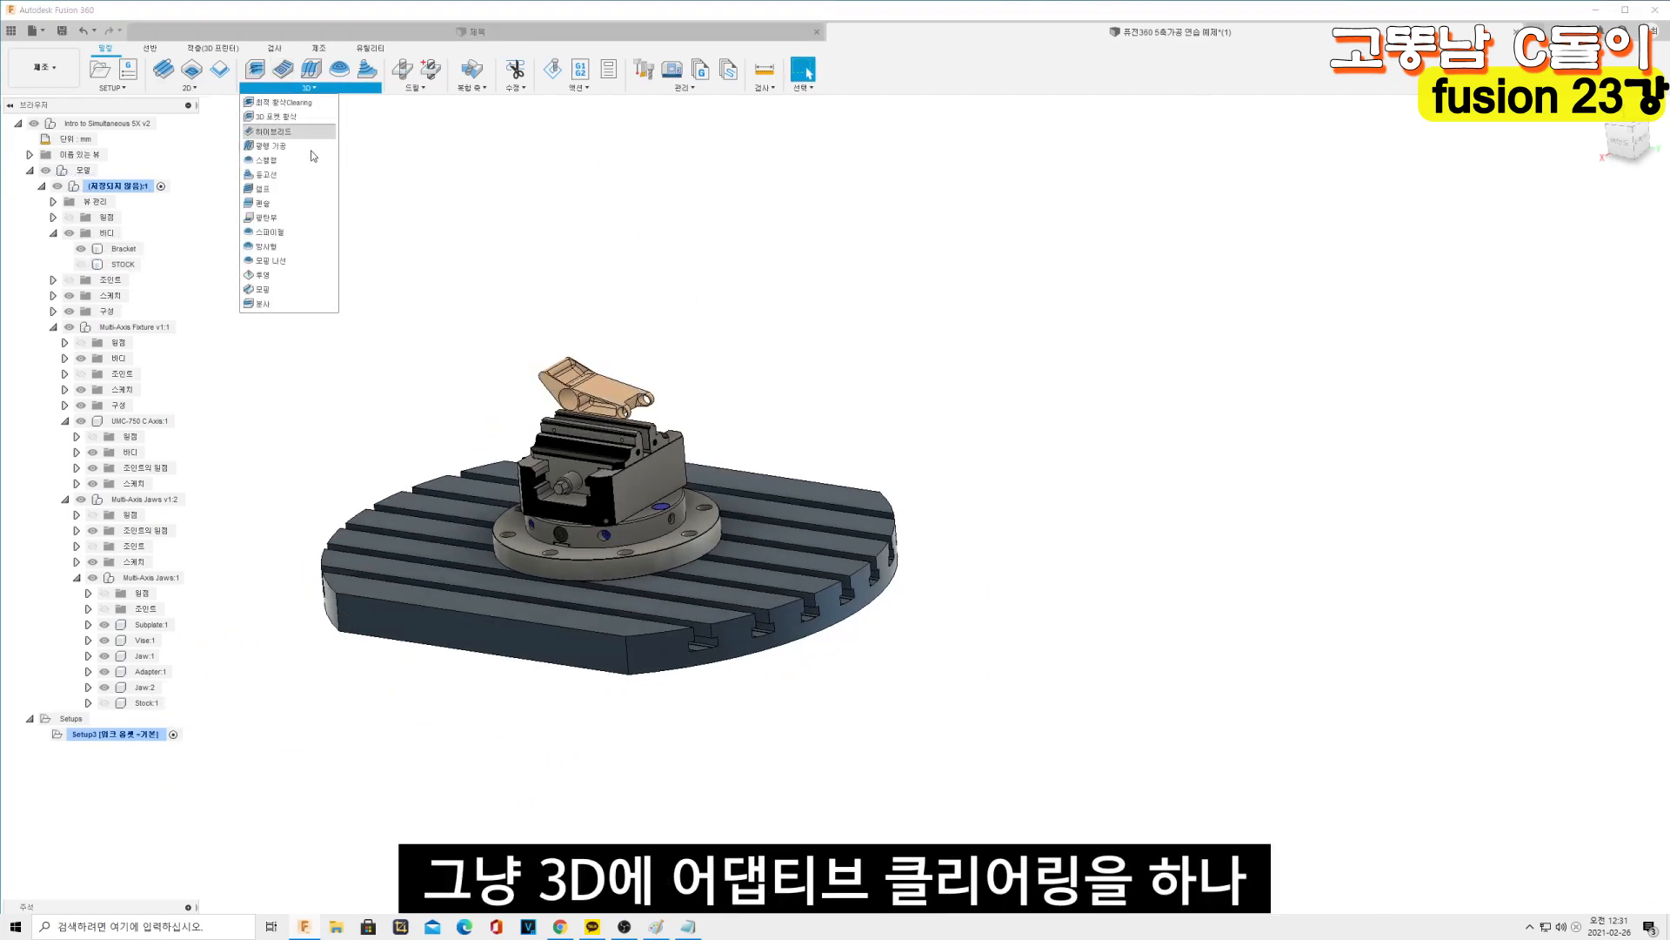
left_click(305, 104)
scroll(606, 360, "up", 5)
left_click(1621, 143)
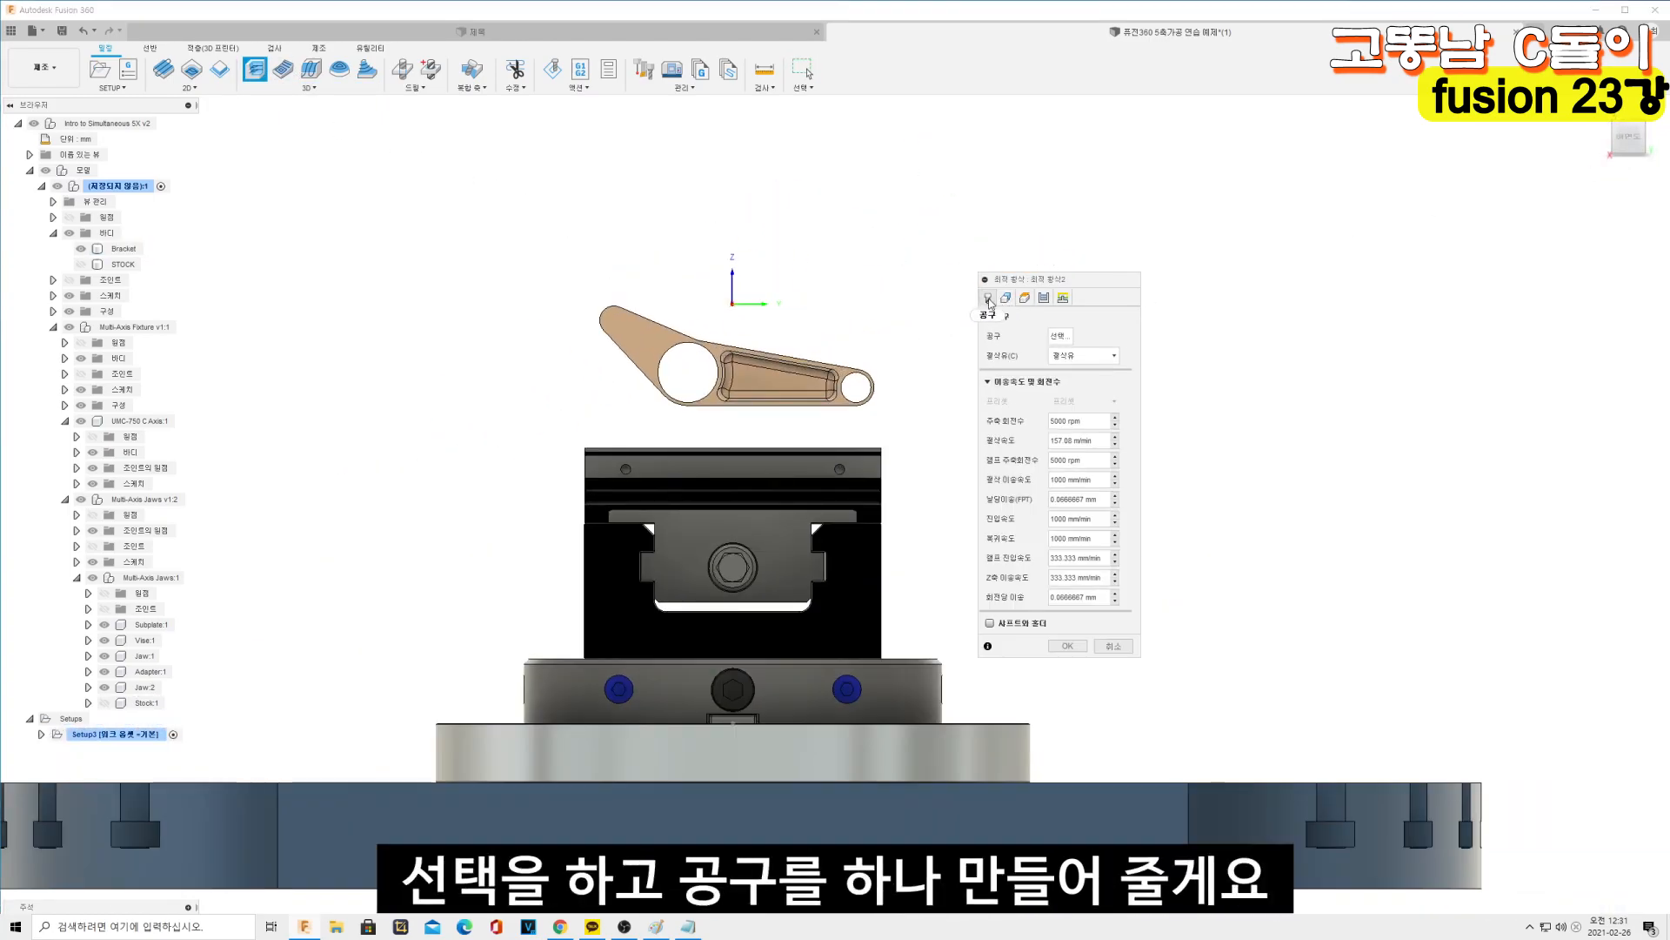
left_click(1059, 335)
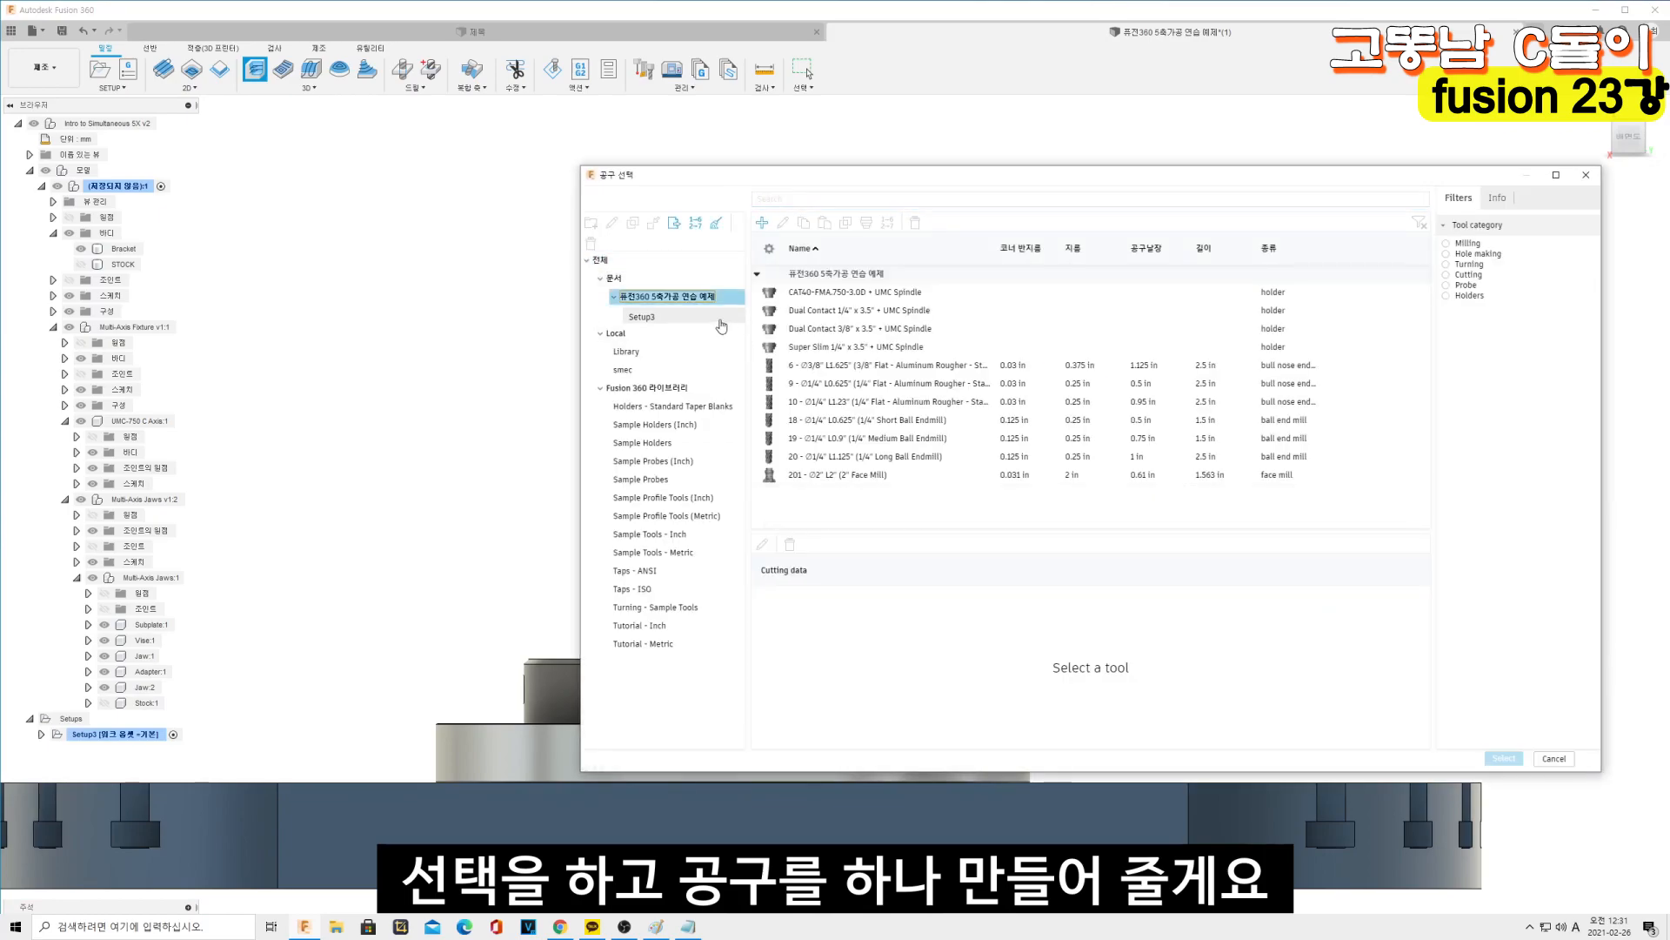
Create a new flat end mill with description 16, 4 flutes and a 16 mm diameter
left_click(759, 224)
left_click(885, 357)
type("16")
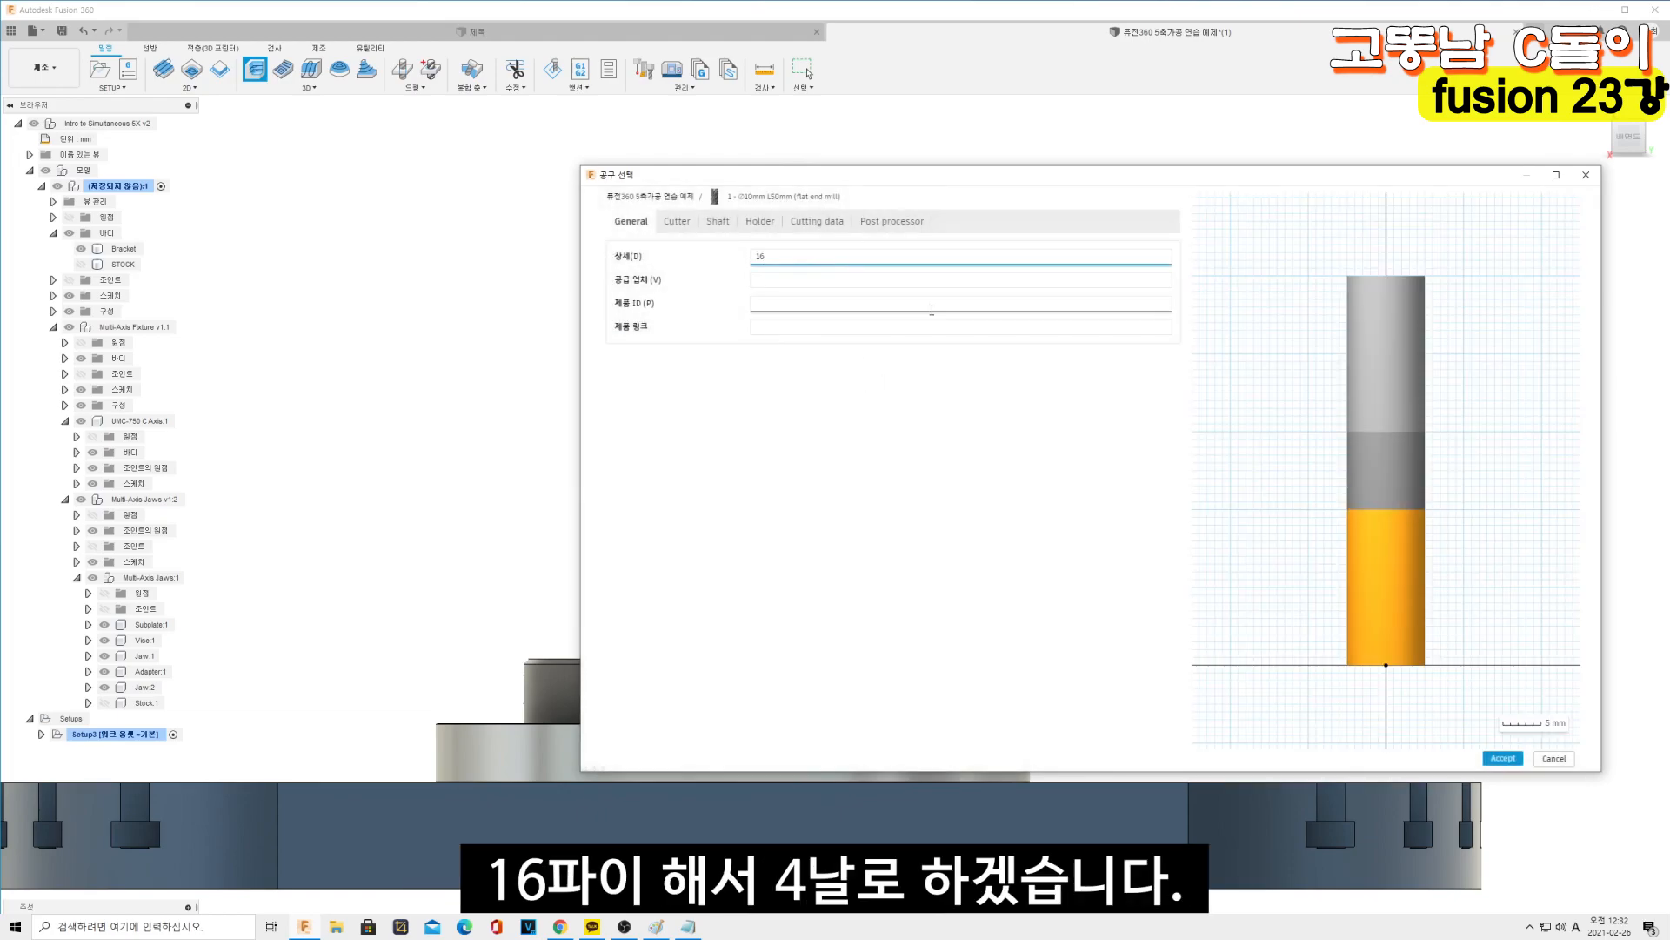
left_click(677, 221)
left_click(883, 318)
left_click(860, 406)
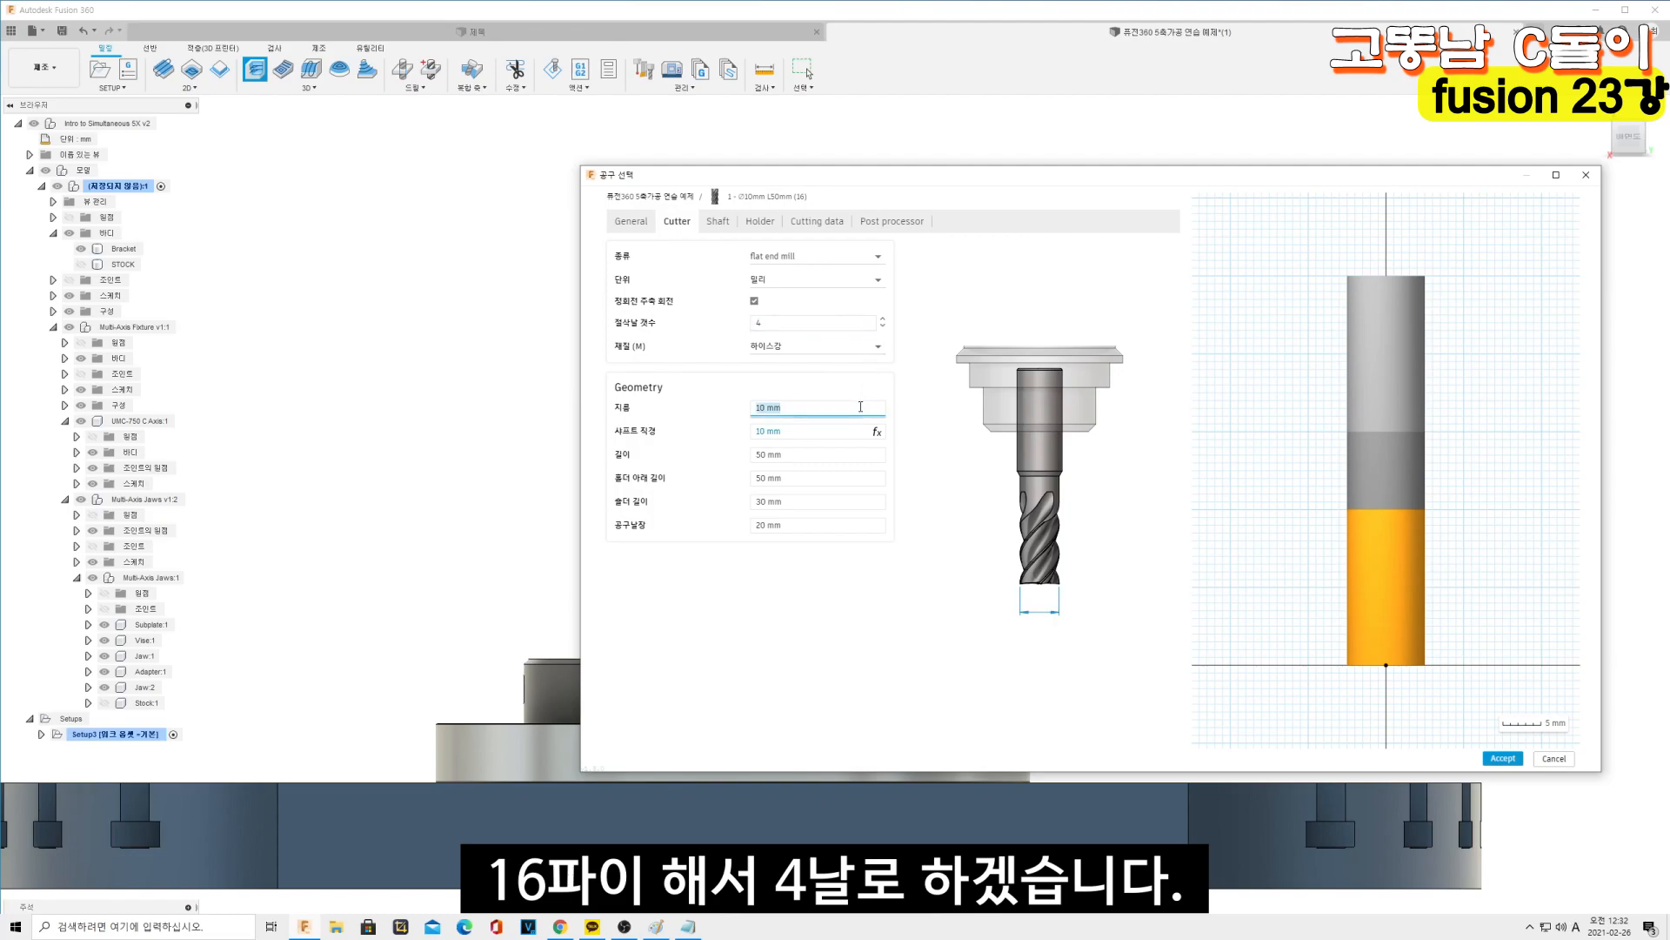
type("16")
Set the end mill's shoulder length and flute length to 45 mm each
key("Tab")
key("Tab")
key("Tab")
key("Tab")
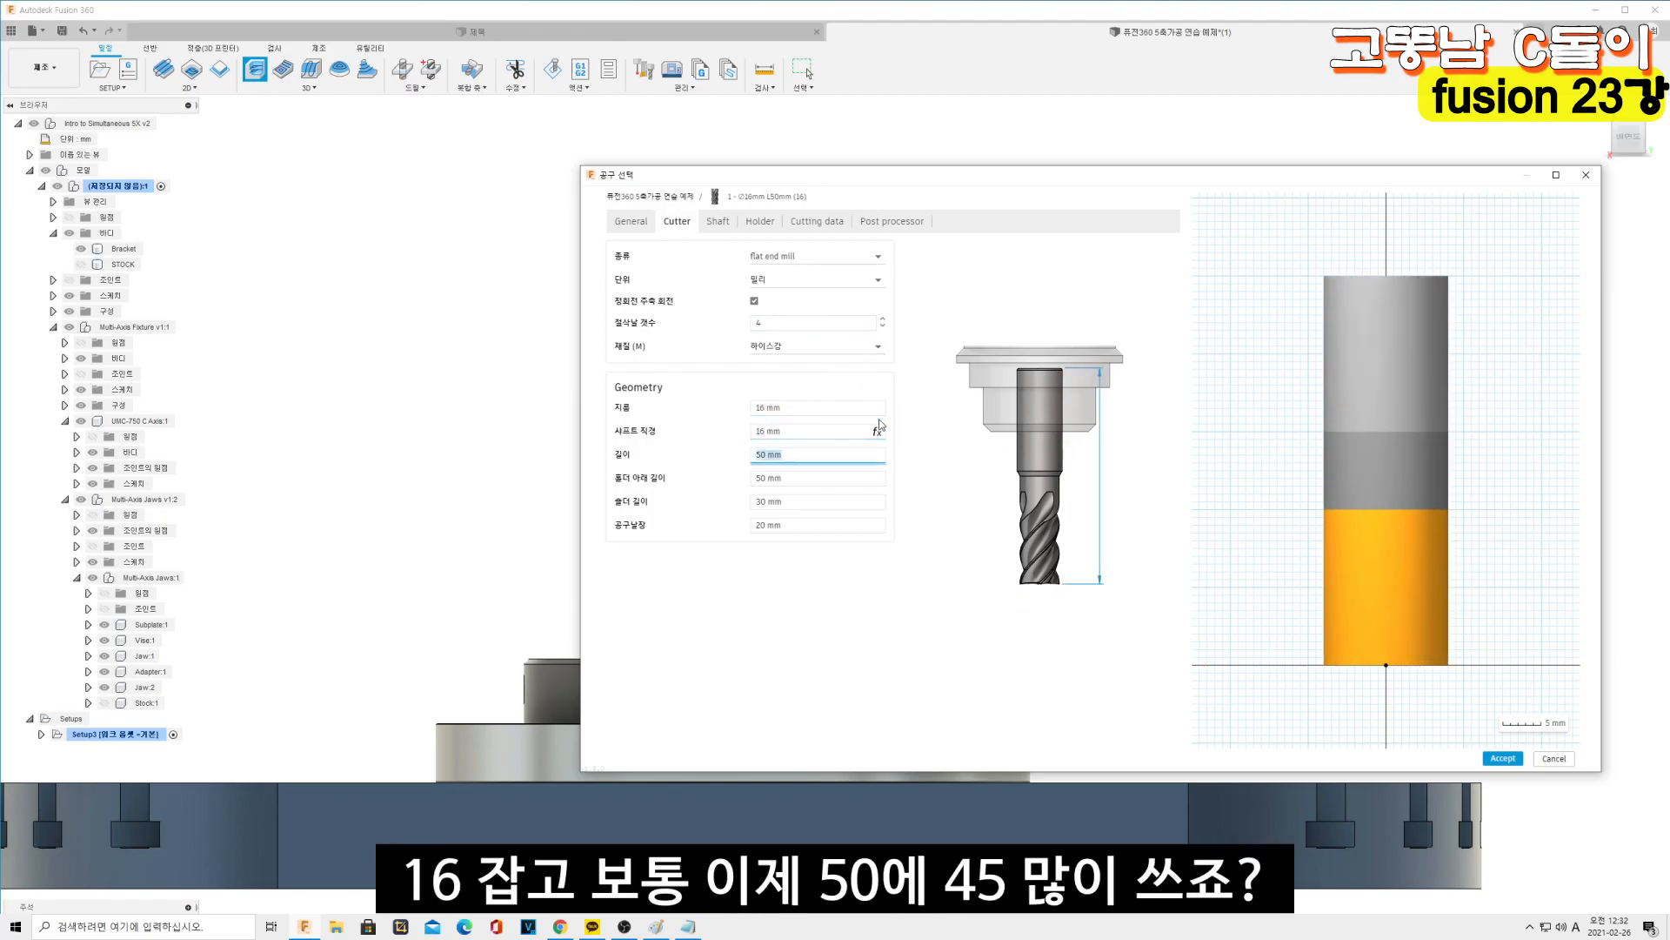
type("45")
key("Tab")
type("45")
key("Tab")
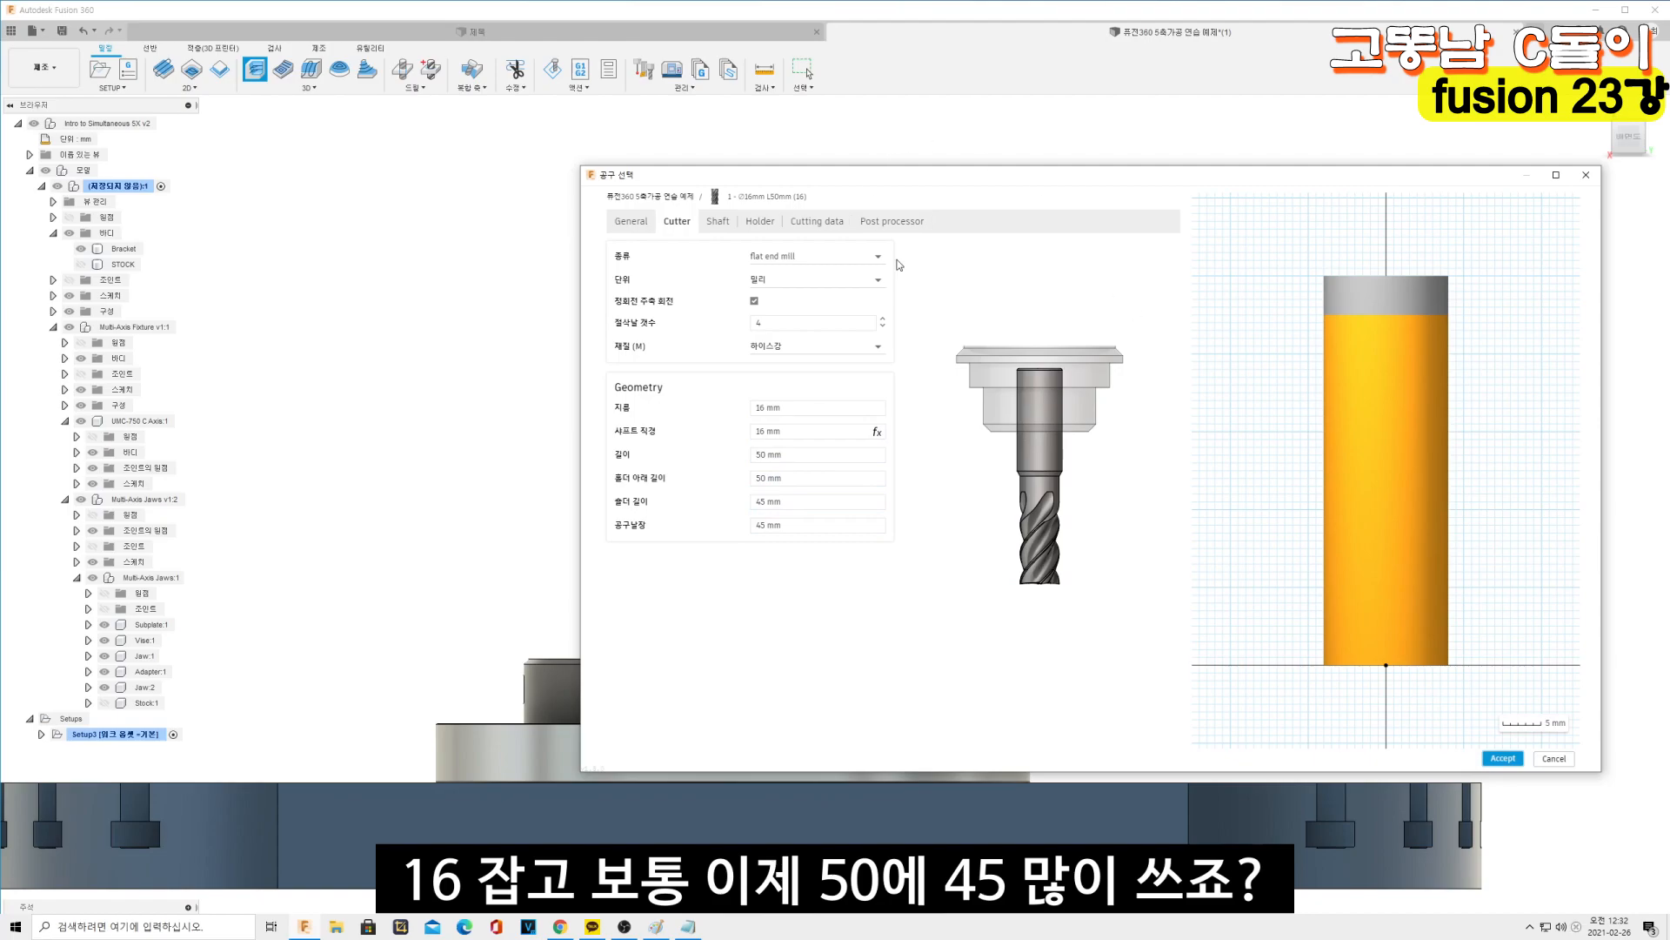
Set the default preset's spindle speed and ramp spindle speed to 3000 rpm
left_click(818, 221)
left_click(1087, 299)
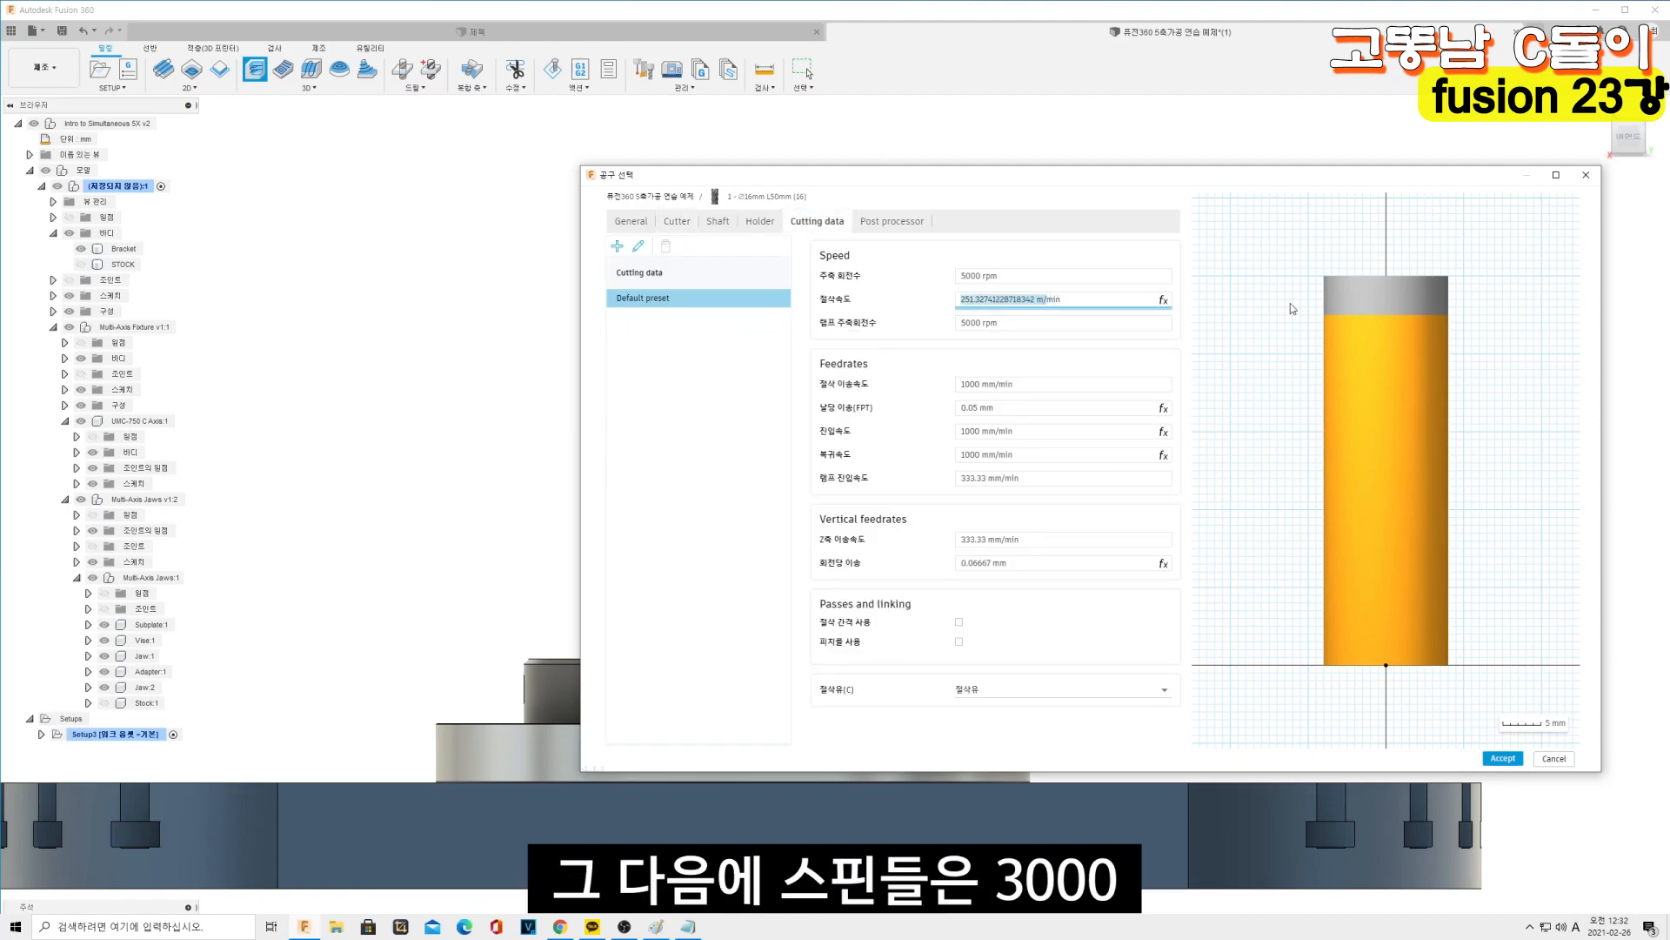
left_click(1133, 277)
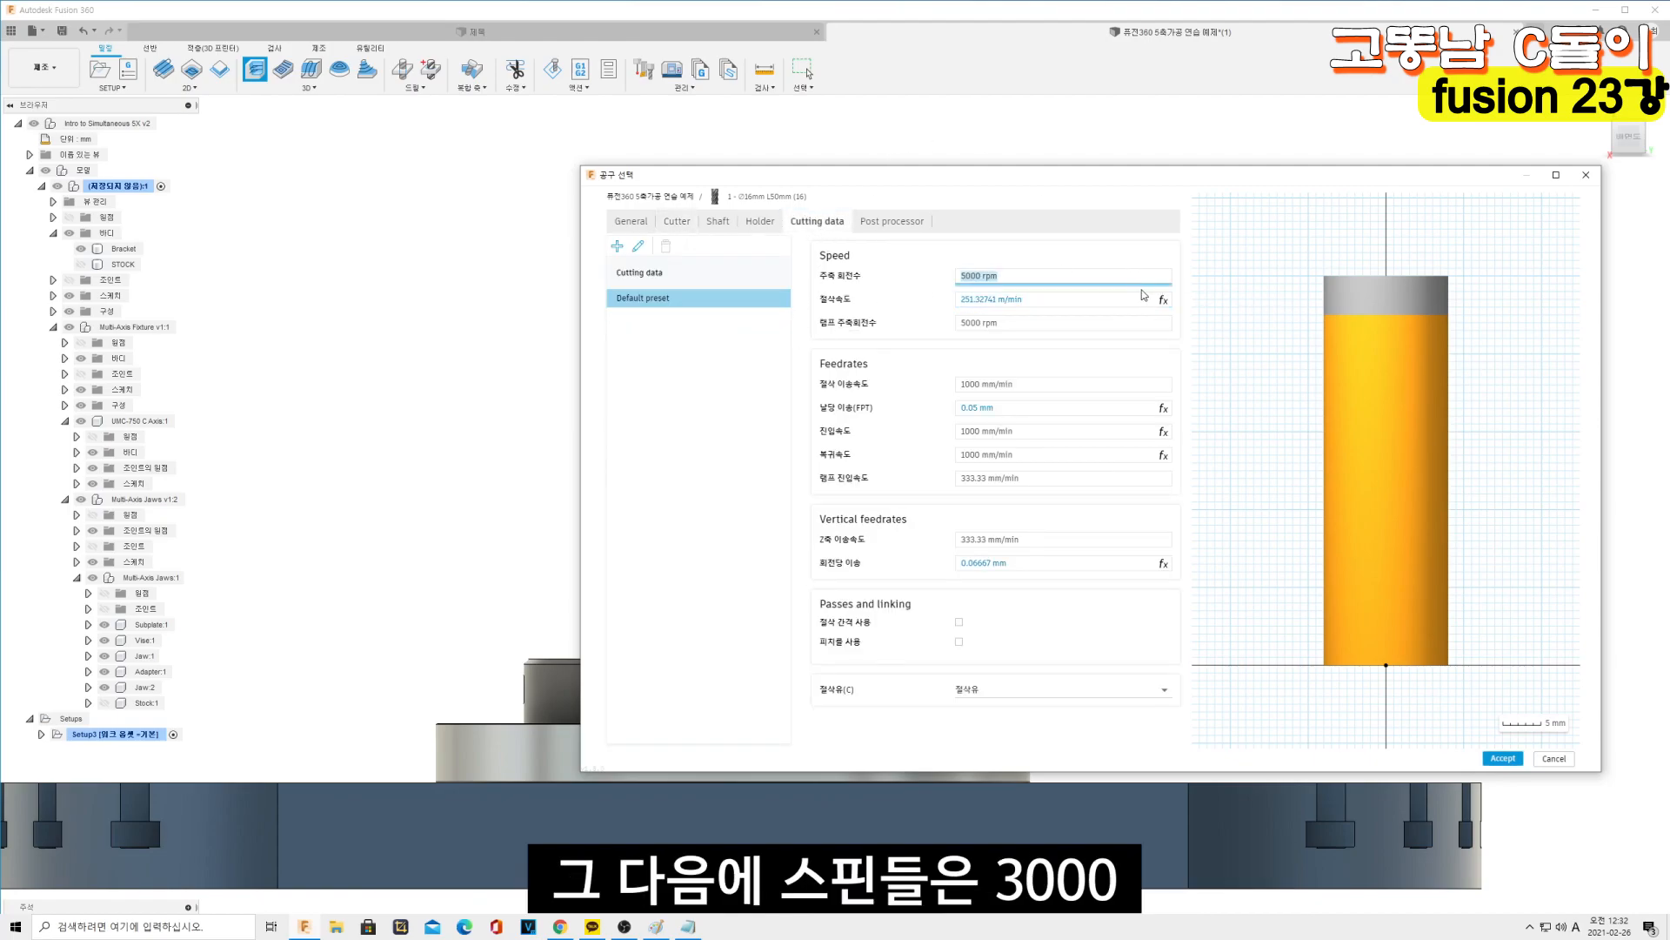
type("3000")
key("Tab")
type("30")
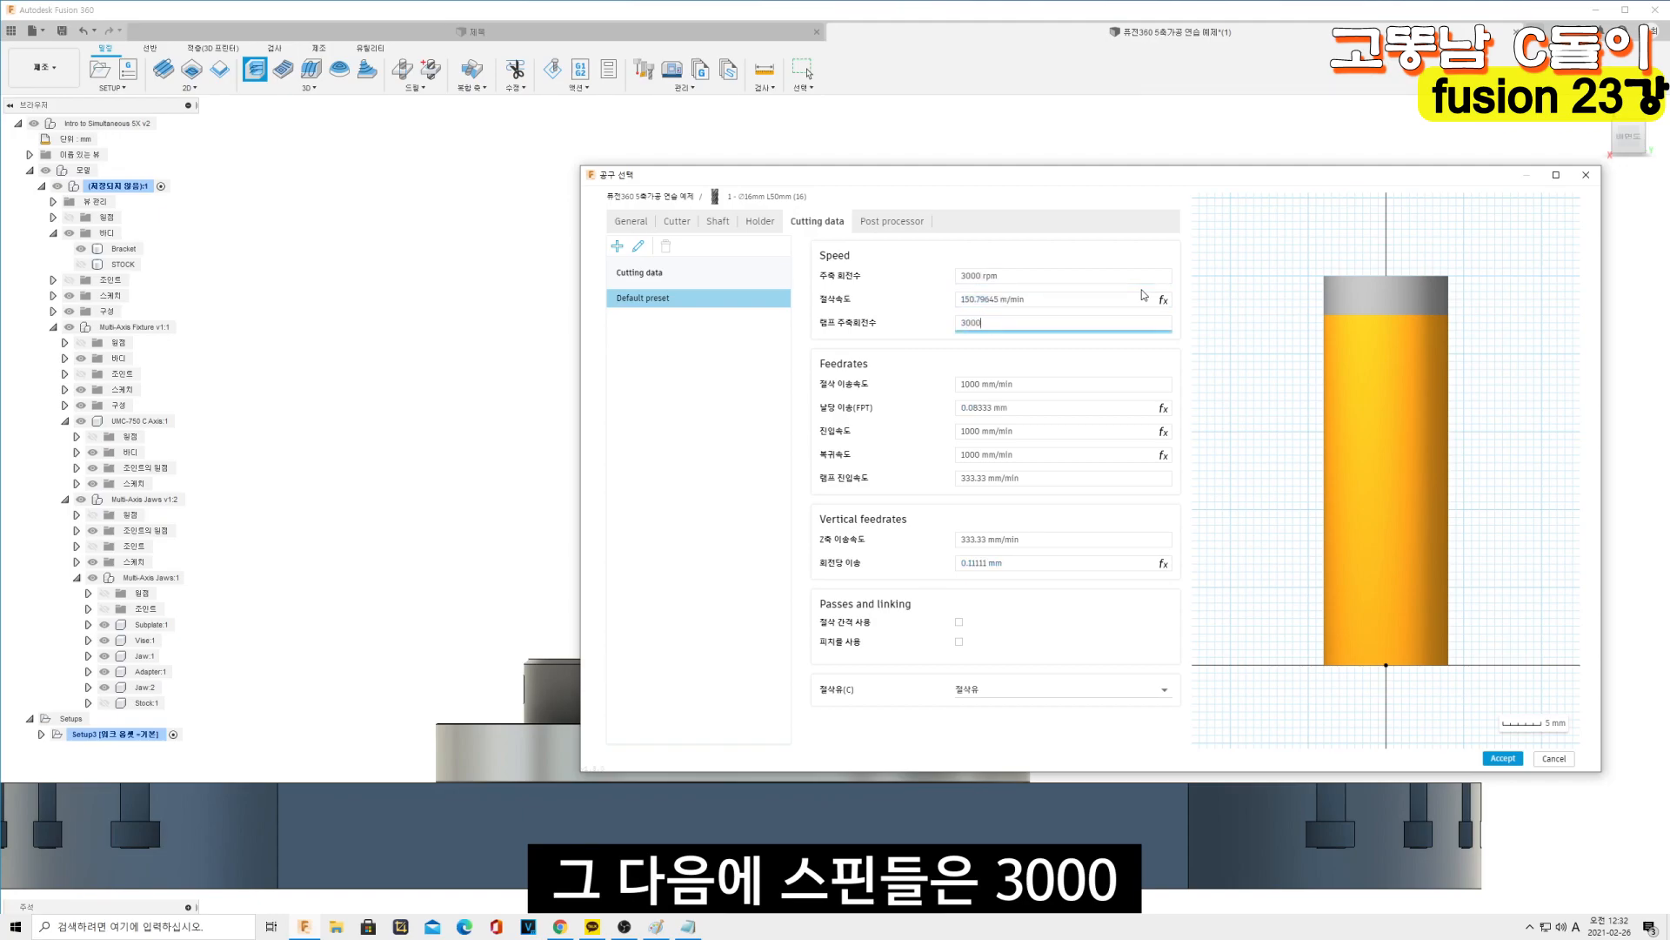
type("00")
key("Tab")
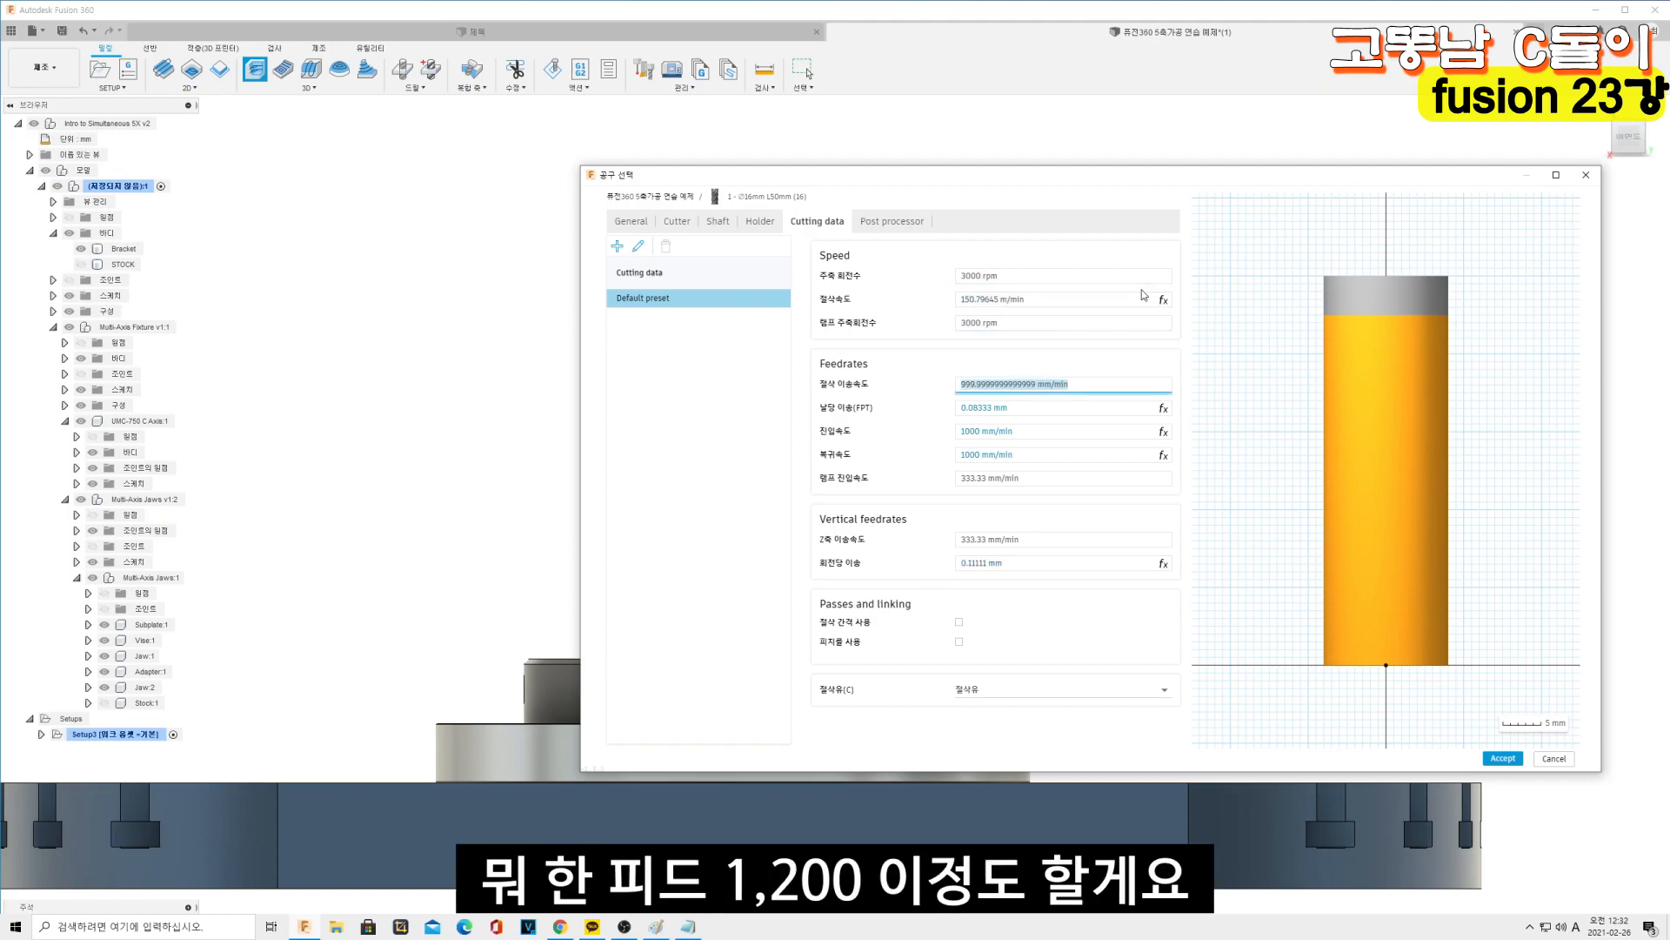
Set the default preset's cutting feedrate to 1200 mm/min
type("150")
type("0")
key("Tab")
key("Tab")
key("Tab")
key("Tab")
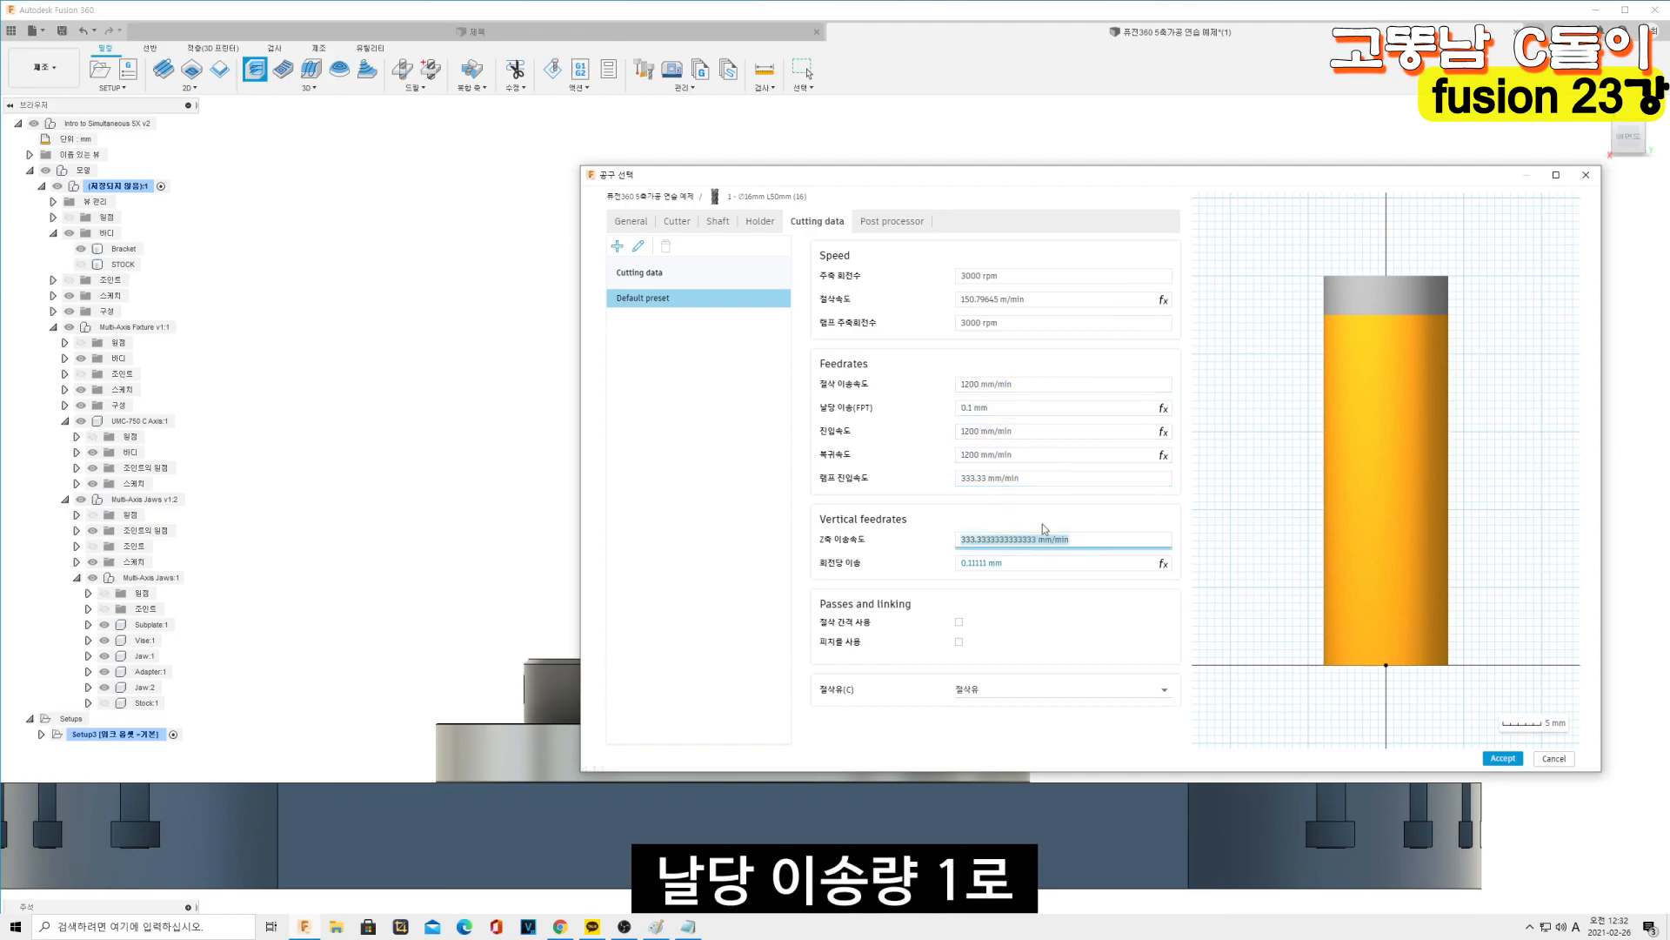
Set the ramp and vertical plunge feedrates to 600 mm/min and accept the new end mill
type("600")
key("Tab")
type("600")
key("Tab")
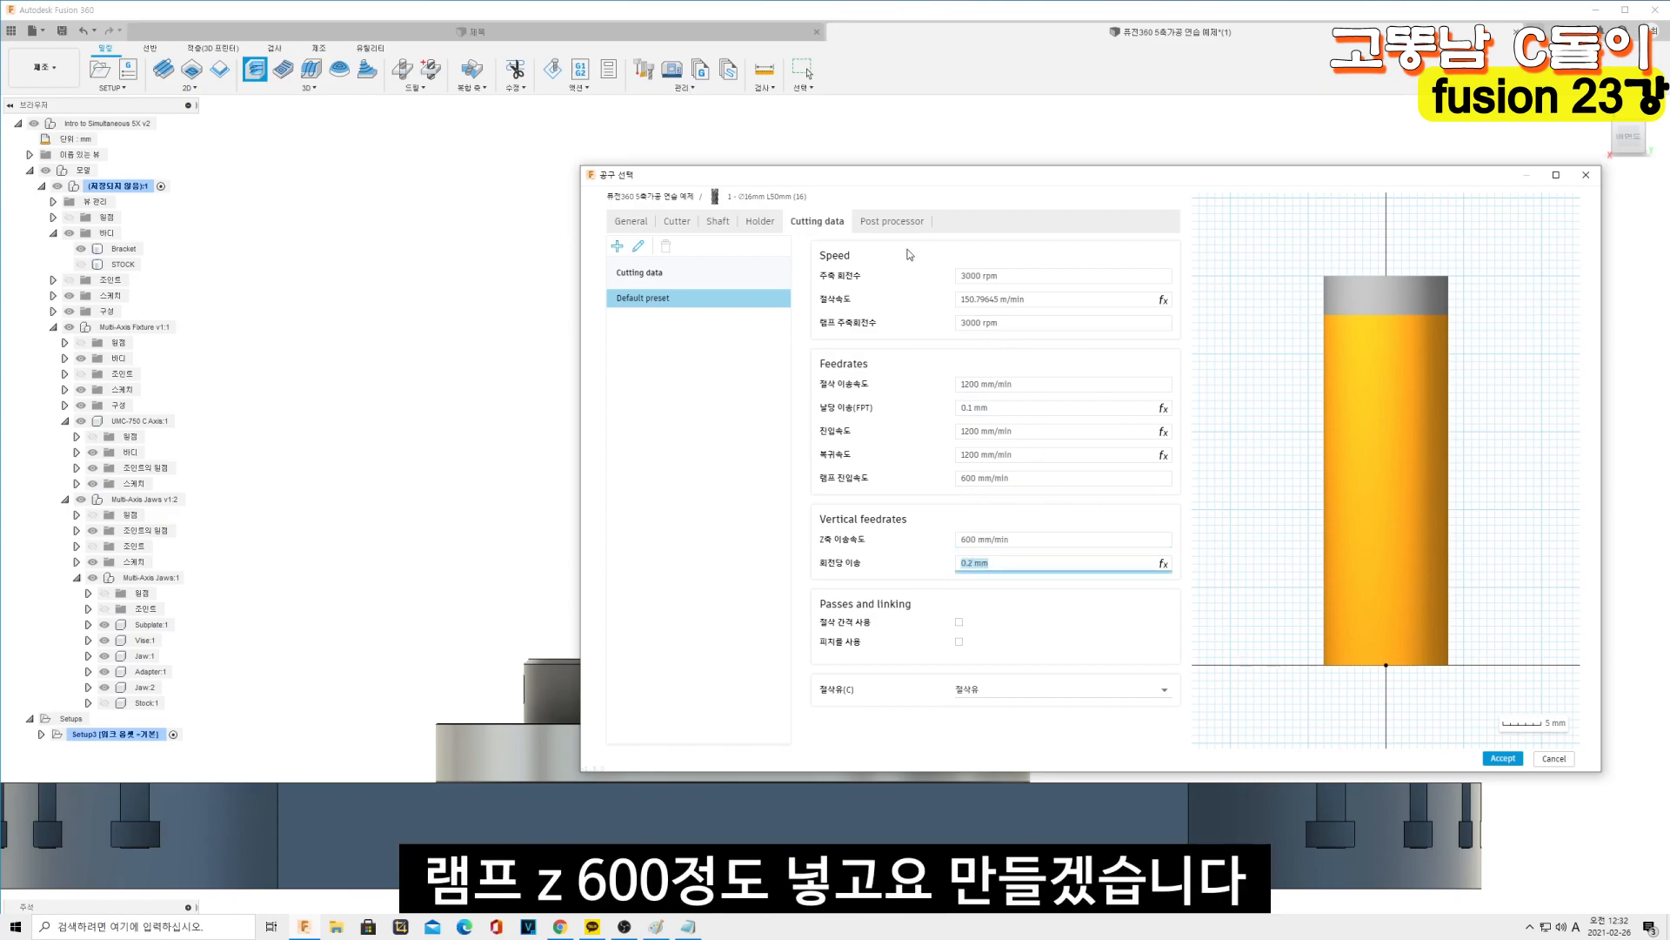
left_click(892, 221)
left_click(1502, 758)
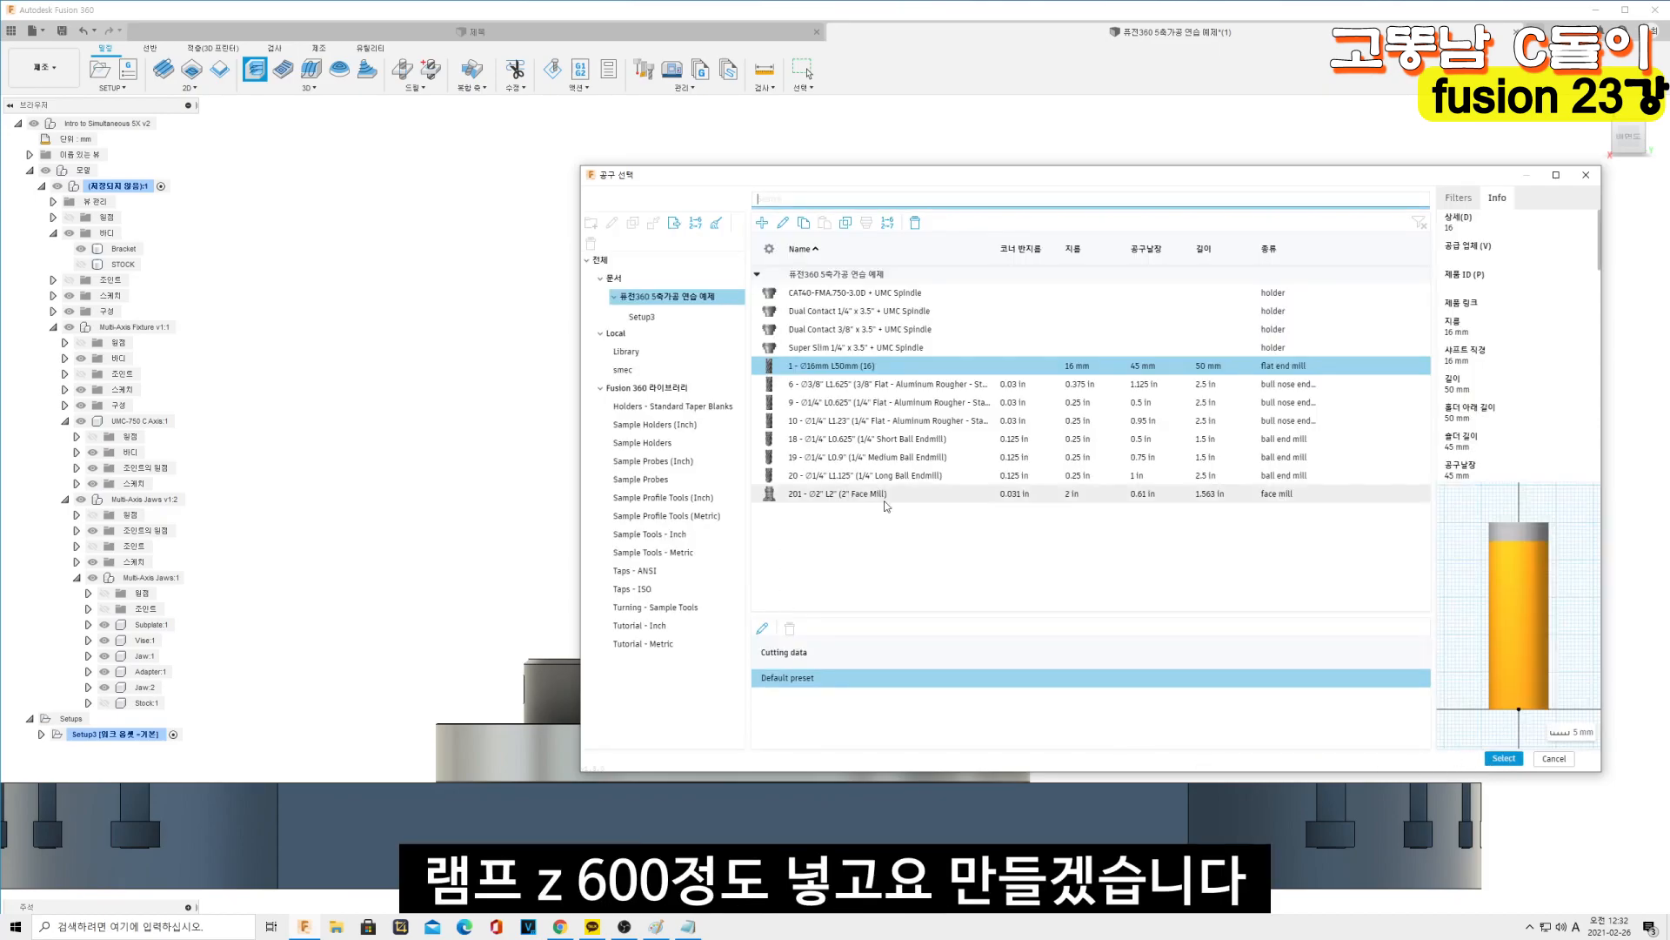
Reopen the 16 mm flat end mill for editing, glance at the Notepad rules, and bring up its holder settings
right_click(880, 371)
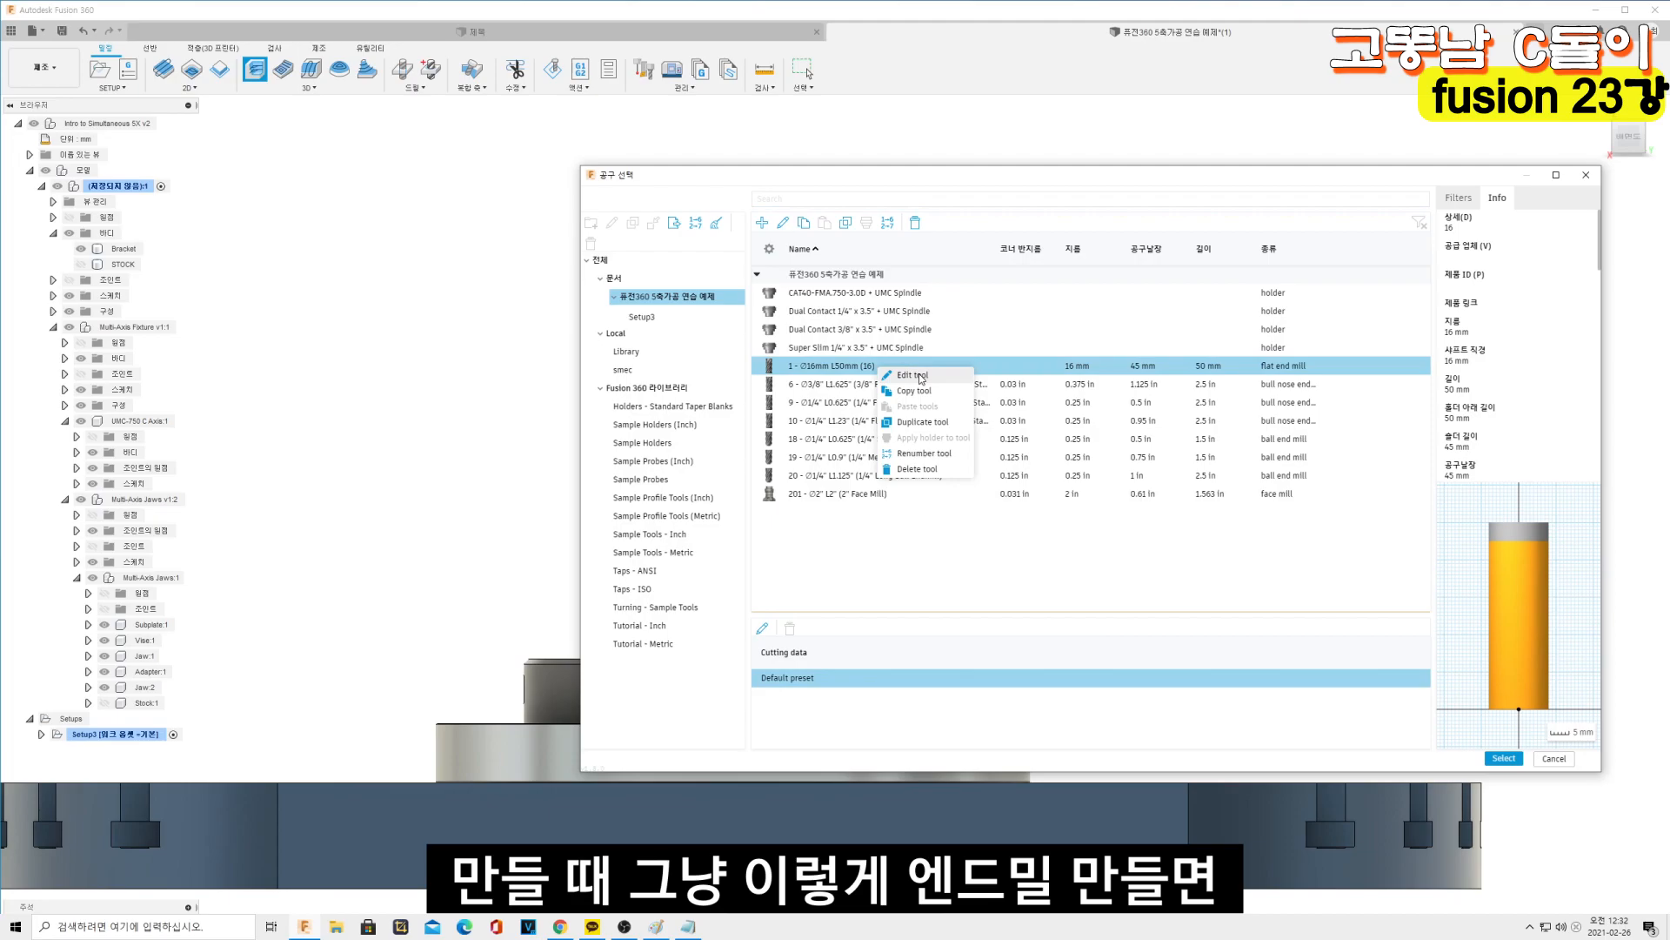
left_click(905, 376)
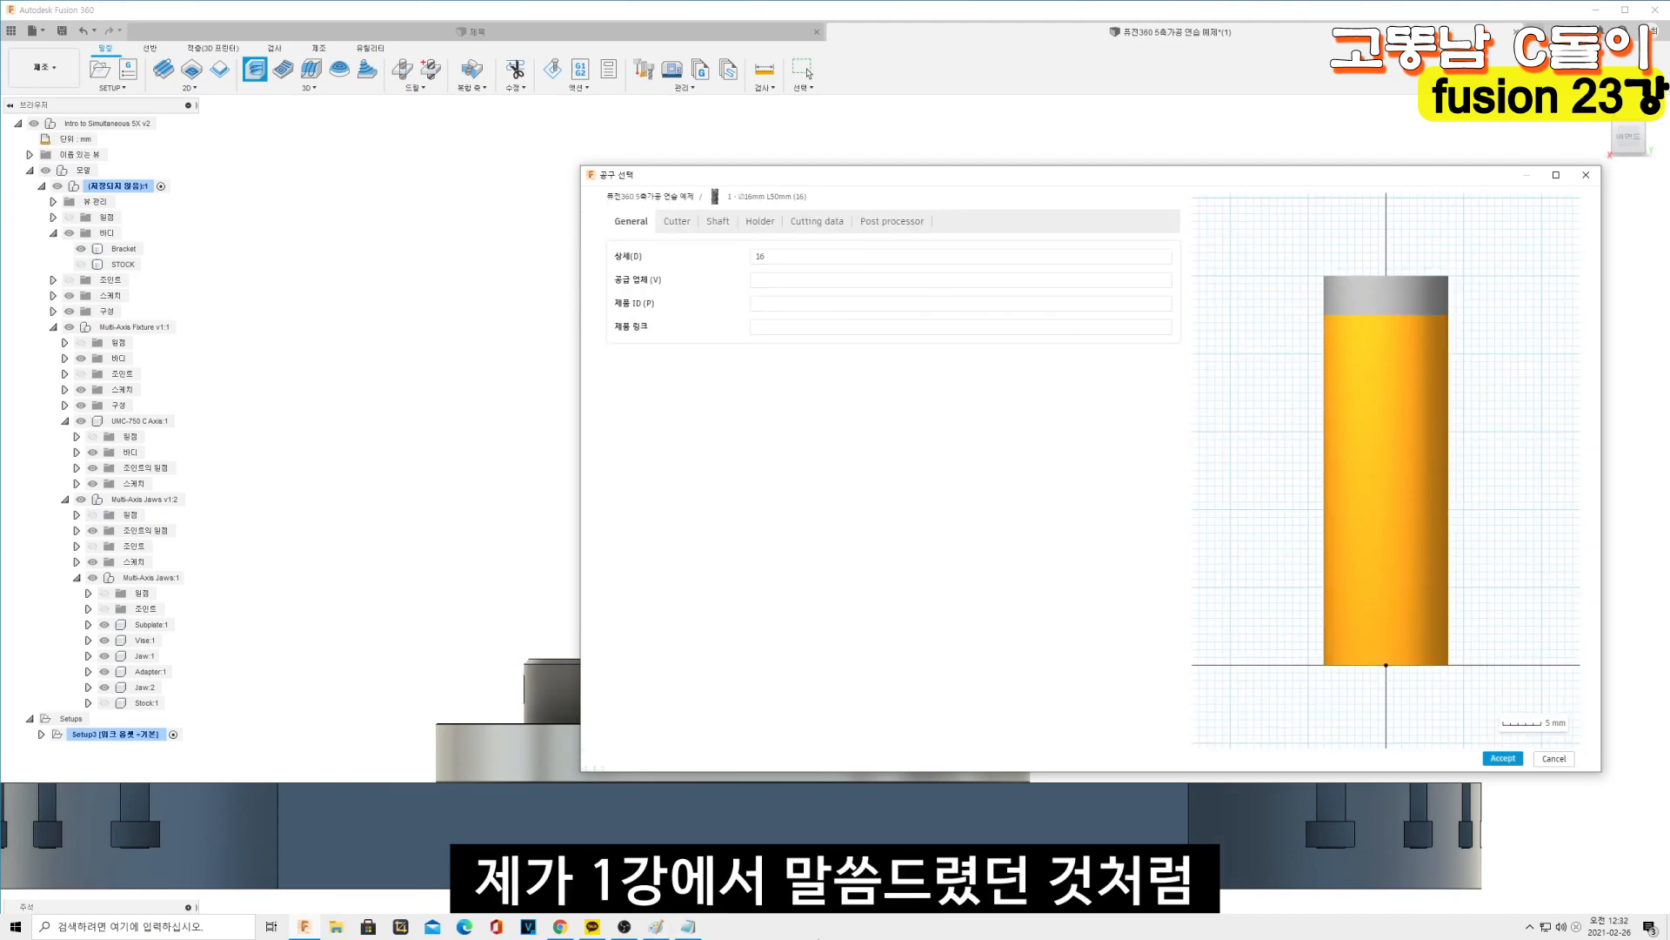
left_click(687, 926)
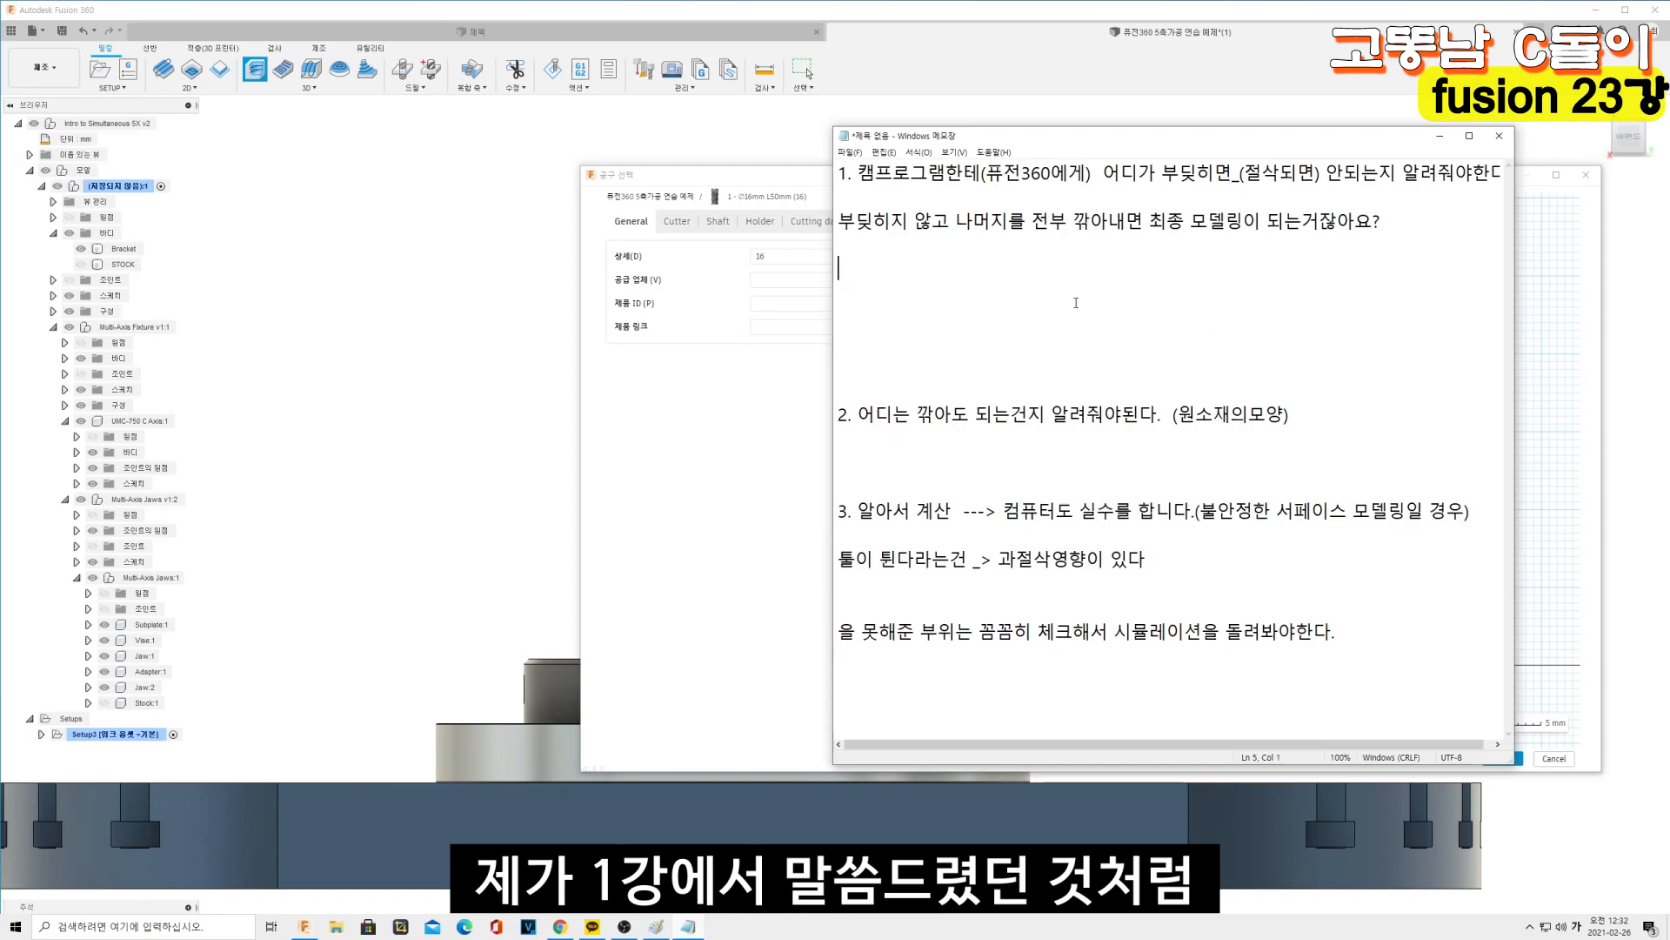
left_click(764, 454)
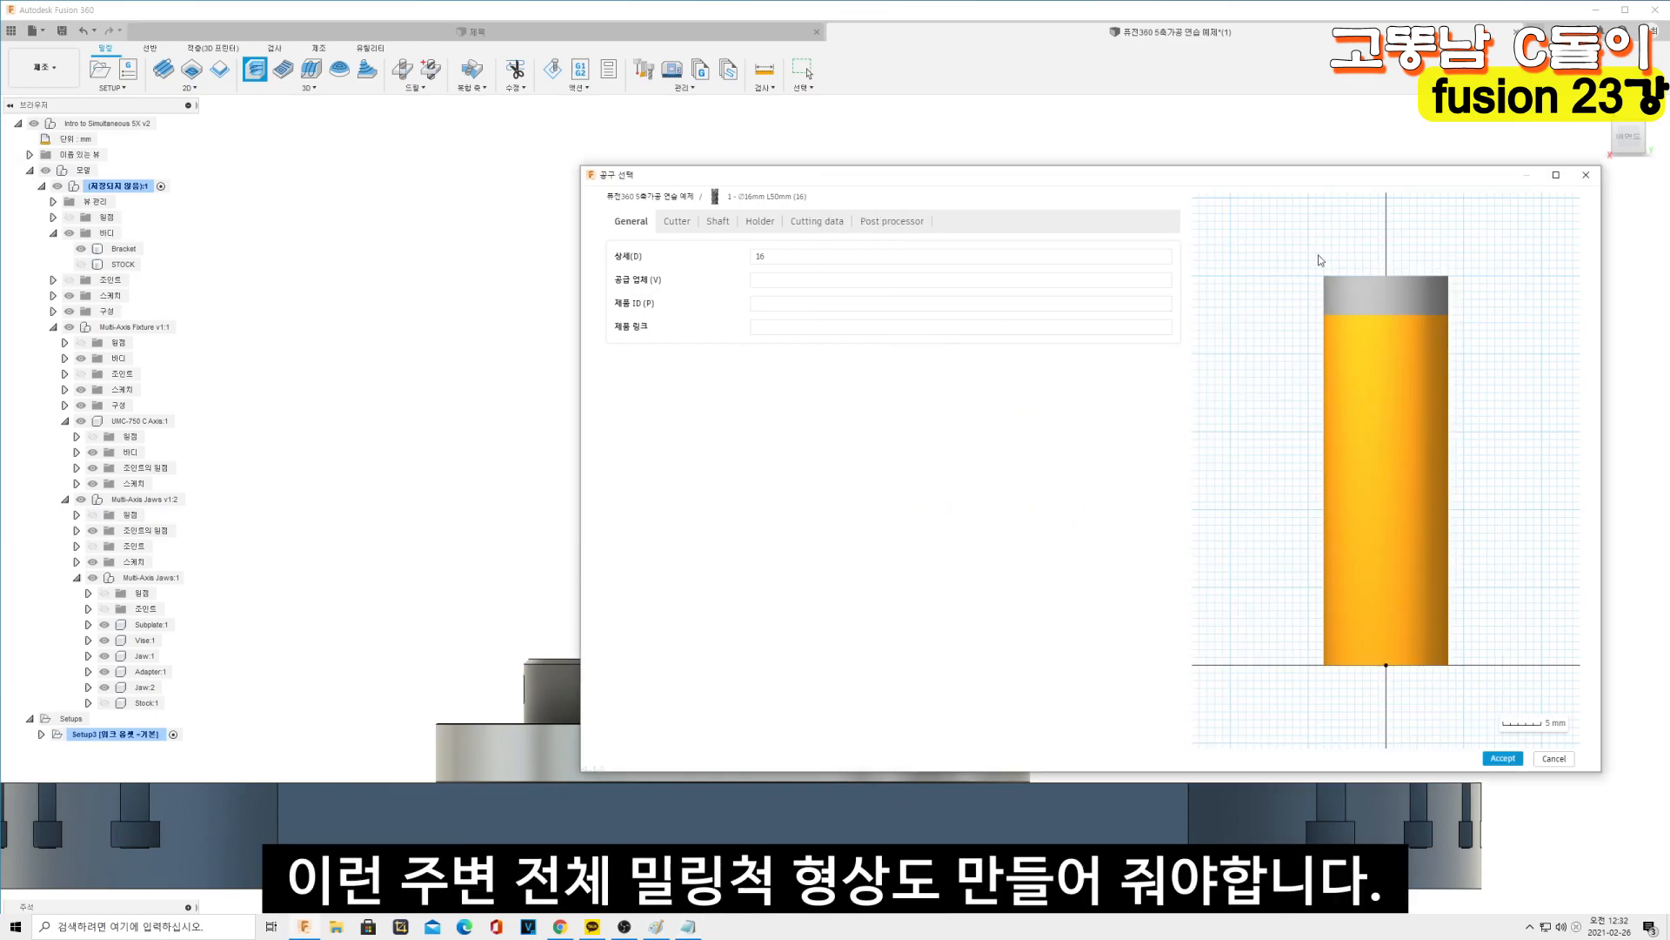
left_click(809, 223)
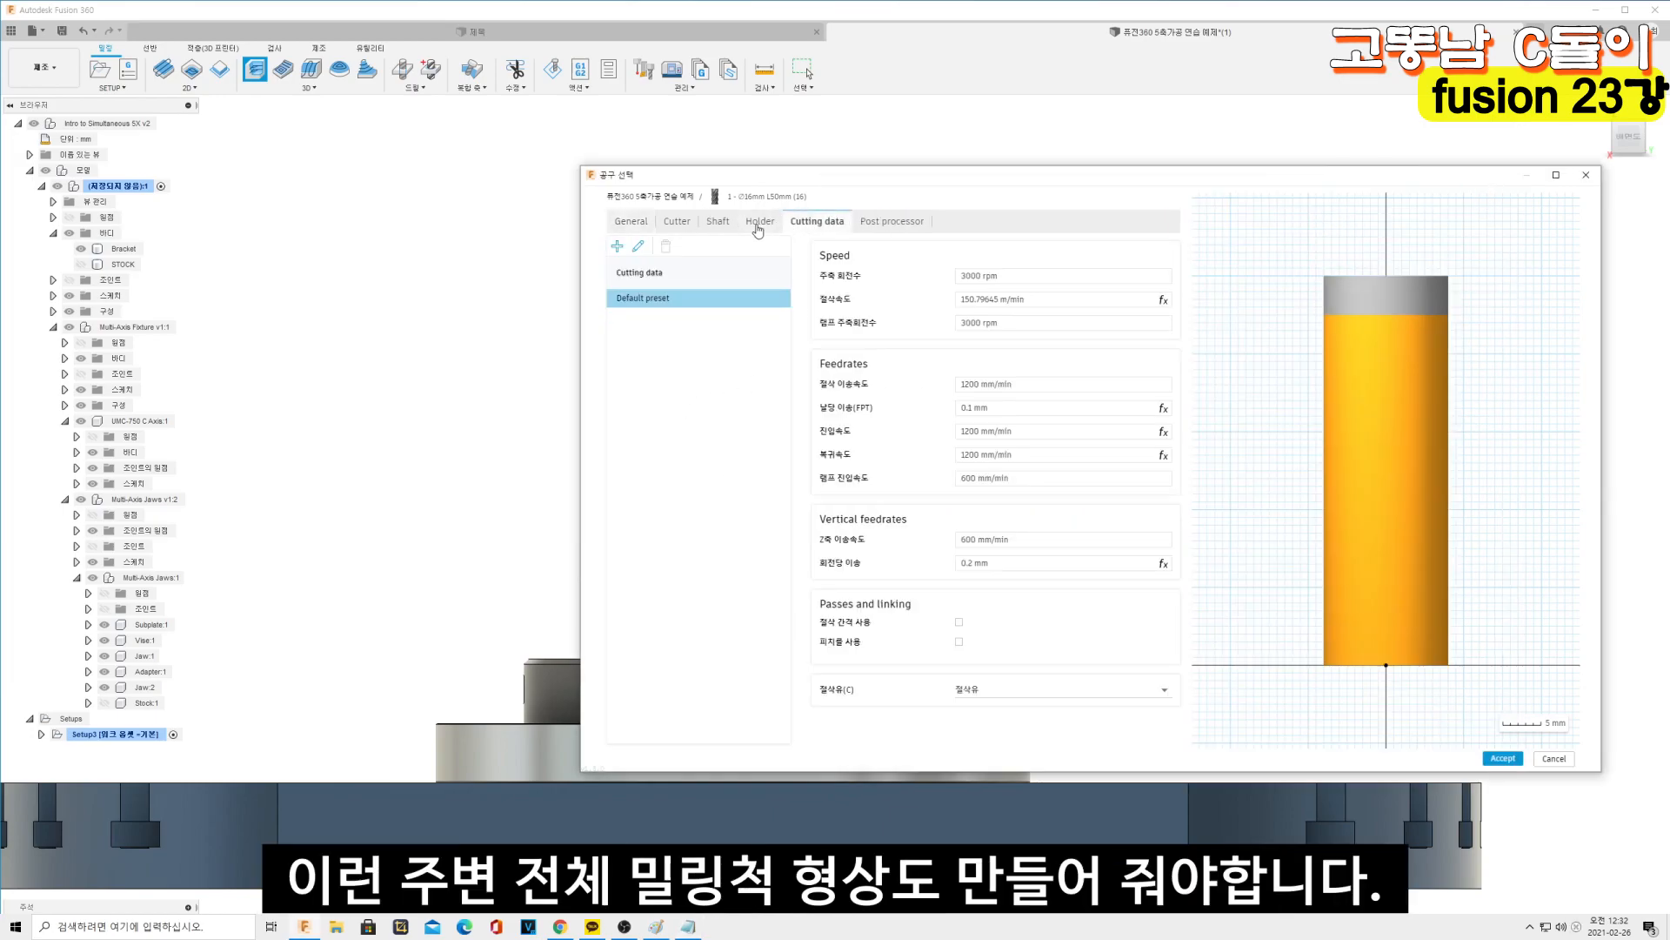
left_click(757, 222)
Look through the holder library for a suitable BT40 or BT50 milling chuck
scroll(717, 477, "down", 5)
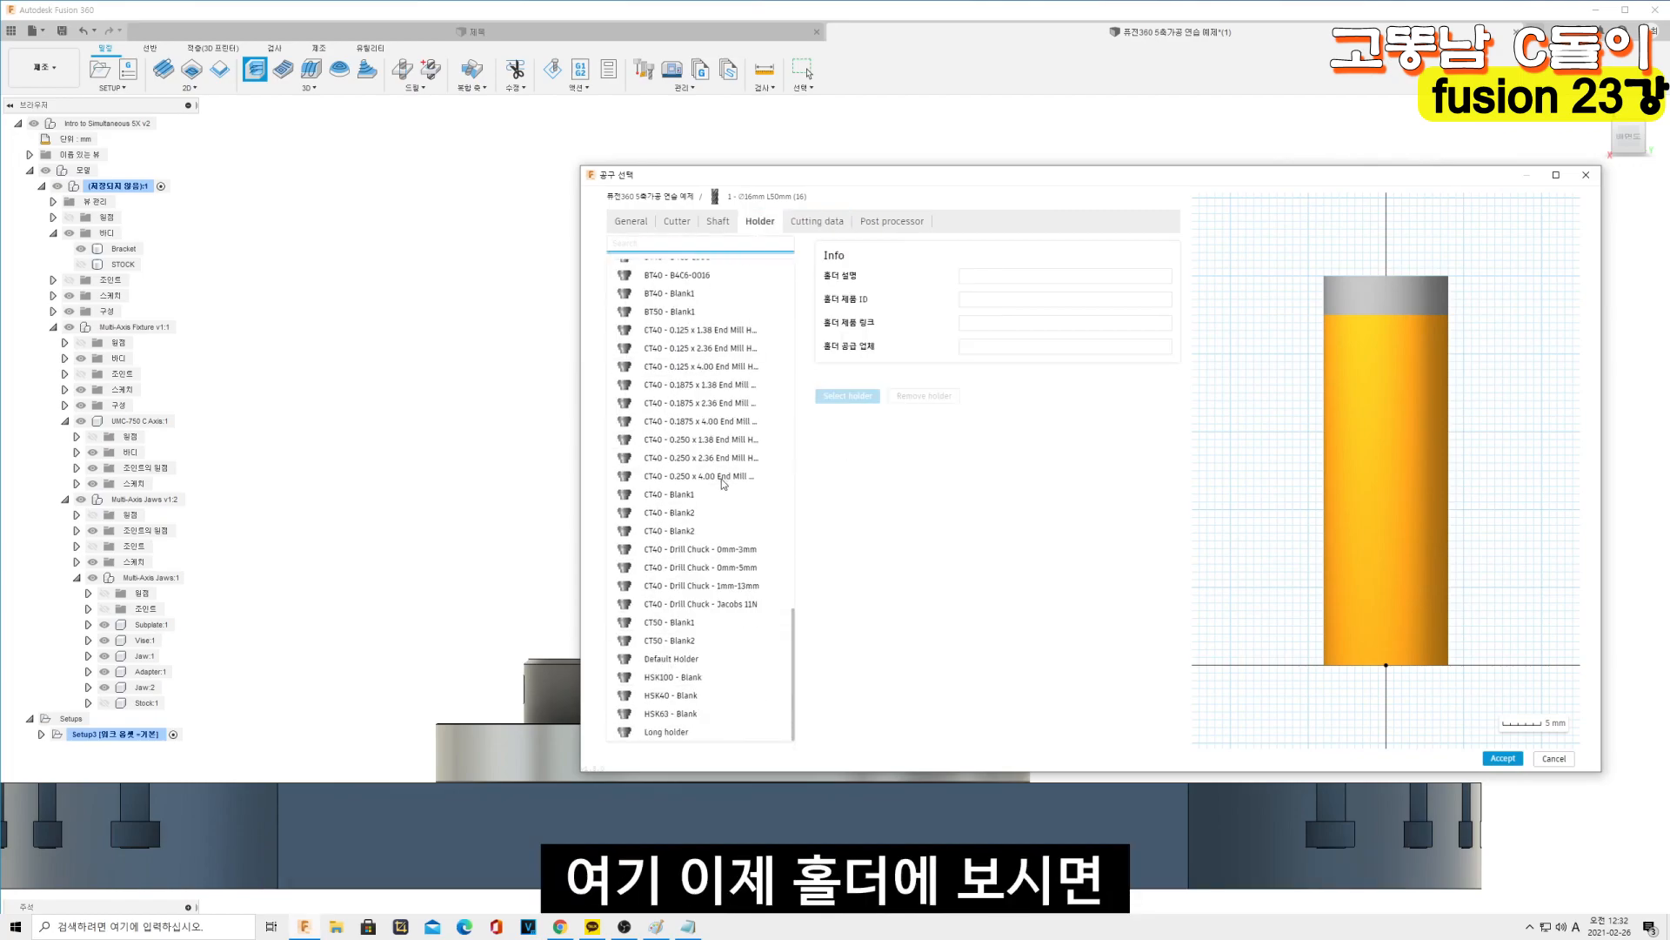
left_click(703, 623)
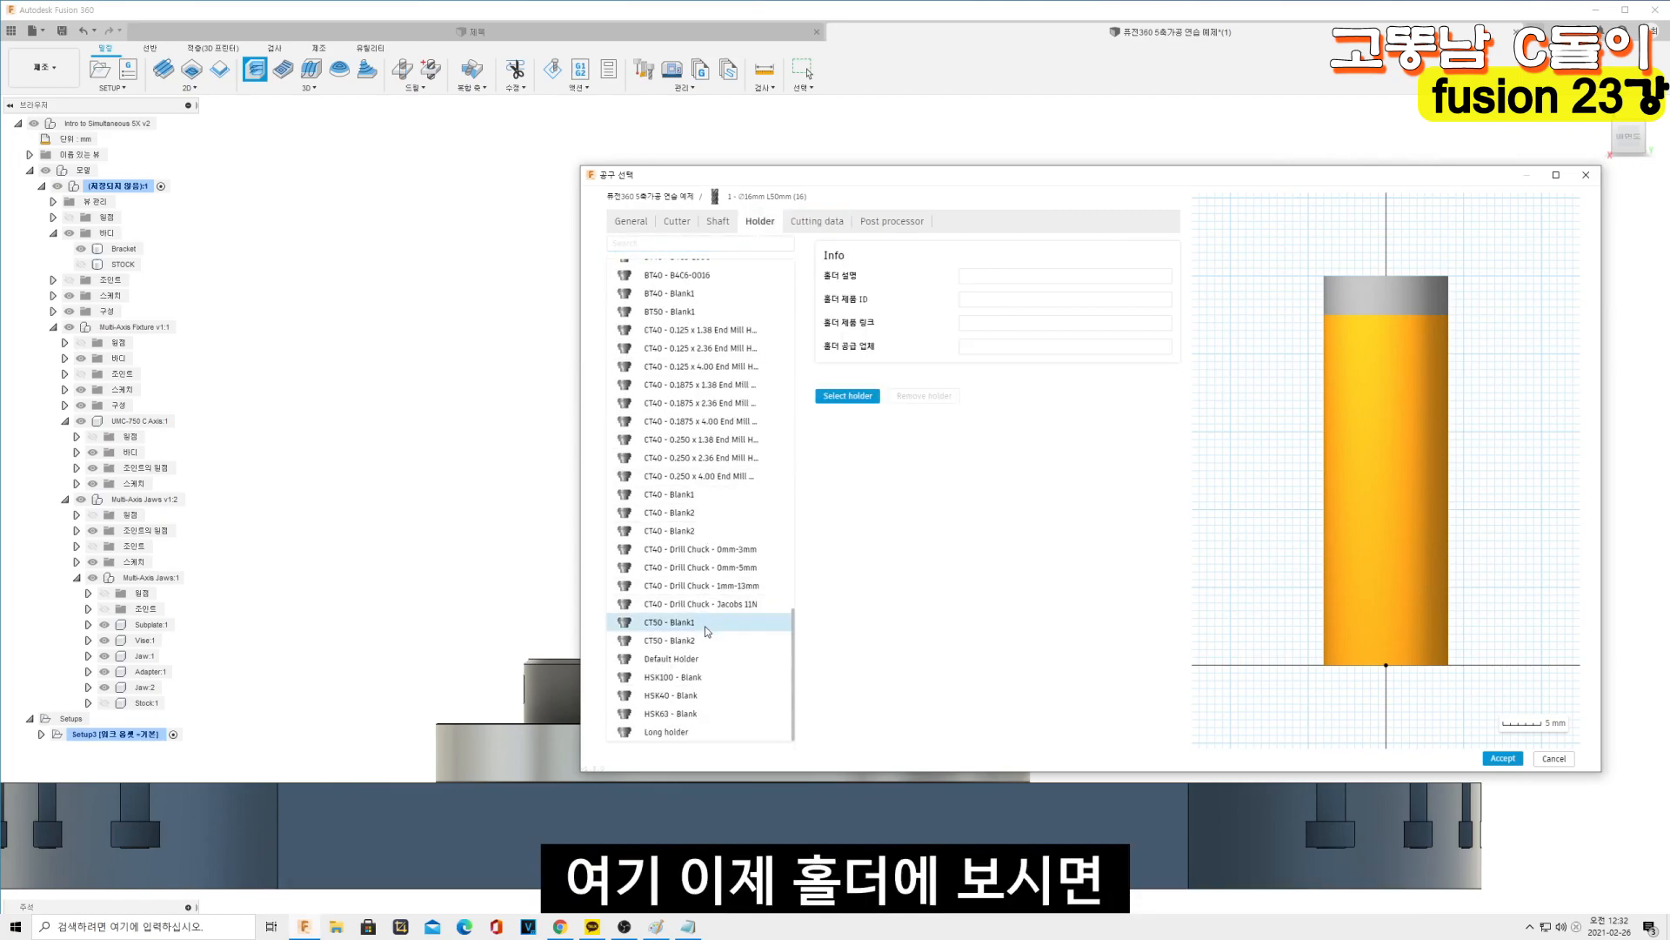
scroll(715, 618, "down", 3)
scroll(719, 605, "down", 10)
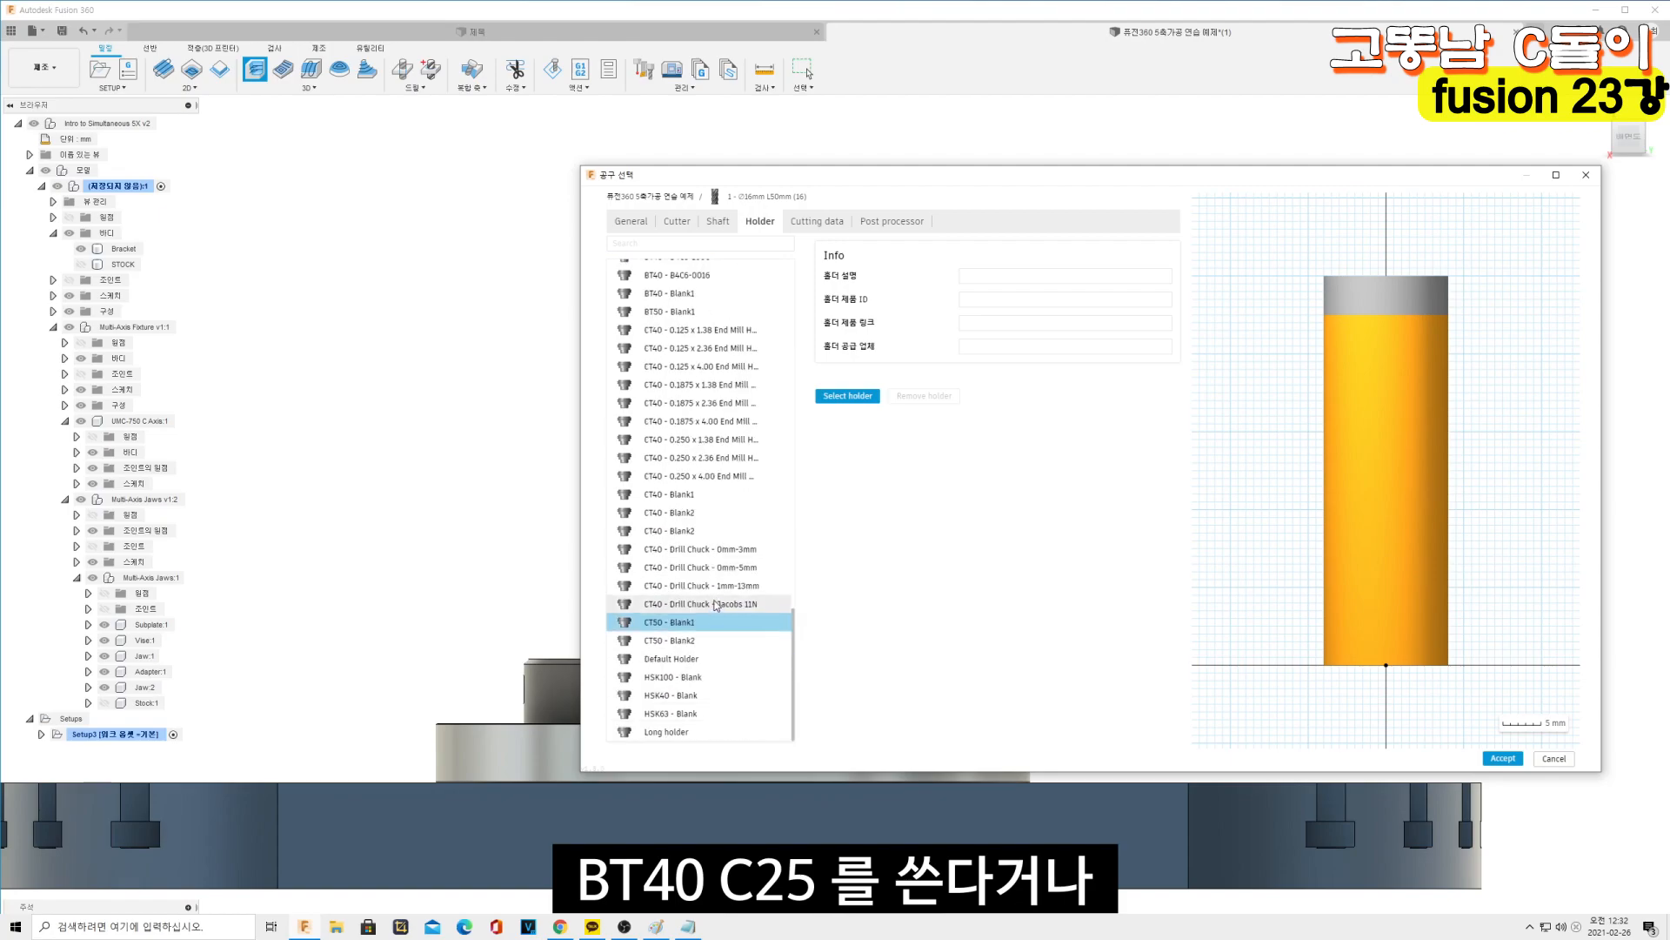
scroll(724, 565, "up", 5)
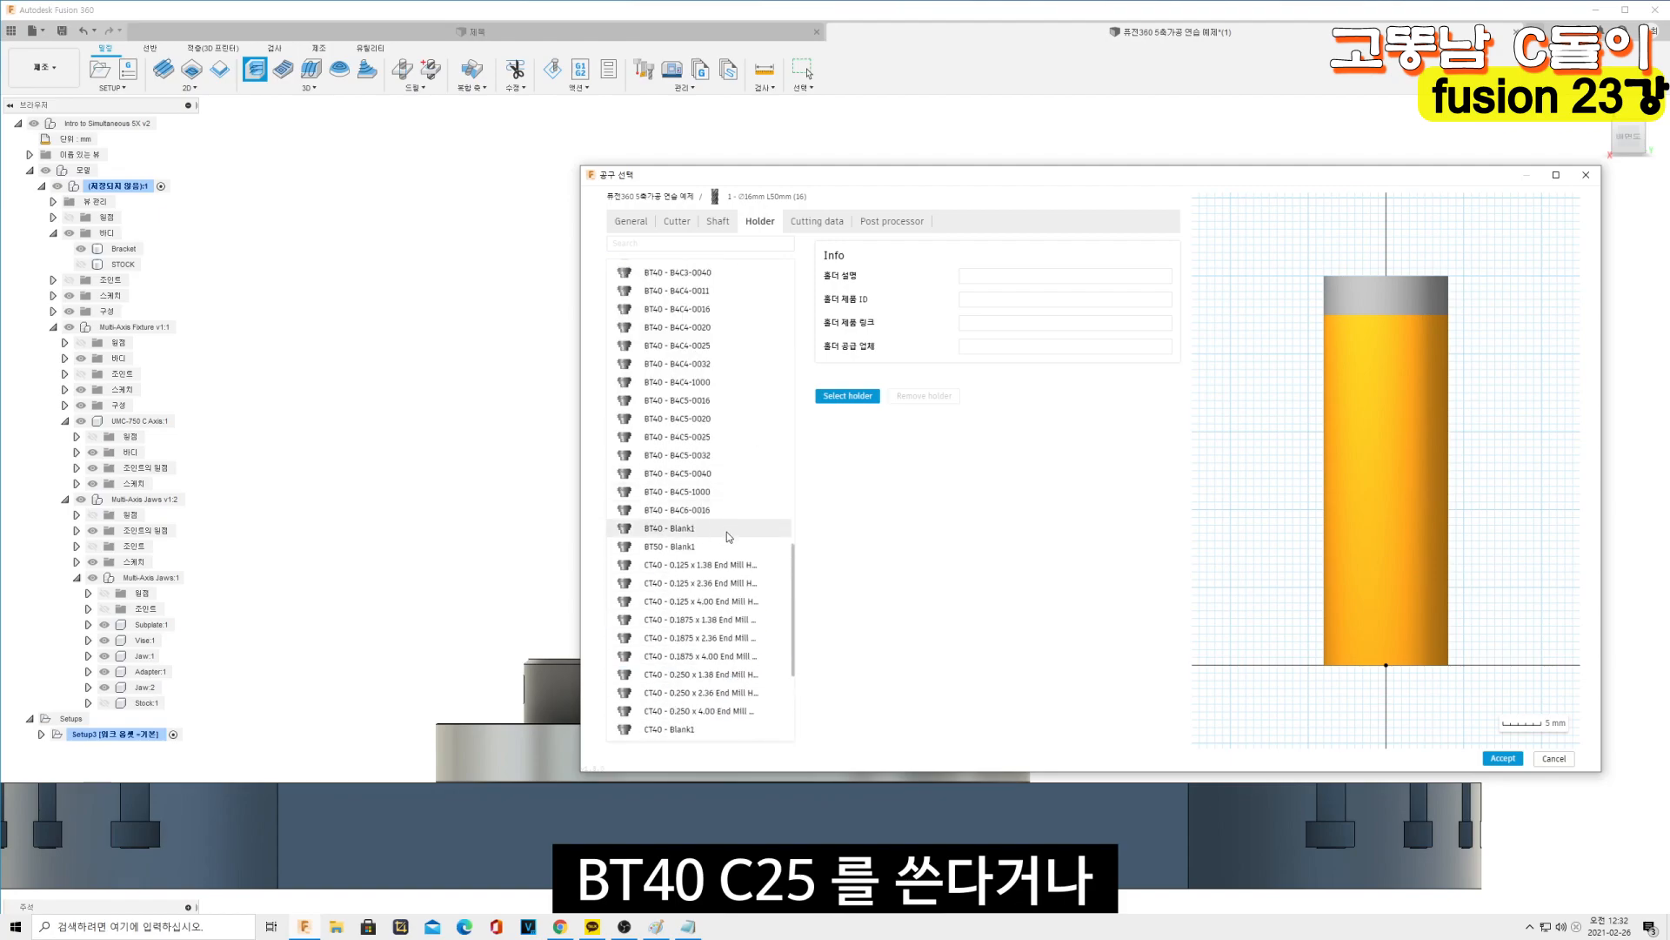
scroll(725, 528, "up", 3)
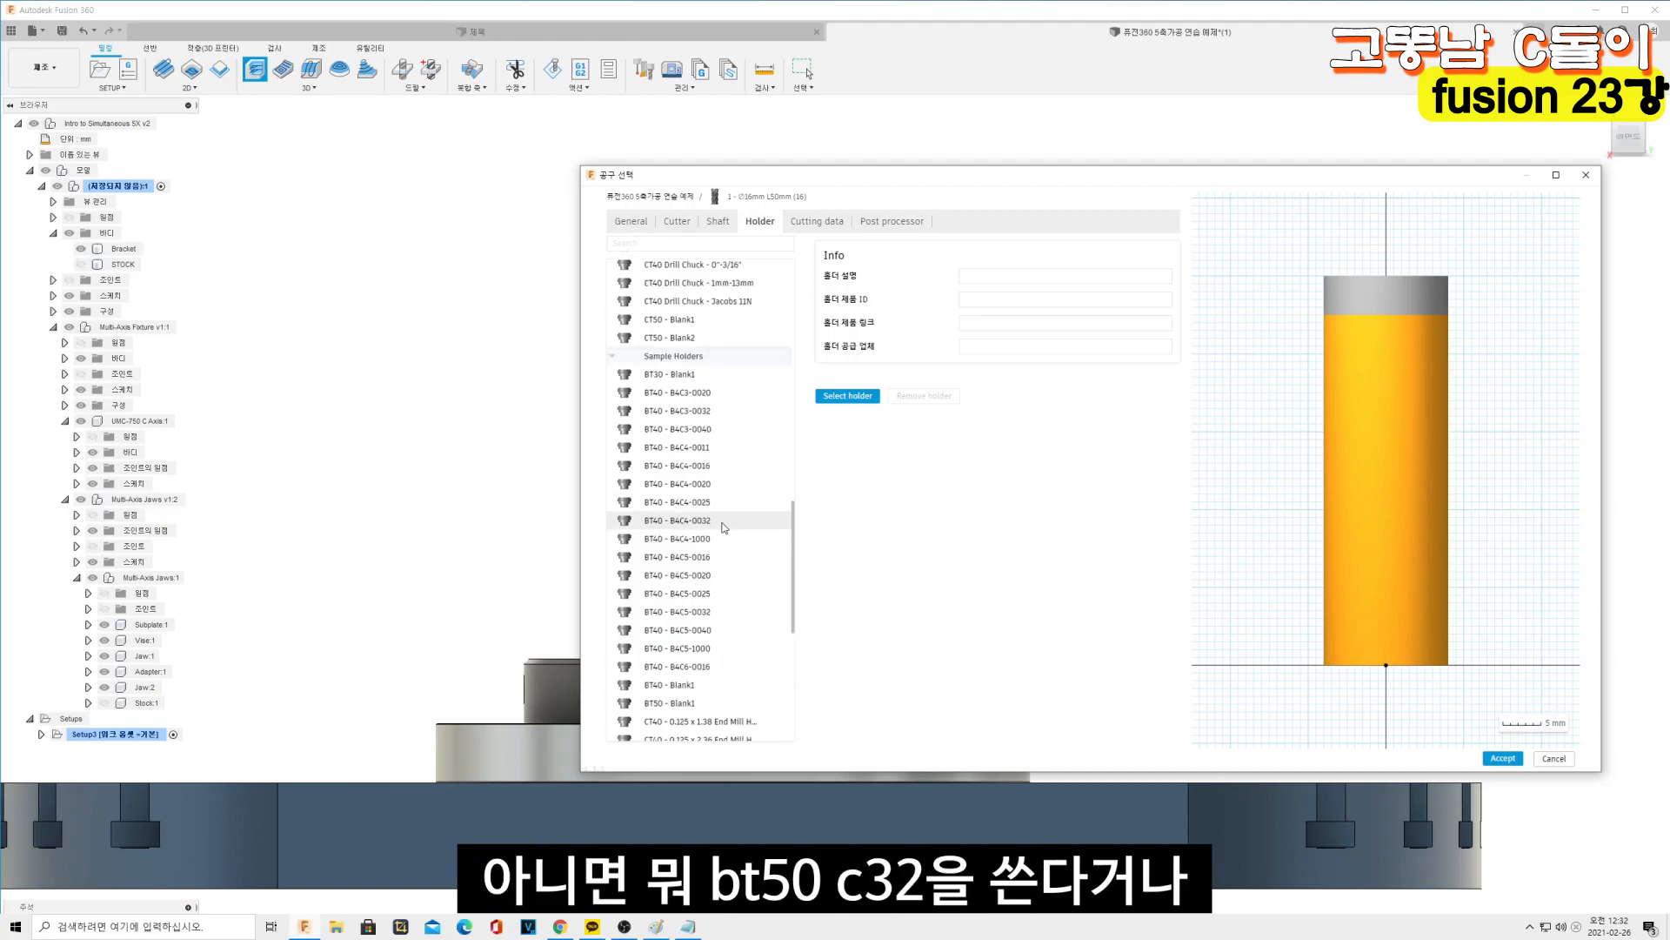
scroll(710, 521, "up", 15)
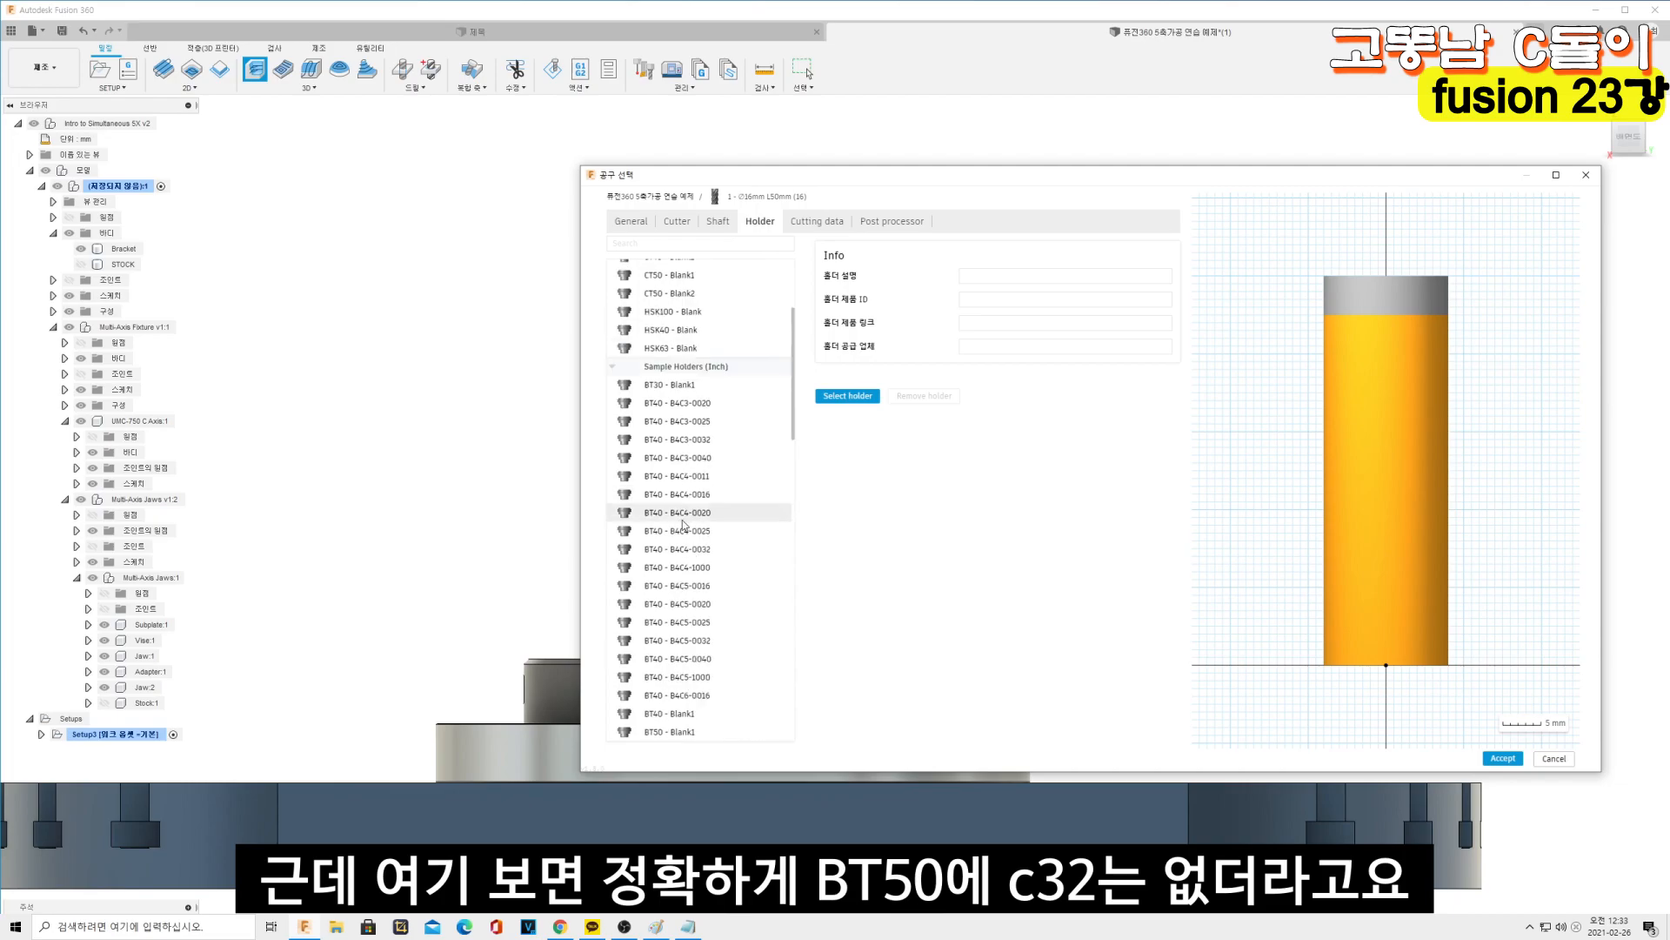
scroll(698, 513, "up", 4)
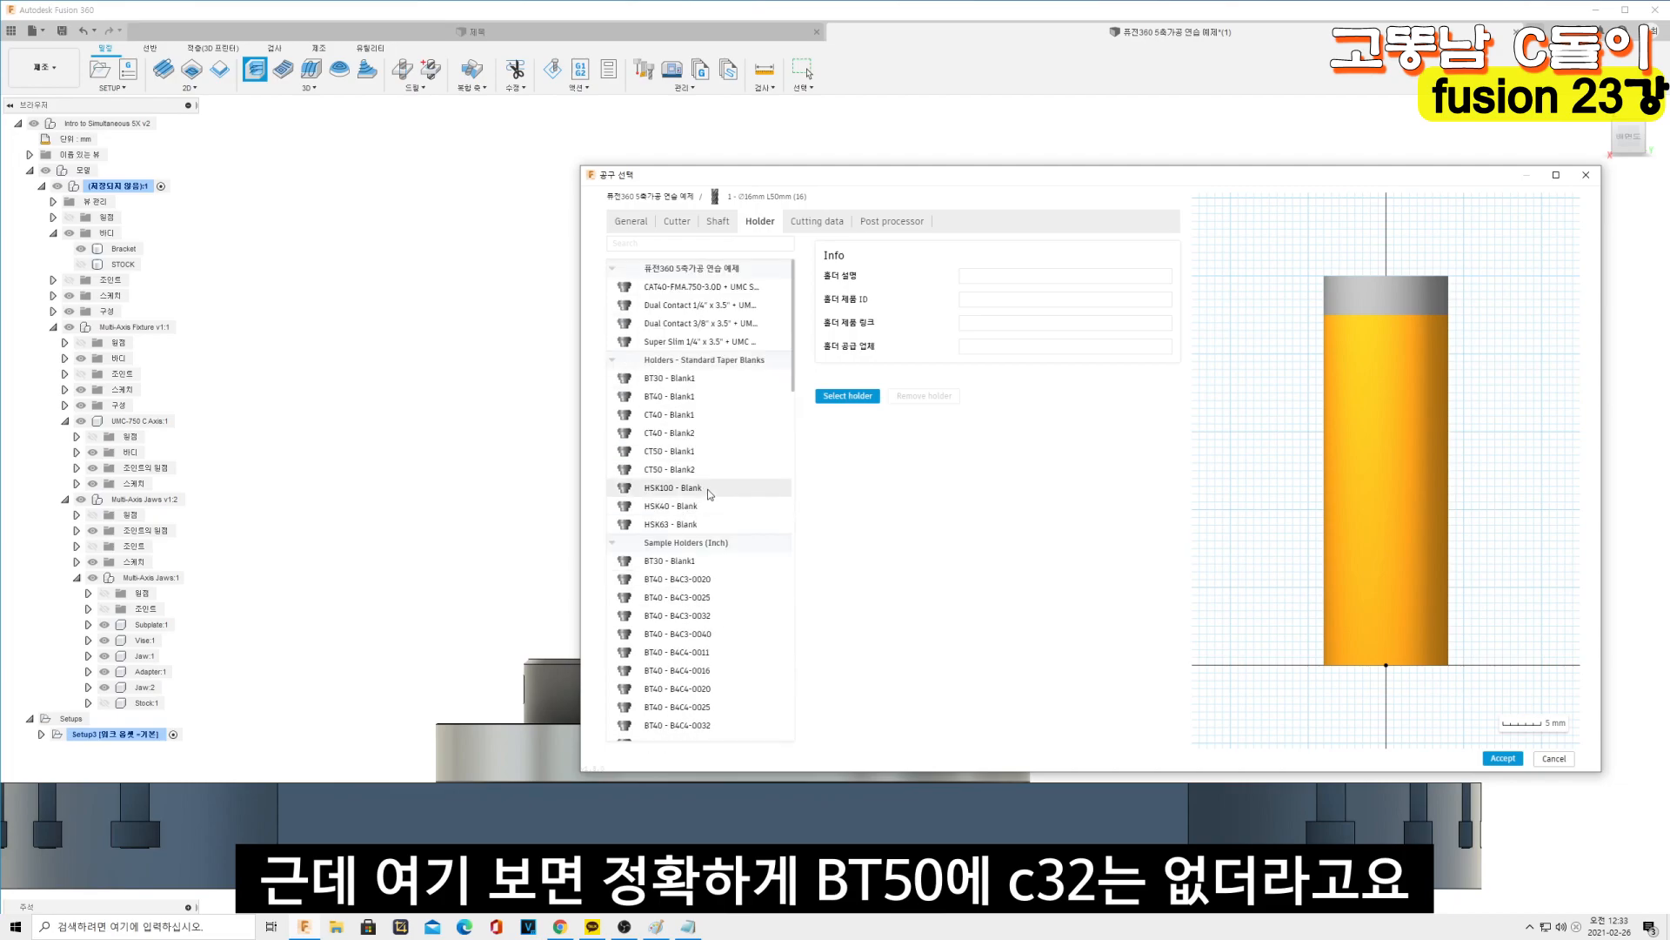
scroll(708, 487, "down", 10)
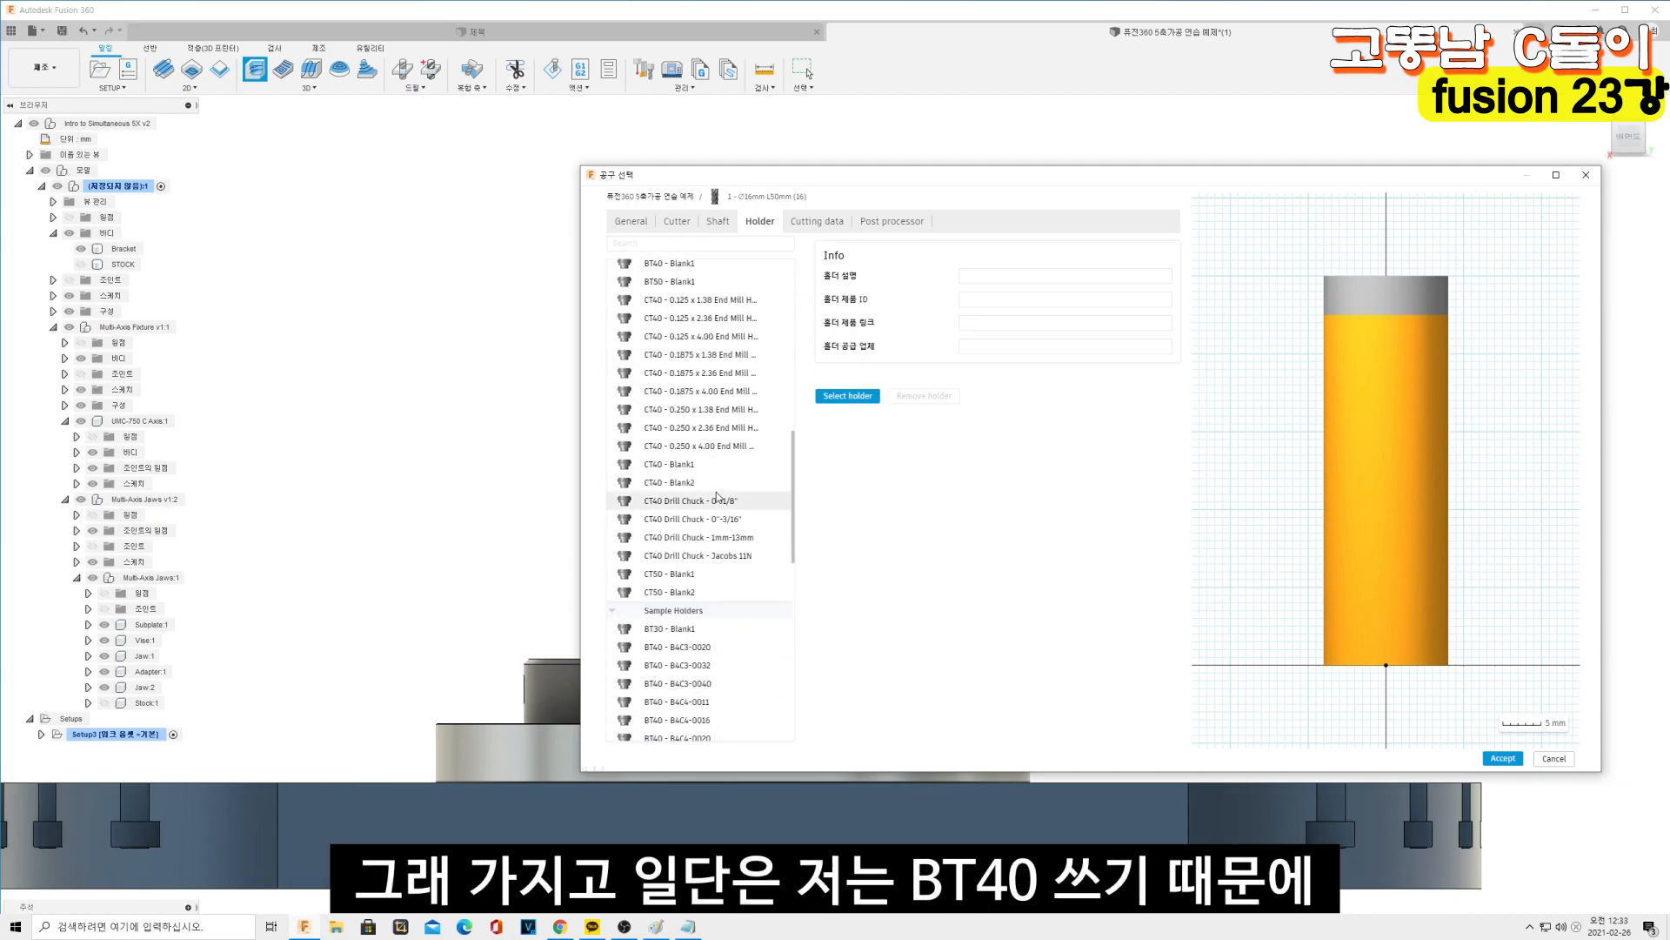
Try the BT40 - B4C3-0020 holder on the end mill and remove it again
left_click(696, 373)
left_click(850, 396)
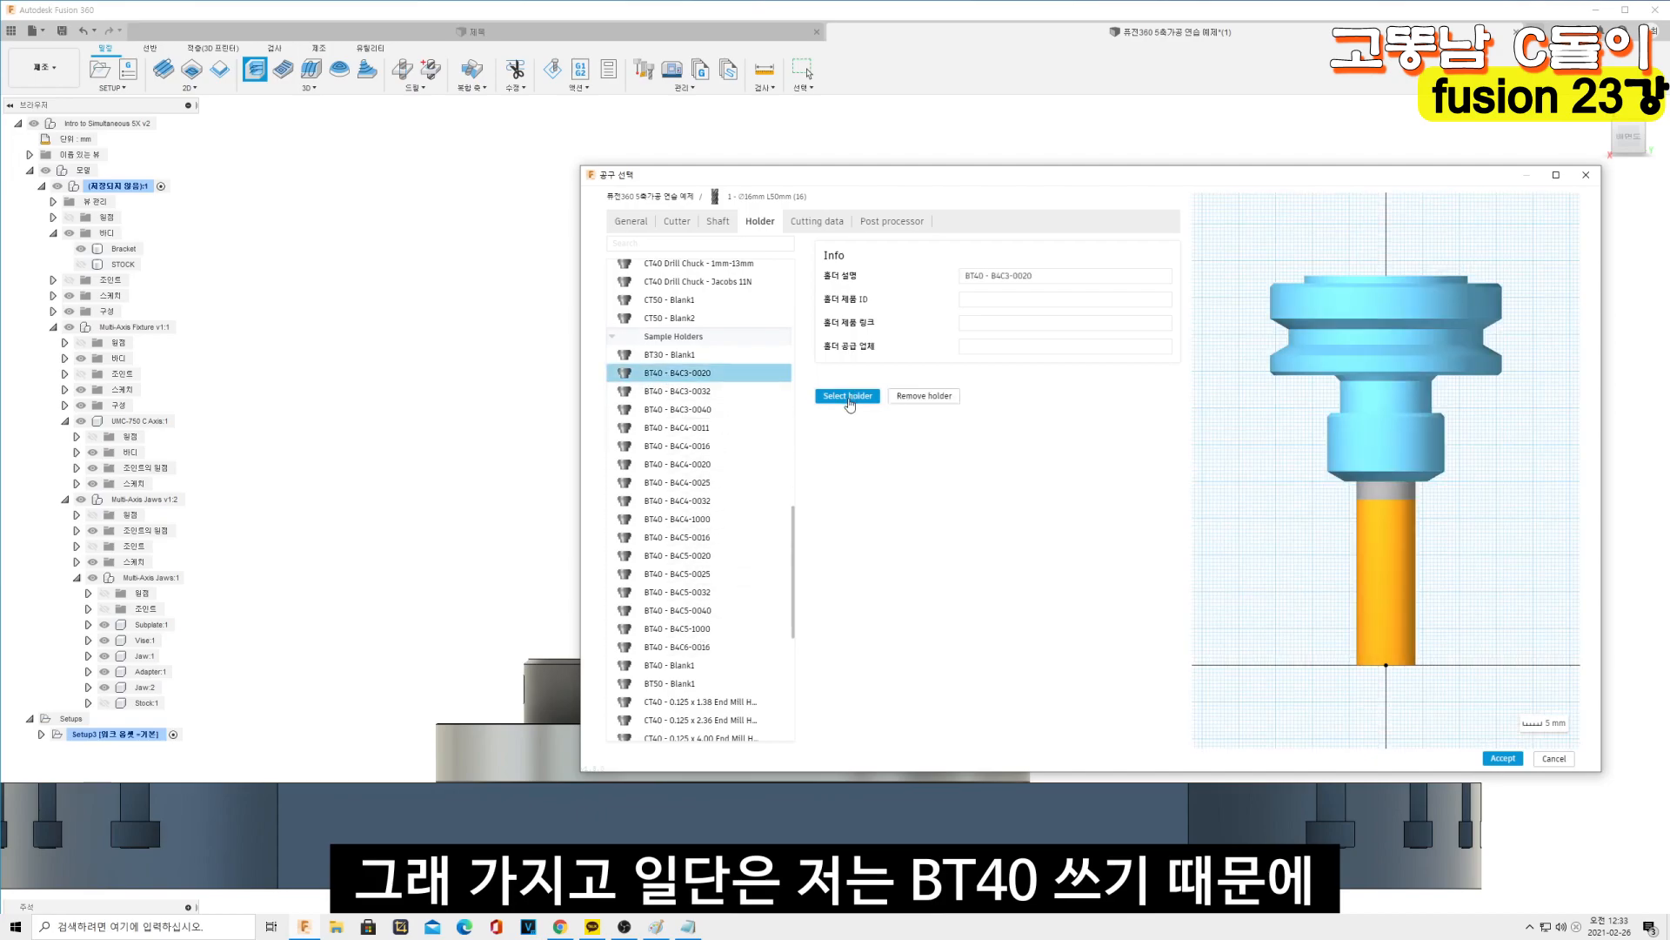
left_click(717, 222)
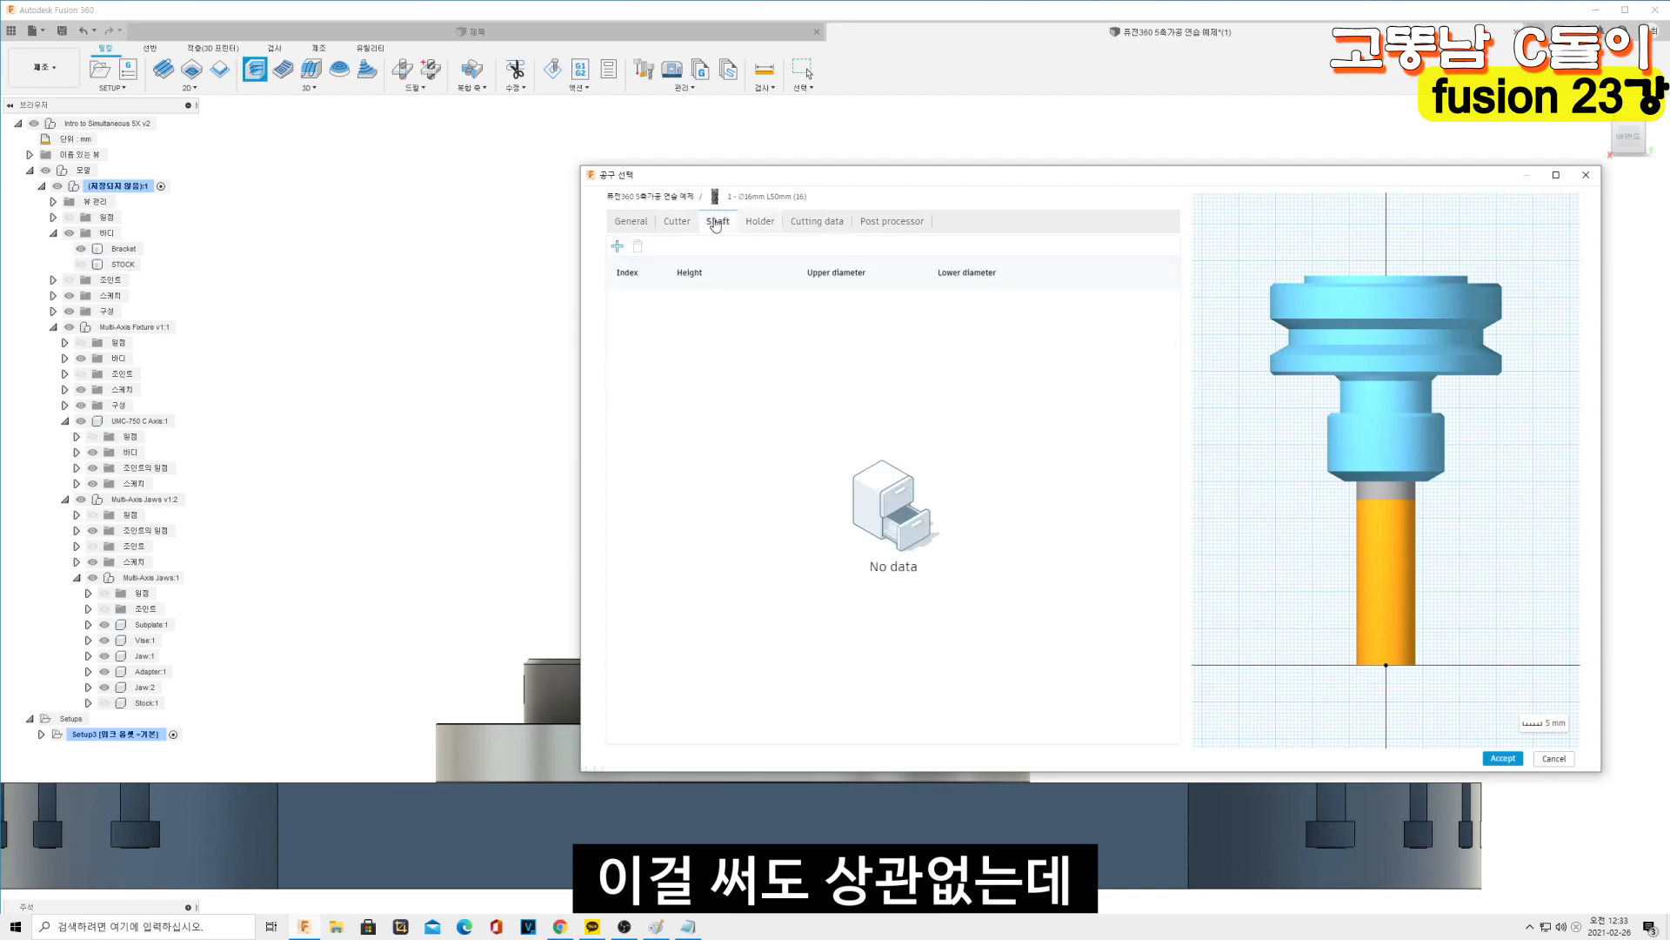
left_click(759, 222)
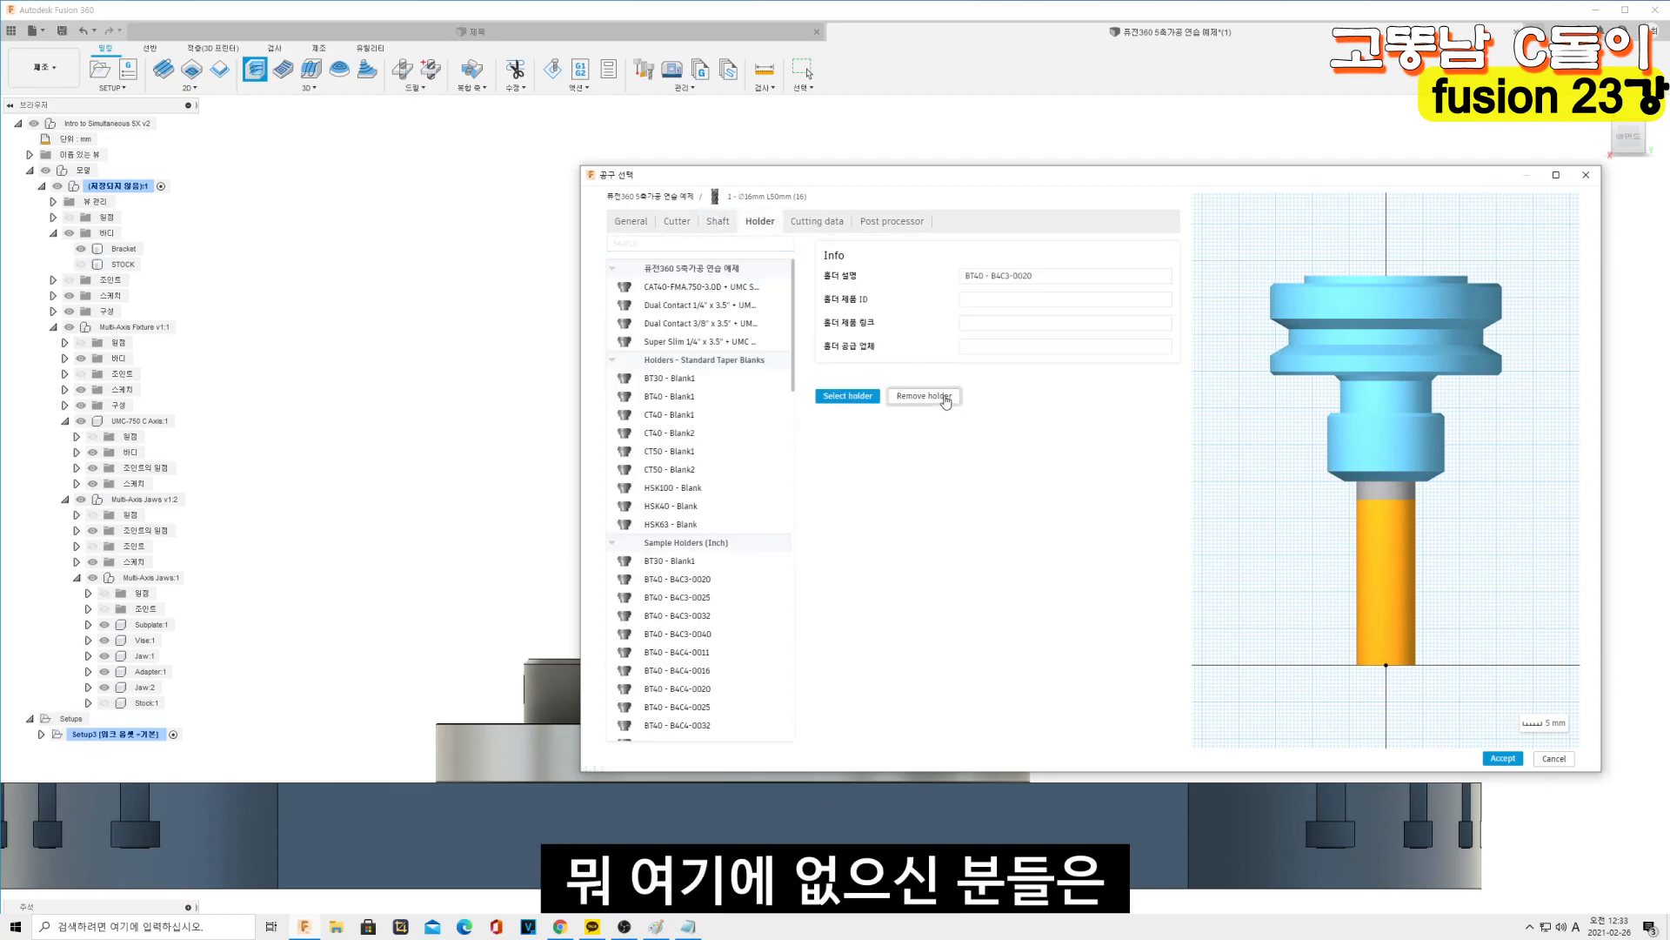
left_click(924, 396)
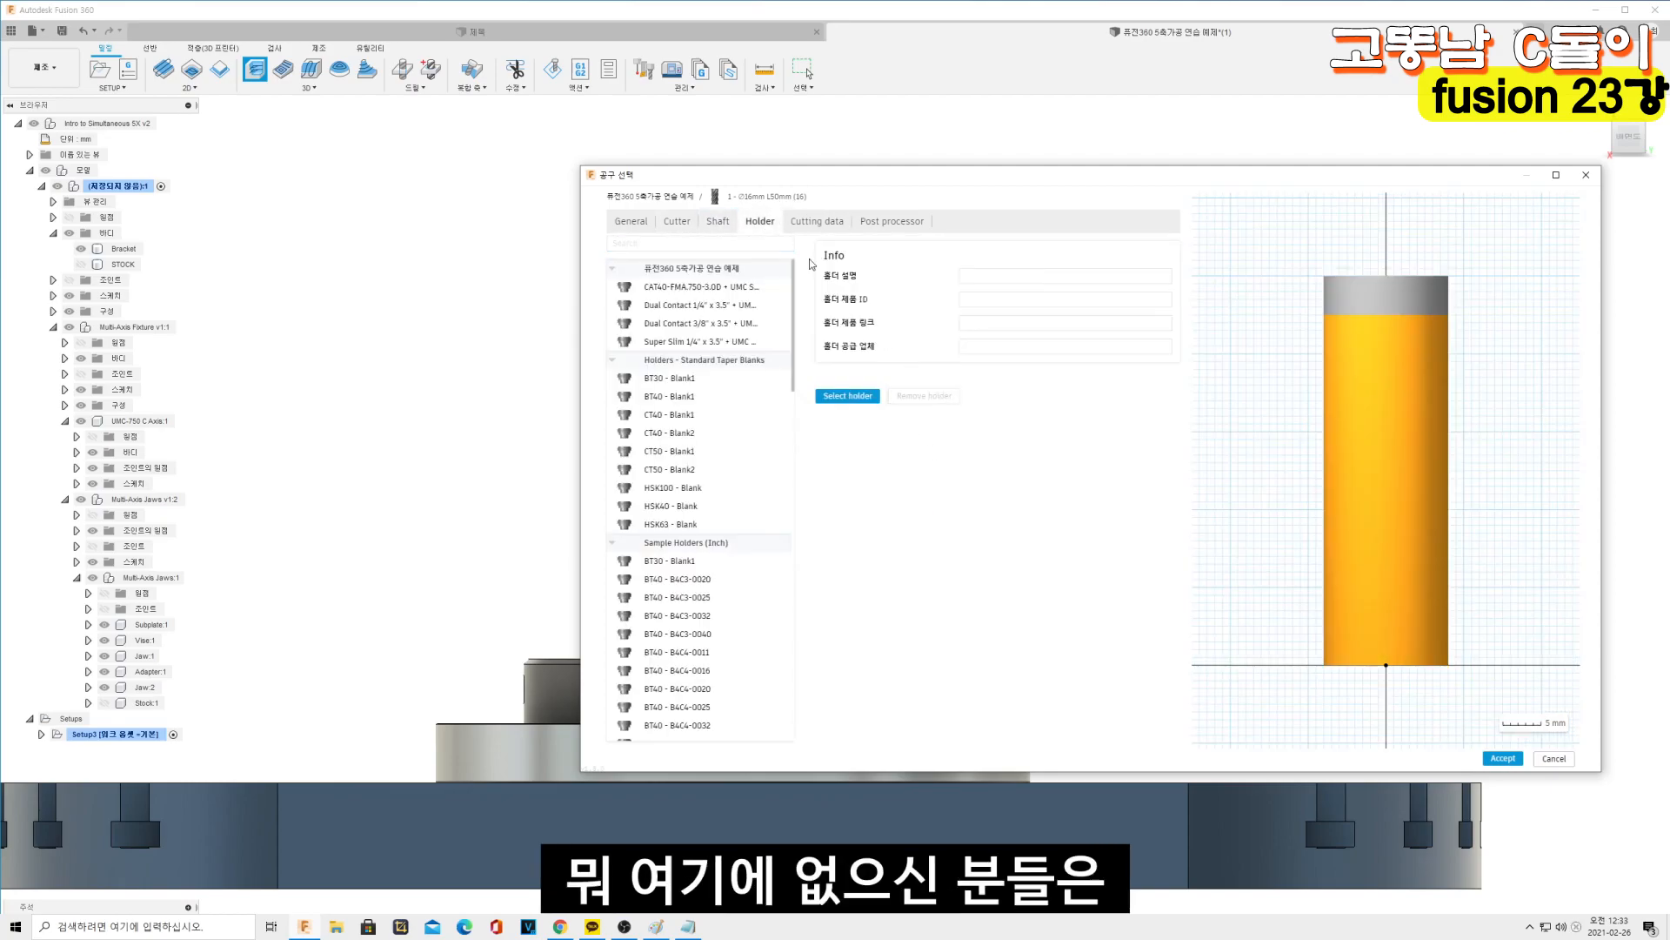
Add a new shaft section to the 16 mm end mill and bring up its upper diameter for editing
left_click(717, 221)
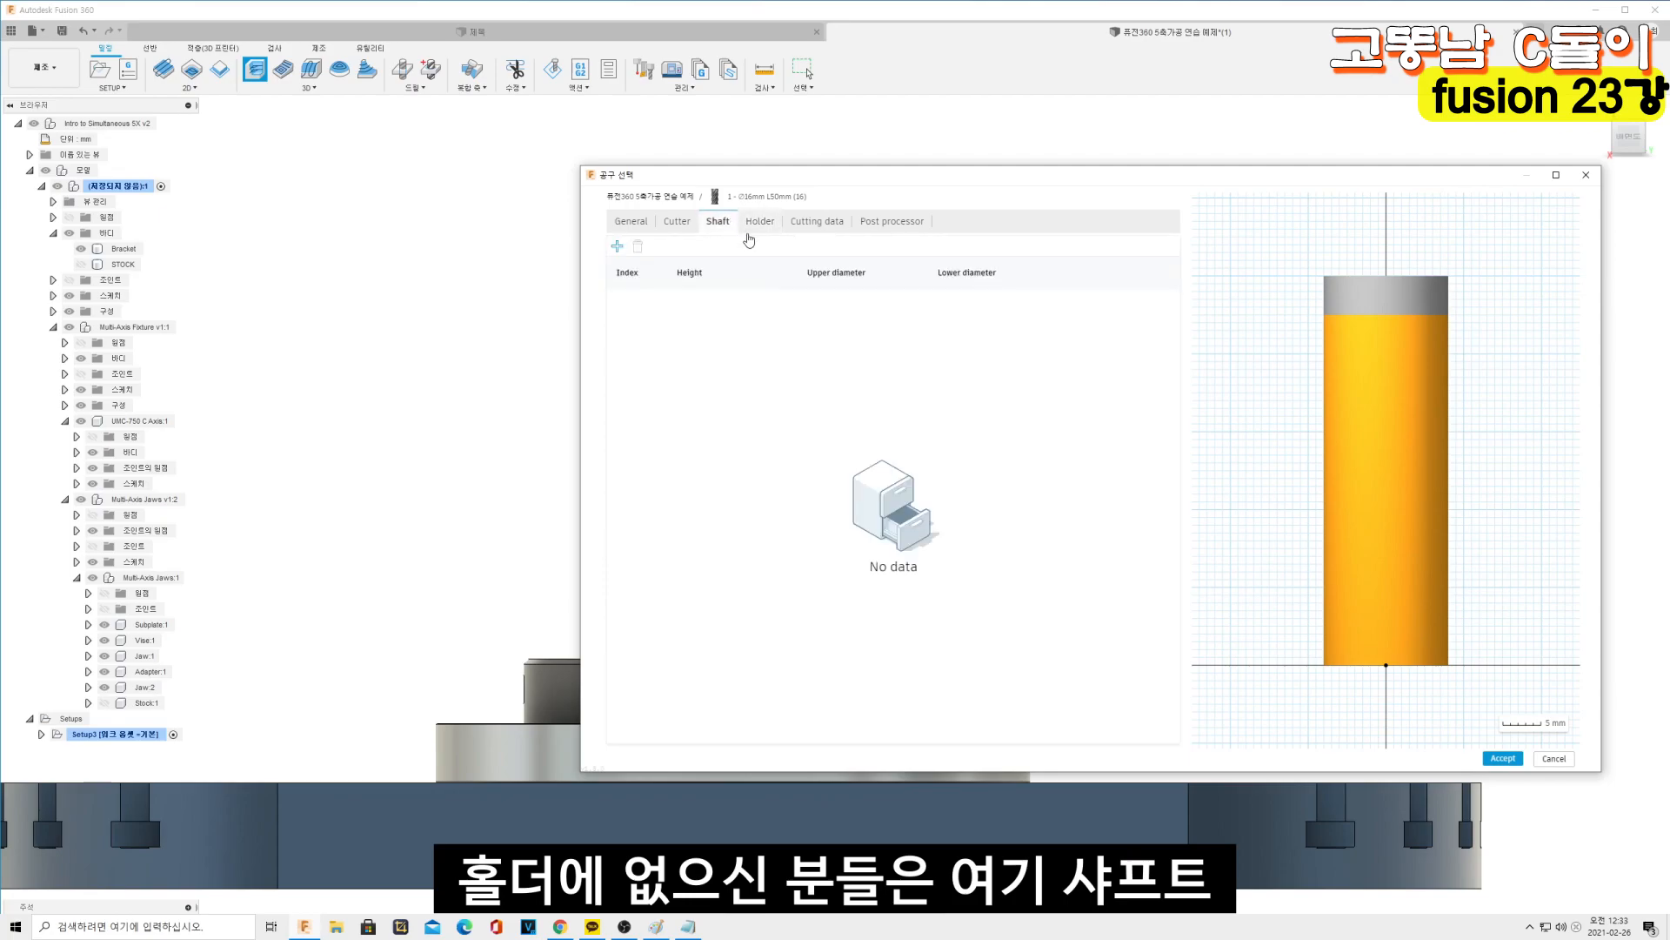
left_click(617, 246)
left_click(878, 302)
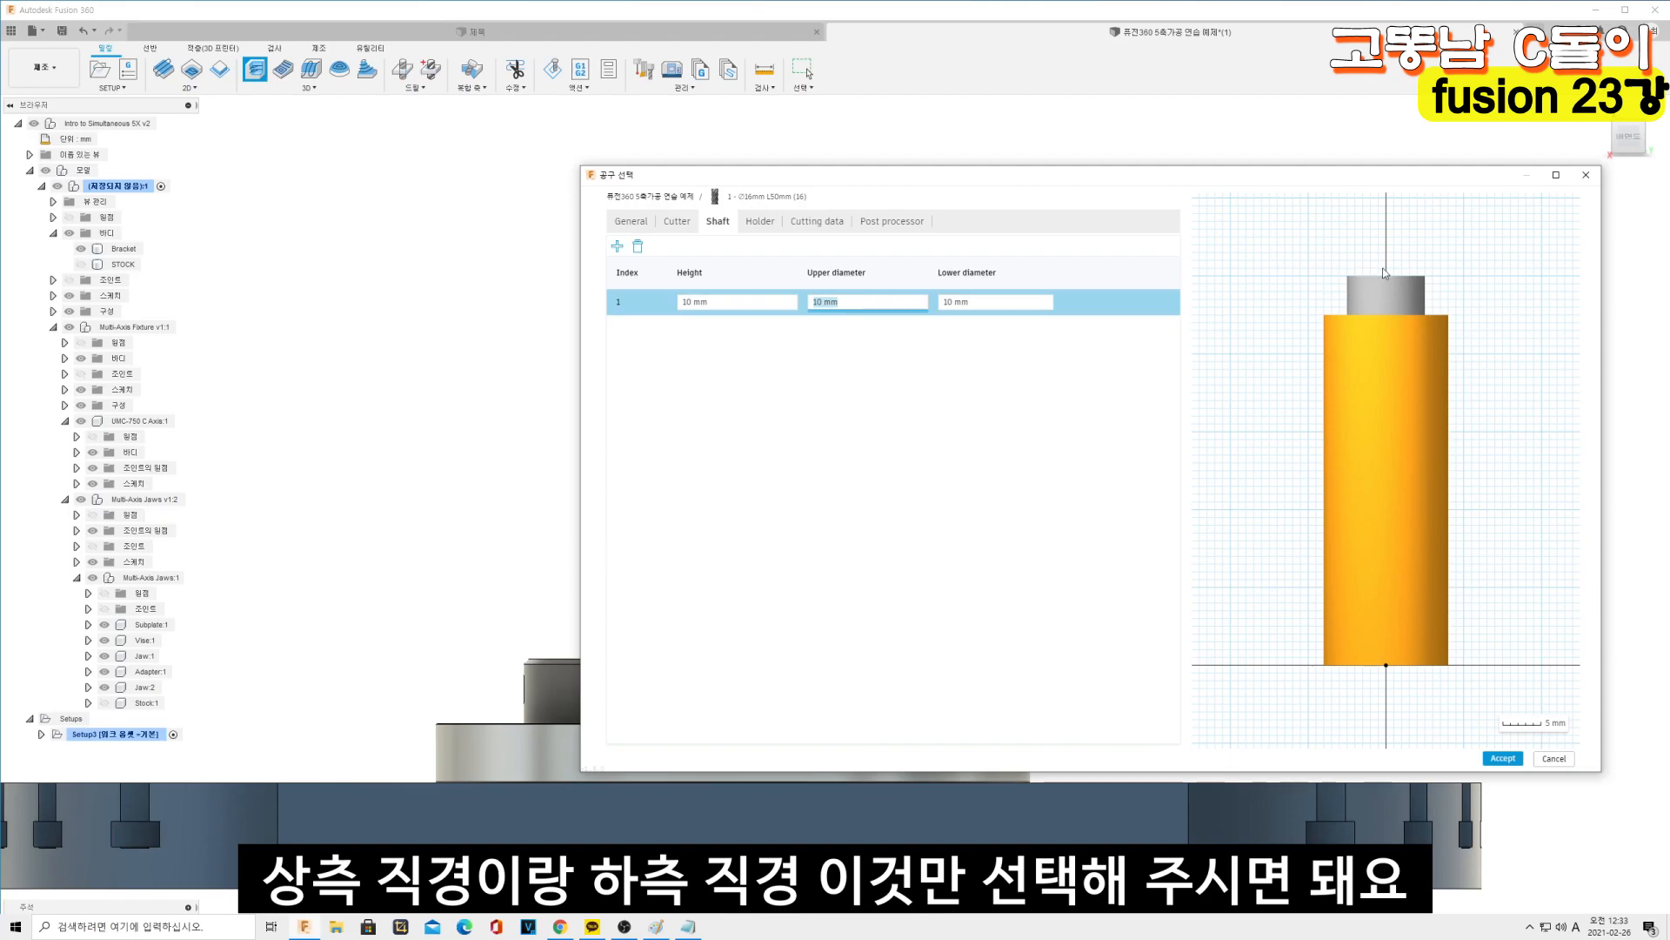
key("Tab")
left_click(900, 299)
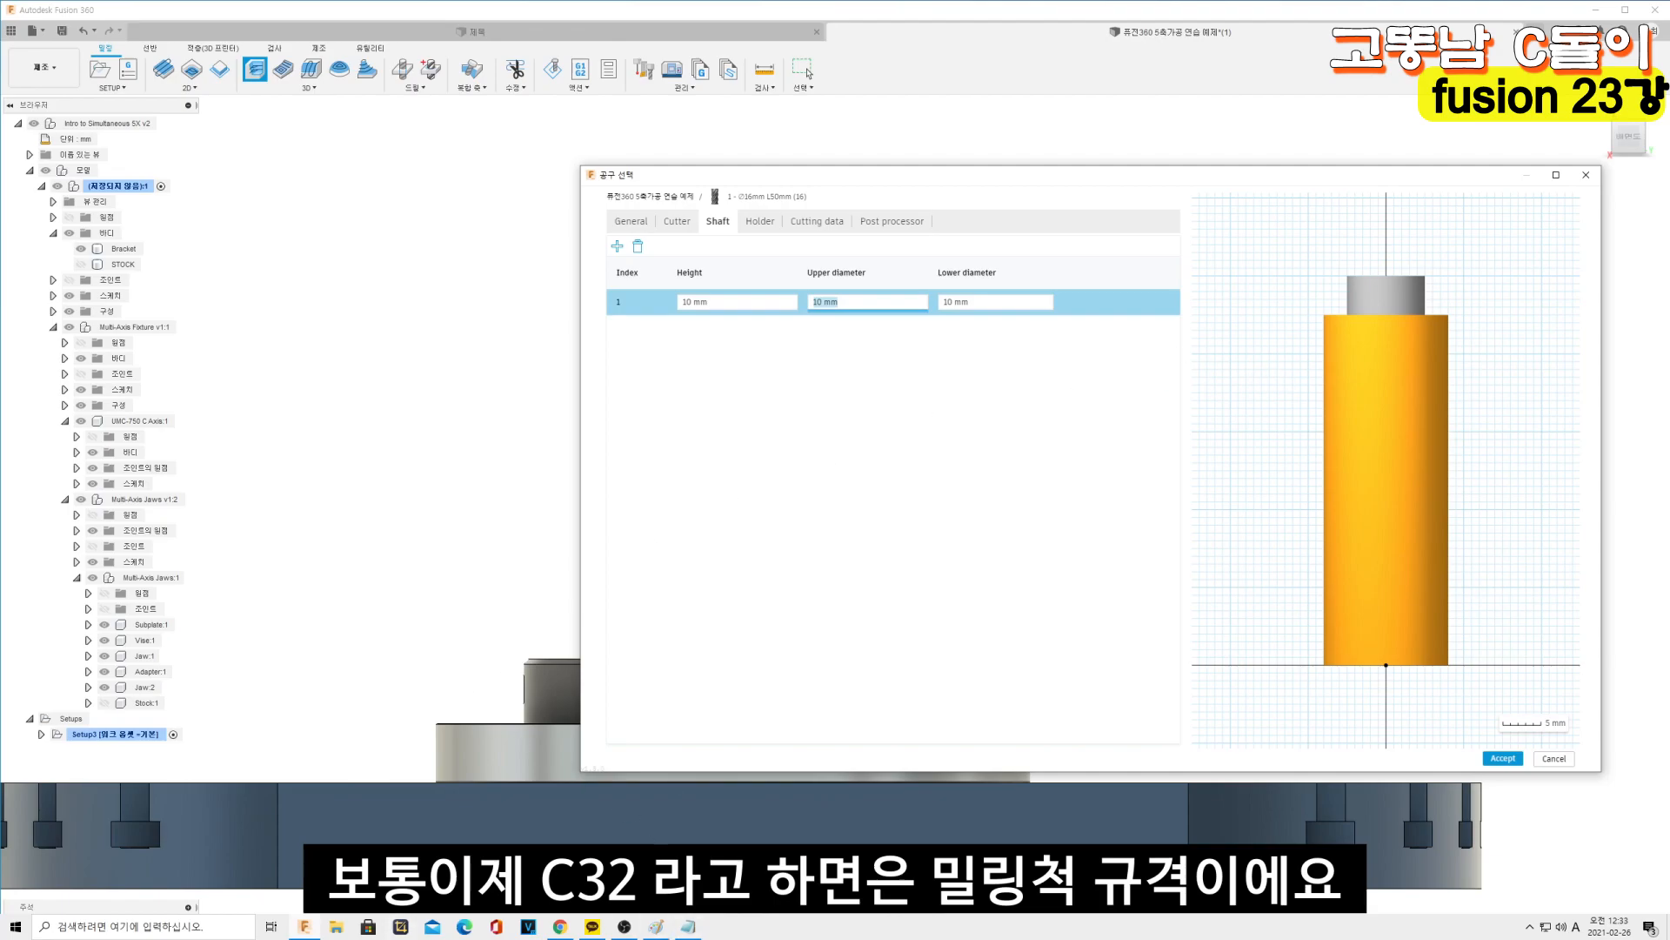
Add the remark "---3축가공기를 충분히 다뤄보신분이여야 좀 이해가 빠르실거에요---" below the first rule in the Notepad notes
left_click(688, 926)
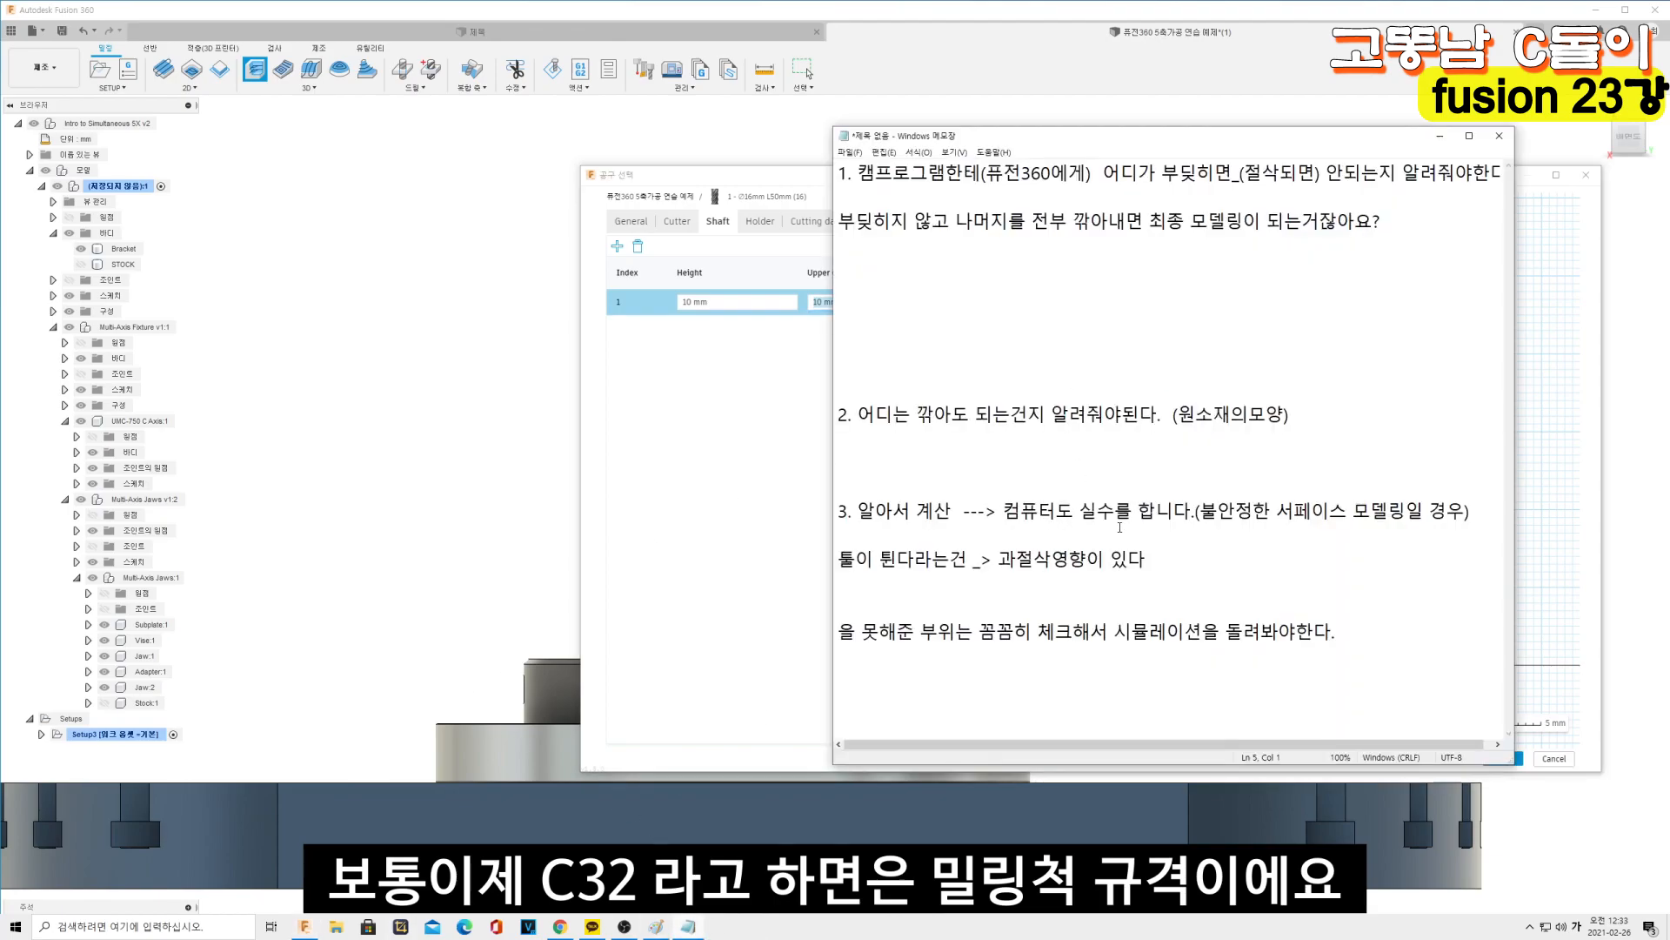
type("---3축가공기를 충분히 다뤄보신분이여야  좀 이해가 빠르실거에요---")
key("Return")
key("Return")
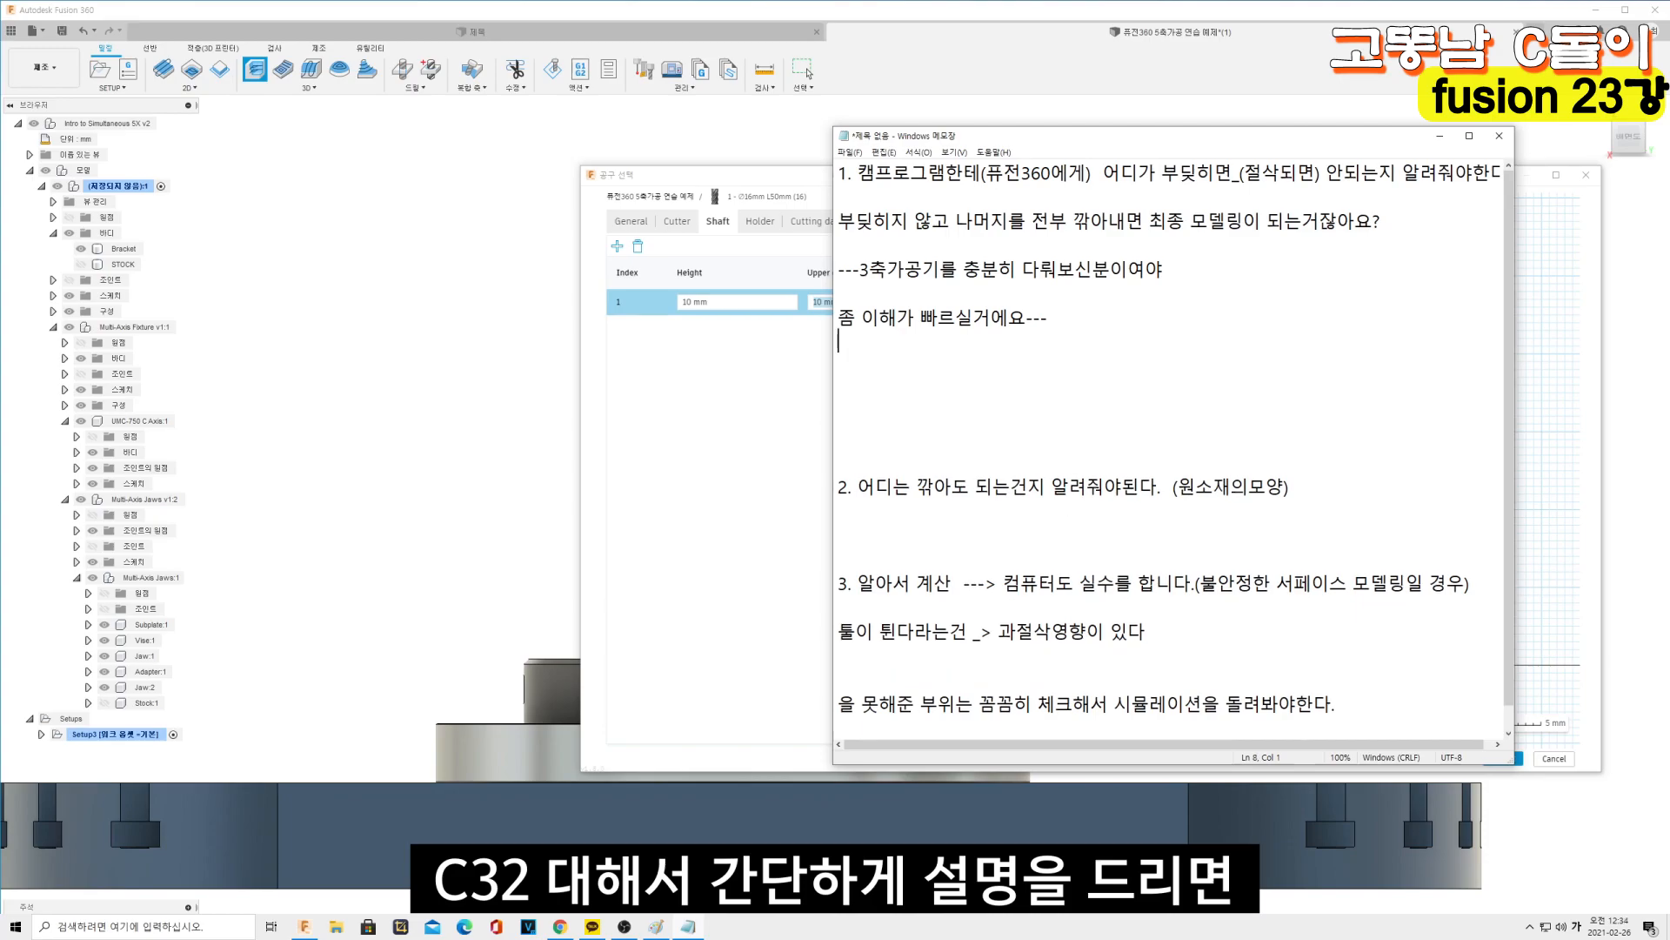
Start a Notepad line on milling chucks reading "밀링척같은 경우 bt 50 __각도규격__"
type("밀링척같은 경우")
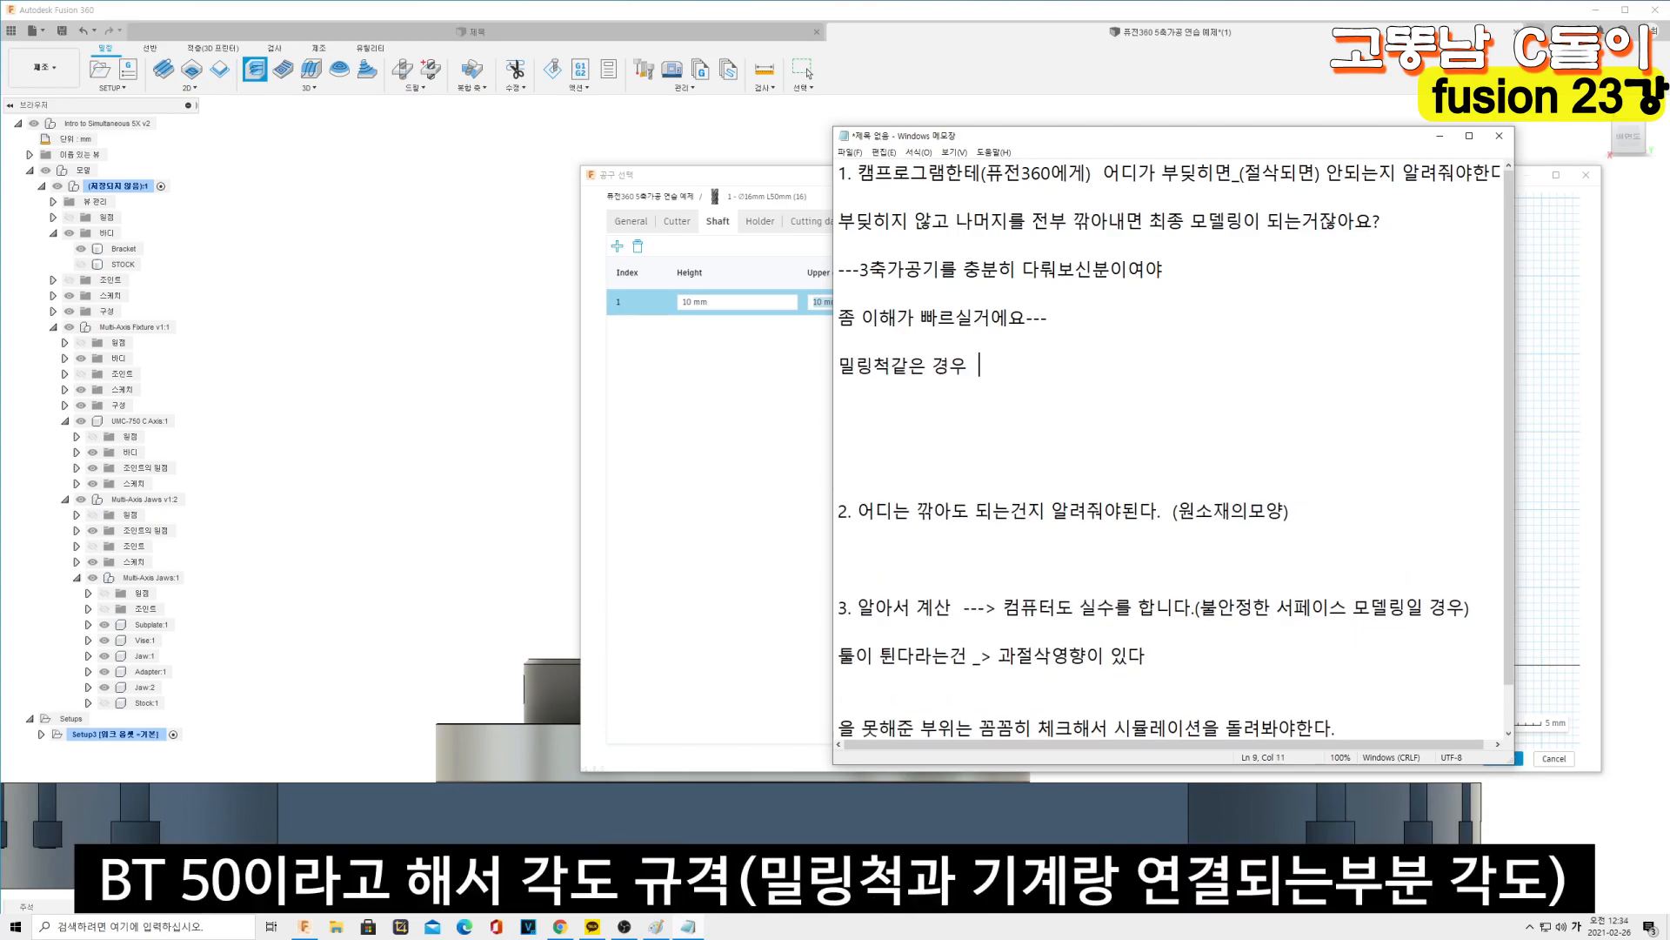
key("Hangul")
type("bty")
type("50")
type("  _각도규")
type("겨")
type("_")
Complete the milling chuck line with "c 32라고해서 내경", highlight the designation, and return to the tool editor
key("Hangul")
type("c 32")
key("Hangul")
type("라고해서  내")
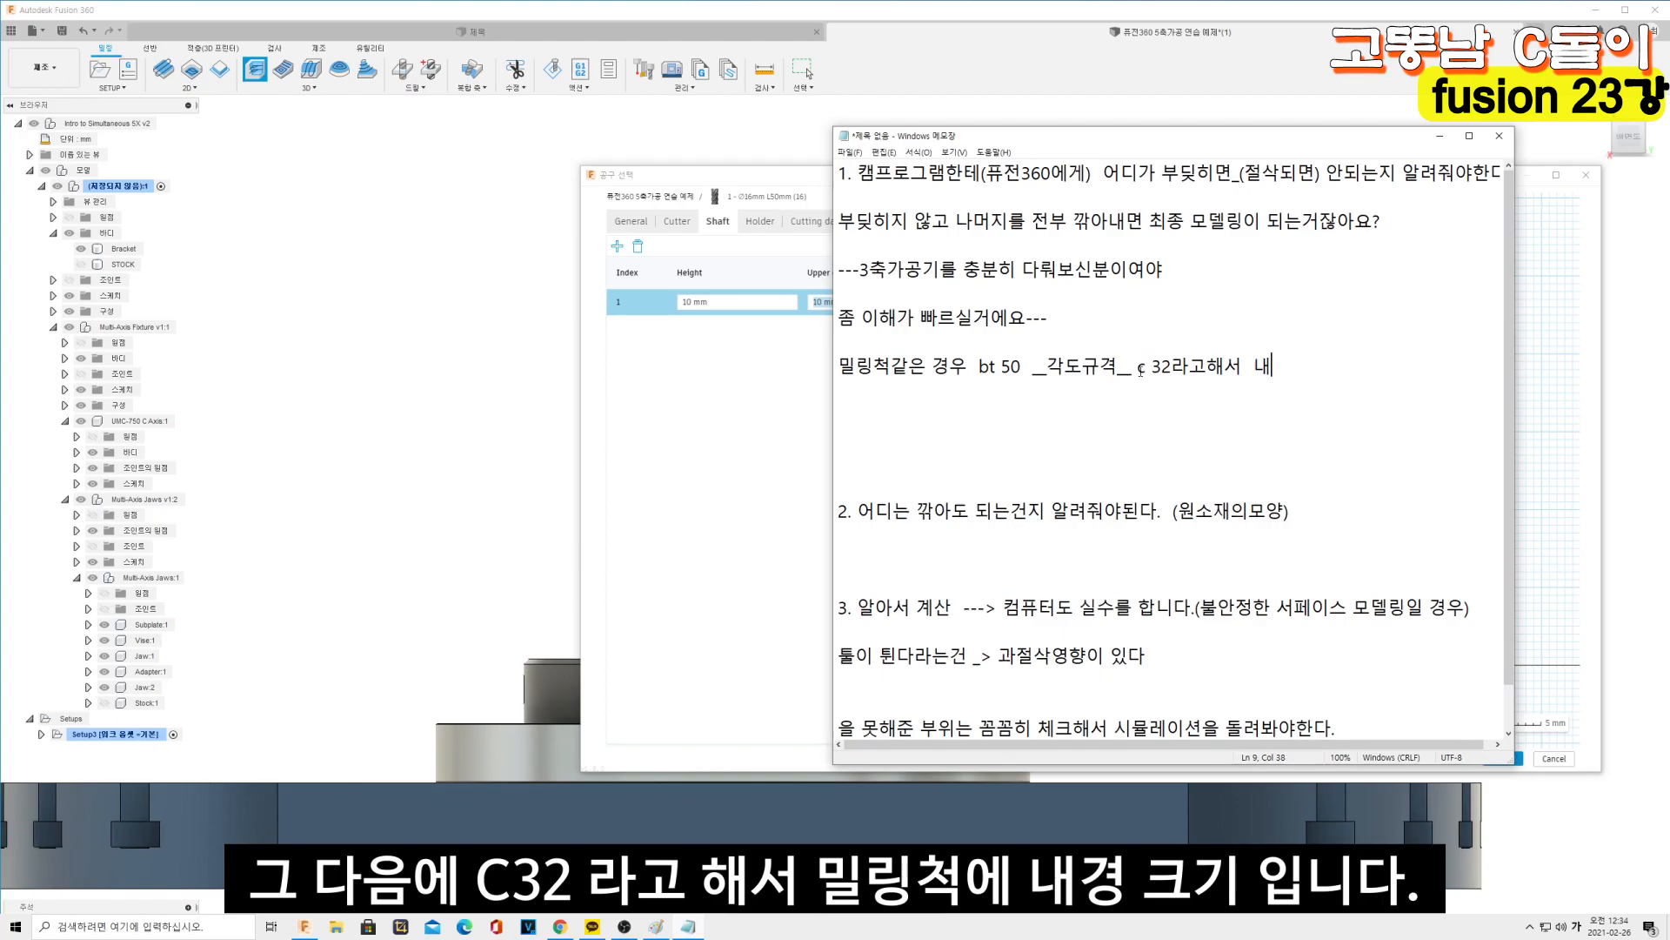
type("경")
left_click_drag(1322, 369, 967, 367)
left_click(1133, 429)
left_click(1440, 137)
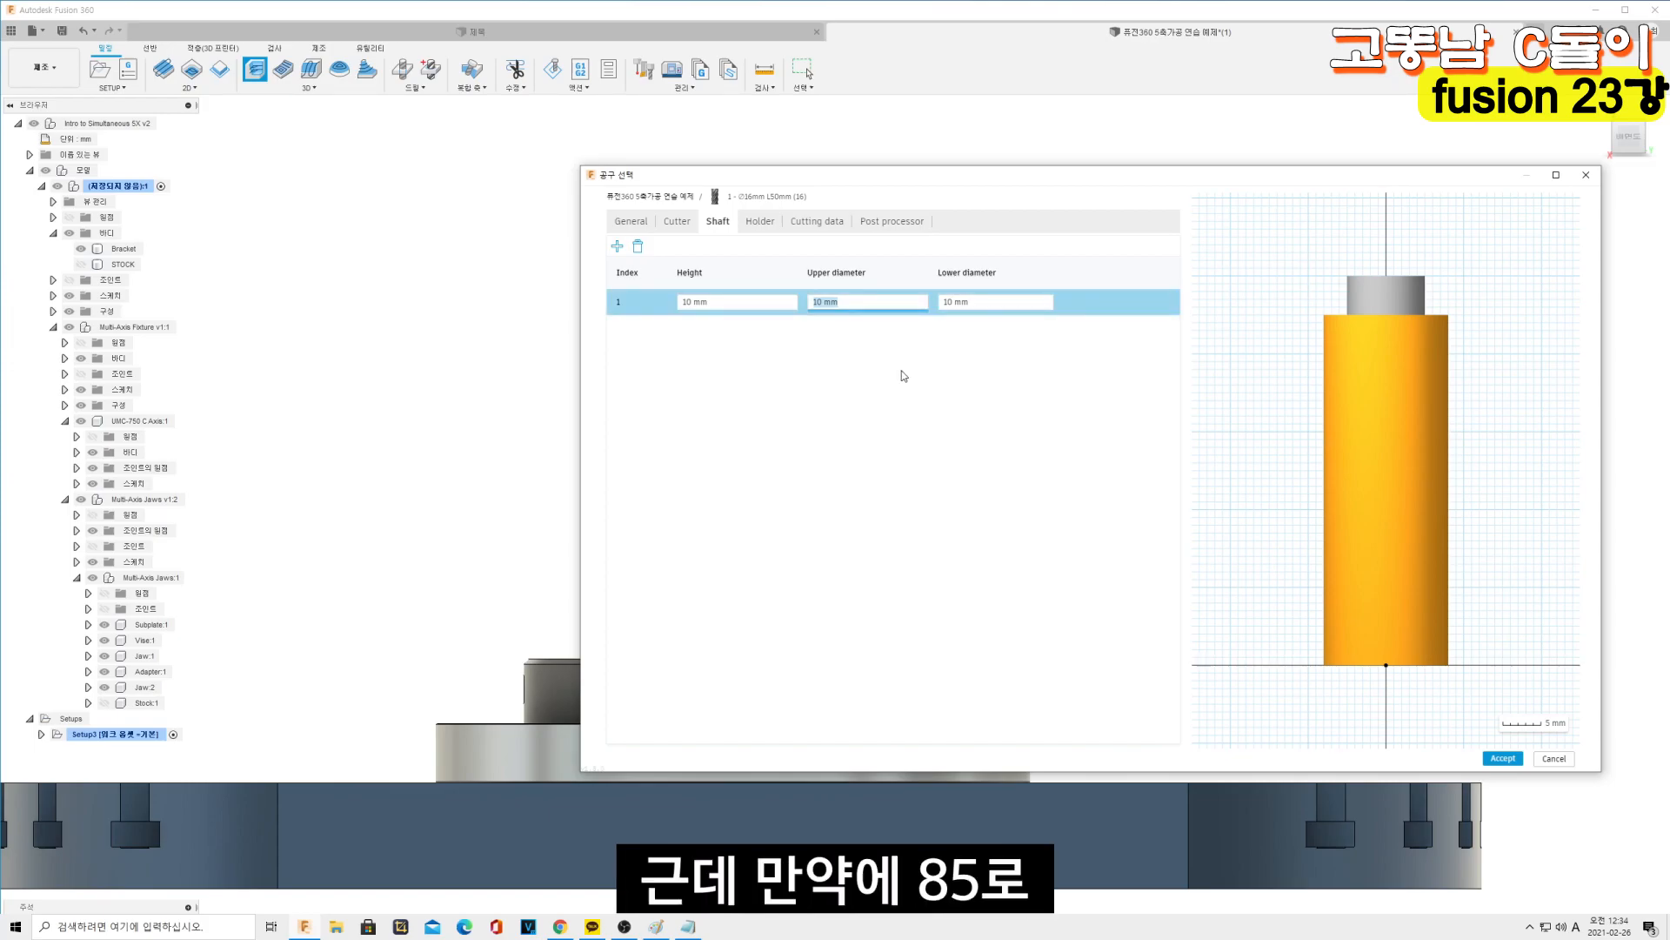
Set the shaft section's upper and lower diameters to 90 mm and accept the end mill
type("90")
key("Tab")
type("90")
key("Tab")
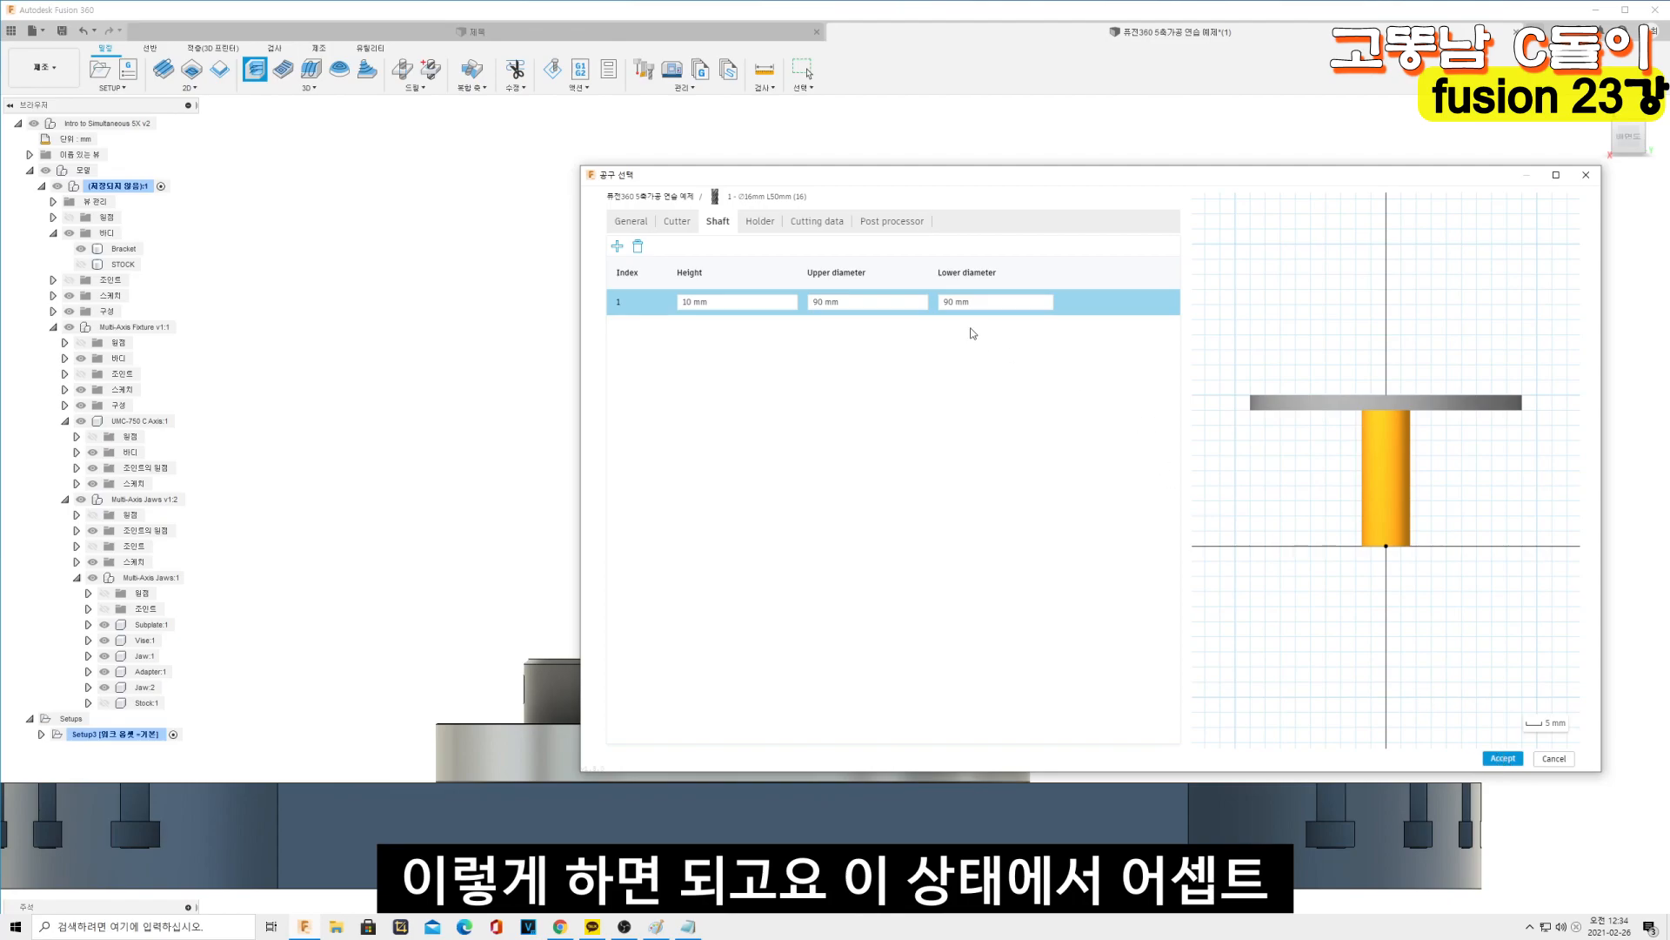
left_click(896, 228)
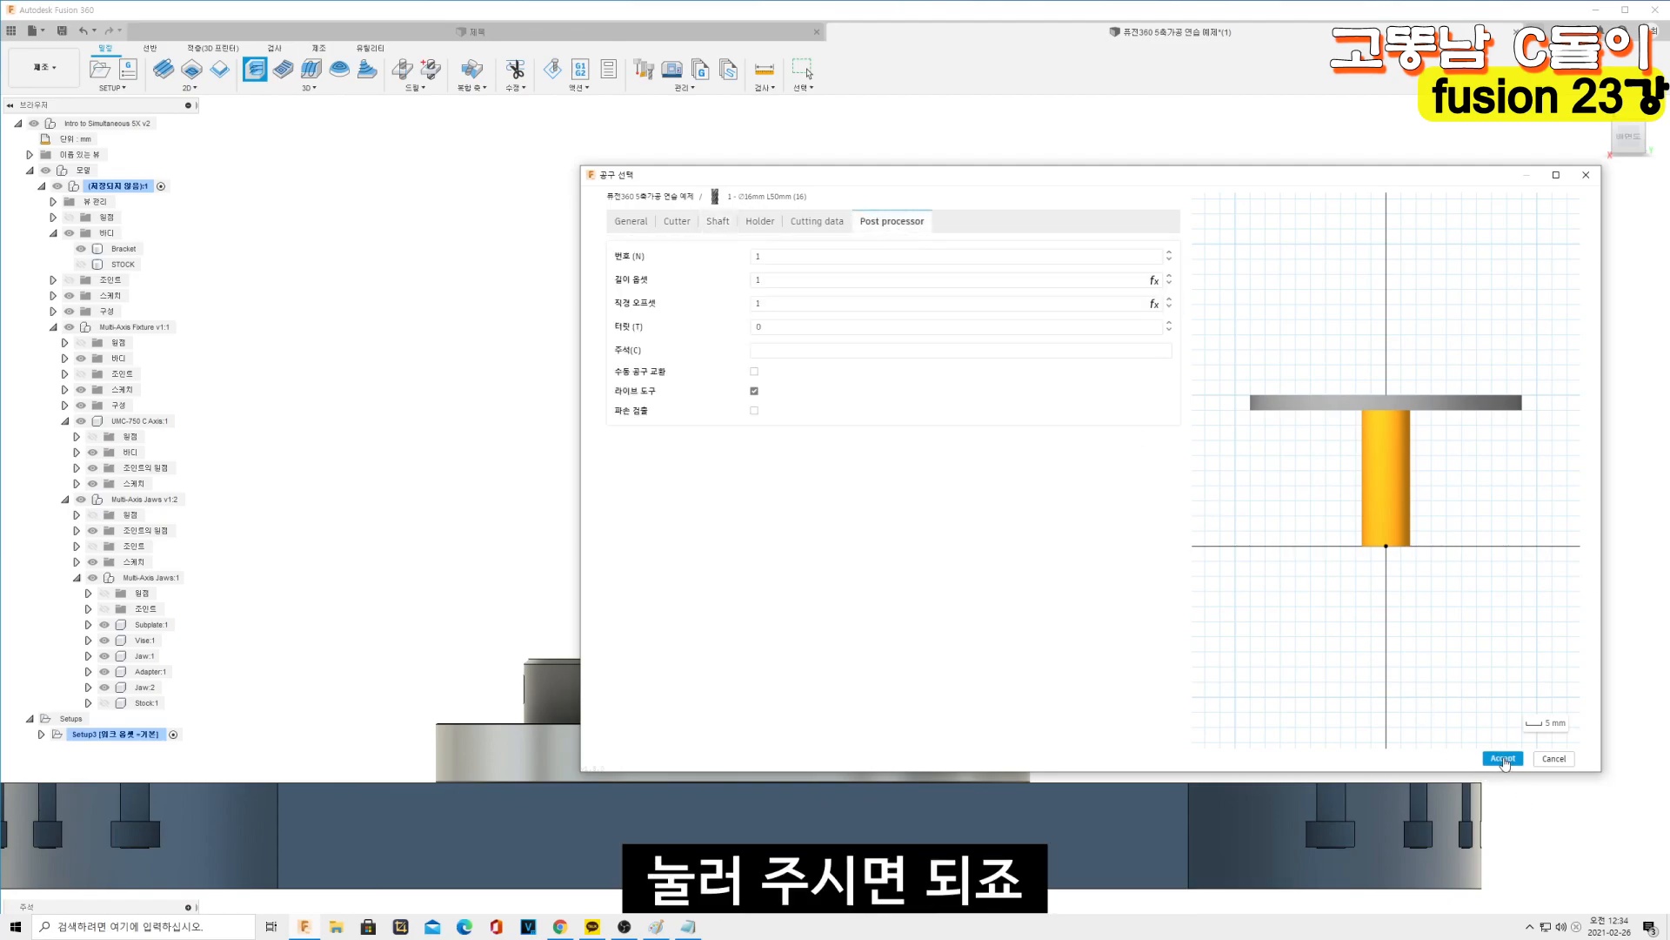
left_click(1502, 759)
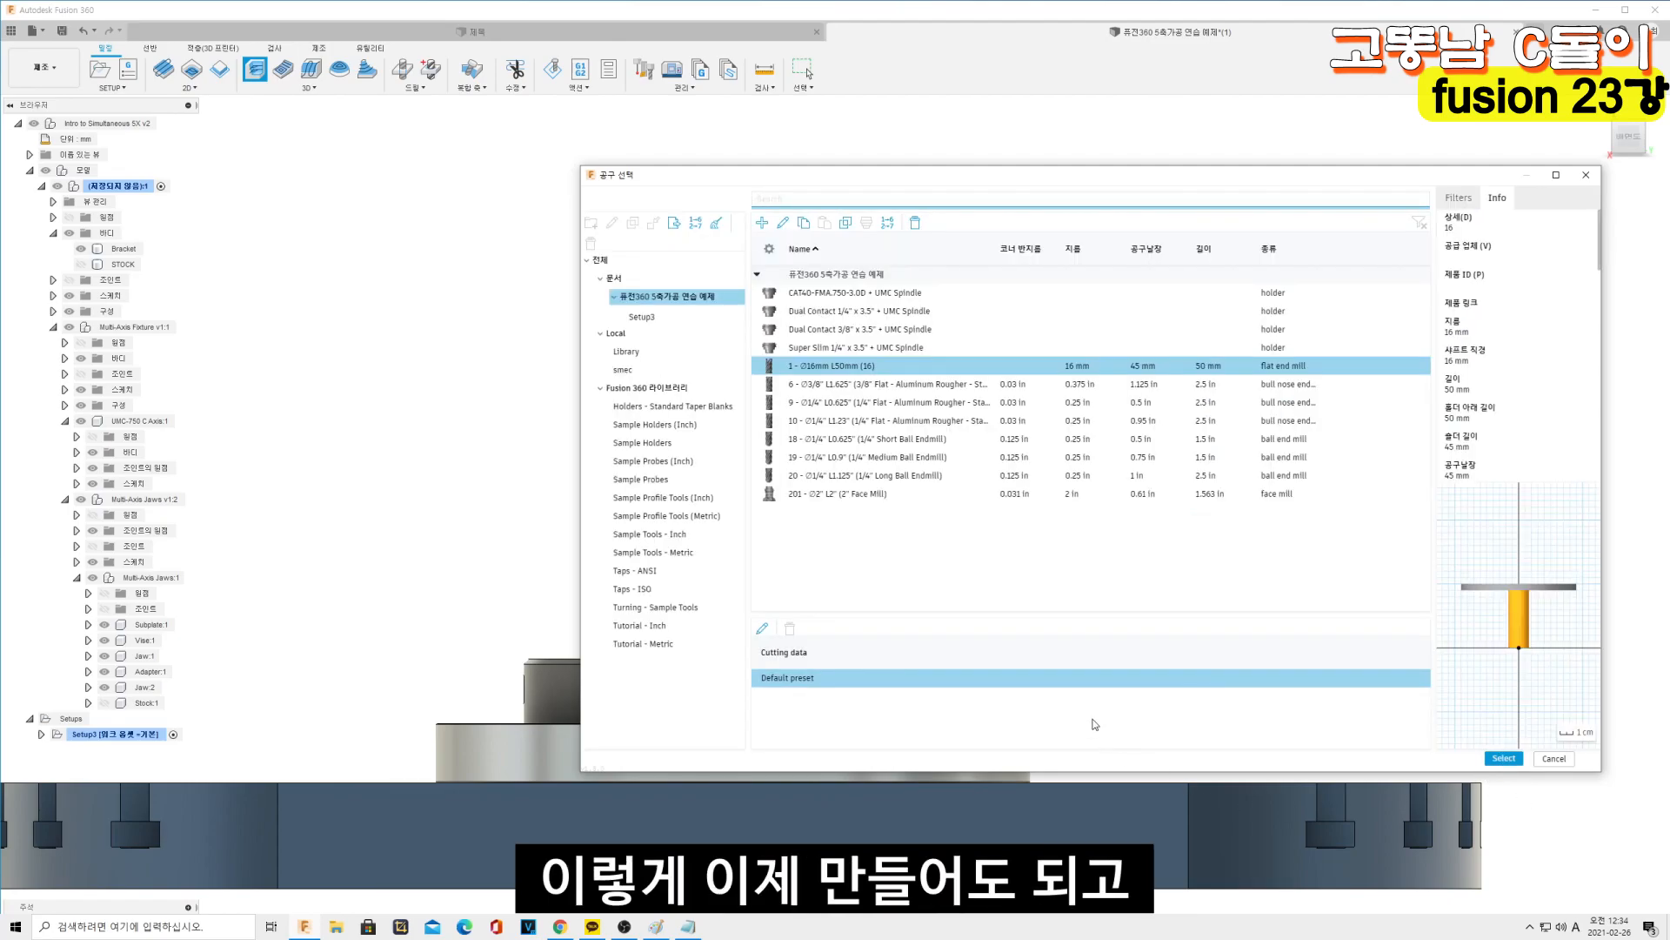
Reopen the 16 mm flat end mill for editing and bring up its holder settings
right_click(984, 361)
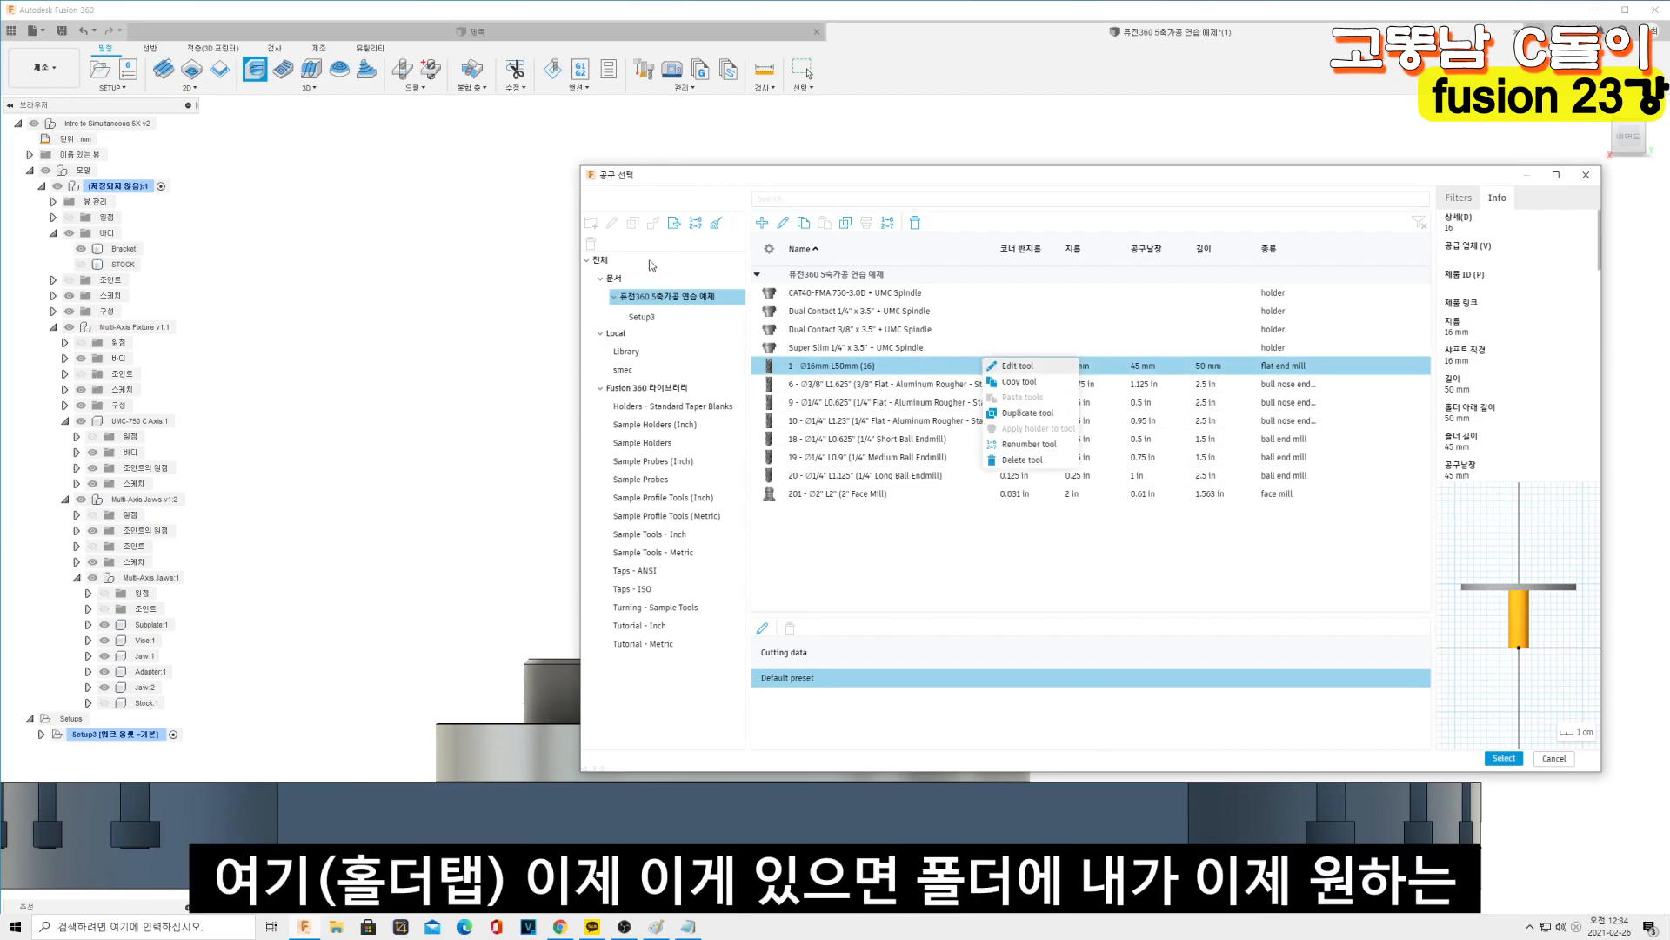
left_click(1018, 365)
left_click(802, 224)
left_click(757, 224)
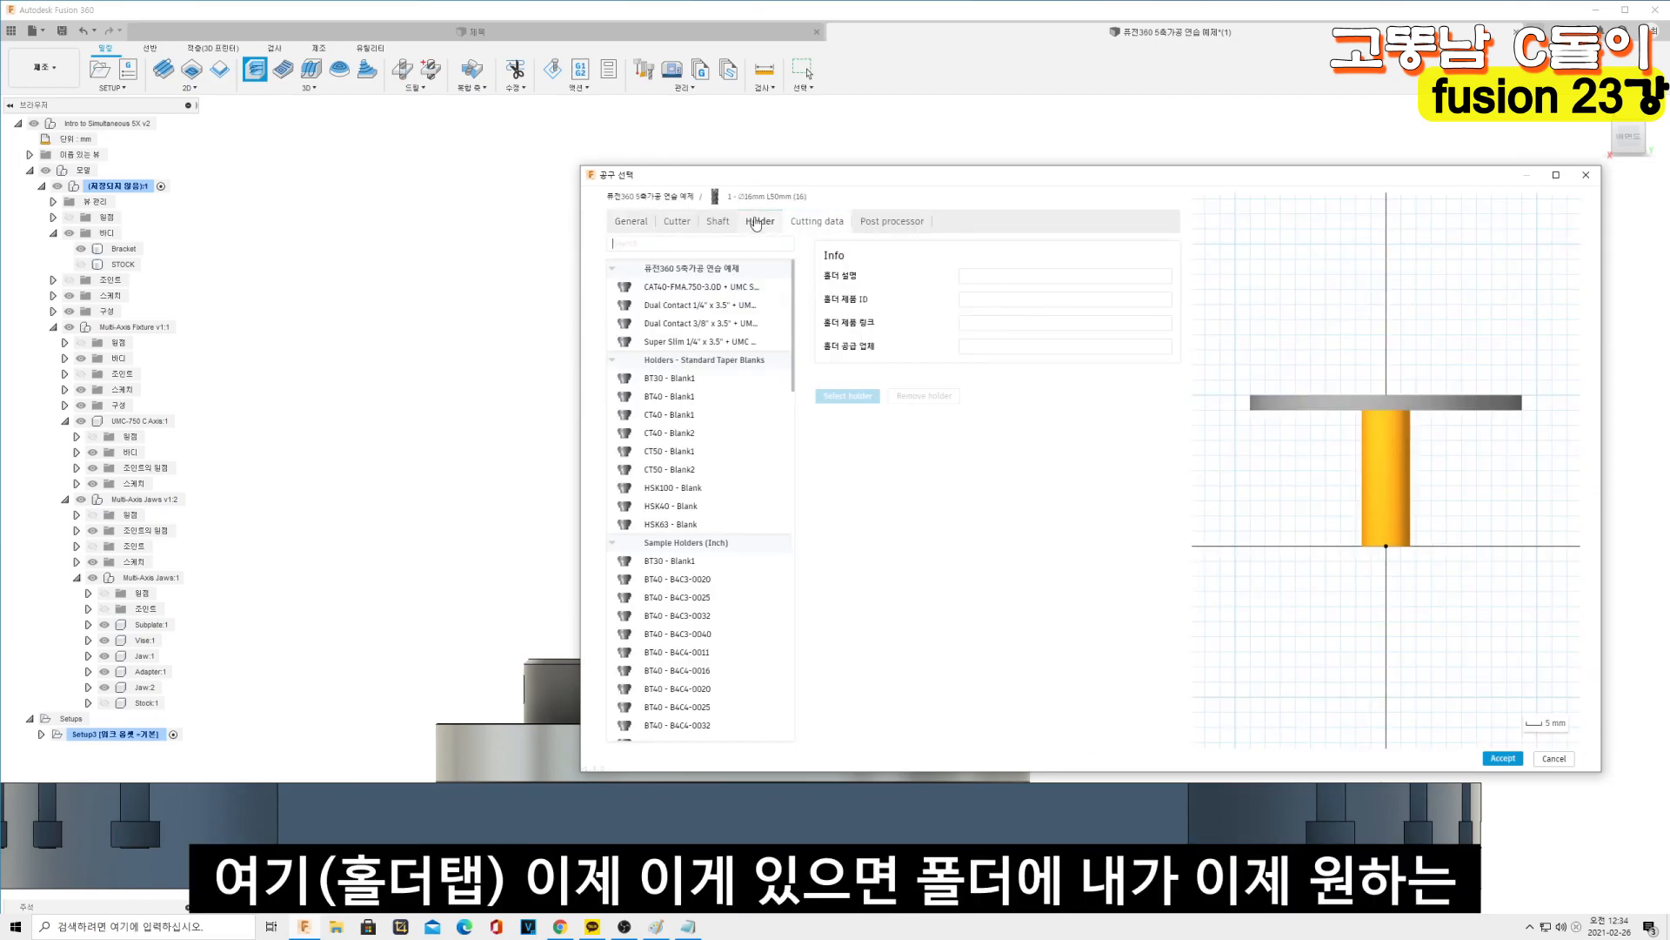
Try the CT50 - Blank1 holder from the standard taper blanks on the end mill and remove it again
scroll(722, 544, "down", 5)
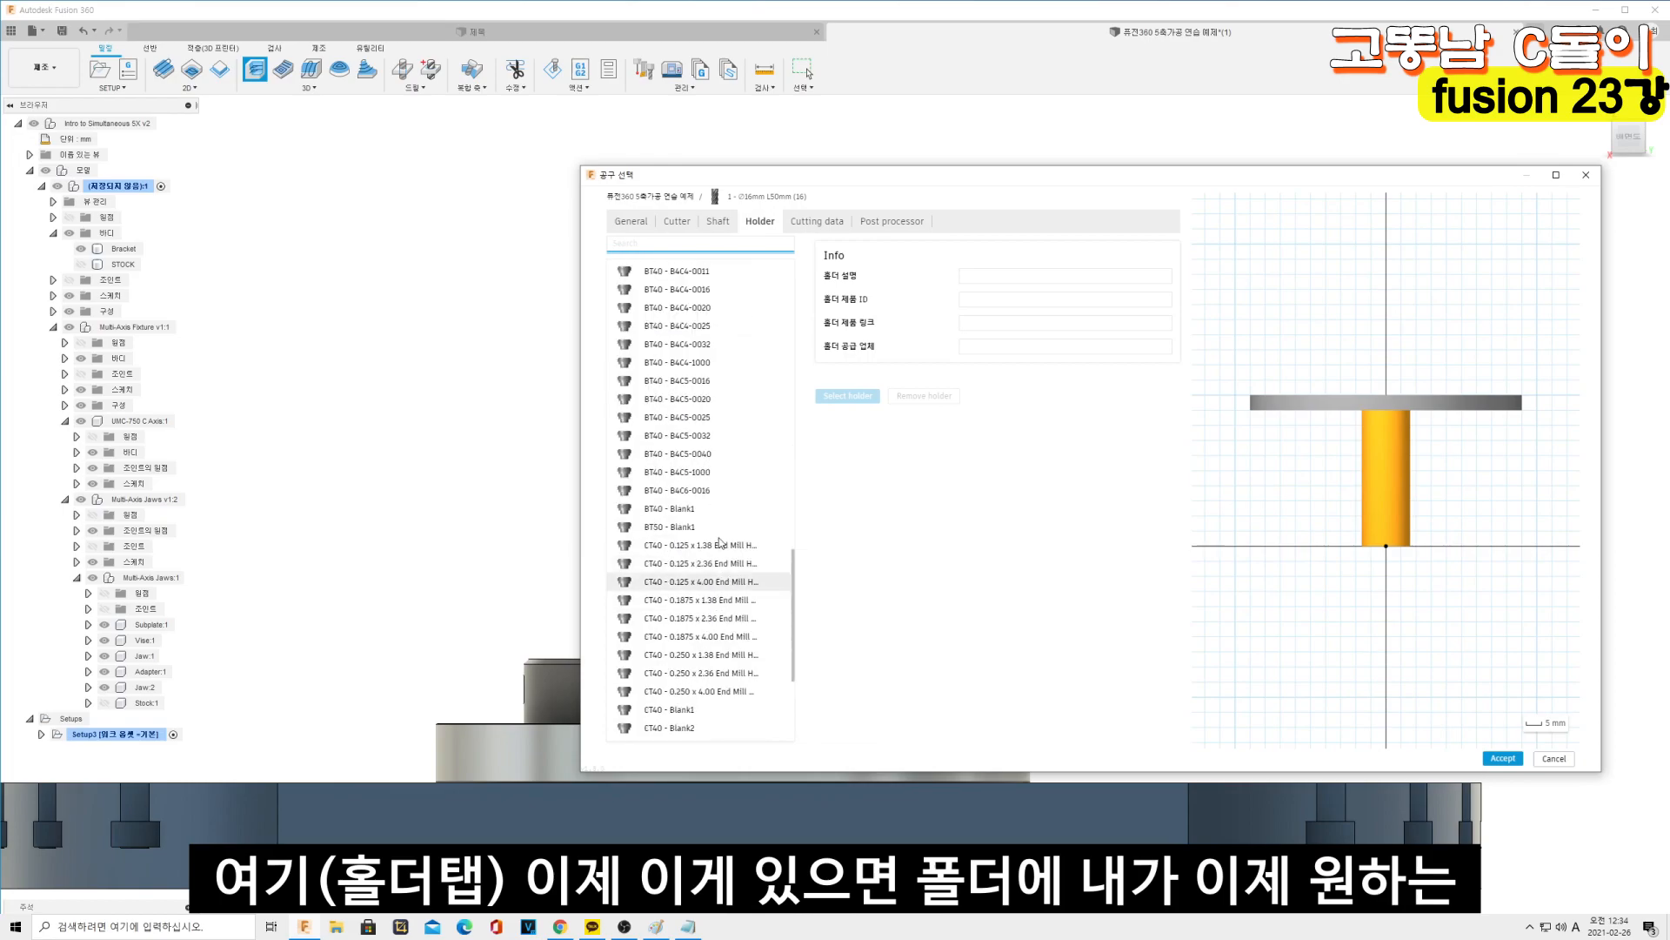
scroll(695, 487, "up", 5)
left_click(687, 412)
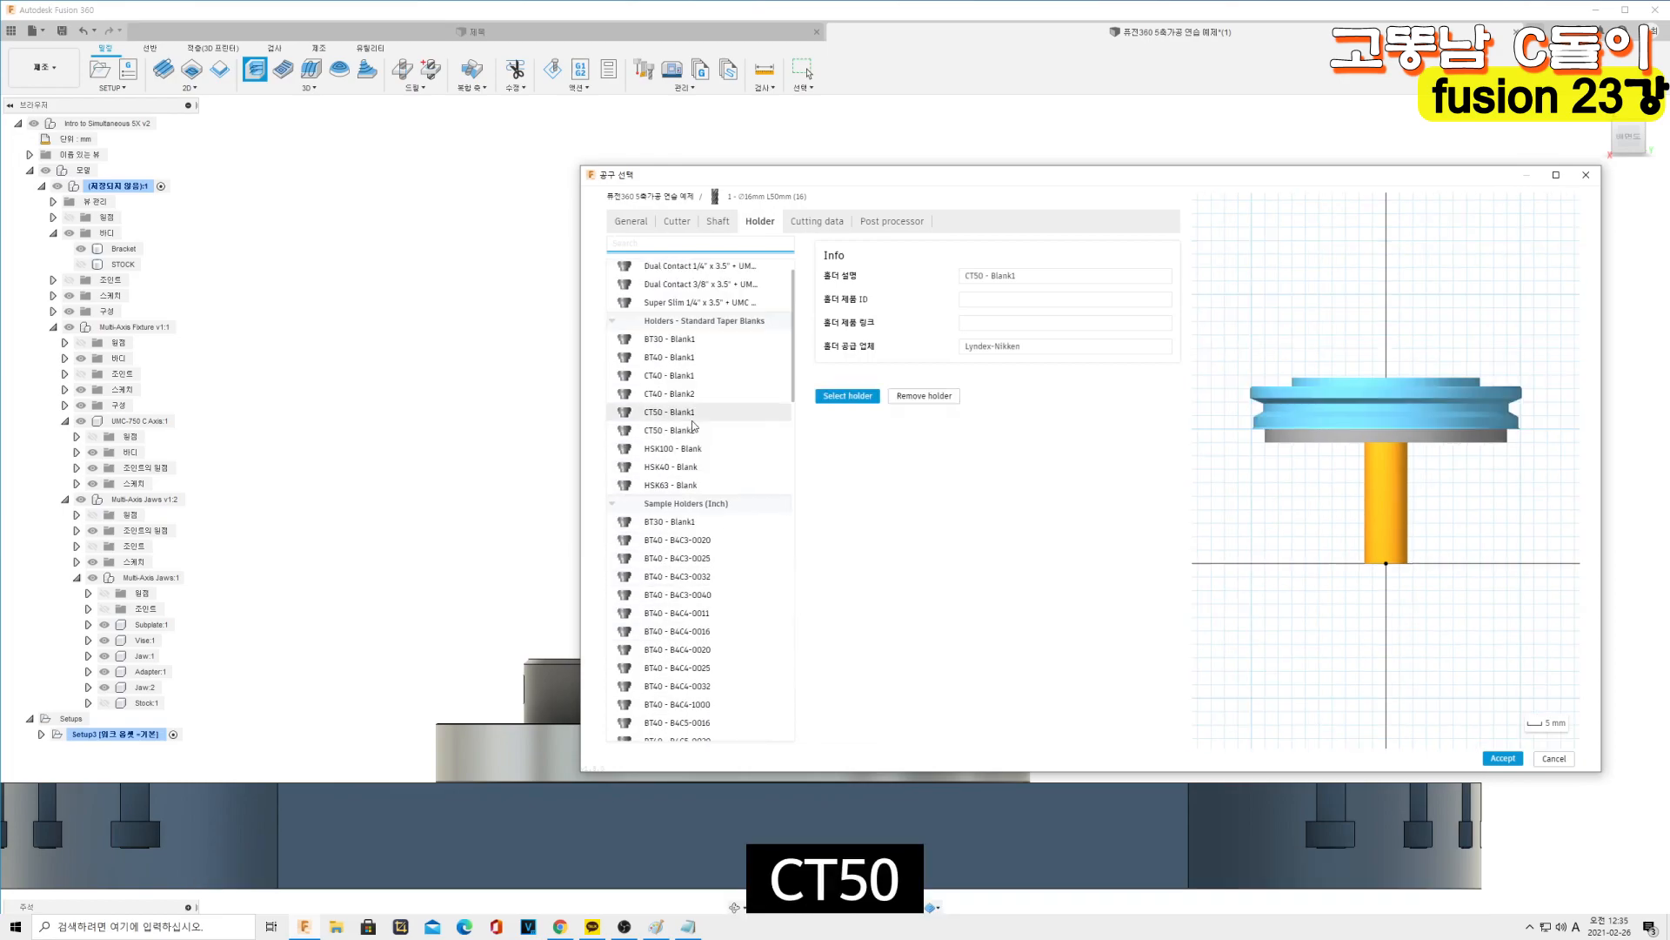
left_click(949, 396)
Attach the CT50 - Blank1 holder from the Sample Holders library, accept the end mill, and select it for the adaptive clearing
scroll(687, 444, "down", 6)
scroll(701, 448, "down", 10)
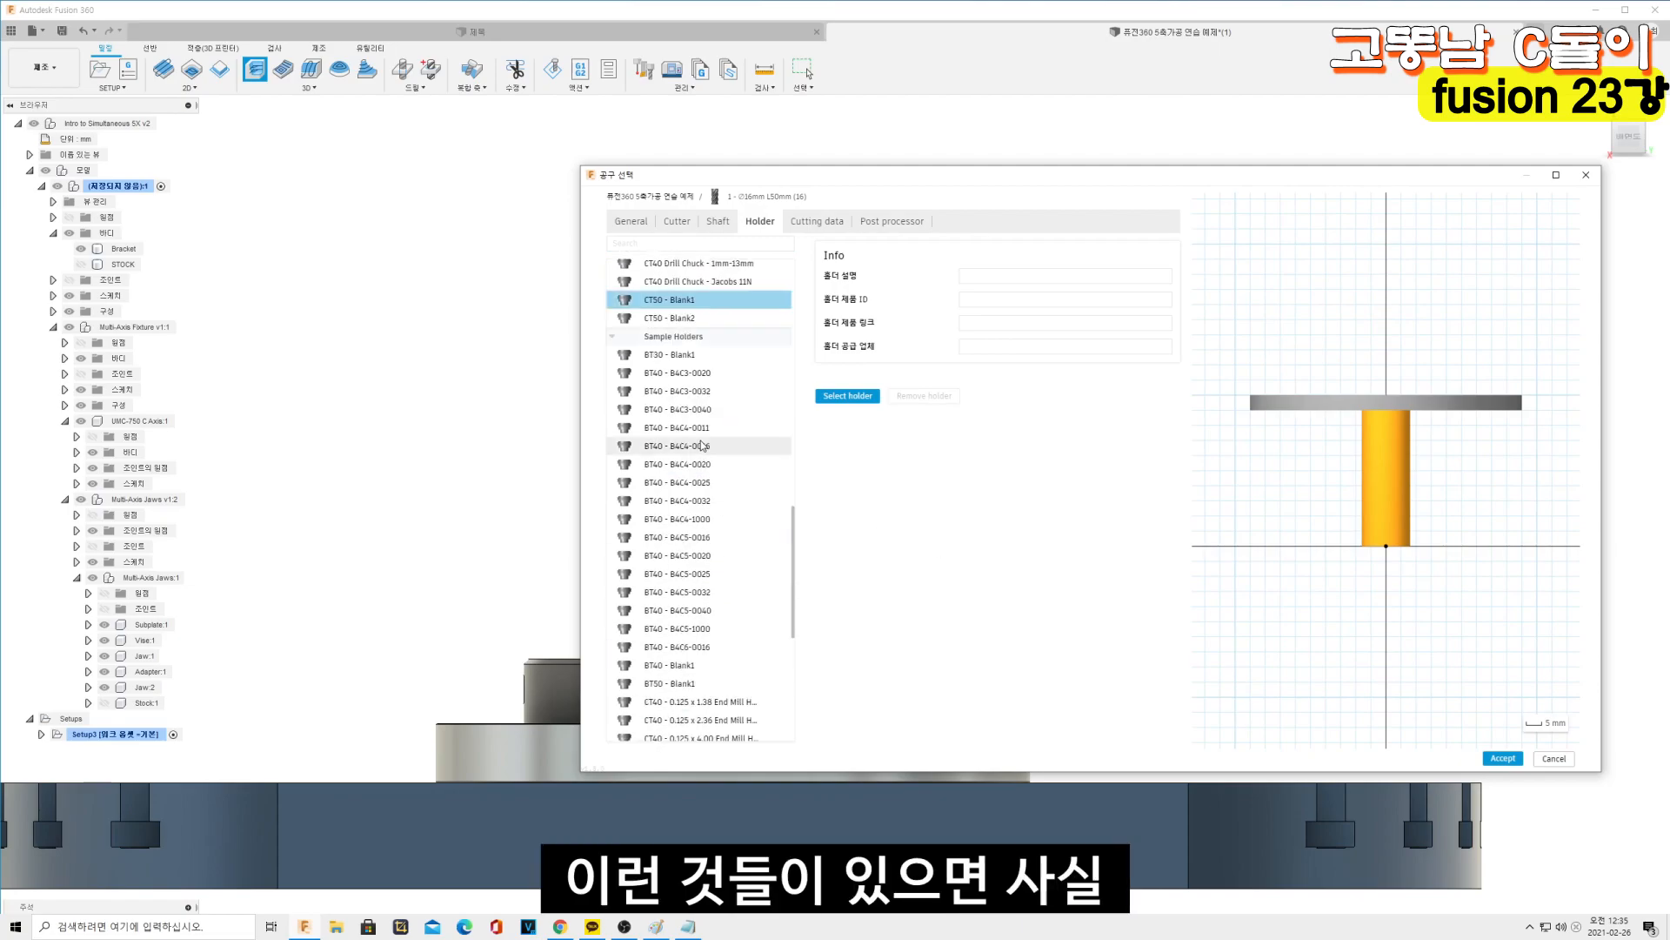
left_click(723, 625)
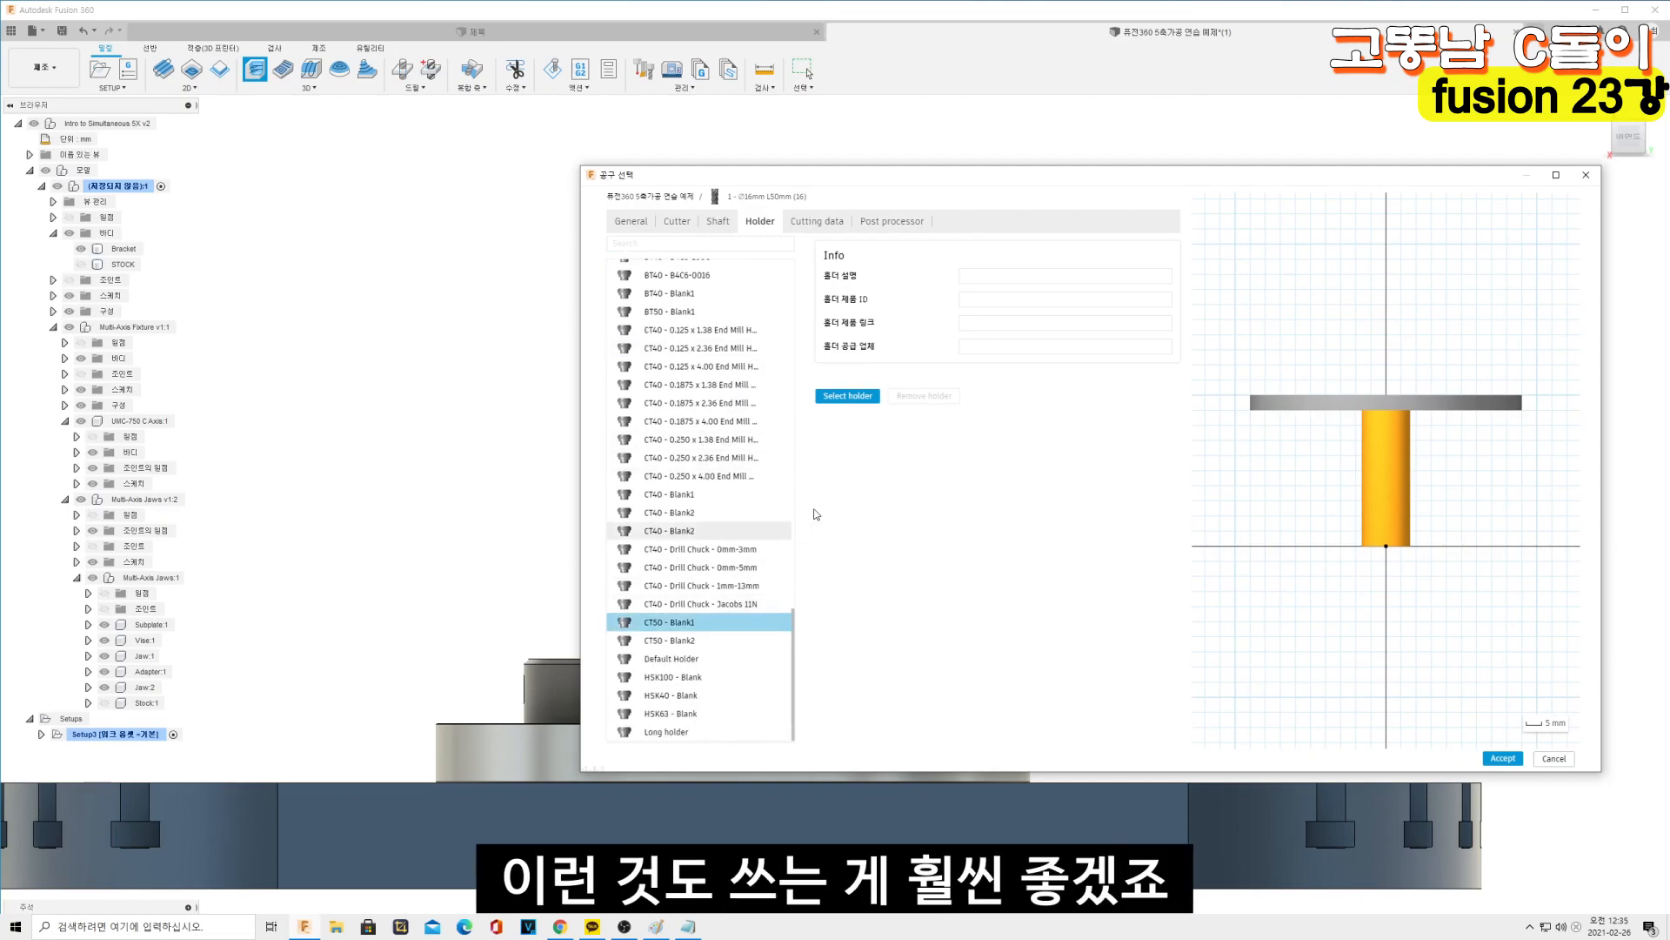
left_click(848, 396)
scroll(727, 469, "up", 10)
scroll(729, 432, "up", 2)
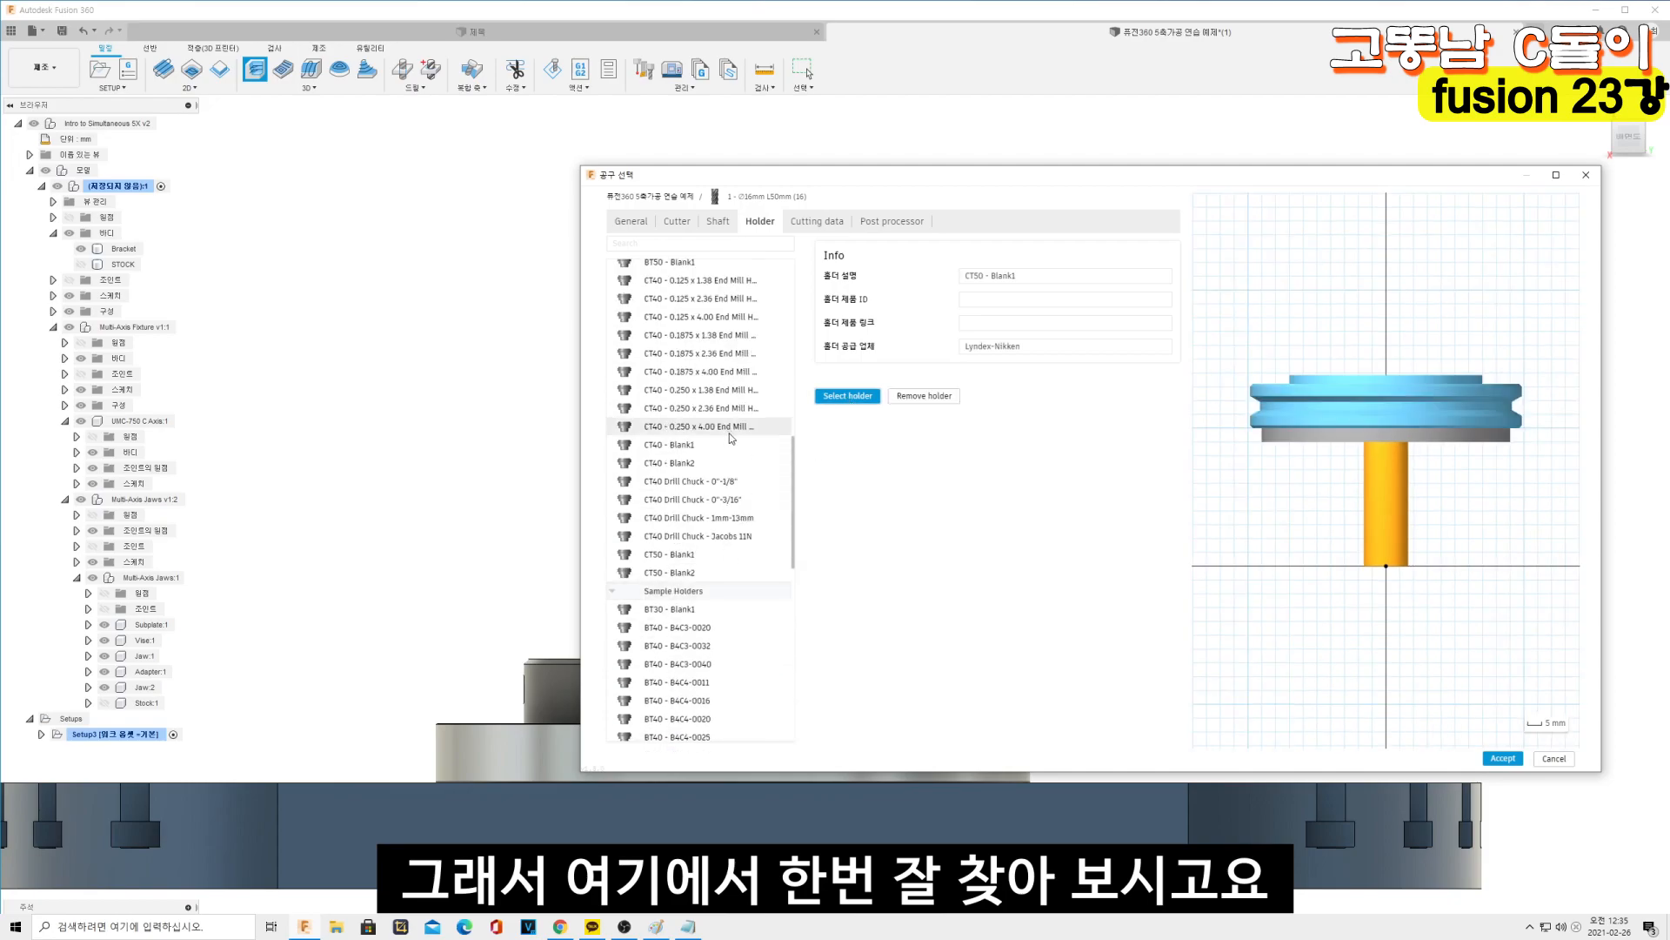
left_click(718, 221)
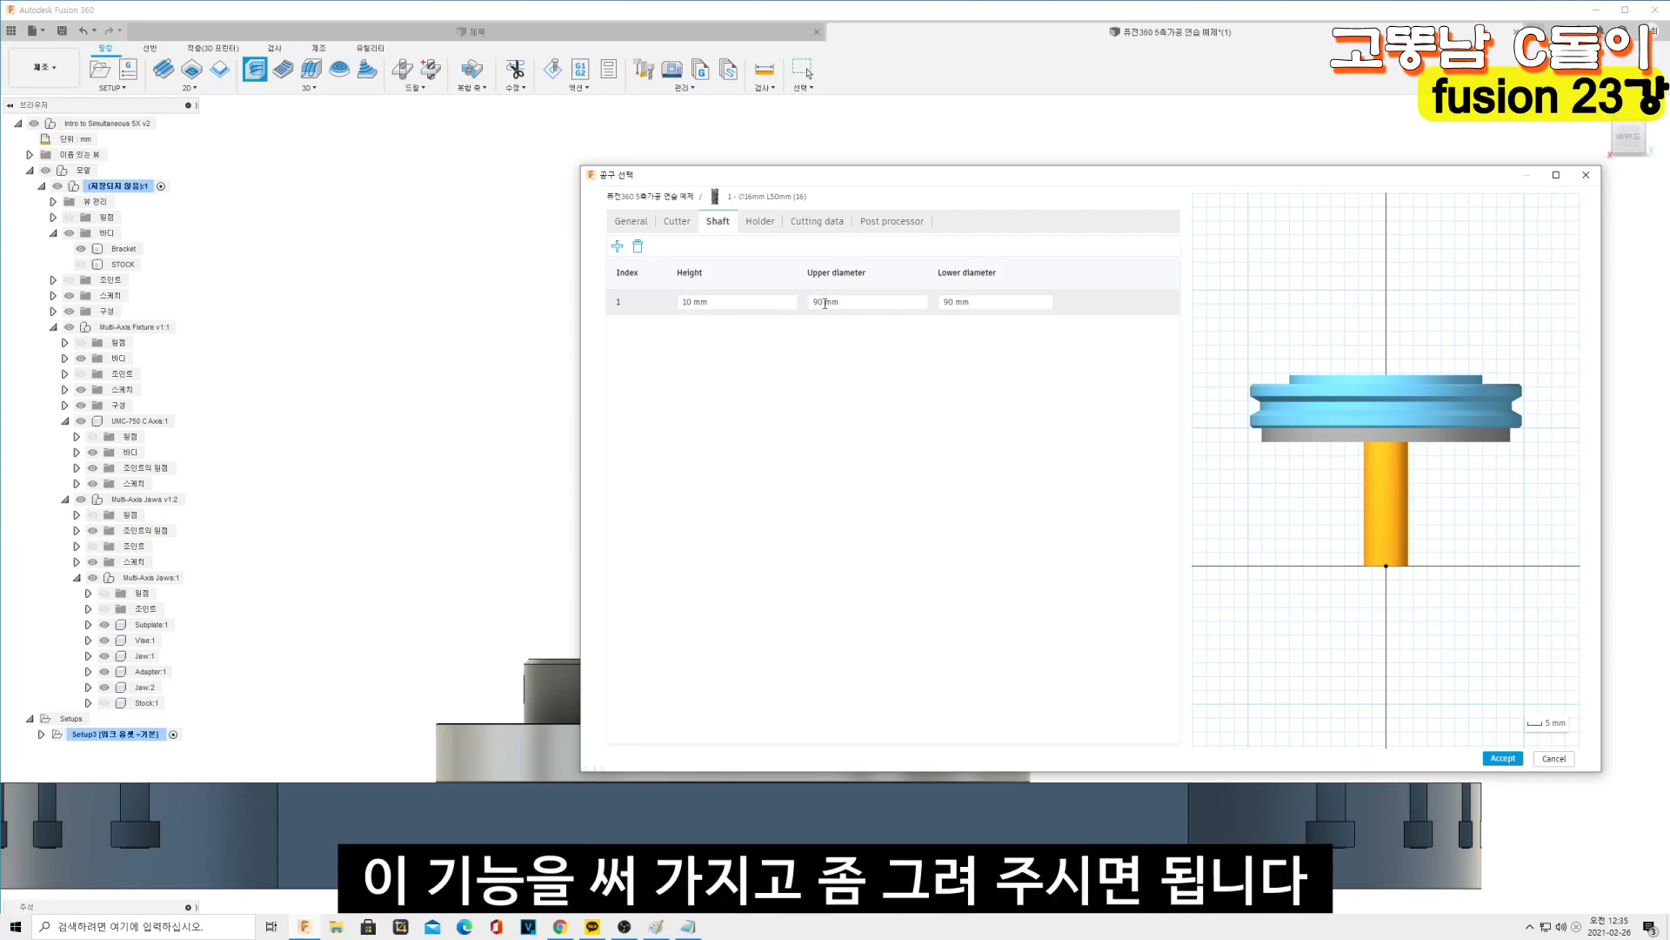
left_click(1503, 758)
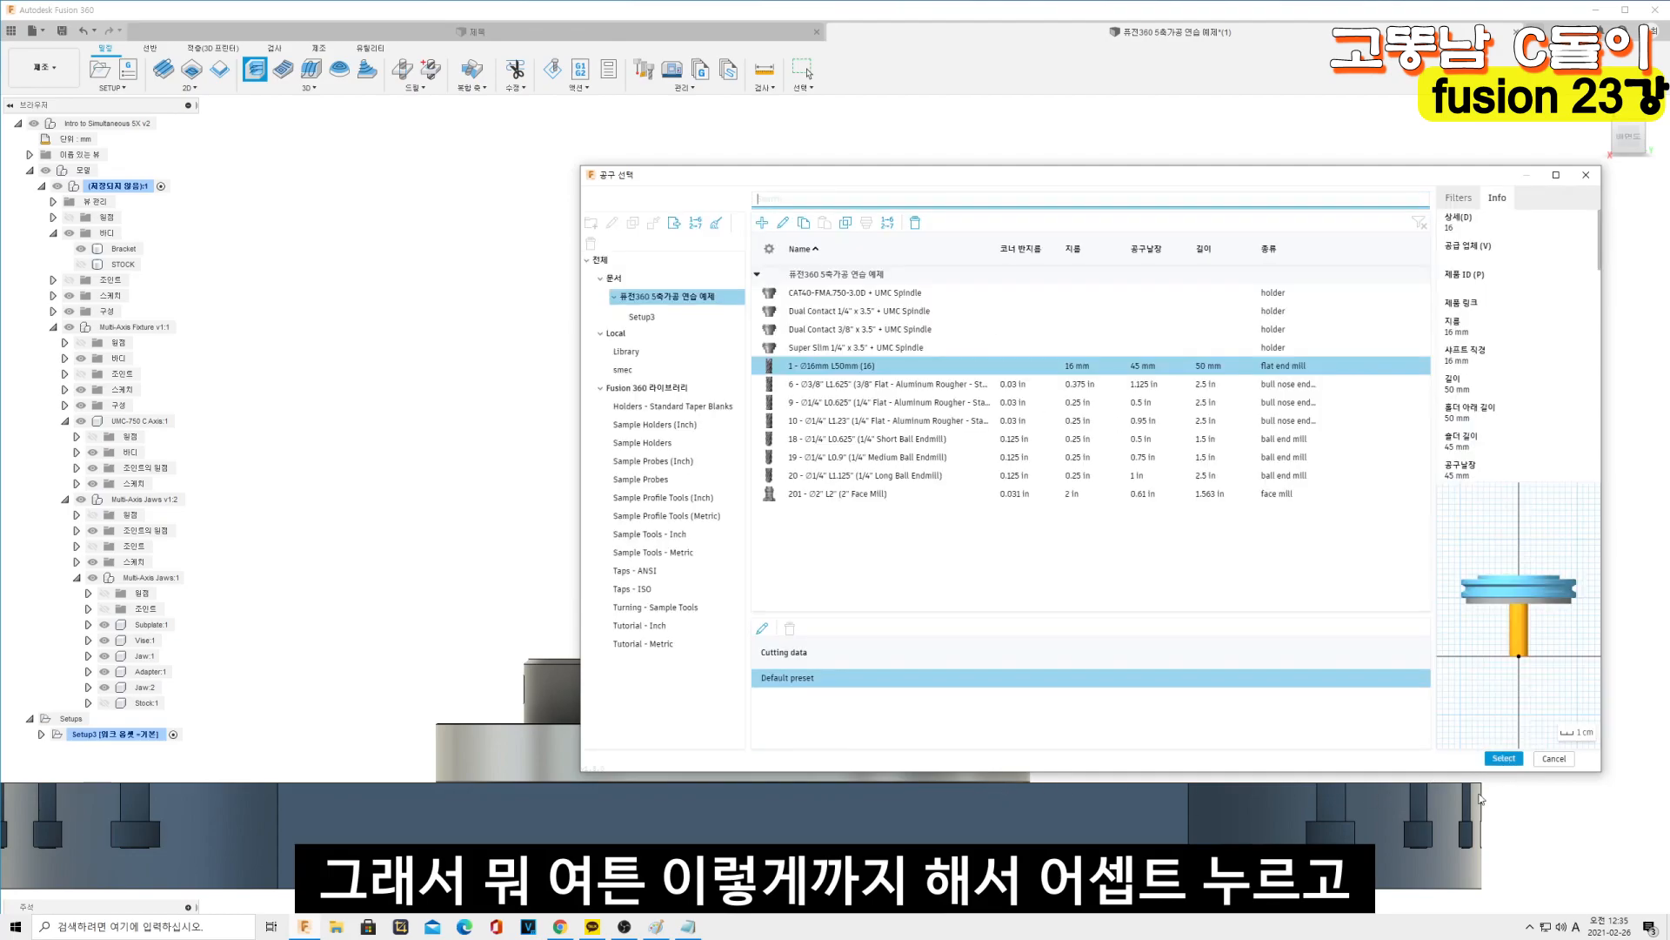
left_click(1505, 758)
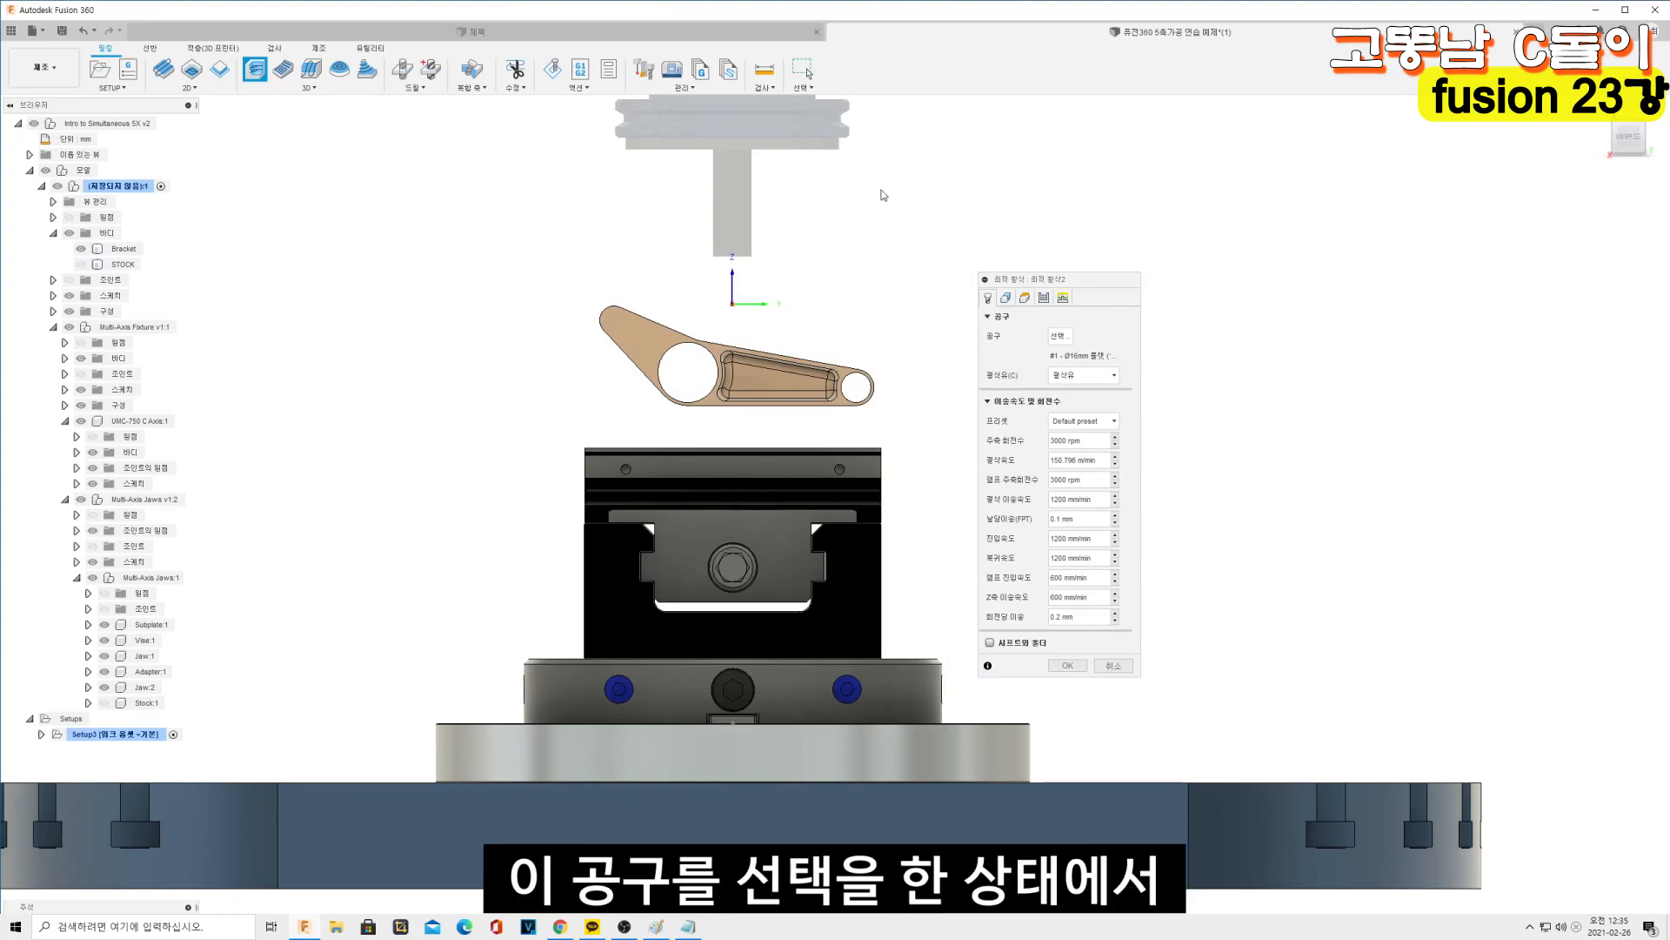
Reference the adaptive clearing's bottom height to a selected point on the Bracket's lower edge and open its offset for editing
scroll(684, 311, "up", 3)
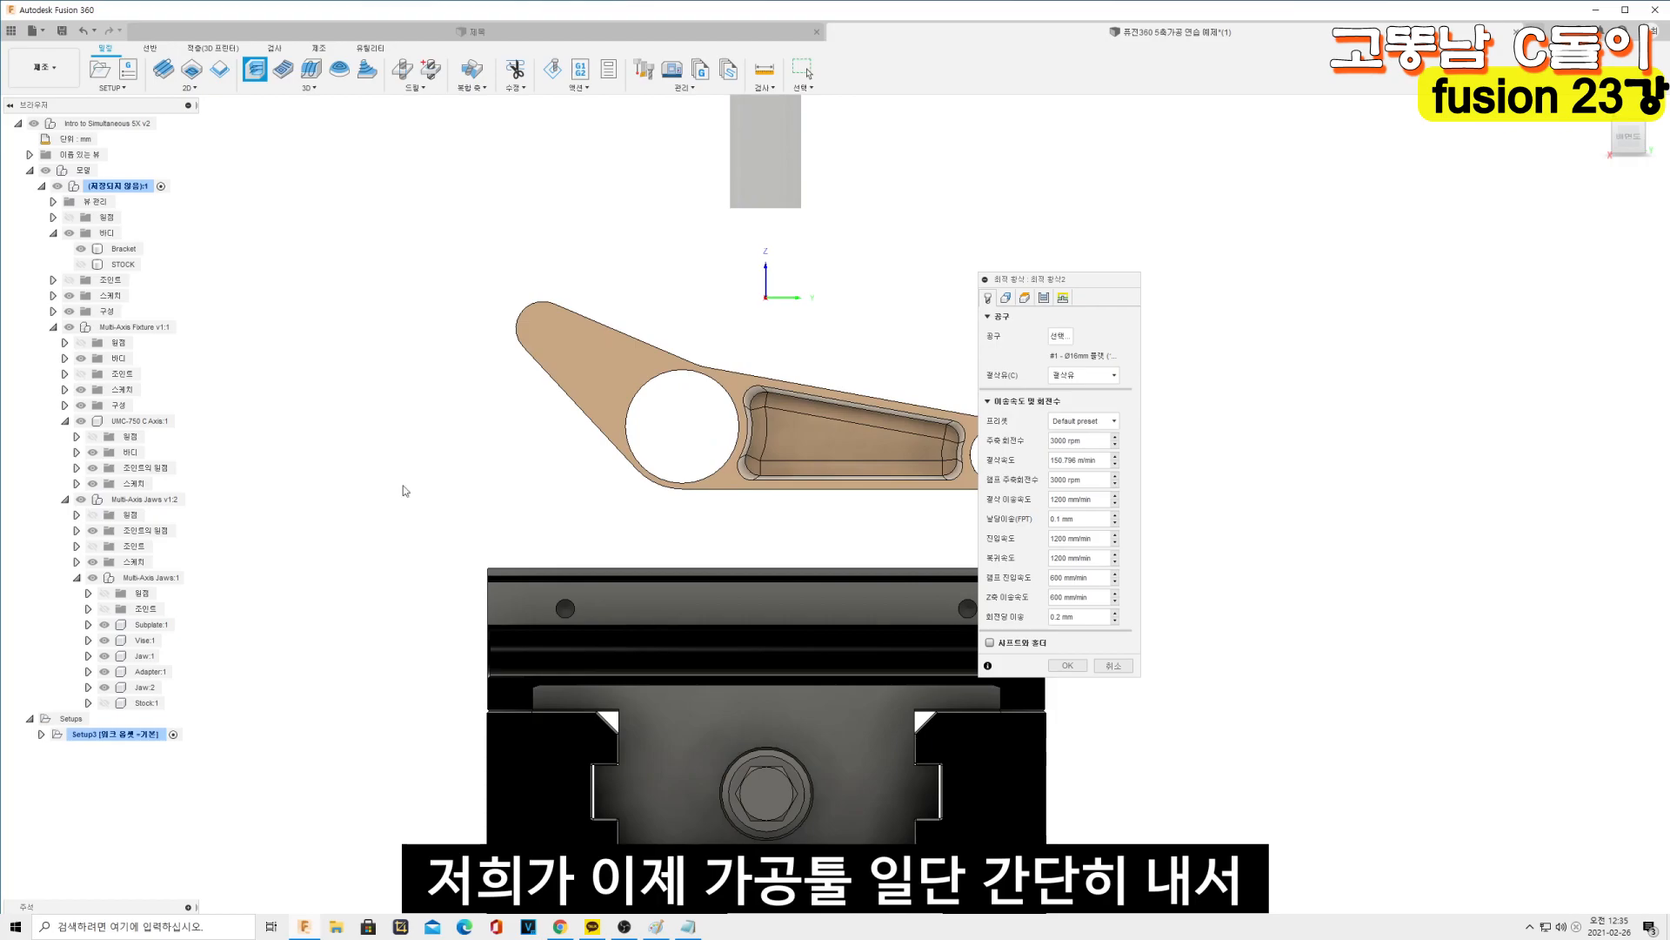
scroll(684, 425, "down", 3)
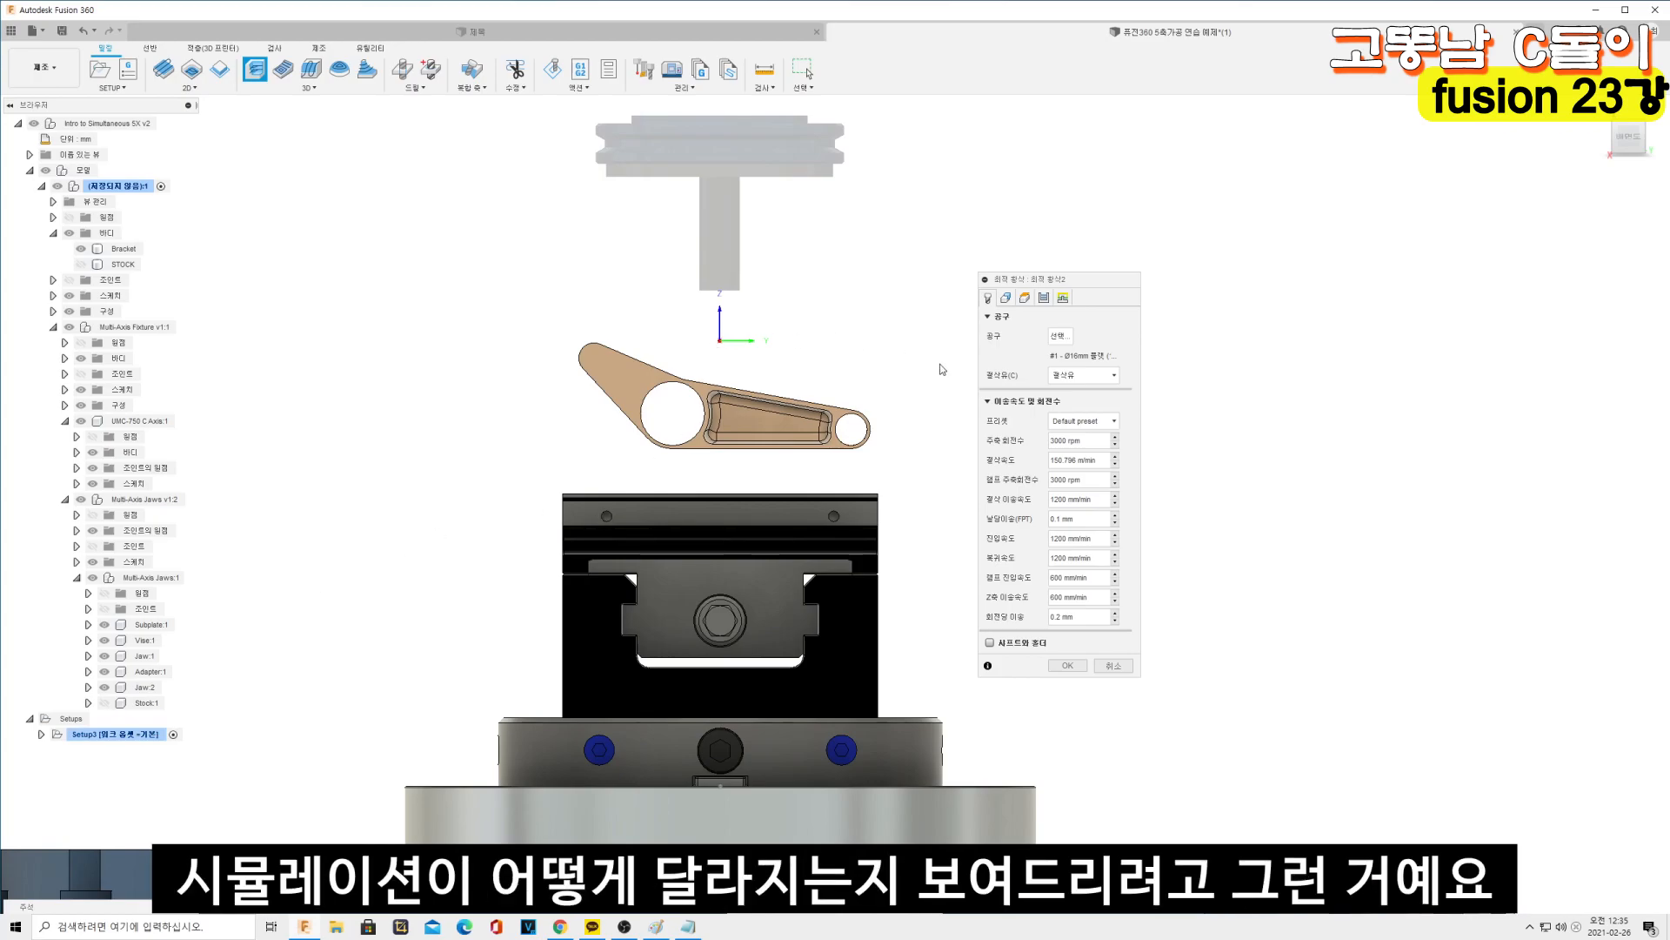
left_click(1005, 298)
scroll(764, 357, "up", 2)
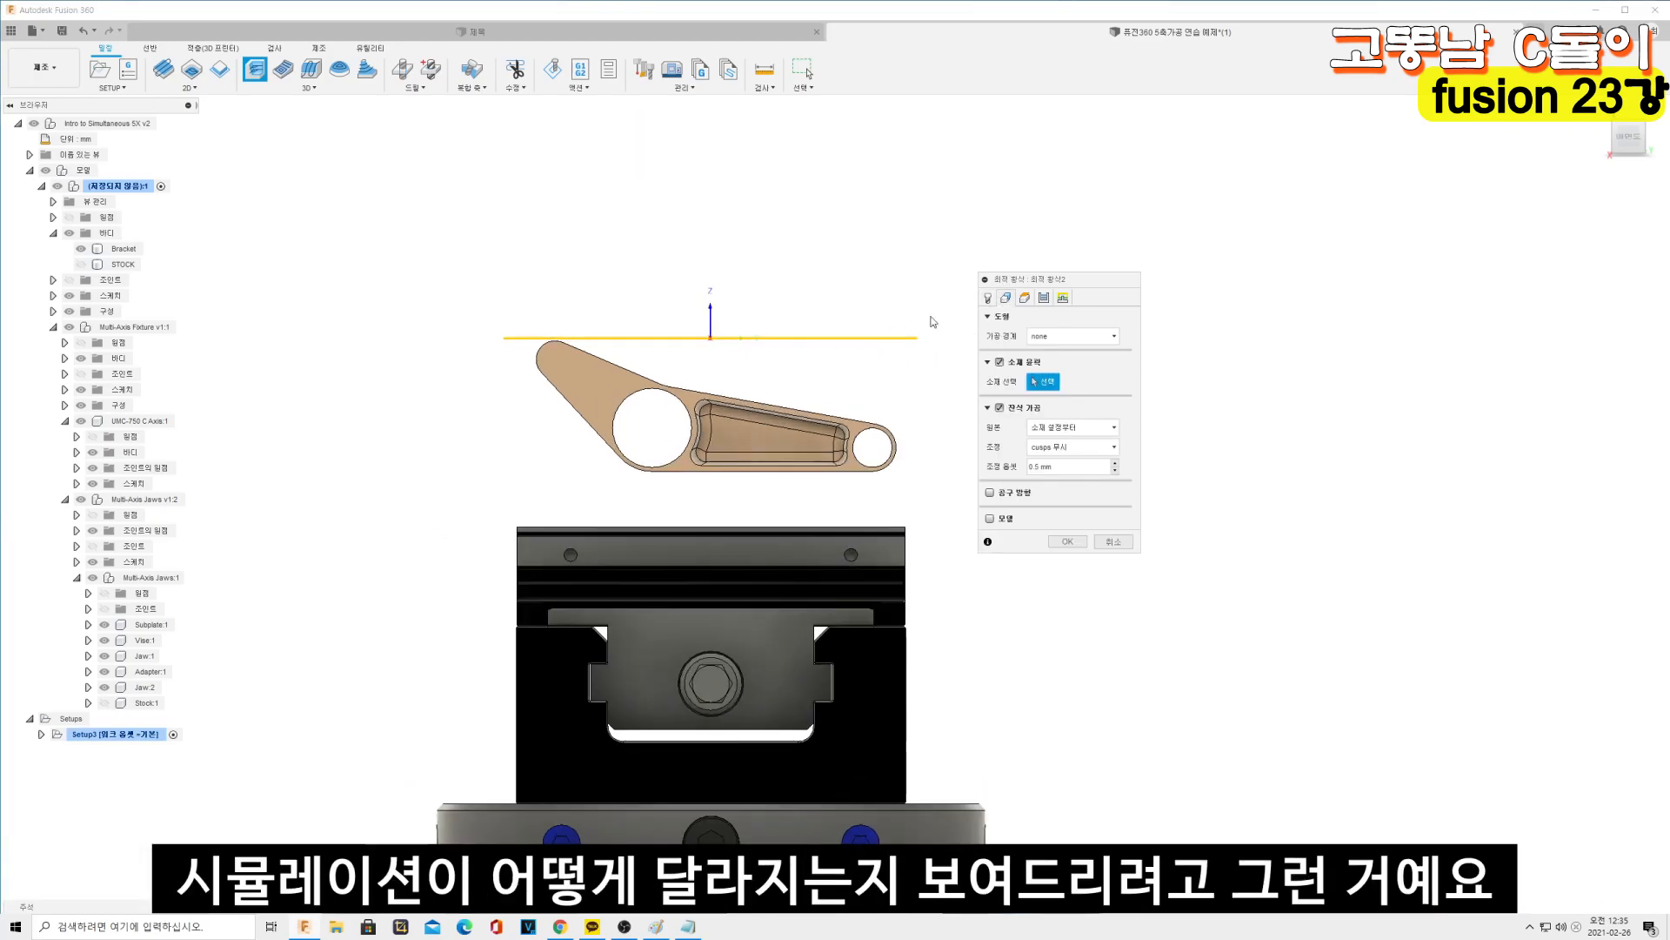
left_click(1025, 297)
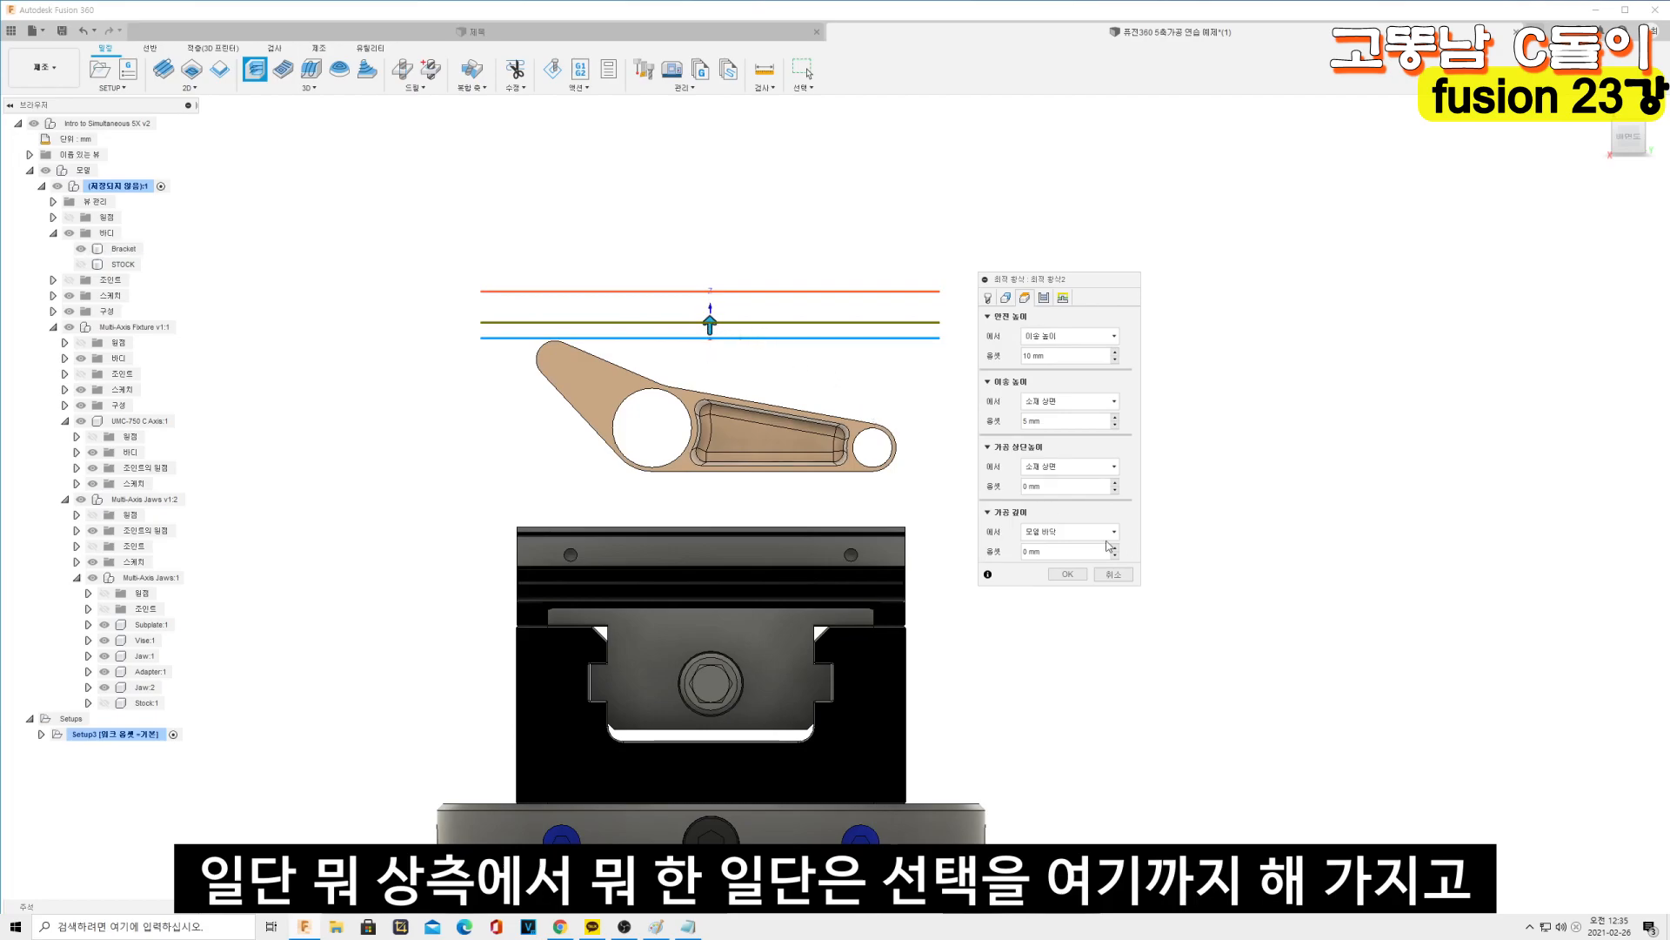
left_click(1075, 531)
left_click(1068, 654)
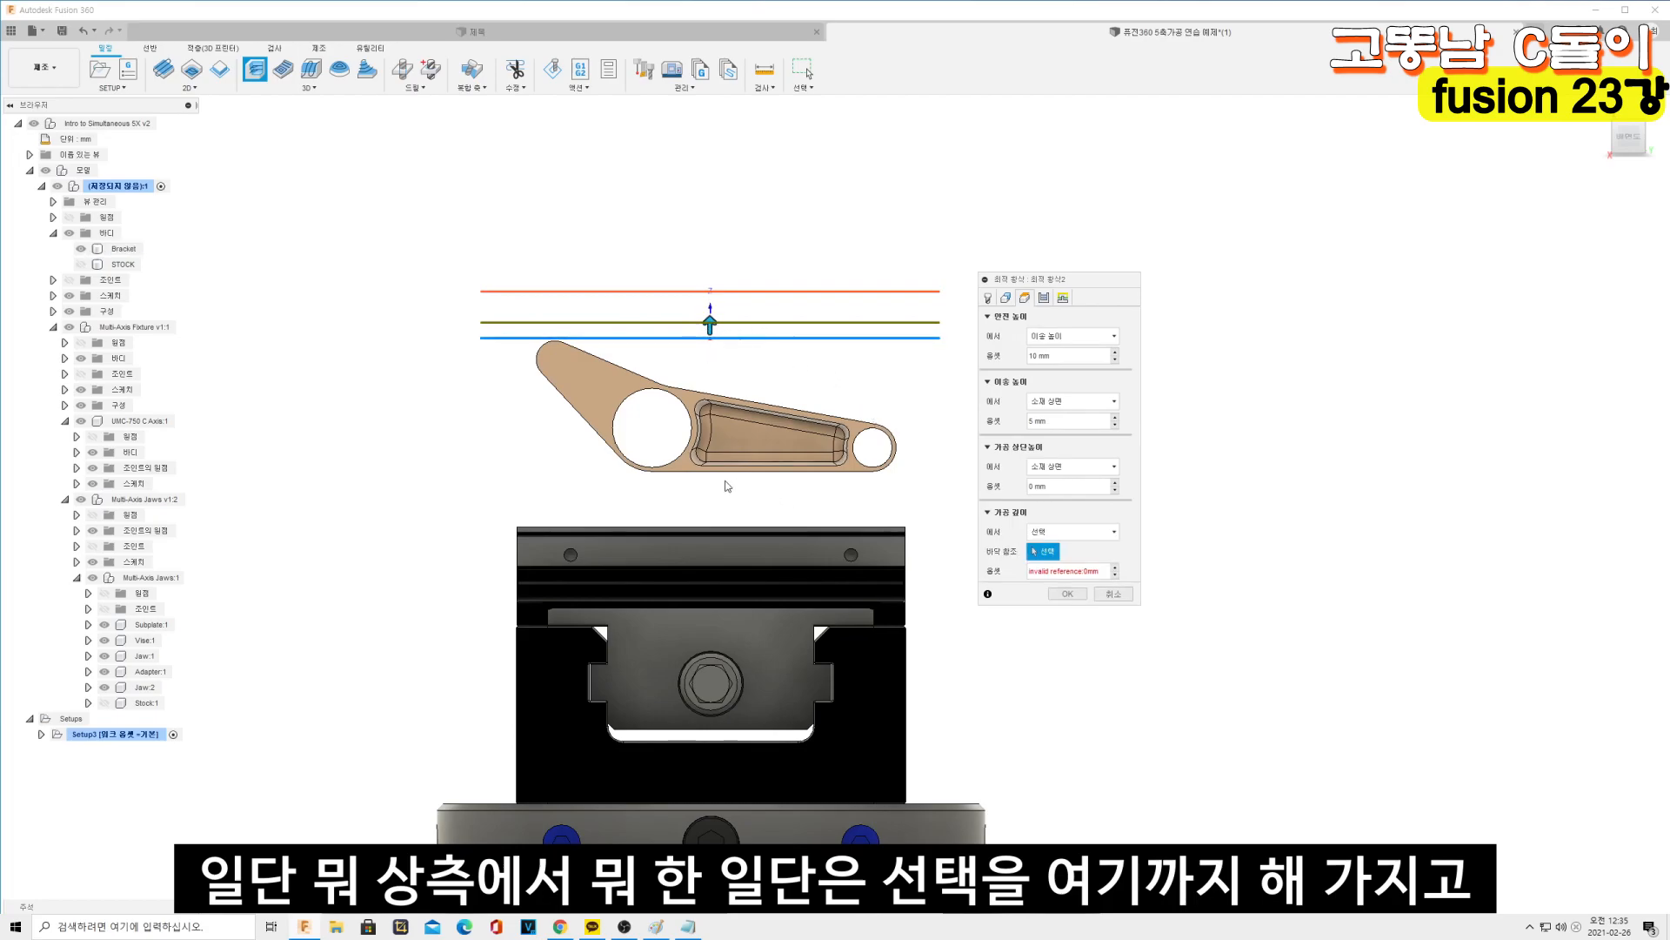
left_click(655, 474)
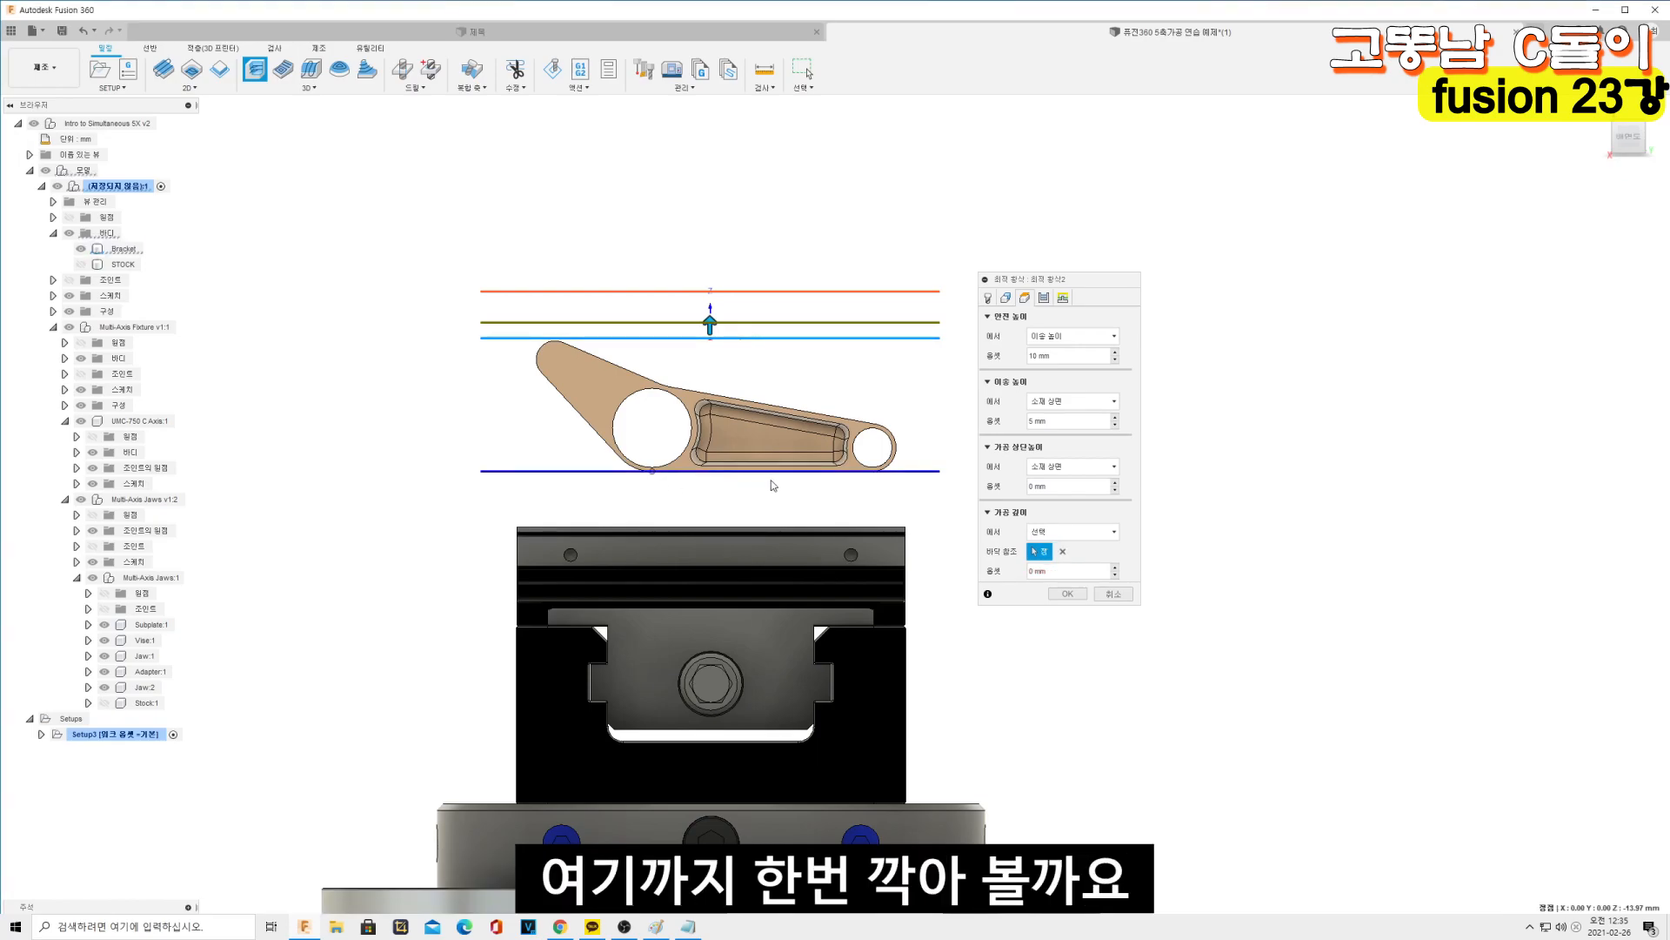
left_click(1067, 571)
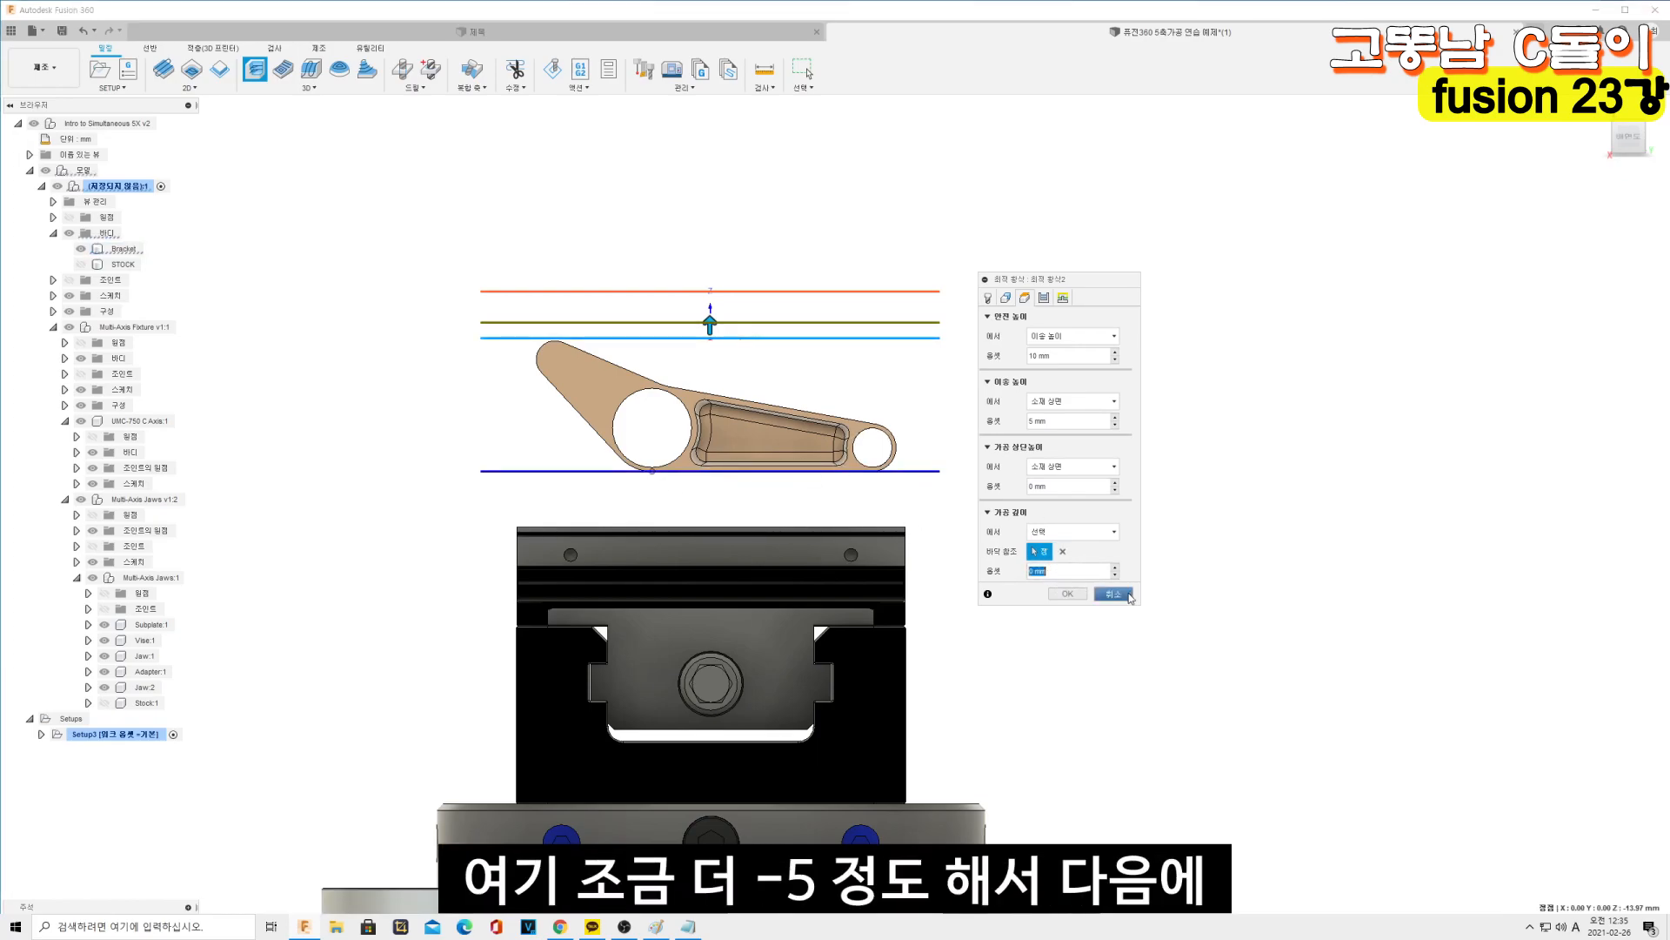
Set the optimal load to 16*0.2 and the maximum roughing stepdown to 32 mm, and generate the adaptive clearing toolpath
left_click(1061, 299)
left_click(1093, 377)
type("16*0.2")
key("Tab")
left_click(1098, 494)
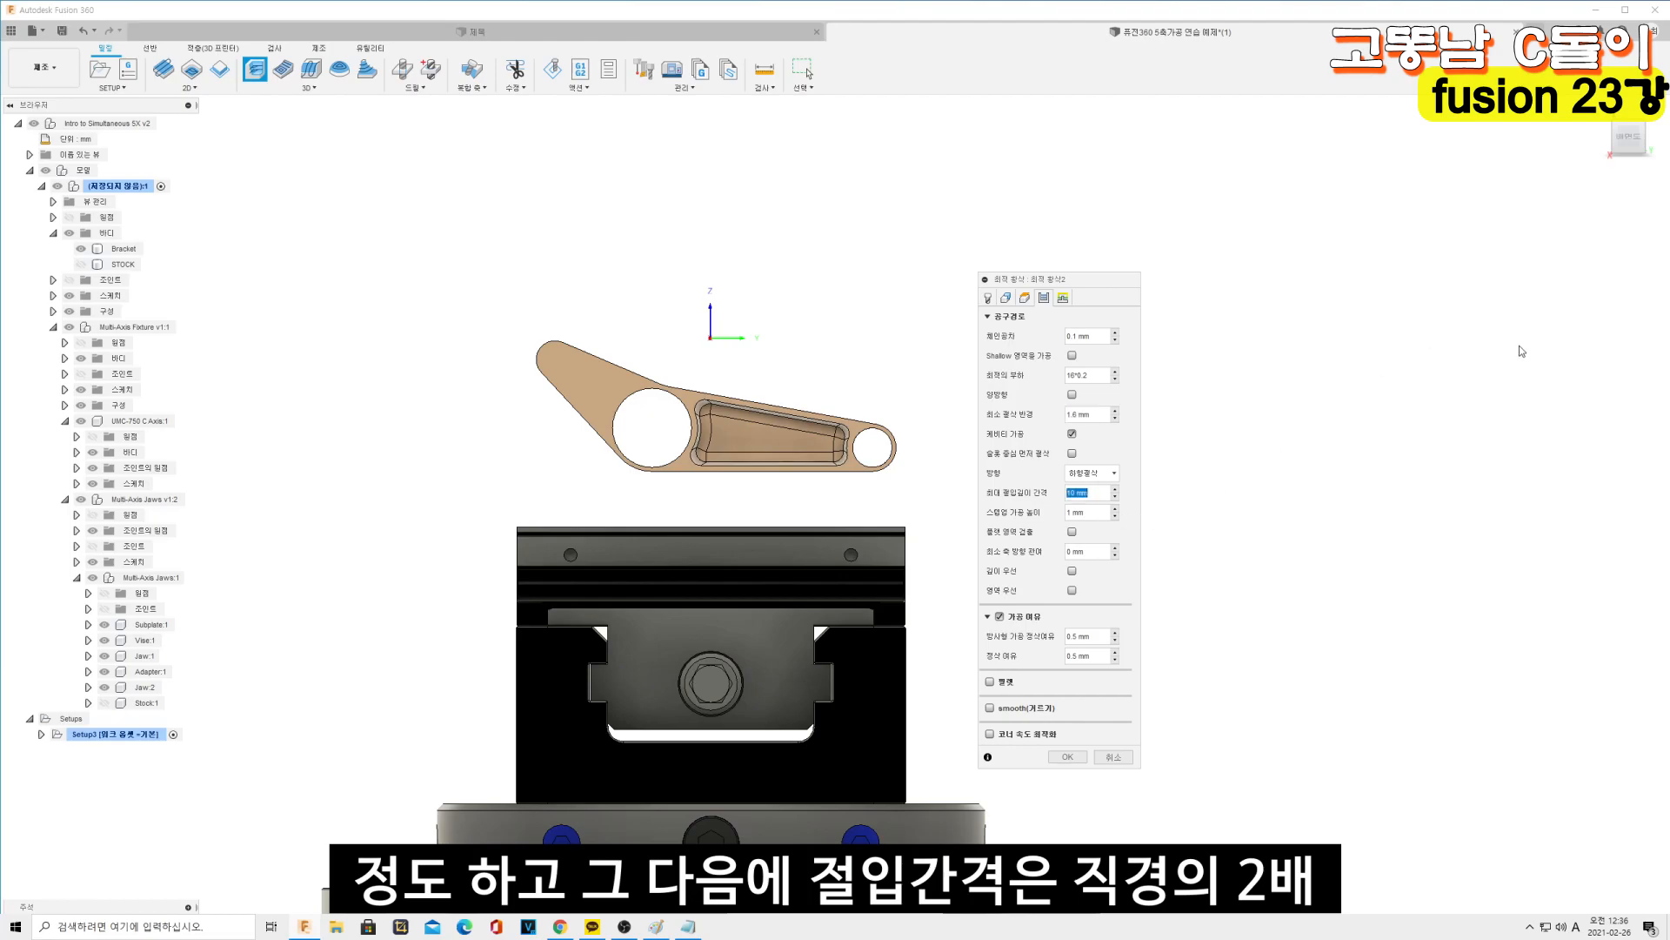
type("32")
key("Tab")
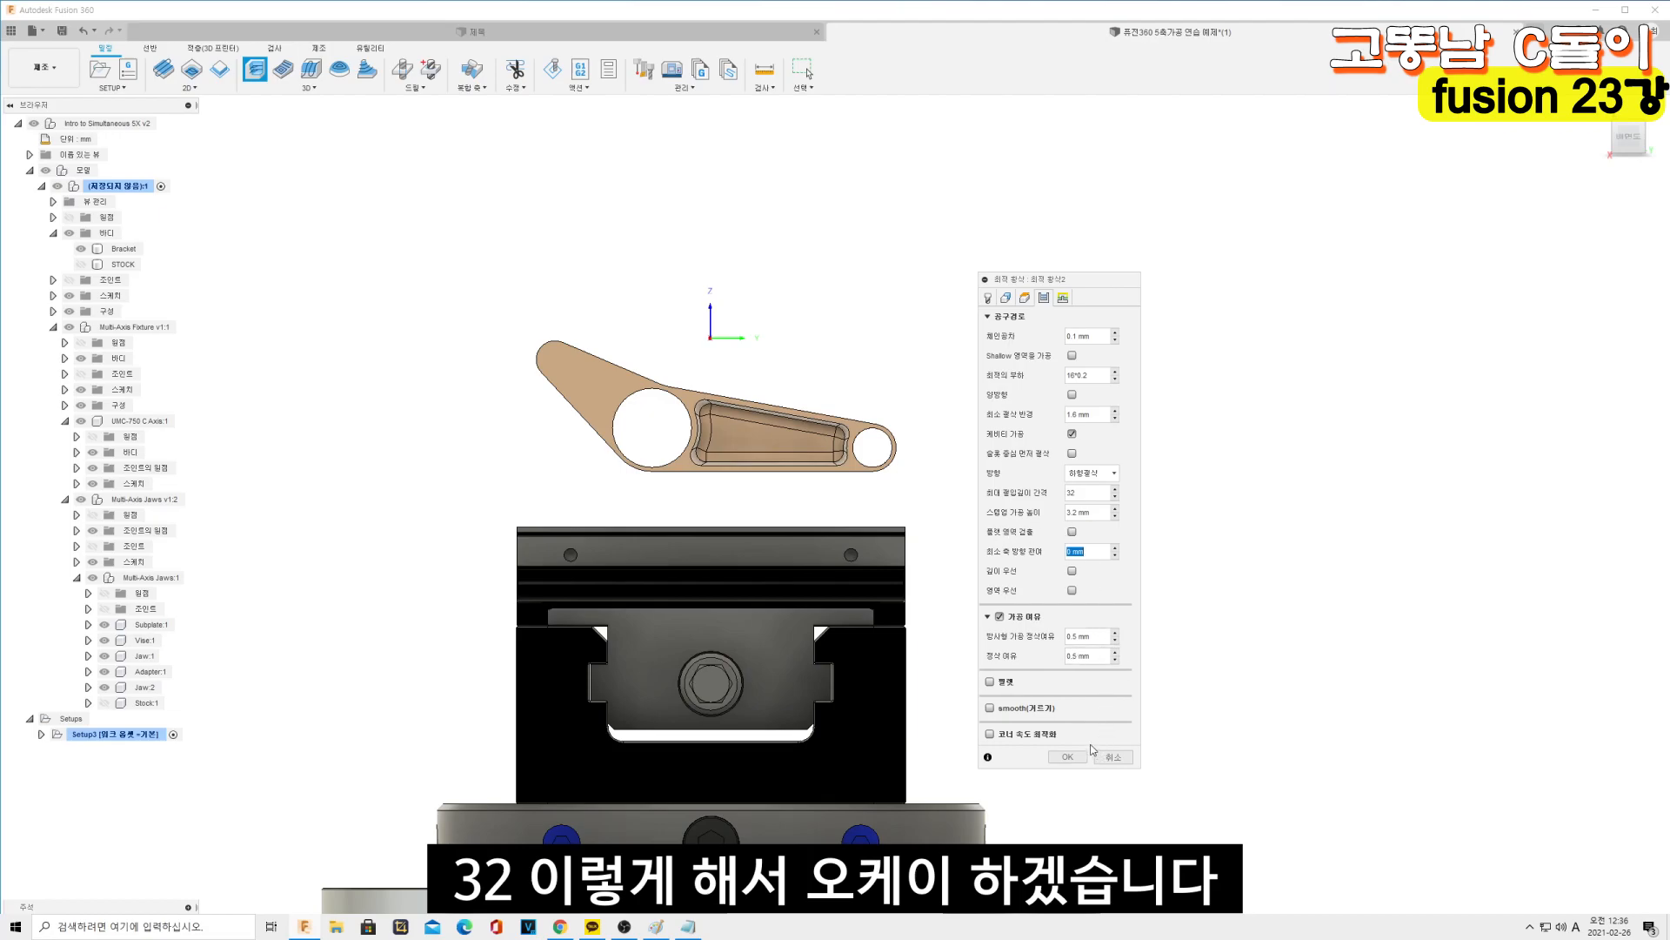
left_click(1063, 297)
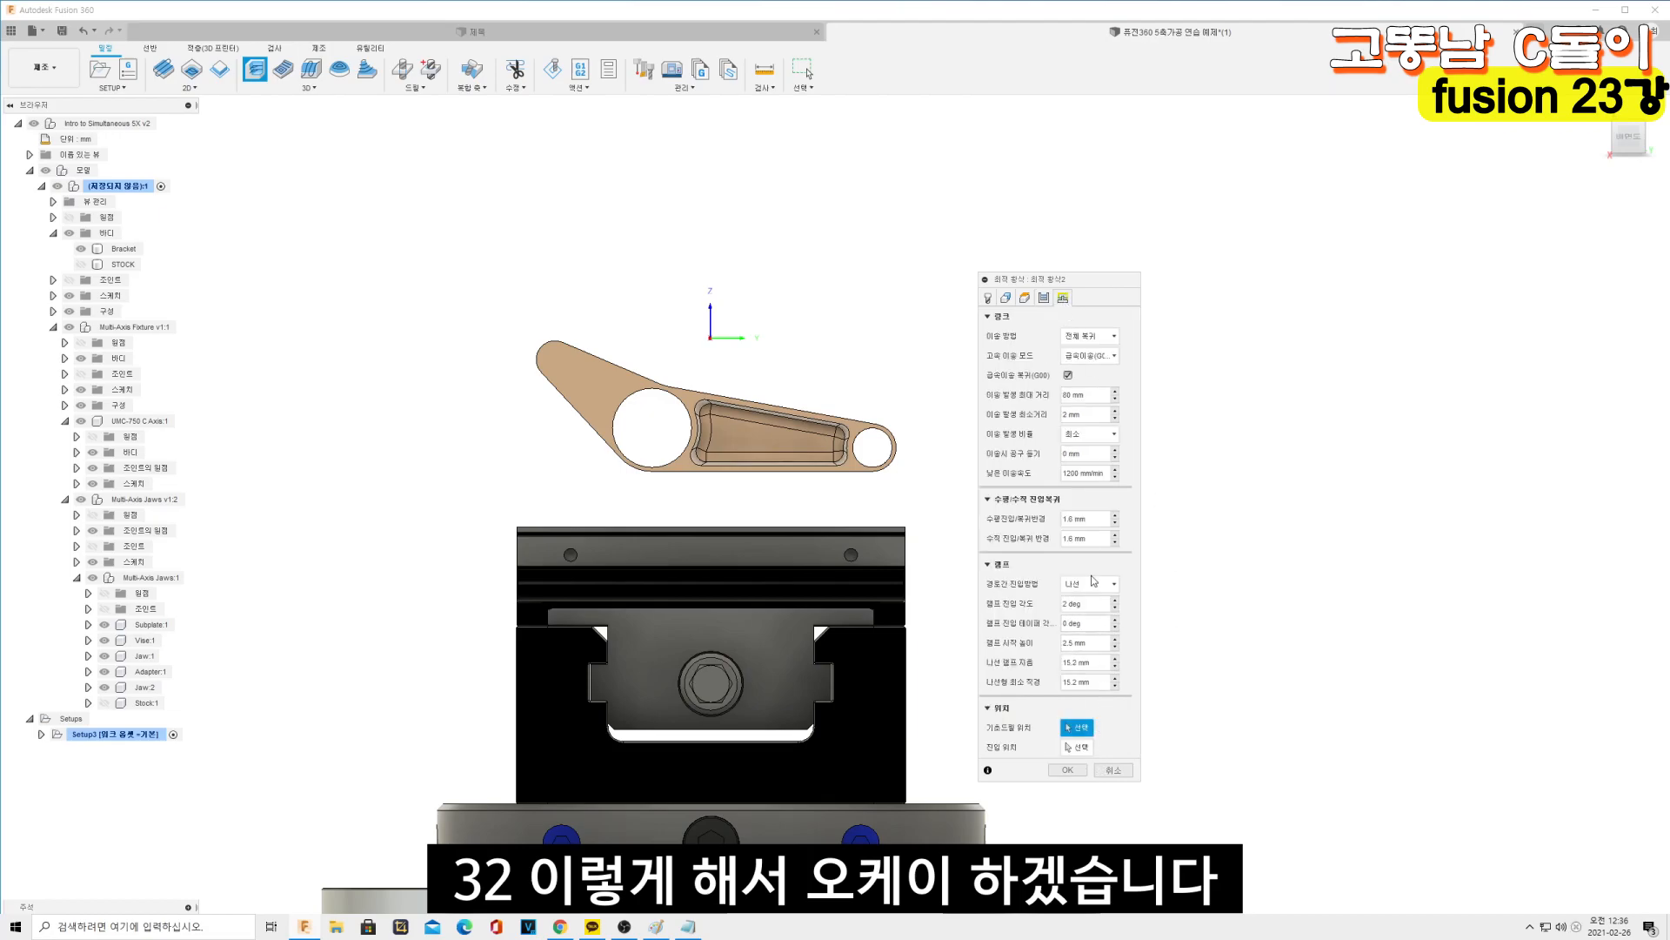
left_click(1067, 769)
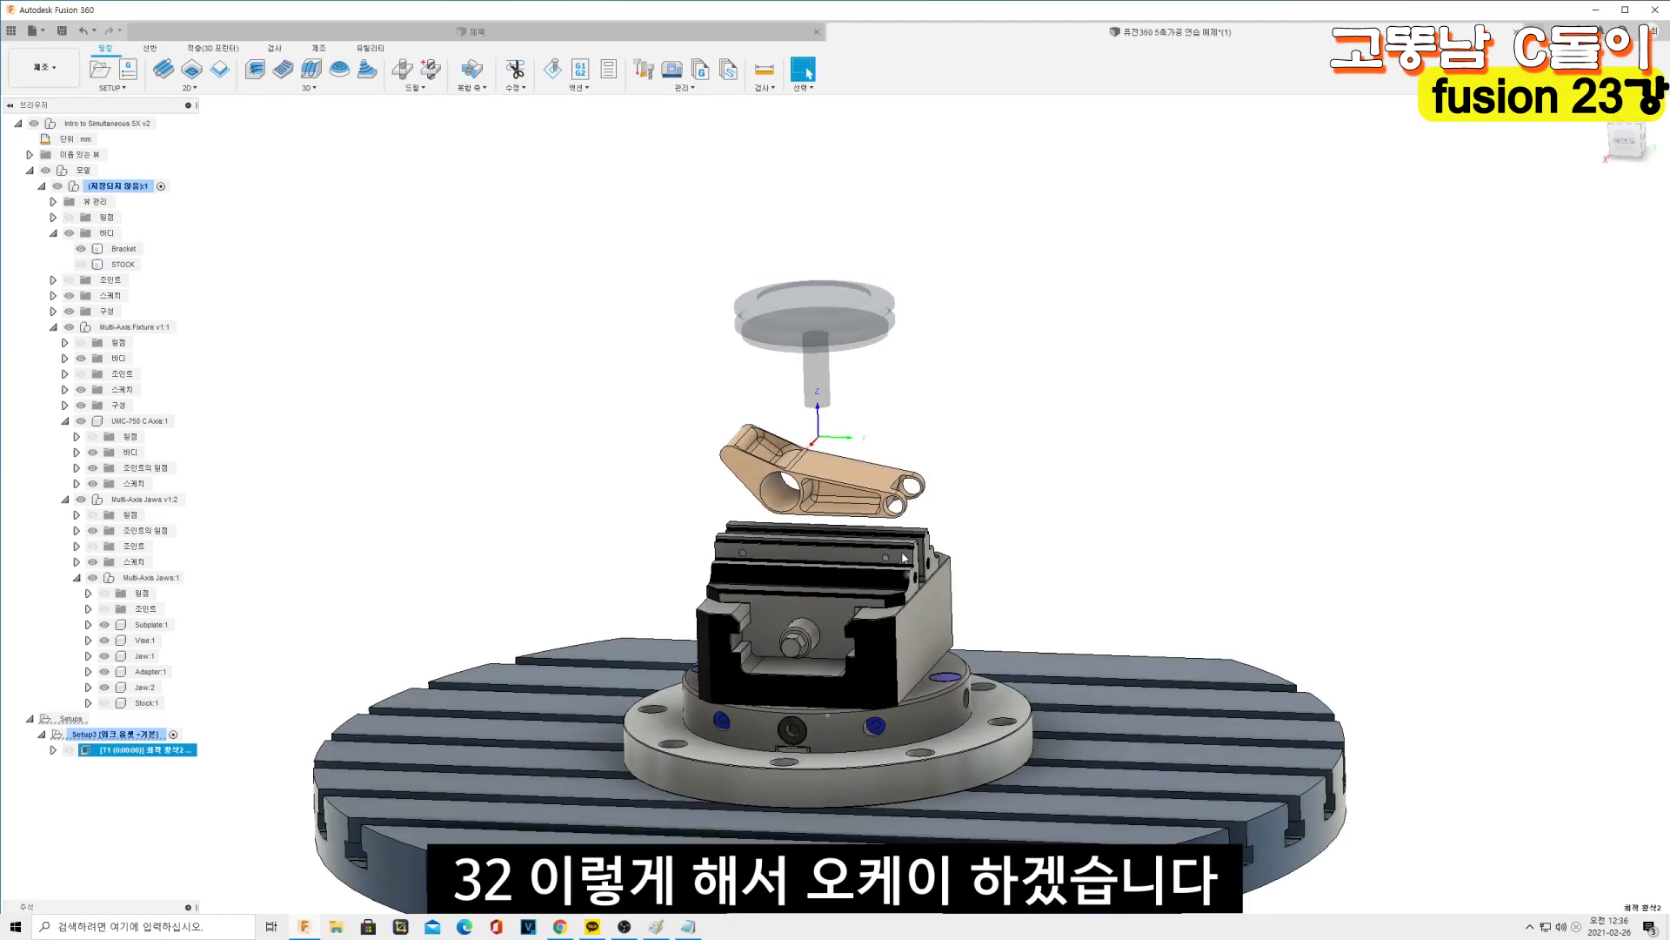
Examine the adaptive clearing toolpath and the remaining stock above the vise, at an angle and from the side
scroll(905, 557, "up", 3)
scroll(827, 559, "down", 3)
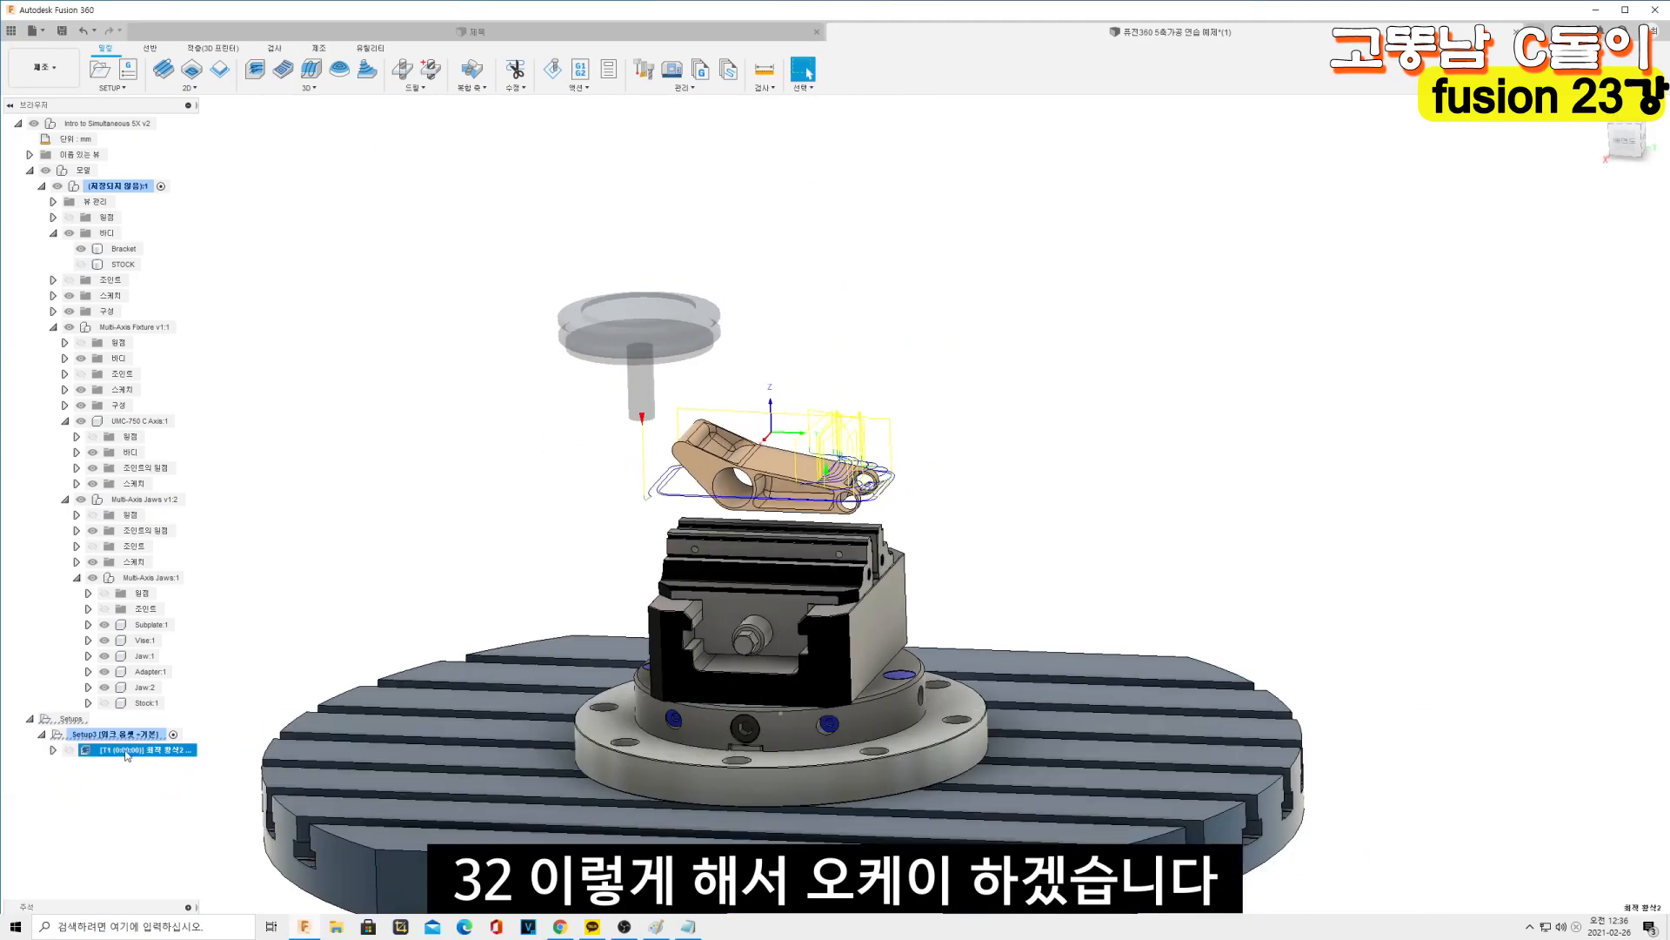
scroll(691, 509, "up", 3)
middle_click_drag(739, 510, 978, 426, "shift")
scroll(939, 533, "up", 5)
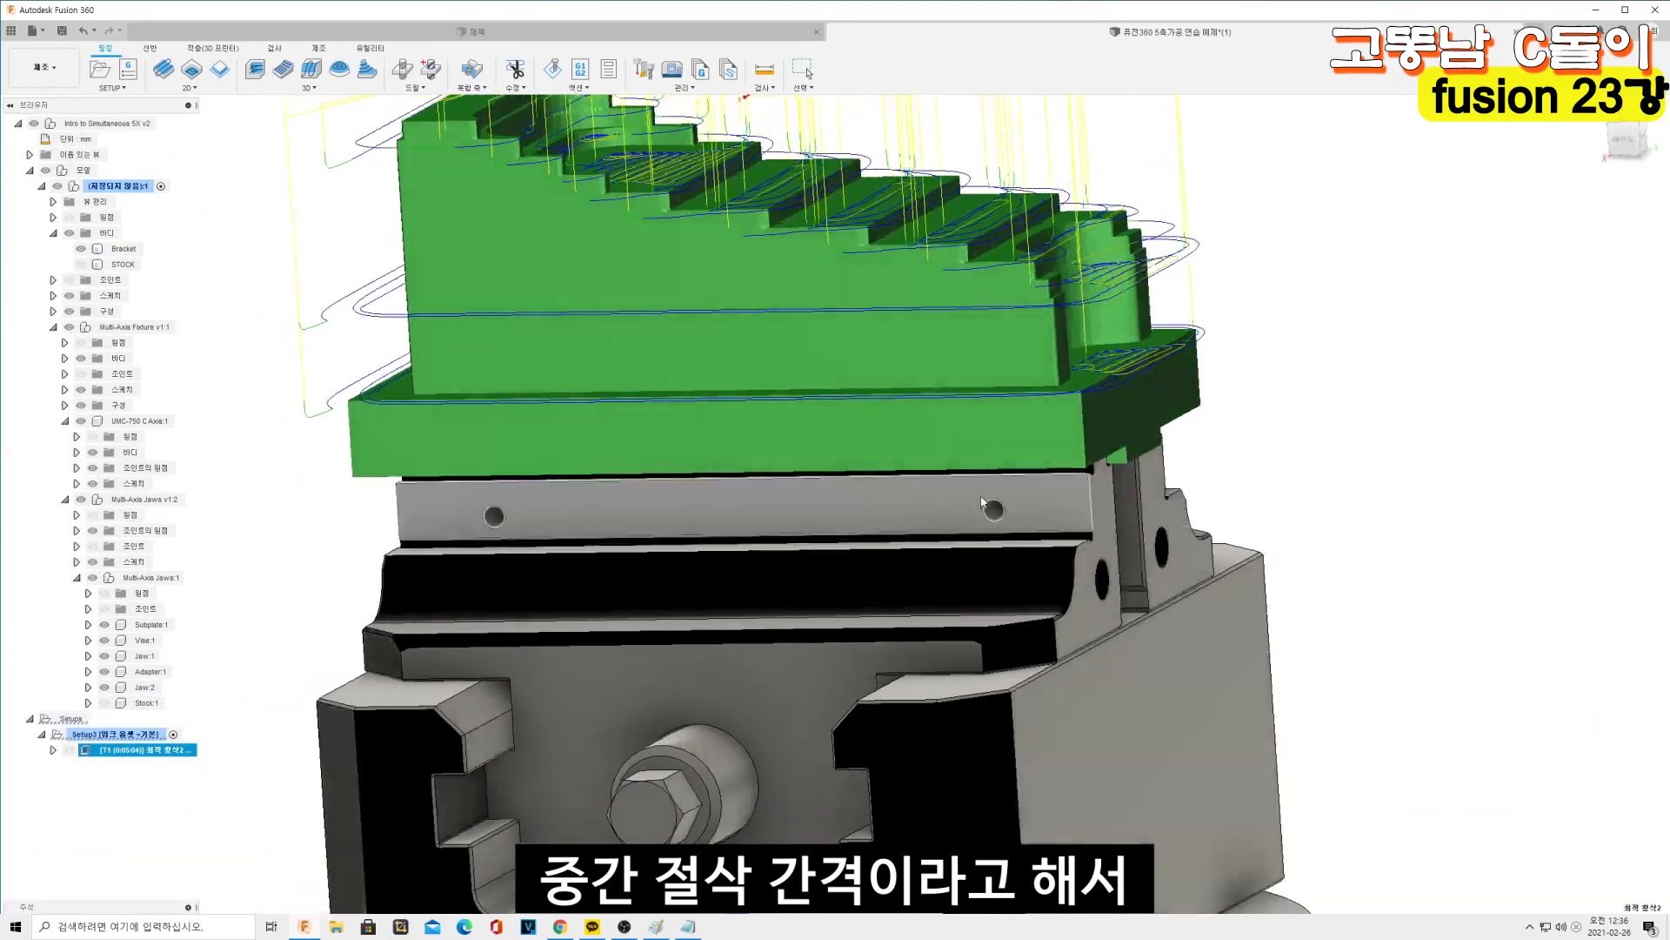
left_click(1627, 140)
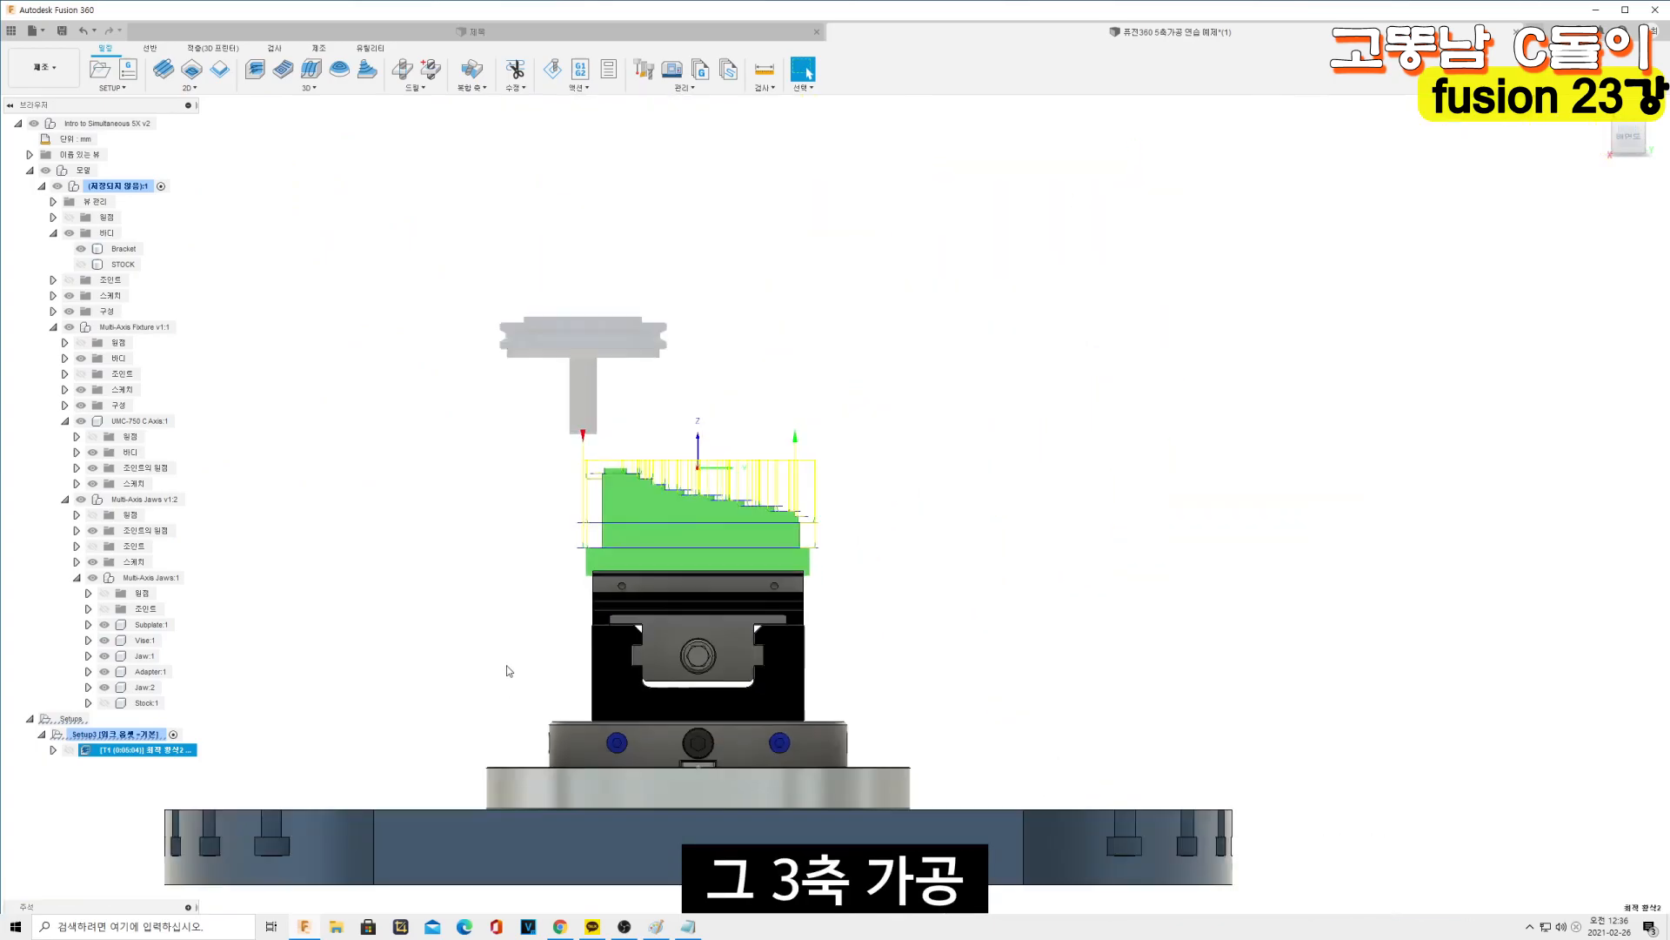
Set the adaptive clearing's fine stepdown (step-up height) to 0.5 mm and regenerate its toolpath
scroll(727, 507, "up", 3)
middle_click_drag(727, 508, 700, 521, "shift")
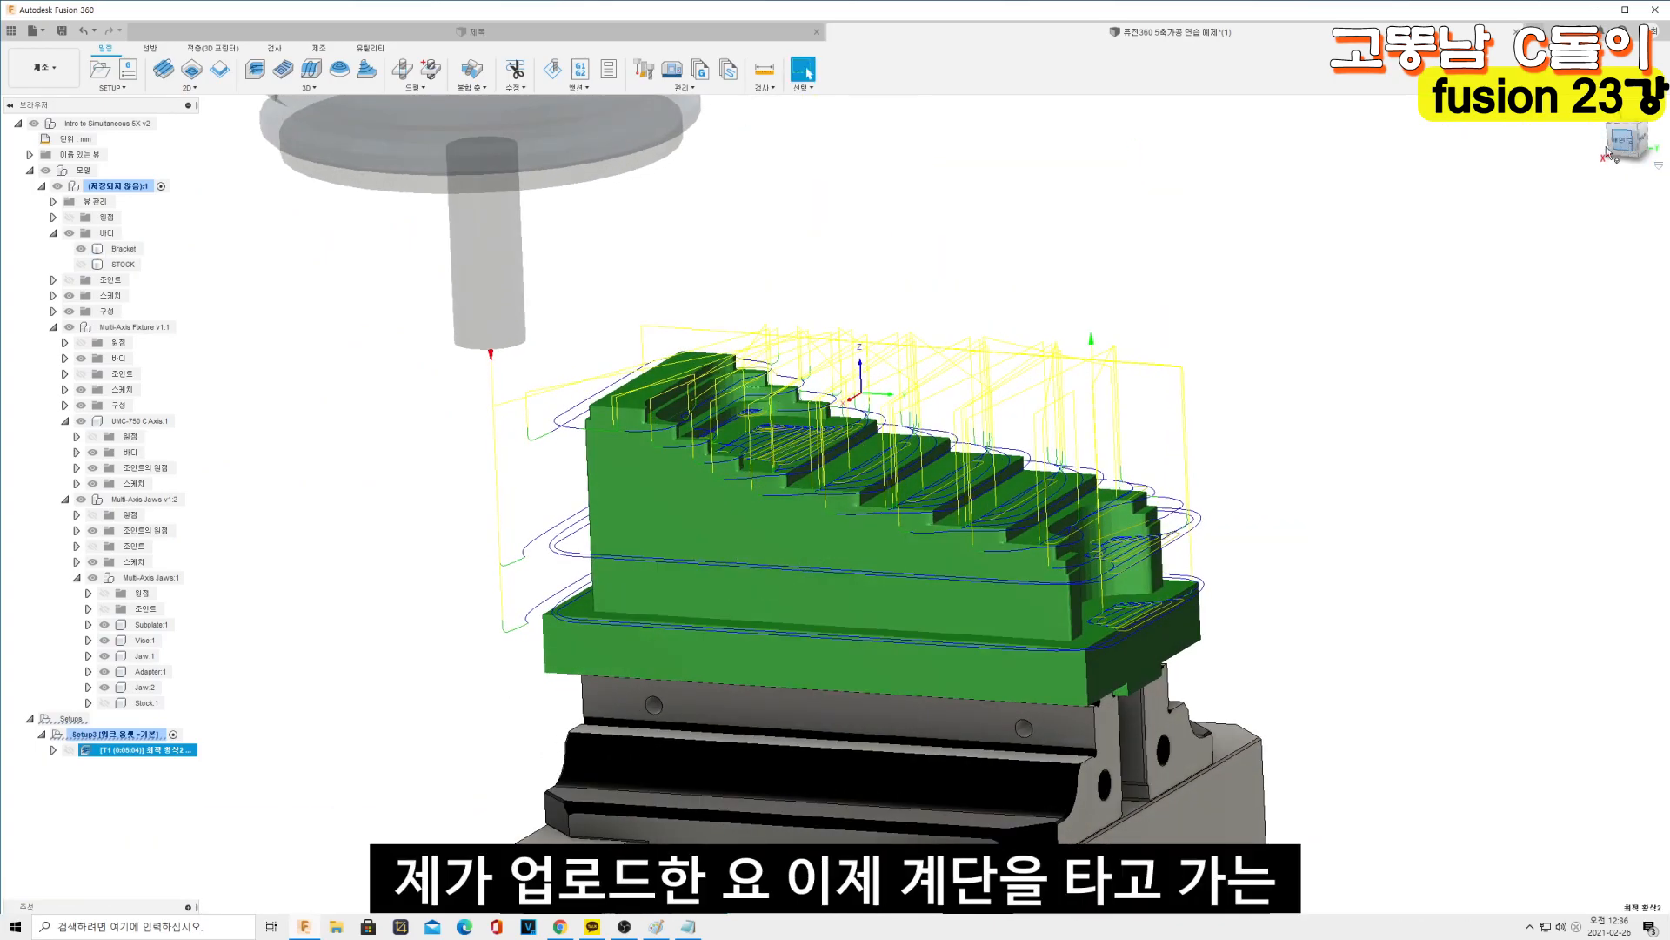
left_click(1634, 162)
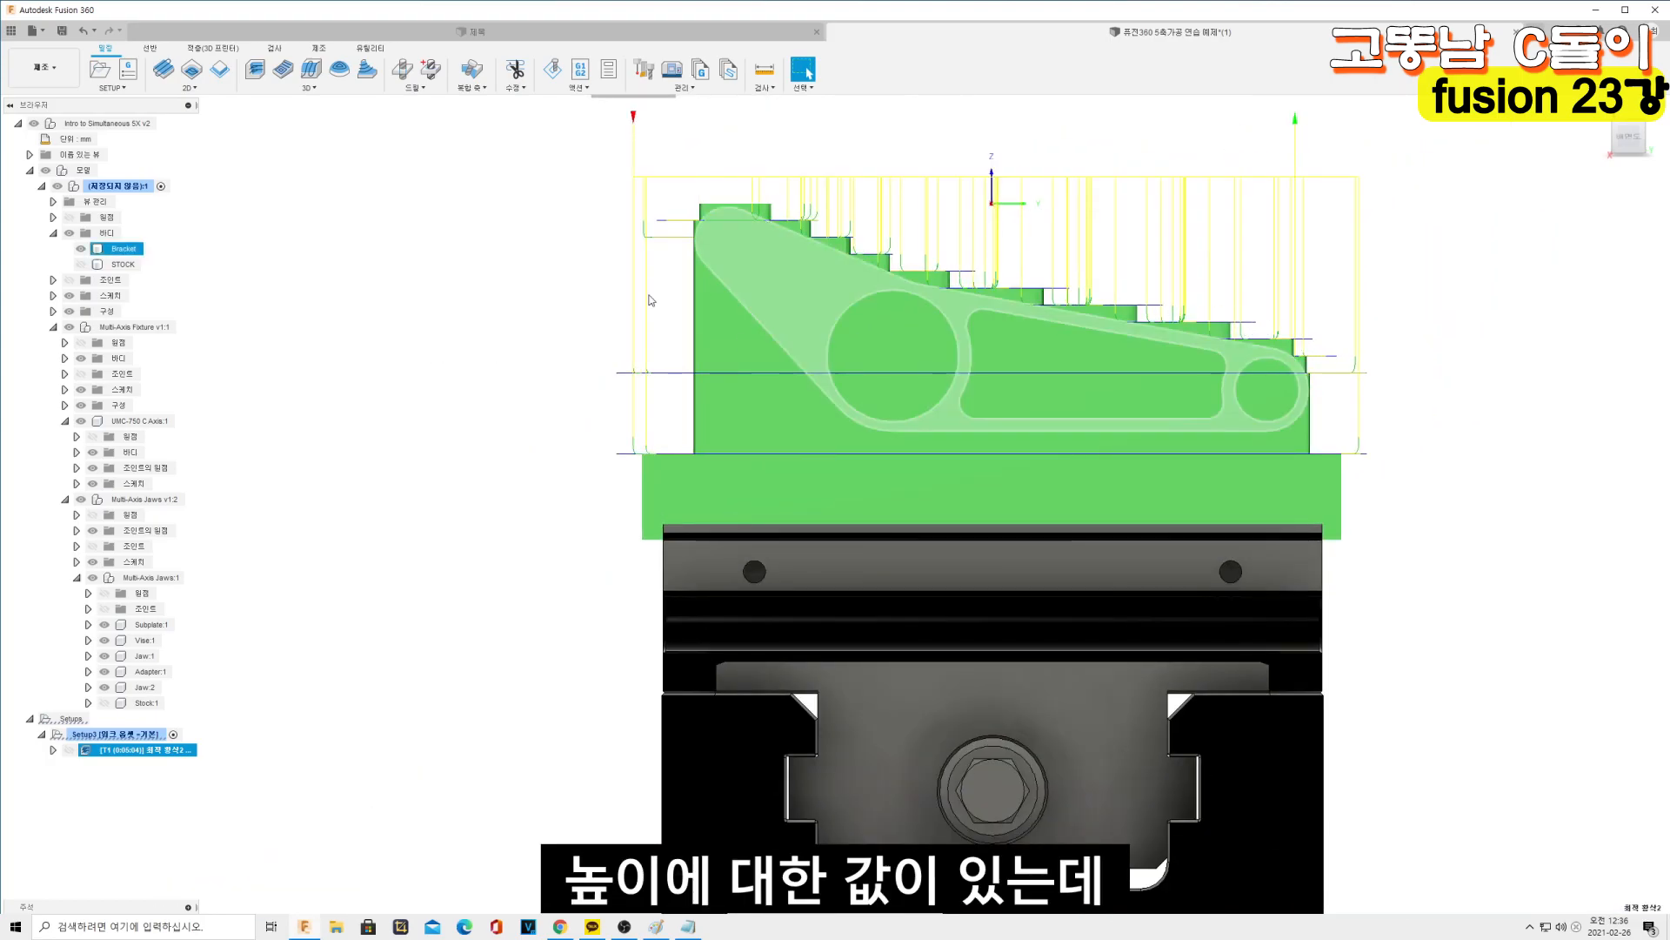
double_click(139, 749)
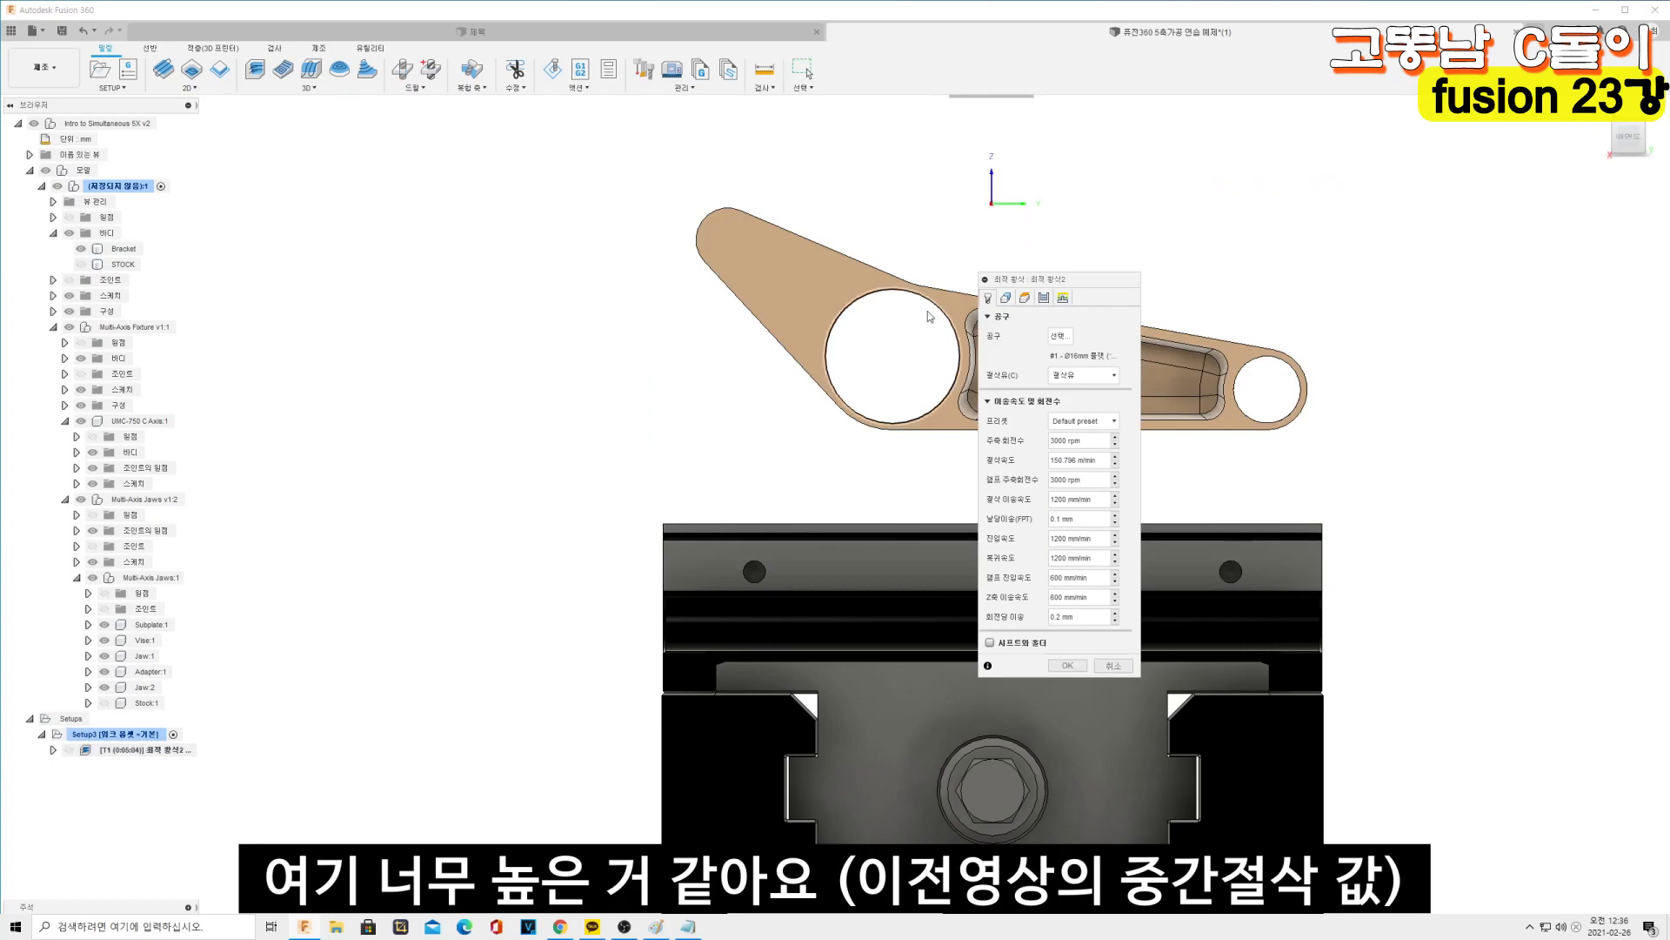
left_click(1059, 297)
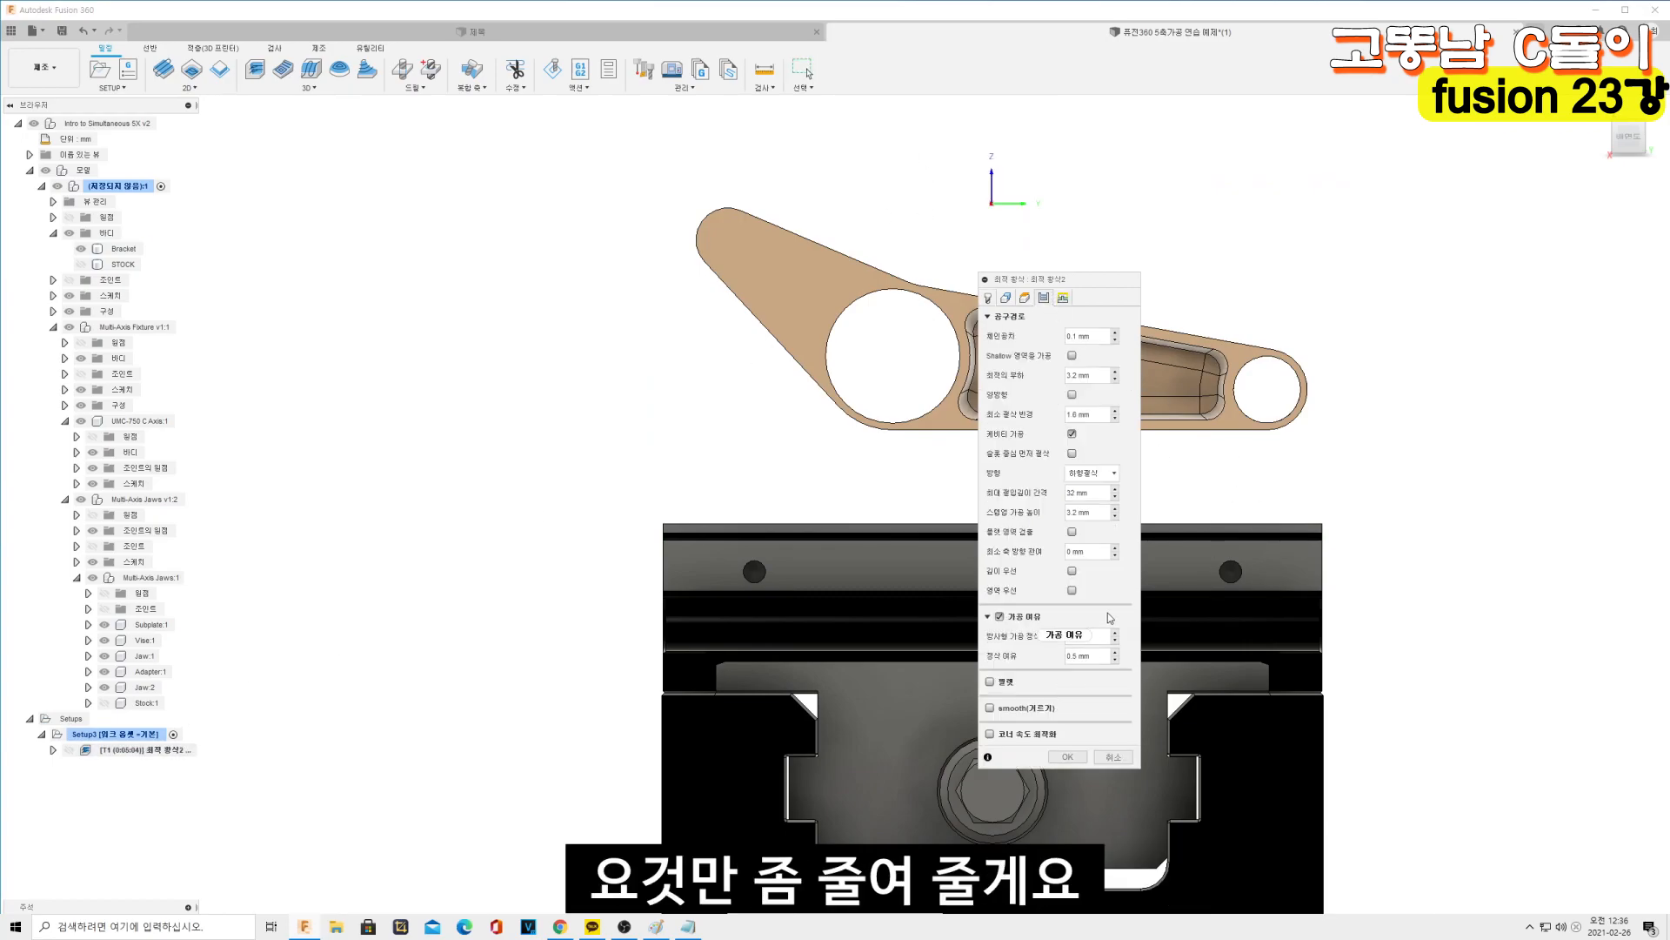
left_click(1090, 513)
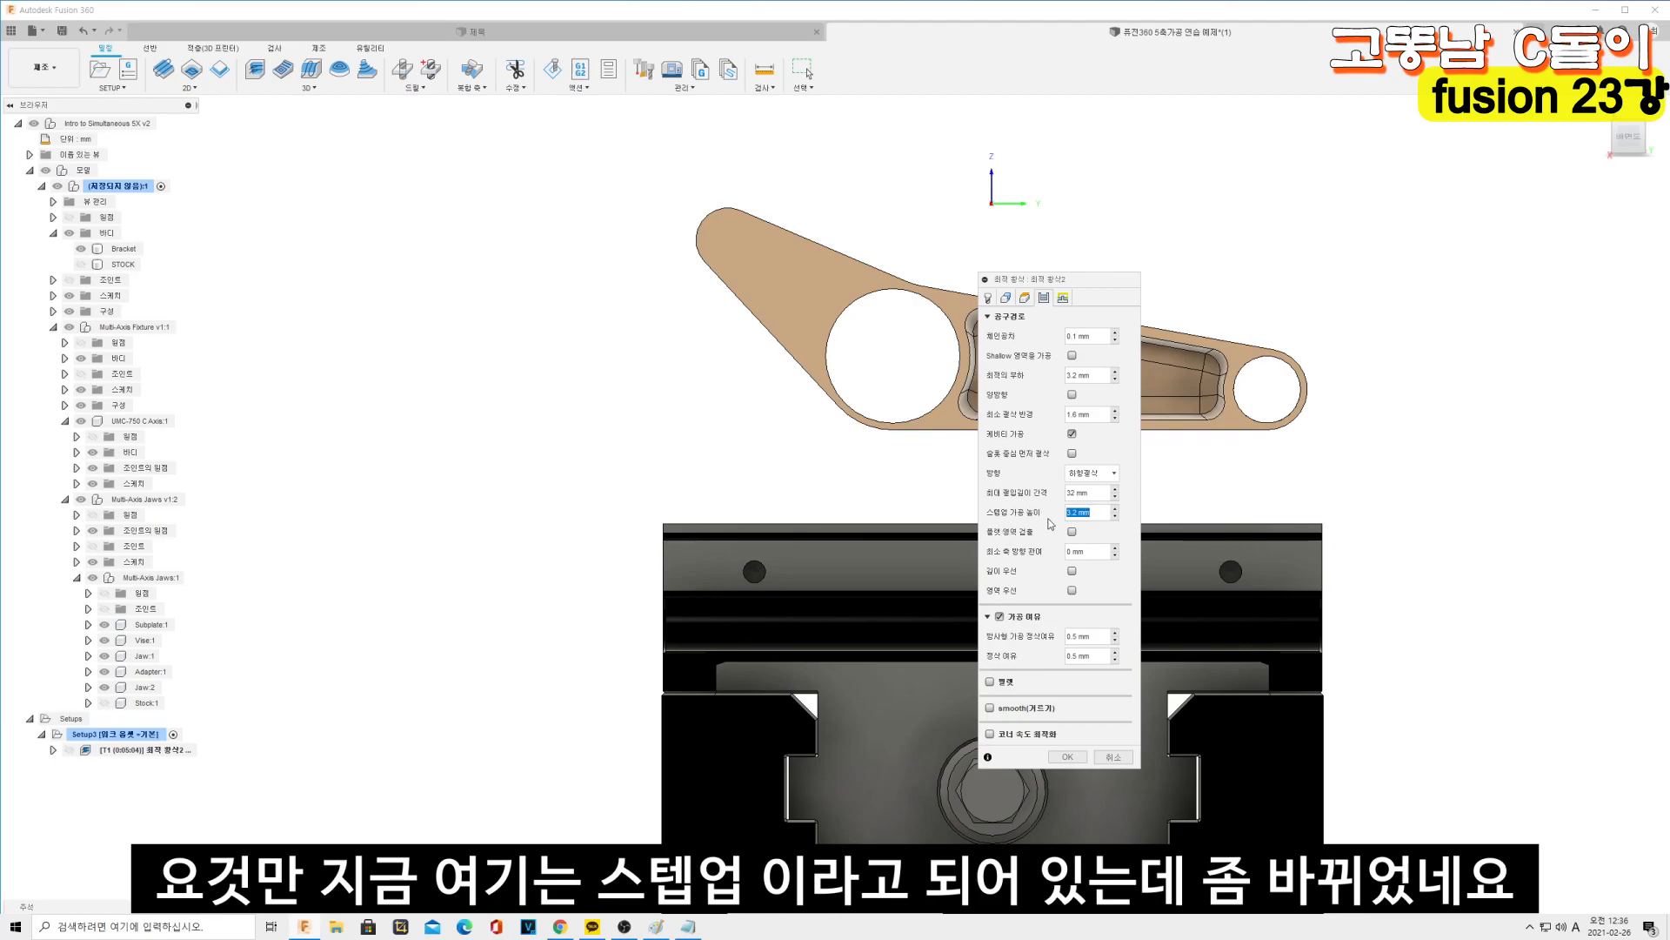
type("0.5")
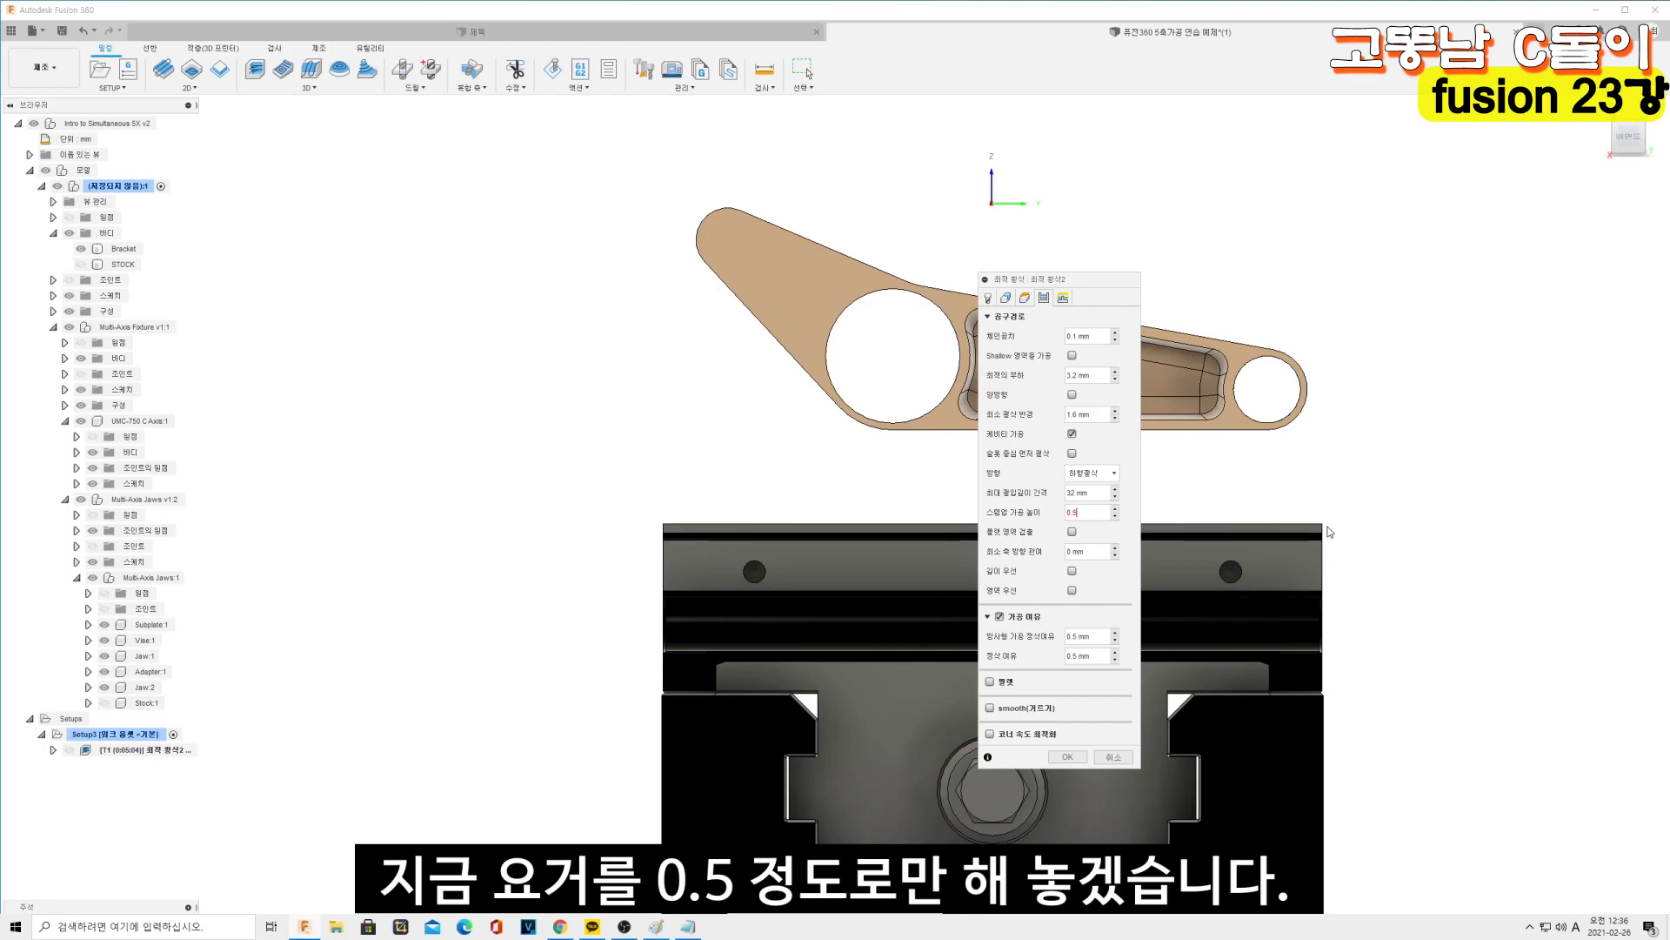
key("Return")
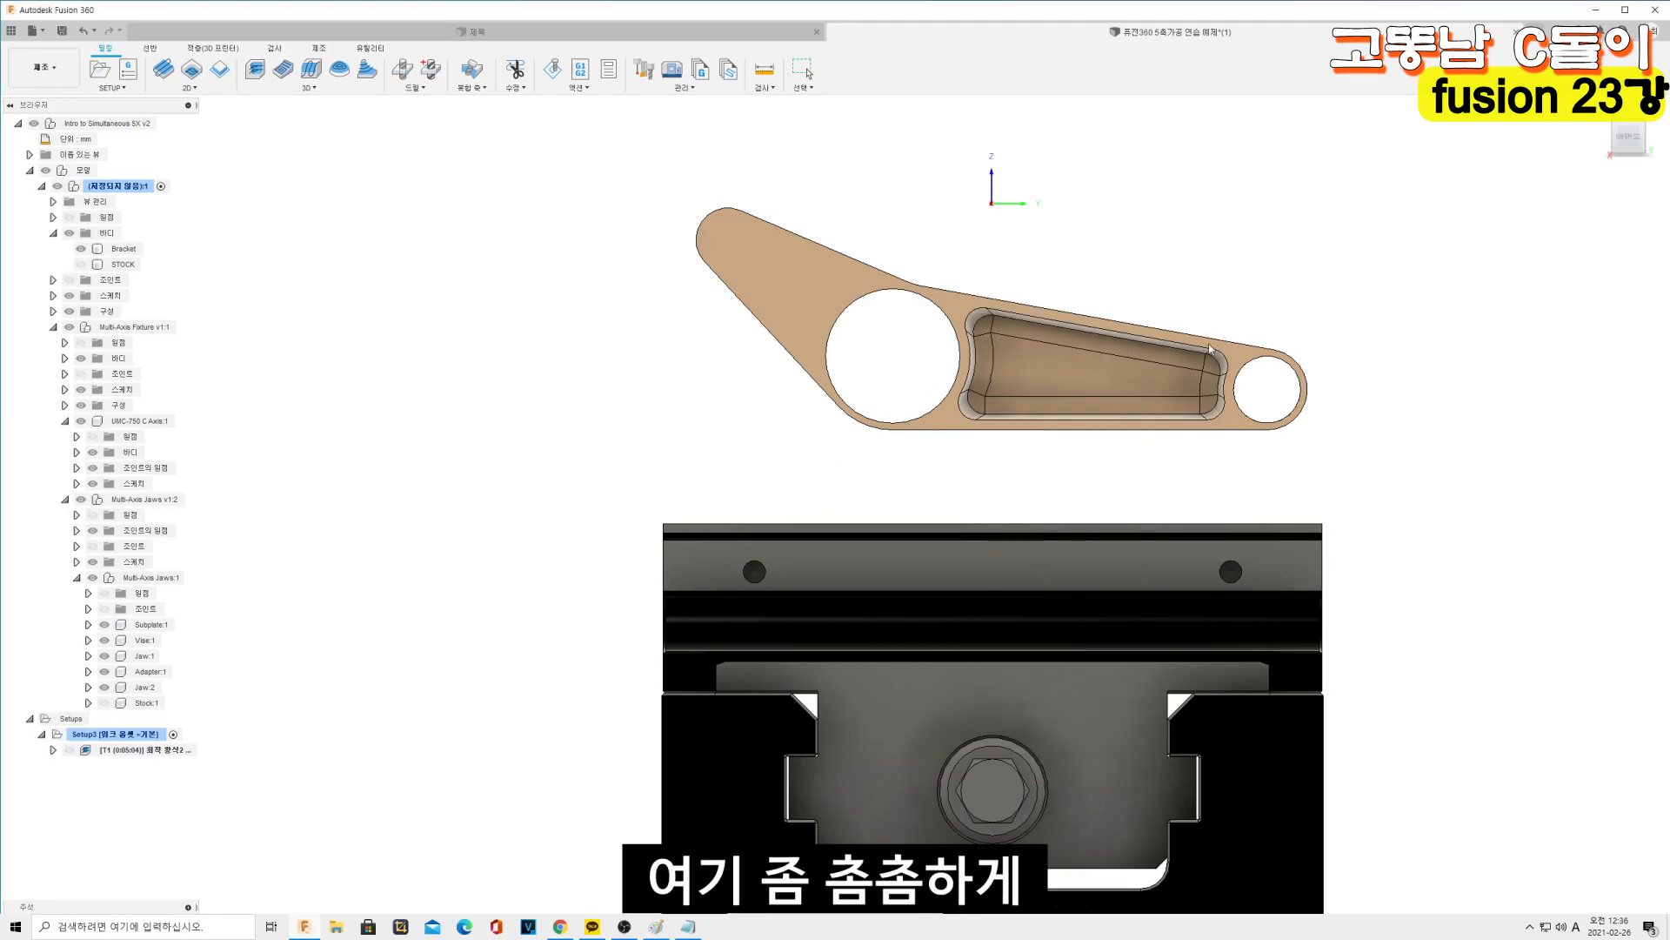
Hide the models and examine the finer adaptive clearing toolpath and the remaining stock from several angles
middle_click_drag(733, 527, 697, 547)
scroll(676, 509, "down", 4)
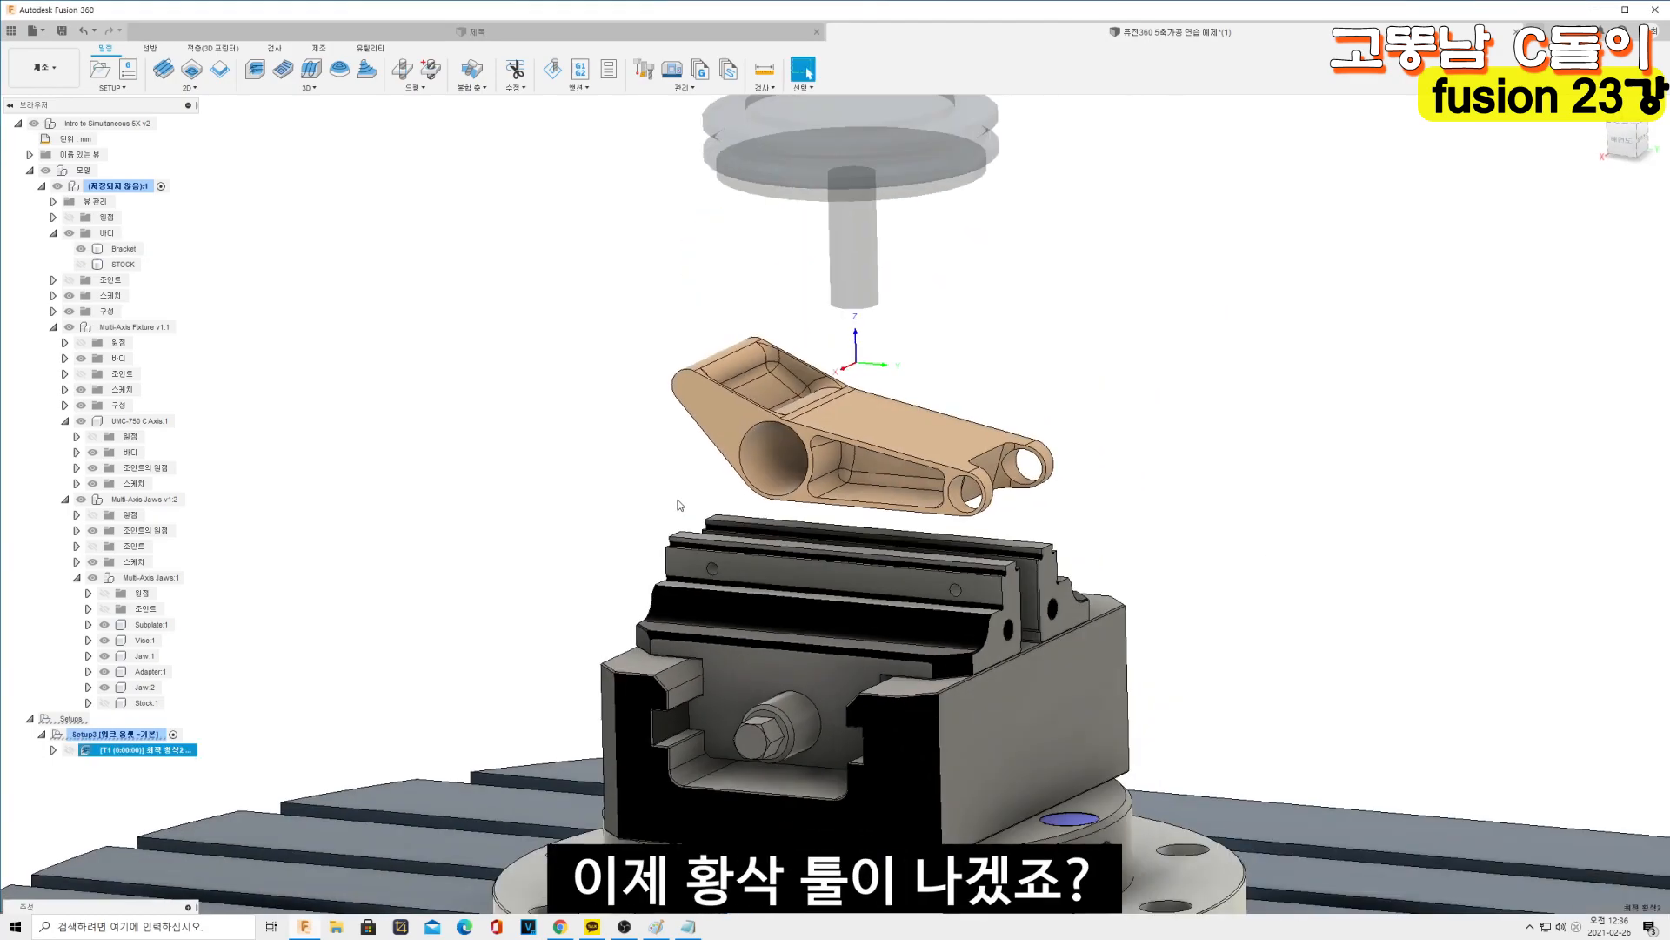
scroll(696, 508, "up", 2)
scroll(974, 421, "up", 2)
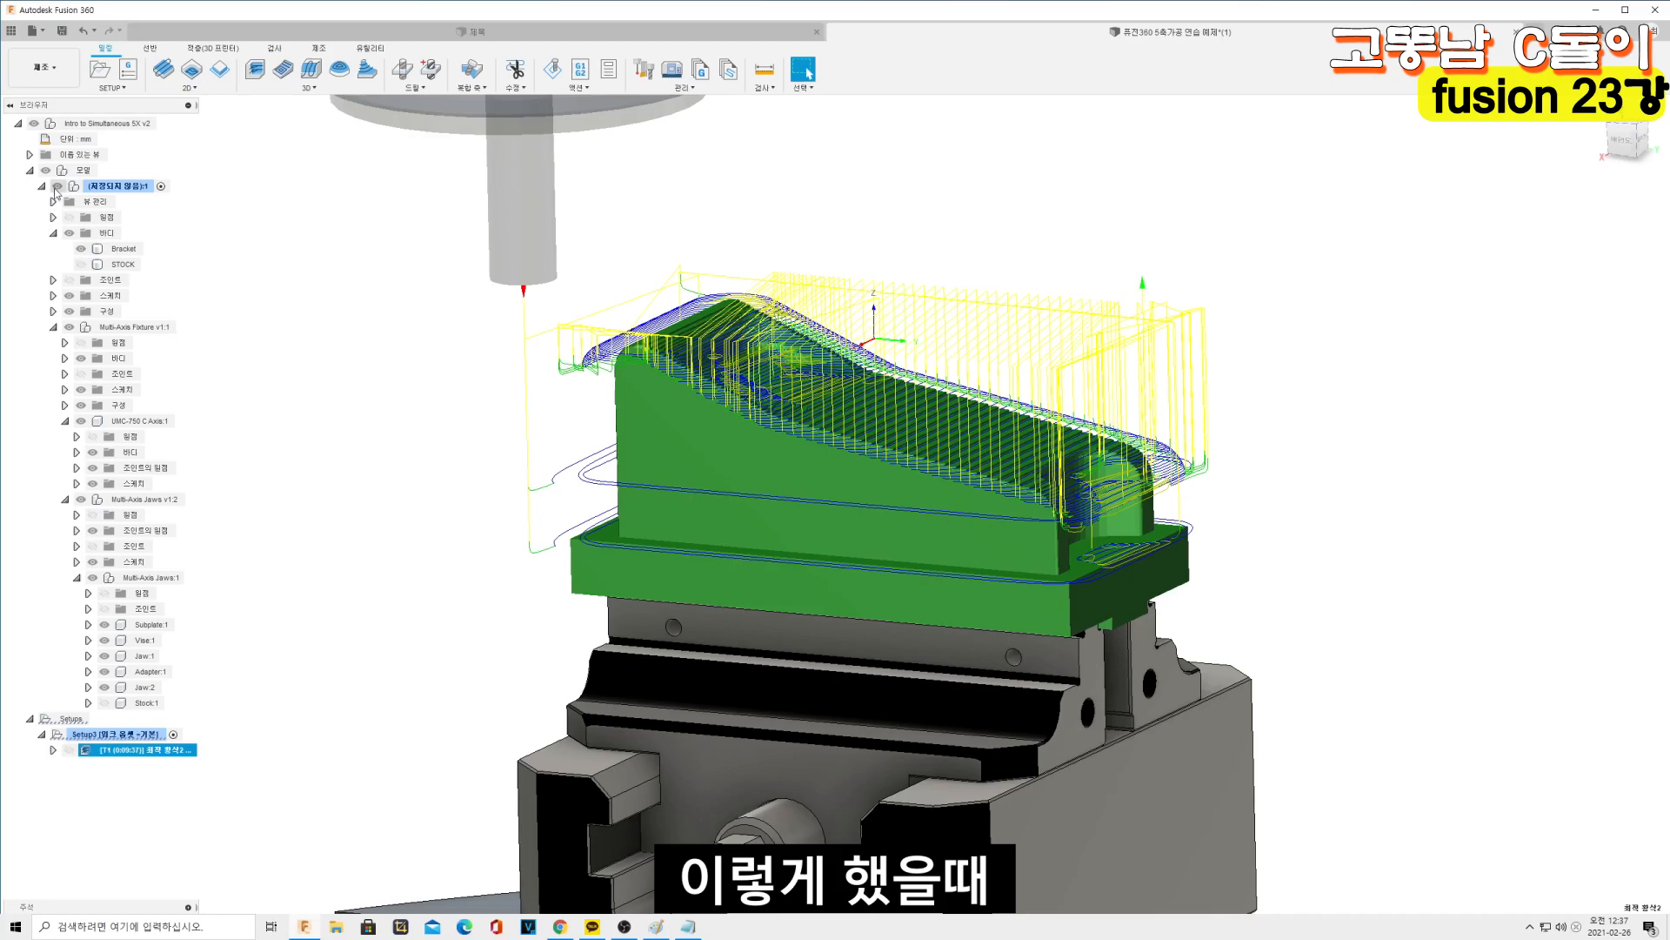
left_click(45, 170)
scroll(813, 429, "down", 3)
middle_click_drag(813, 429, 905, 287, "shift")
scroll(704, 471, "up", 3)
middle_click_drag(705, 470, 572, 492, "shift")
middle_click_drag(630, 637, 648, 412, "shift")
scroll(654, 324, "up", 3)
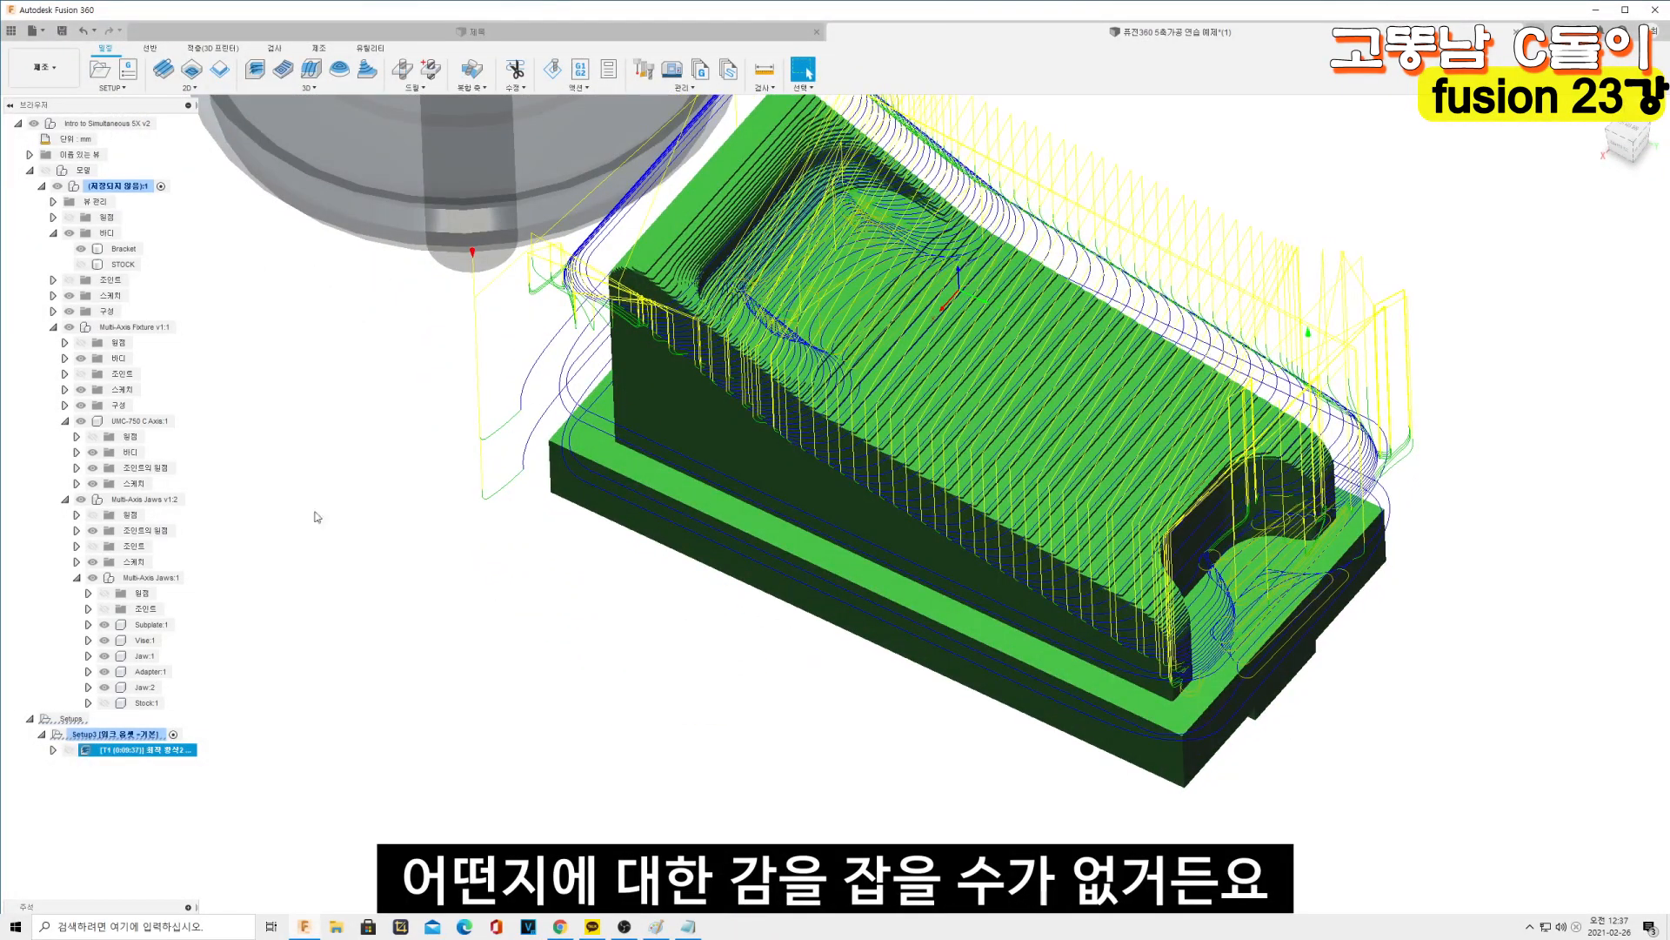
Add Jaw:2, Adapter:1, Jaw:1, Vise:1, Subplate:1 and UMC-750 C Axis:1 to the setup's stock solids alongside STOCK
double_click(113, 735)
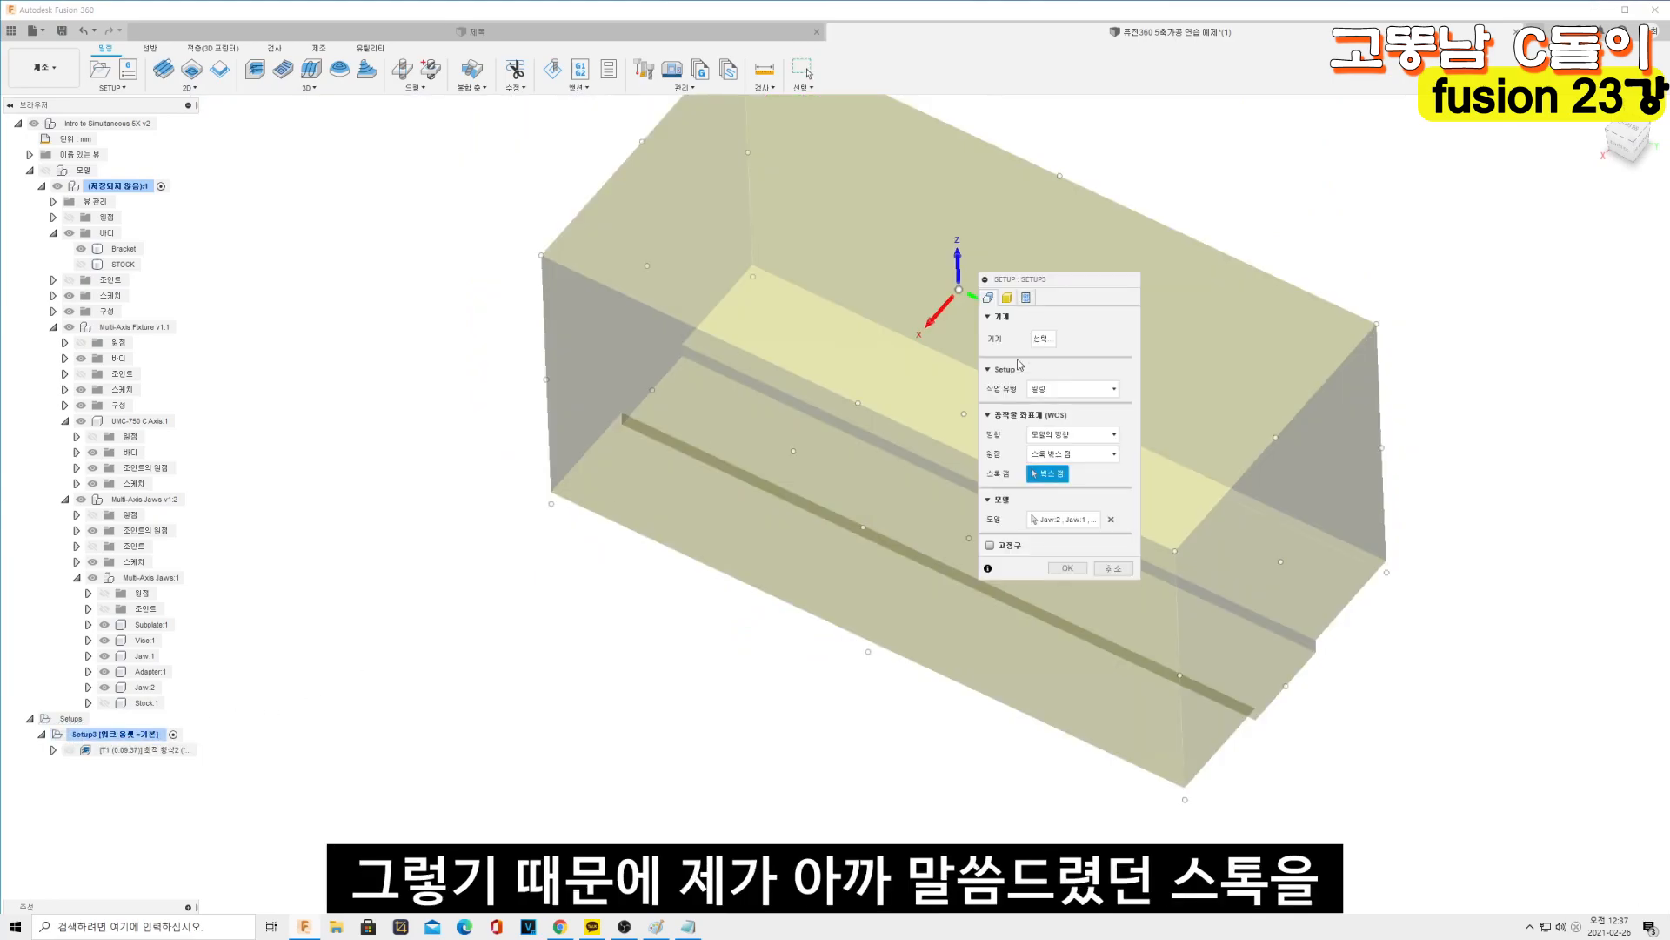
left_click(1008, 297)
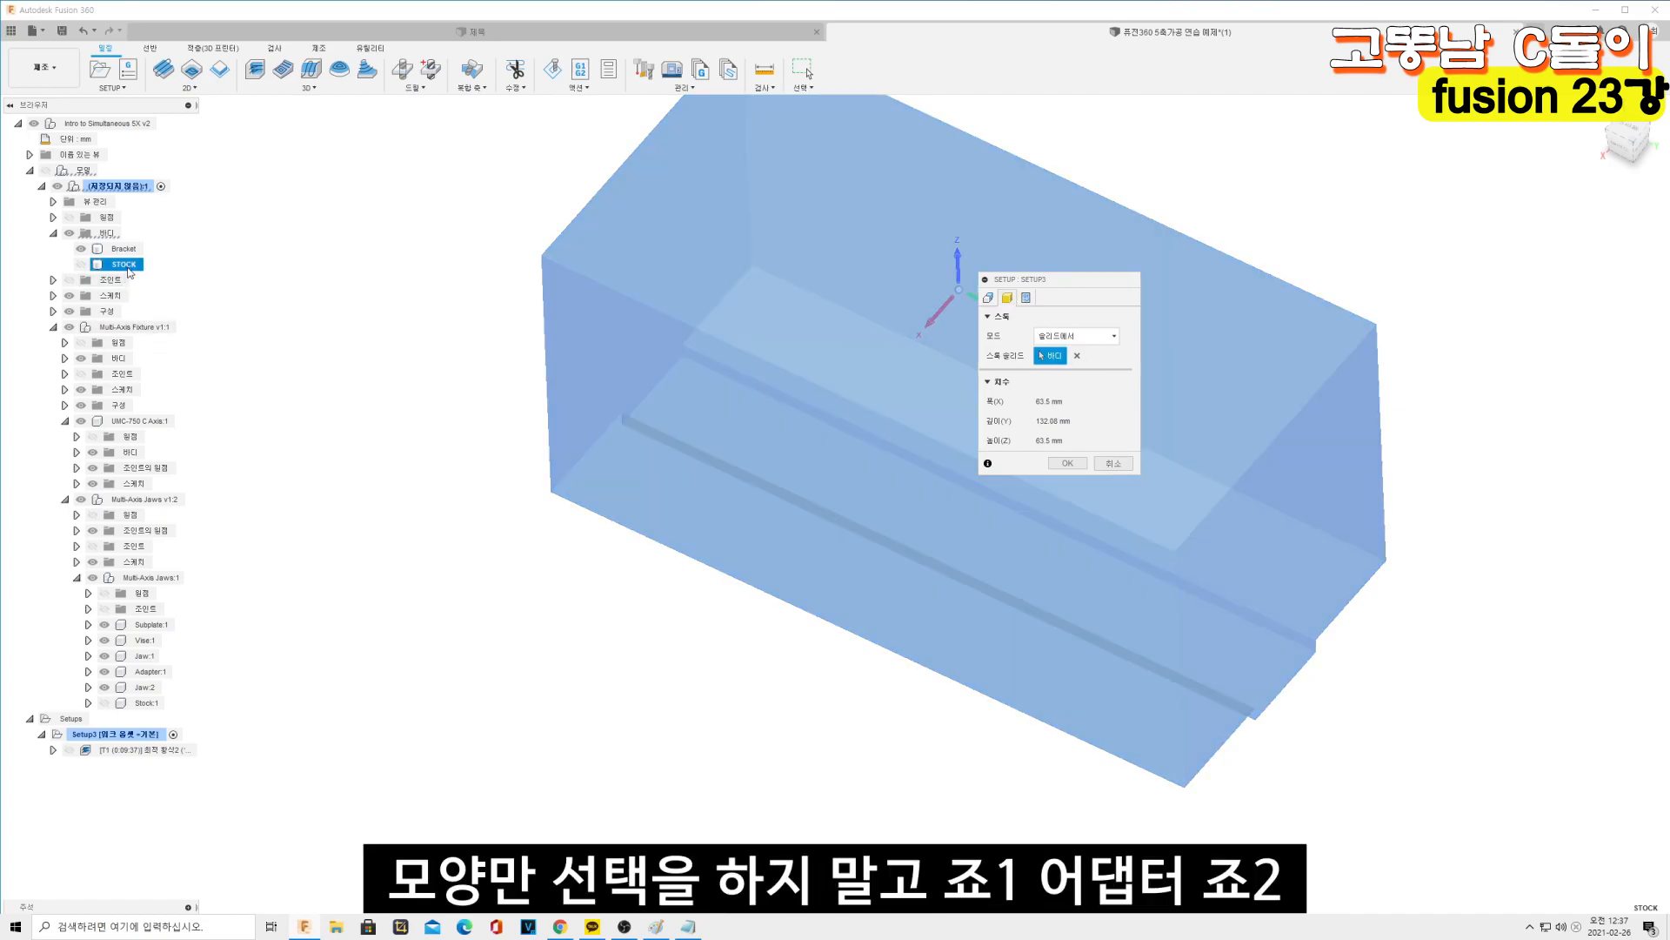
left_click(144, 687)
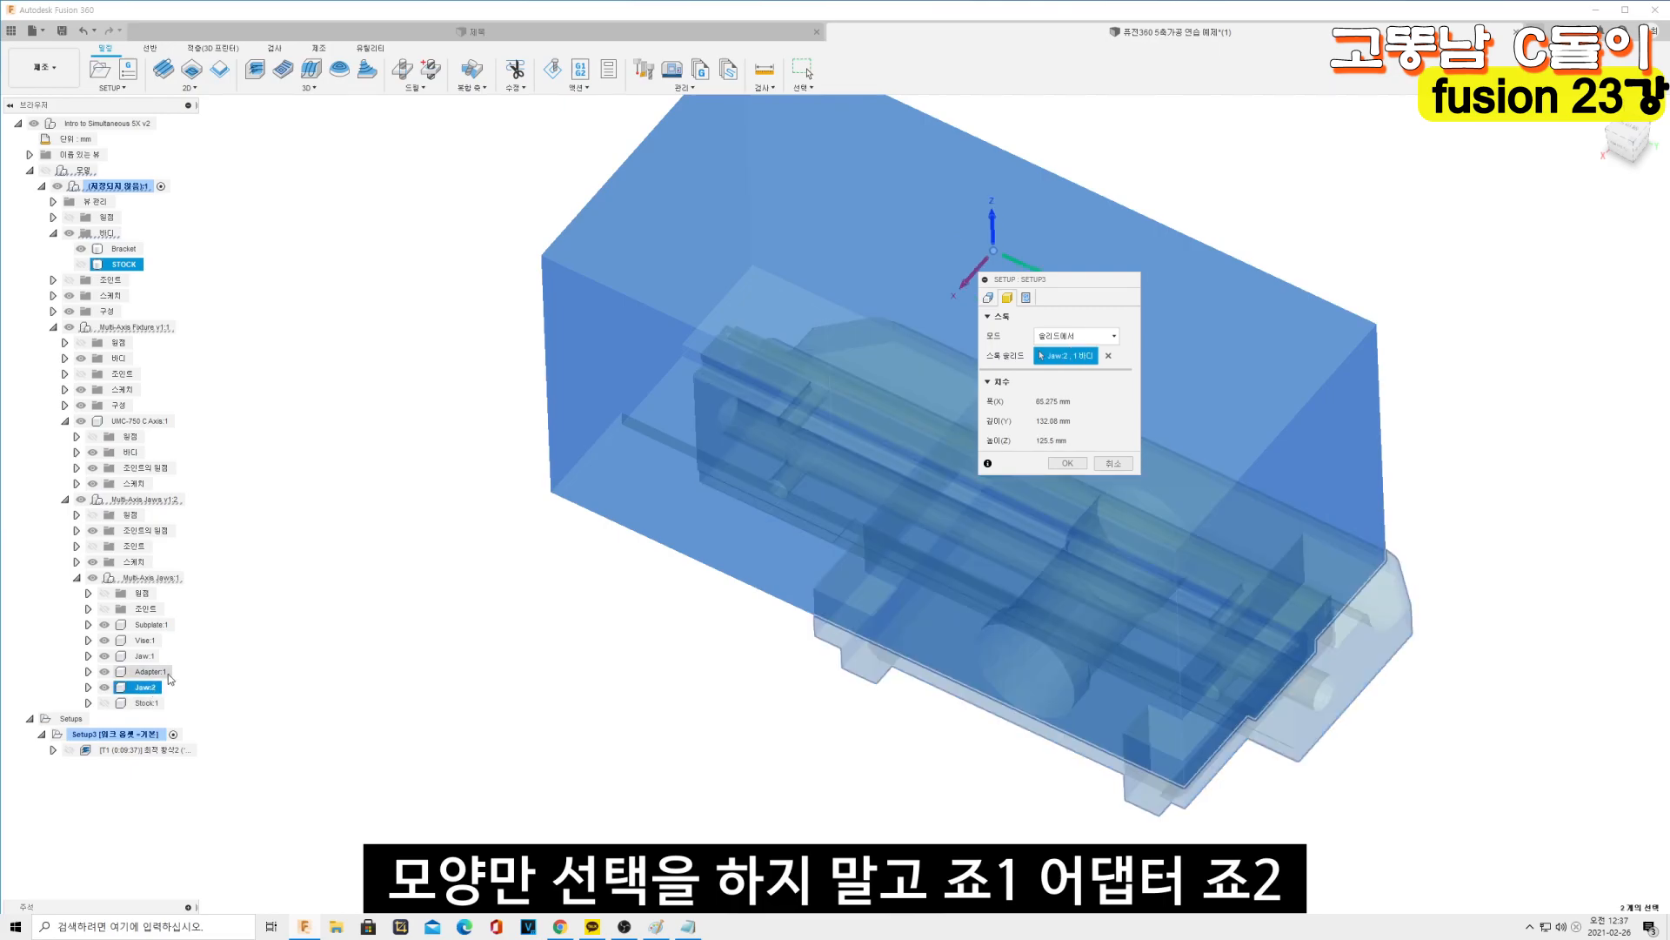
left_click(150, 671)
left_click(144, 656)
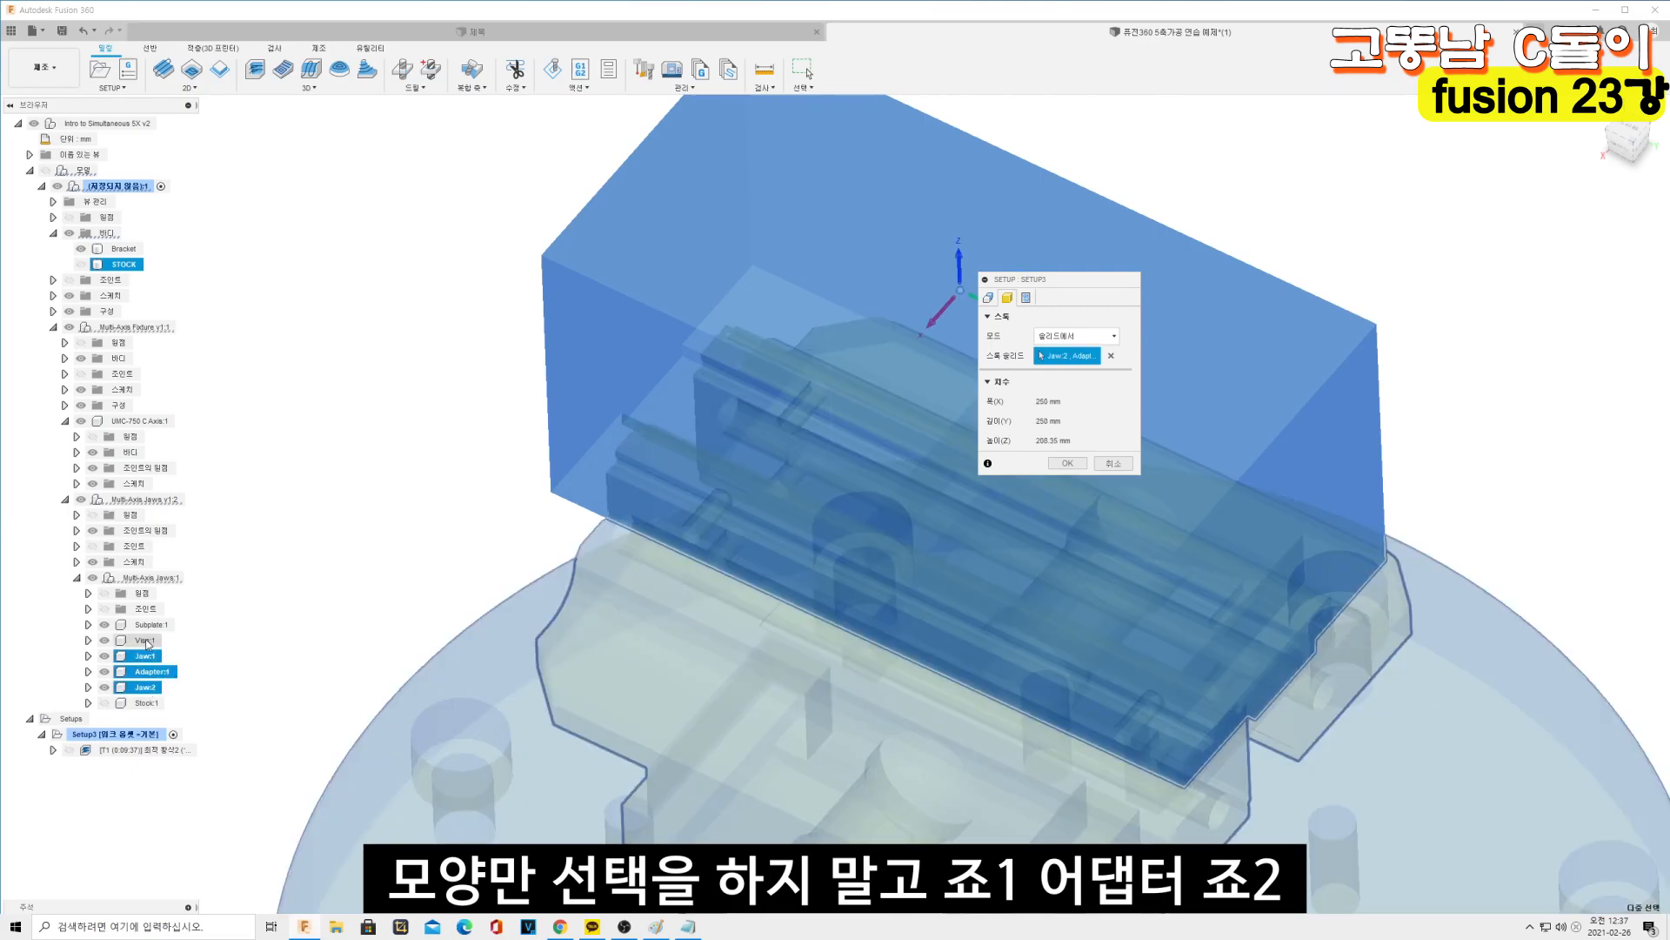
left_click(145, 640)
left_click(152, 625)
scroll(353, 487, "down", 4)
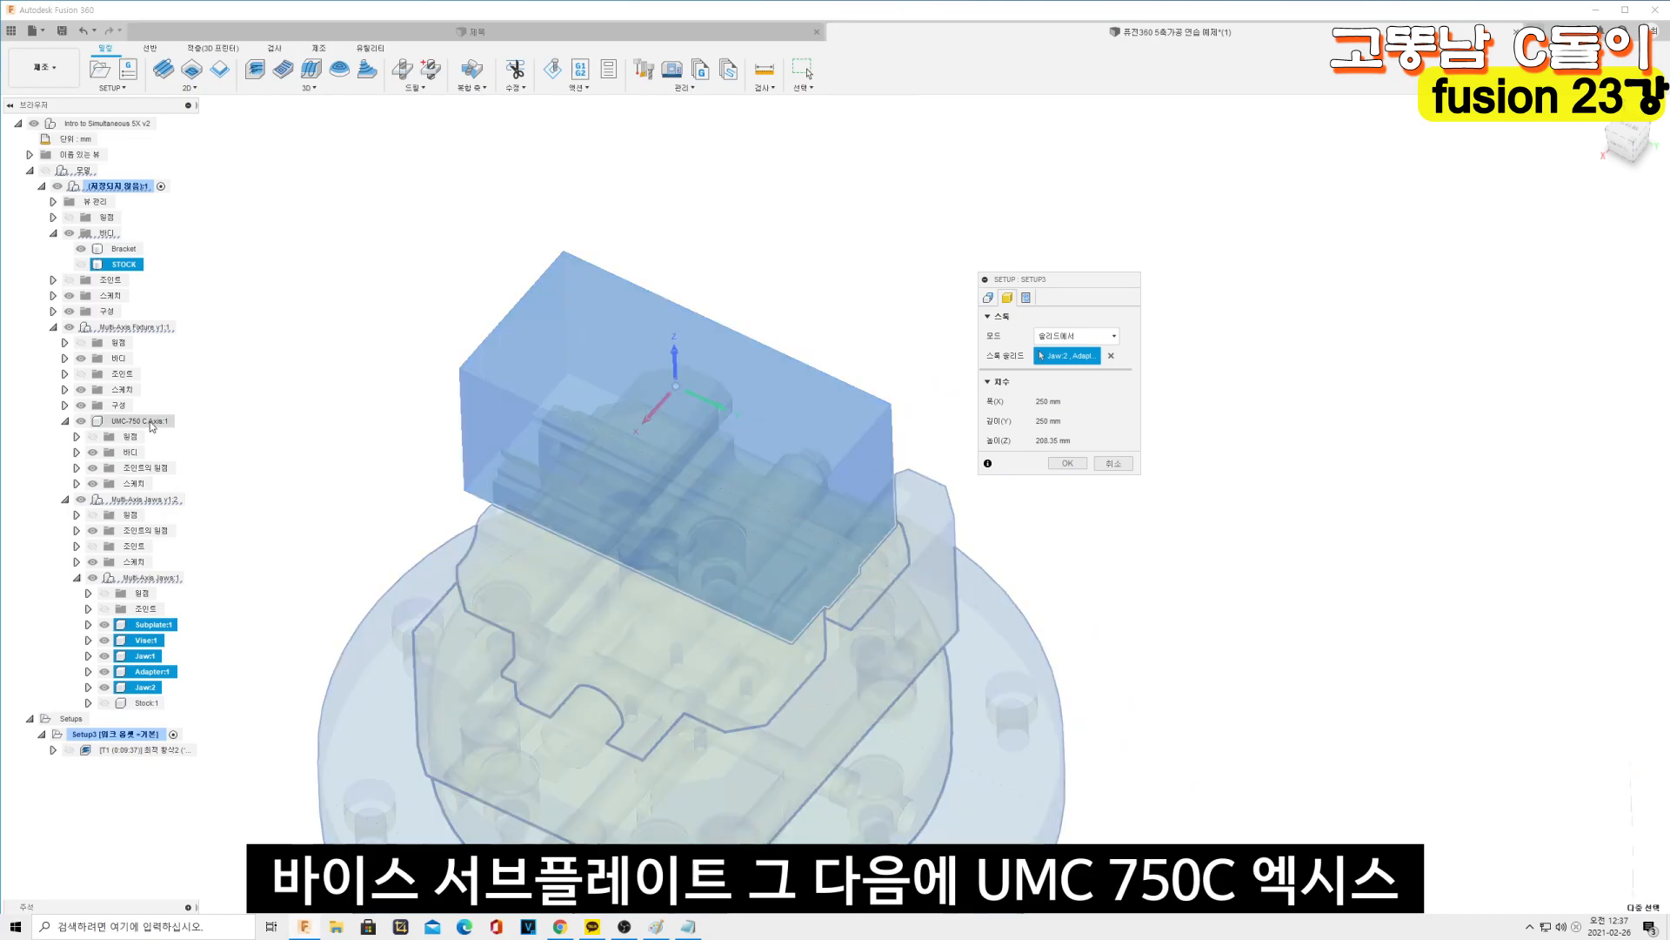
left_click(149, 426)
middle_click_drag(461, 581, 462, 514, "shift")
scroll(527, 409, "down", 4)
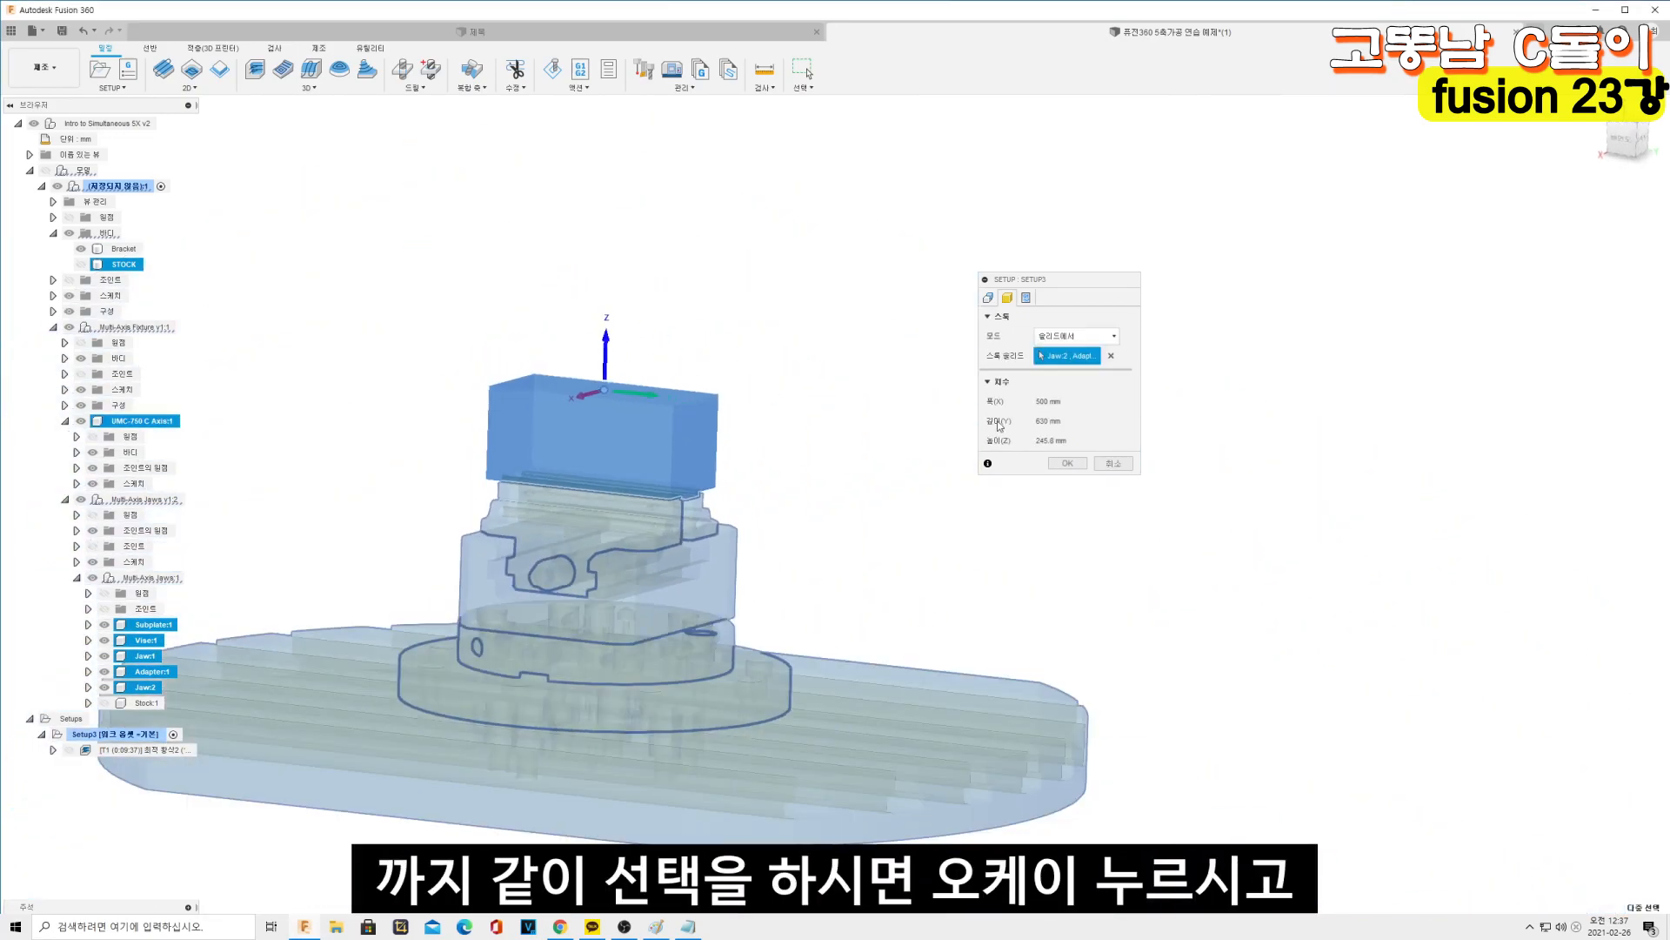
left_click(1067, 463)
Regenerate the adaptive clearing toolpath for the changed setup stock
left_click(165, 752)
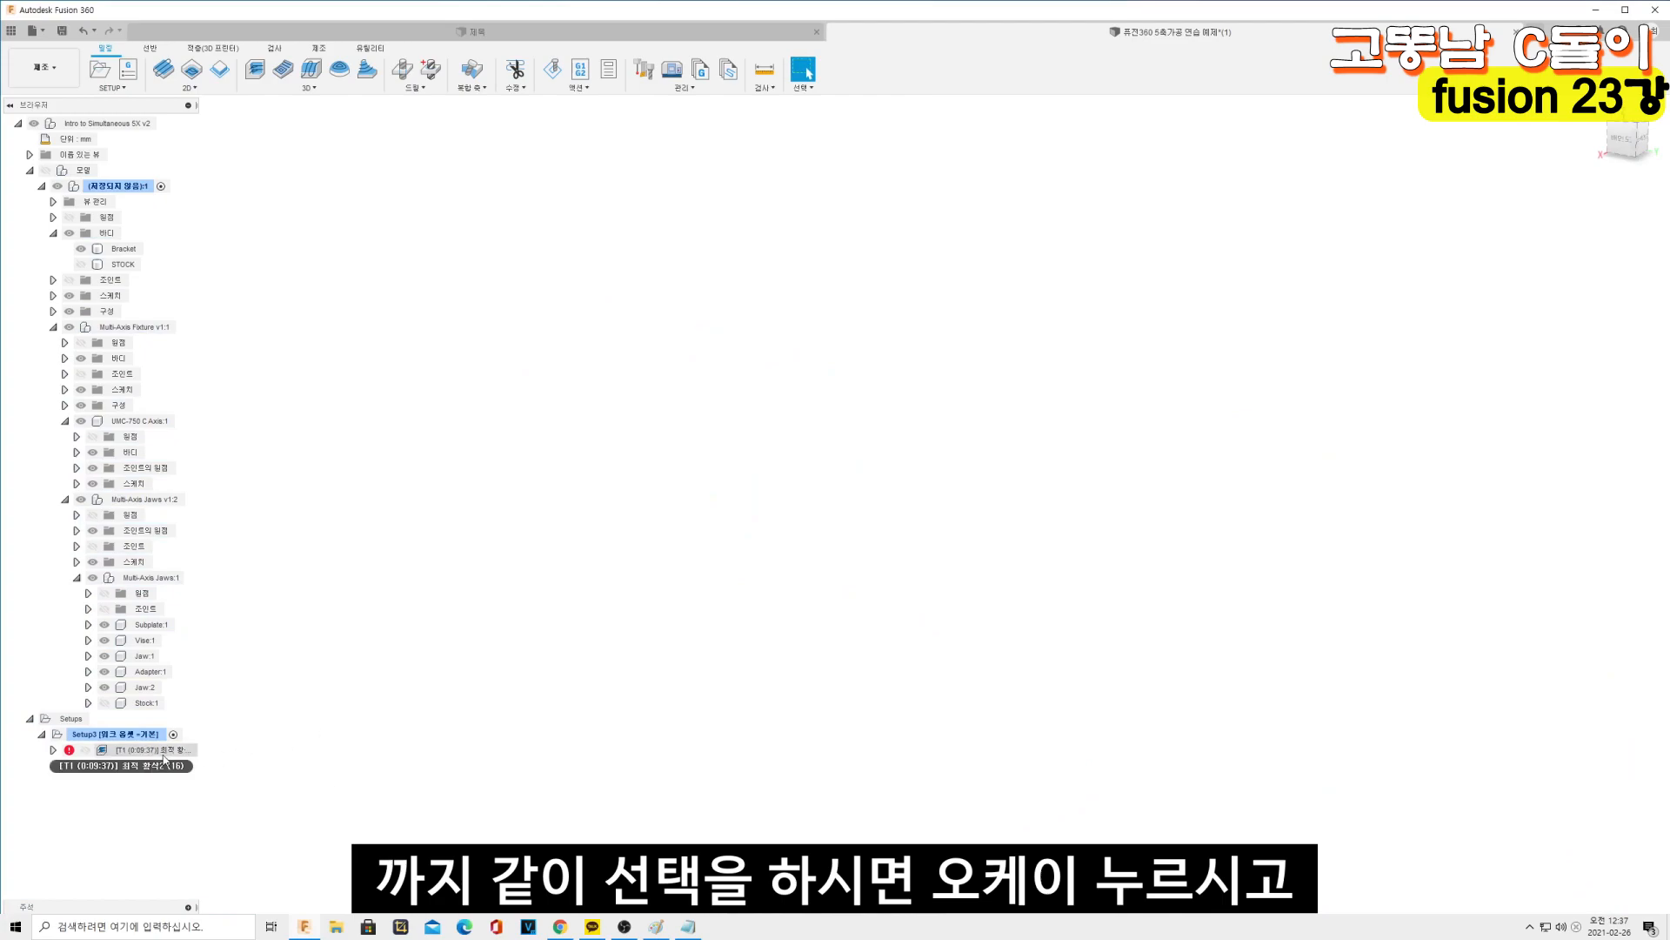
right_click(166, 754)
left_click(202, 407)
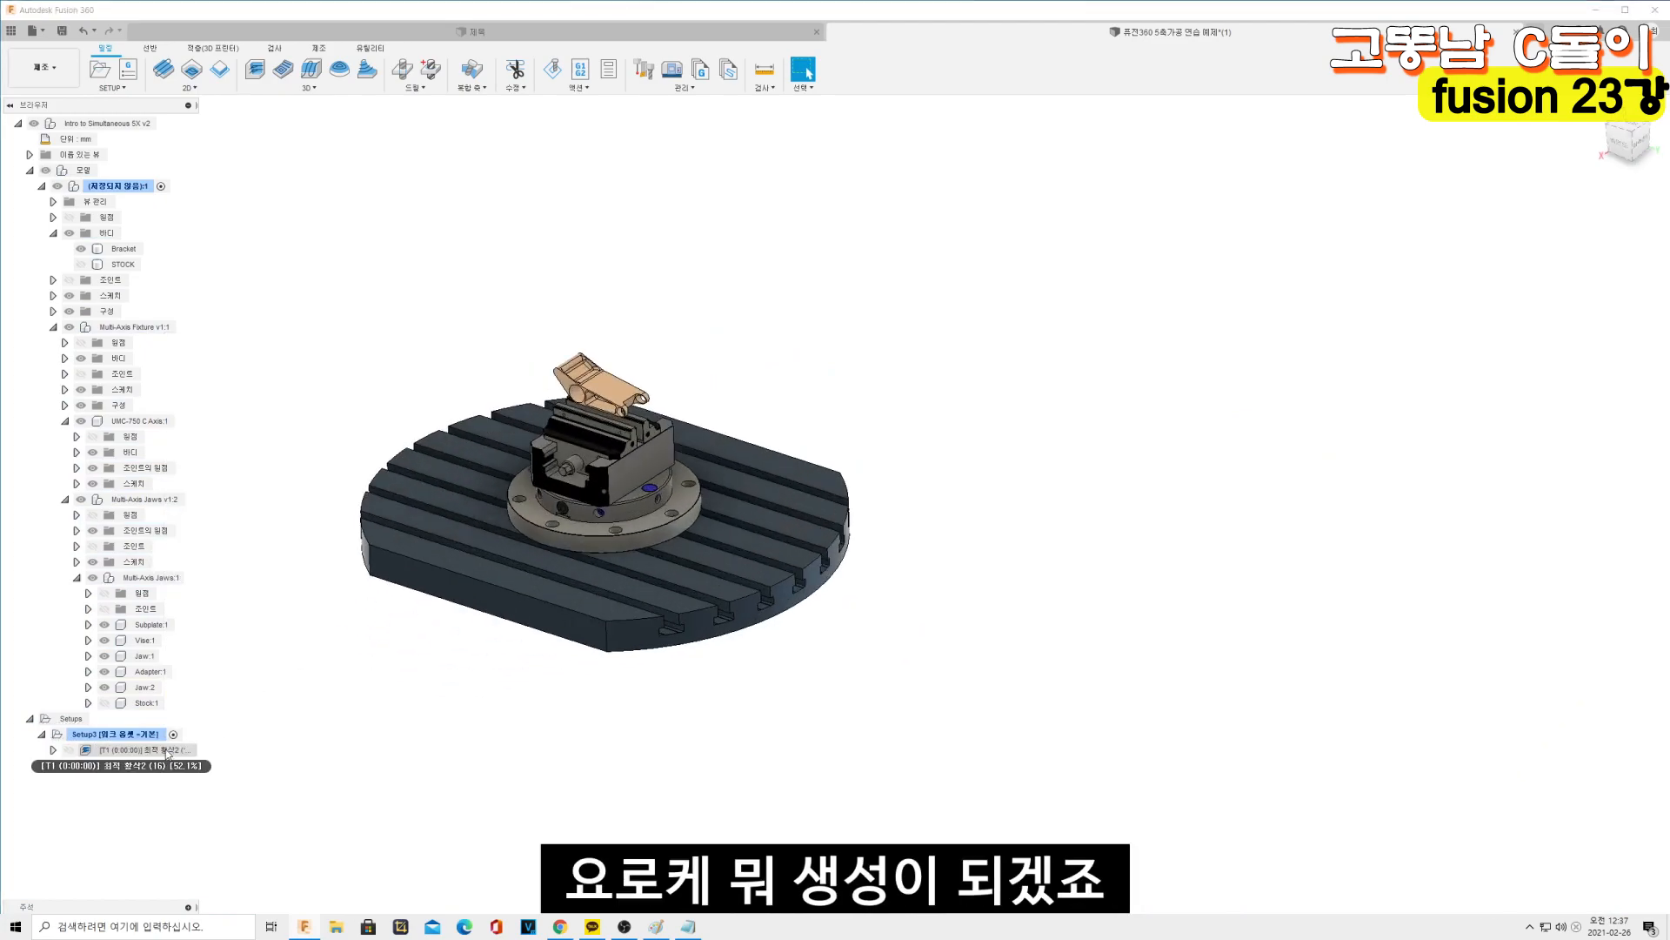
Hide the models and start a simulation of the adaptive clearing
left_click(47, 170)
right_click(140, 750)
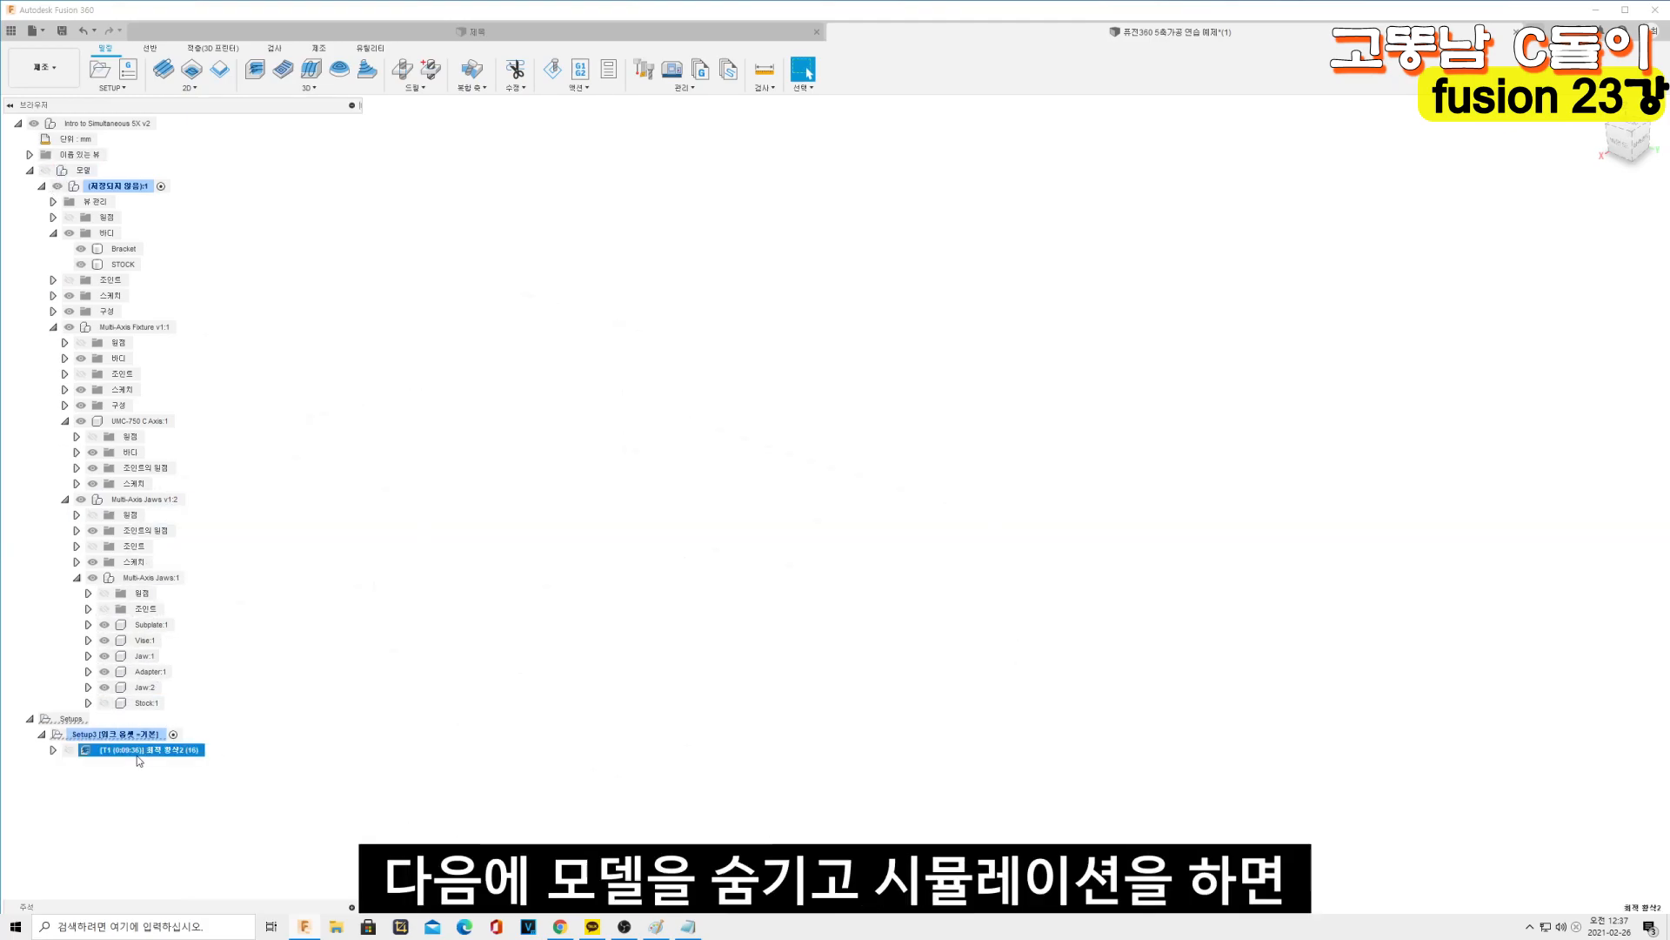
left_click(186, 425)
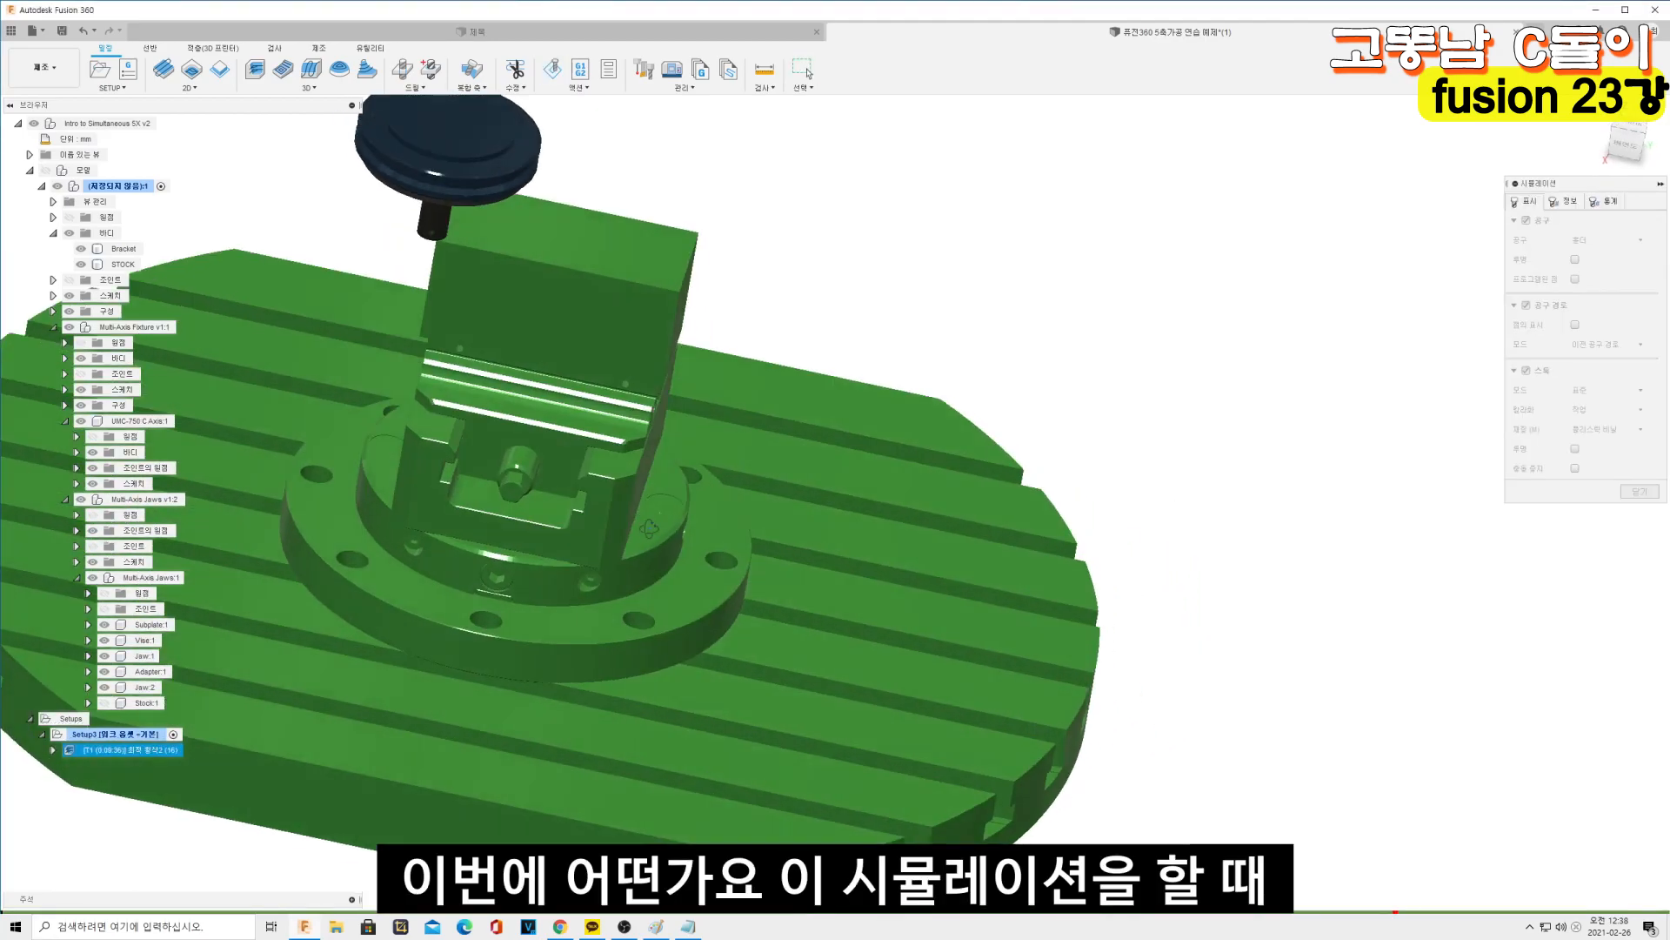
Inspect the simulated stock, vise and table, enable stopping on collision, and play the simulation from a side view
scroll(524, 471, "up", 4)
middle_click_drag(524, 472, 463, 380, "shift")
middle_click_drag(763, 634, 489, 369, "shift")
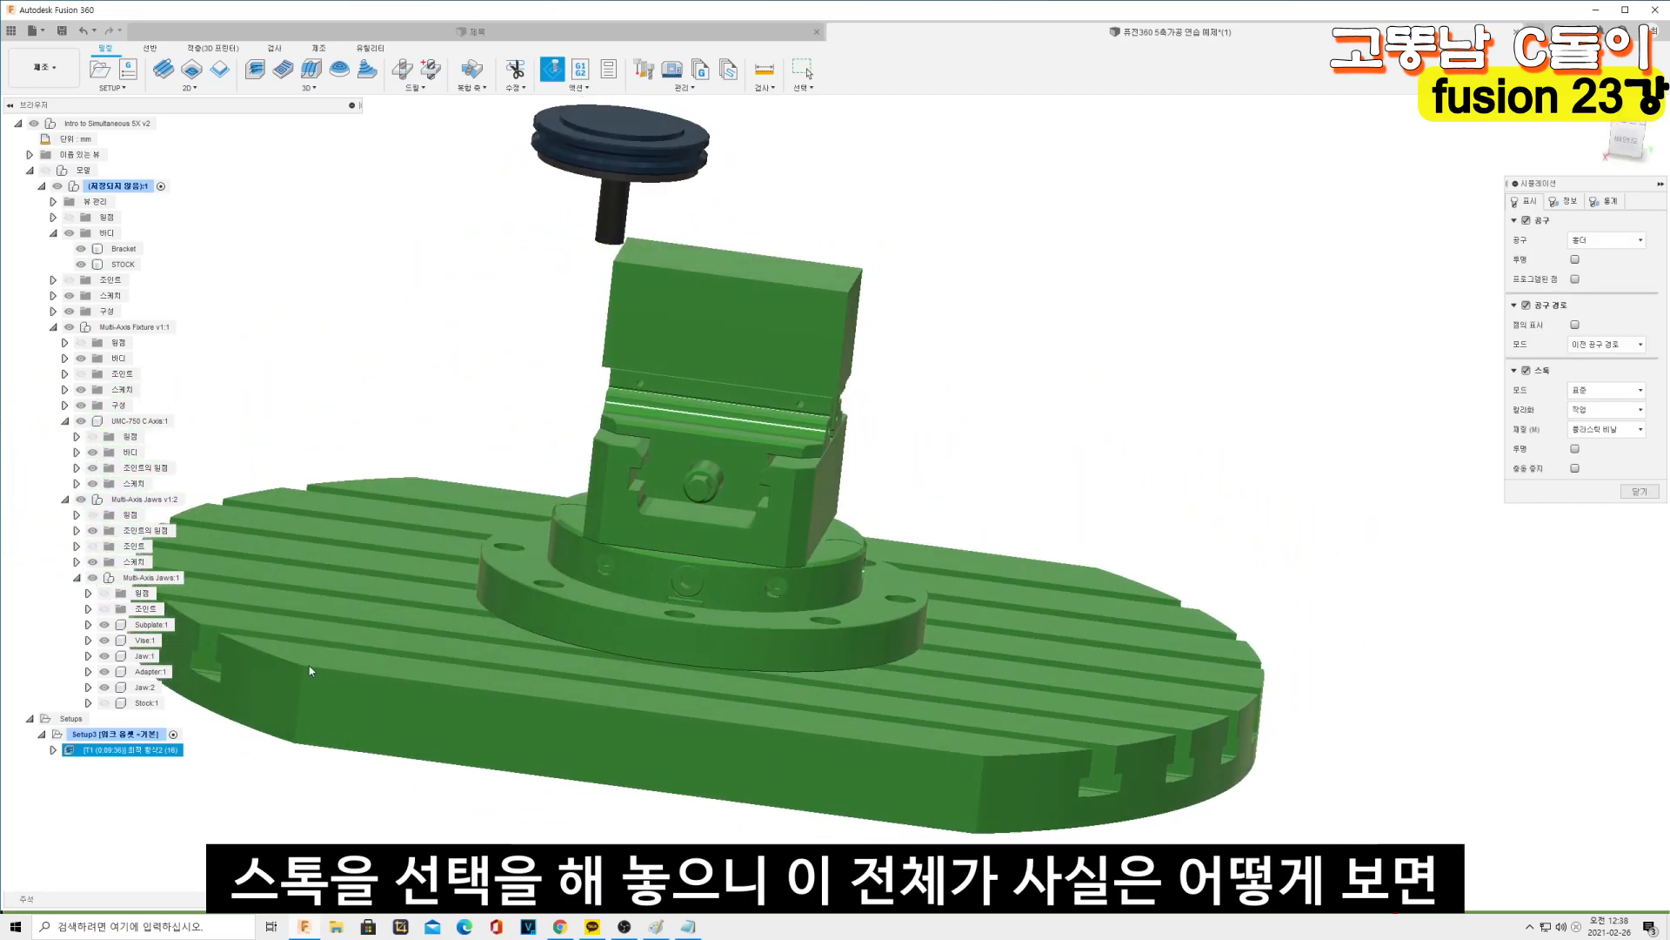
middle_click_drag(1032, 760, 651, 117, "shift")
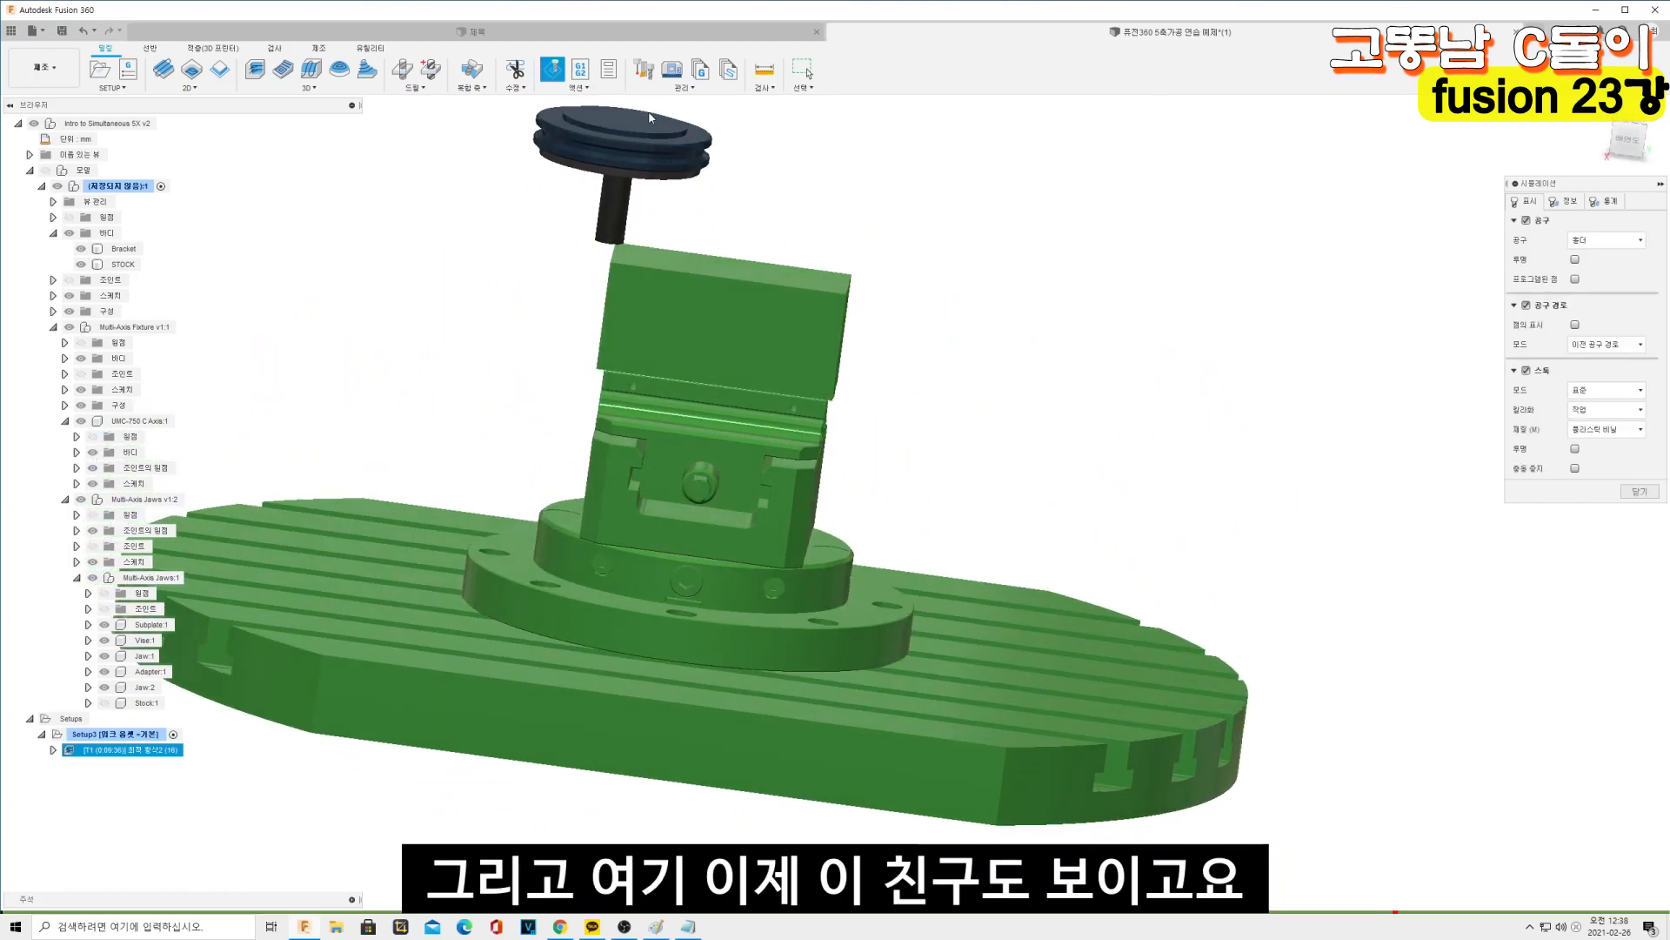
middle_click_drag(696, 227, 815, 212, "shift")
left_click(1639, 145)
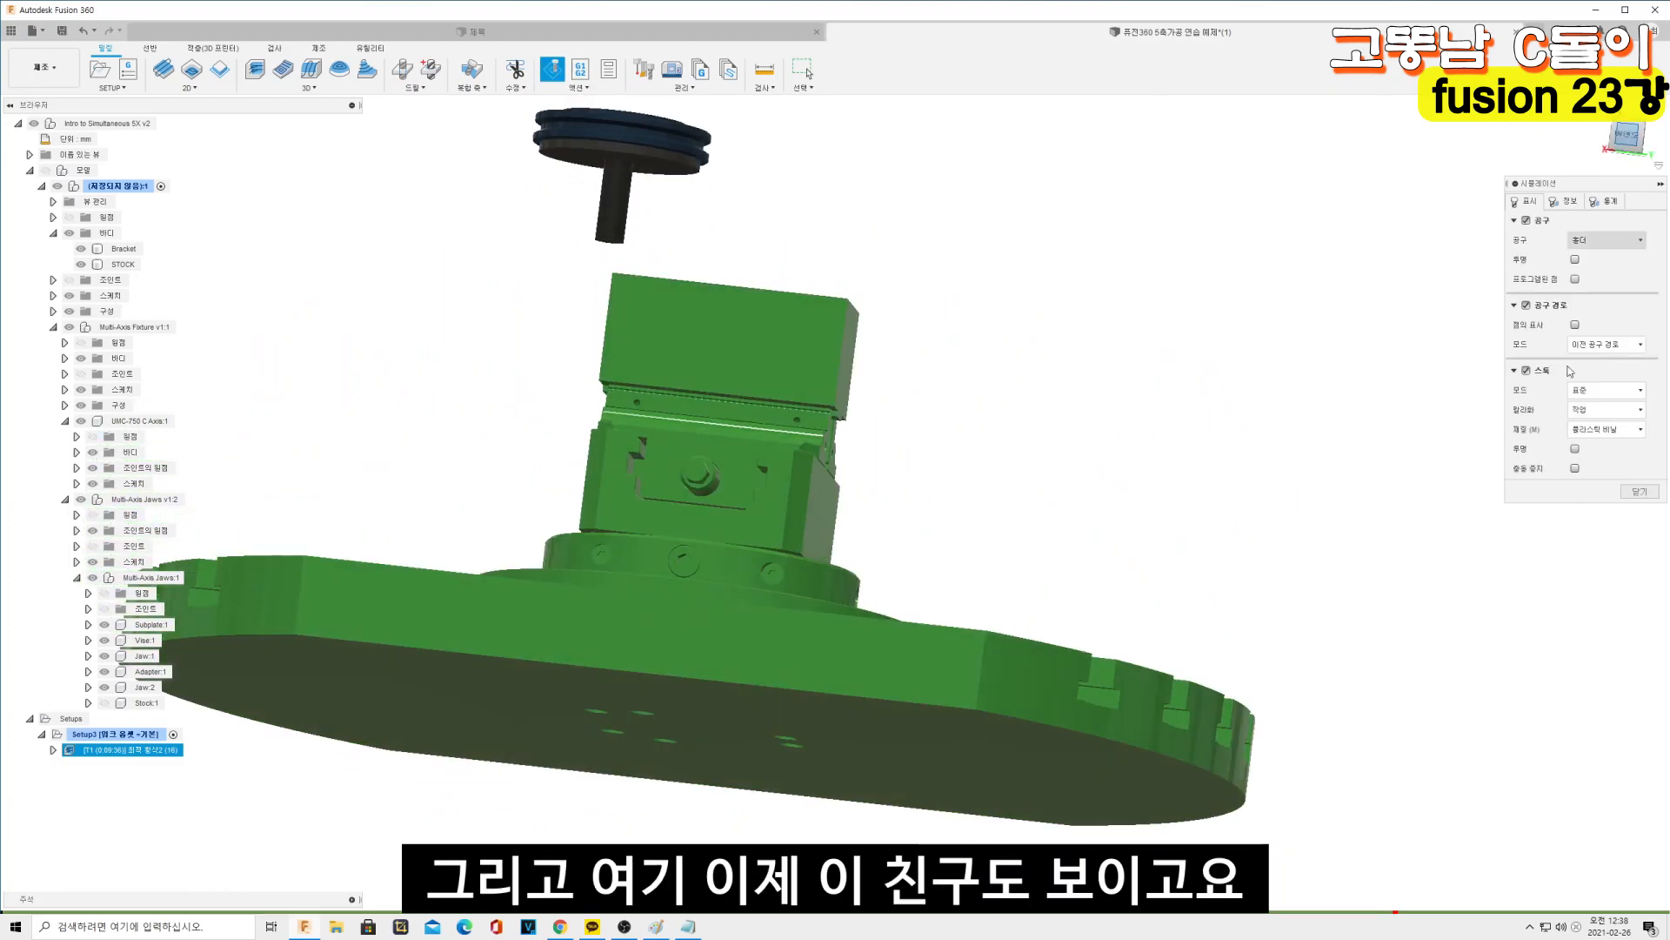
left_click(1574, 468)
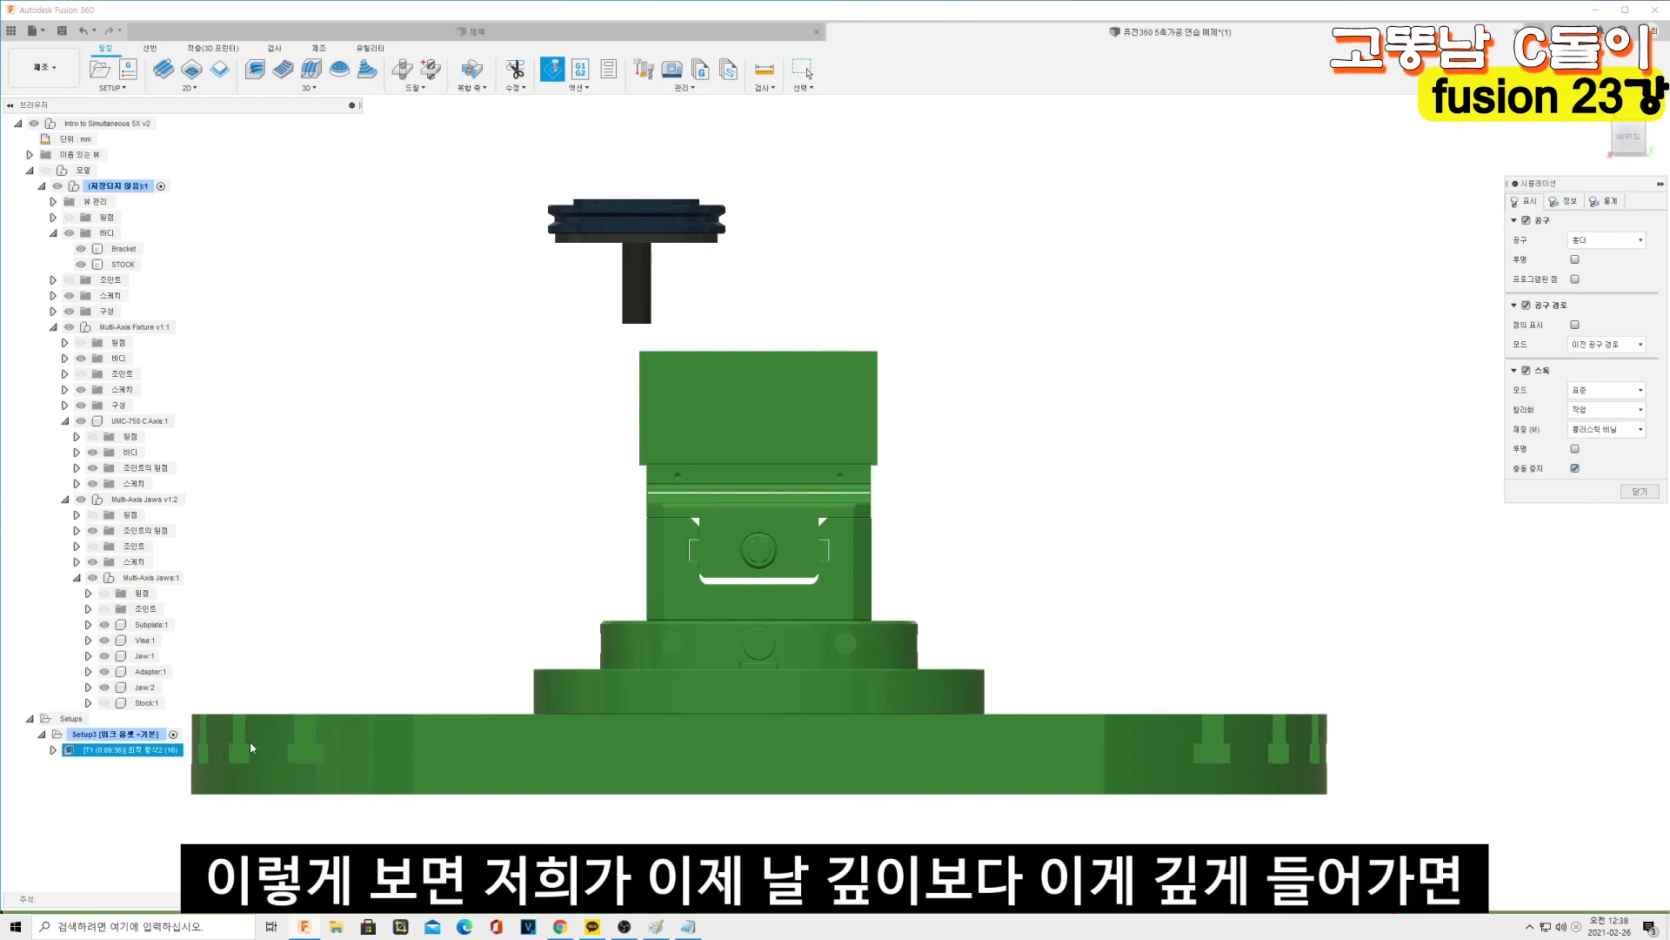
key("space")
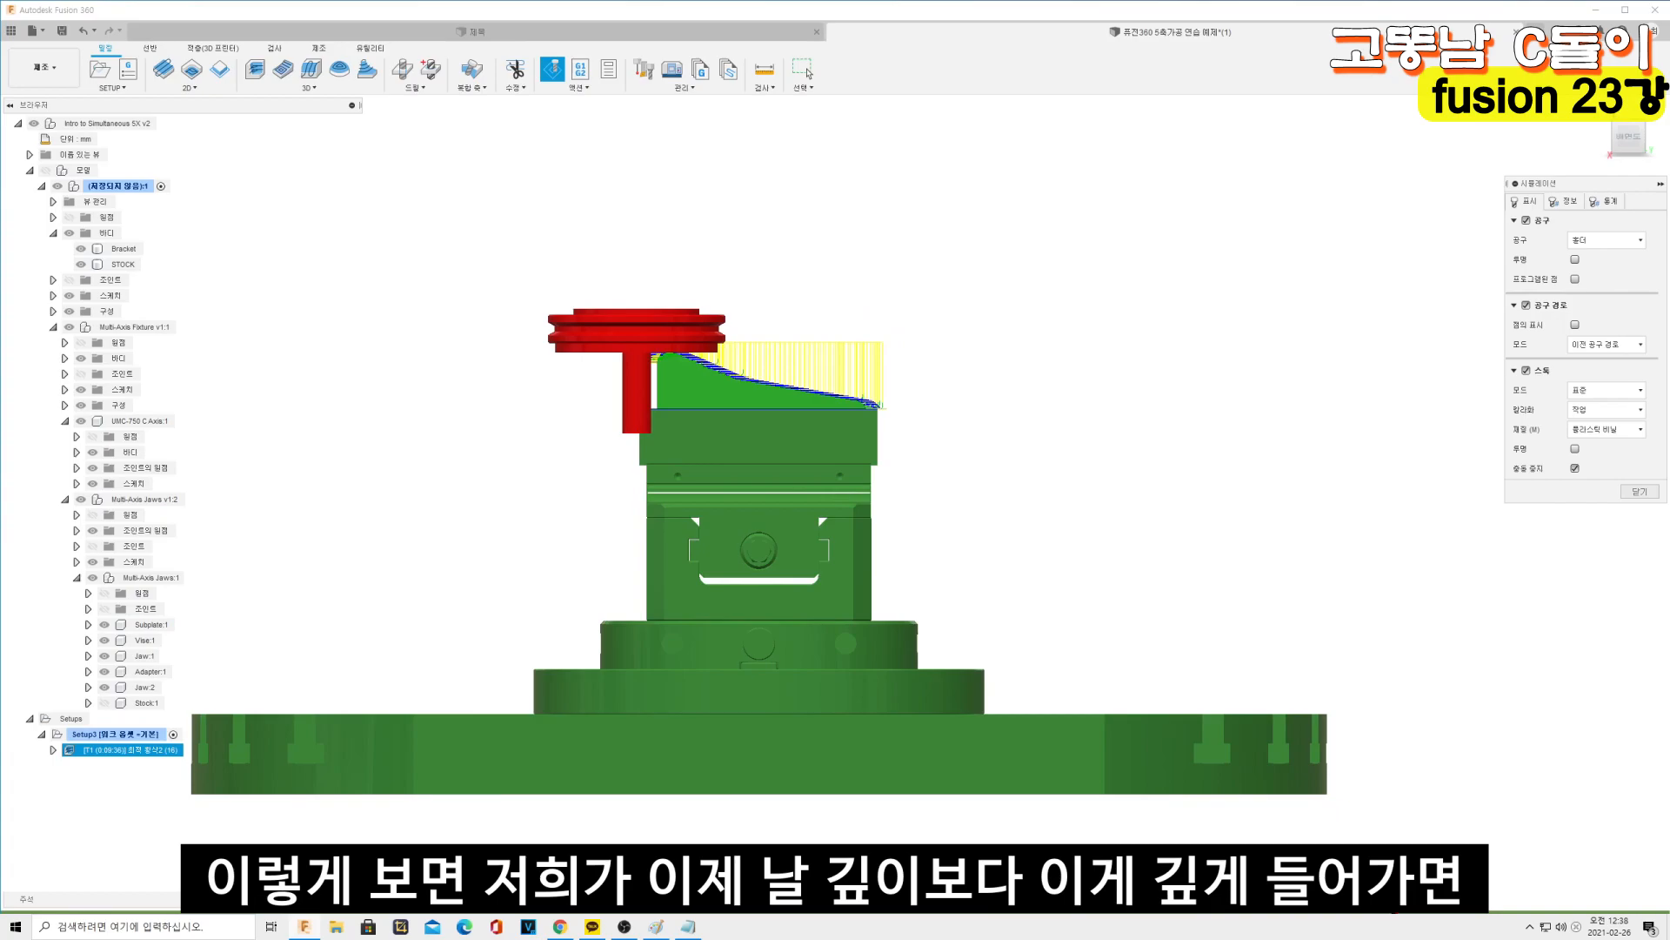
Examine the holder and end mill against the stock at an angle and from the side, and close the simulation
scroll(669, 315, "up", 4)
middle_click_drag(687, 440, 631, 391, "shift")
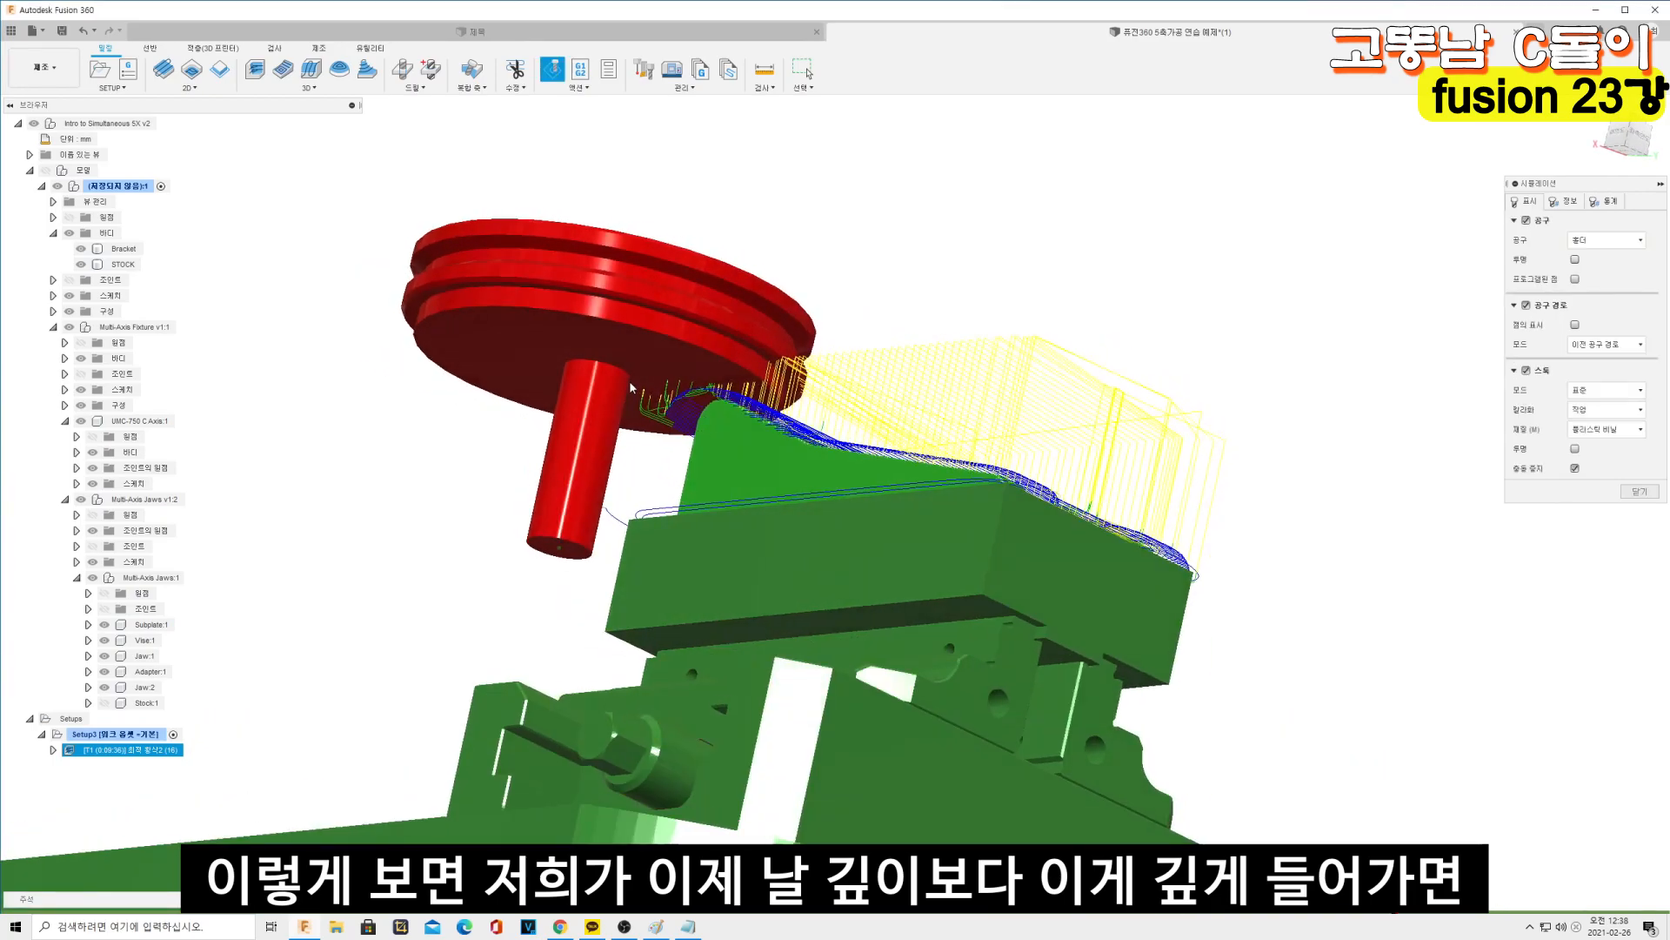
scroll(689, 374, "up", 3)
middle_click_drag(687, 372, 703, 396, "shift")
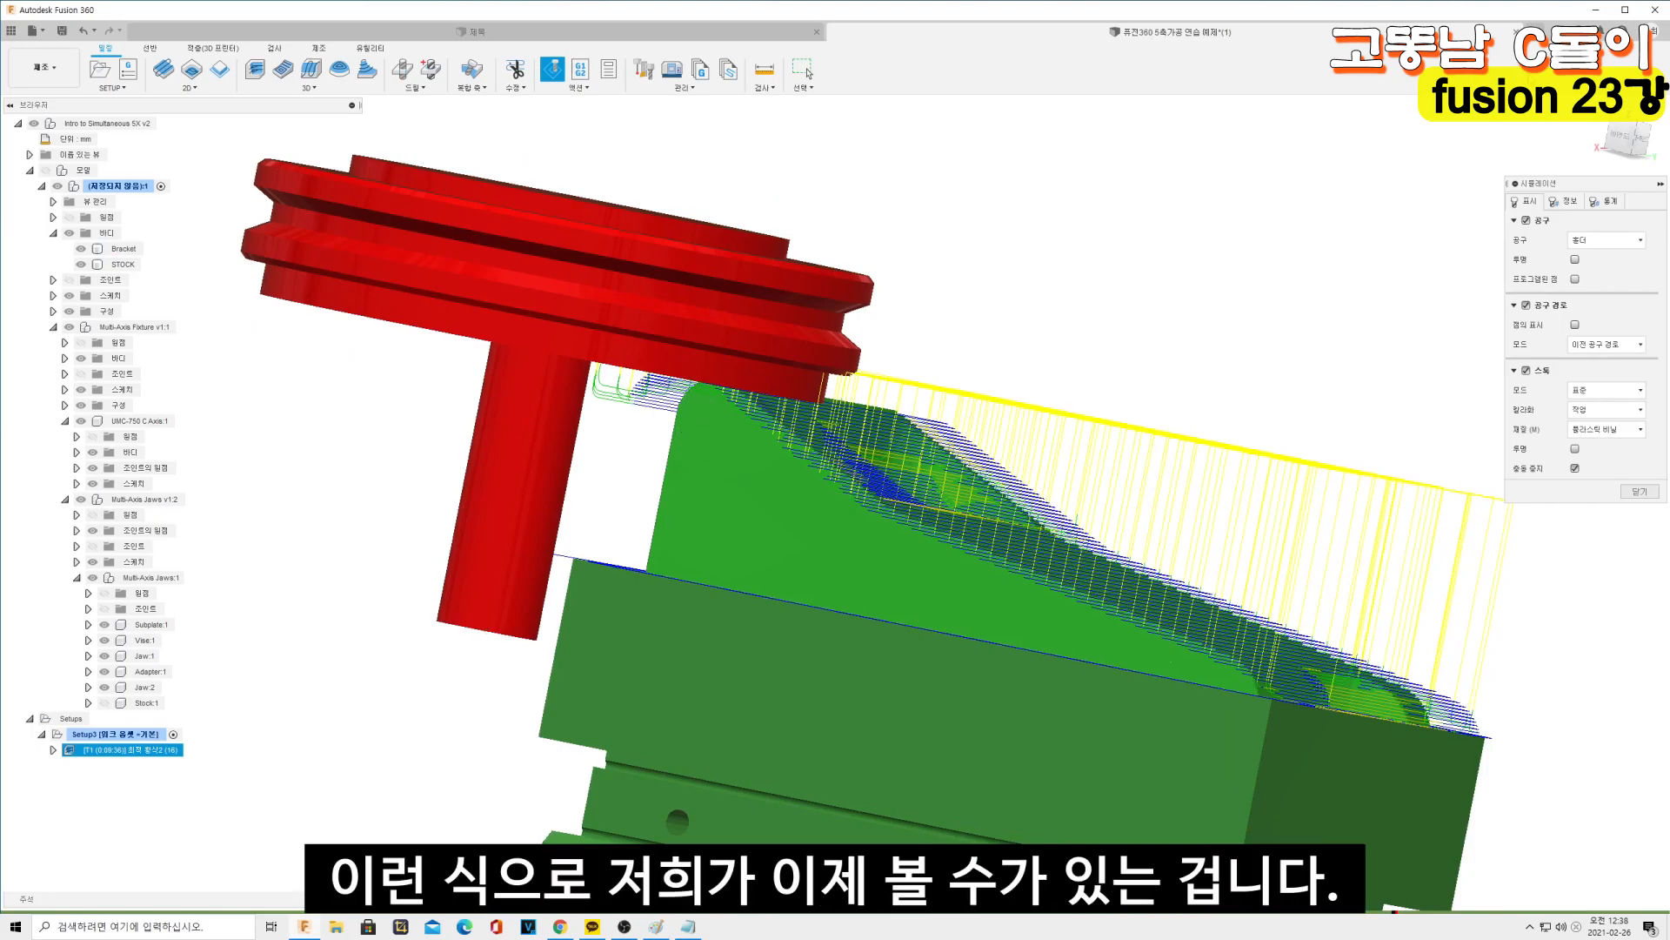
left_click(1620, 137)
scroll(368, 586, "down", 5)
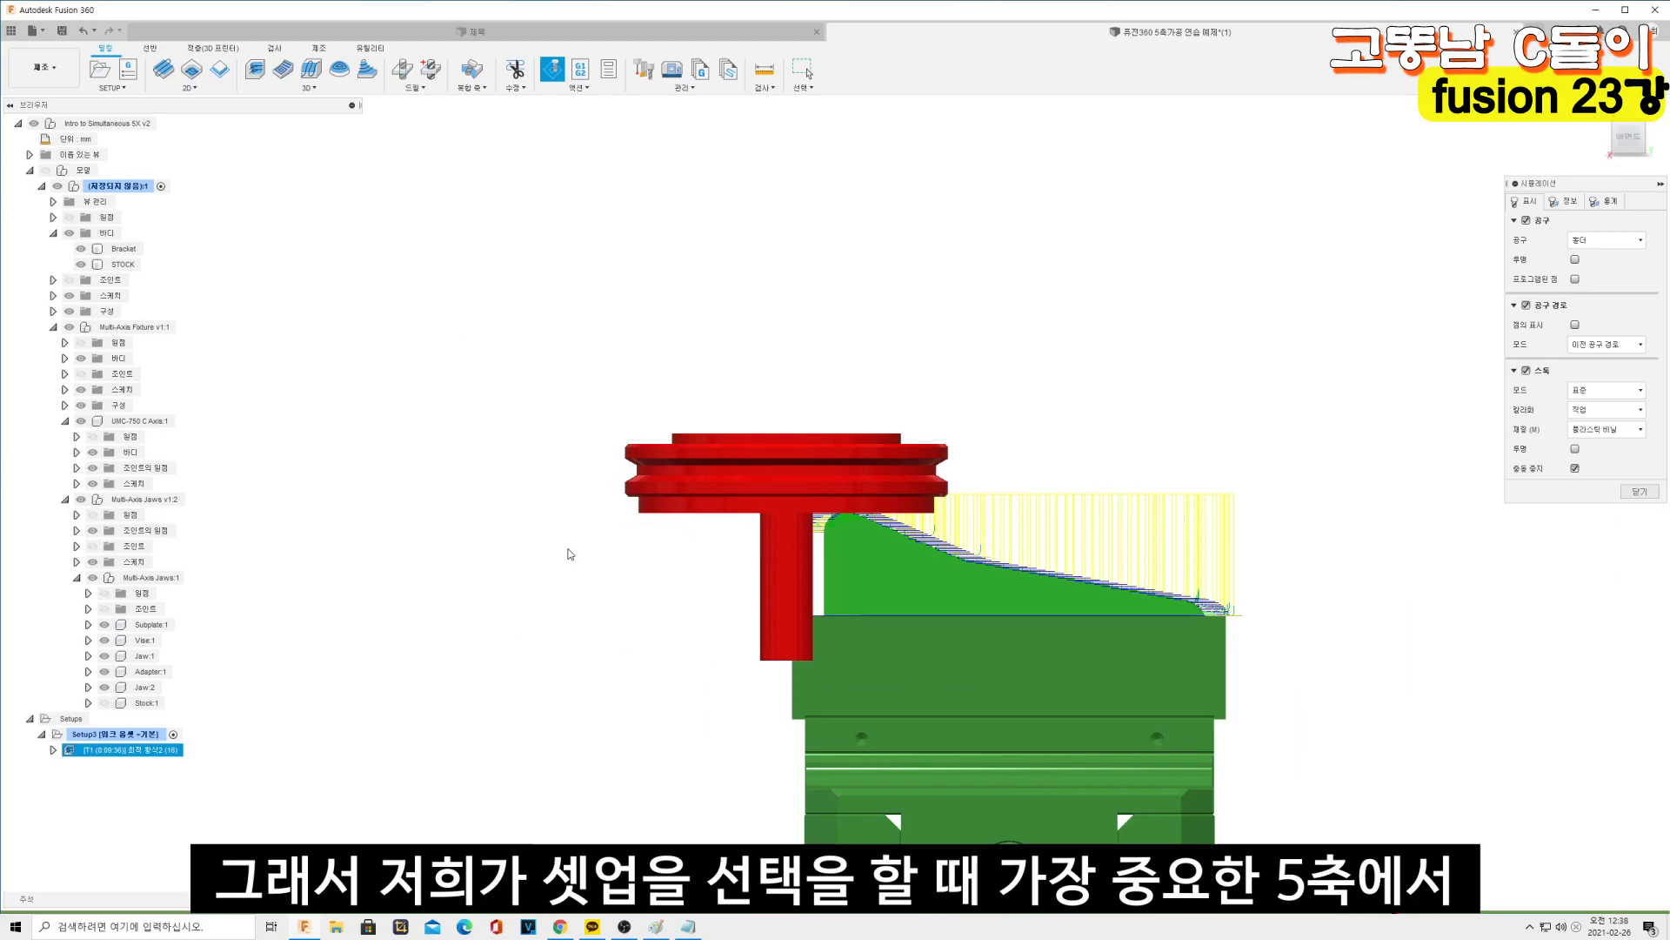
scroll(1052, 613, "up", 3)
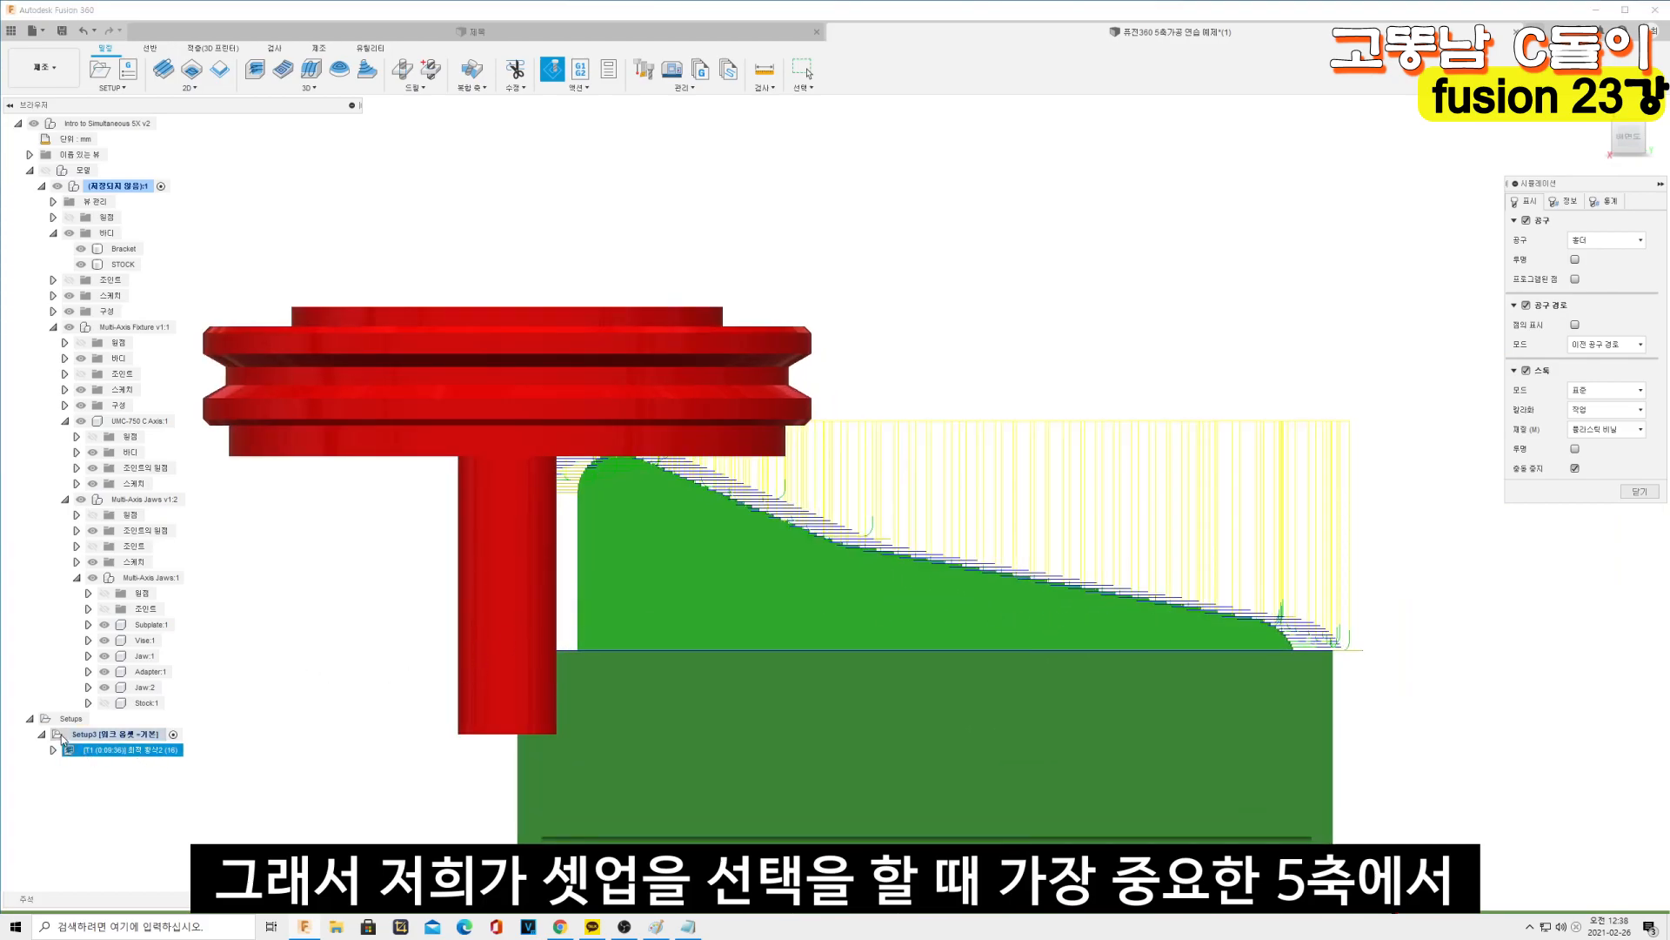
left_click(1639, 492)
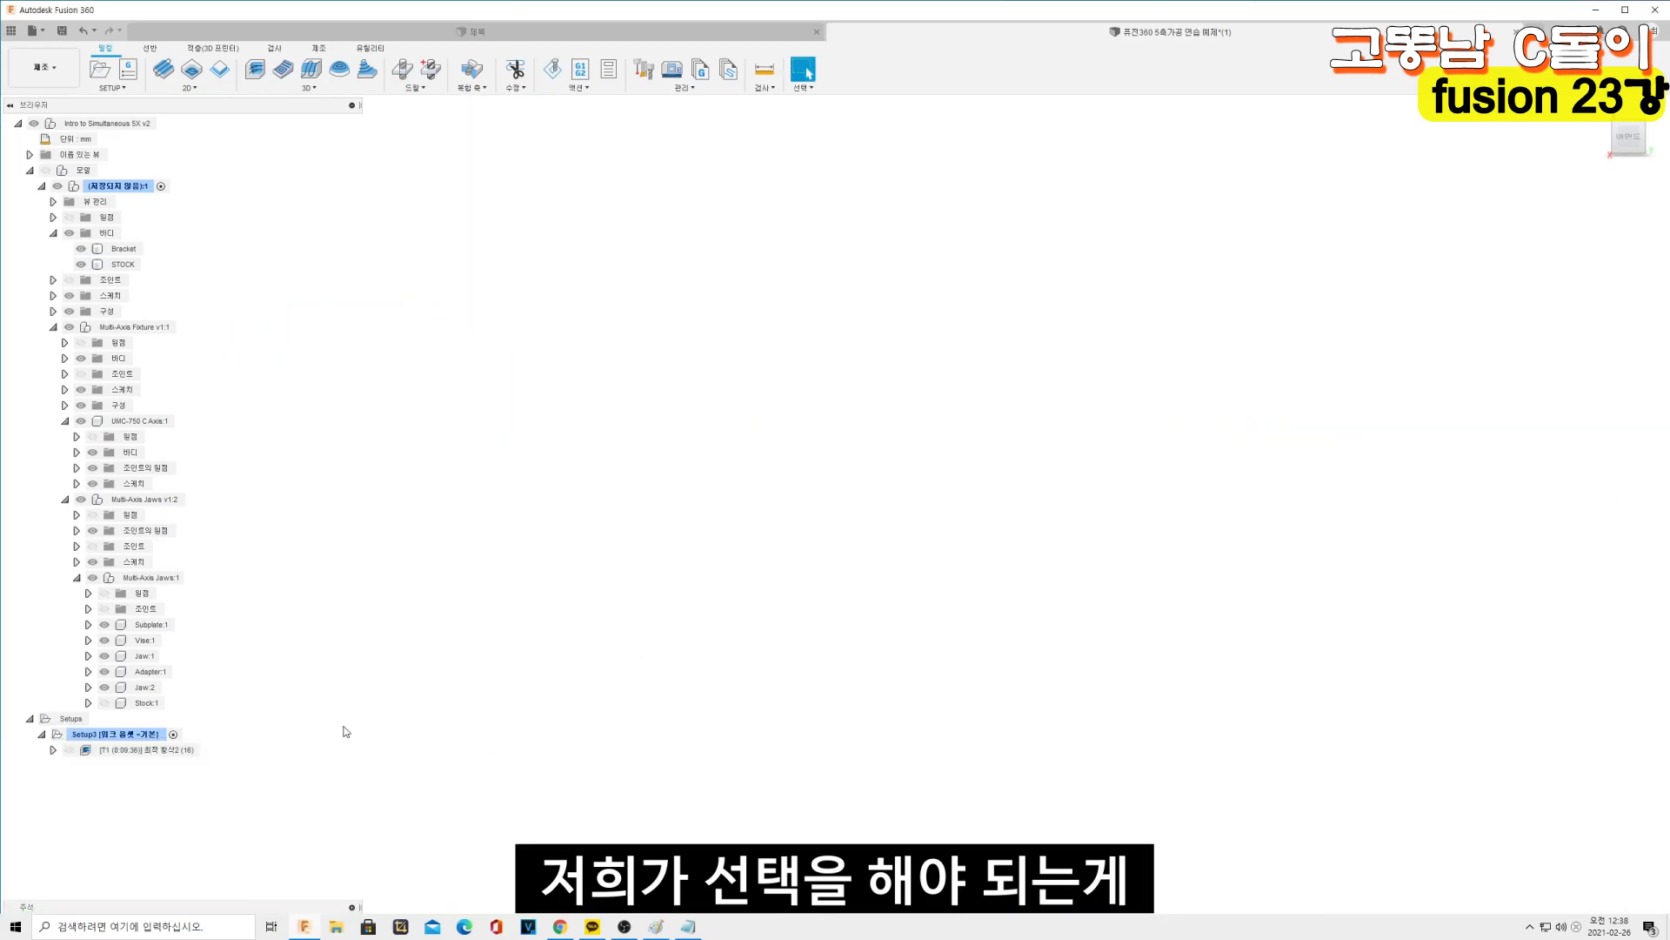
Reopen Setup3 and review the solids selected as its stock and as its model, including the Bracket and fixture parts
double_click(91, 736)
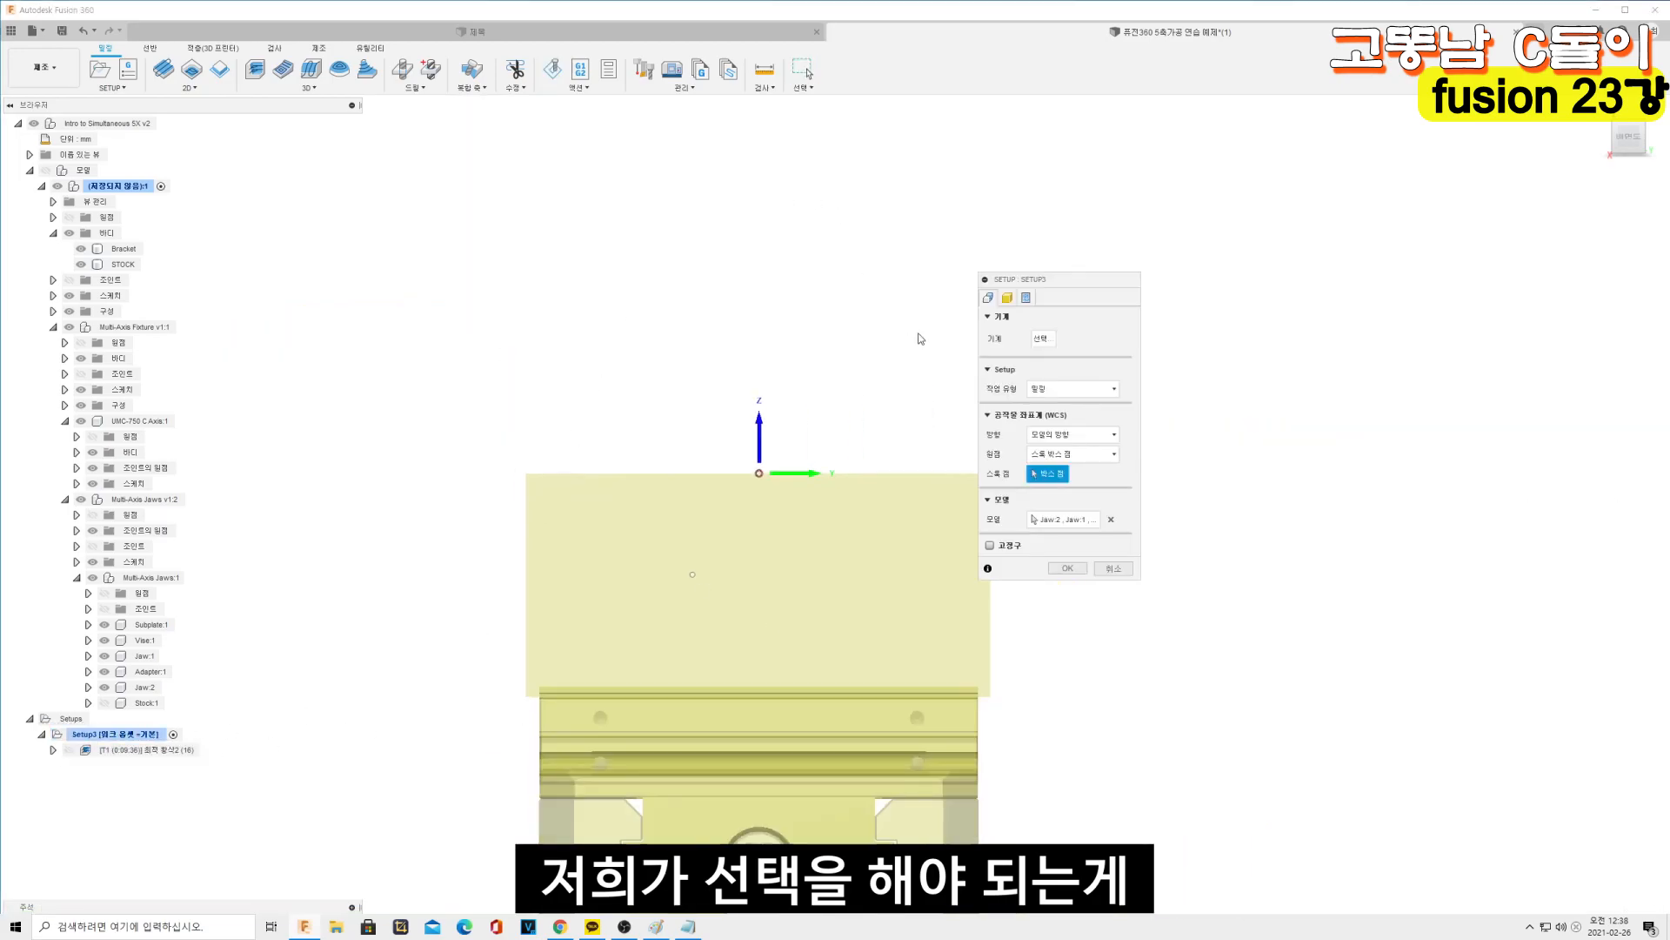
left_click(1009, 298)
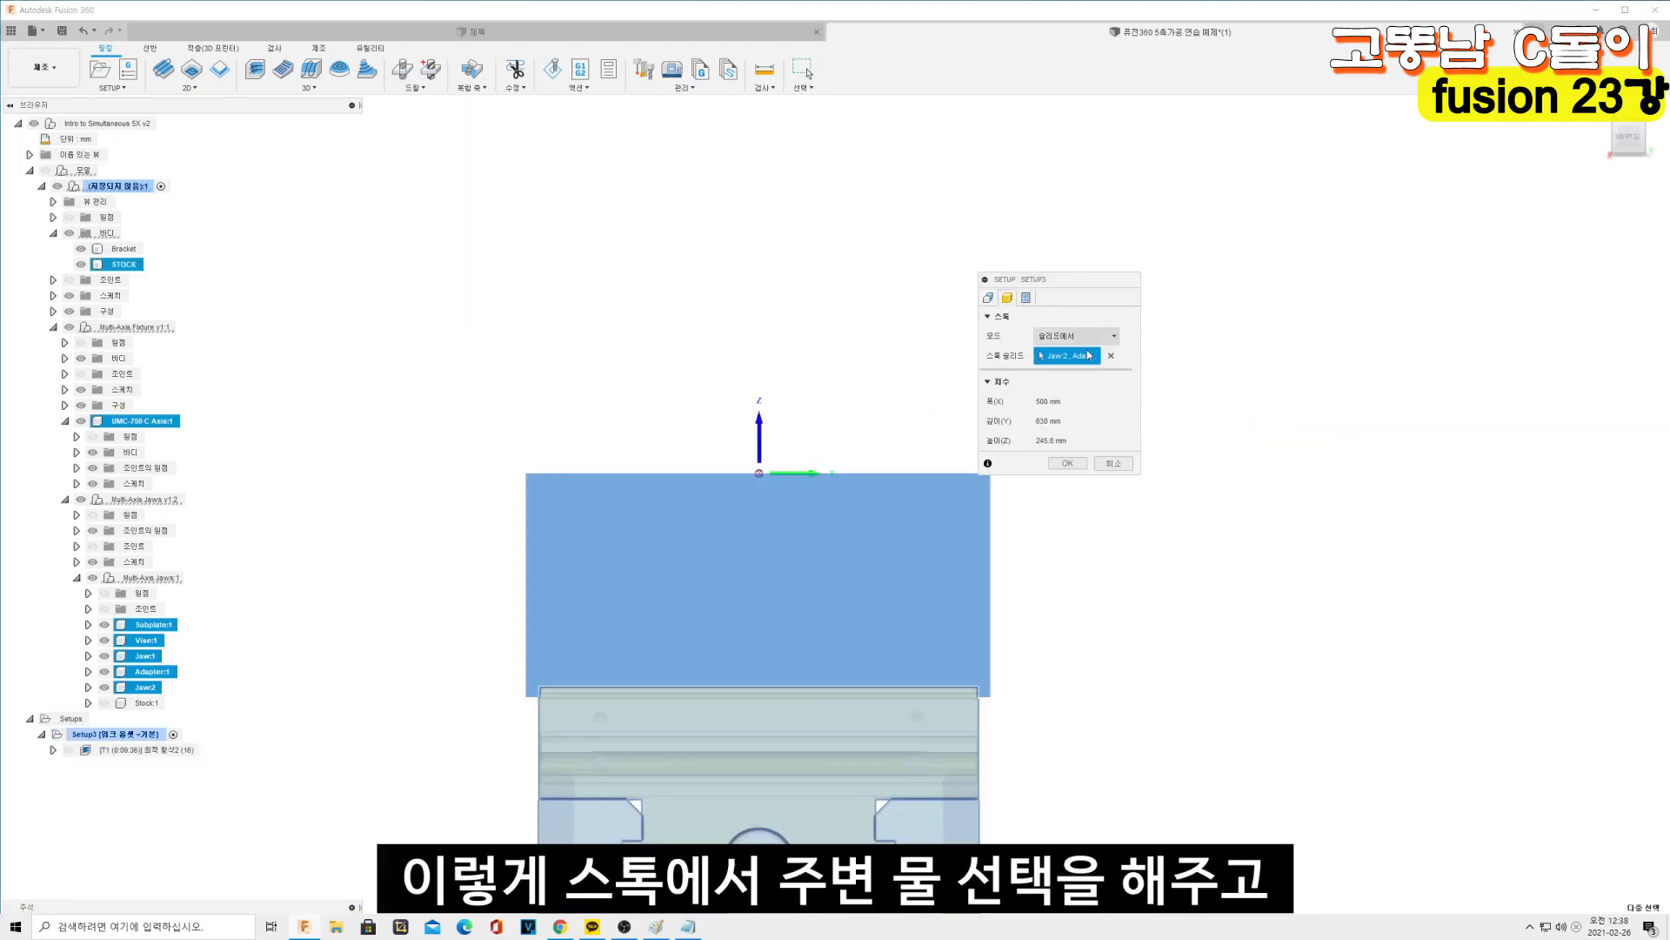
scroll(536, 480, "down", 5)
middle_click_drag(739, 522, 686, 578, "shift")
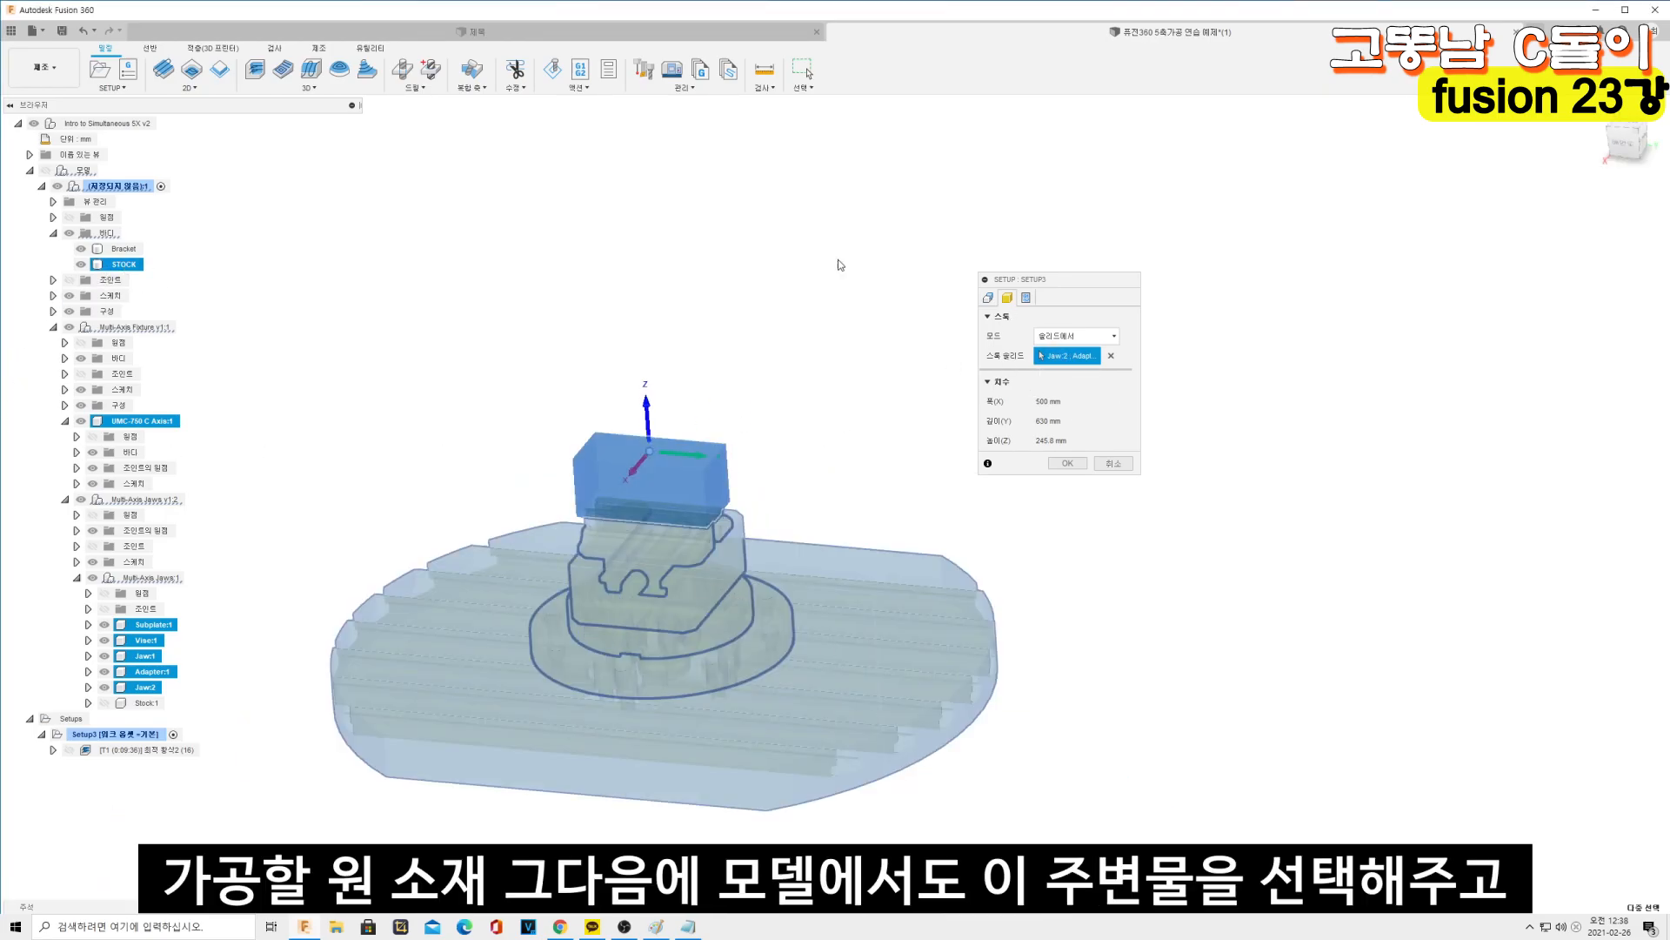
left_click(989, 299)
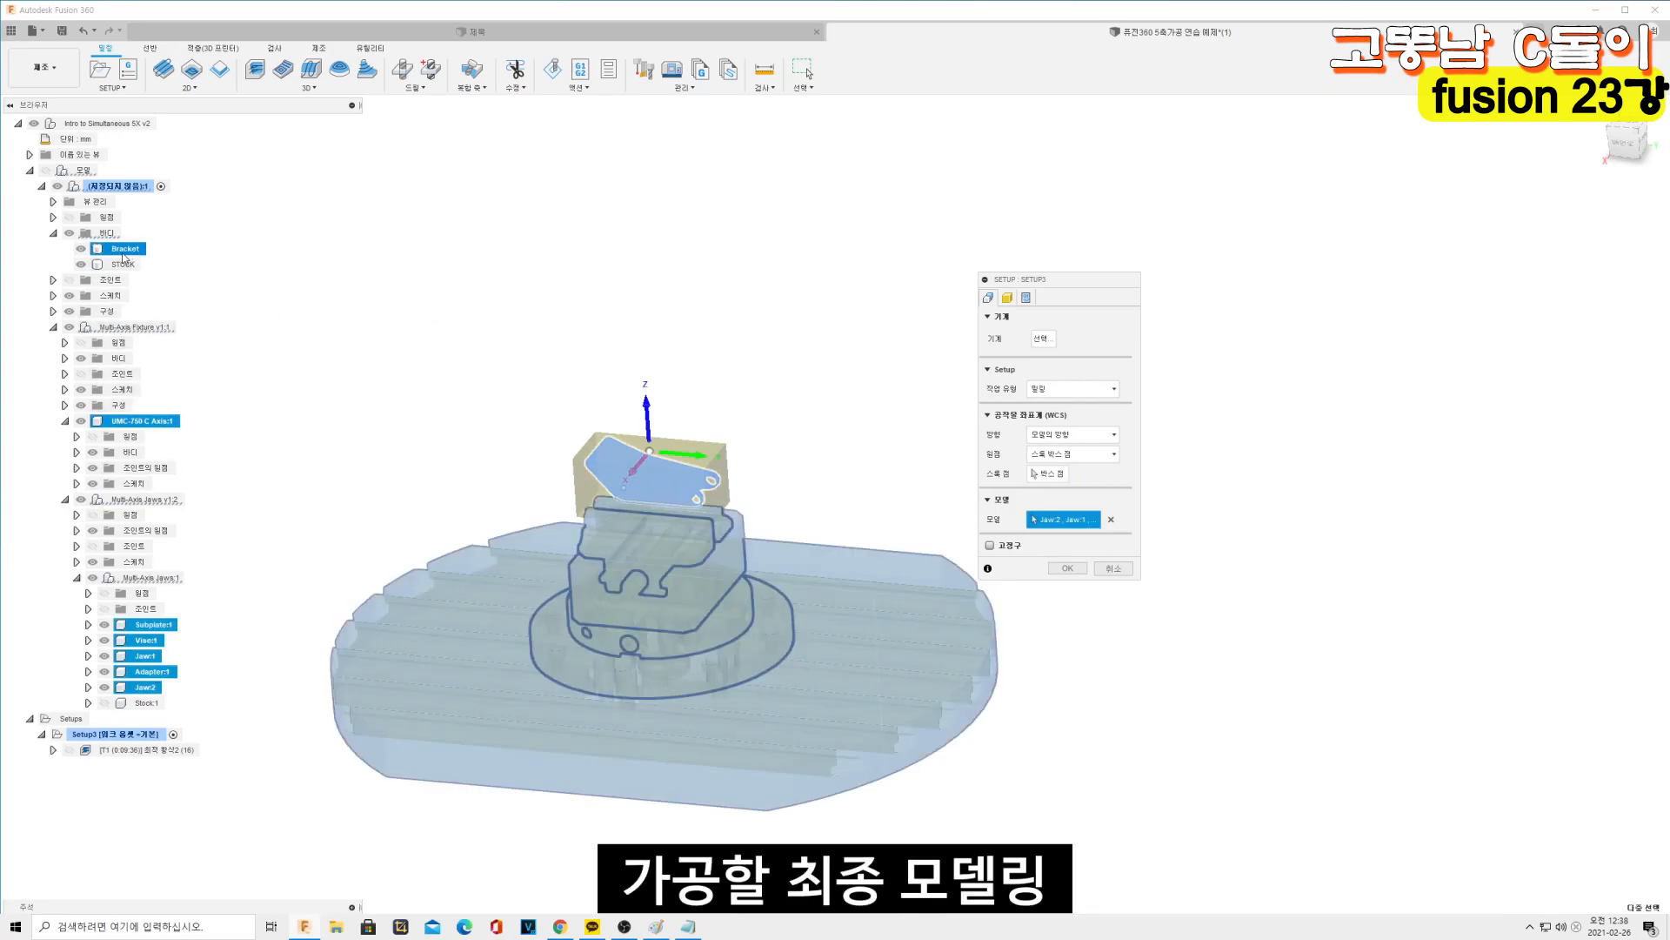
scroll(392, 366, "up", 3)
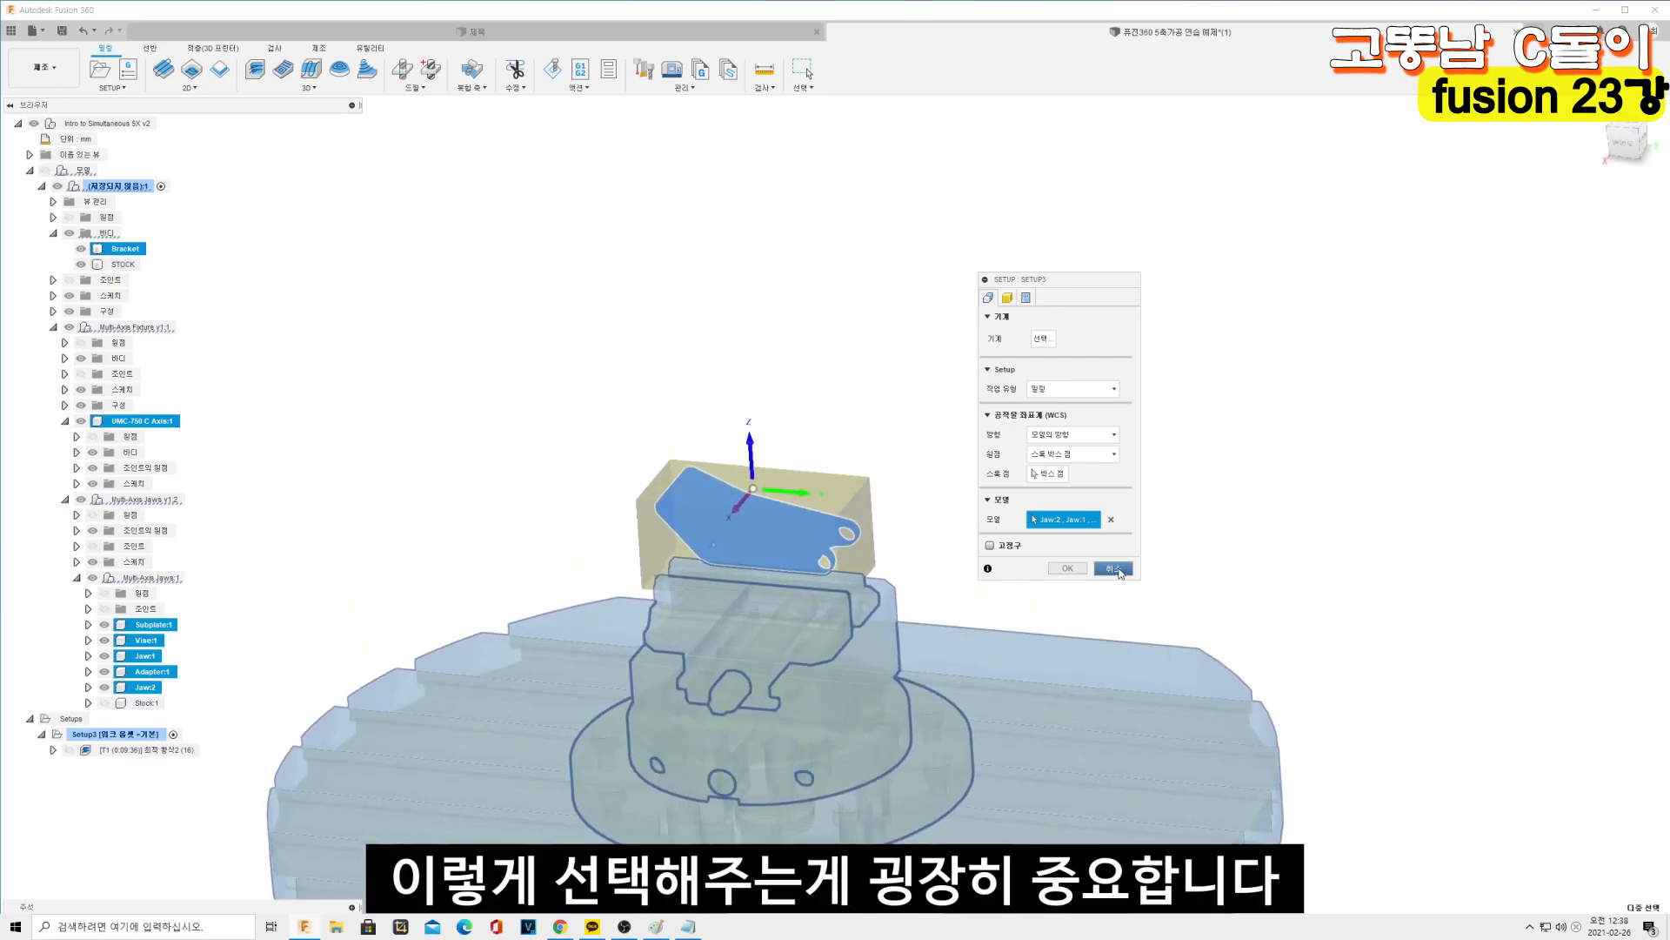
Examine the setup's stock box point origin against the stock and table at several angles and from above, and close the setup without changes
left_click(1049, 473)
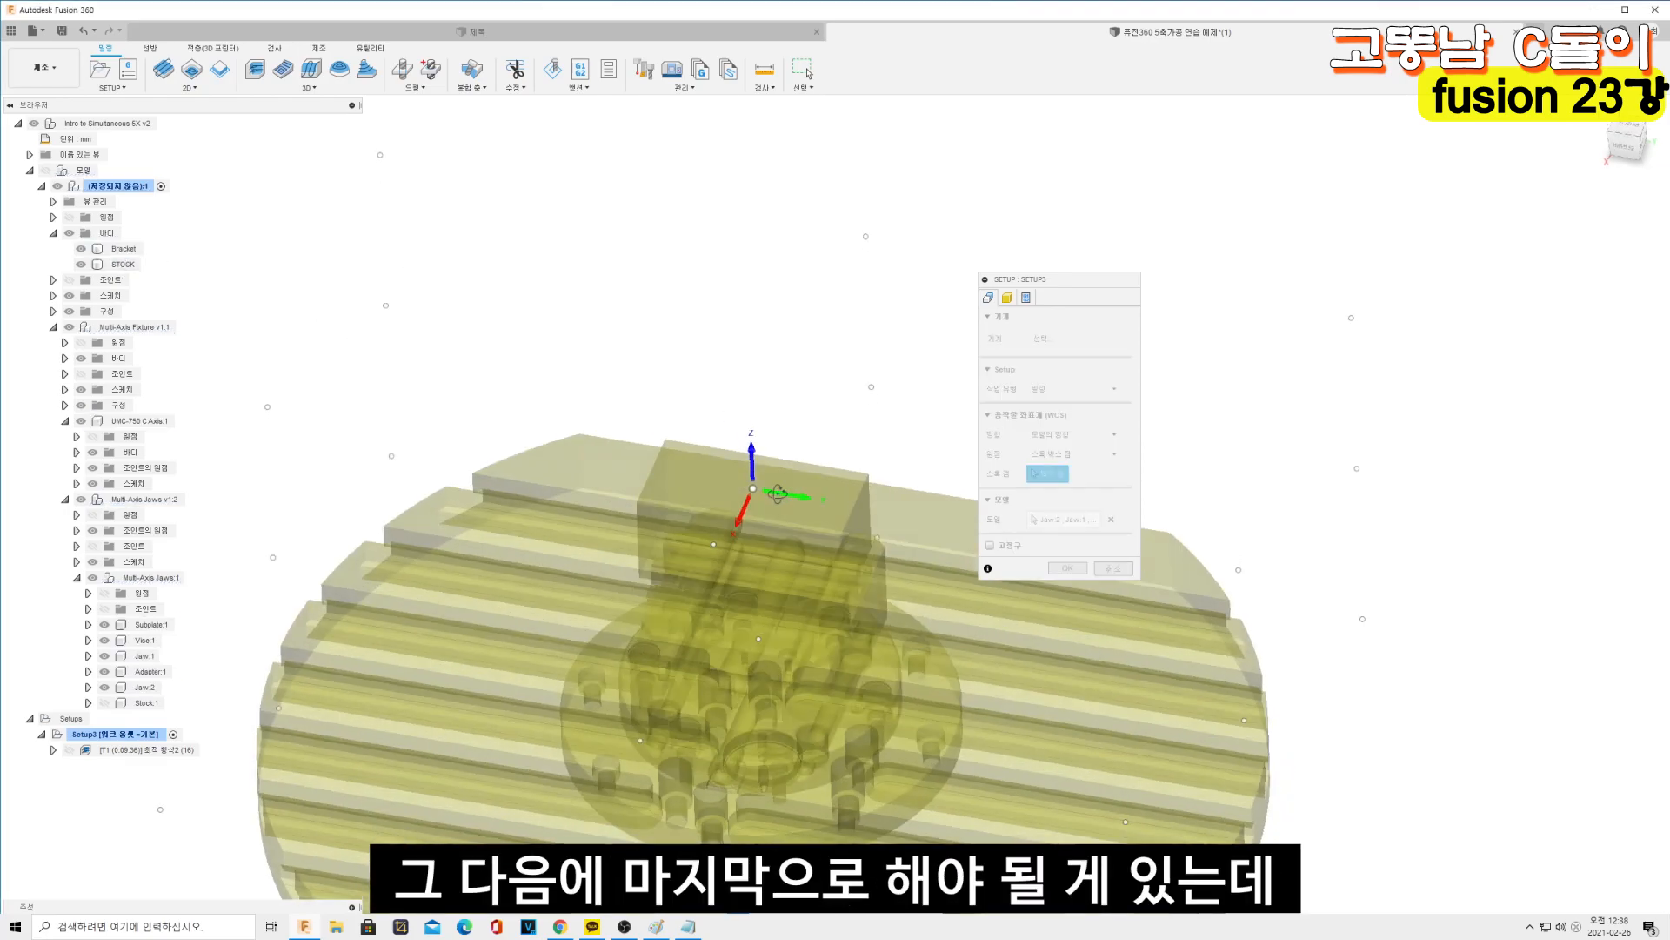
middle_click_drag(777, 492, 750, 496, "shift")
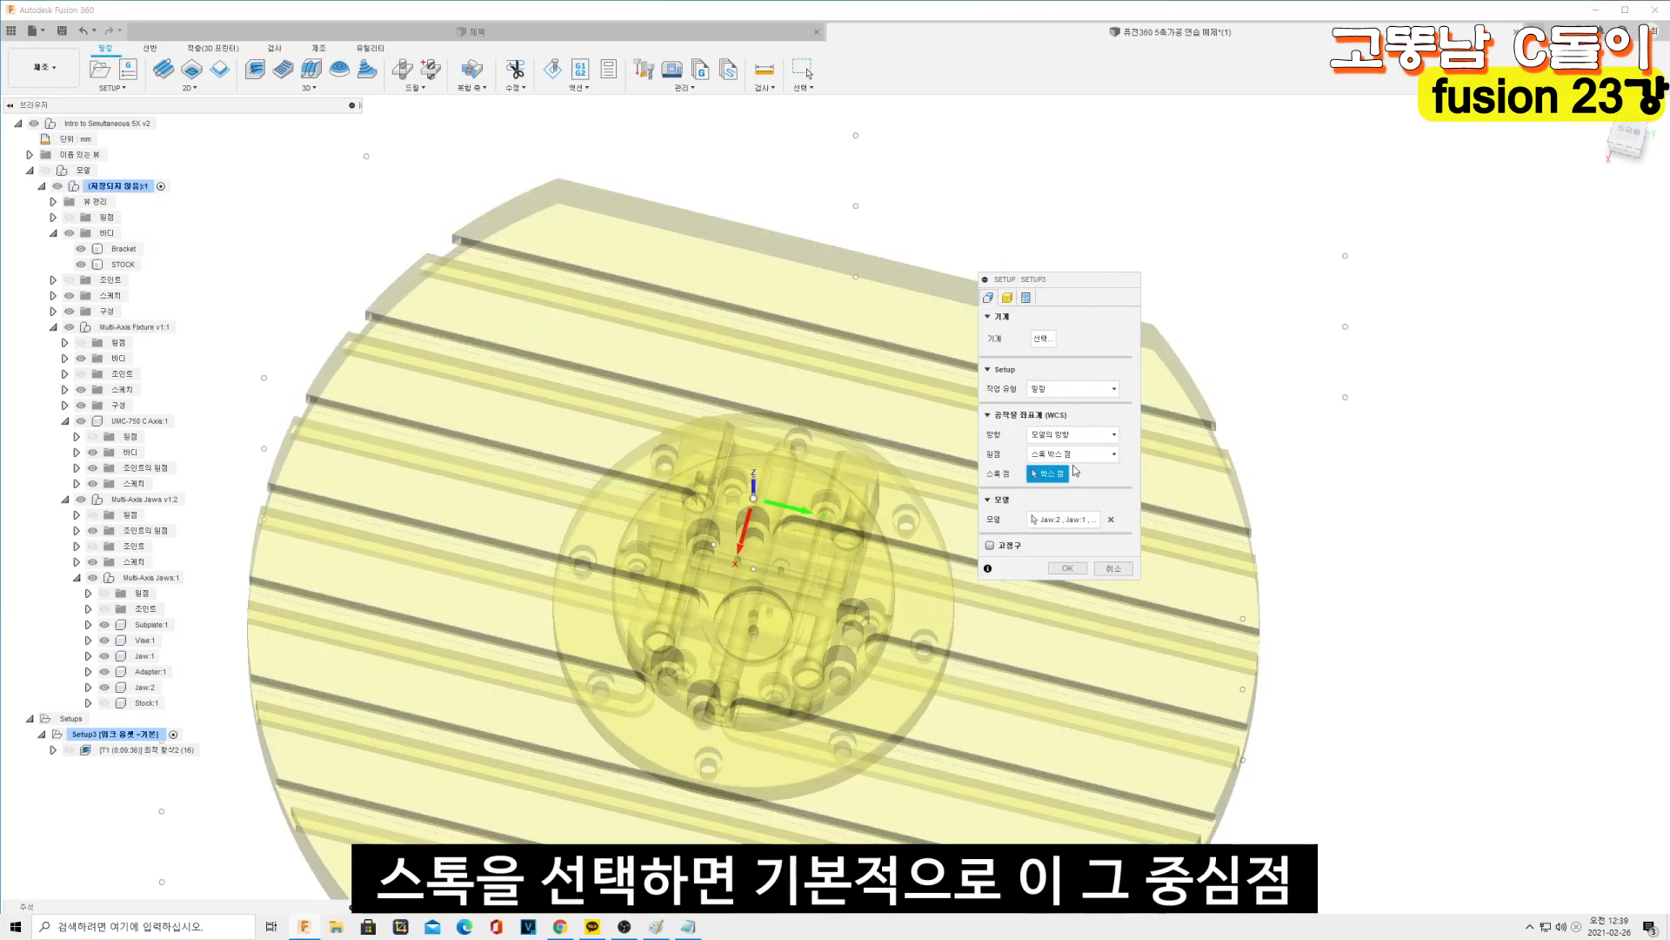
scroll(729, 530, "down", 5)
middle_click_drag(719, 566, 569, 506, "shift")
scroll(726, 526, "up", 4)
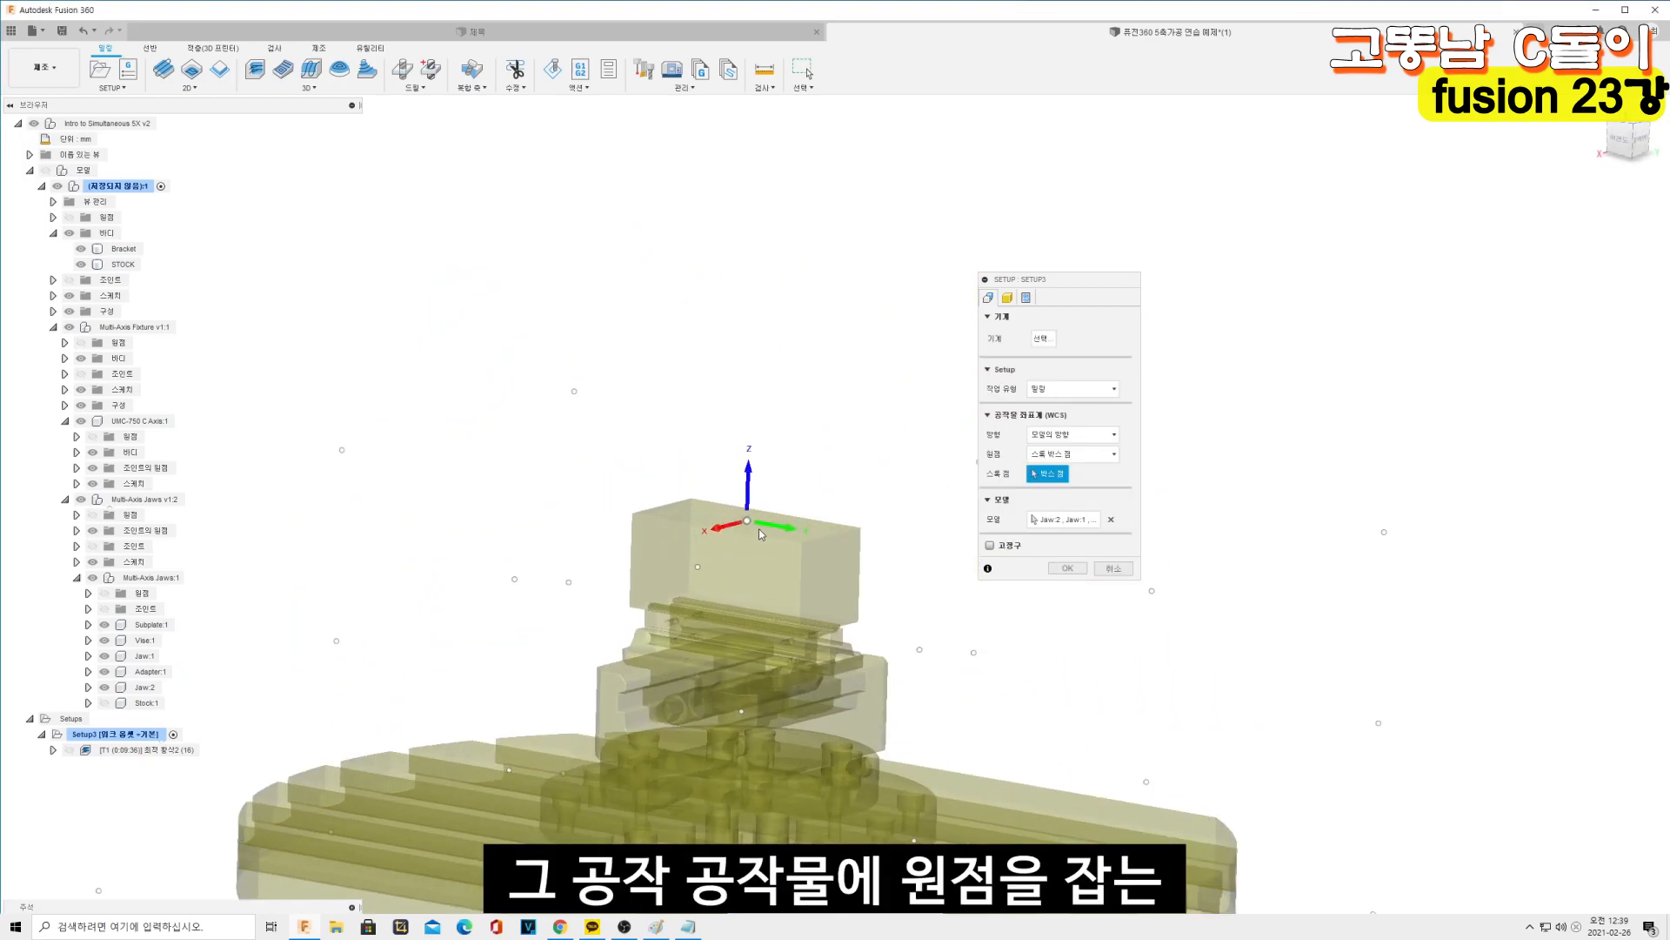
middle_click_drag(760, 533, 520, 639, "shift")
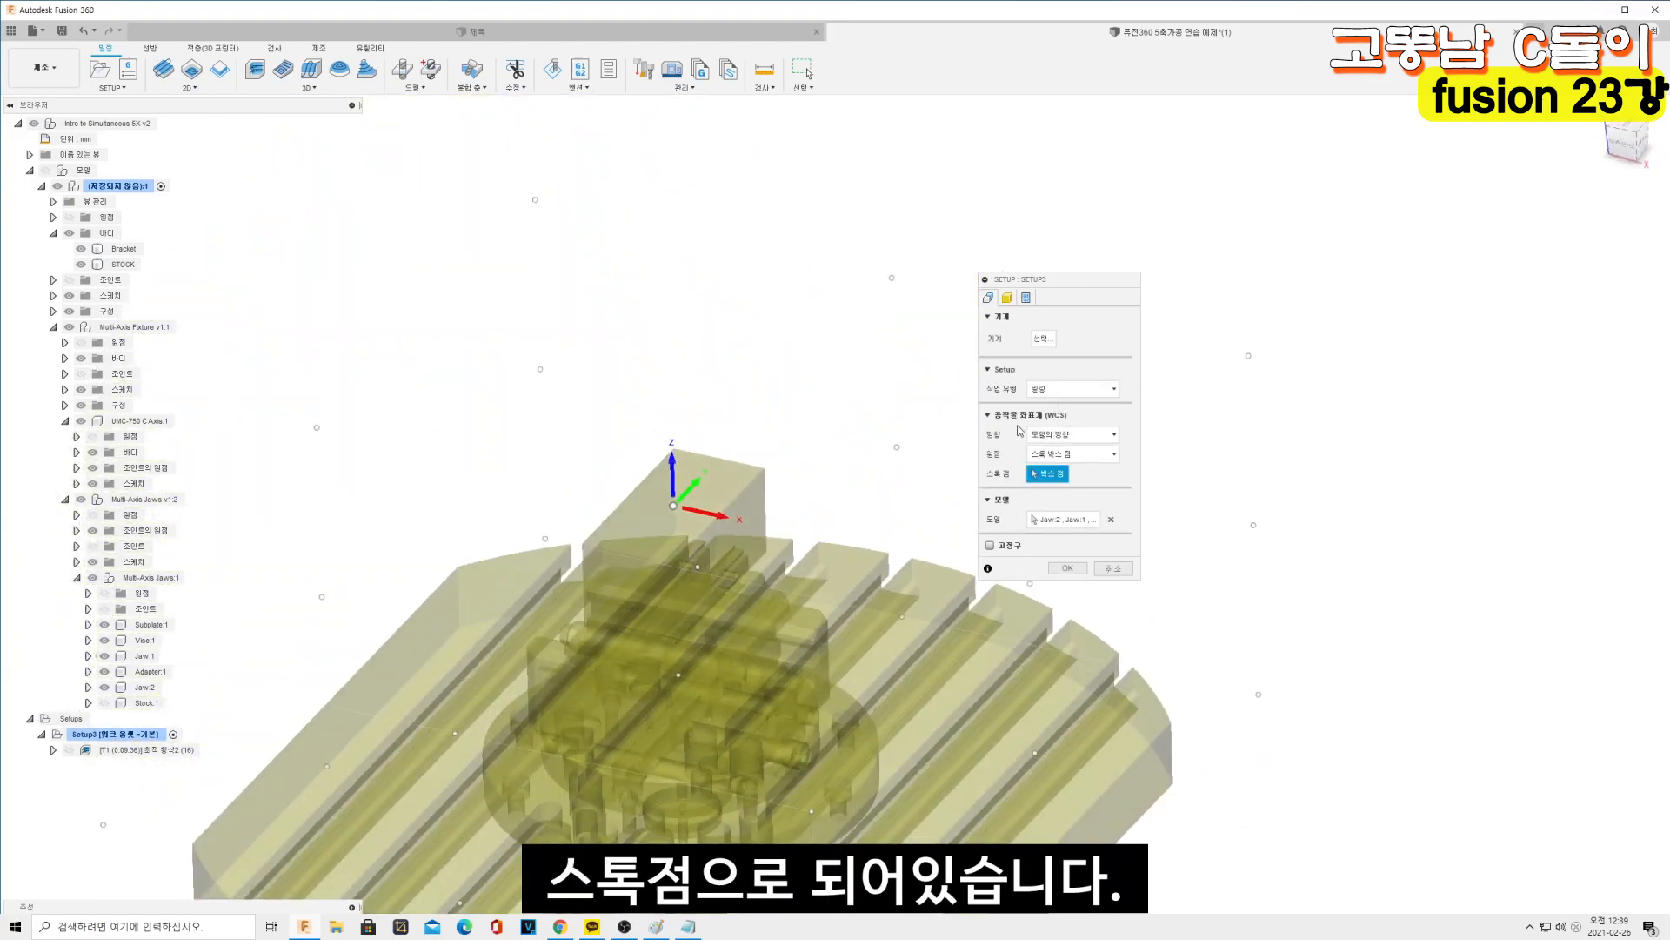
middle_click_drag(900, 490, 755, 540, "shift")
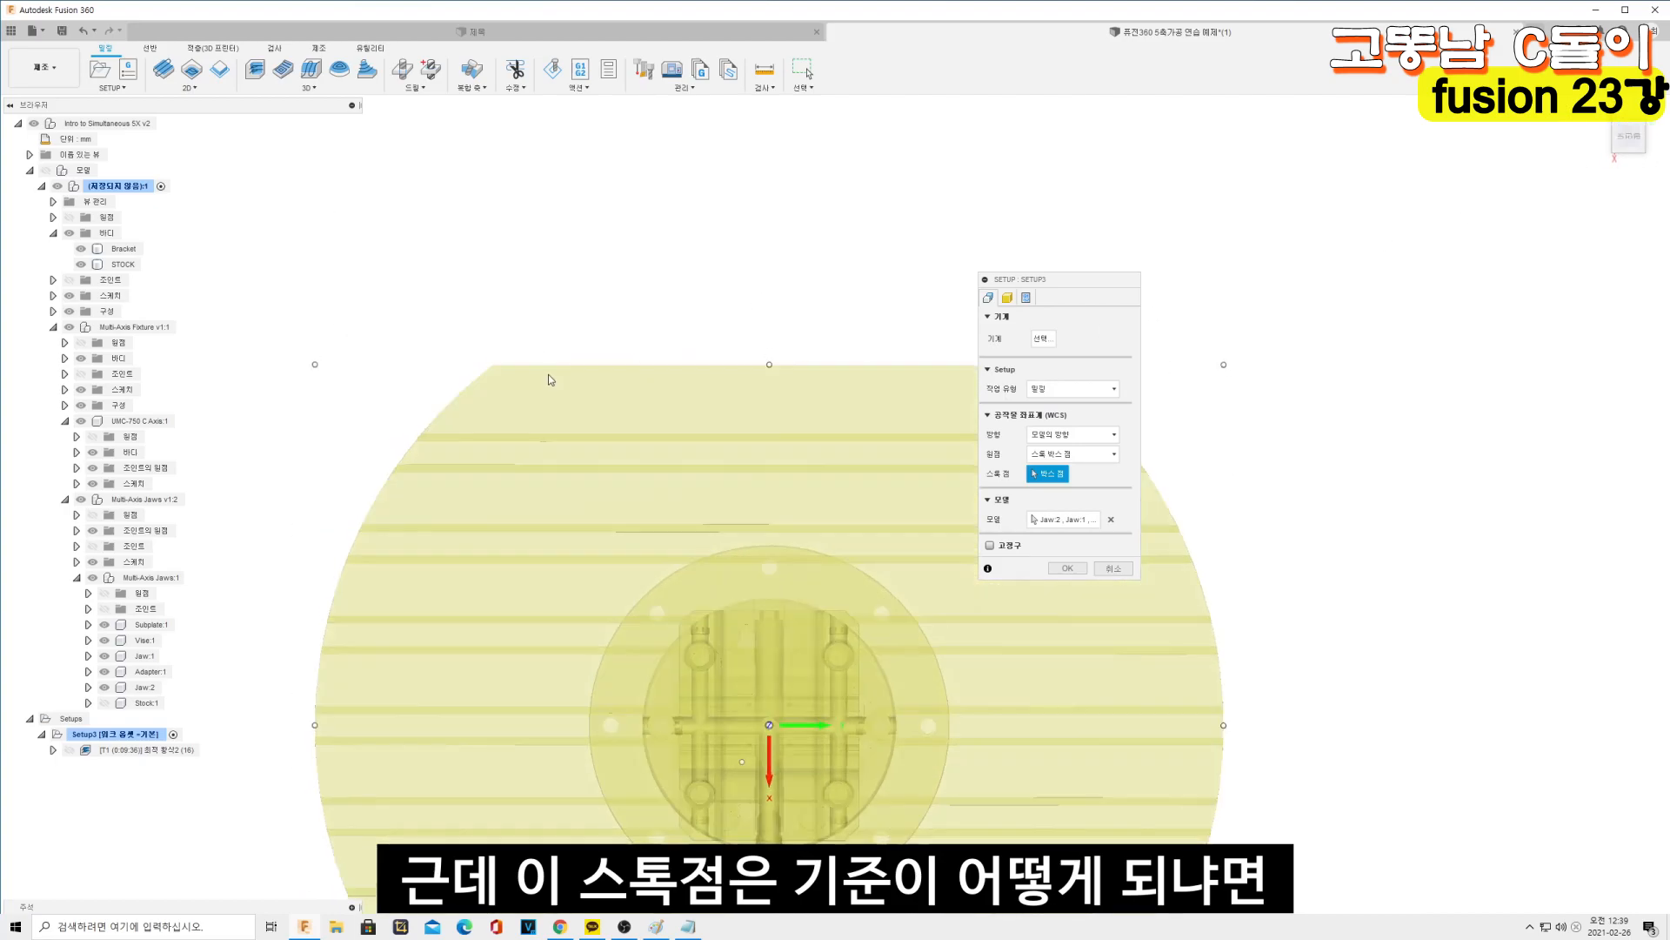
scroll(531, 386, "down", 5)
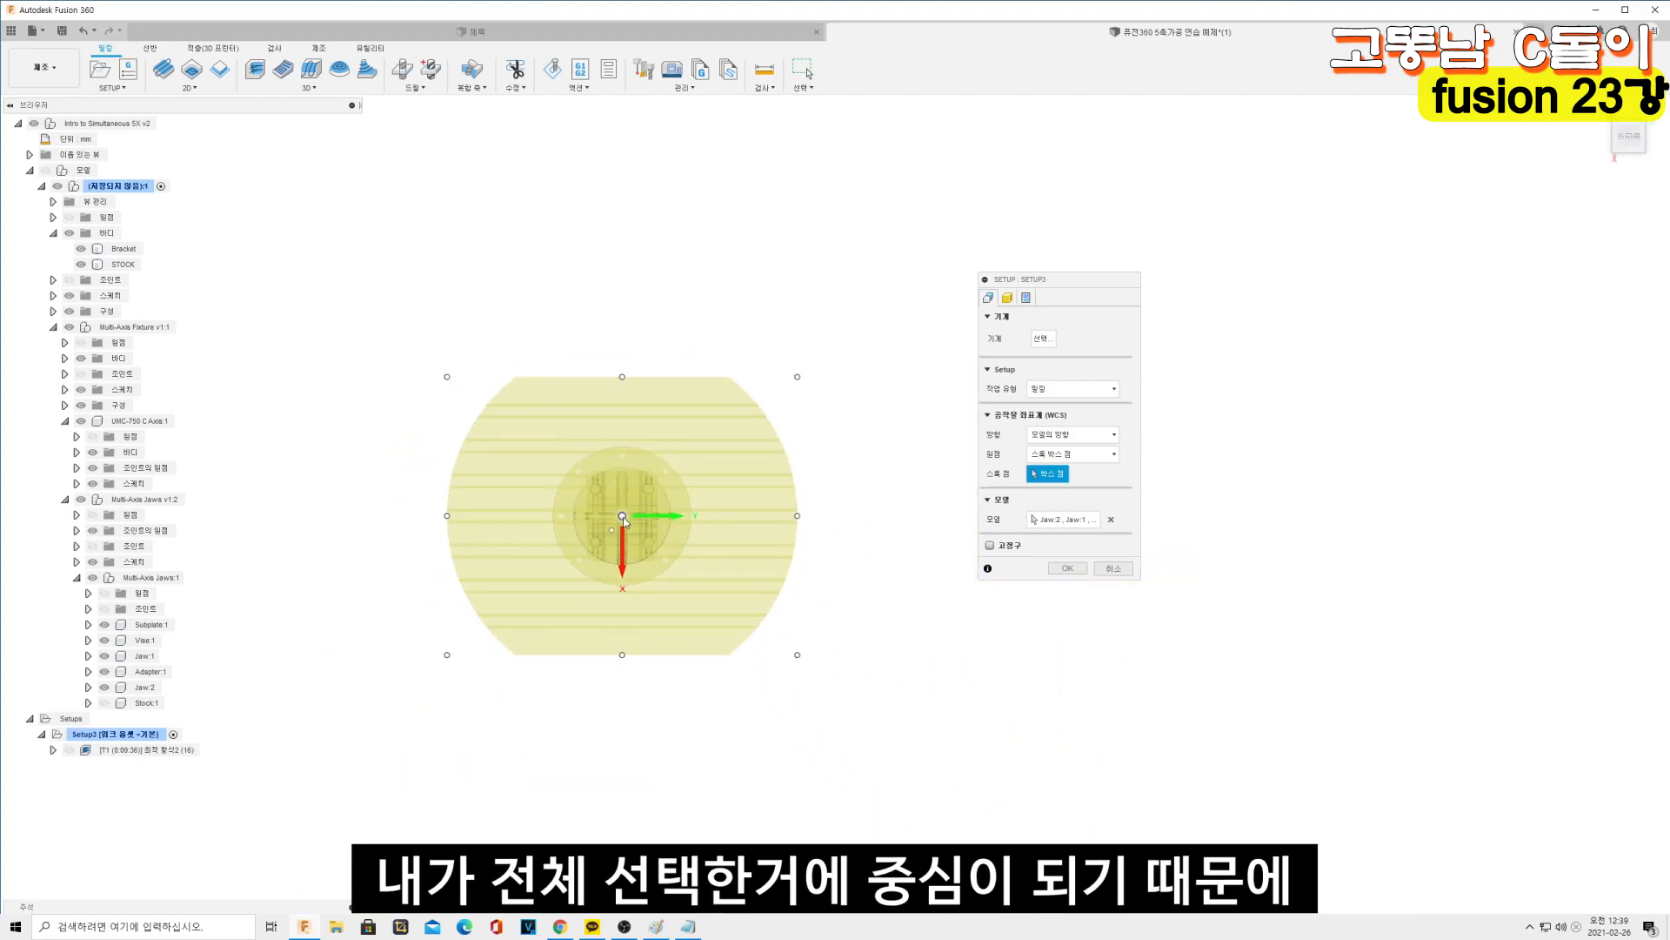
scroll(622, 520, "up", 6)
scroll(663, 501, "down", 3)
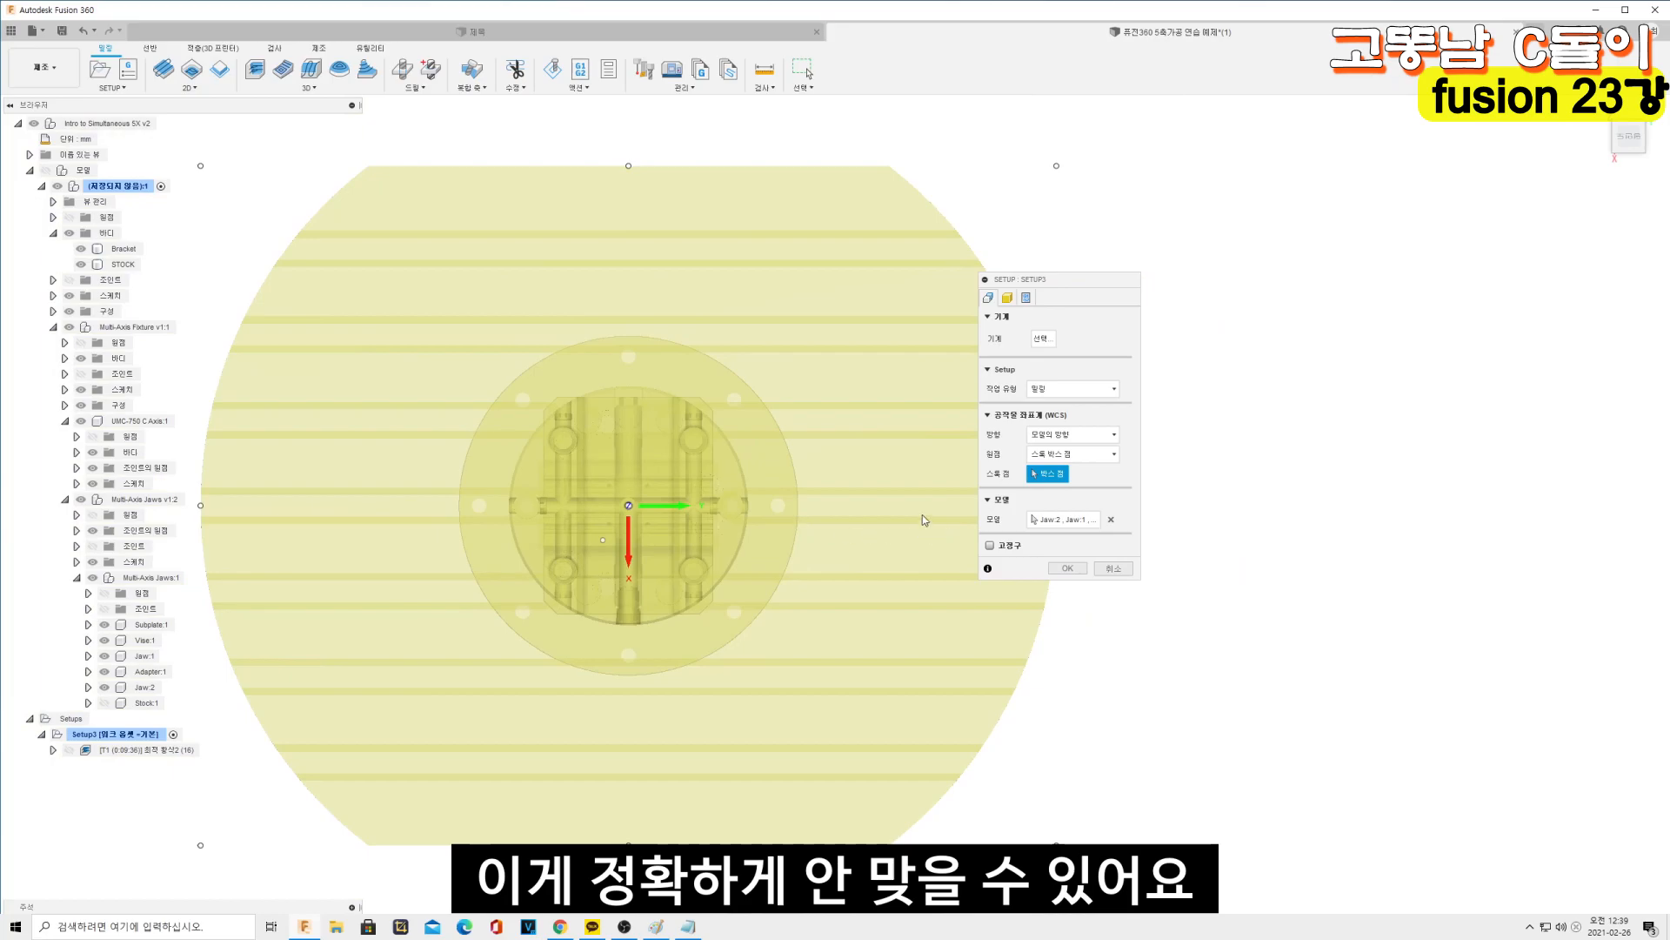
scroll(918, 500, "down", 1)
scroll(907, 453, "down", 1)
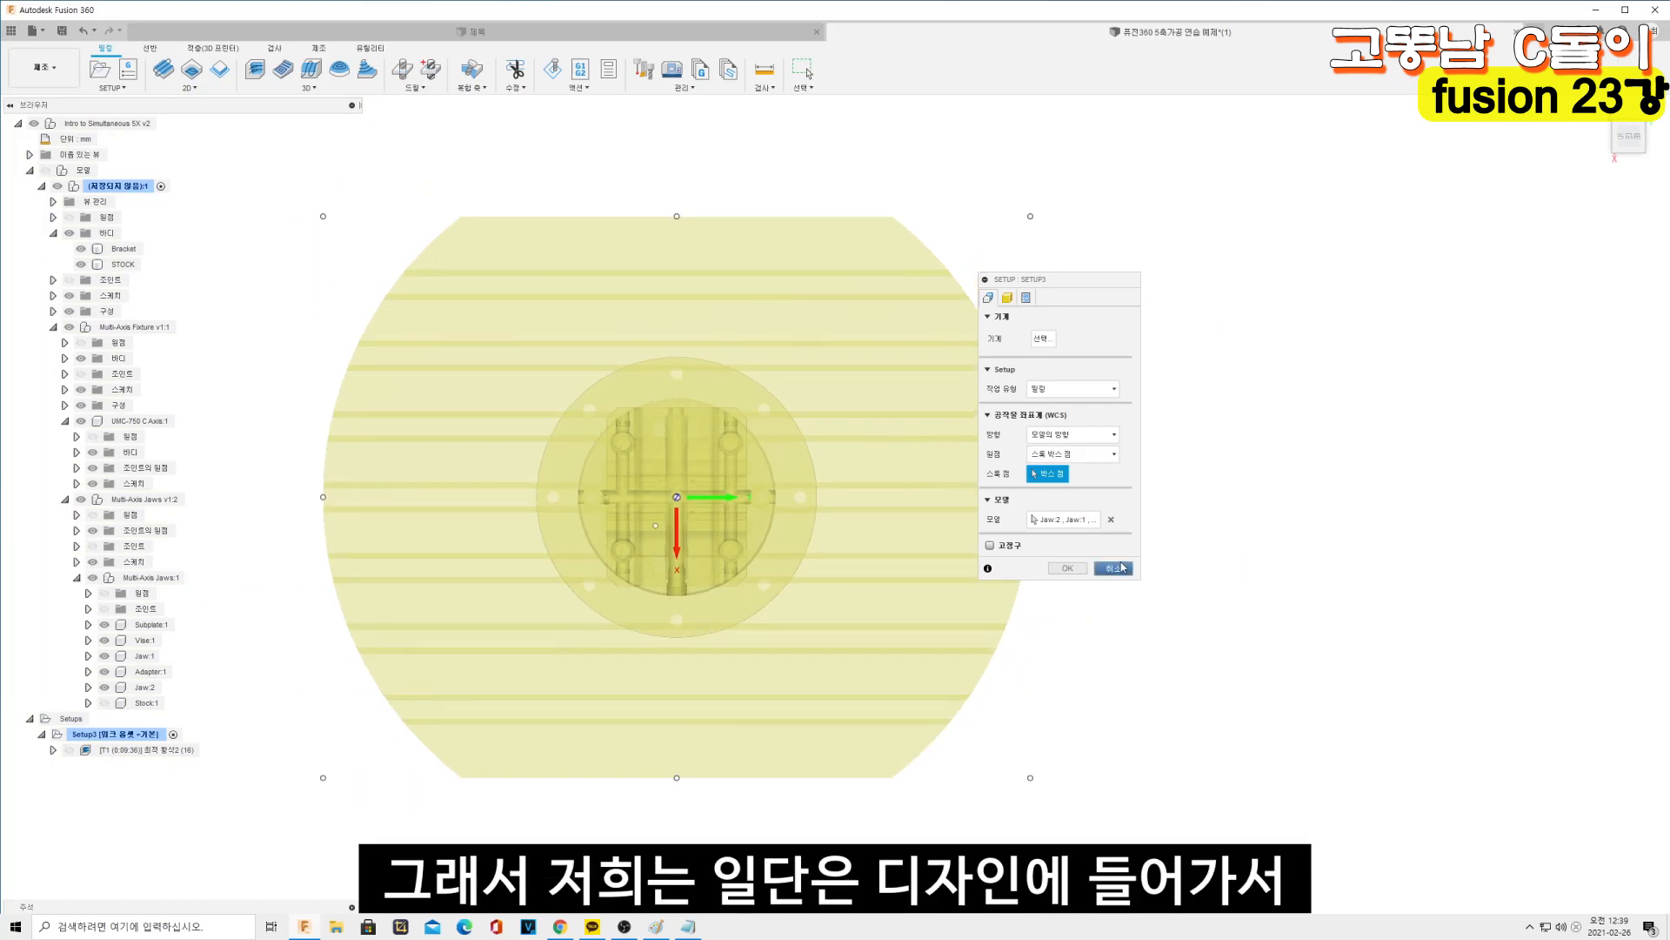
left_click(1118, 568)
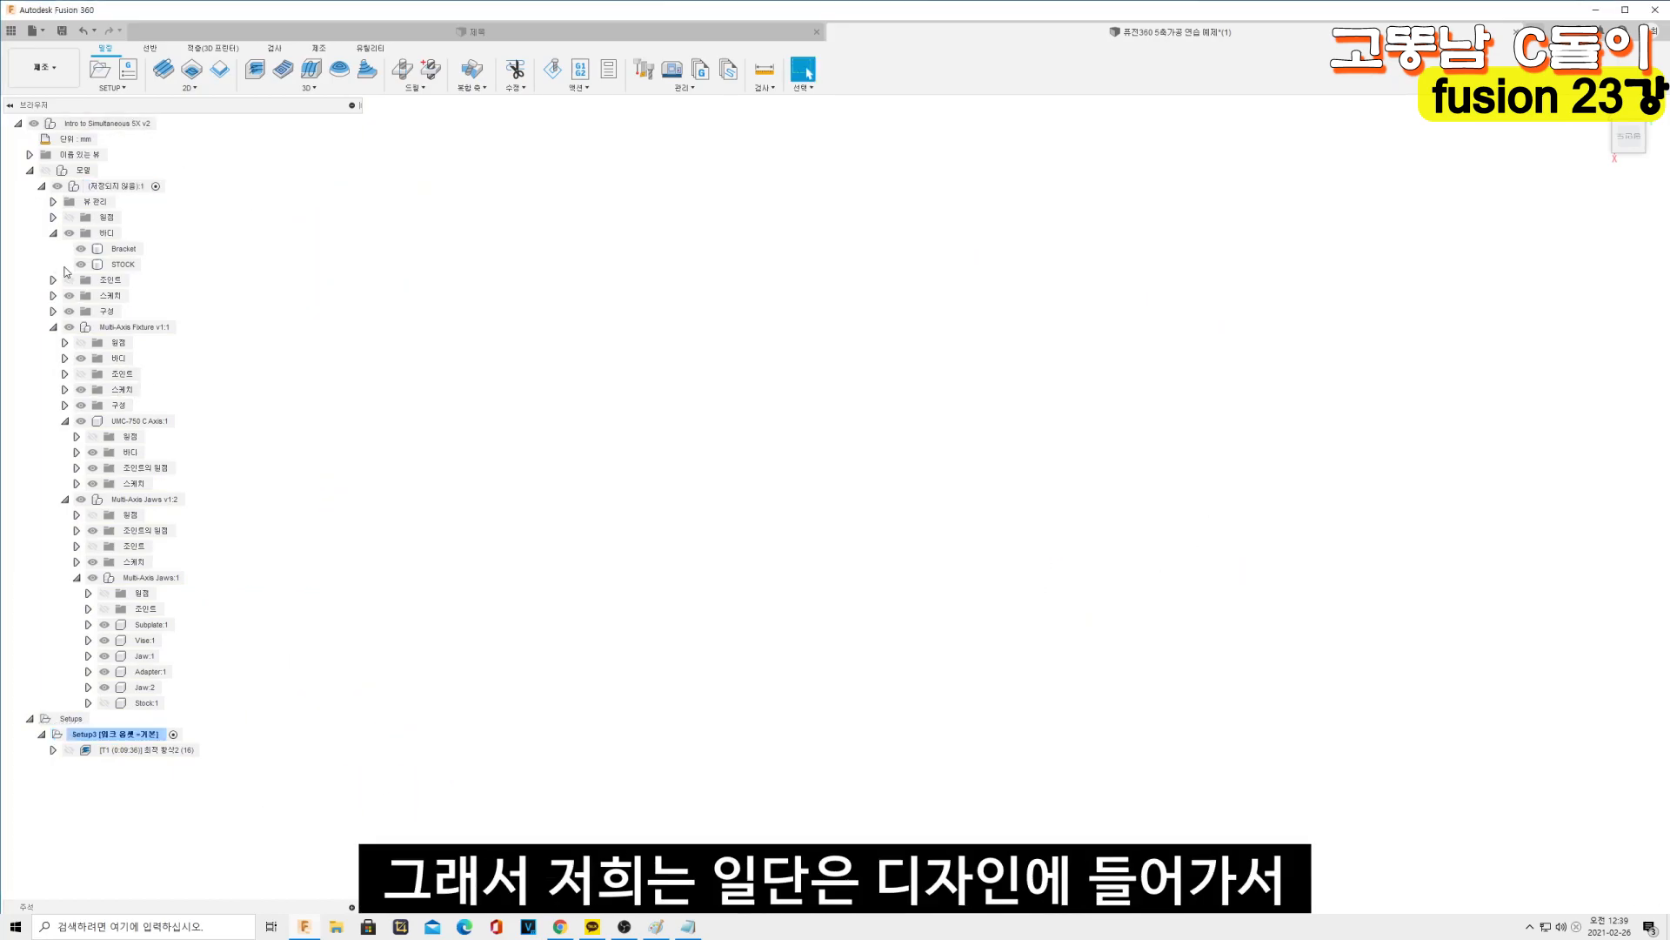
Show the models again and inspect the upper edges of the stock block around the Bracket
left_click(45, 170)
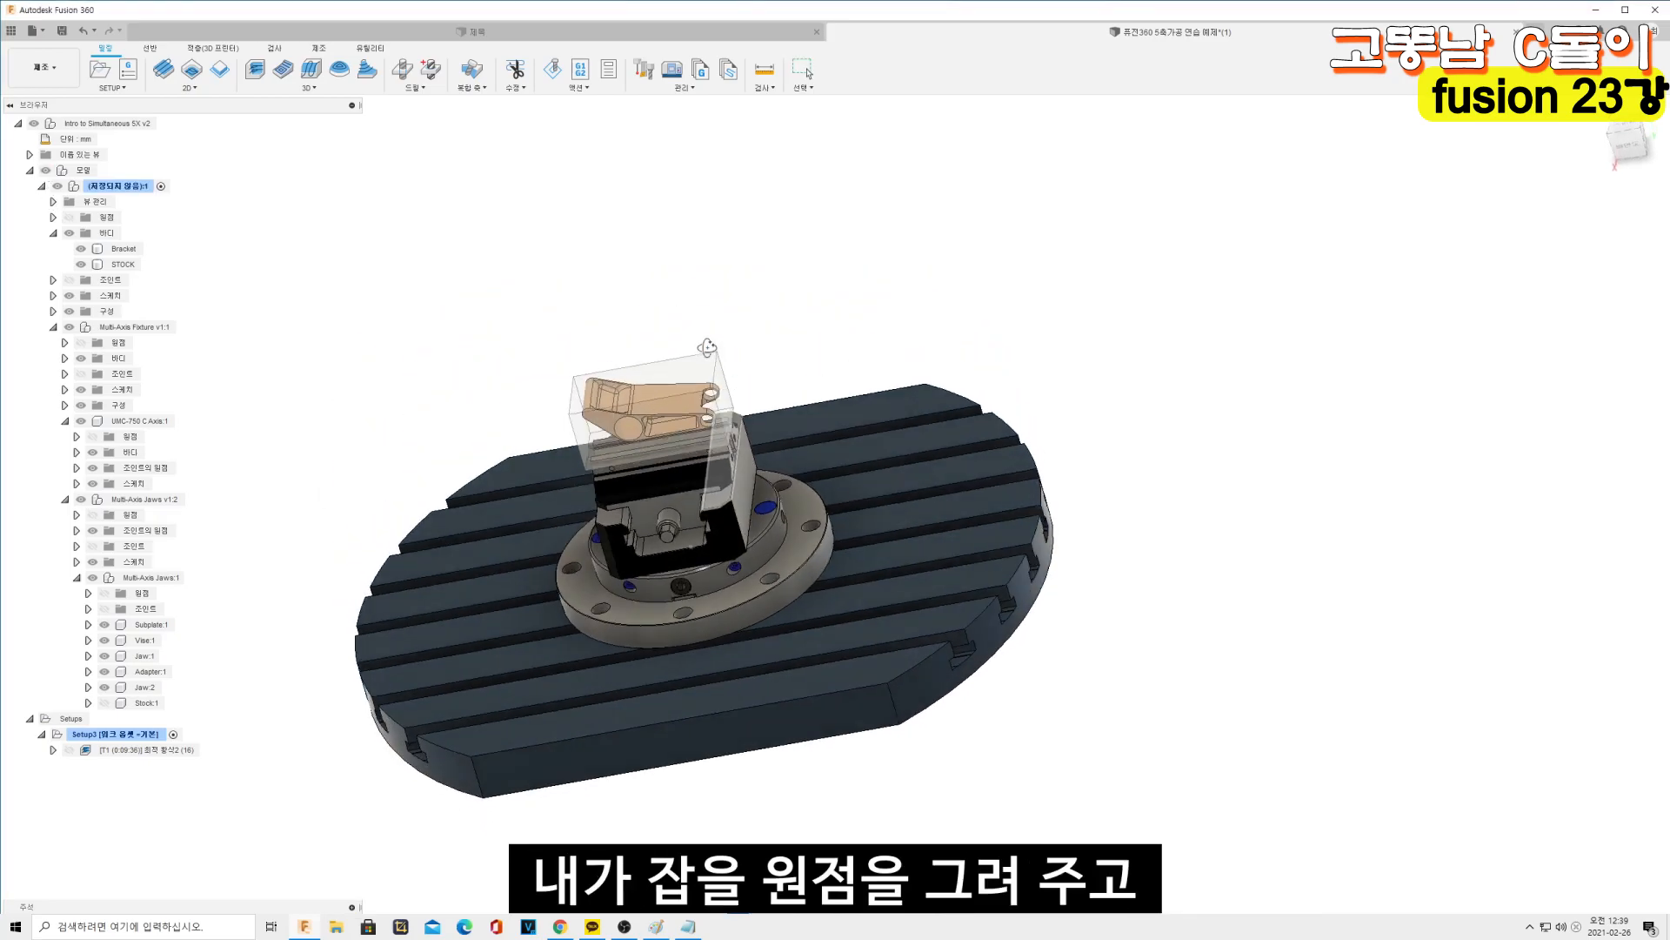
scroll(612, 381, "up", 3)
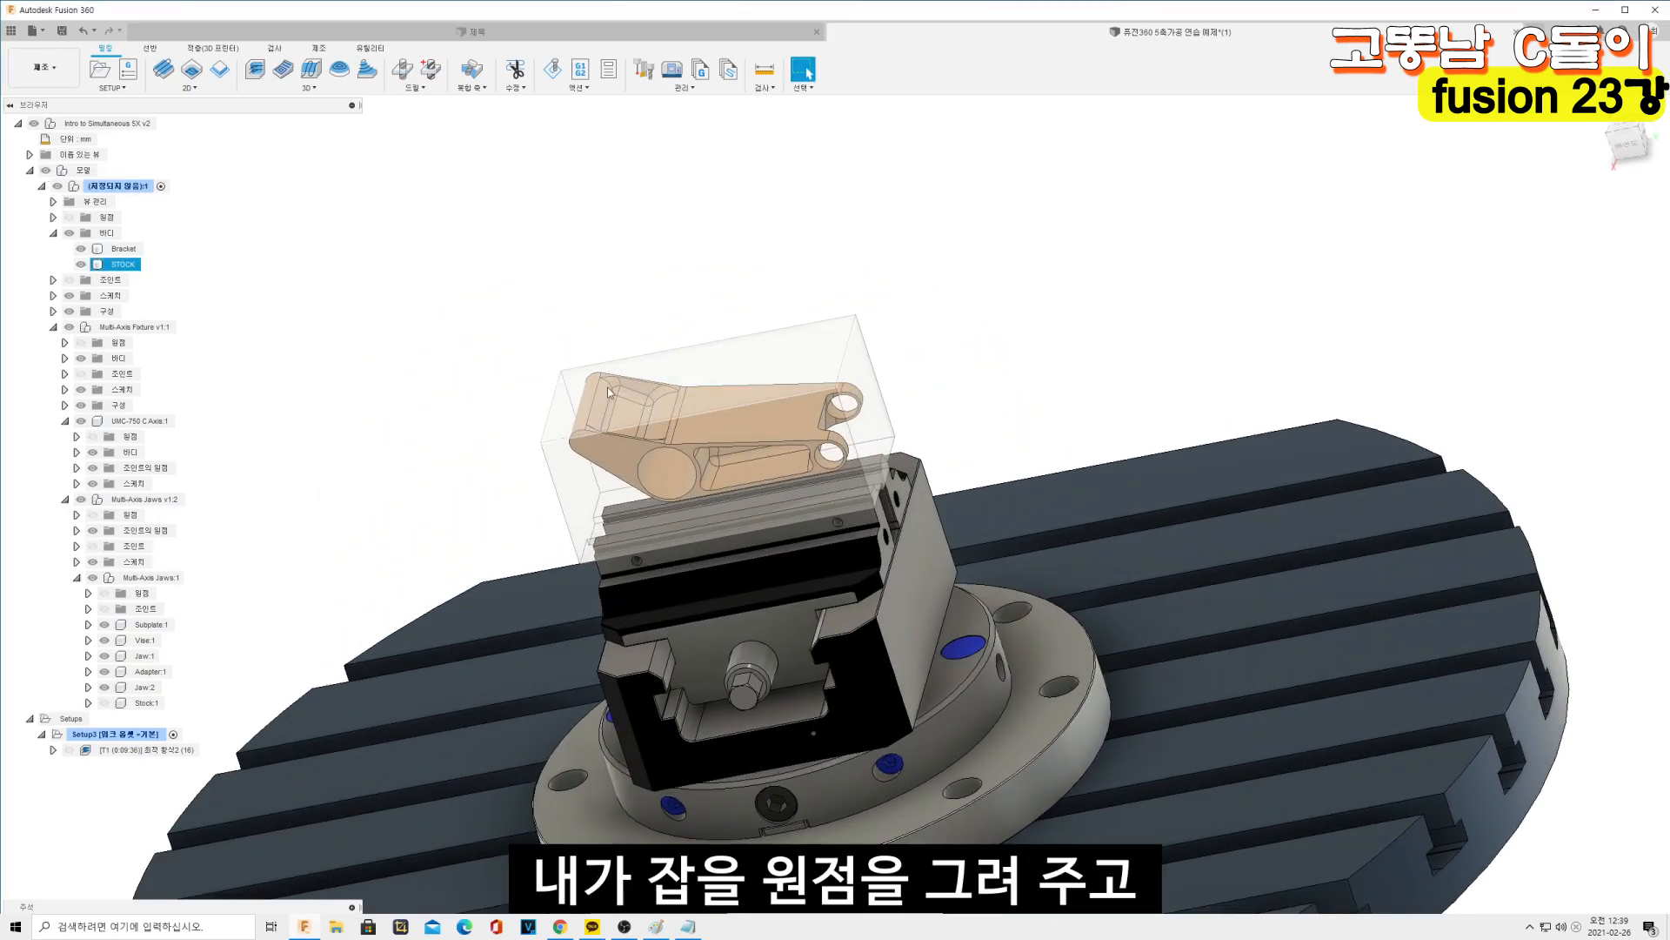
scroll(599, 385, "up", 4)
key("Escape")
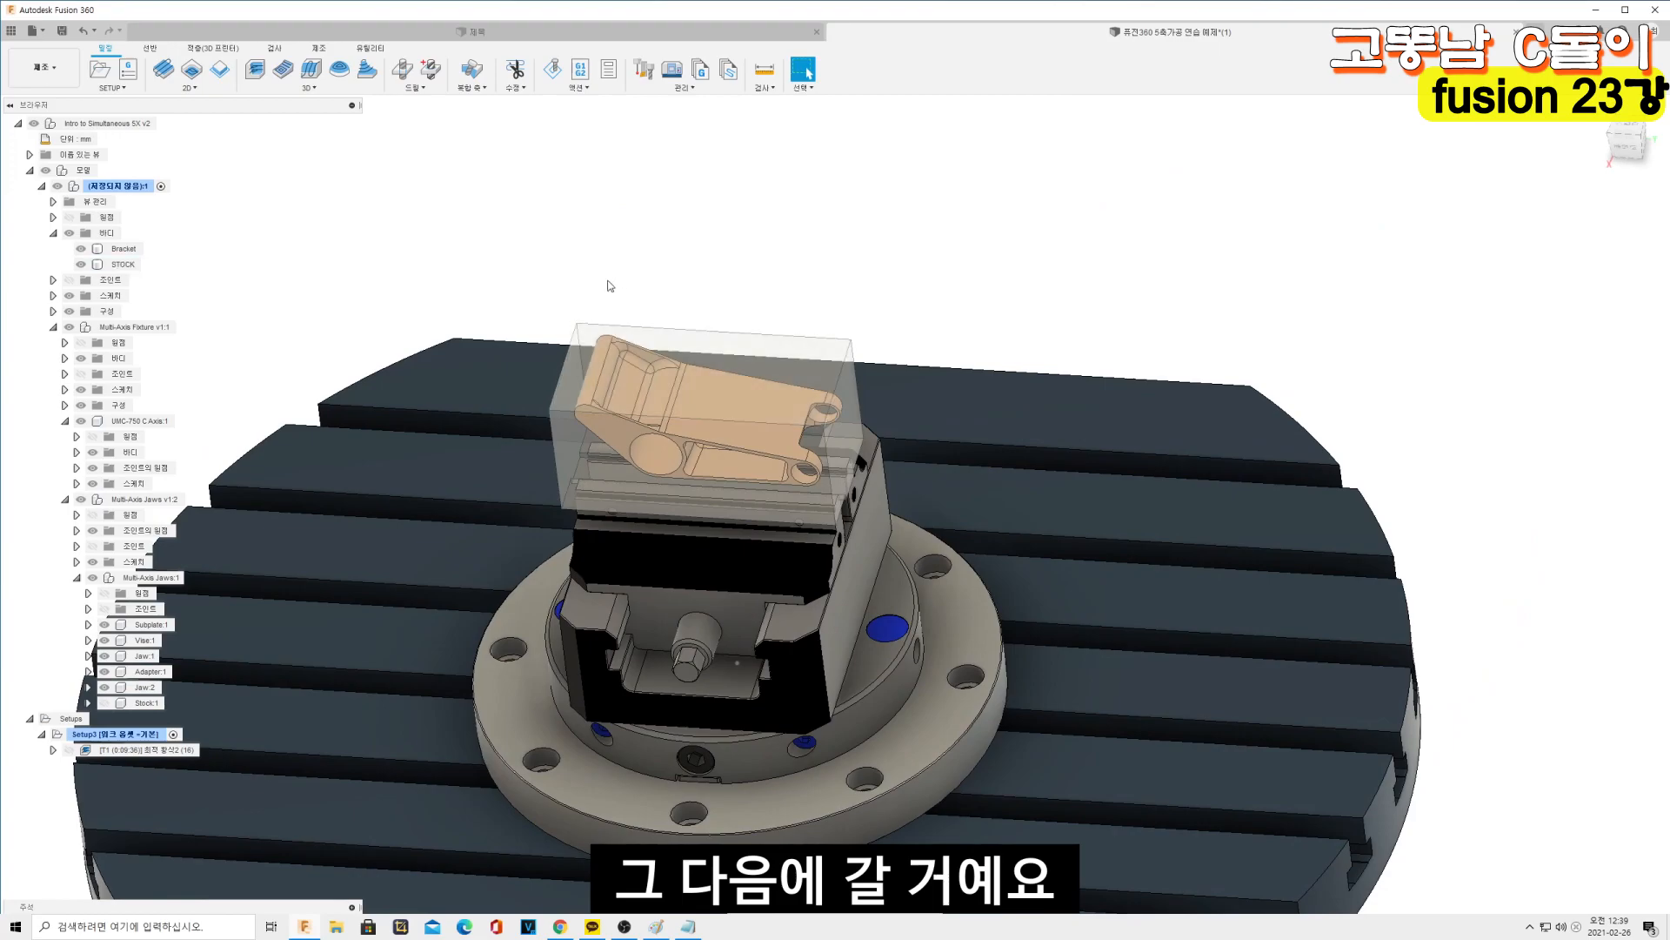
left_click(841, 386)
left_click(772, 419)
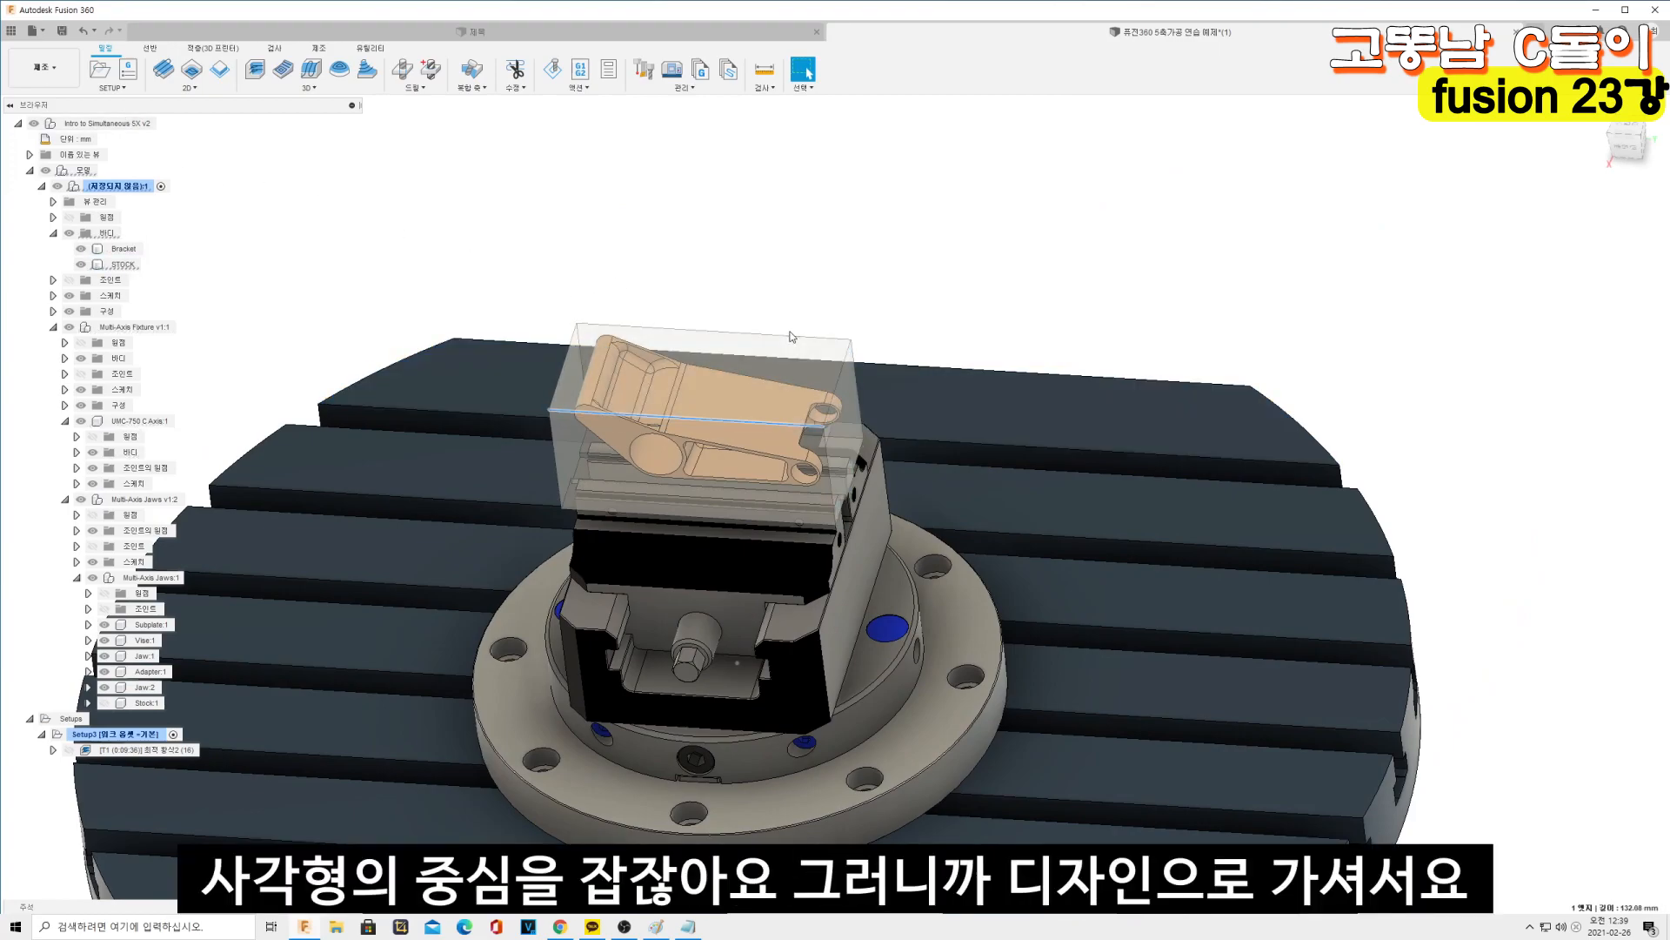
key("Escape")
In the Design workspace, start a sketch on the stock's top face and draw a line joining the midpoints of its two long edges
left_click(43, 68)
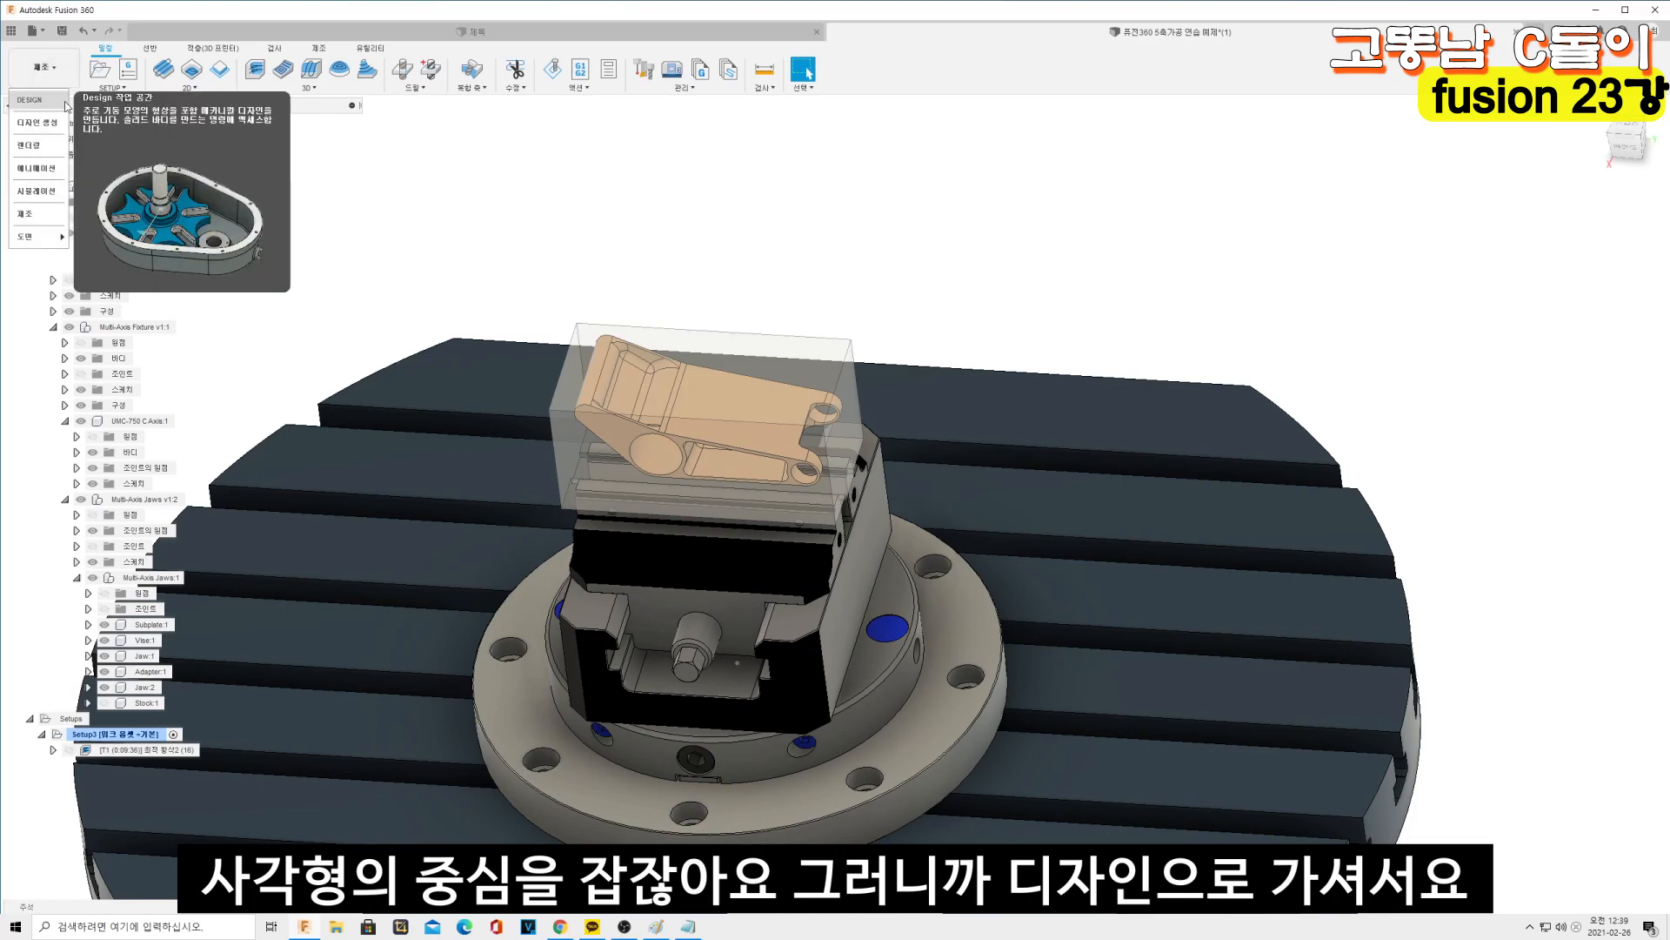
left_click(42, 99)
left_click(759, 341)
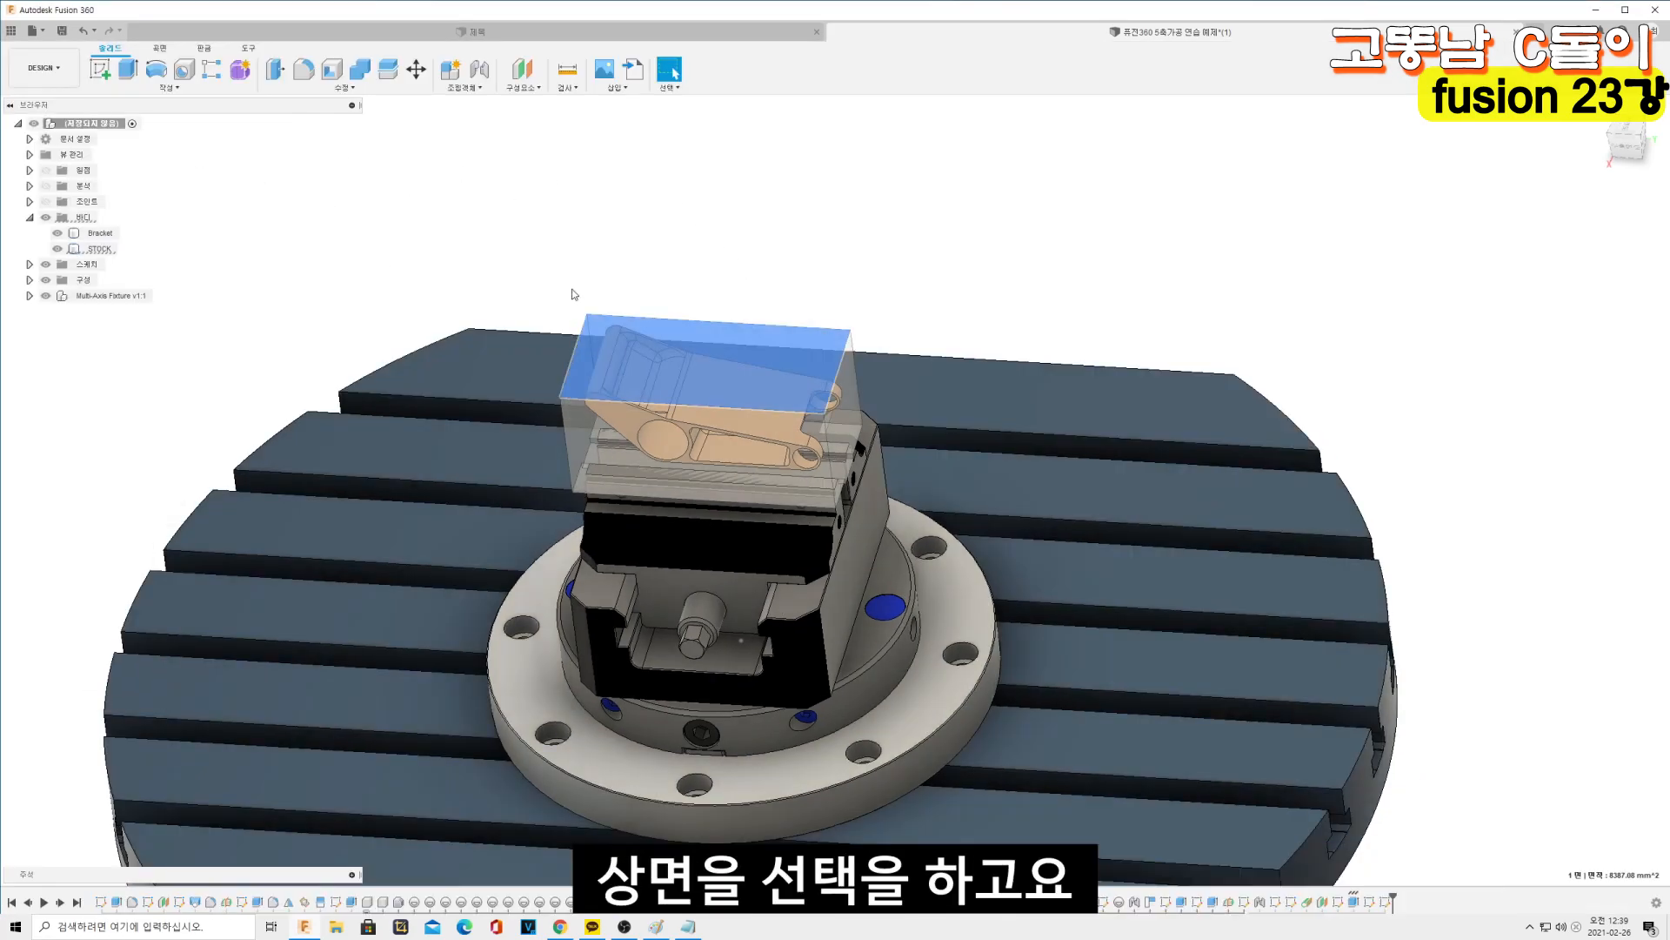
left_click(100, 69)
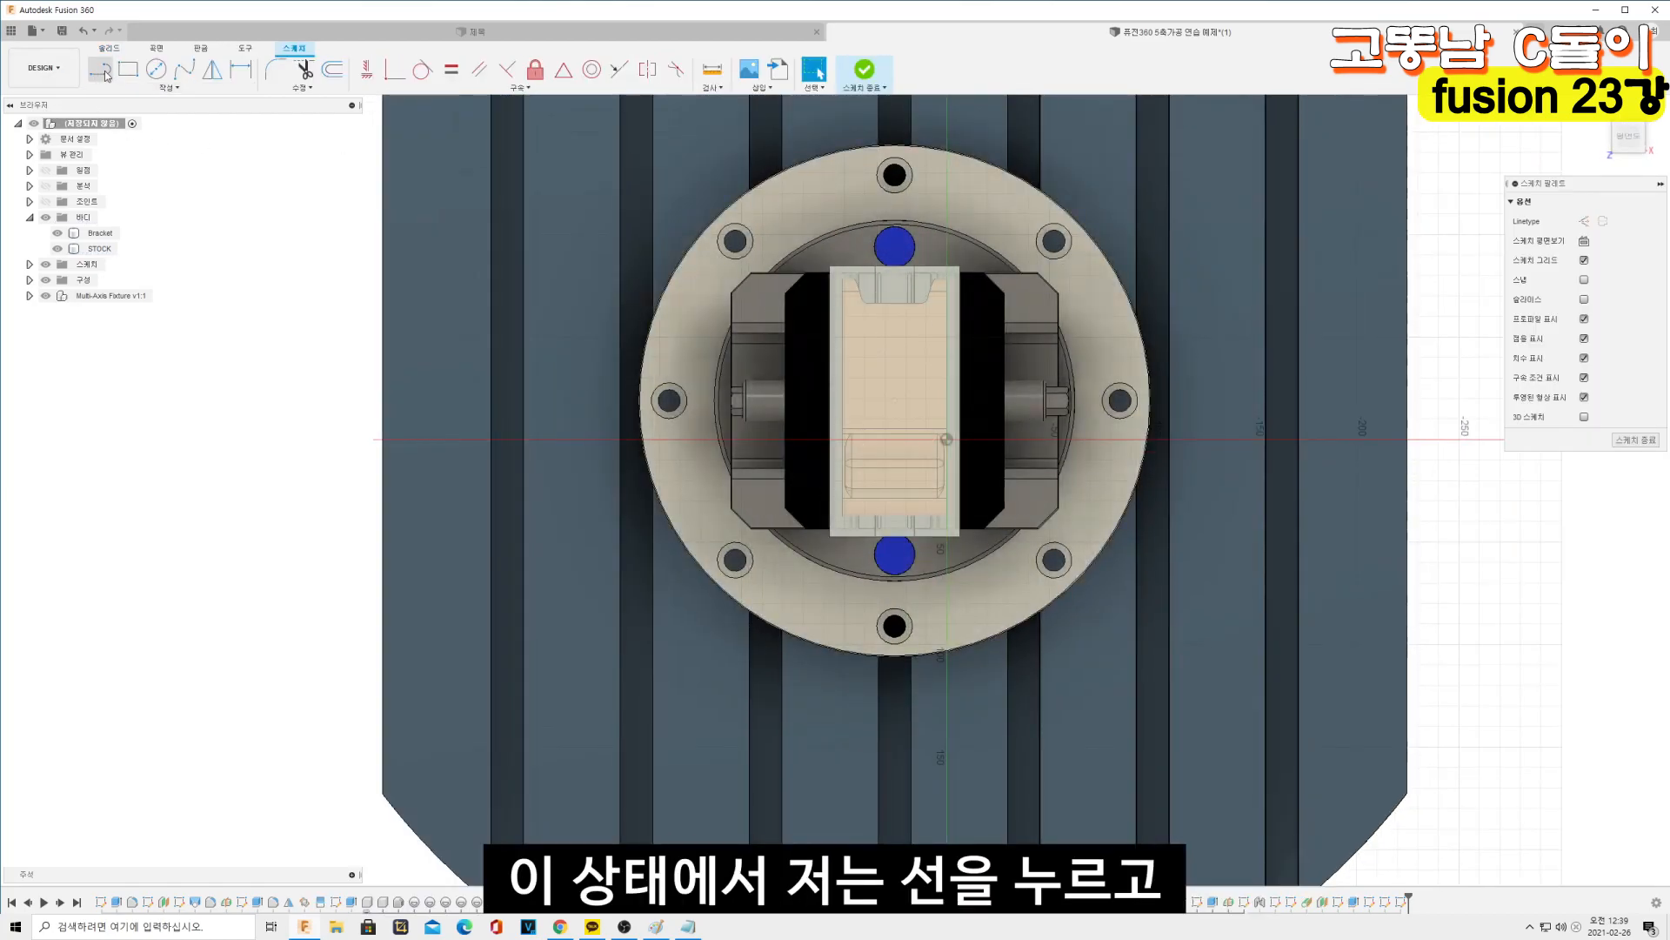
left_click(102, 72)
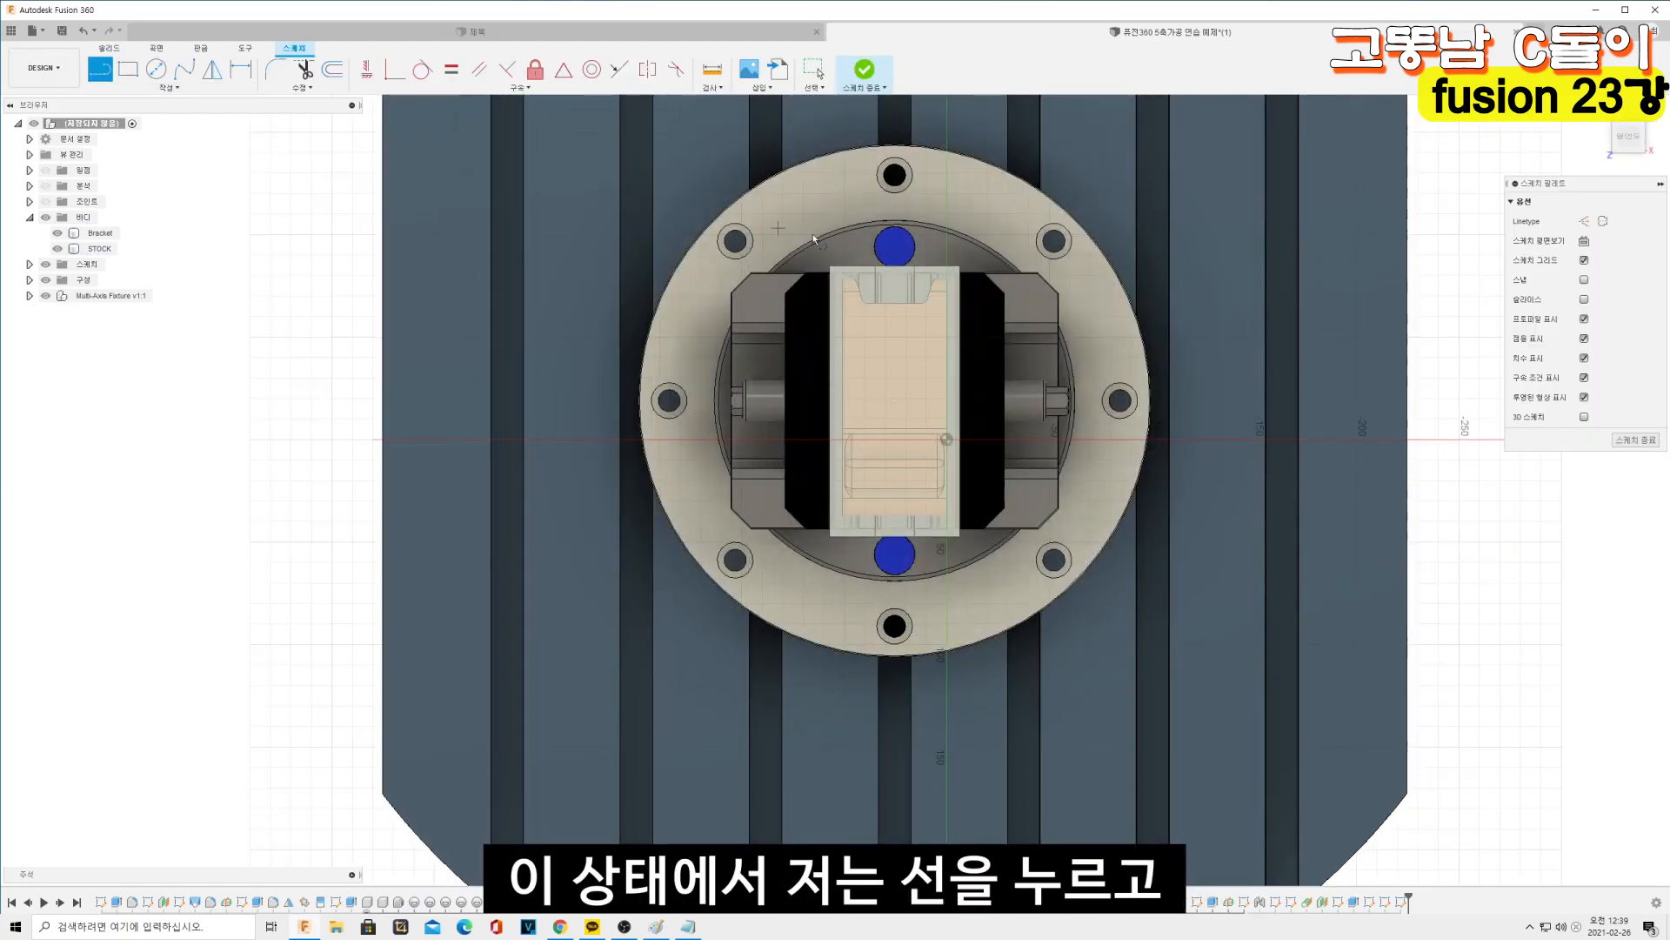
left_click(833, 401)
left_click(960, 401)
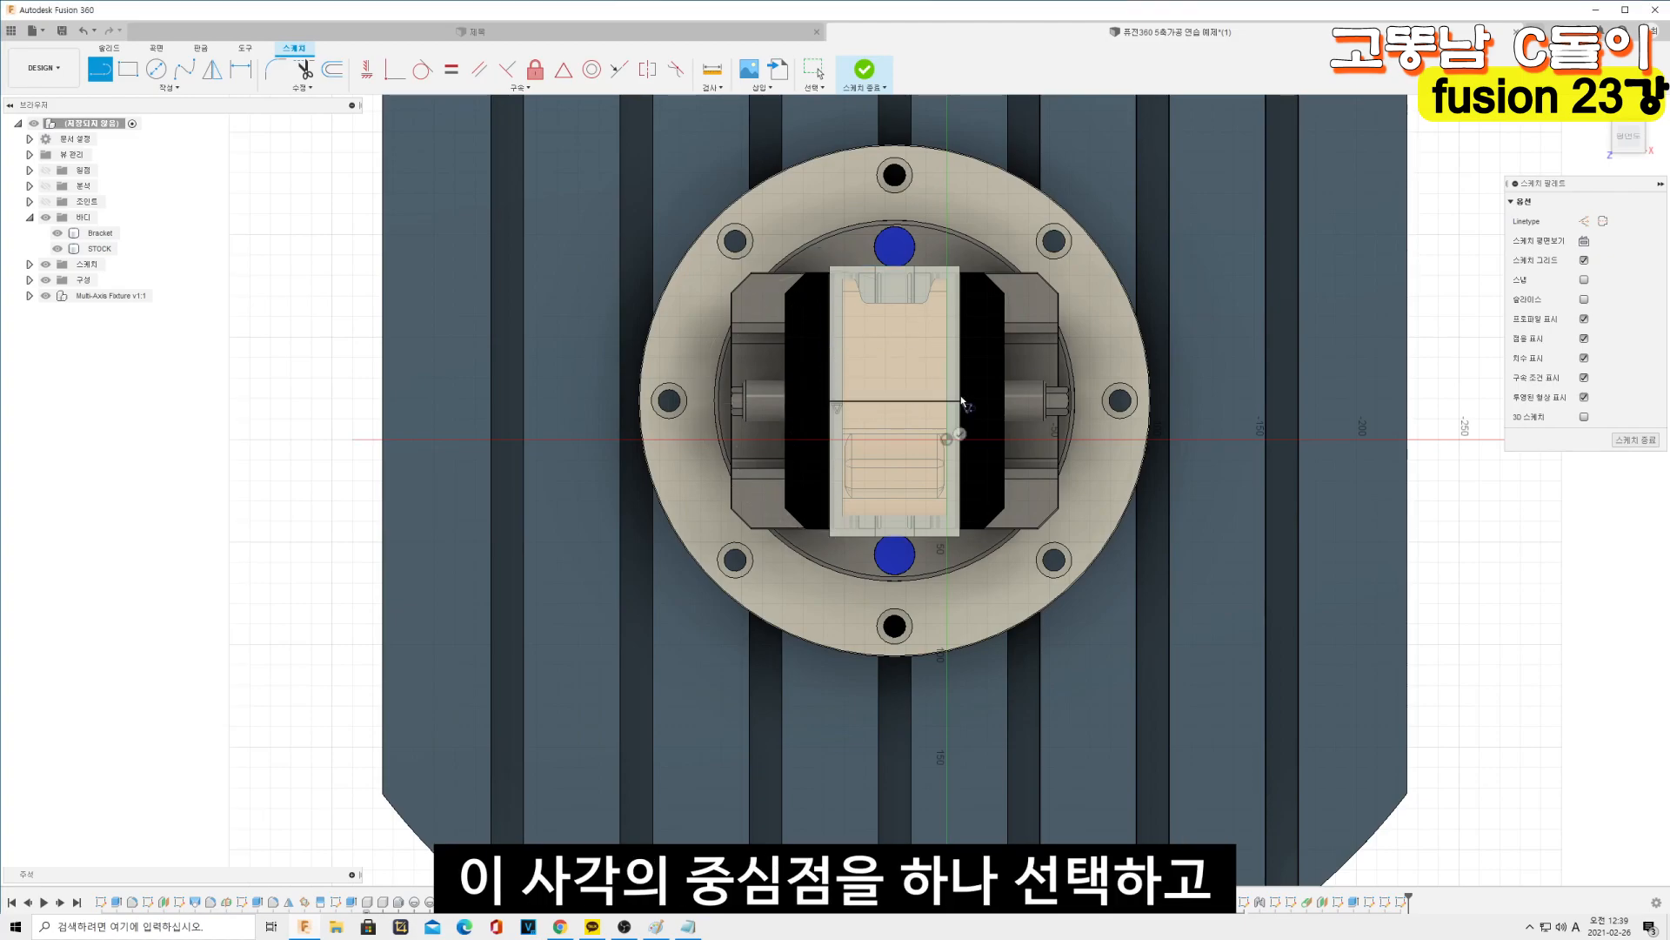
Draw a circle about 25 mm in diameter centred on the line's midpoint and finish the sketch
scroll(1048, 400, "up", 2)
left_click(158, 67)
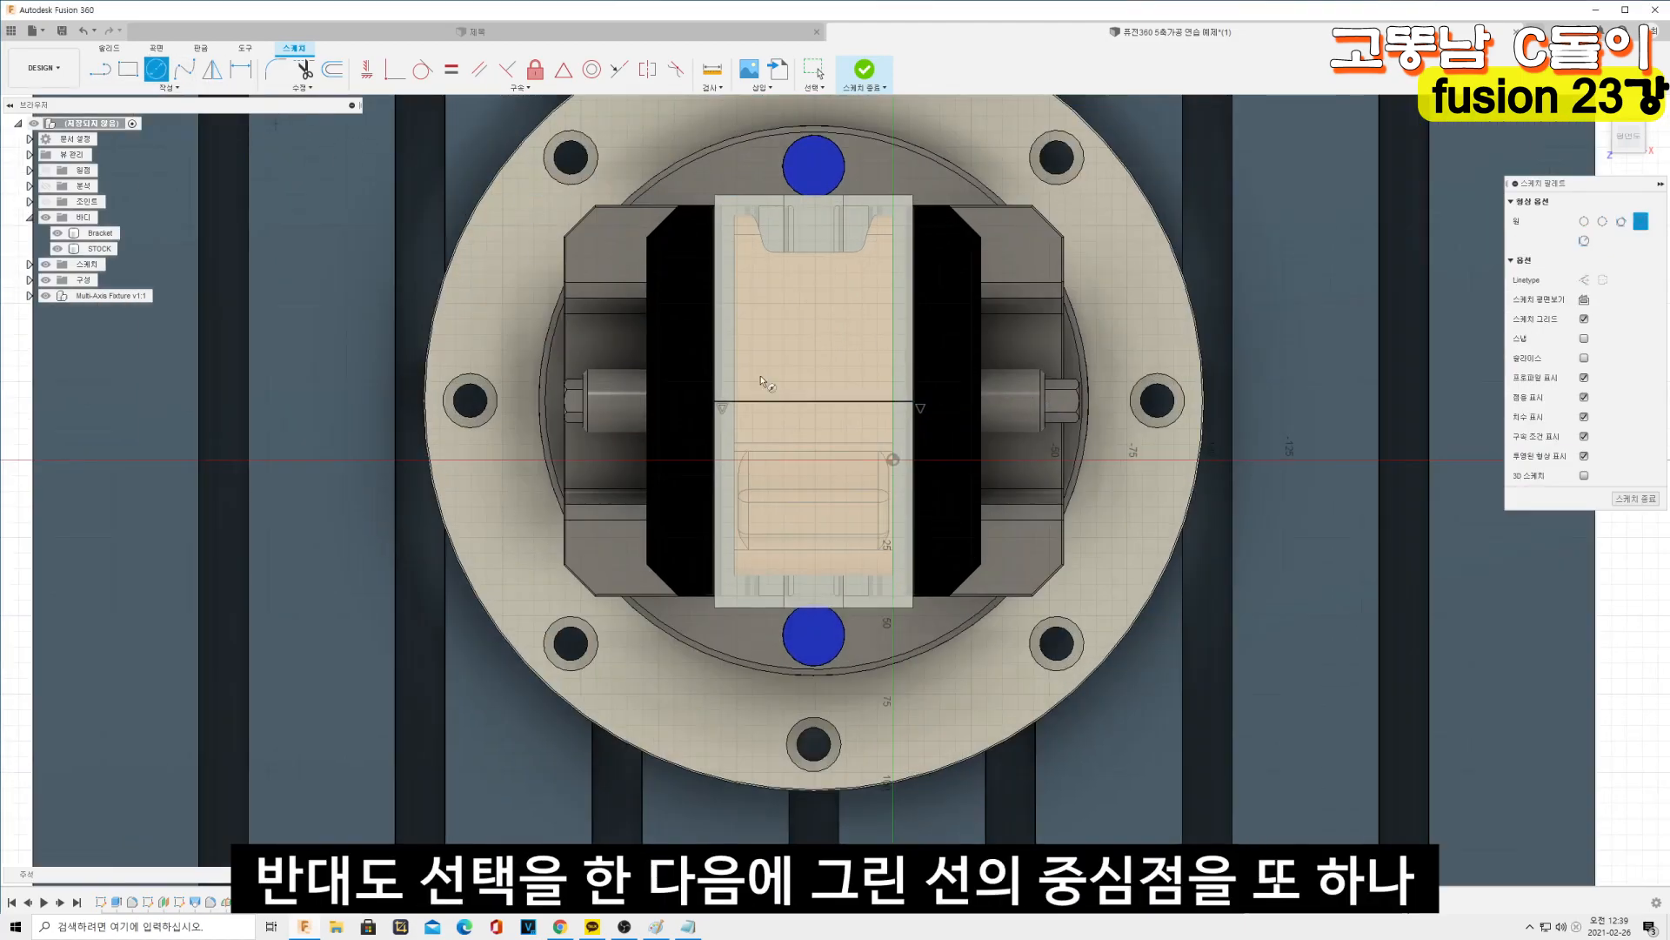
left_click(811, 405)
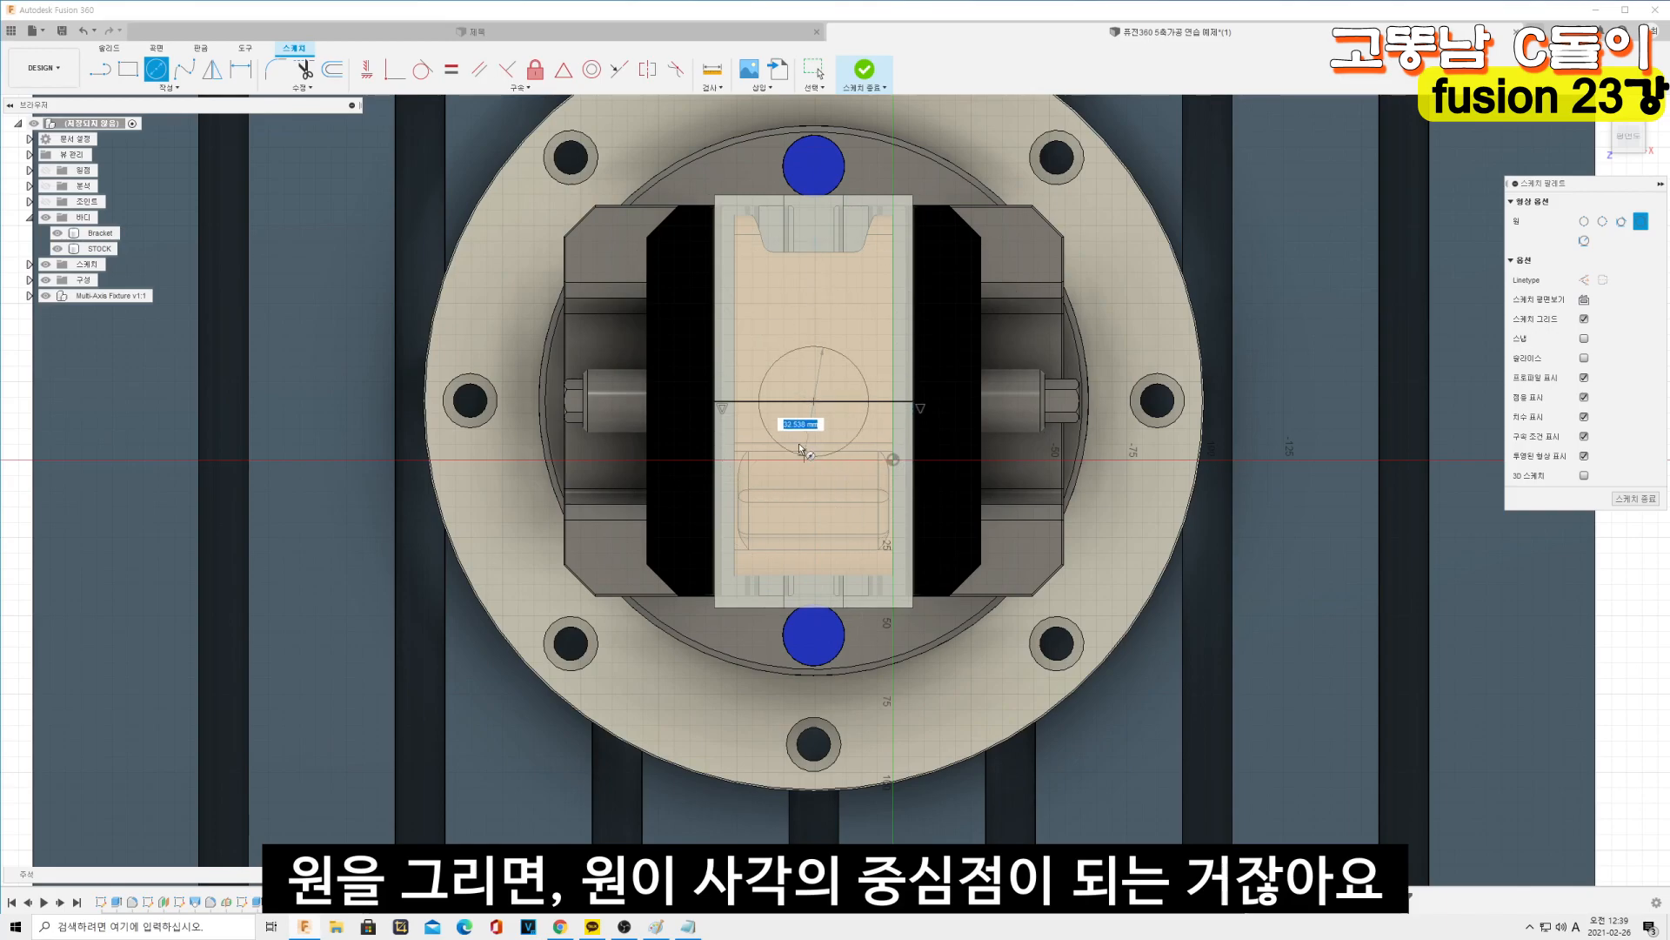
left_click(795, 435)
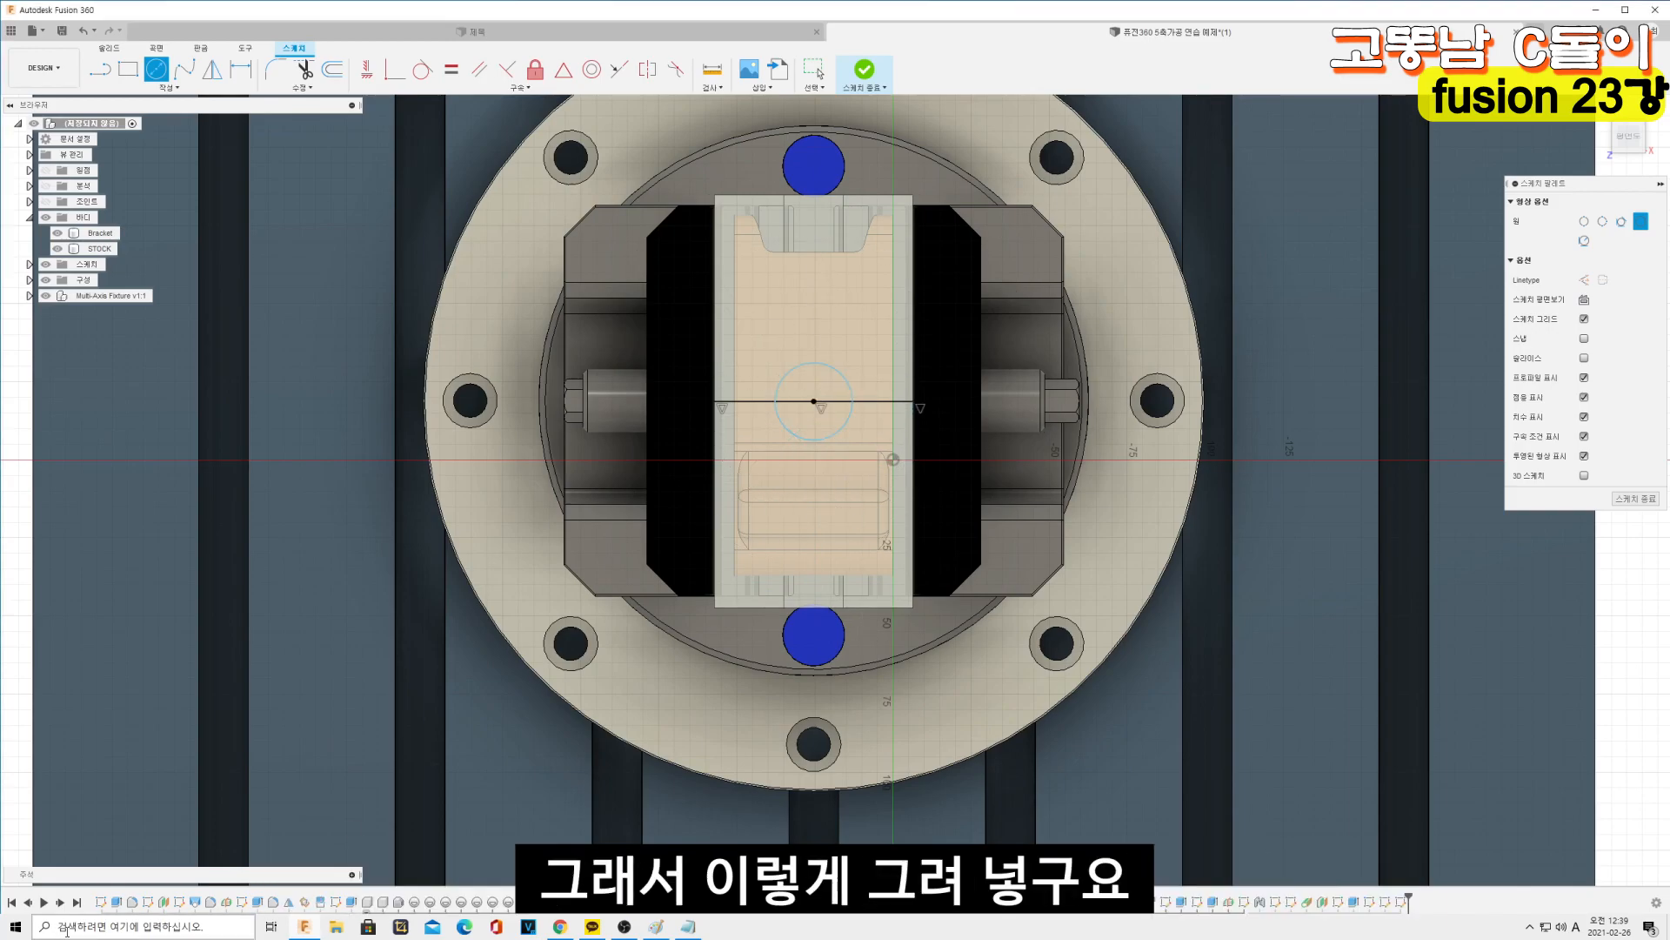
left_click(1636, 499)
Back in the Manufacture workspace, edit Setup3 to use a selected point as WCS origin and pick the sketched circle on the stock's top face
mouse_move(474, 409)
middle_mouse_down("shift")
mouse_move(495, 370)
mouse_move(439, 326)
middle_mouse_up("shift")
scroll(435, 348, "down", 5)
left_click(44, 68)
left_click(40, 214)
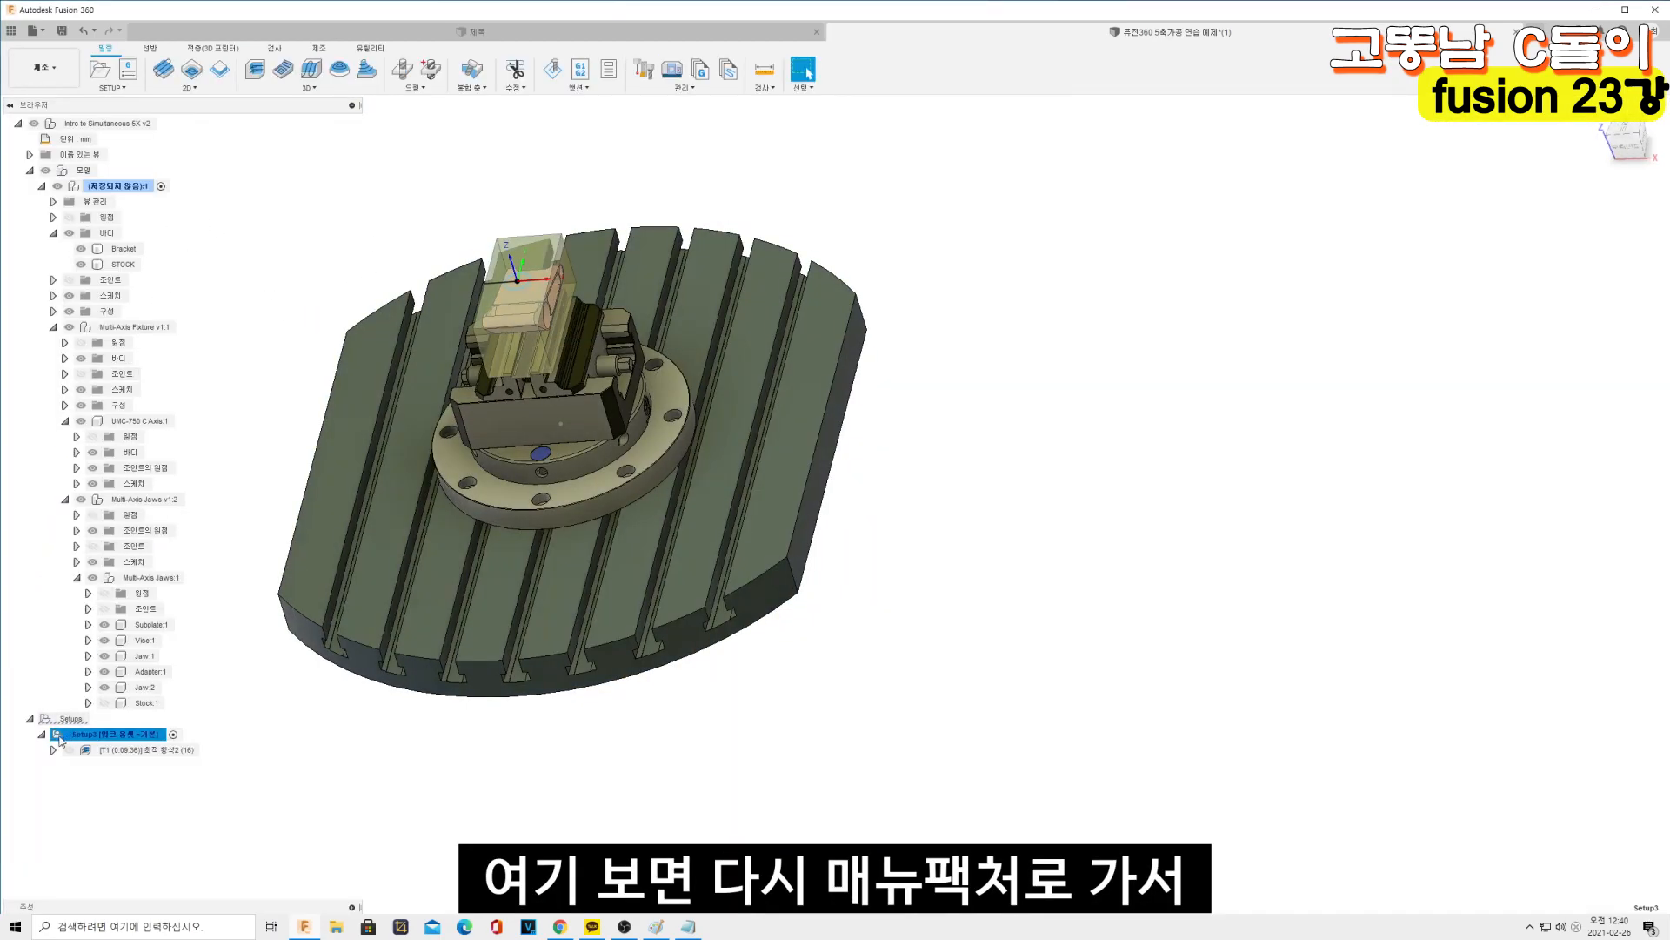
double_click(60, 736)
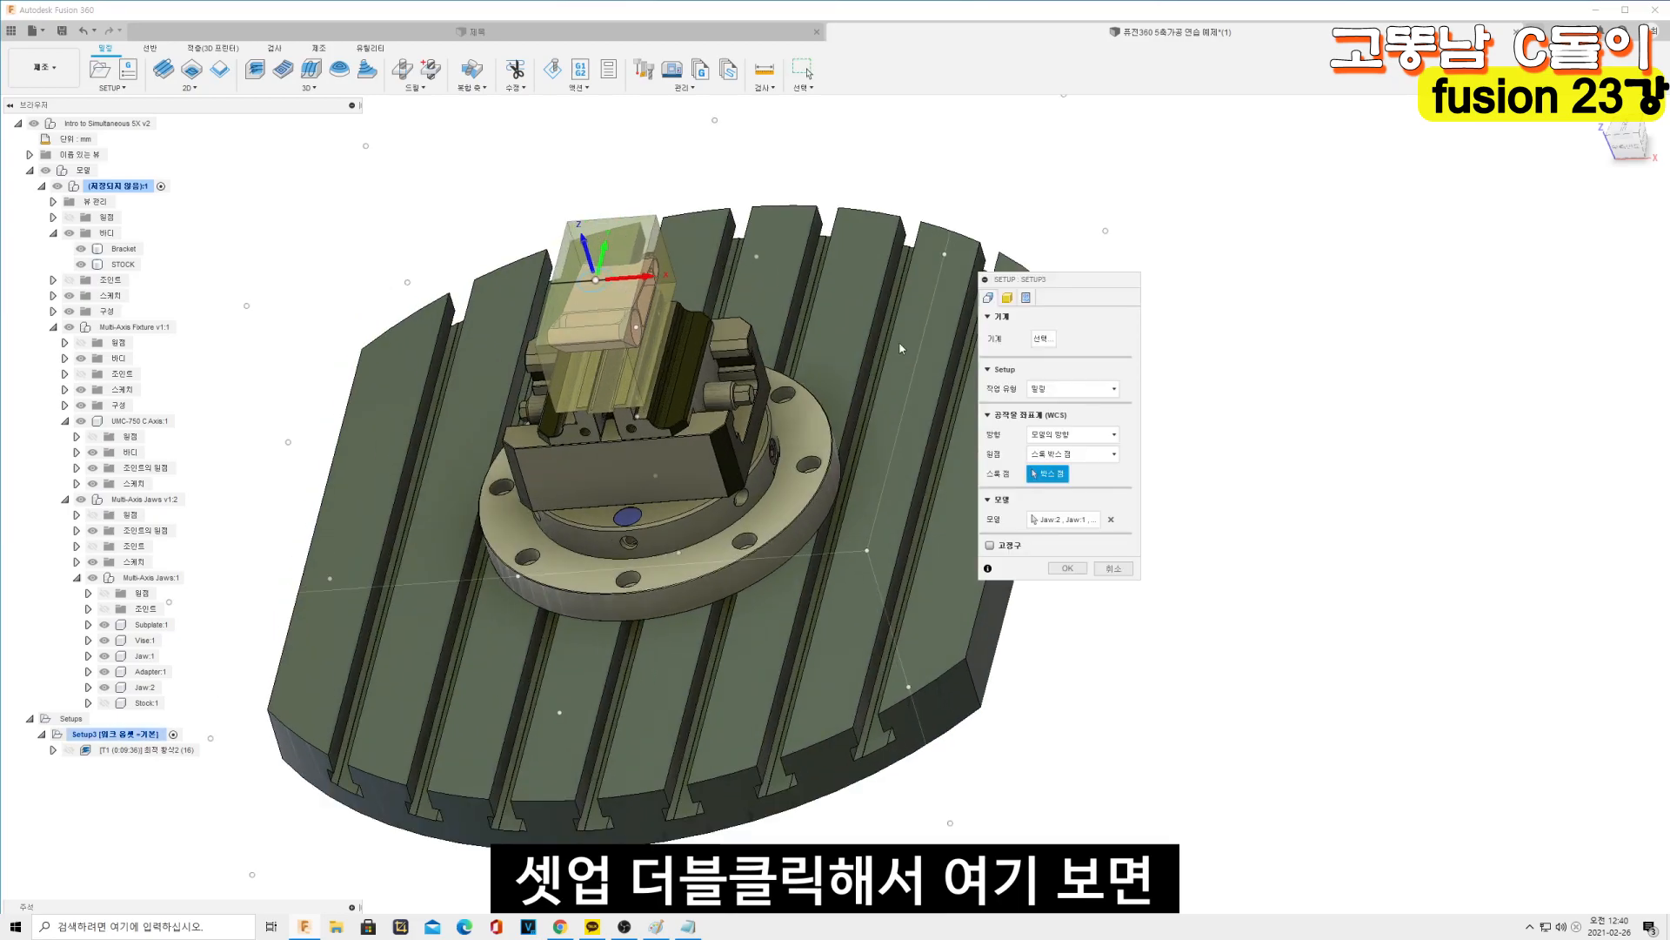
left_click(1069, 458)
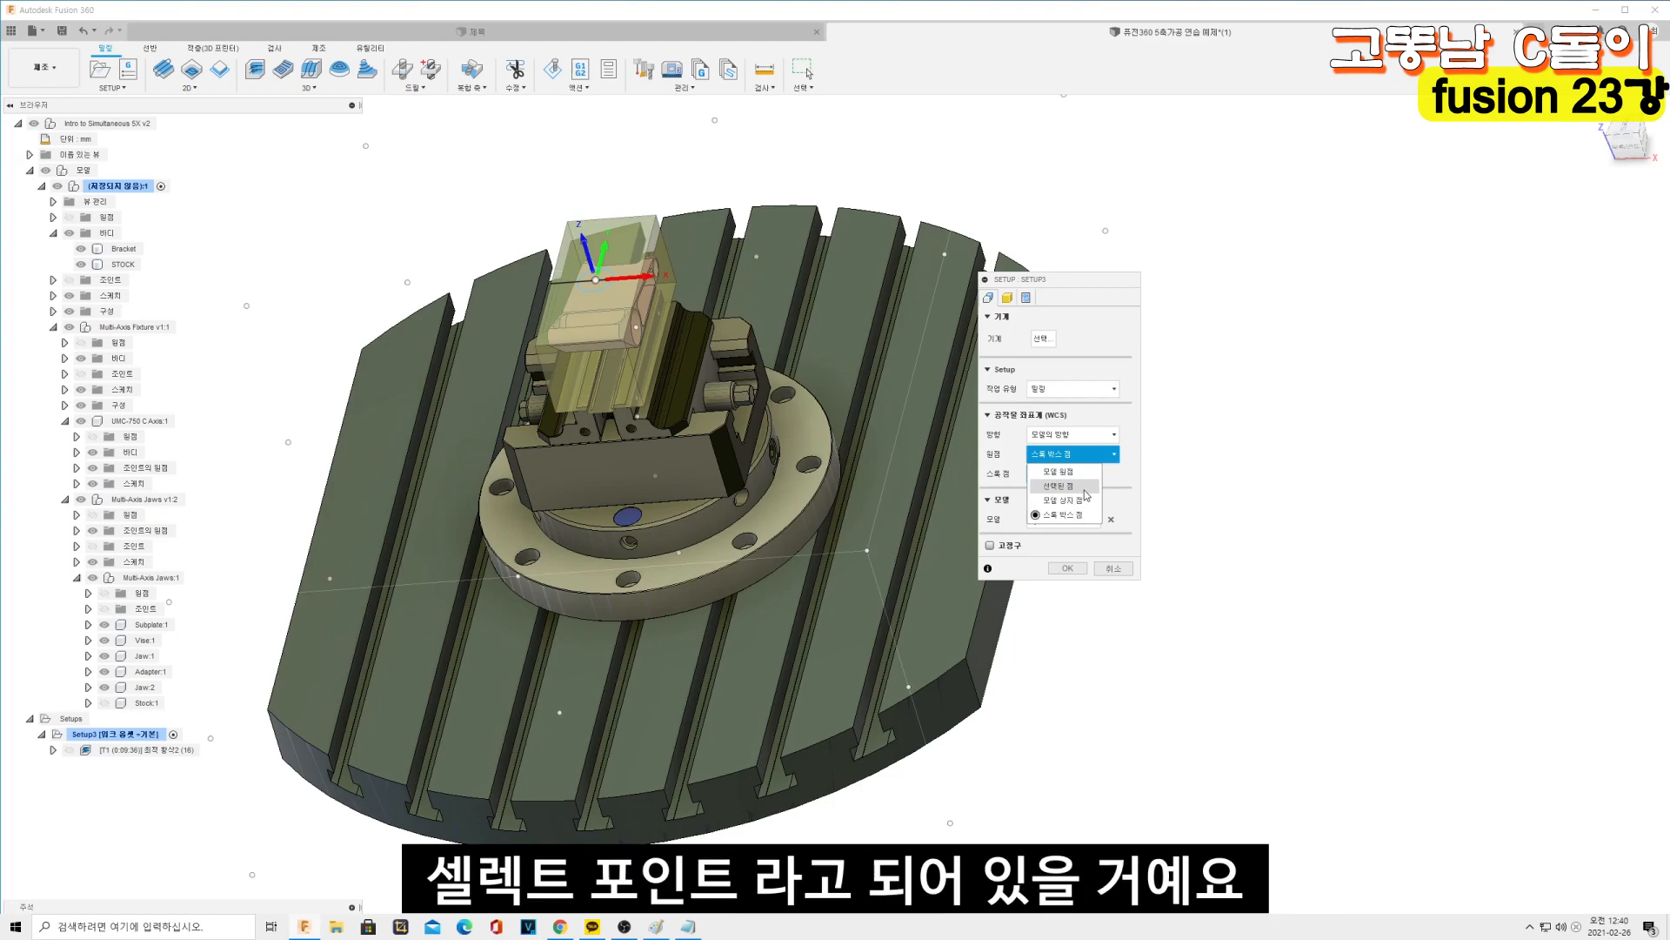
left_click(1085, 489)
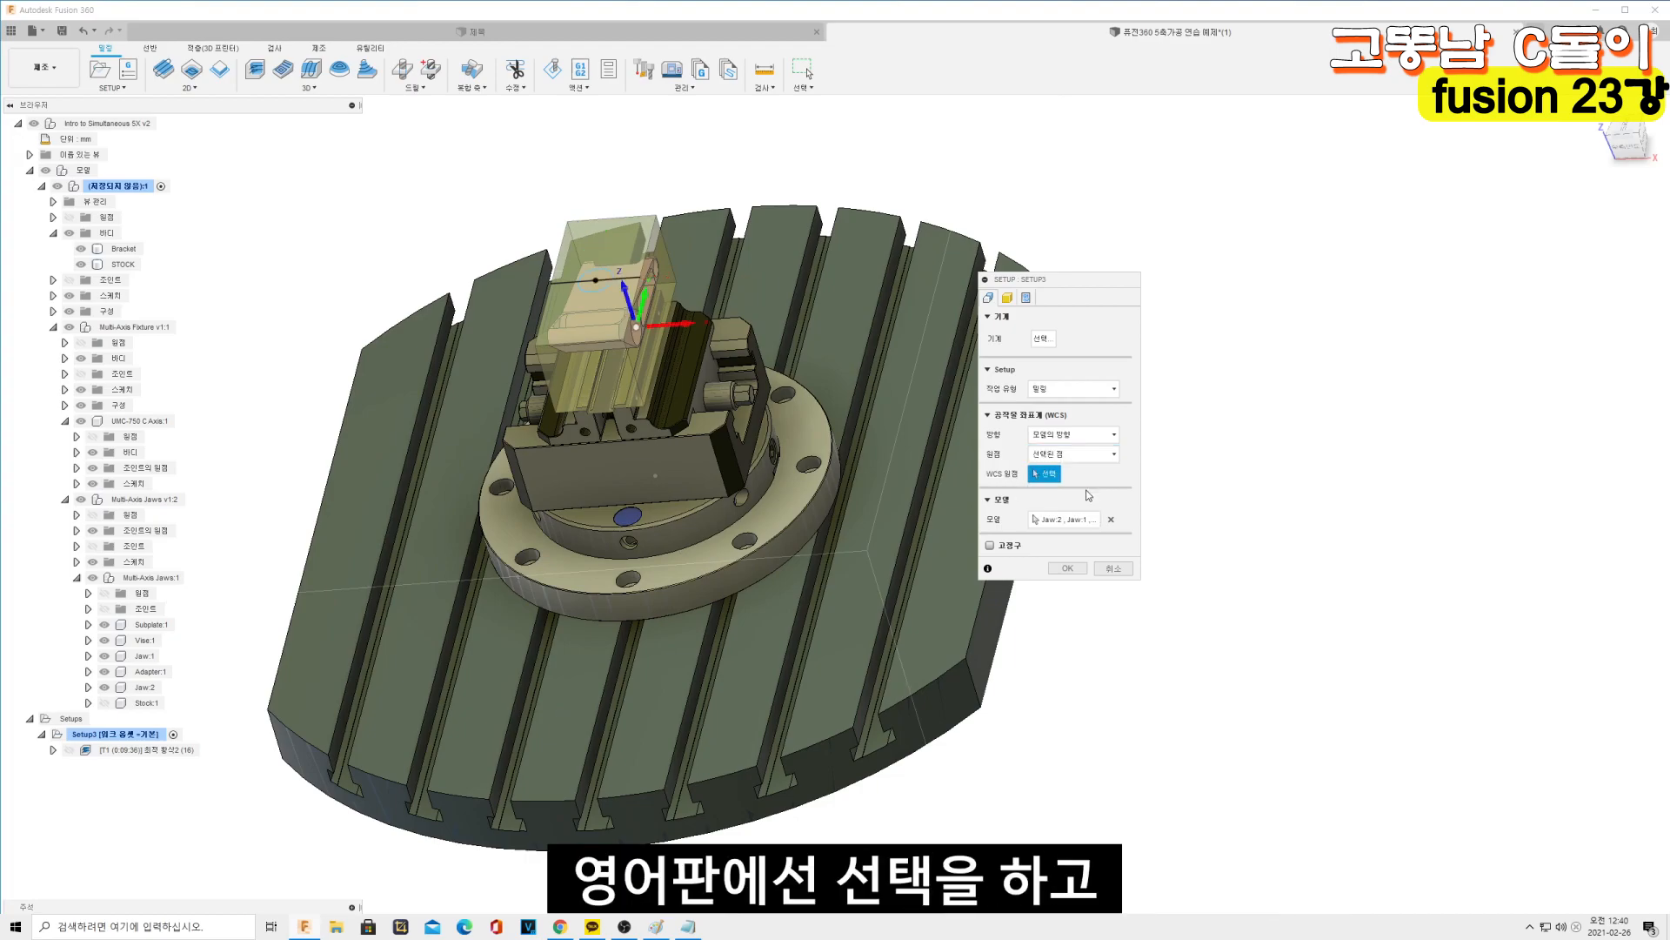
scroll(588, 310, "up", 5)
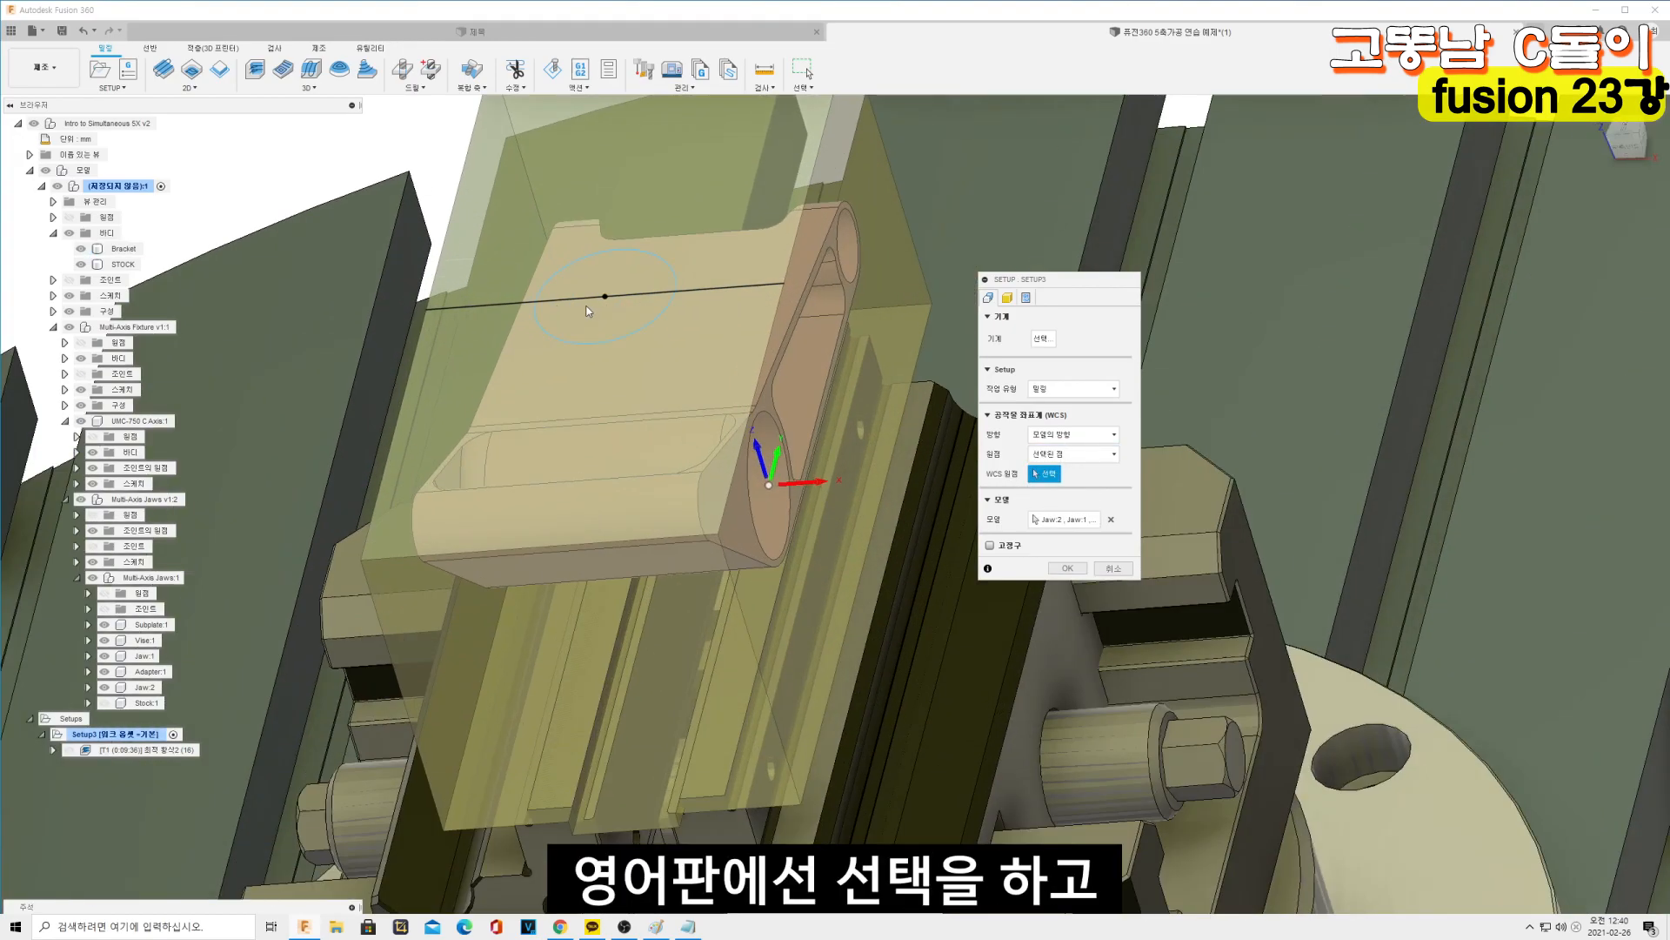
left_click(613, 342)
Examine the direction of the WCS axes at the stock's top centre relative to the vise screw and the table
scroll(632, 404, "down", 3)
scroll(634, 407, "down", 3)
middle_click_drag(633, 407, 687, 425, "shift")
scroll(602, 442, "down", 3)
scroll(541, 439, "down", 1)
middle_click_drag(807, 341, 719, 366, "shift")
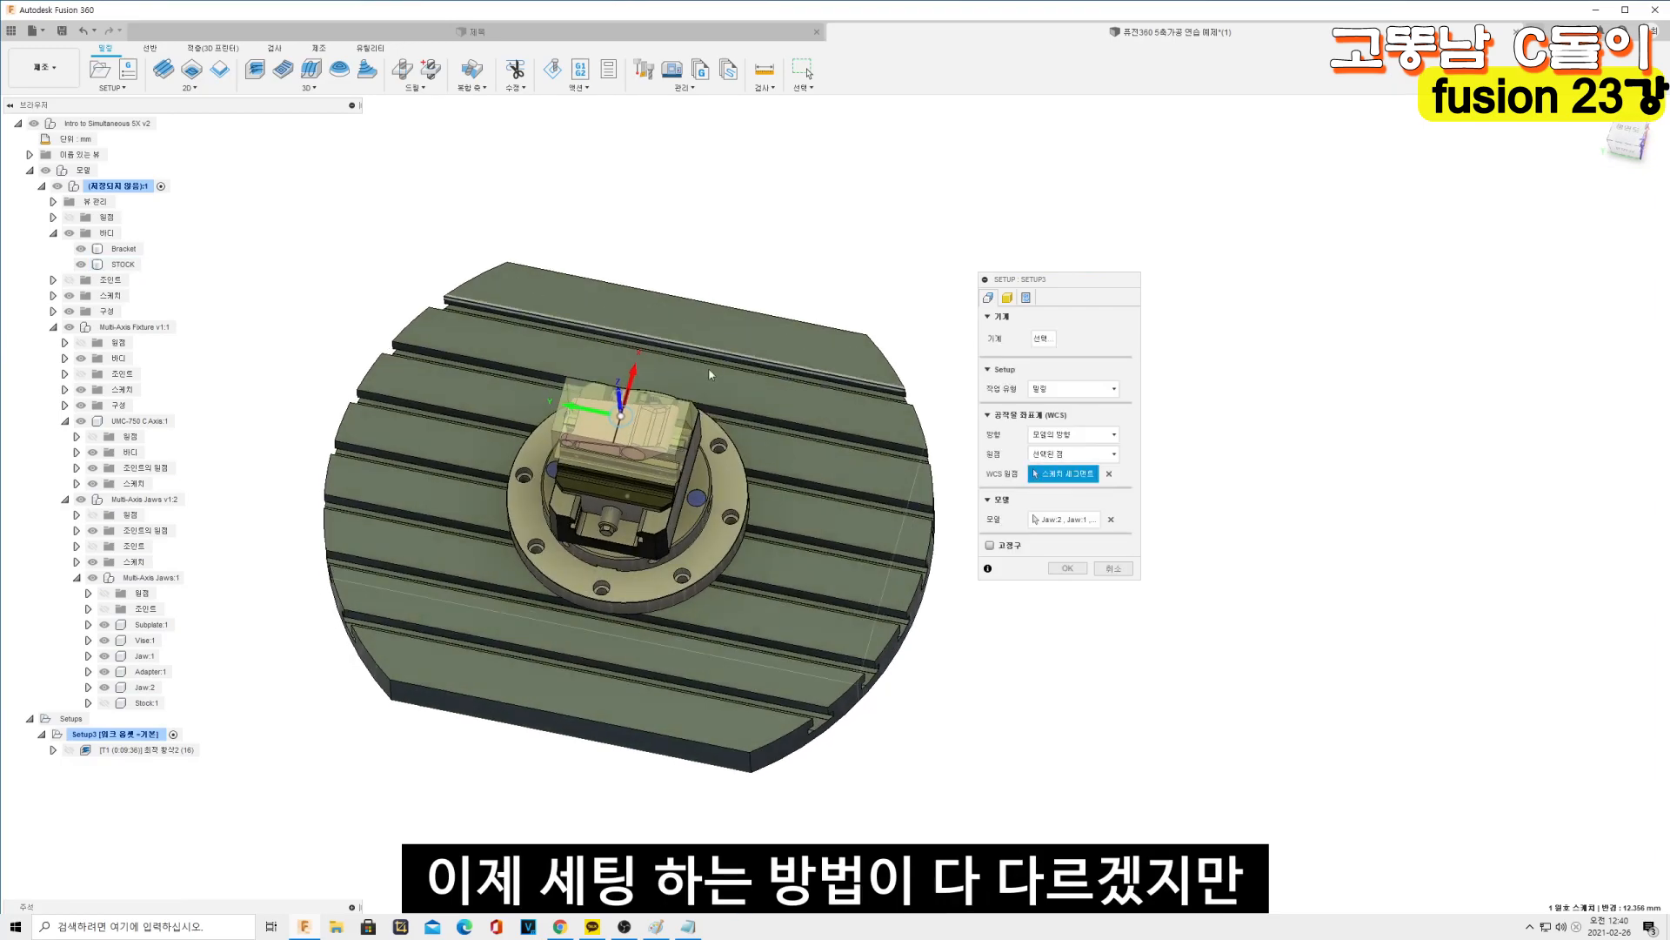
scroll(721, 365, "up", 4)
middle_click_drag(803, 323, 790, 223, "shift")
scroll(490, 543, "up", 2)
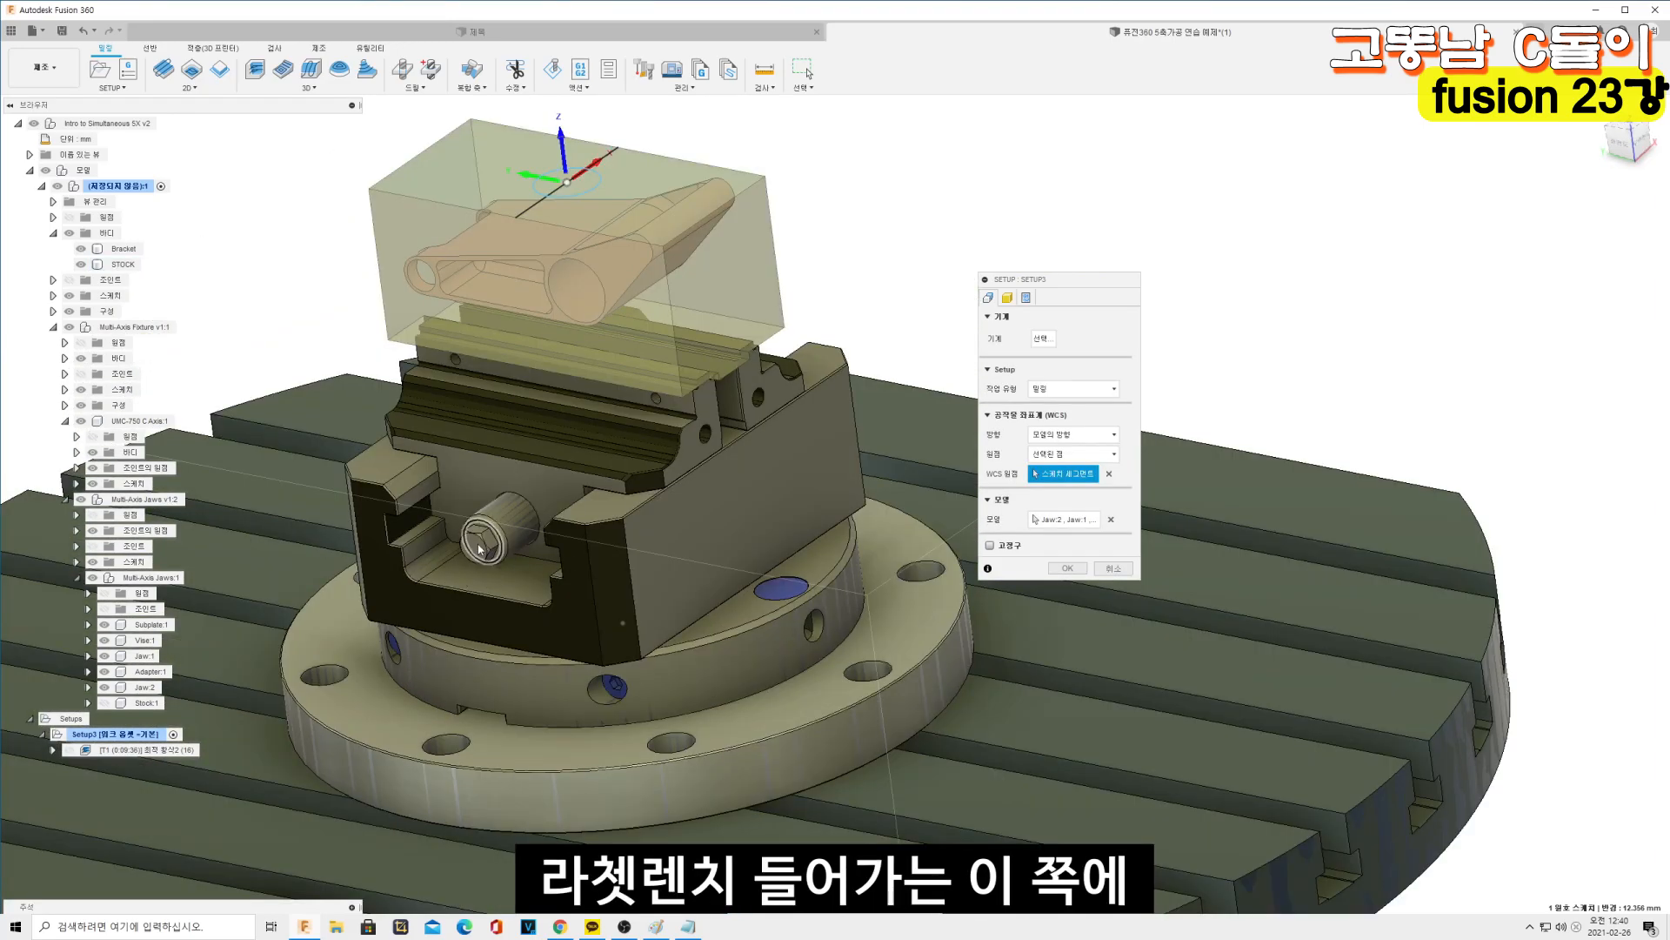
scroll(508, 559, "down", 3)
scroll(481, 477, "up", 3)
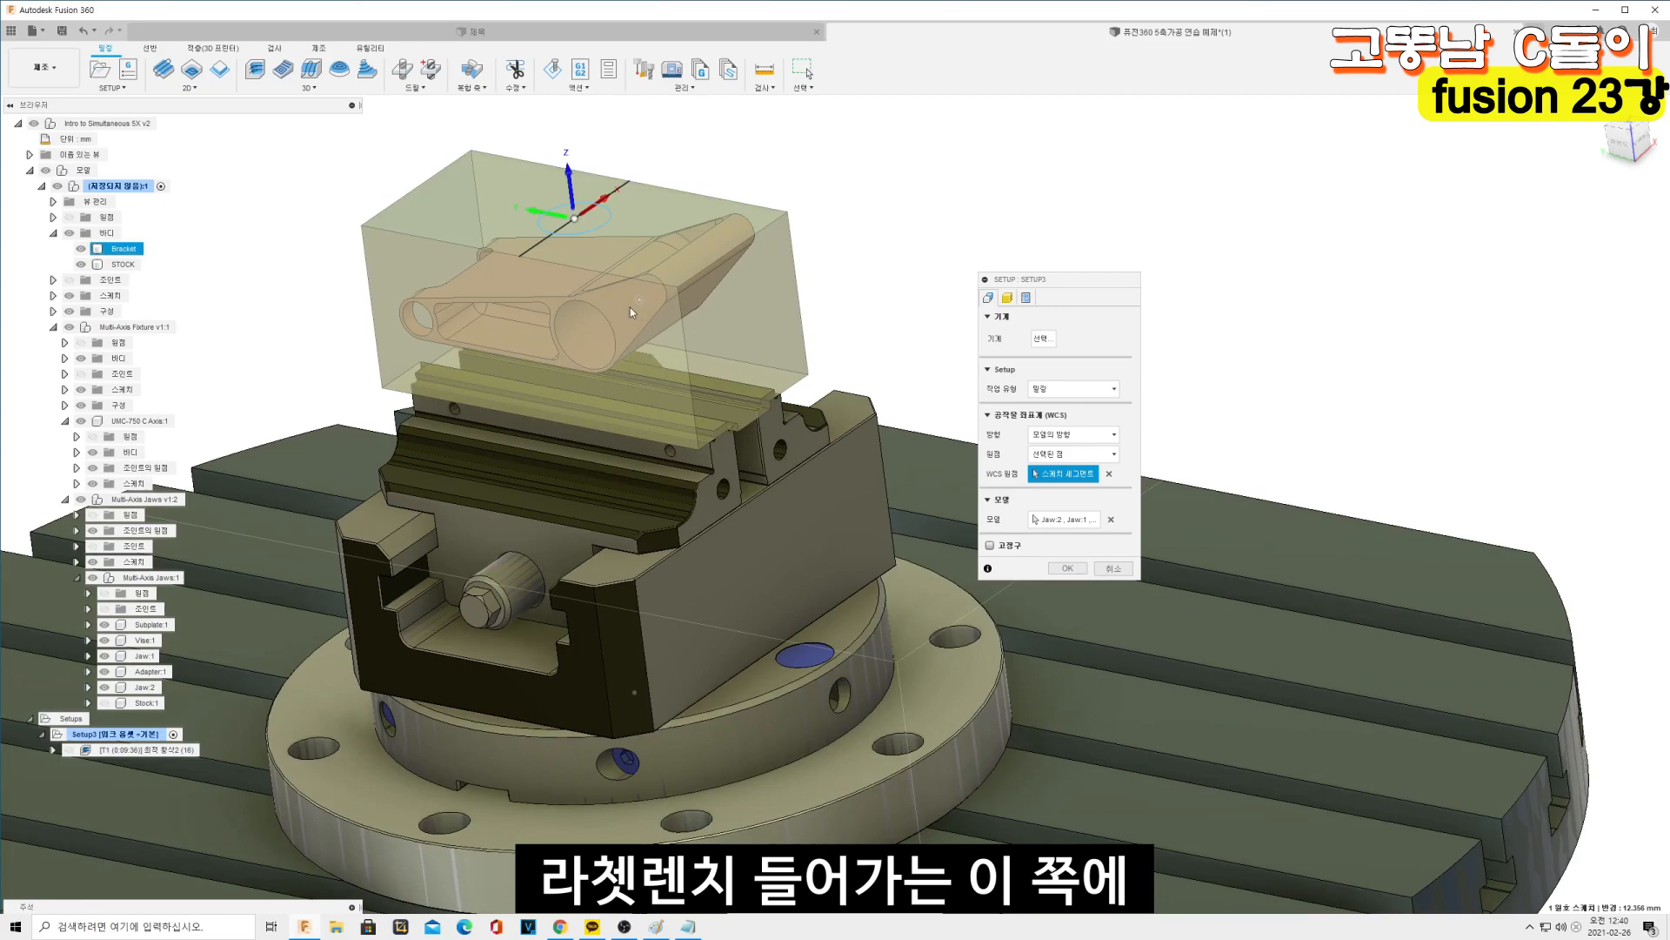
scroll(630, 307, "down", 3)
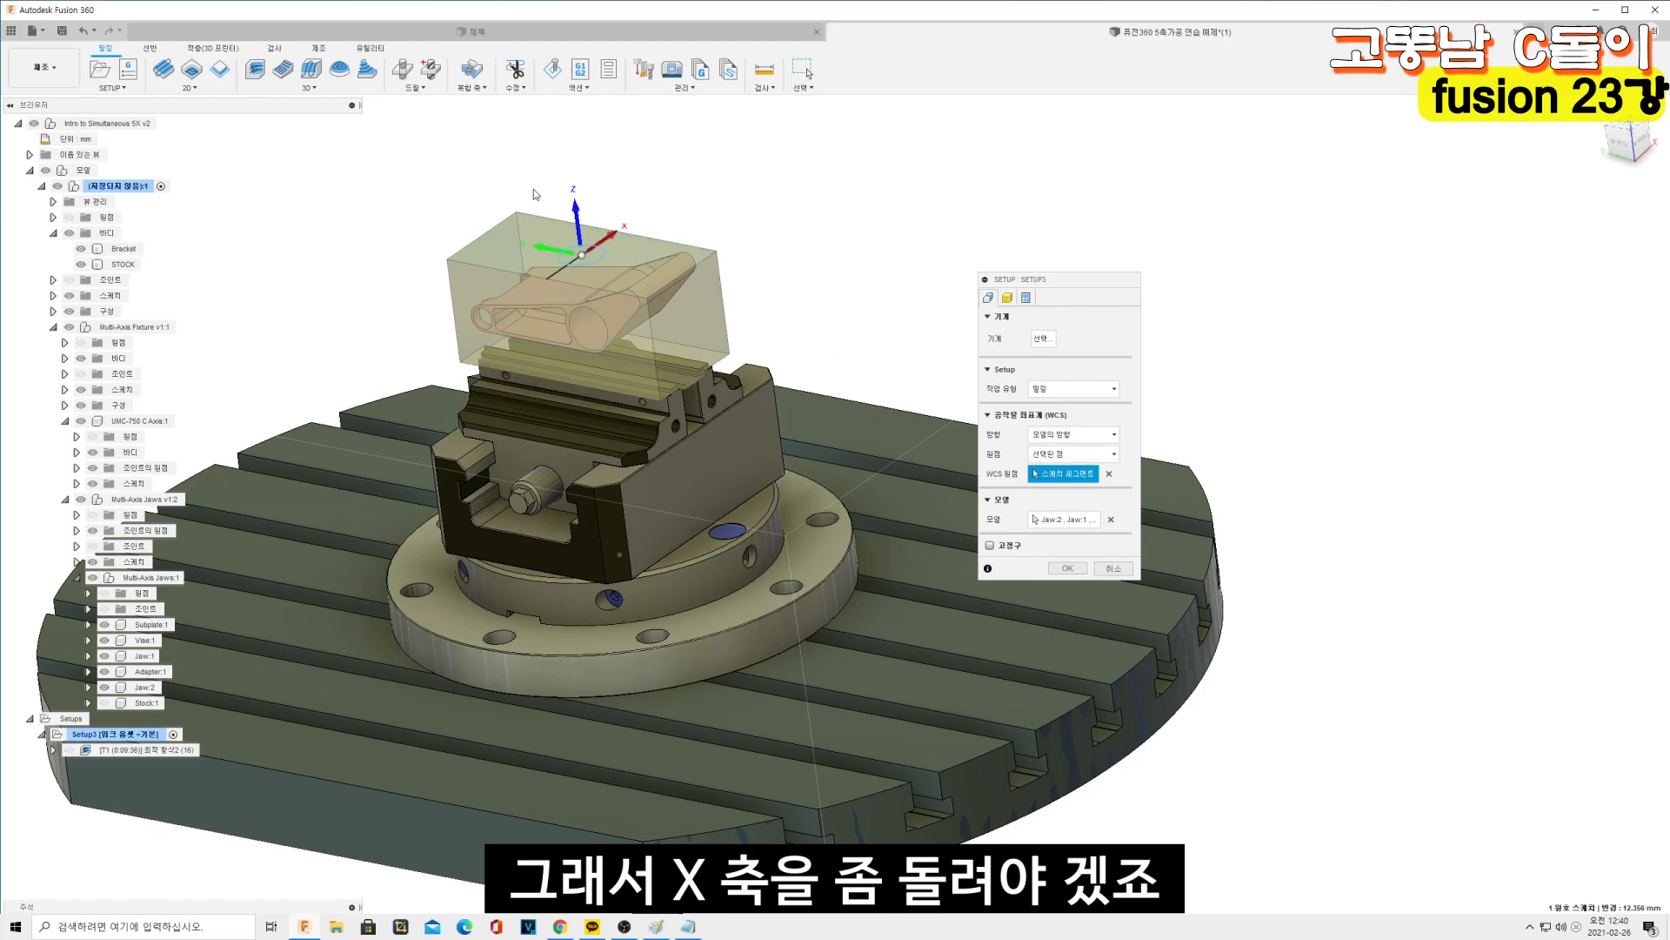
Orient the WCS by X and Y axis selection, using the stock's top long edge for X and top short edge for Y, with Y flipped
scroll(522, 199, "up", 3)
left_click(1115, 435)
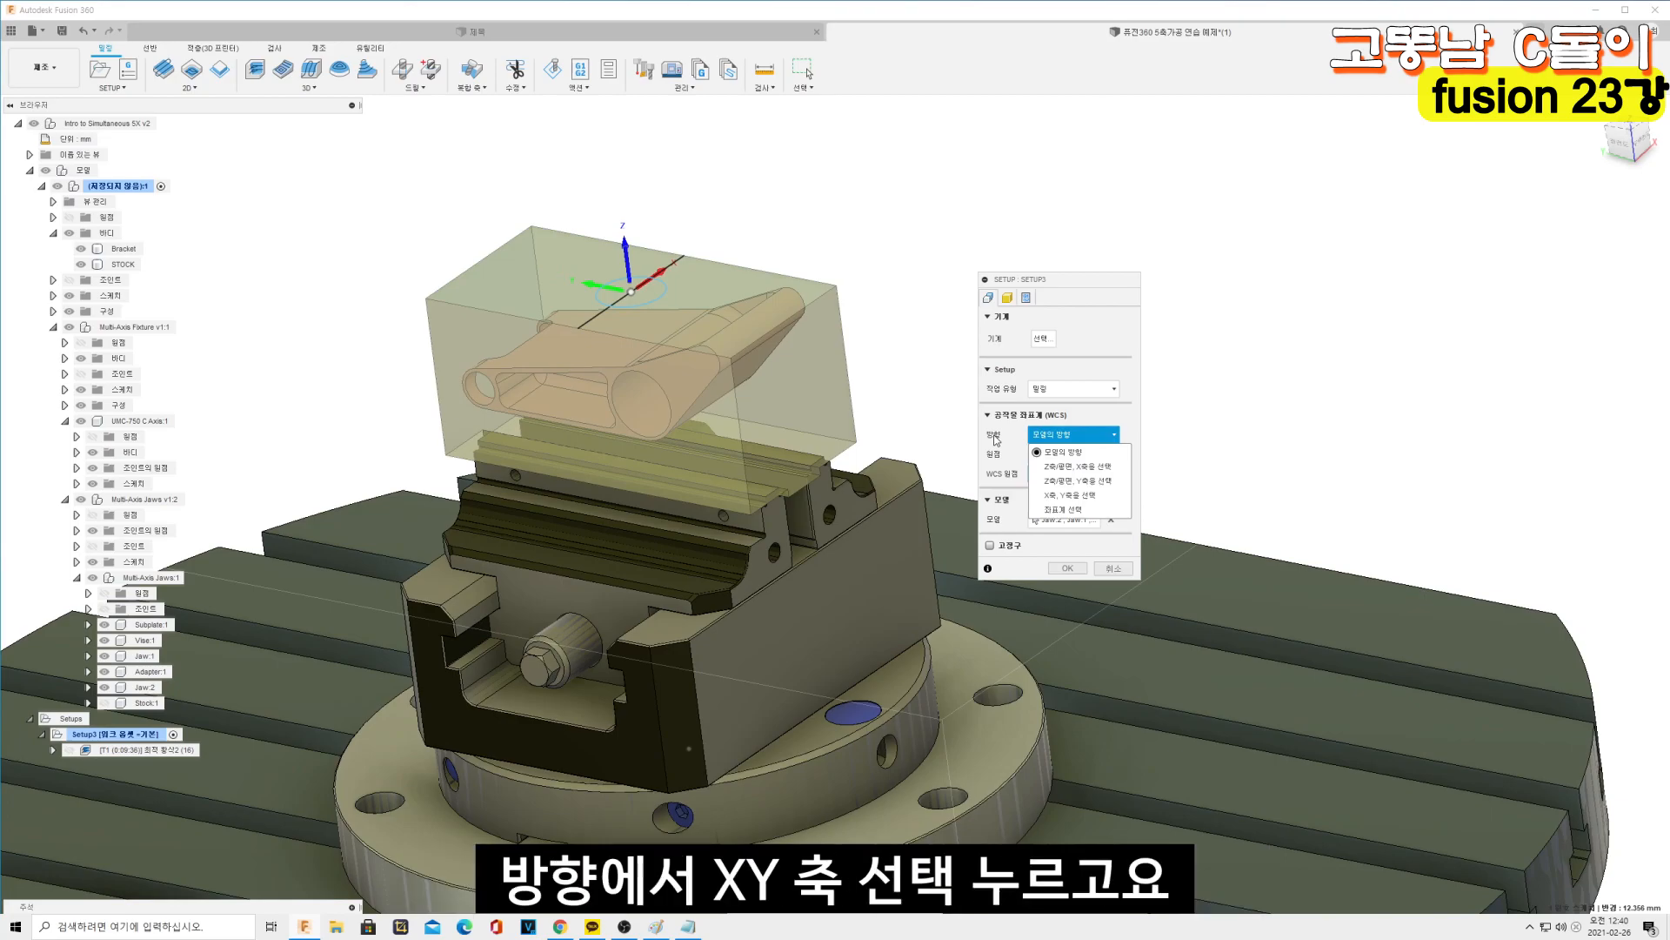
left_click(1071, 496)
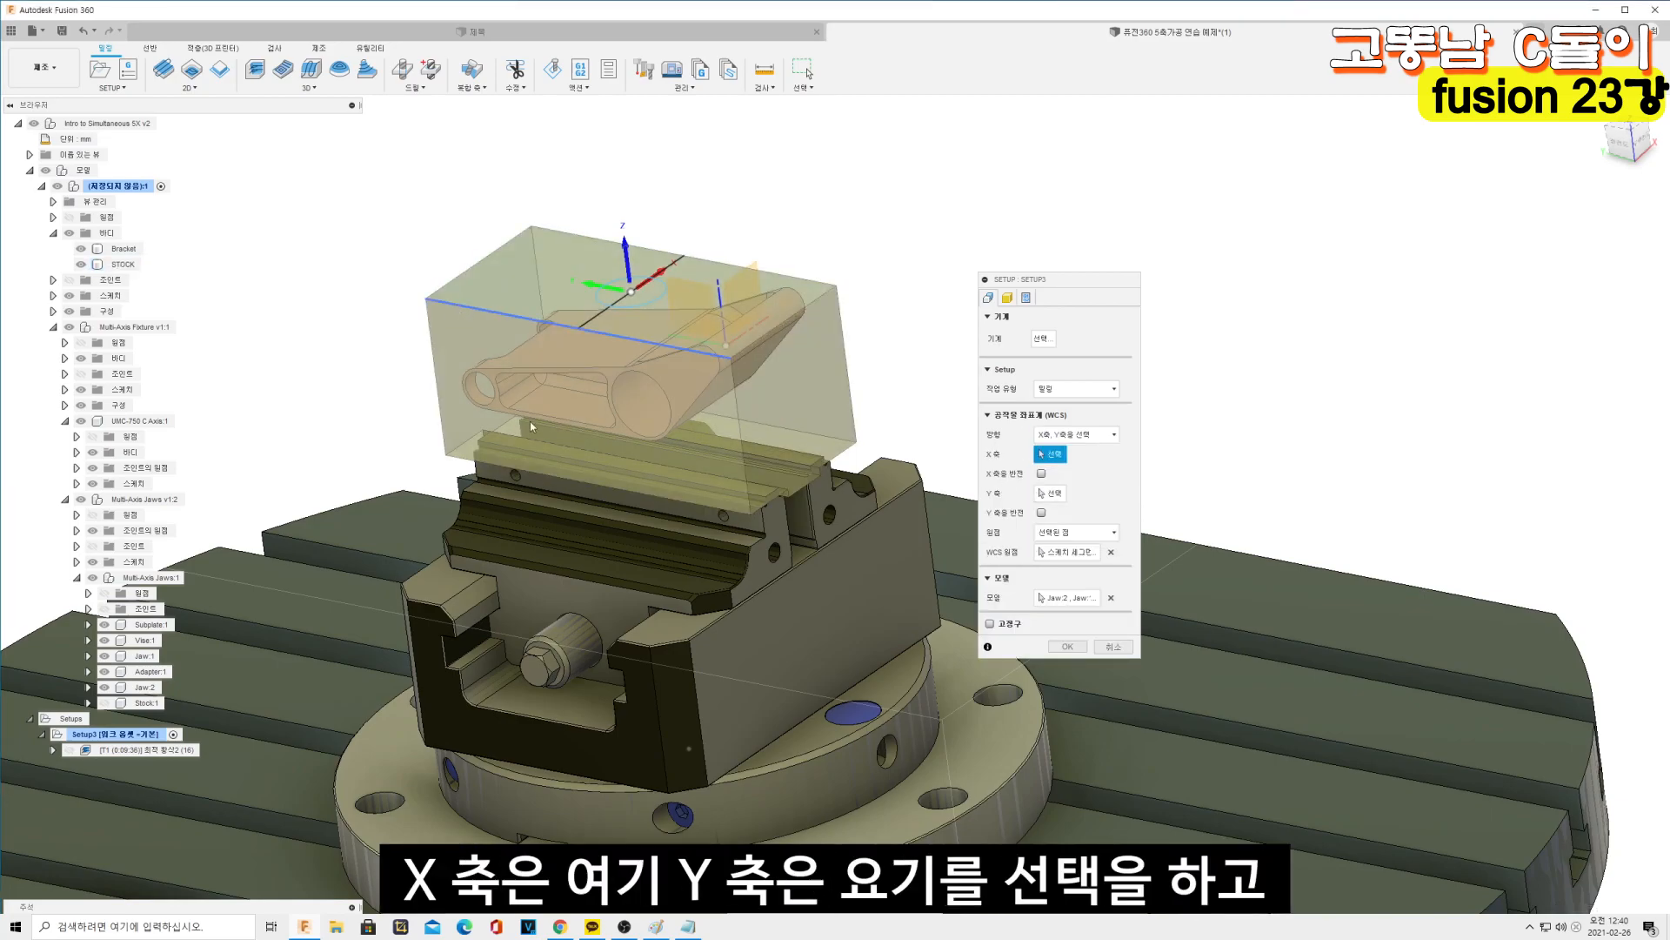
left_click(456, 303)
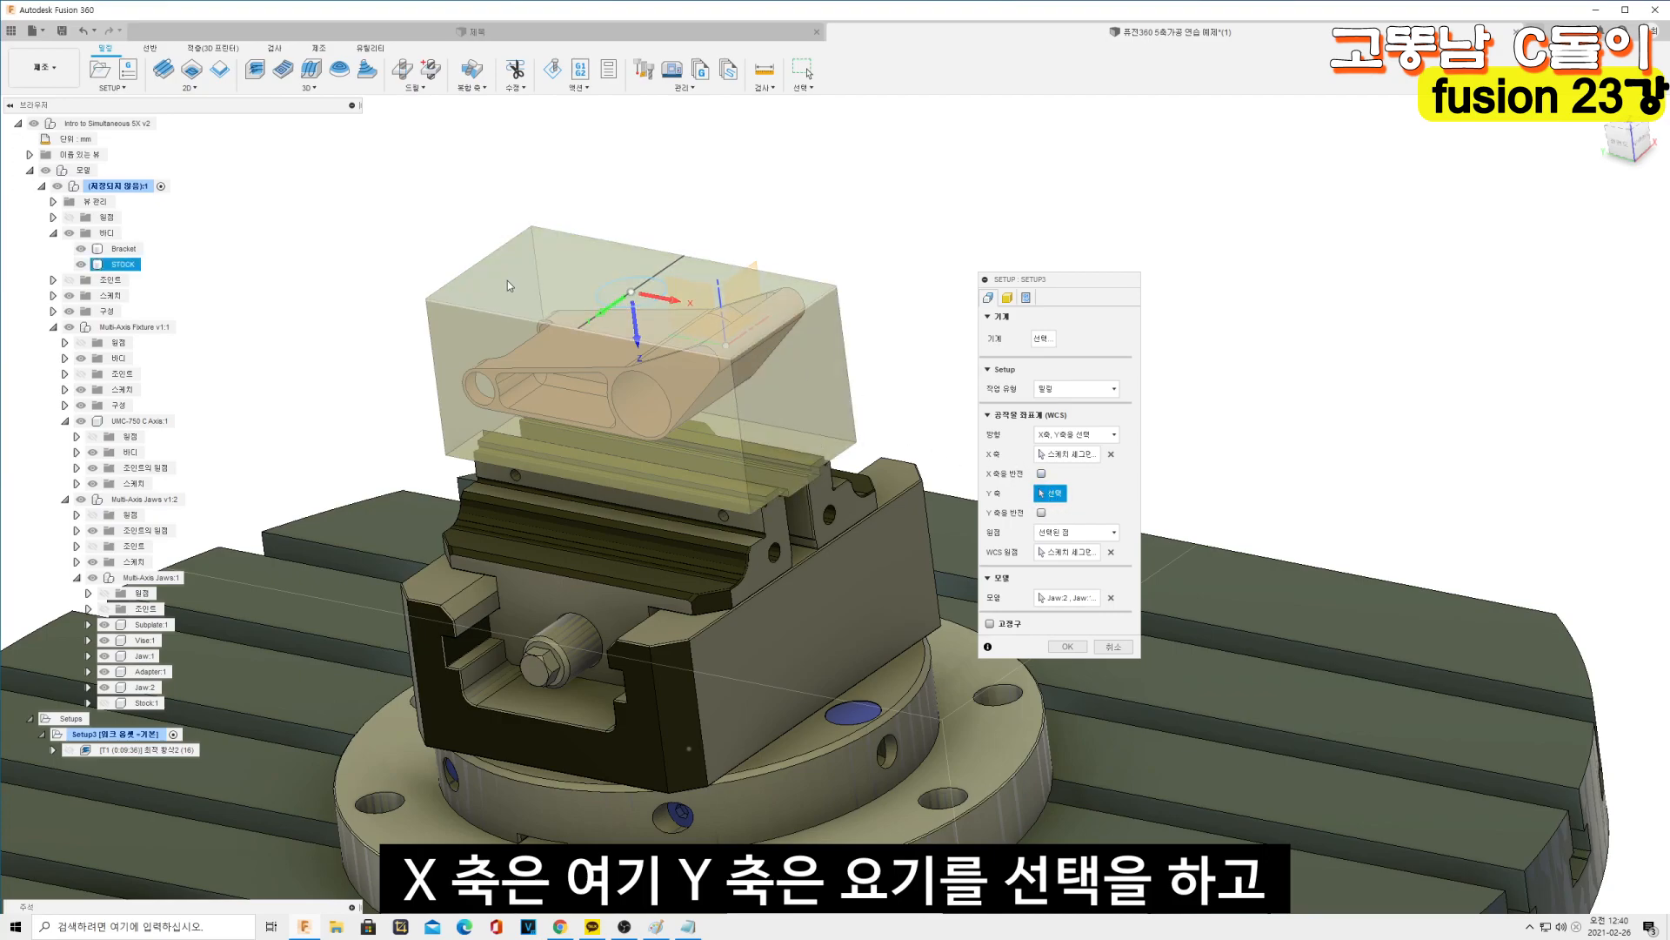
left_click(464, 271)
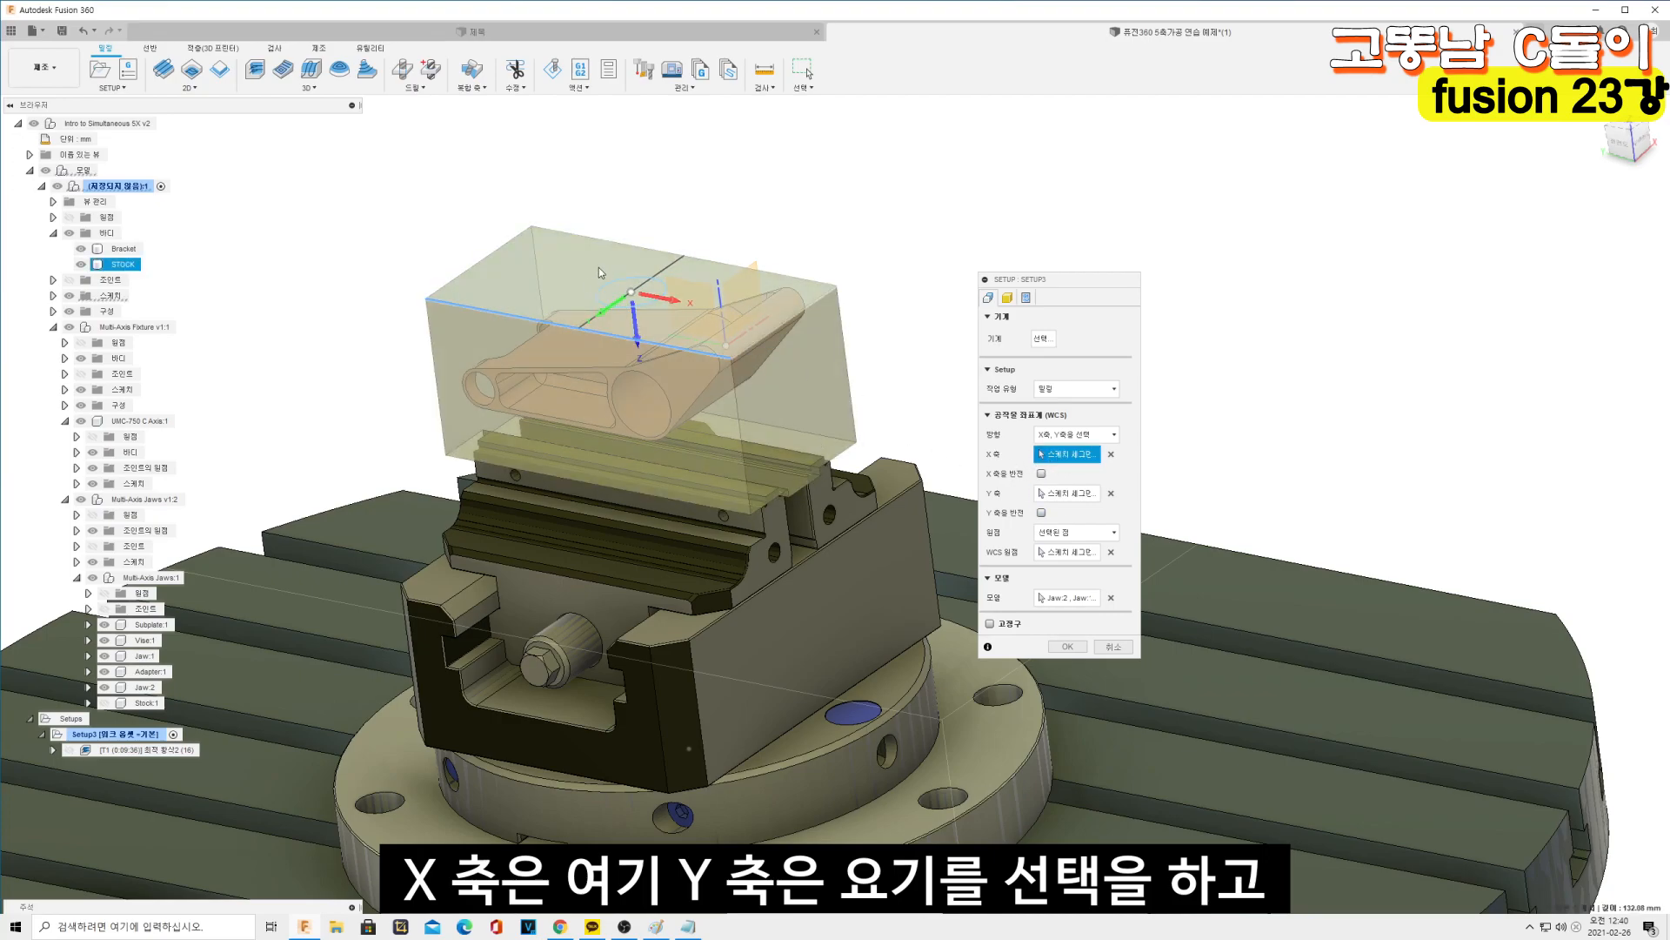
left_click(1041, 513)
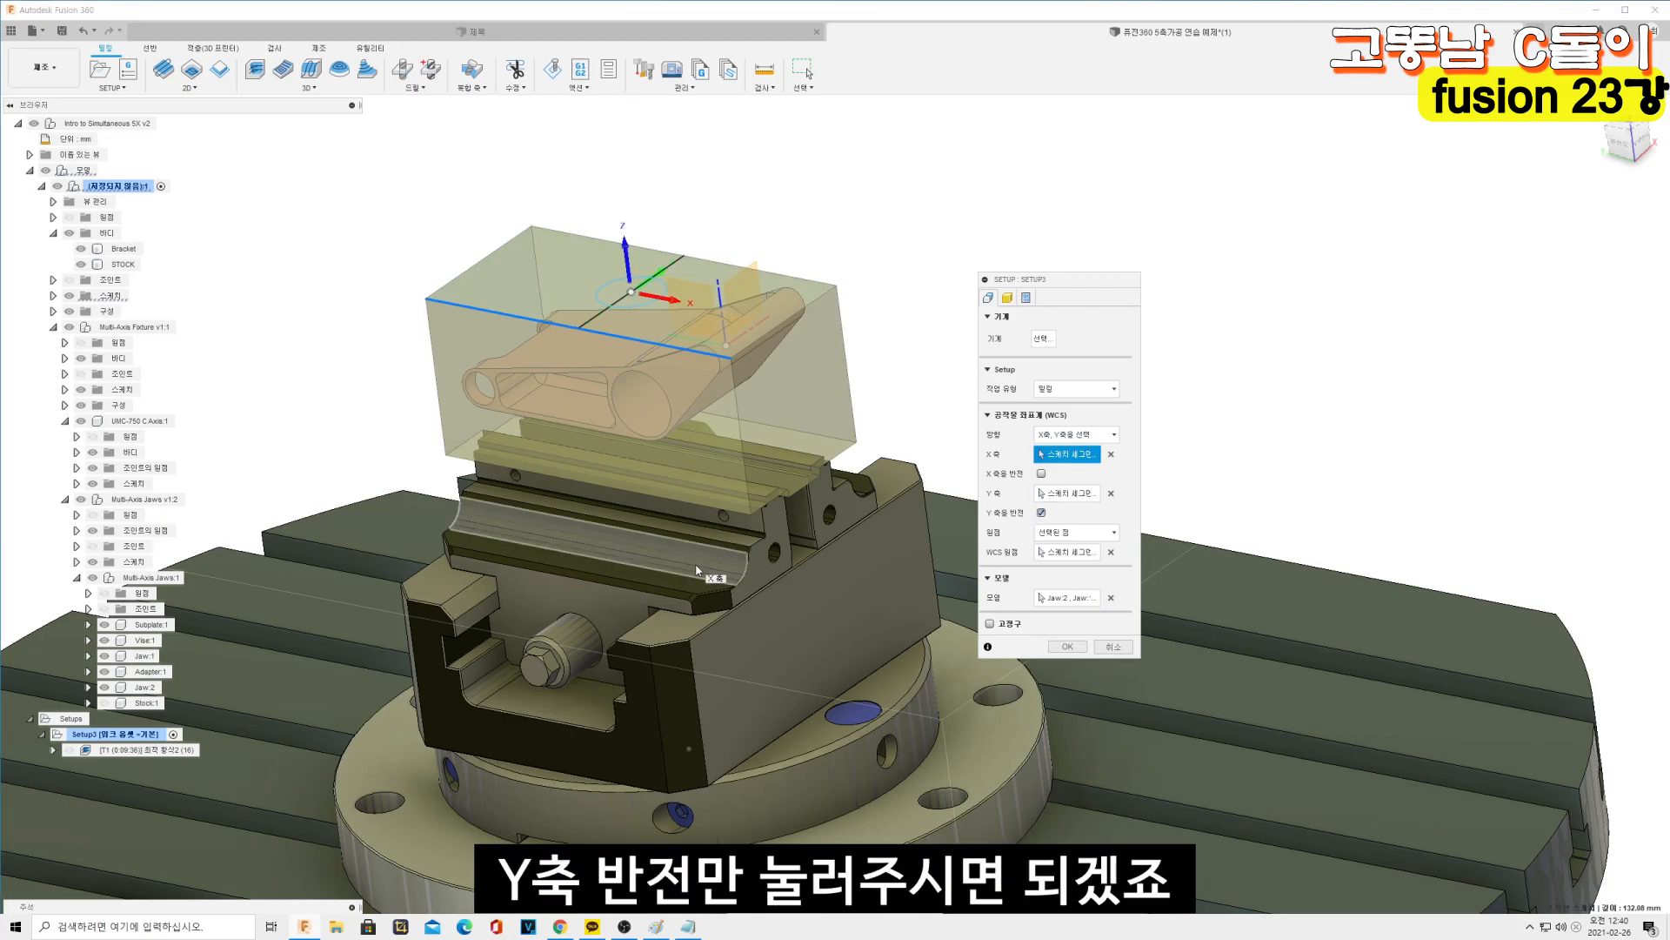
Review the setup's origin, X axis, model and stock solid selections, and accept the edited setup
scroll(696, 570, "down", 6)
middle_click_drag(739, 392, 781, 410, "shift")
scroll(782, 409, "up", 5)
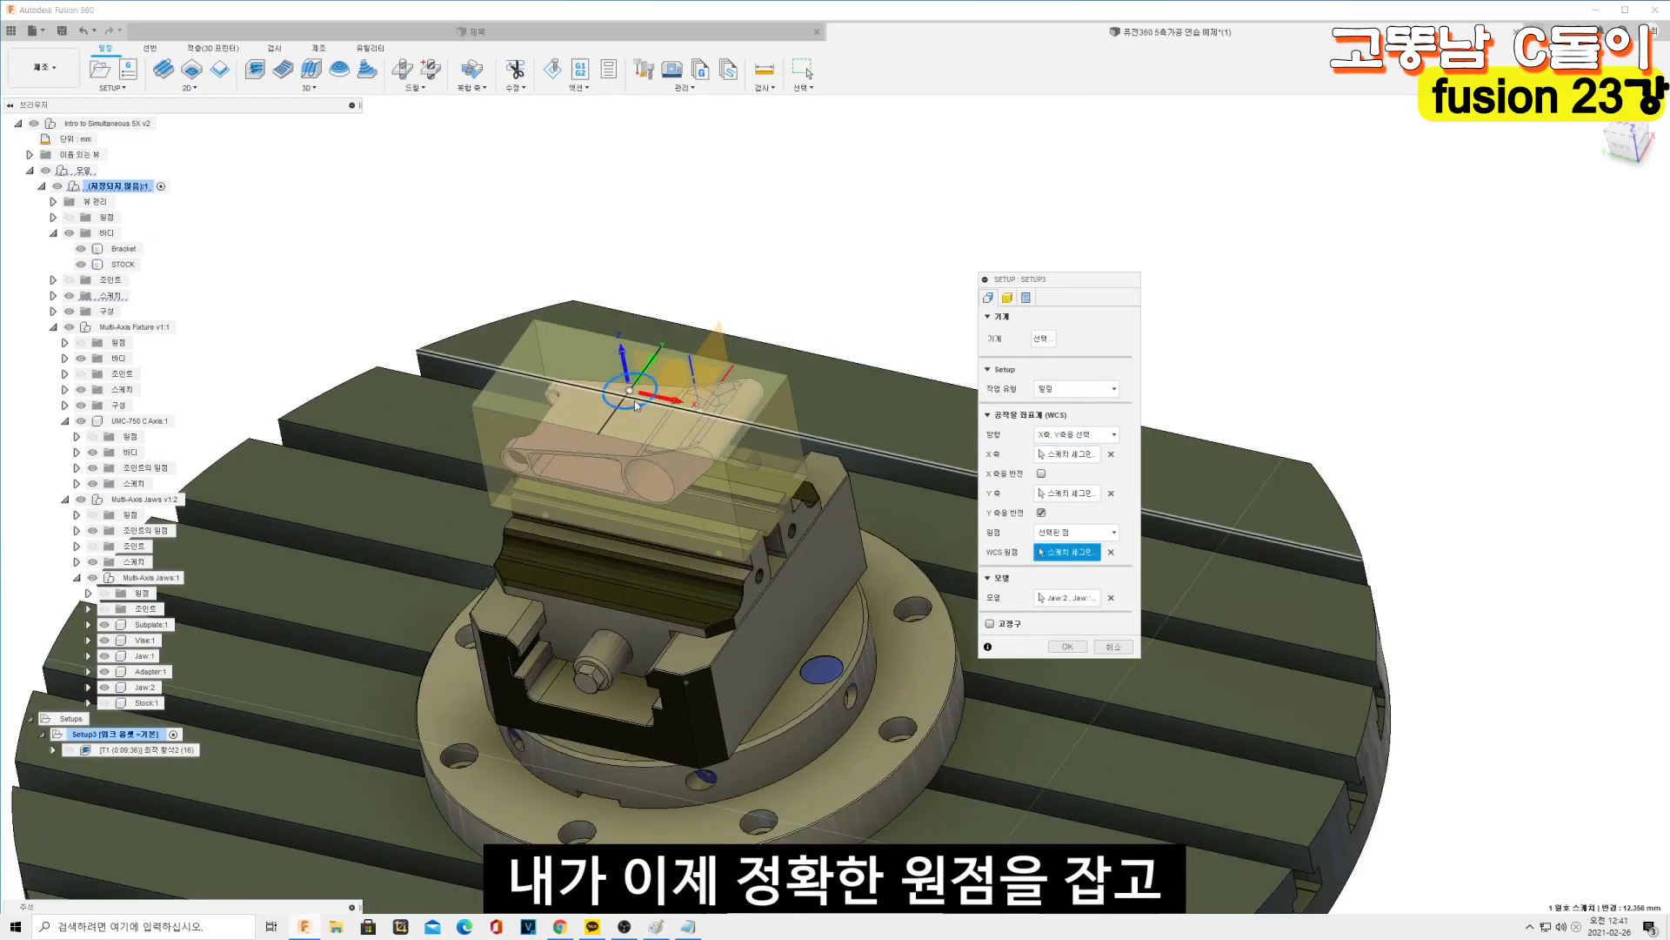
left_click(1073, 493)
left_click(1076, 456)
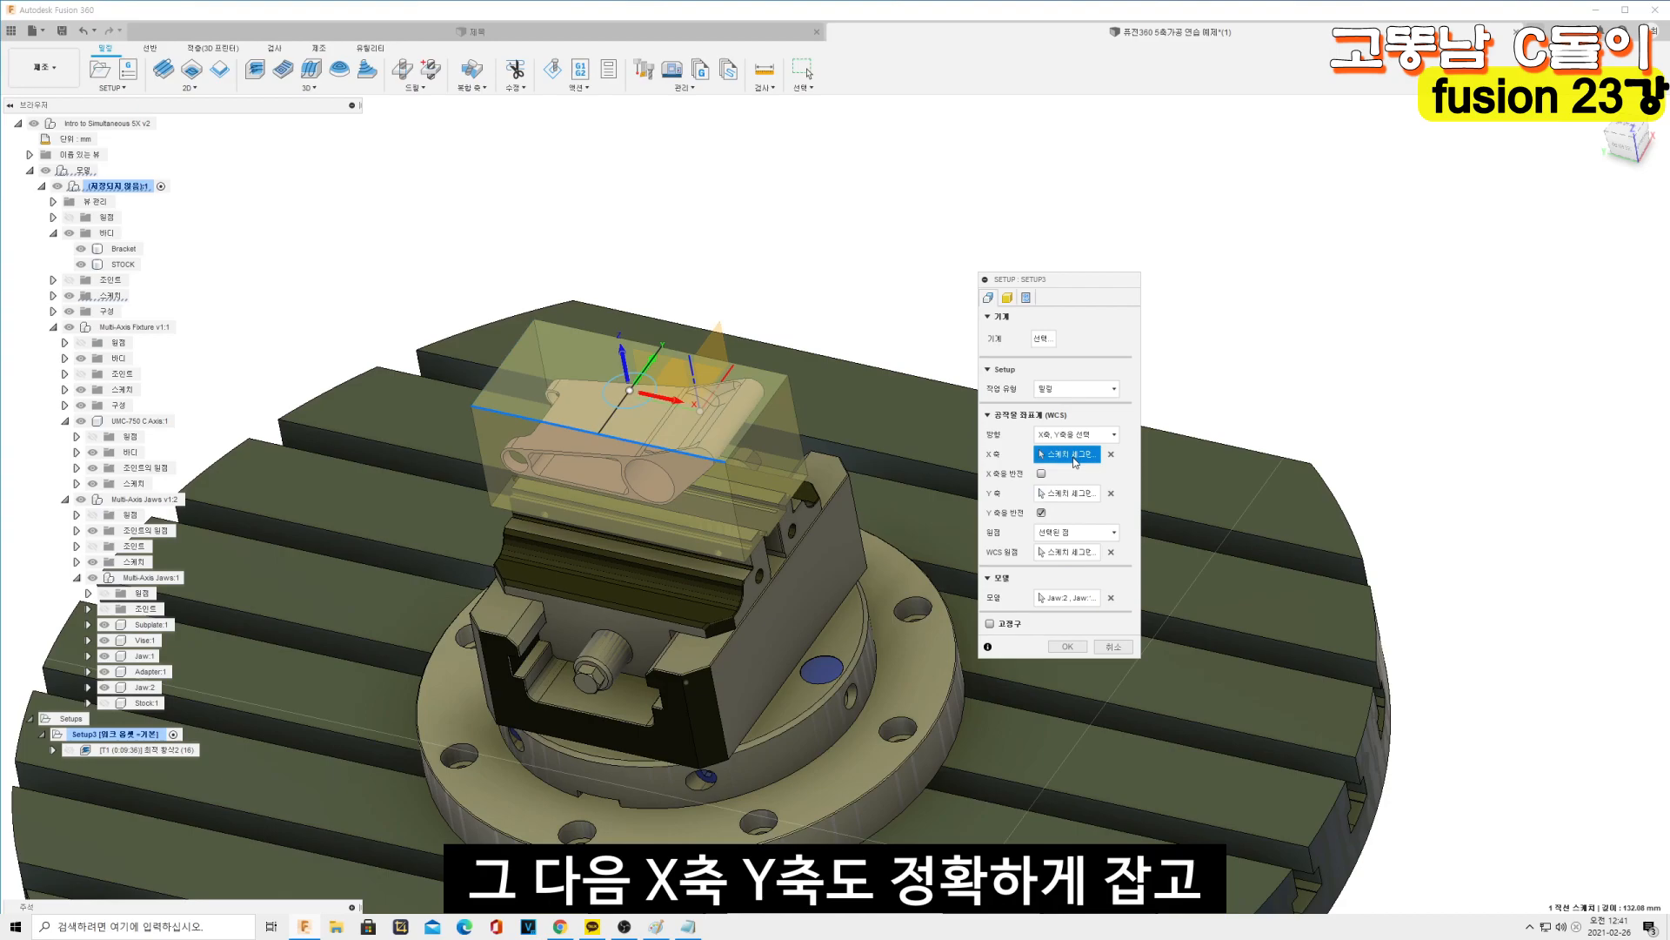
left_click(1073, 599)
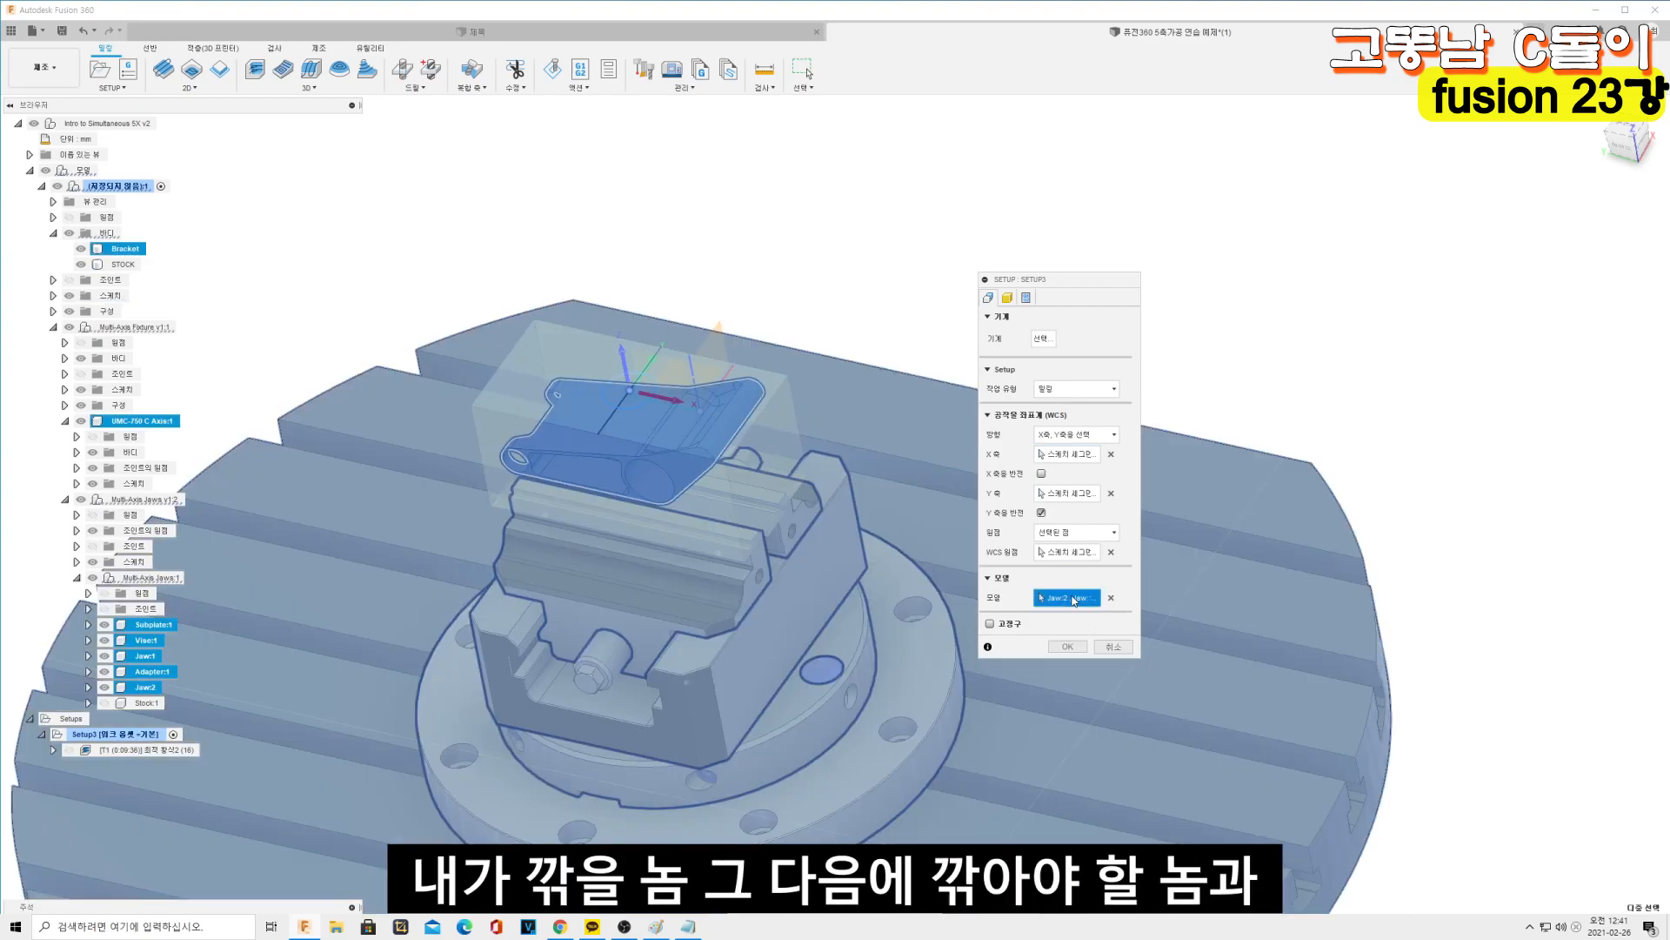
left_click(1008, 296)
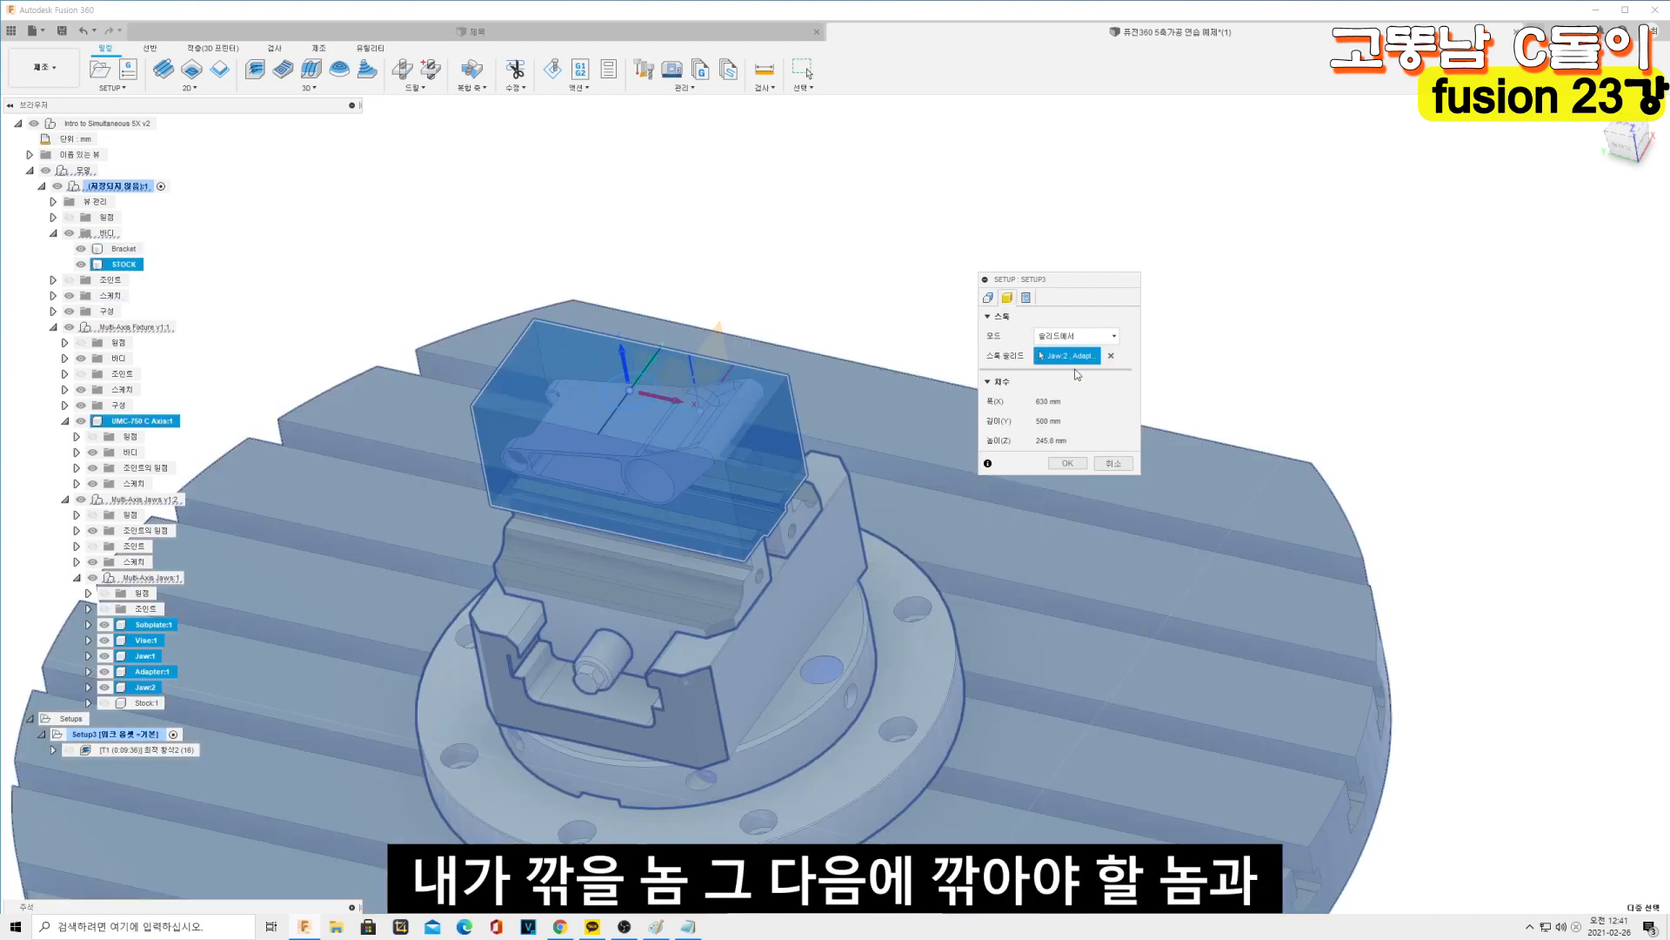
scroll(787, 300, "down", 3)
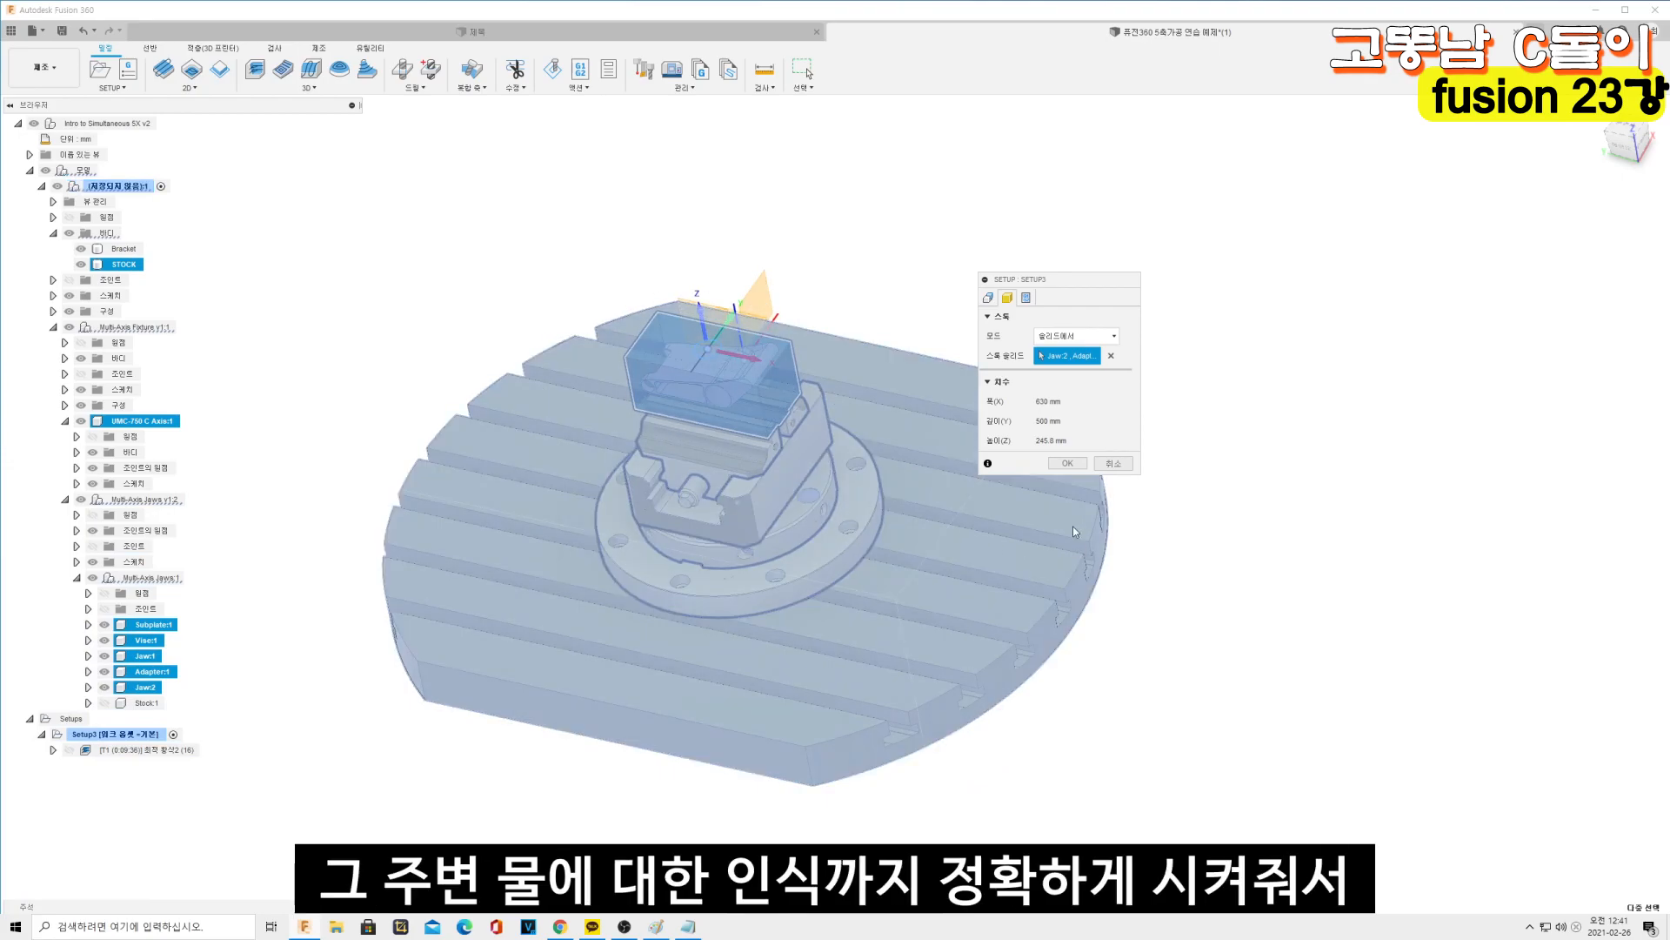
left_click(1067, 463)
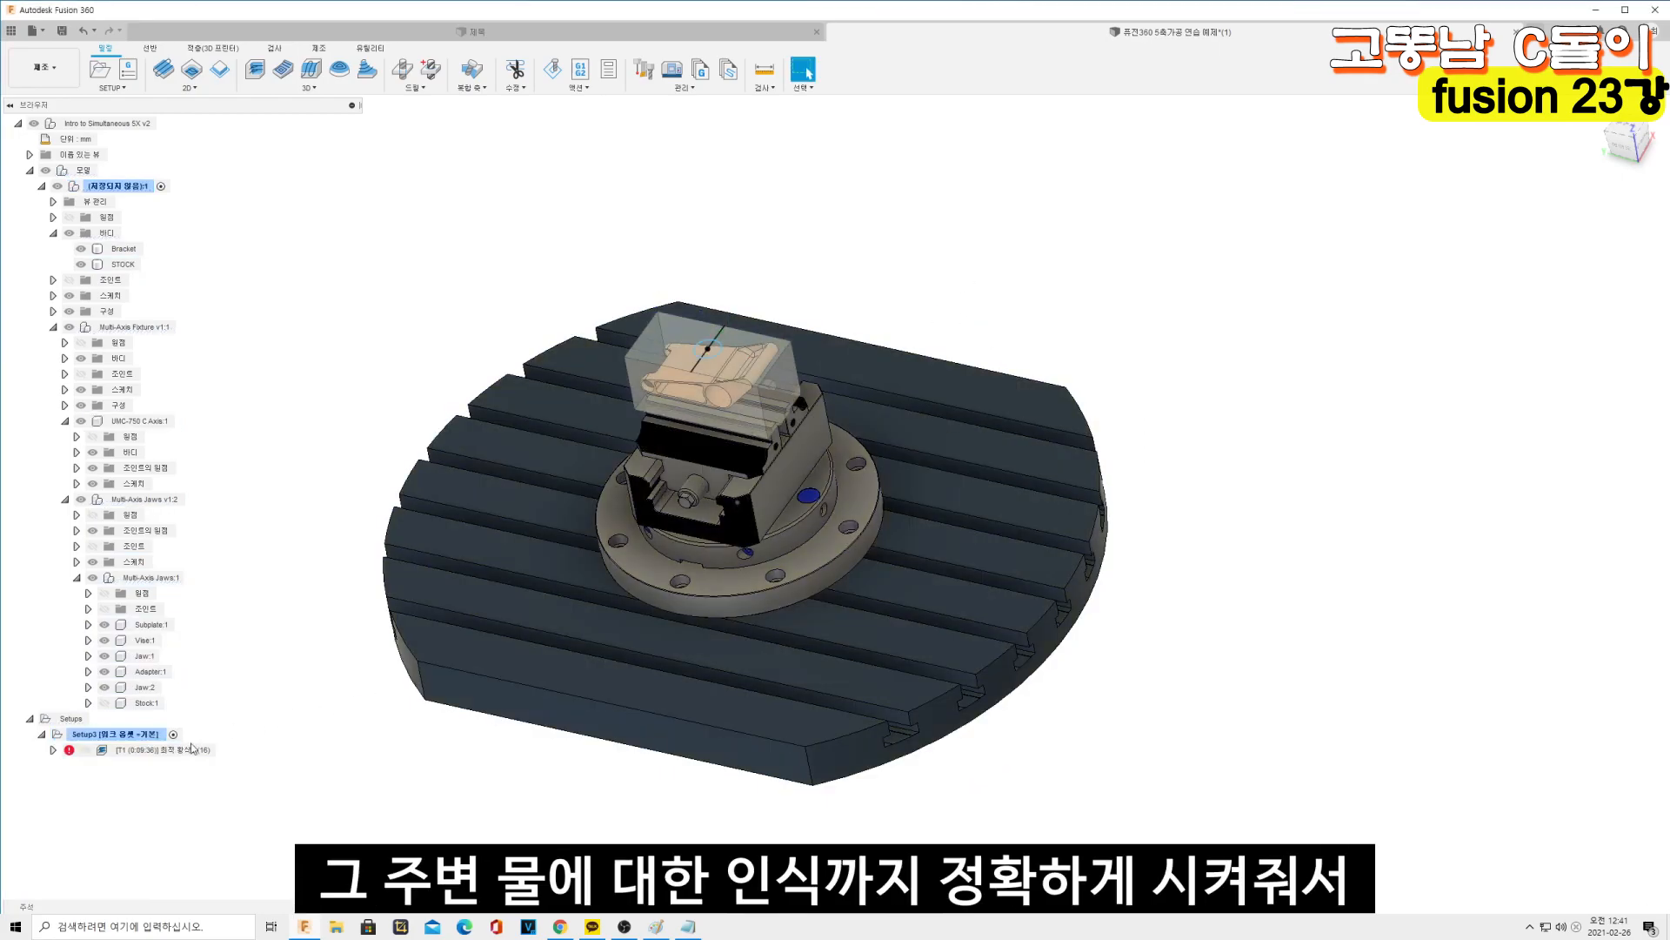
Simulate the adaptive clearing operation with the model components hidden and examine holder clearance around the stock, including from the front, then close the simulation
left_click(194, 750)
right_click(194, 751)
left_click(246, 414)
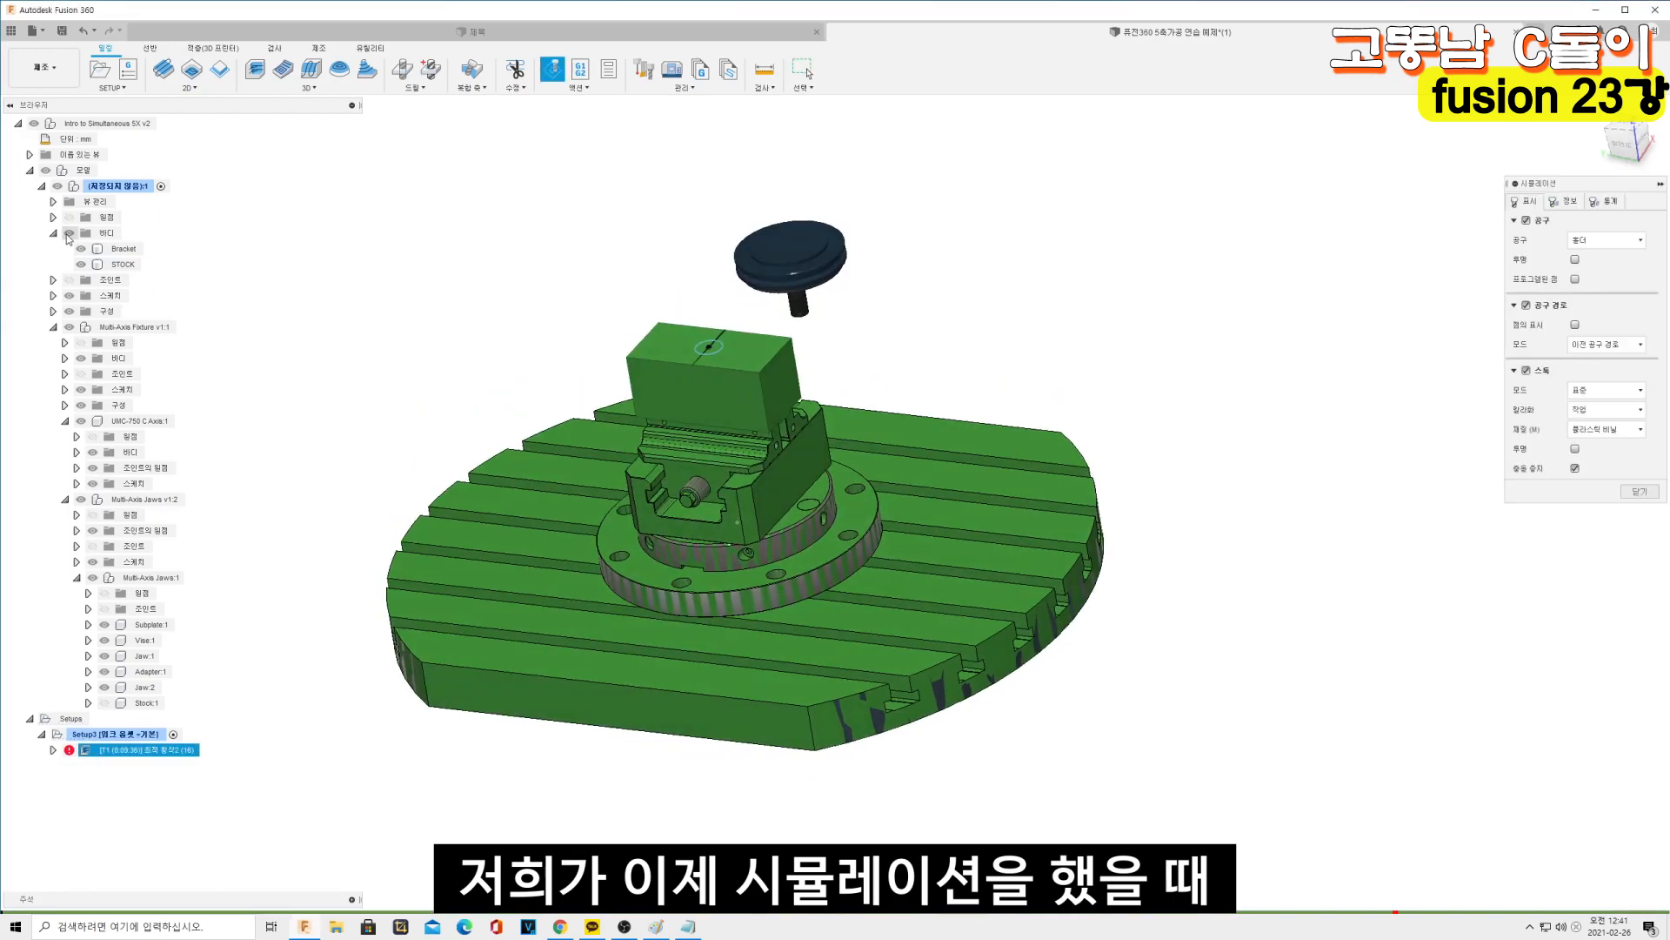
left_click(47, 173)
scroll(906, 788, "up", 3)
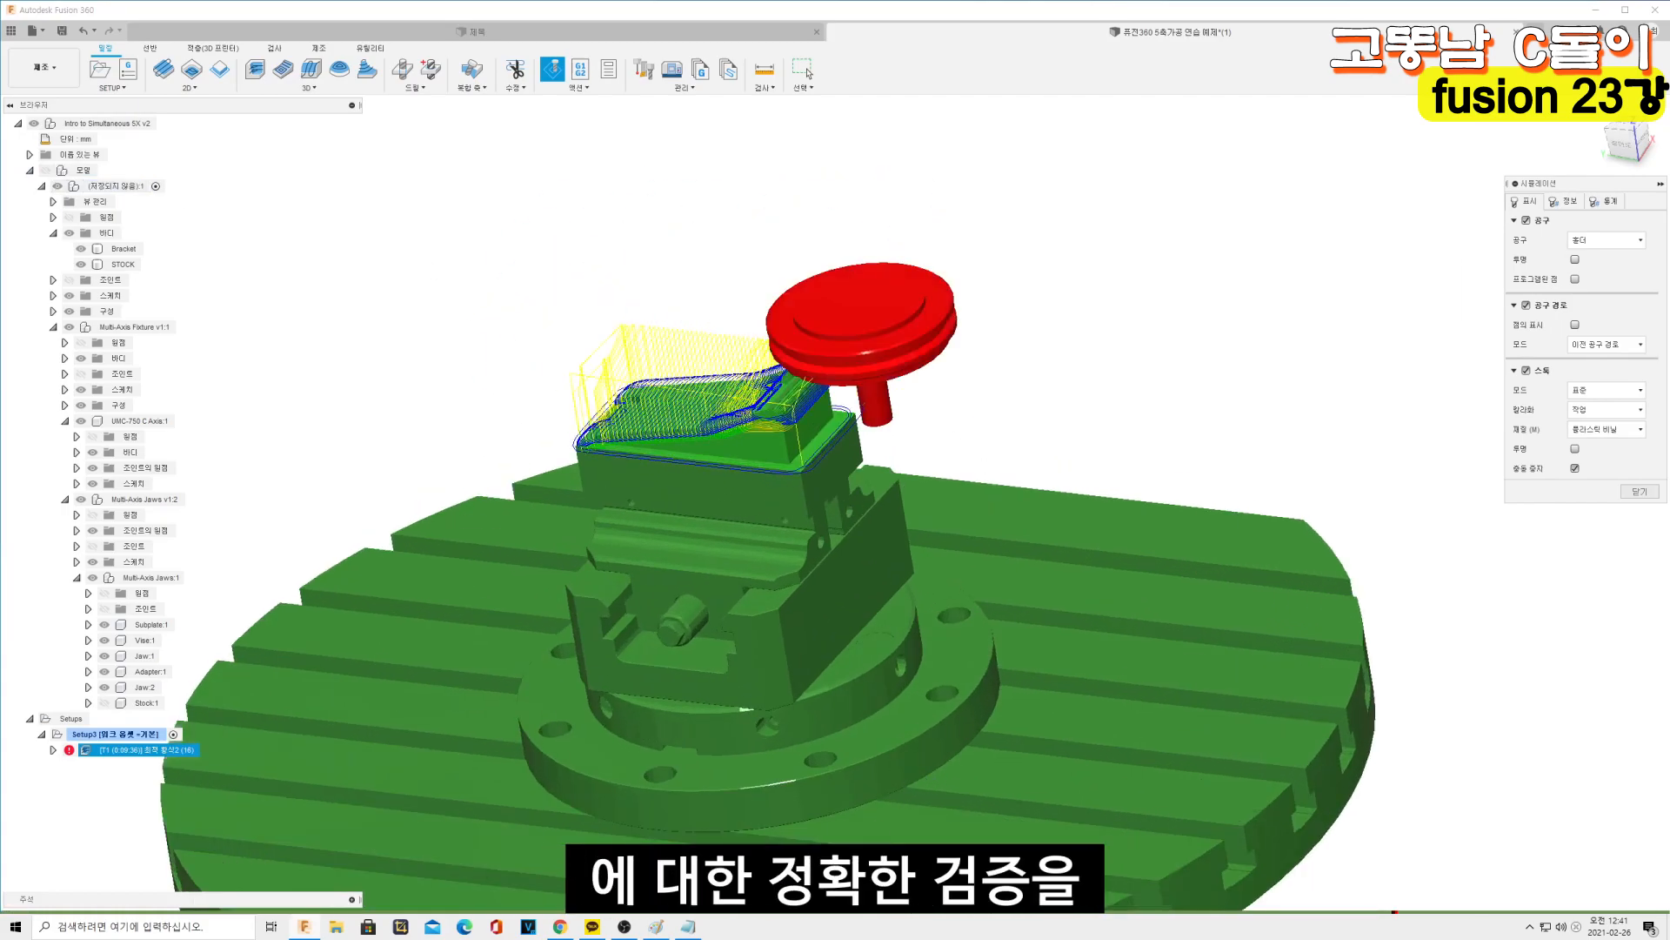
middle_click_drag(927, 804, 760, 423, "shift")
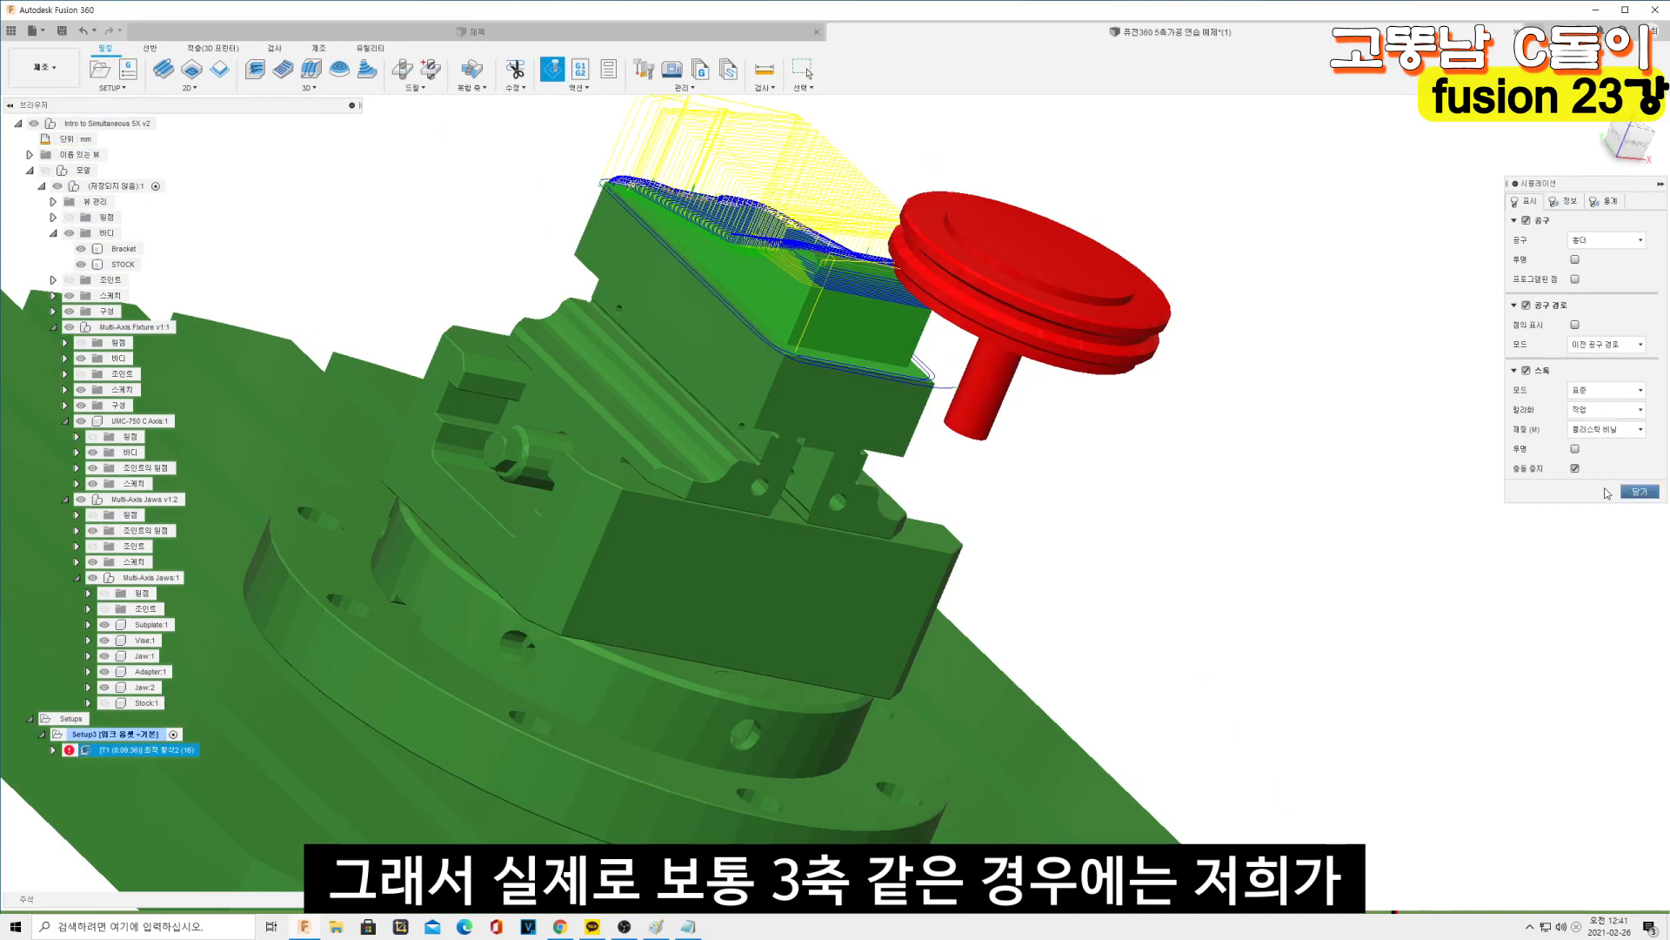
left_click(1617, 140)
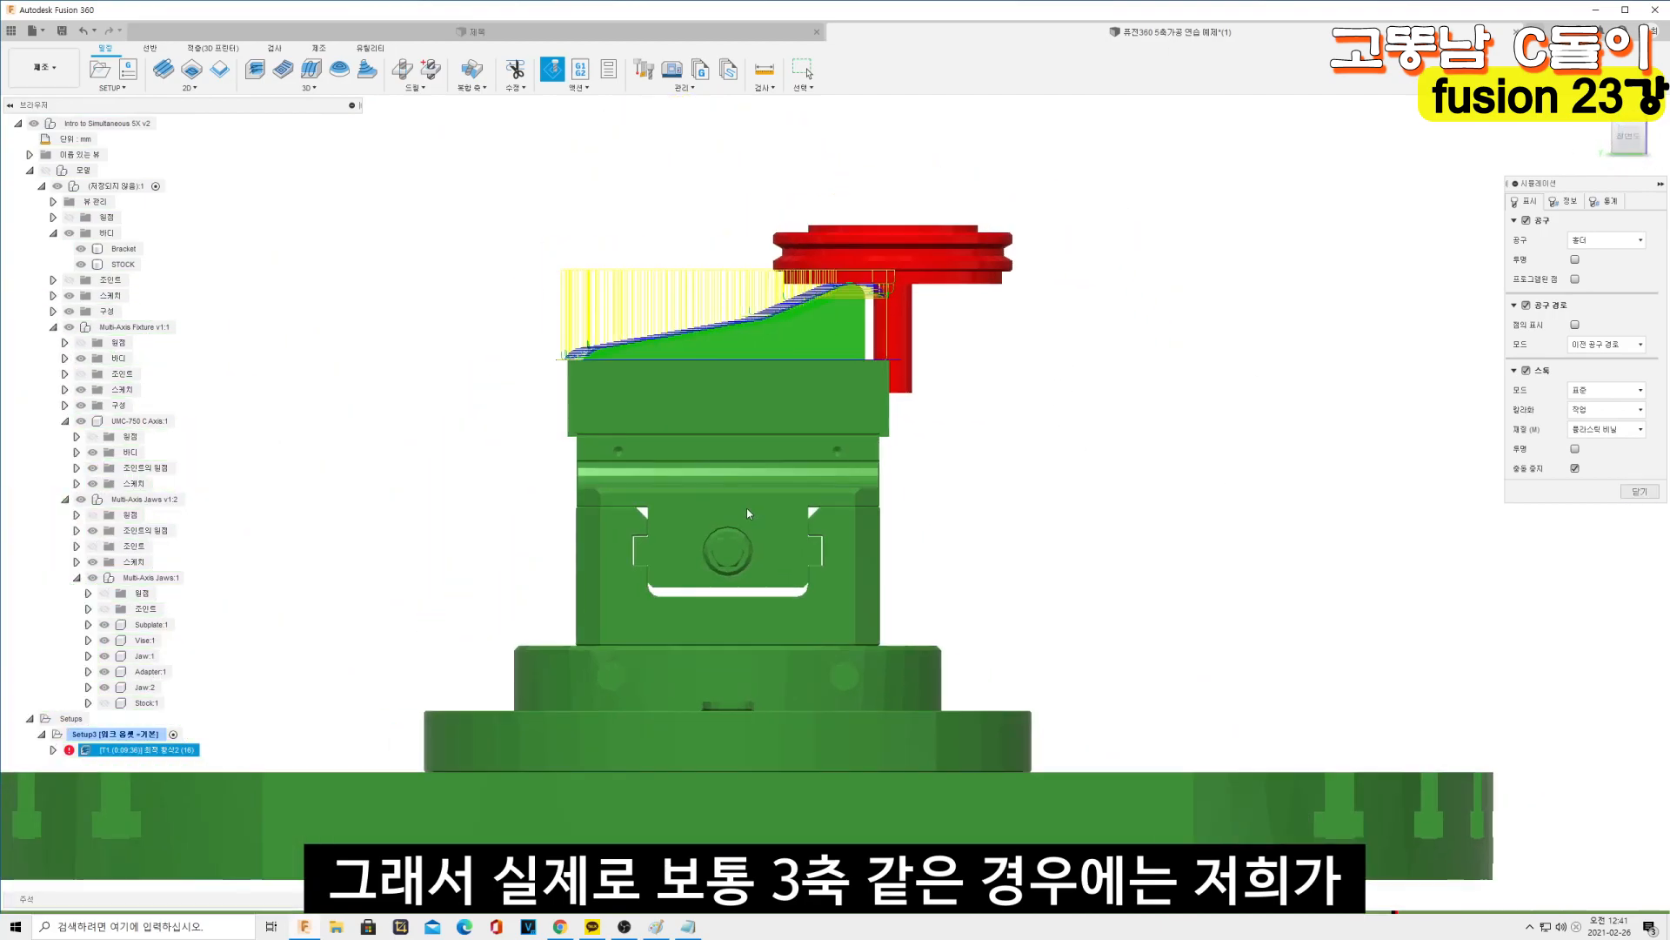
scroll(912, 367, "up", 4)
left_click(1640, 492)
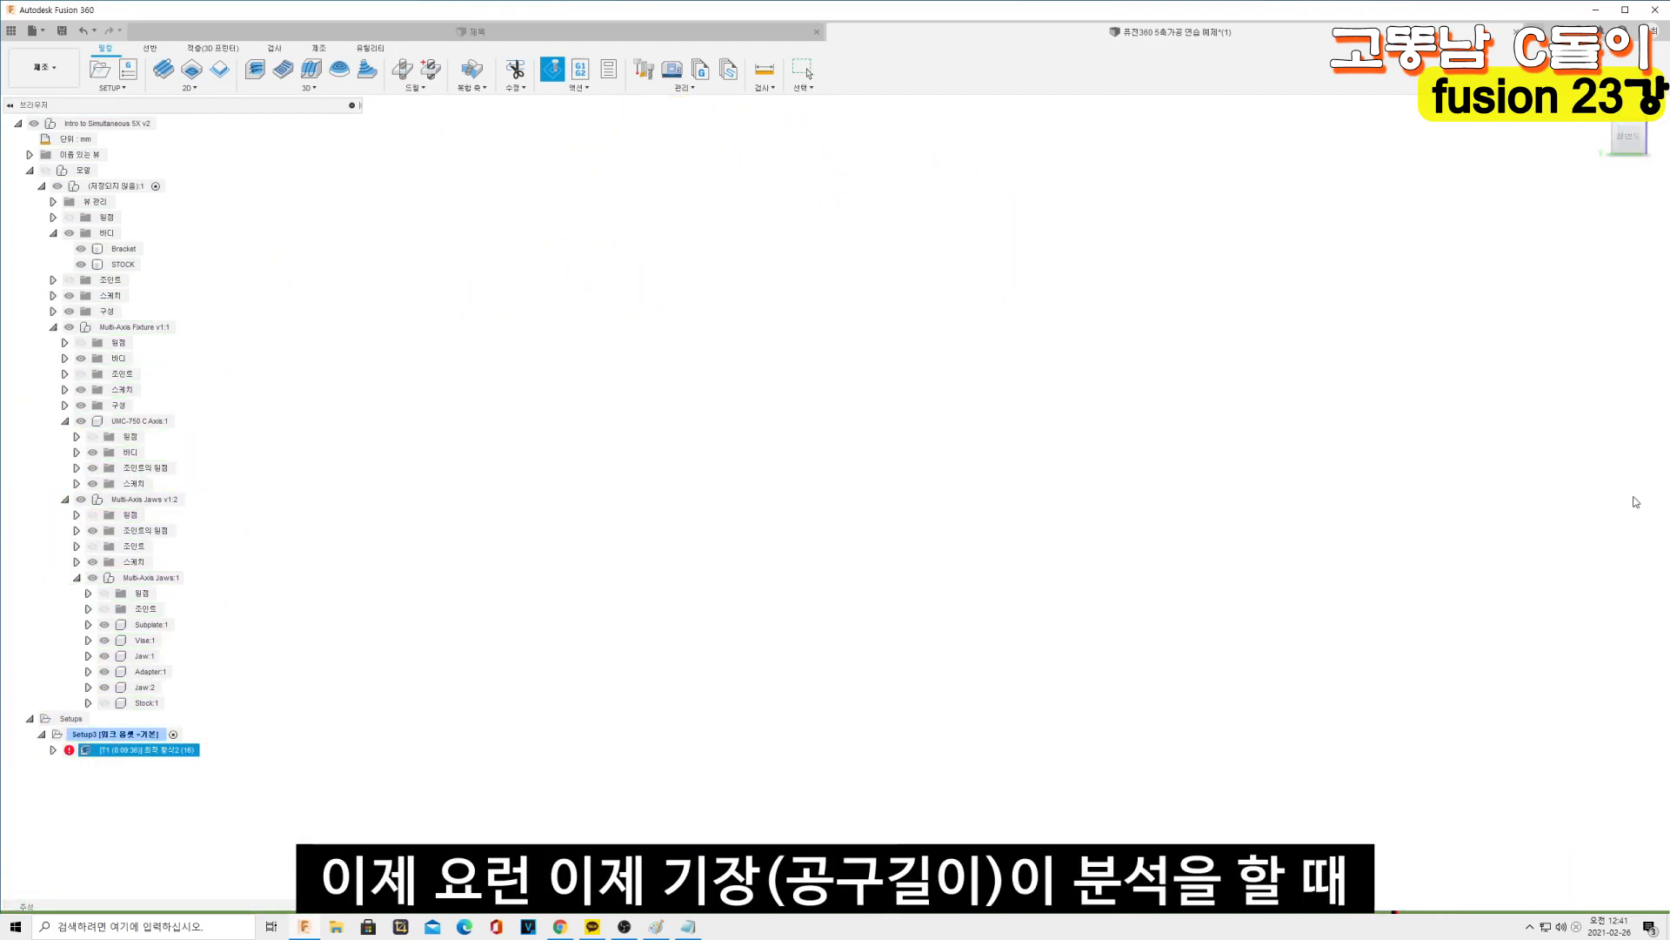
Show the model again, hide the STOCK body, and measure the distance from the sketched top profile to the Bracket's bottom edge
left_click(958, 467)
left_click(45, 171)
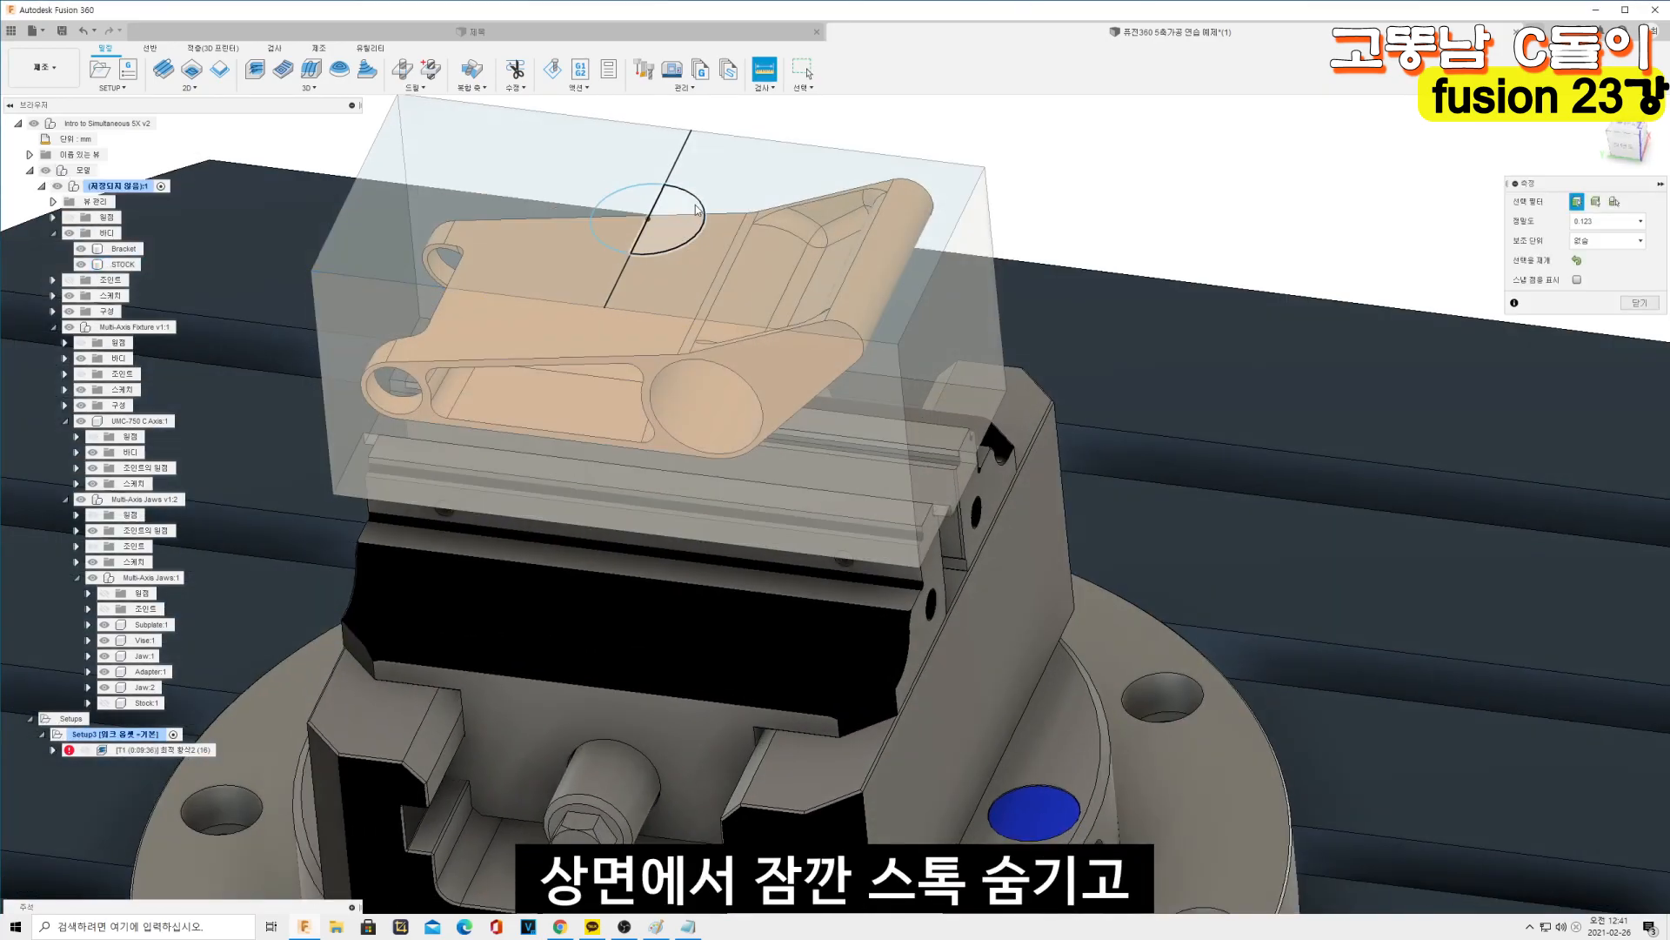
left_click(778, 195)
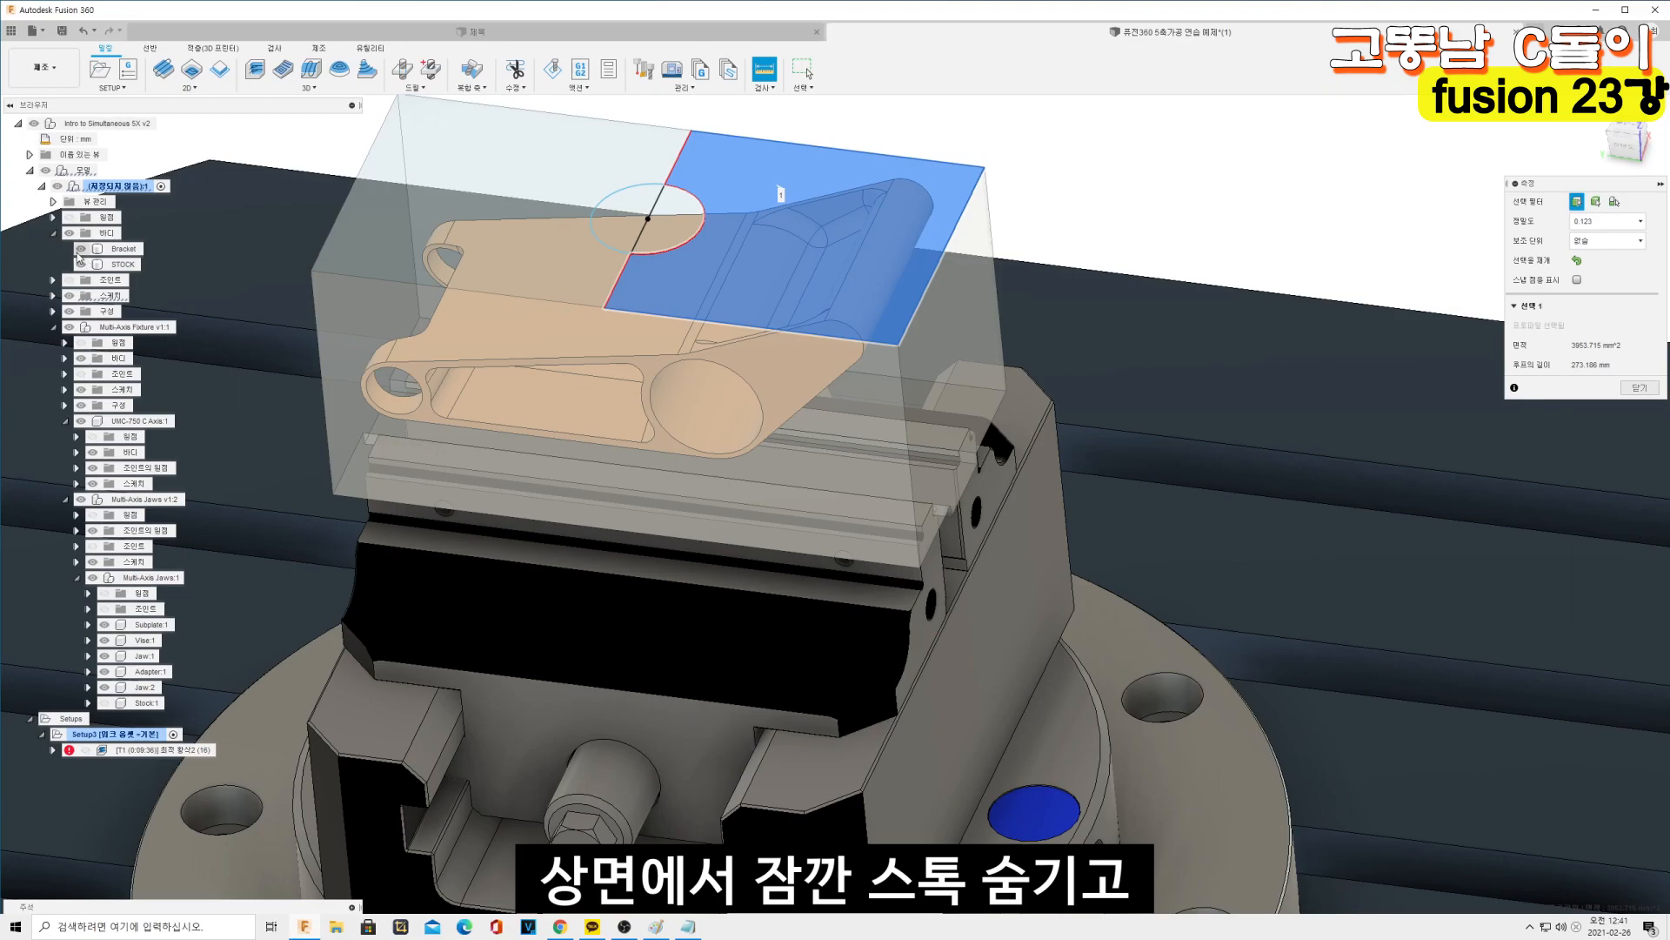
left_click(81, 264)
left_click(626, 451)
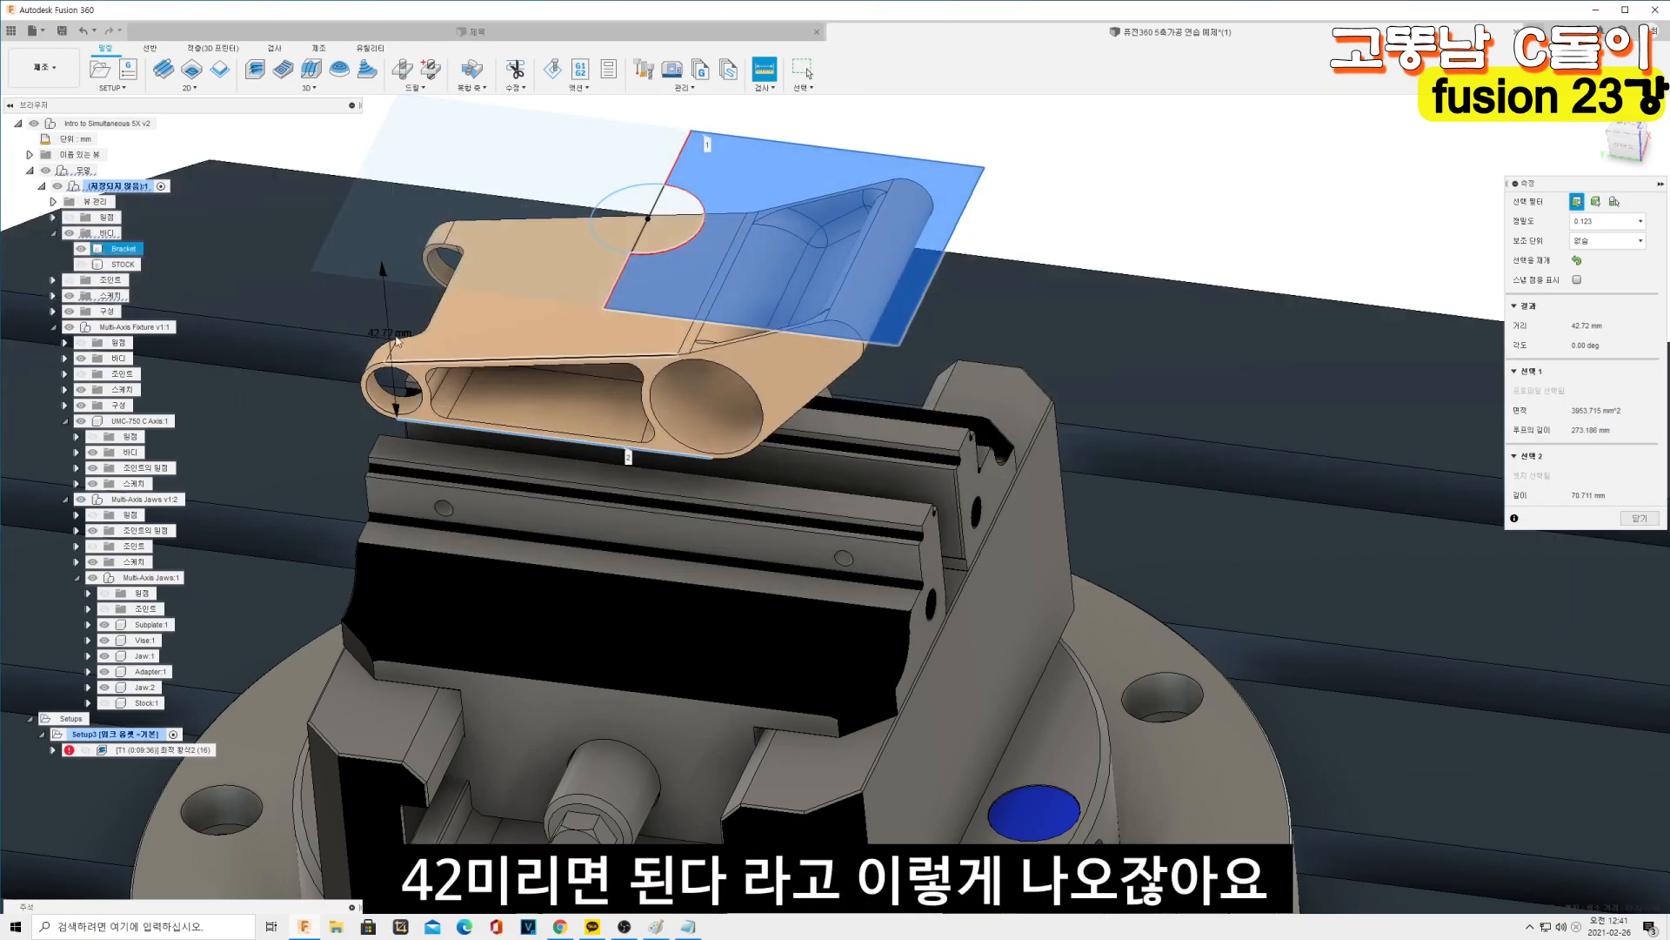
middle_click_drag(992, 274, 935, 96, "shift")
scroll(935, 100, "down", 5)
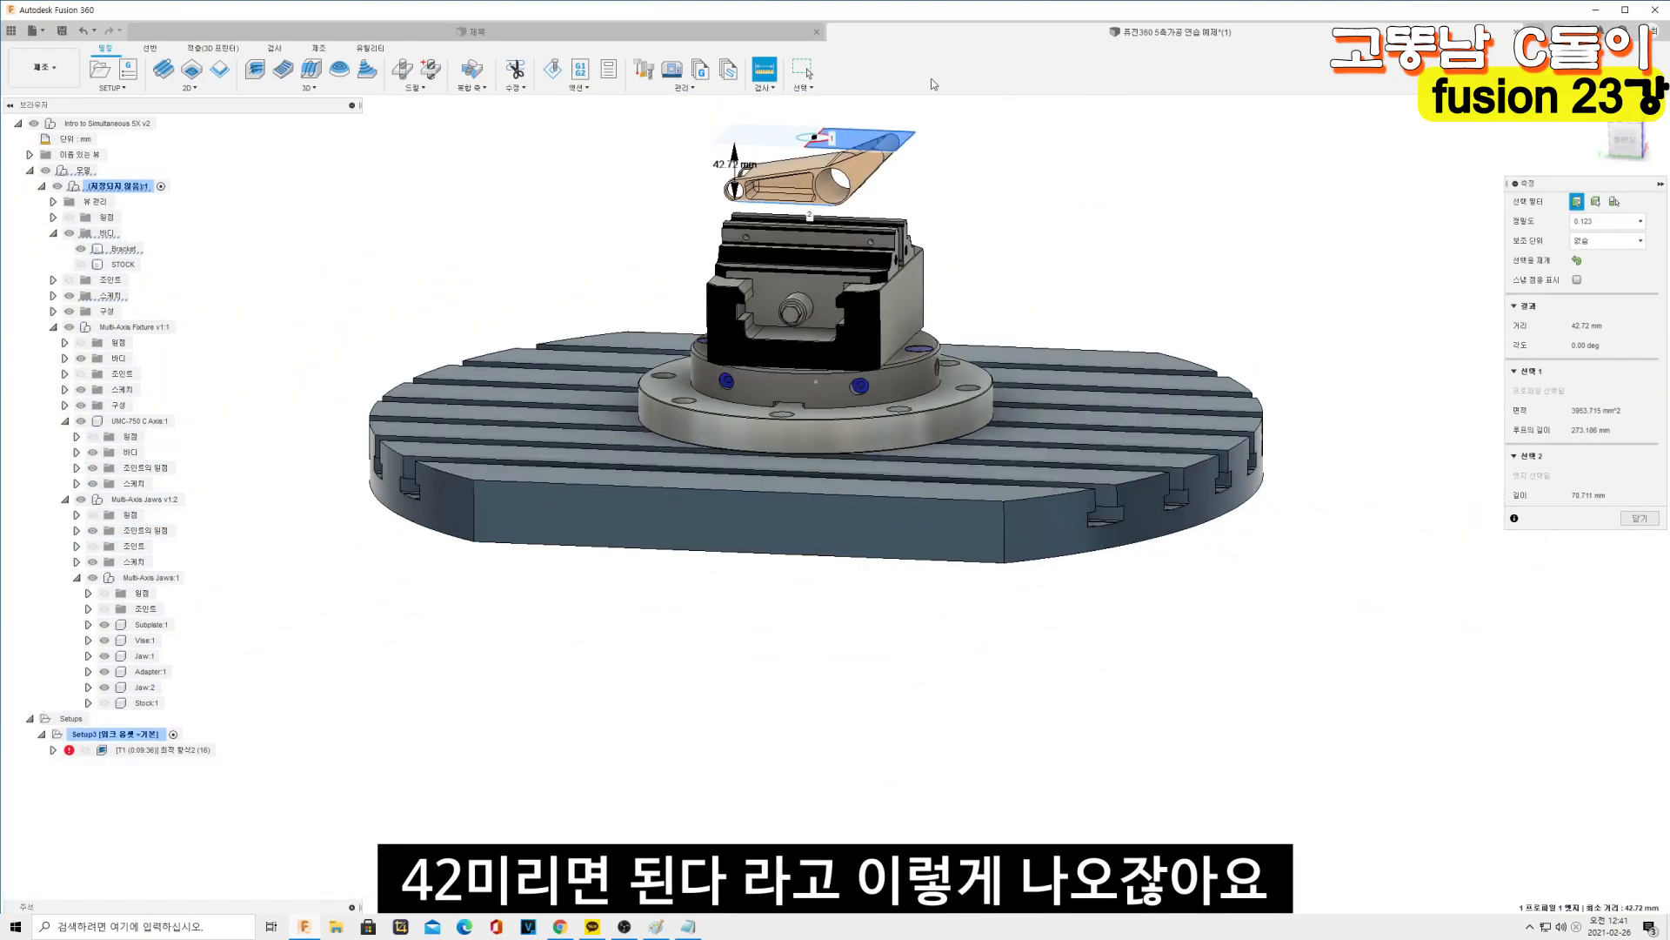
left_click(1624, 139)
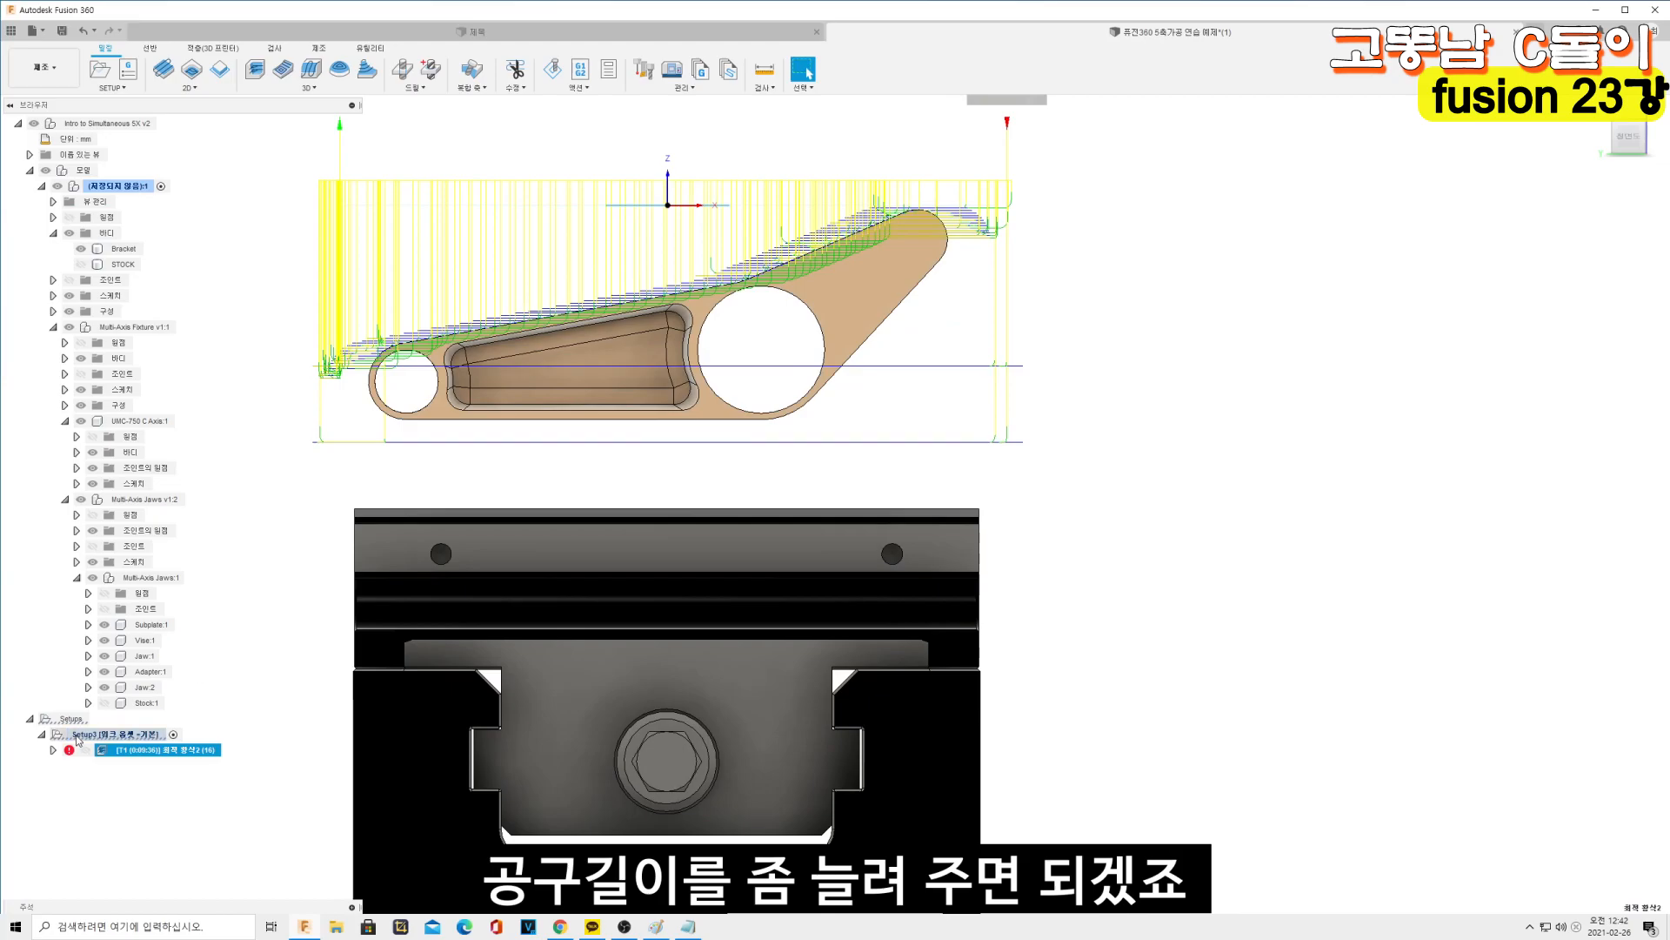
Edit the adaptive operation's 16 mm flat end mill to a 50 mm shoulder length and 45 mm flute length, and apply it to the operation
double_click(157, 749)
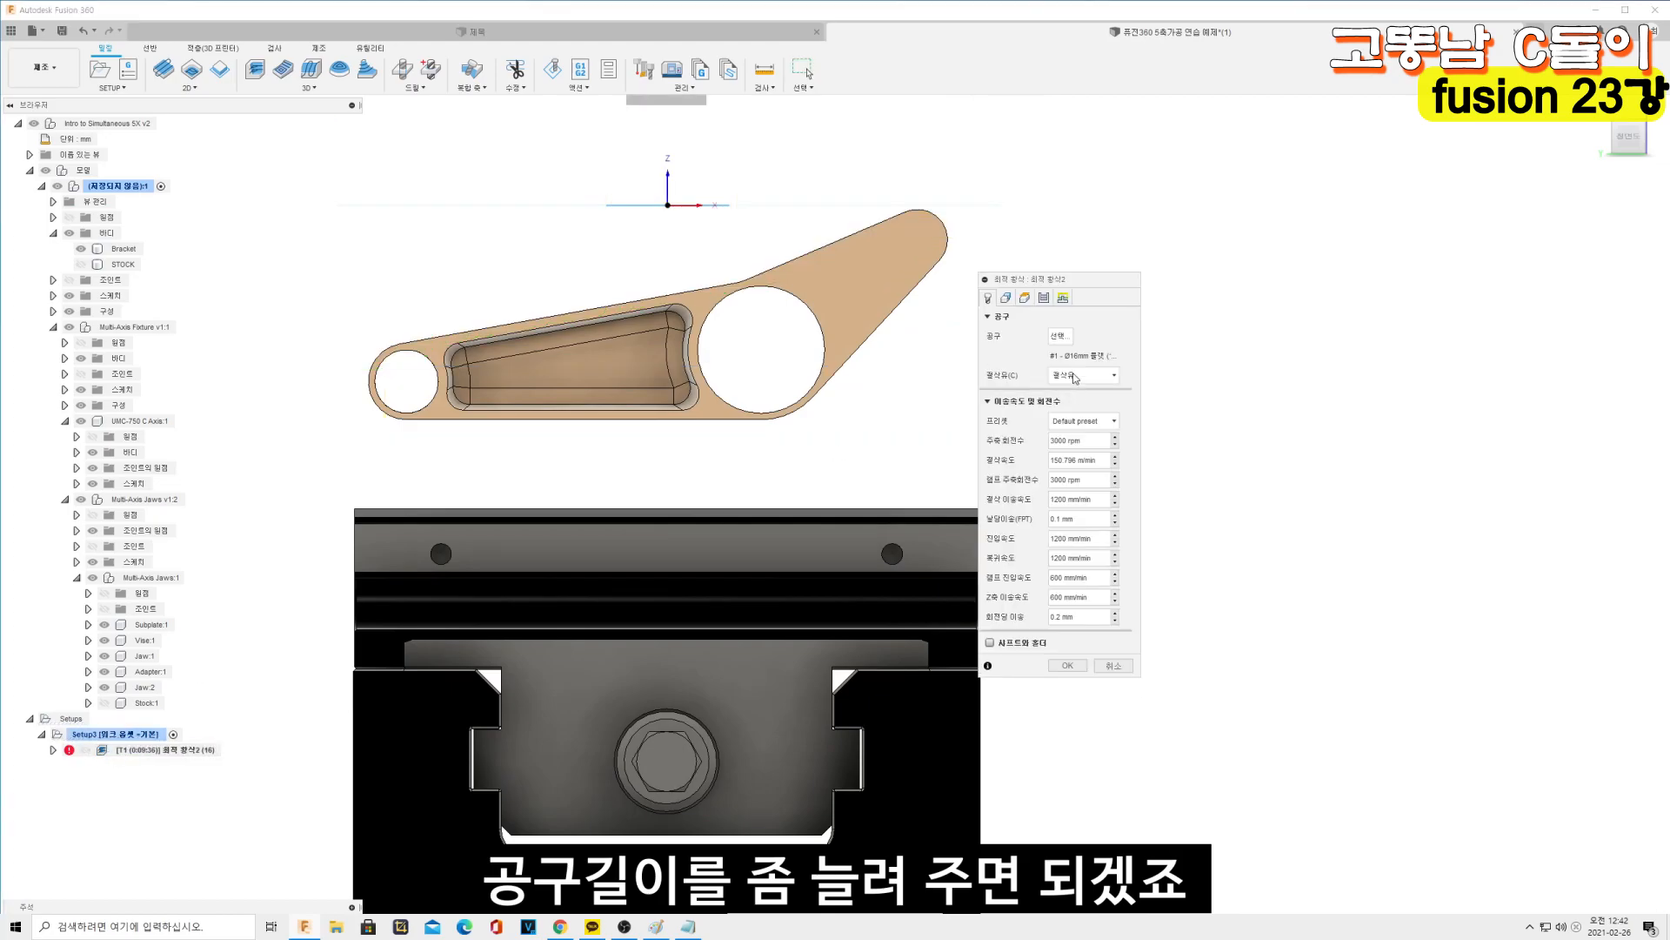
left_click(1060, 336)
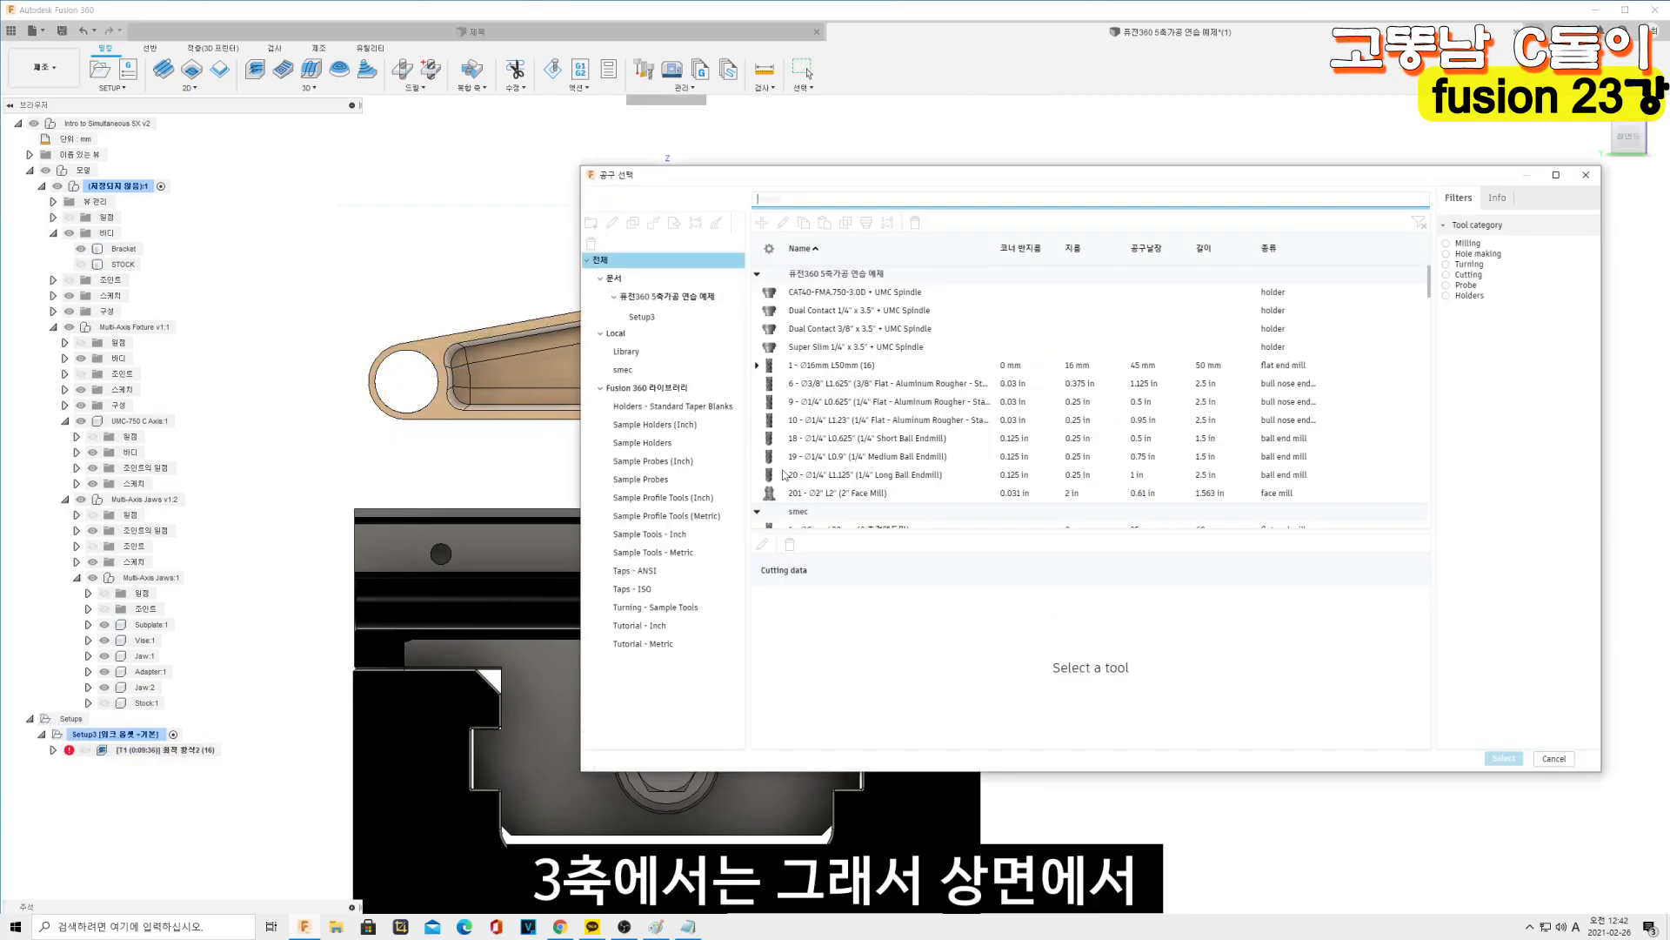
right_click(856, 367)
left_click(889, 376)
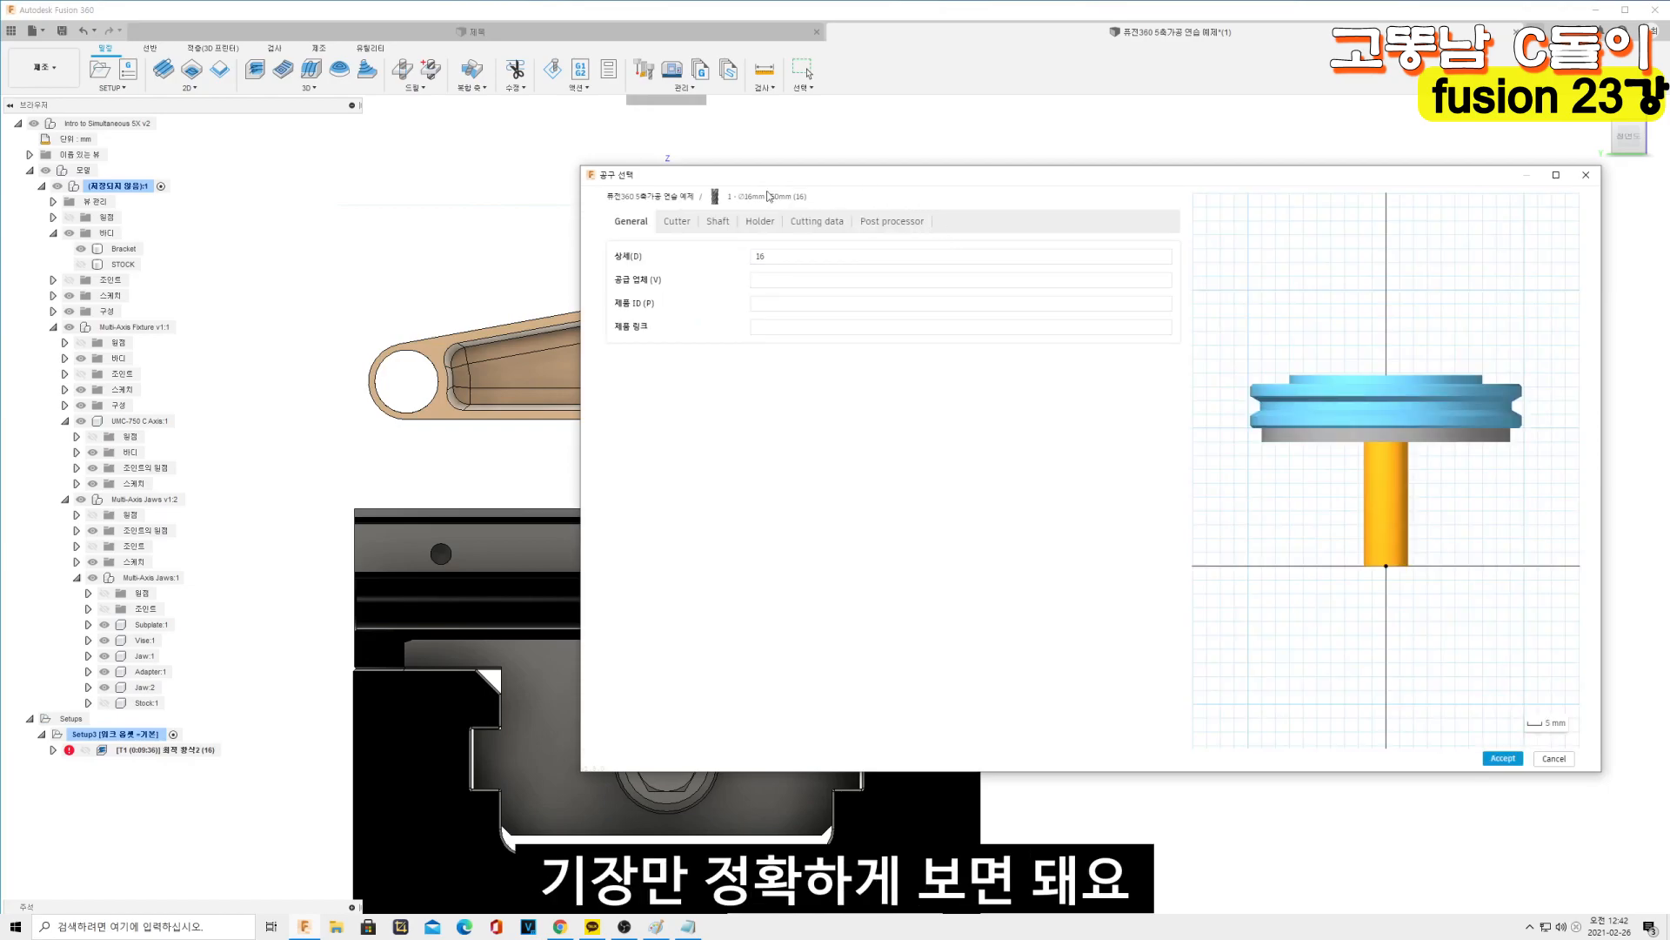
left_click(678, 222)
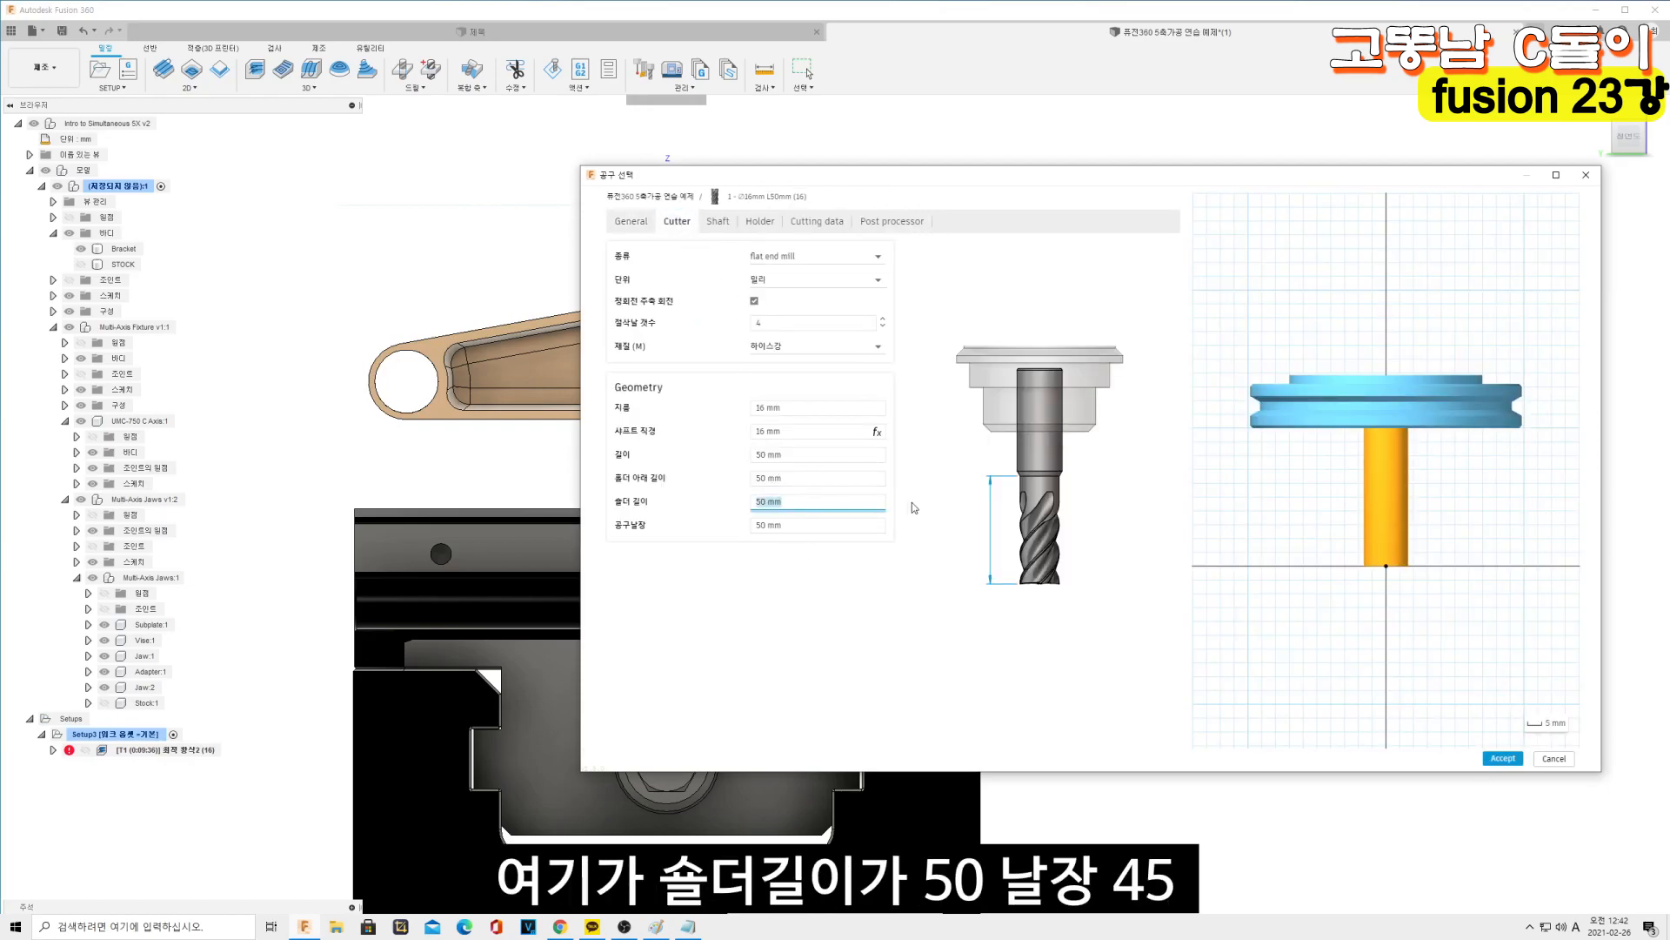
key("Tab")
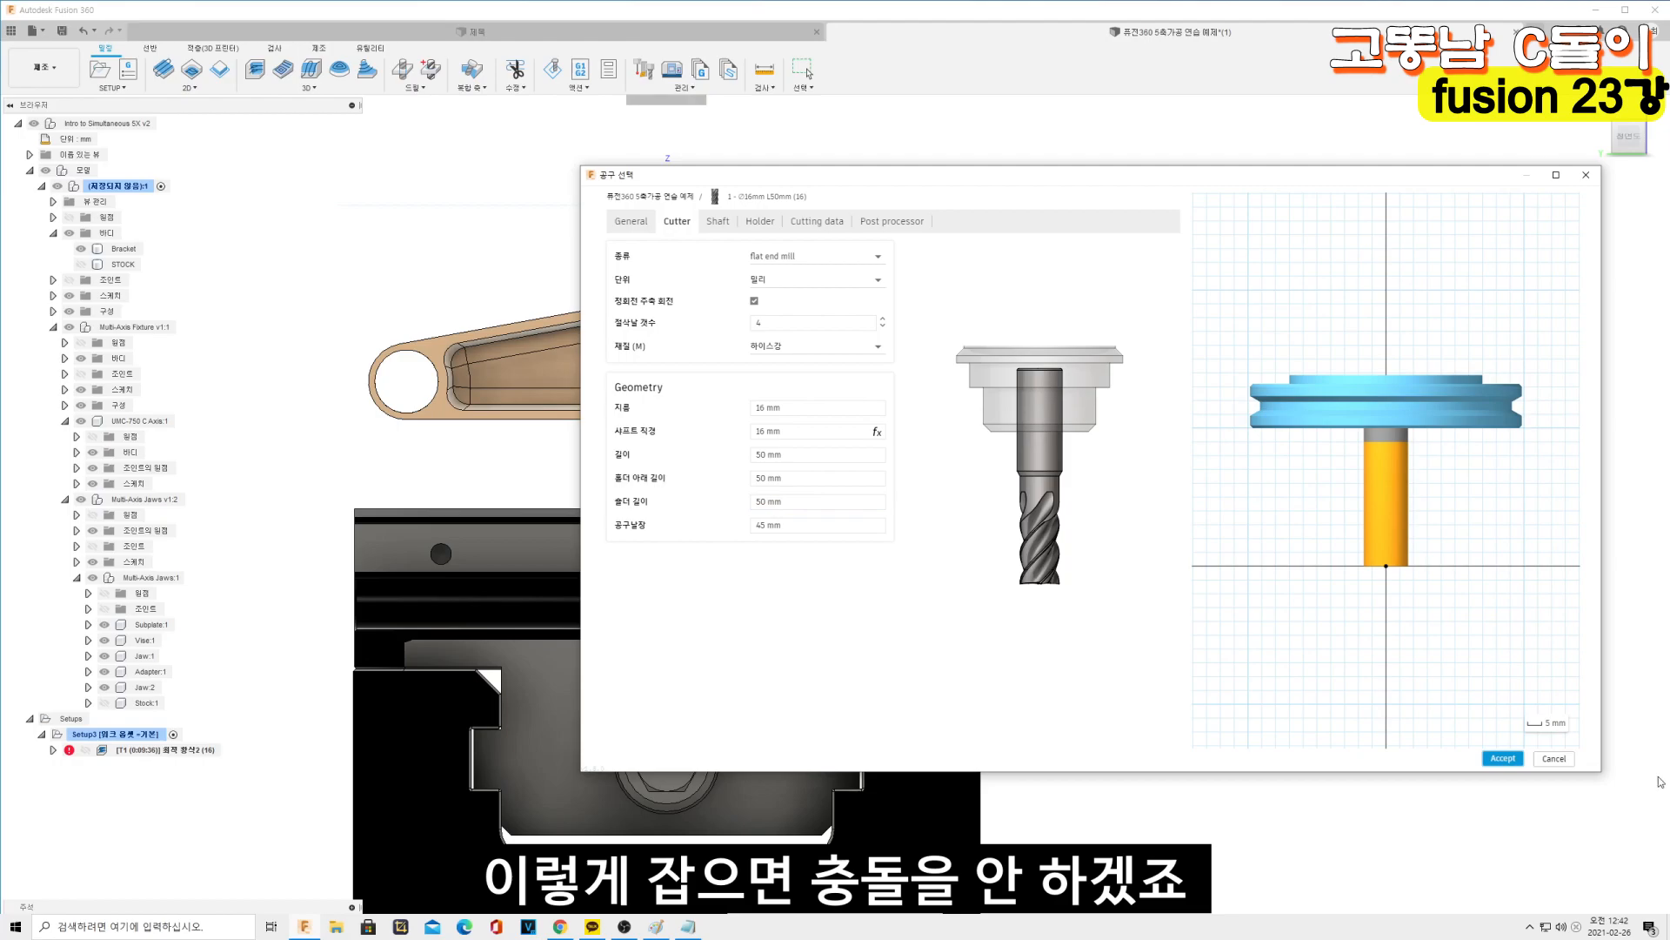
left_click(1512, 755)
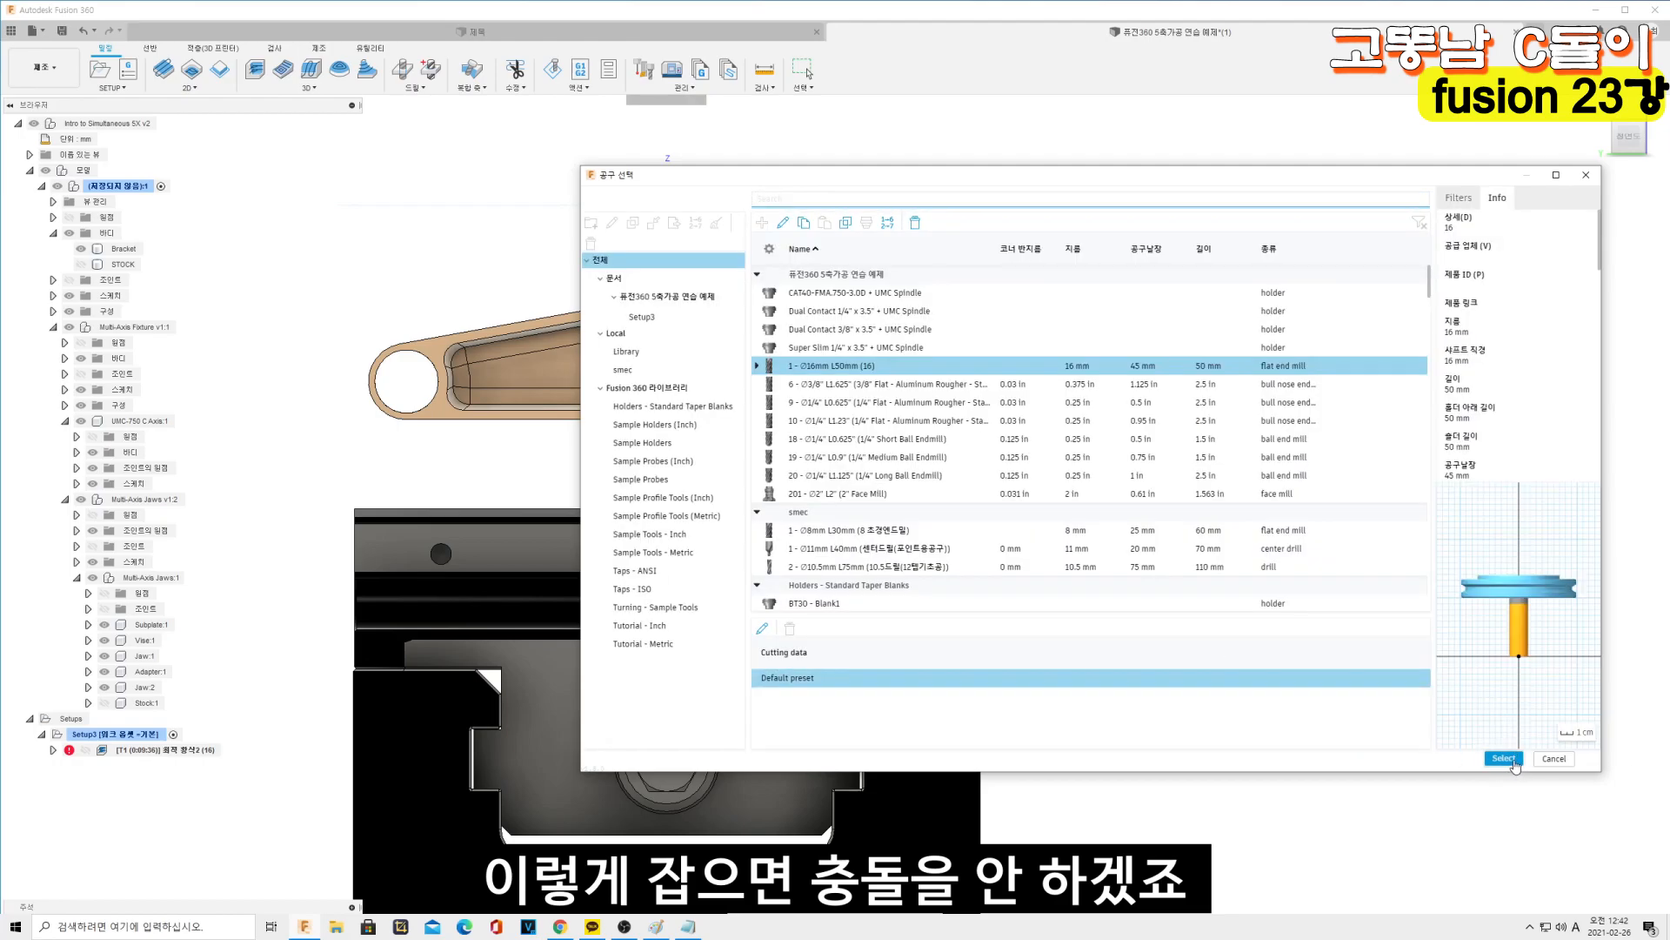
left_click(1517, 766)
left_click(1080, 668)
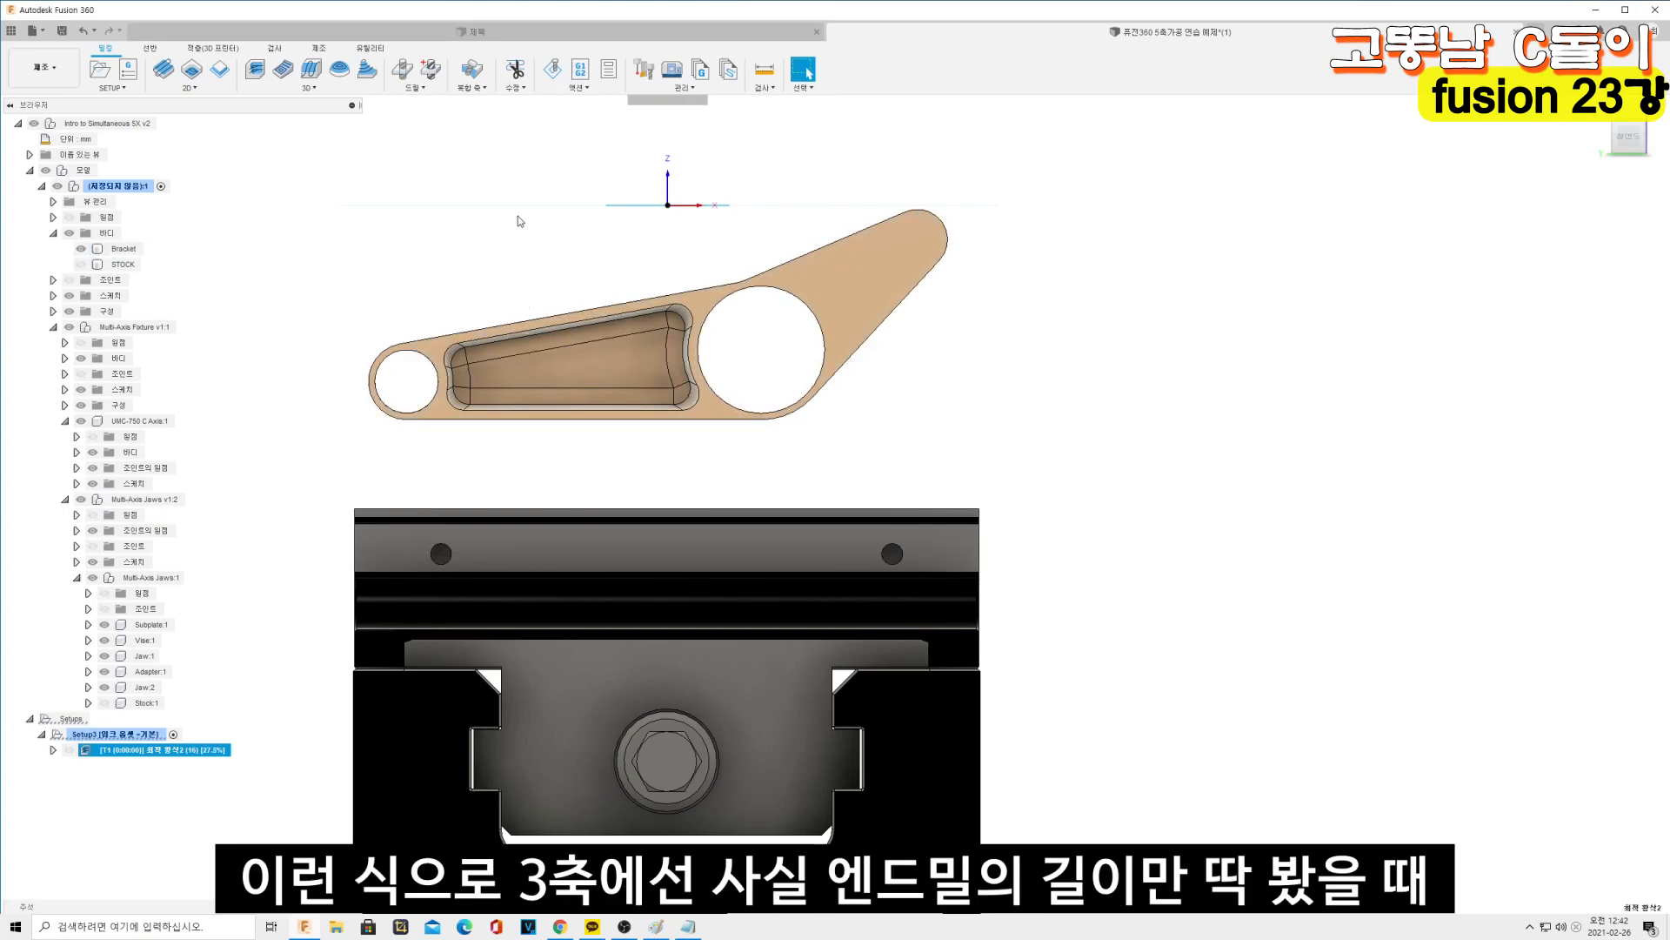
left_click_drag(394, 258, 421, 424)
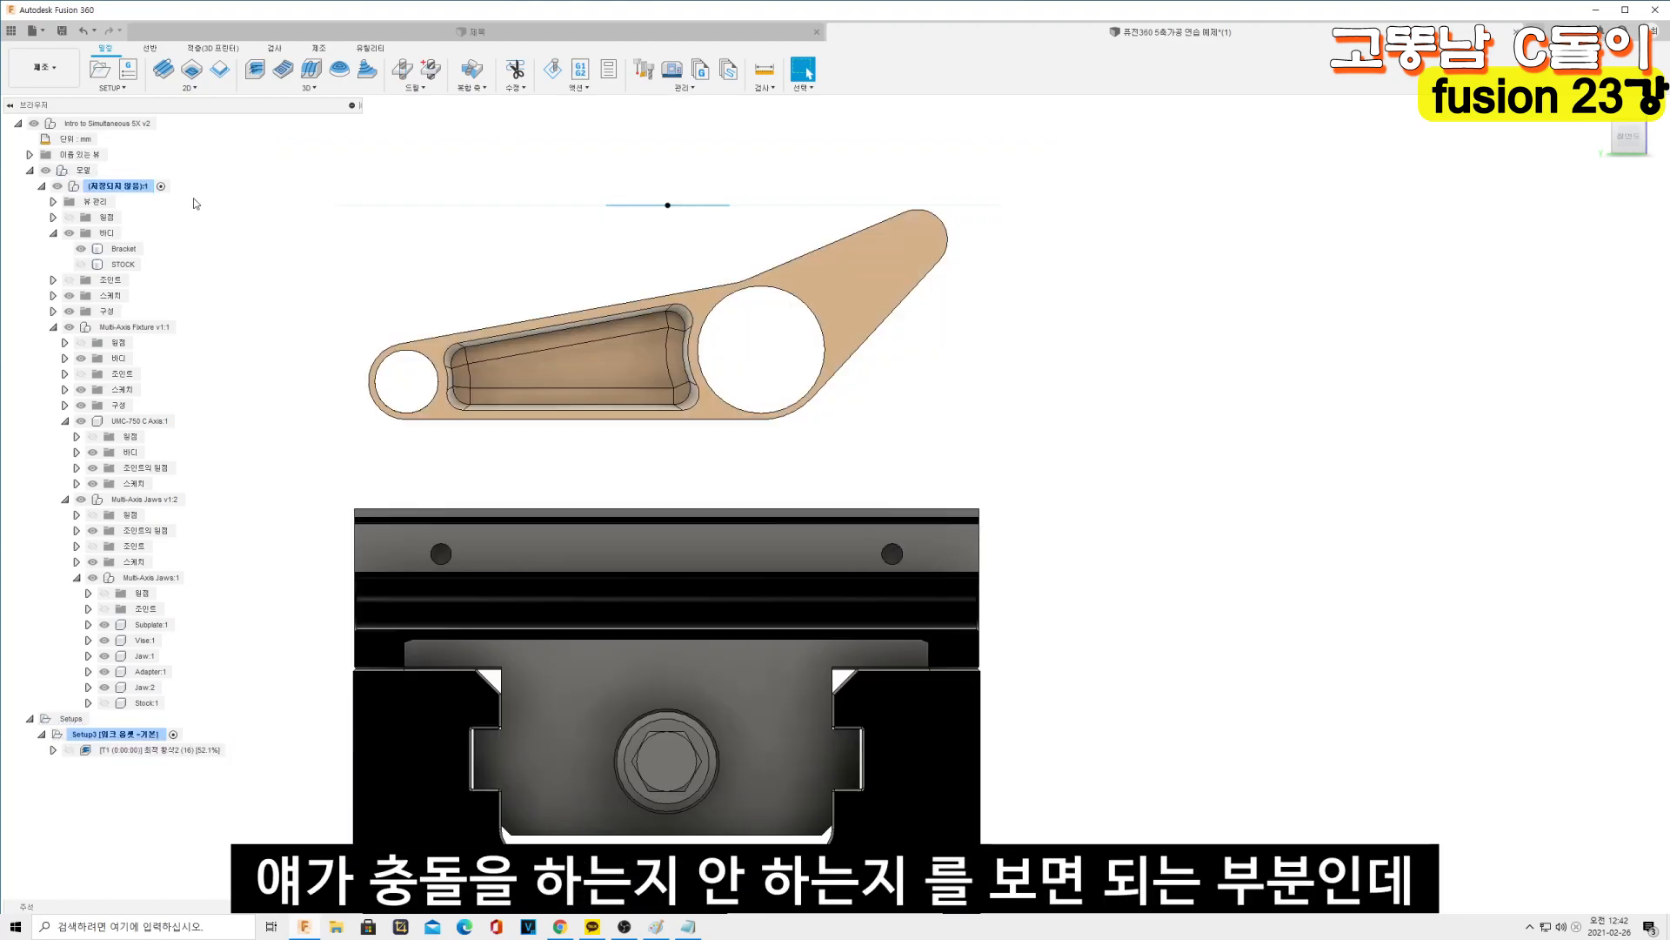
left_click_drag(232, 174, 374, 422)
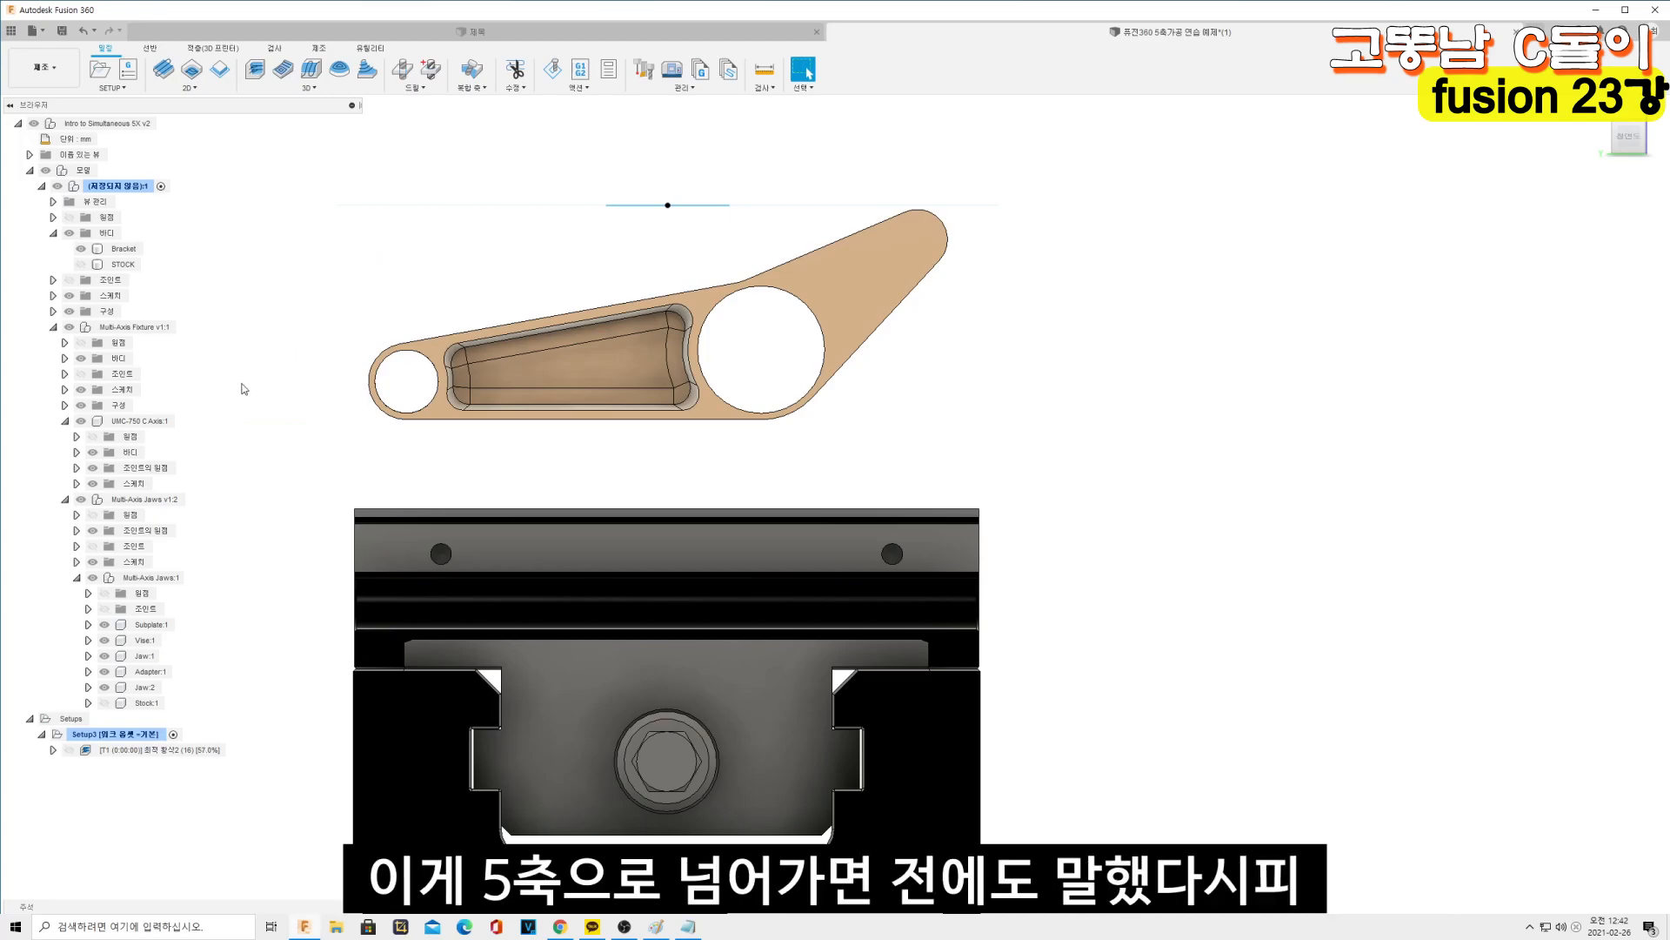
scroll(277, 388, "down", 5)
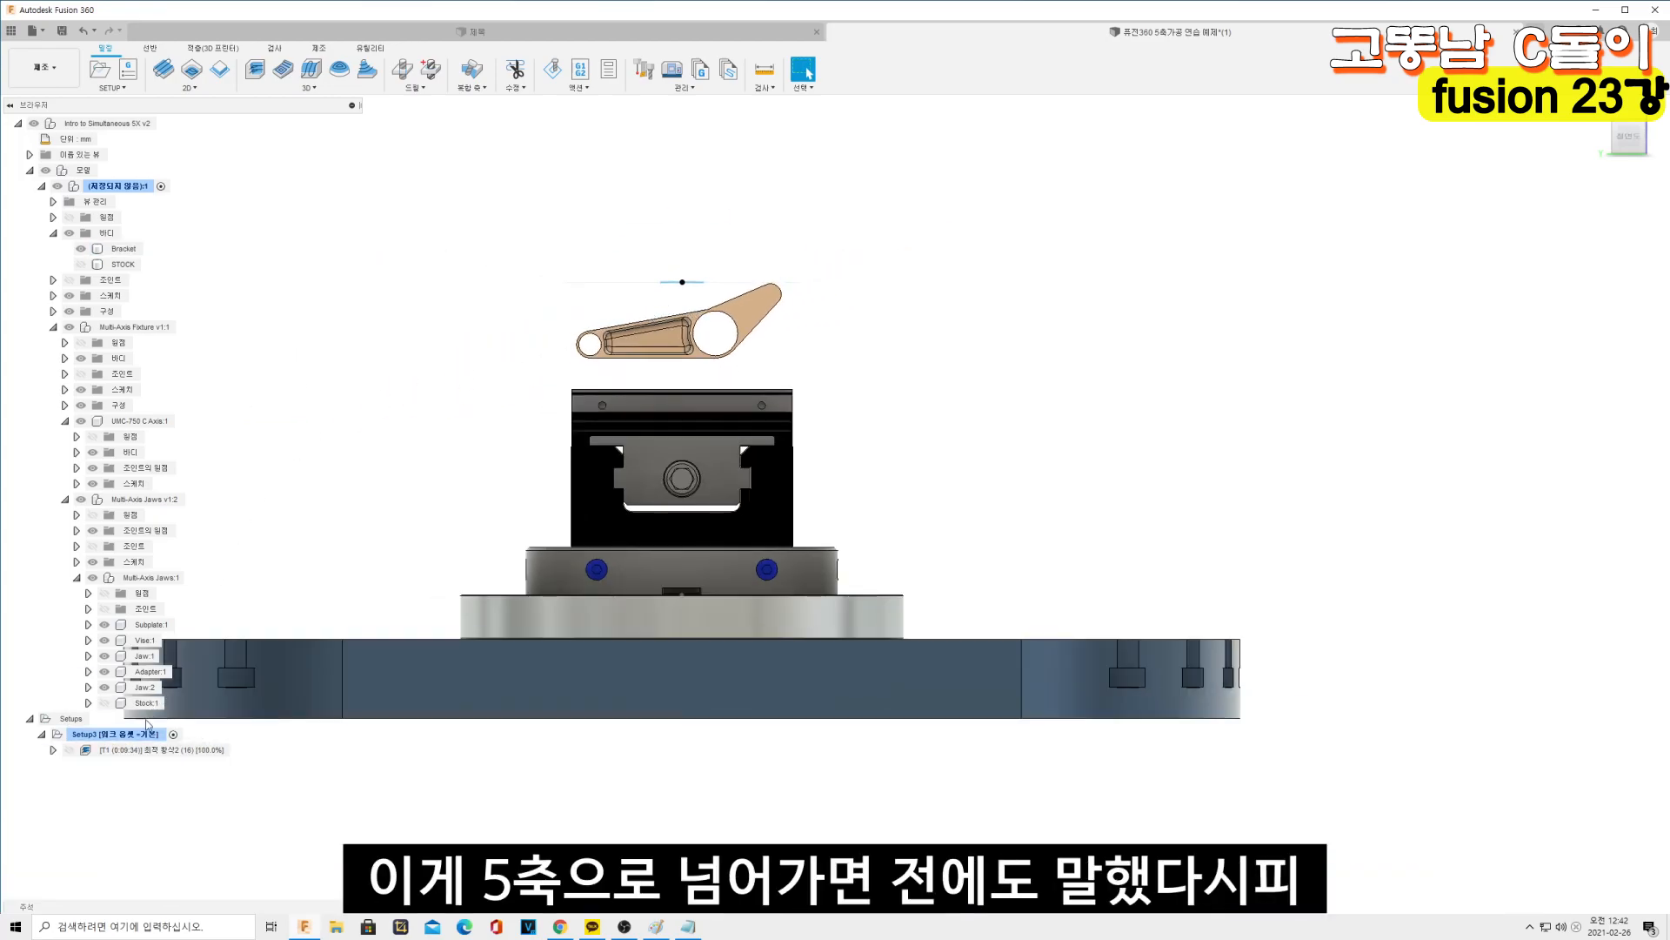
left_click(146, 749)
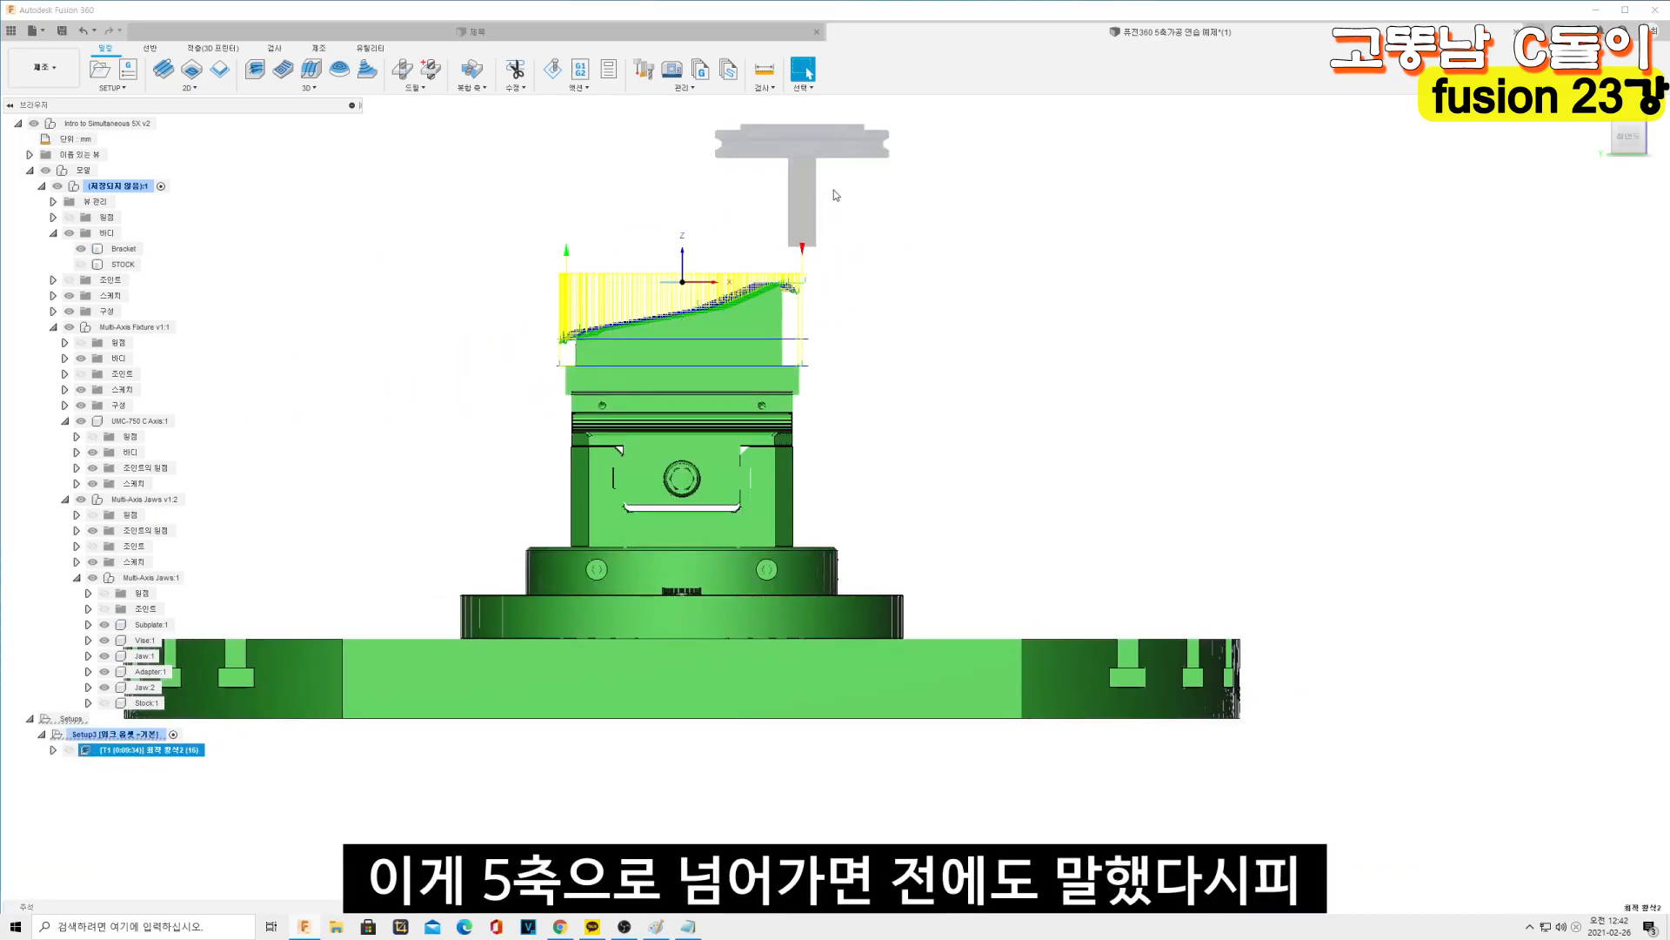
left_click(479, 275)
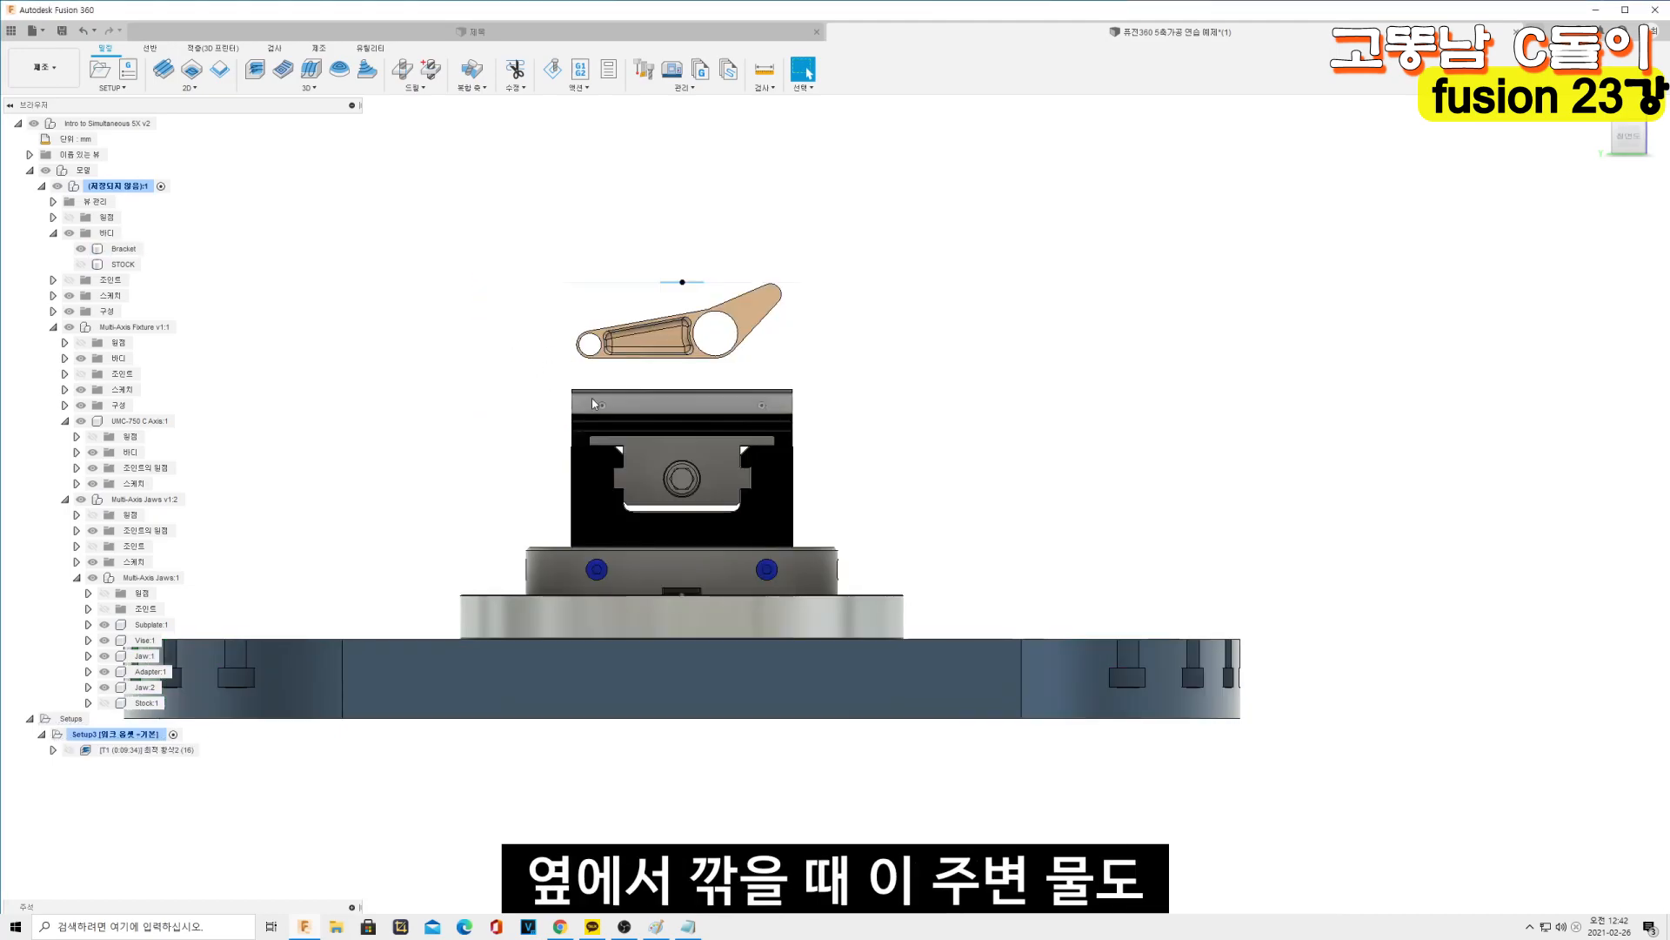
left_click(597, 468)
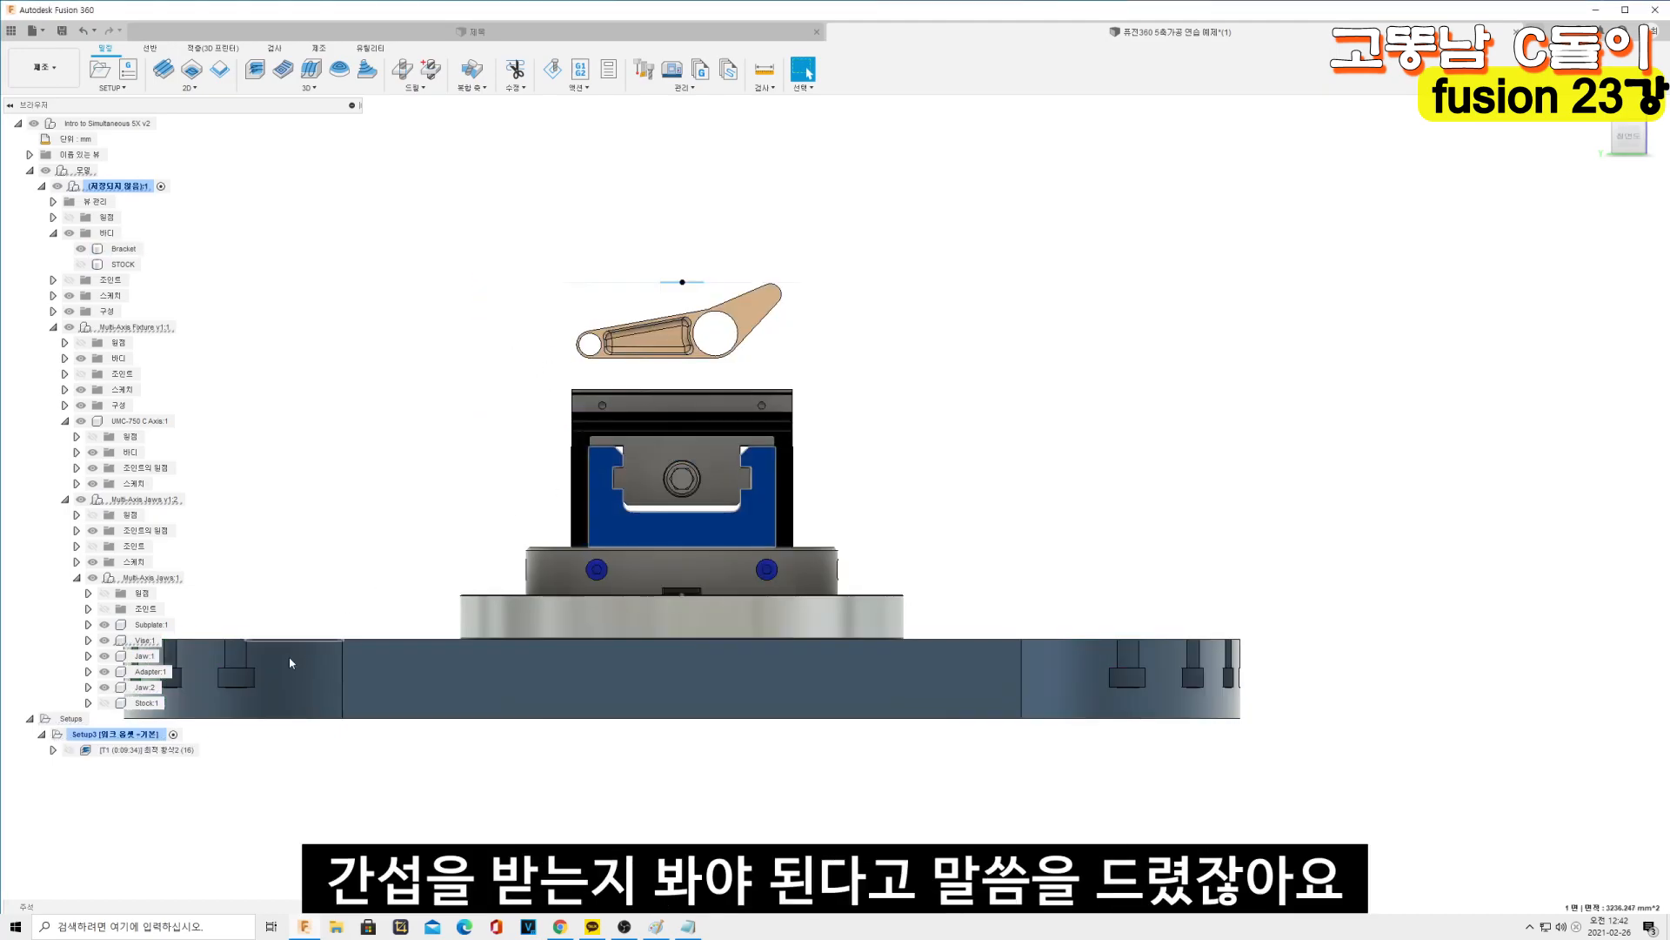
Simulate the regenerated adaptive clearing with the model hidden and check the tool and holder for collisions with the stock, vise and table
right_click(199, 750)
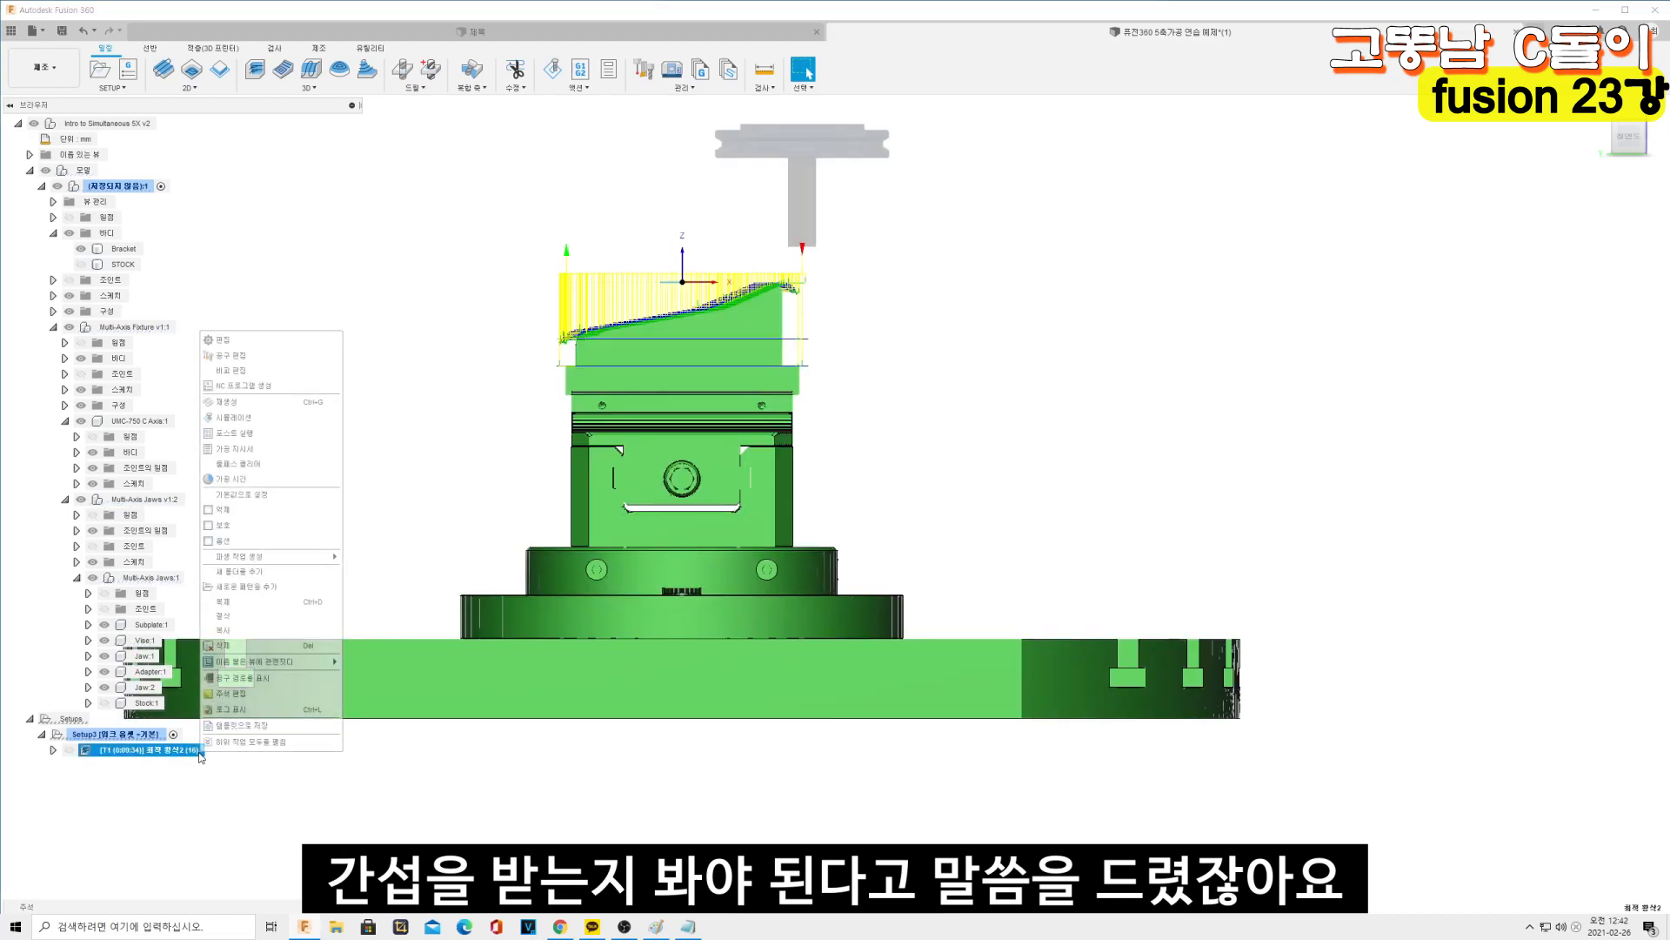
left_click(261, 419)
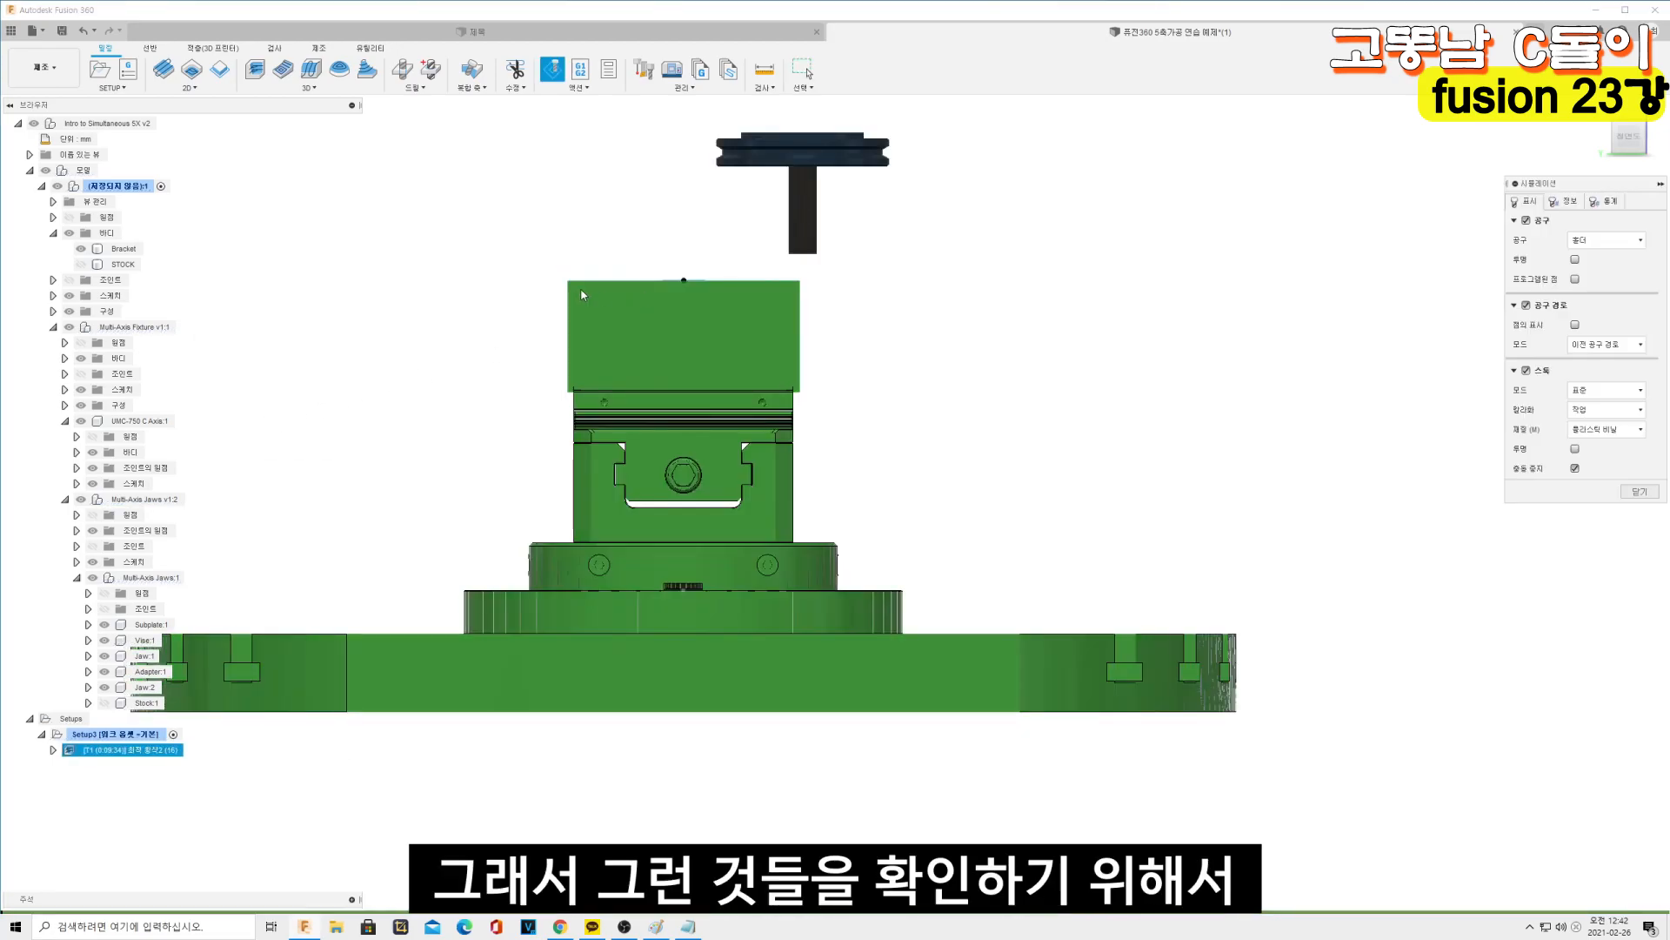
middle_click_drag(869, 429, 848, 462, "shift")
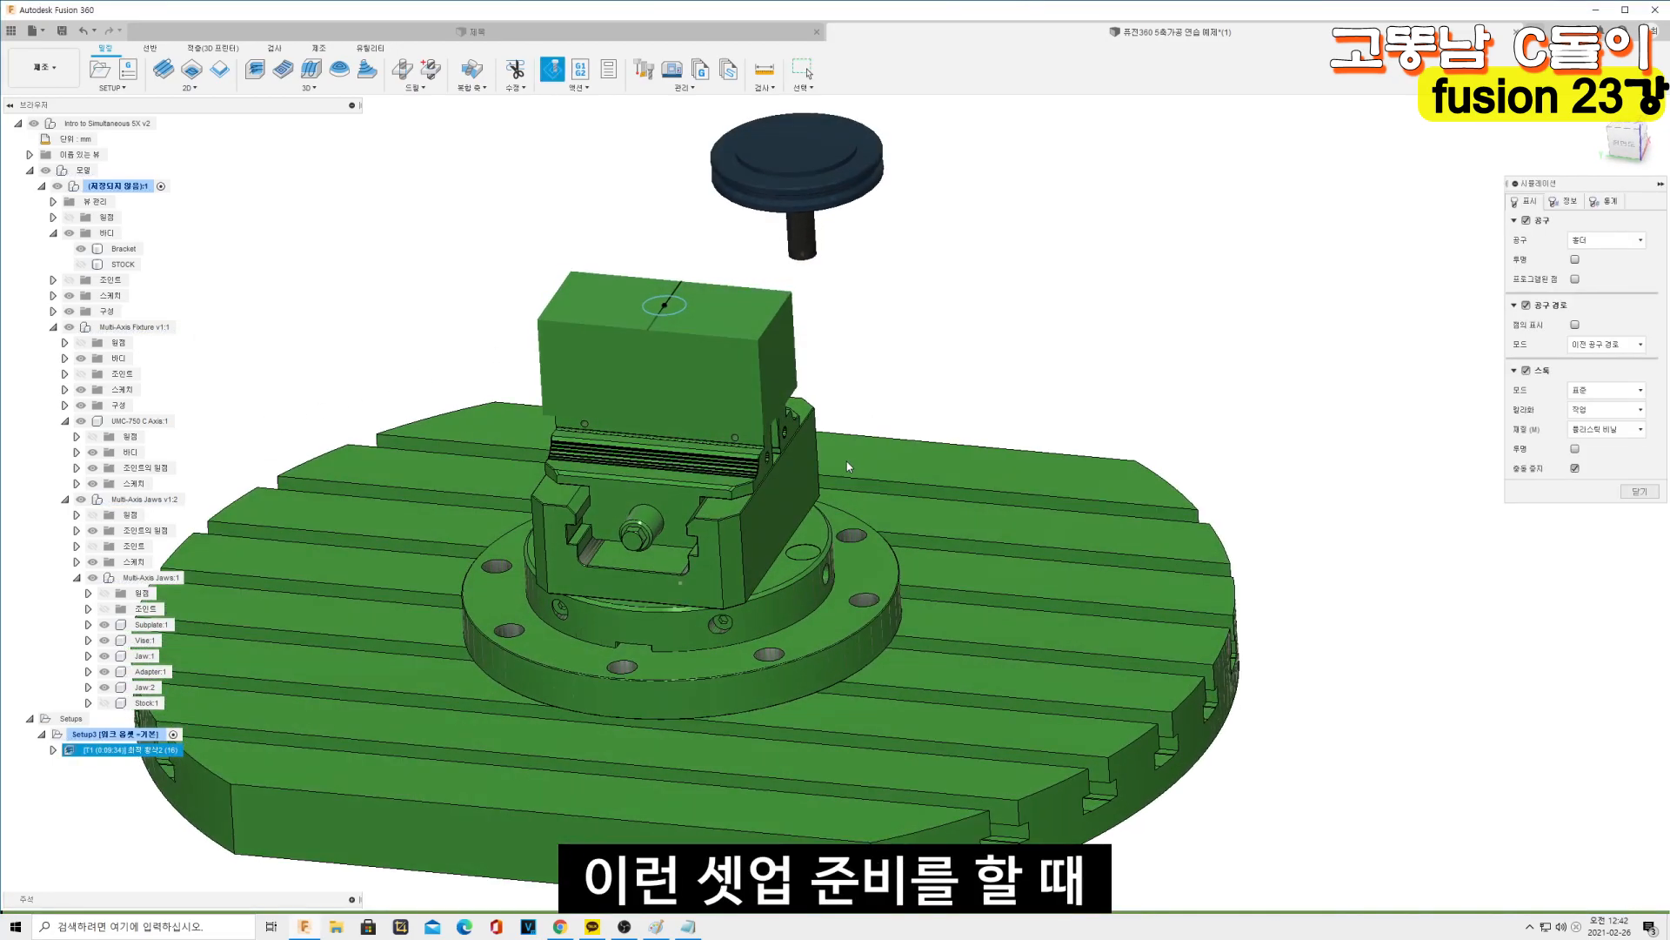
left_click(46, 170)
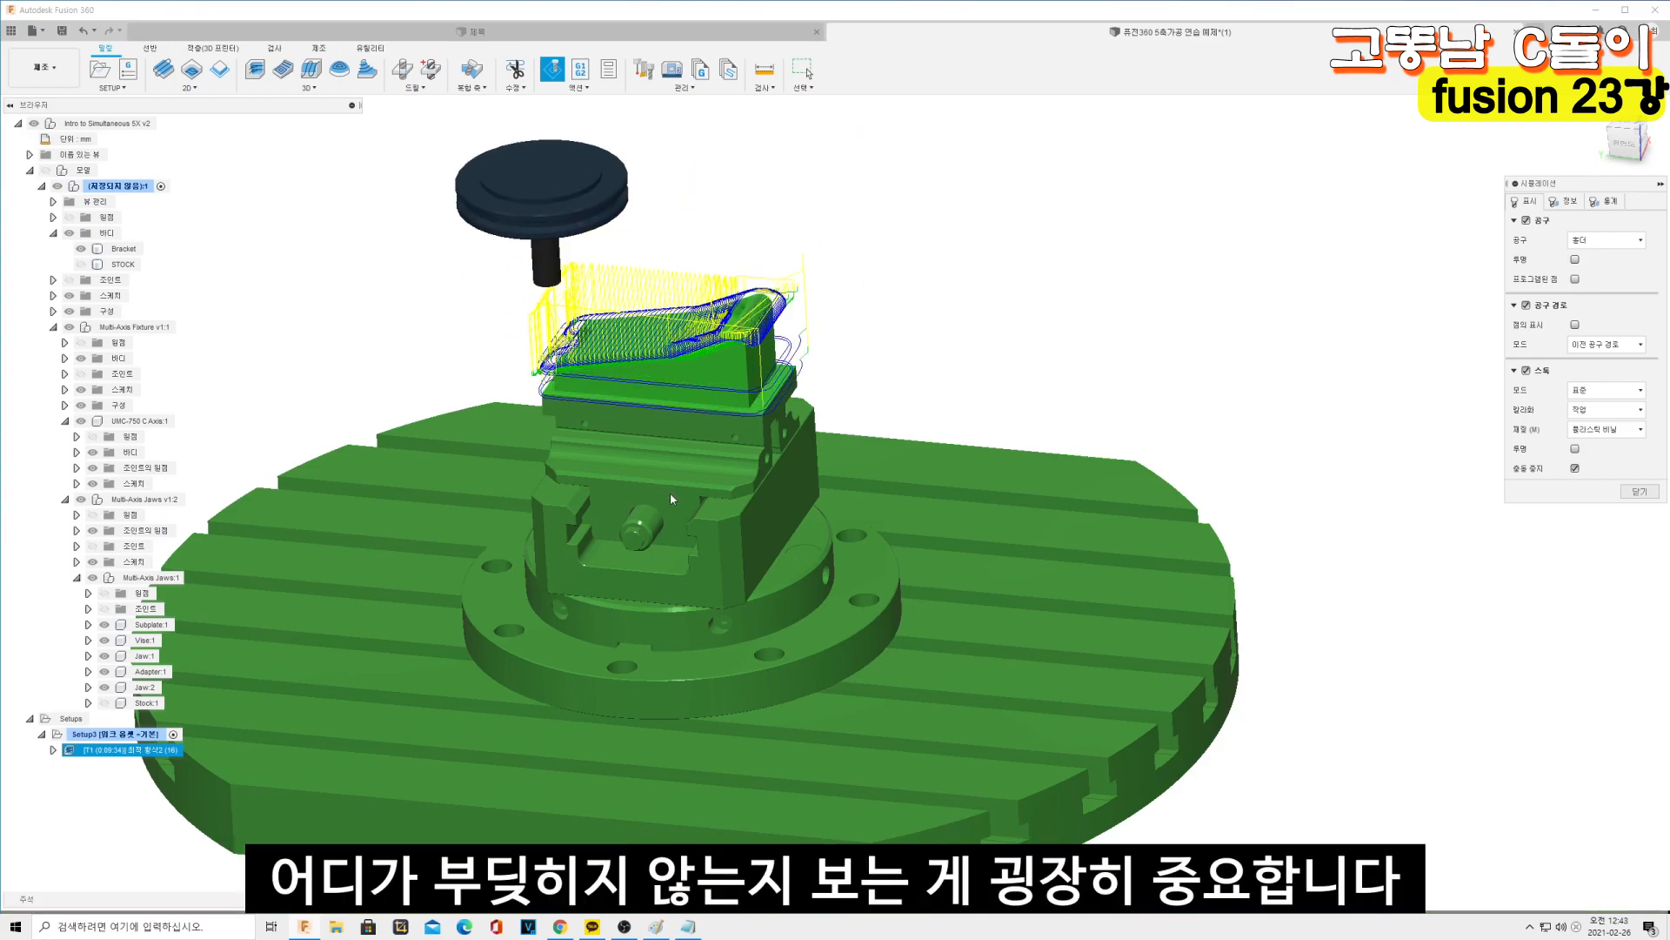
scroll(911, 250, "up", 3)
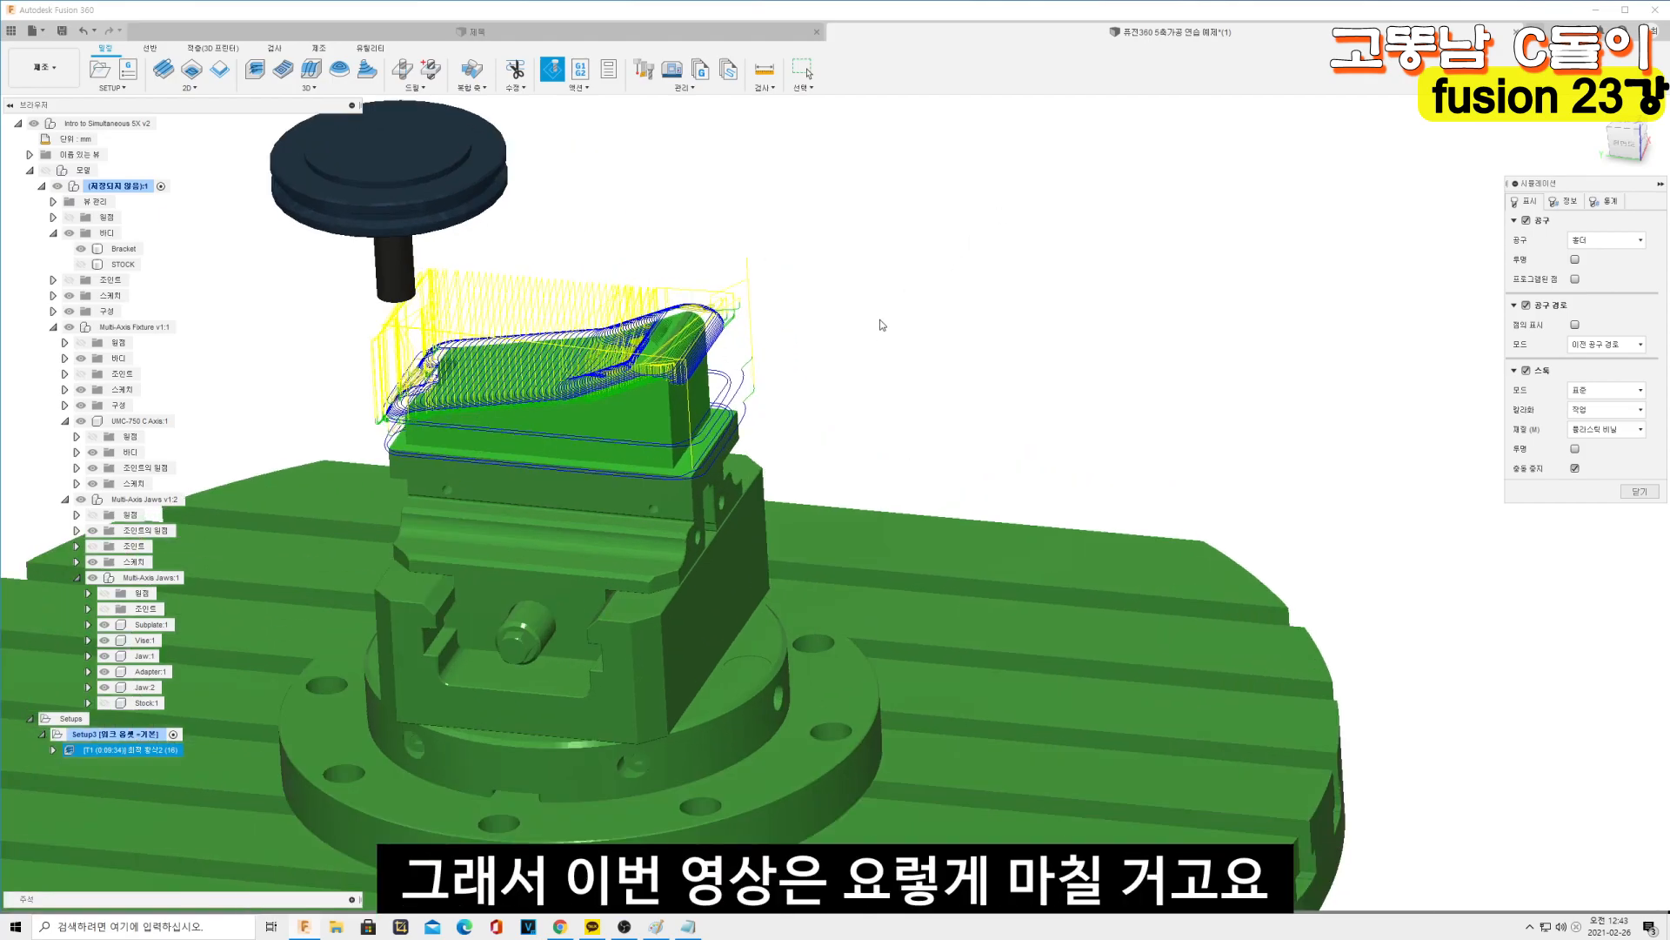